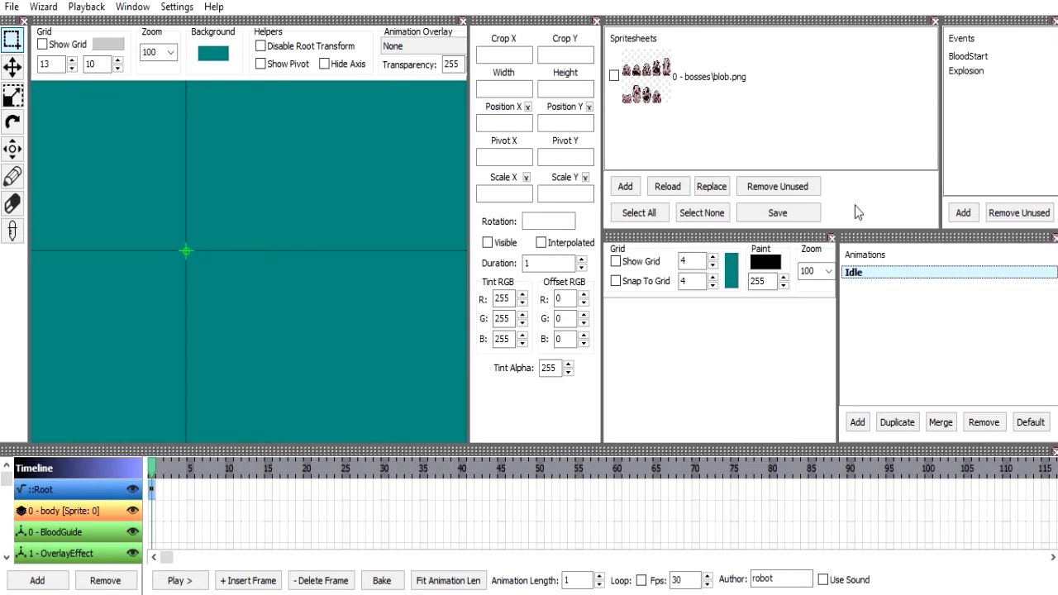
# Switch to File Explorer and open the resources\gfx folder of The Binding of Isaac Rebirth game directory.
pyautogui.click(446, 594)
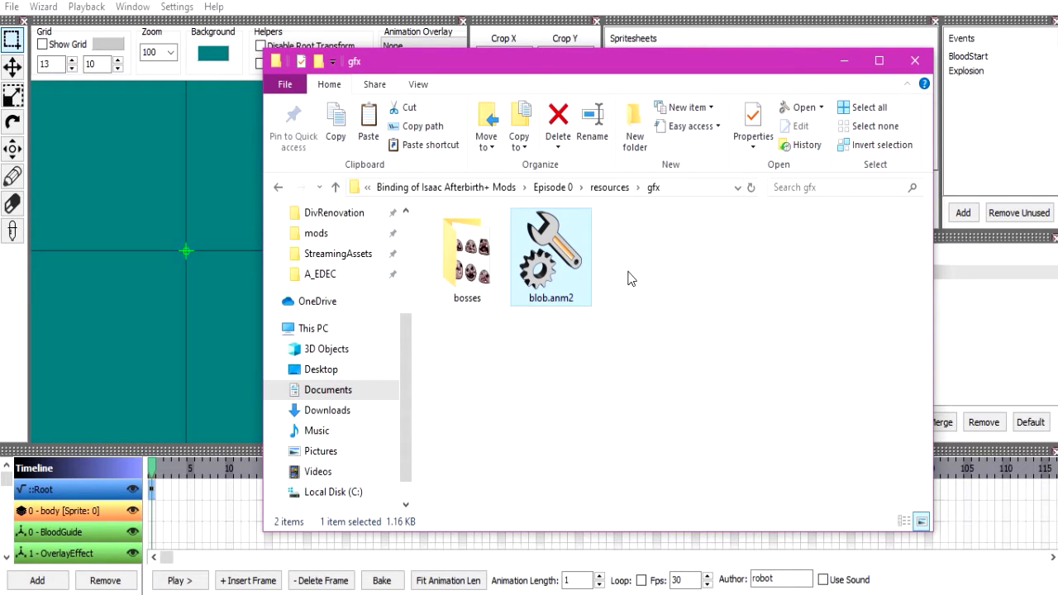
pyautogui.scroll(3, 322, 372)
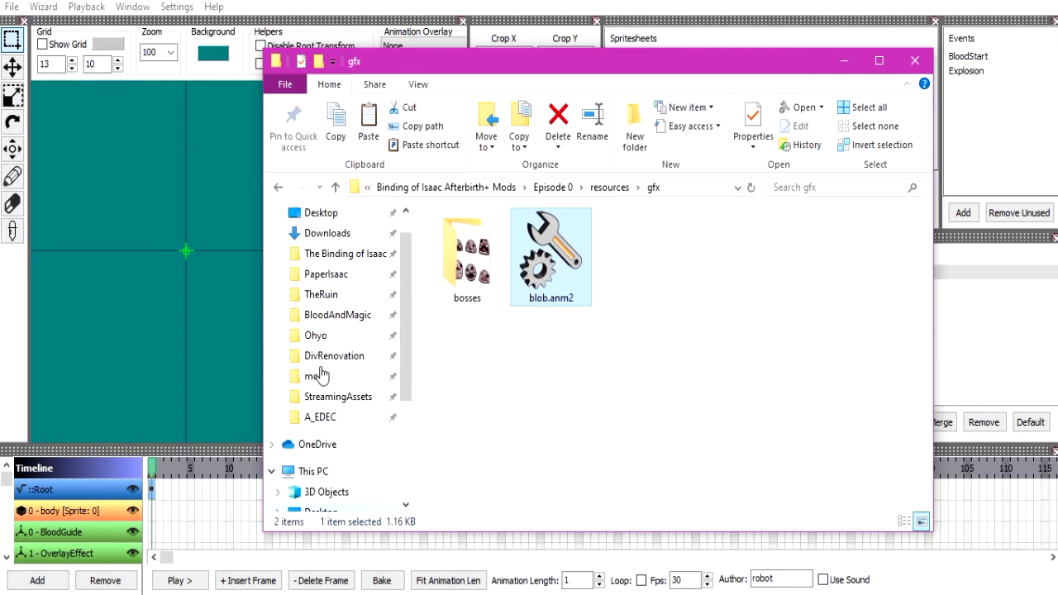
pyautogui.click(318, 253)
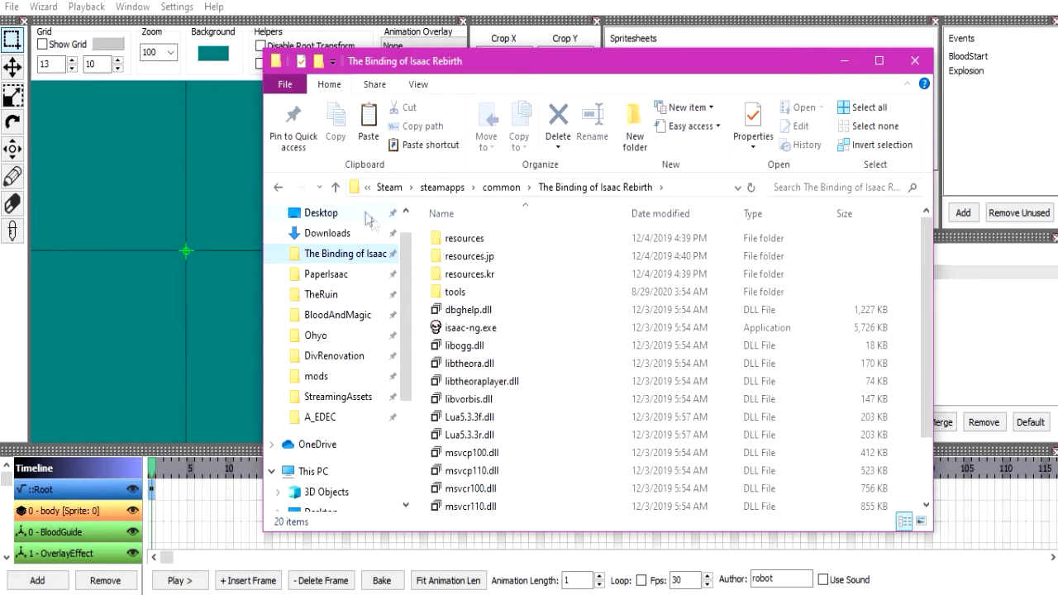
pyautogui.doubleClick(498, 245)
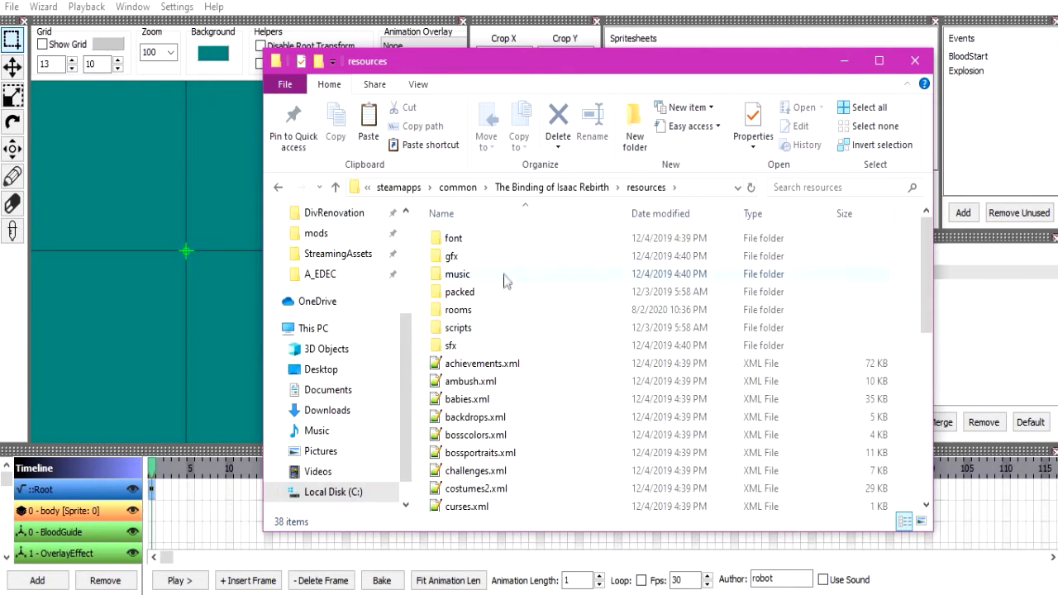
pyautogui.click(498, 263)
pyautogui.doubleClick(499, 263)
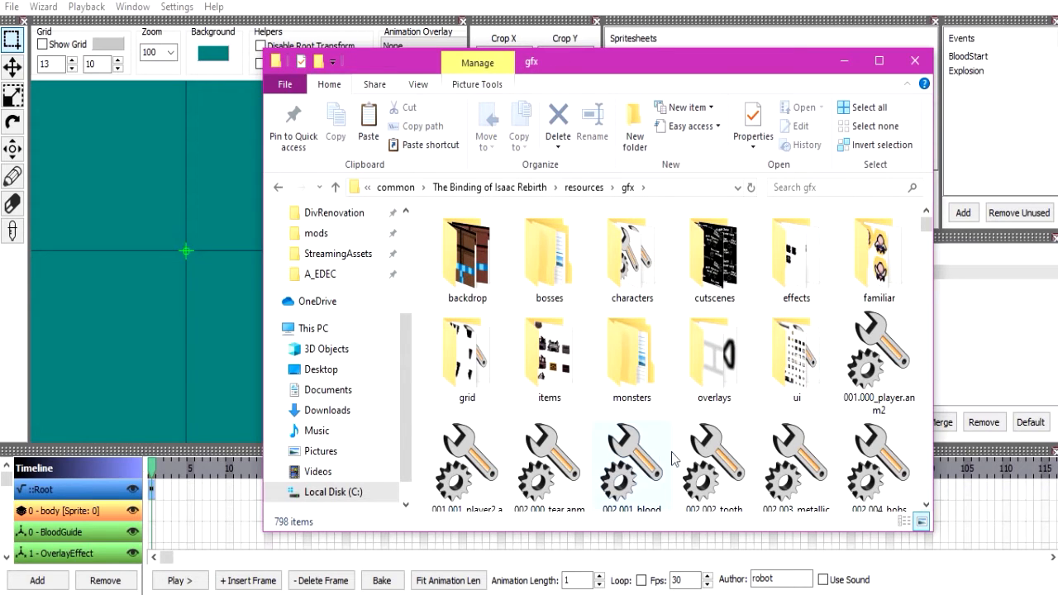
# Search the game's gfx folder for "gaper" and select the 010.001_gaper.anm2 animation file.
pyautogui.click(686, 460)
pyautogui.click(827, 188)
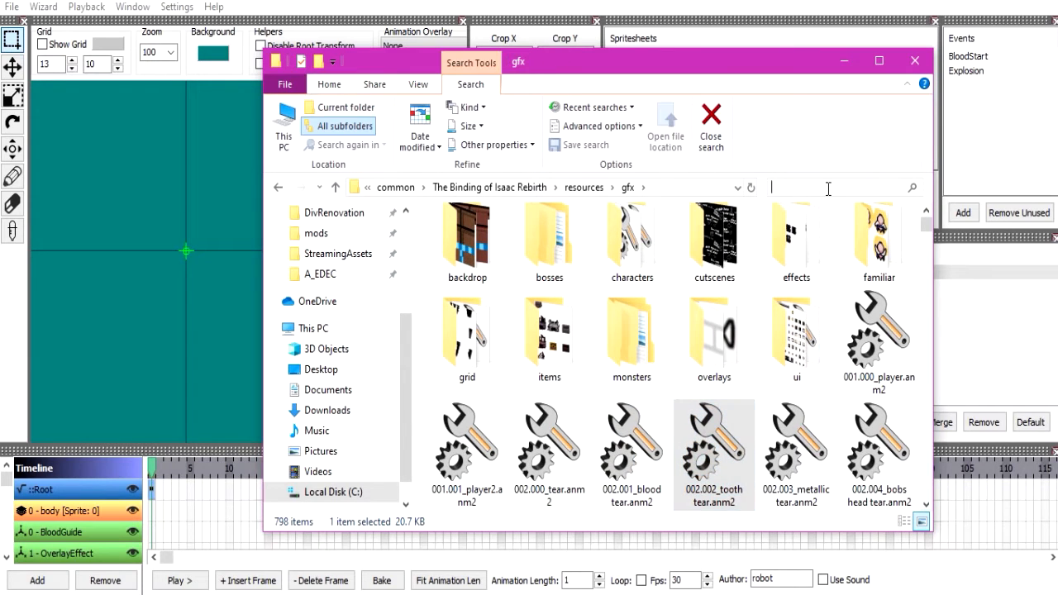
pyautogui.write('gaper')
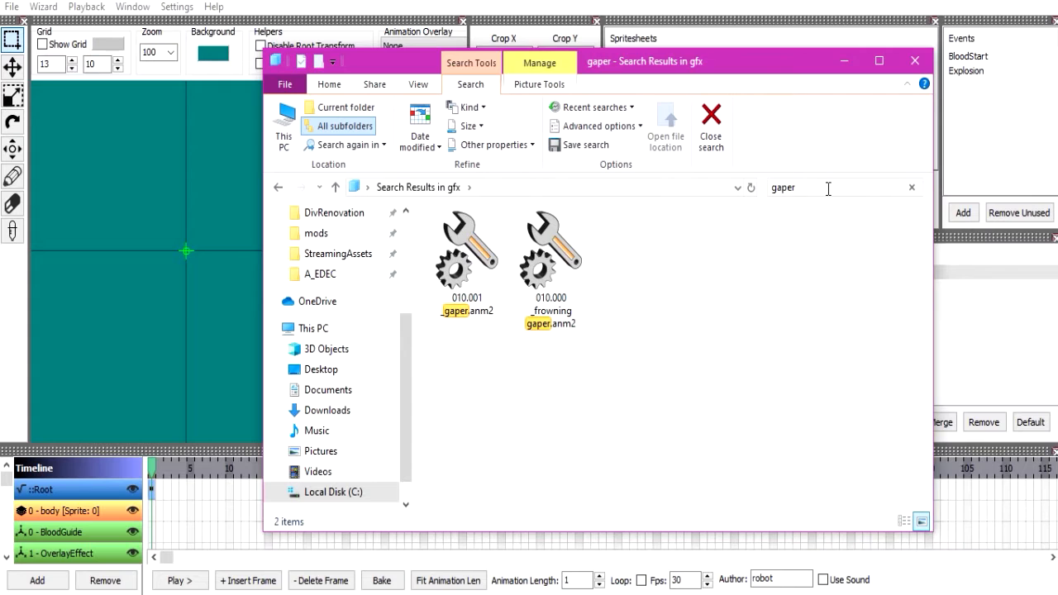
pyautogui.click(478, 270)
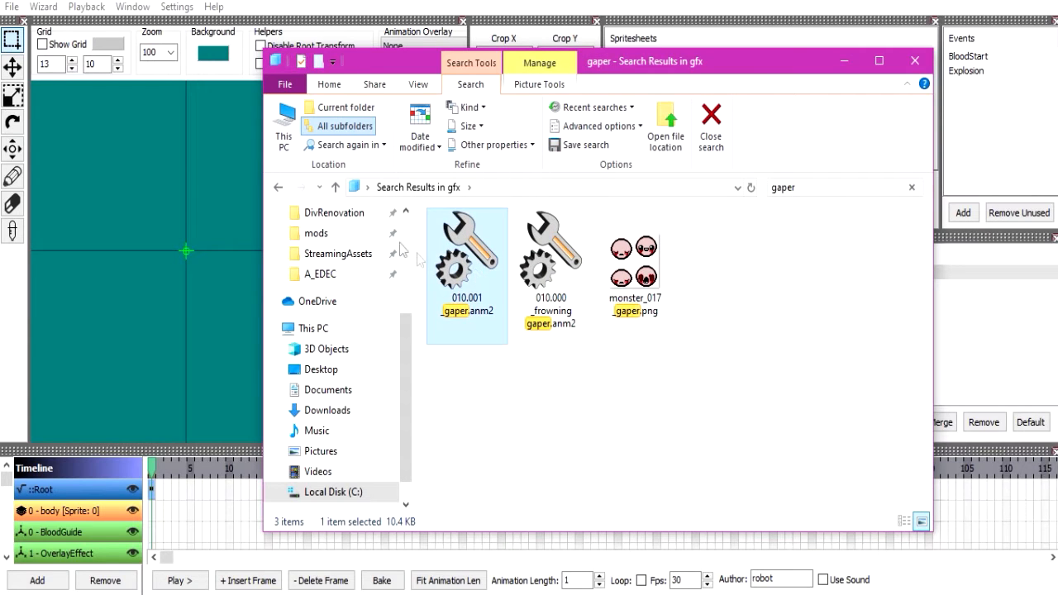
# Open the BloodAndMagic mod's resources\gfx folder to examine where its anm2 files are stored.
pyautogui.click(279, 187)
pyautogui.click(278, 187)
pyautogui.scroll(2, 351, 266)
pyautogui.click(341, 273)
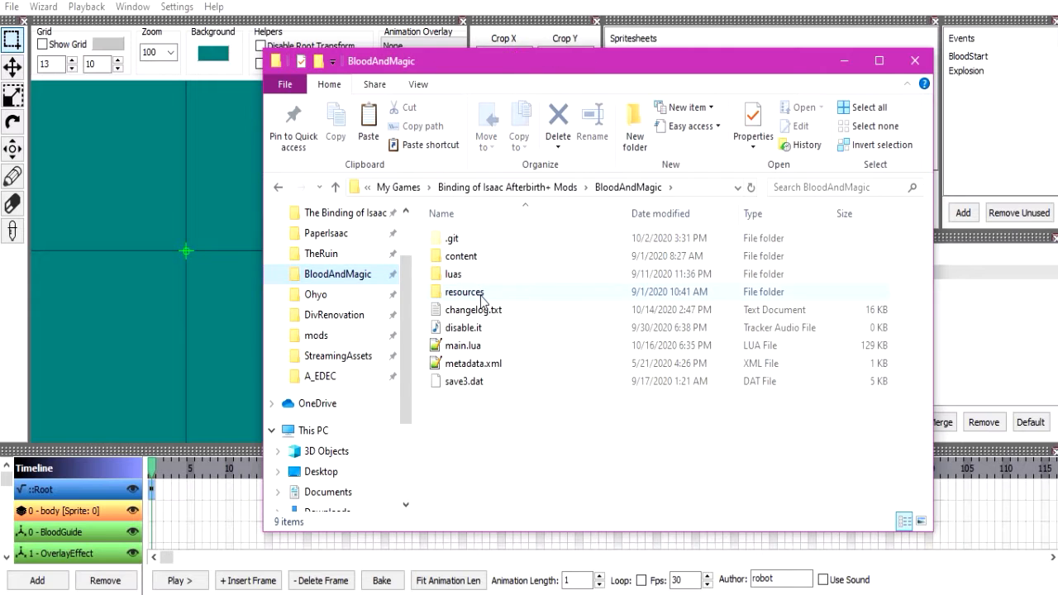
pyautogui.doubleClick(484, 293)
pyautogui.doubleClick(489, 258)
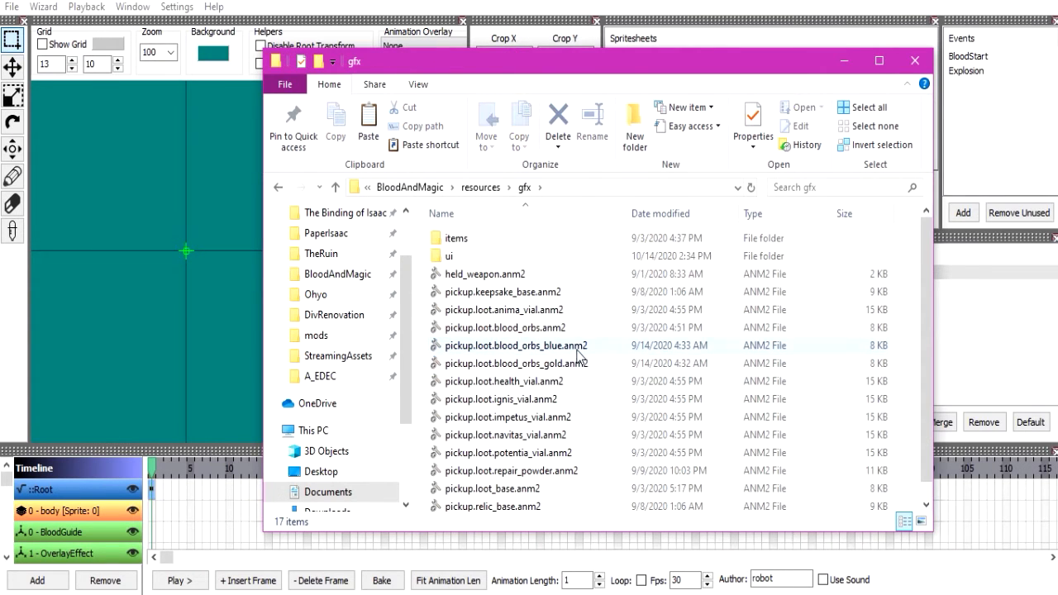
pyautogui.click(515, 345)
# Return to the Episode 0 mod's gfx folder and look into its bosses folder before switching back to the animation editor.
pyautogui.click(278, 188)
pyautogui.click(279, 188)
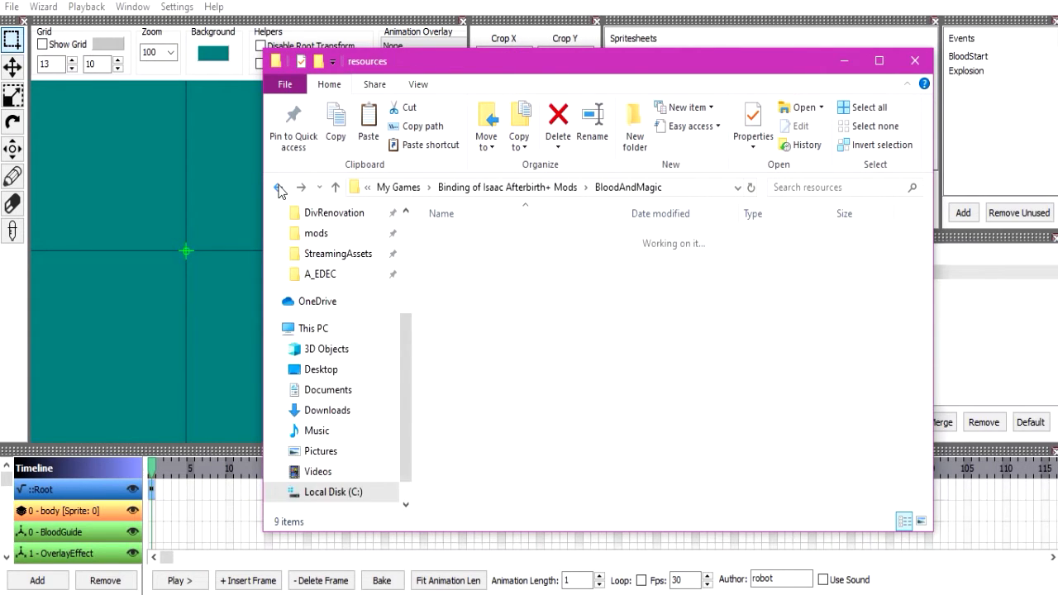
pyautogui.click(279, 188)
pyautogui.click(279, 188)
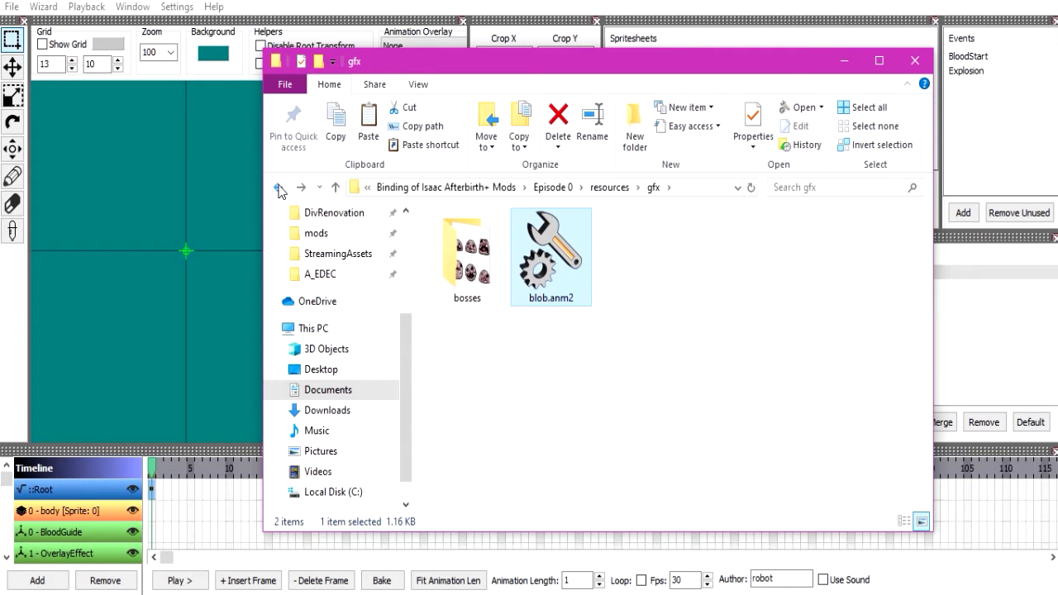
pyautogui.doubleClick(471, 252)
pyautogui.press('BackSpace')
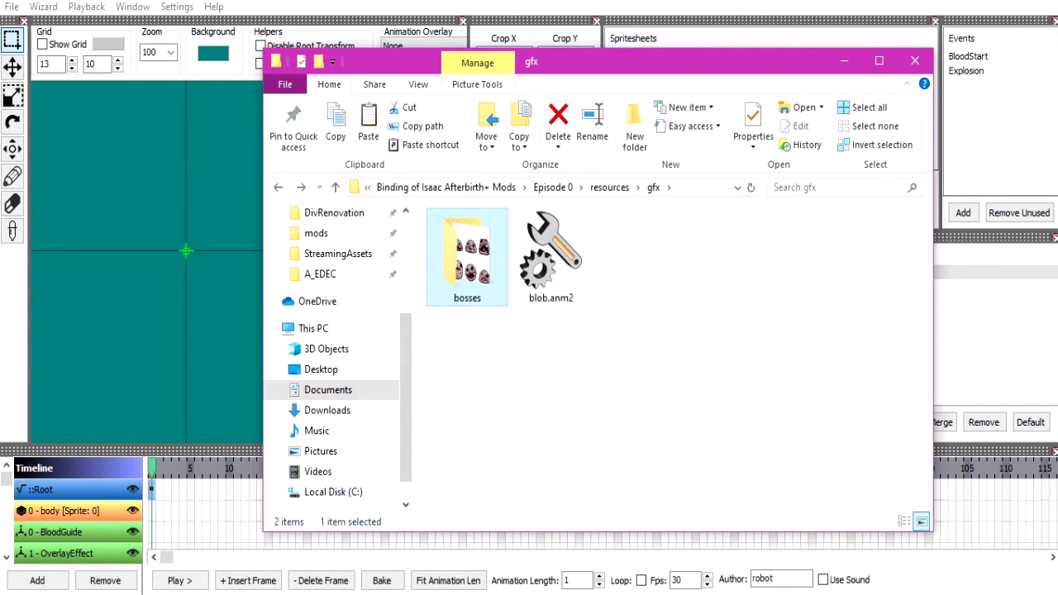
pyautogui.hotkey('alt', 'Tab')
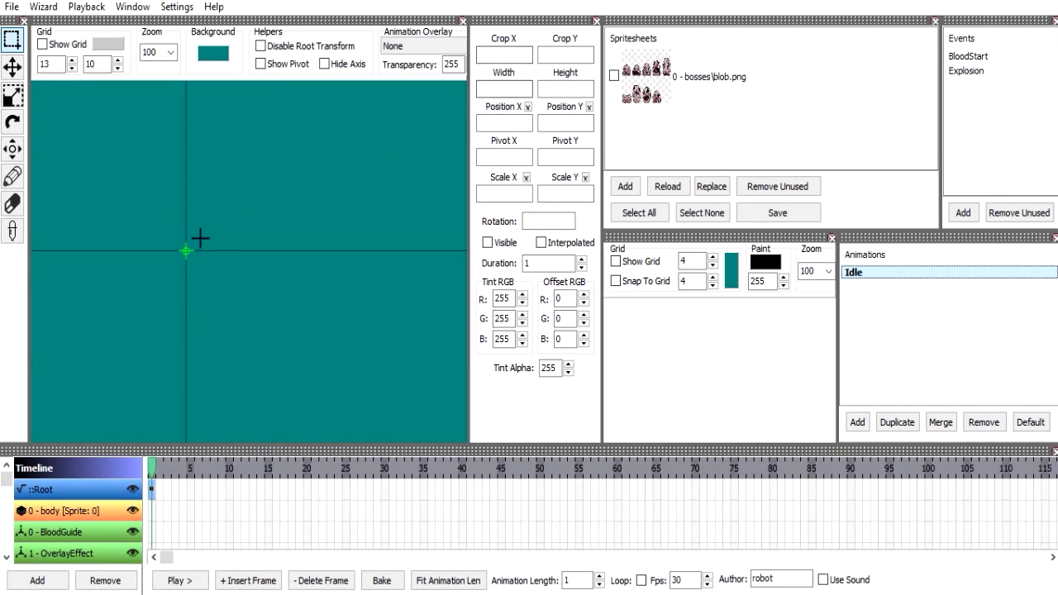
# Insert a first frame on the body layer of the Idle animation.
pyautogui.click(12, 148)
pyautogui.moveTo(183, 265); pyautogui.dragTo(227, 299)
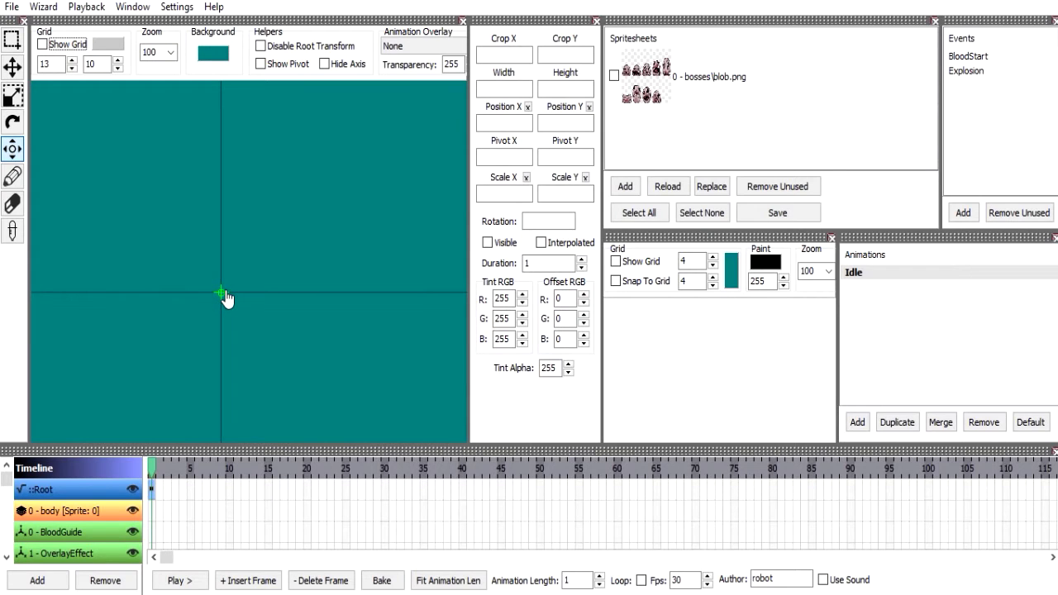
pyautogui.click(93, 510)
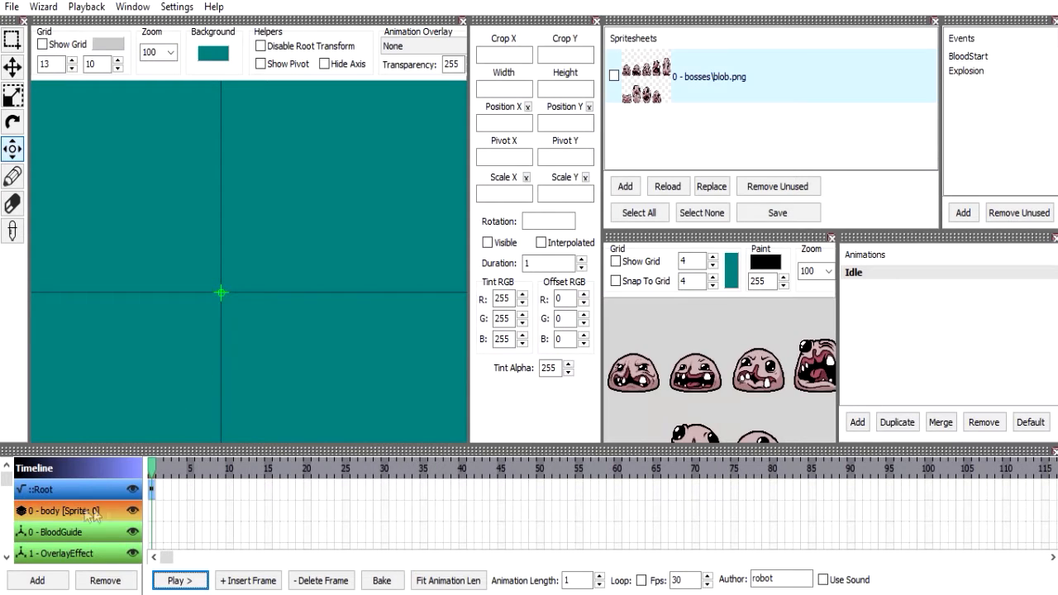
pyautogui.click(252, 582)
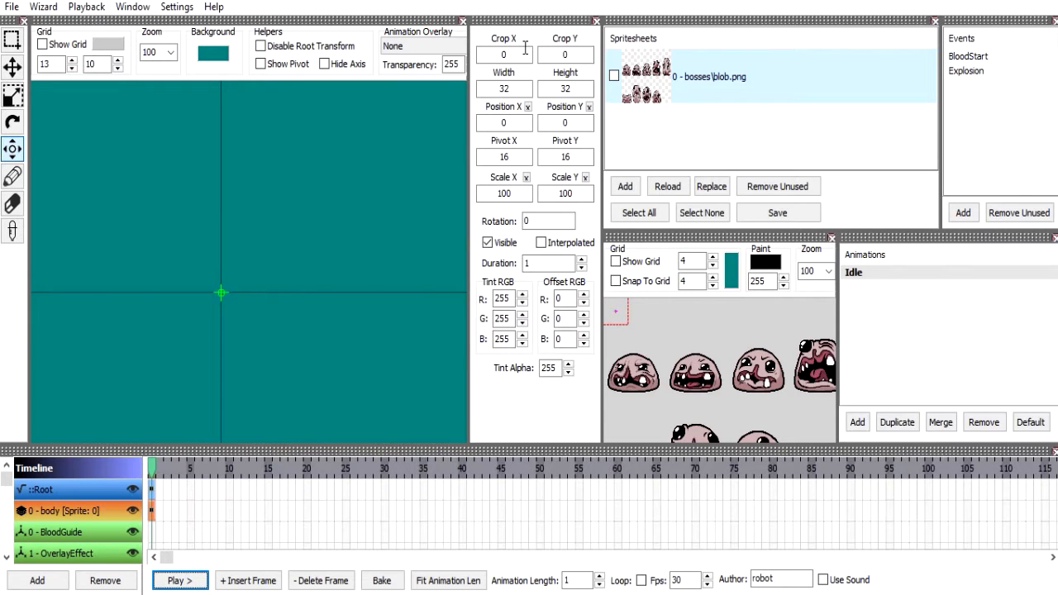
pyautogui.moveTo(704, 384); pyautogui.dragTo(730, 394)
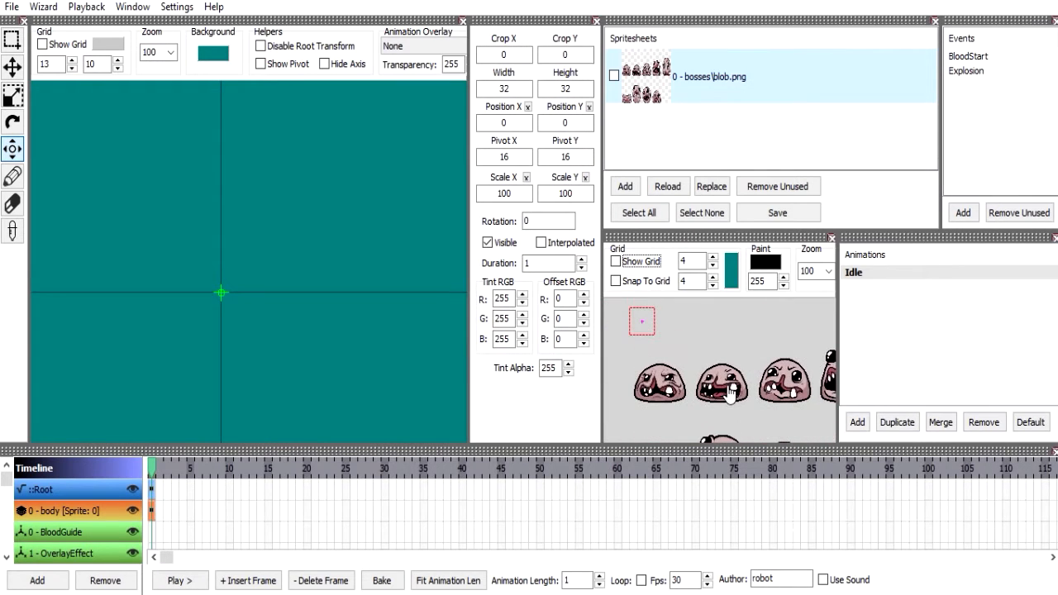
pyautogui.moveTo(251, 293); pyautogui.dragTo(203, 323)
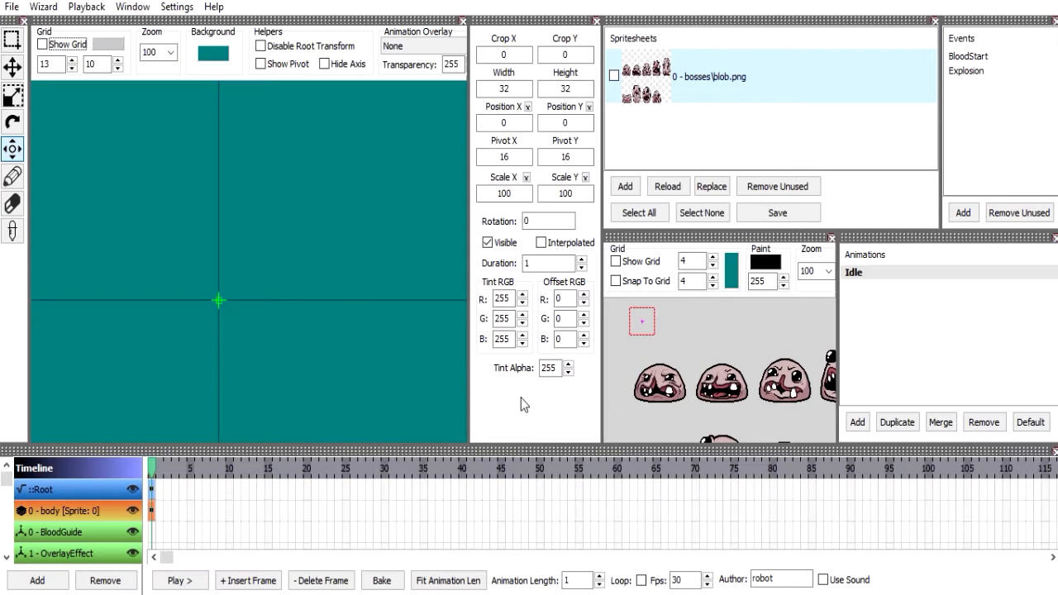
pyautogui.moveTo(530, 54); pyautogui.dragTo(432, 54)
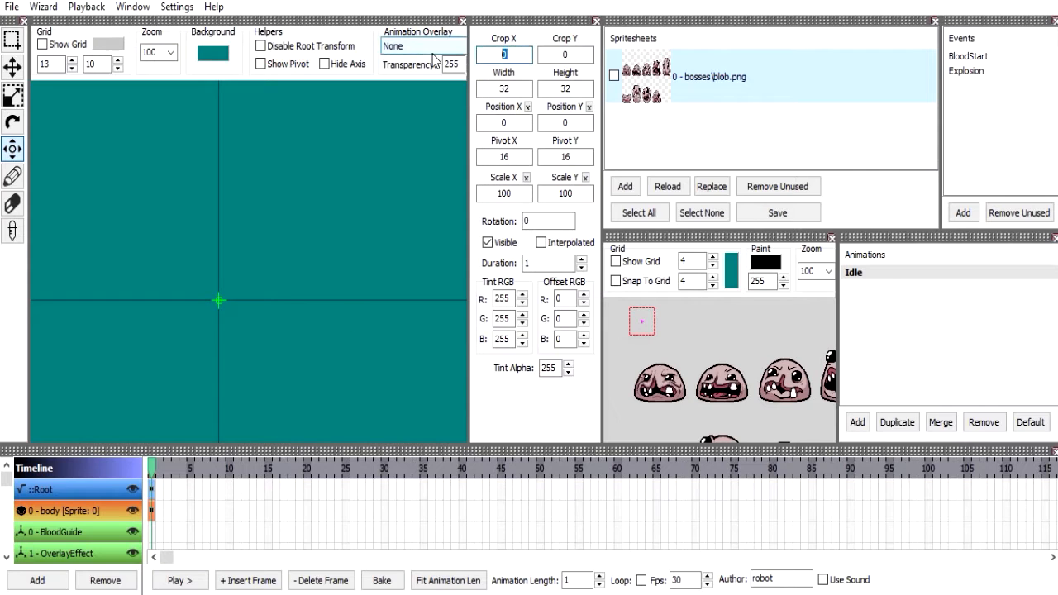
pyautogui.moveTo(711, 355)
pyautogui.mouseDown()
pyautogui.moveTo(712, 343)
pyautogui.moveTo(697, 355)
pyautogui.mouseUp()
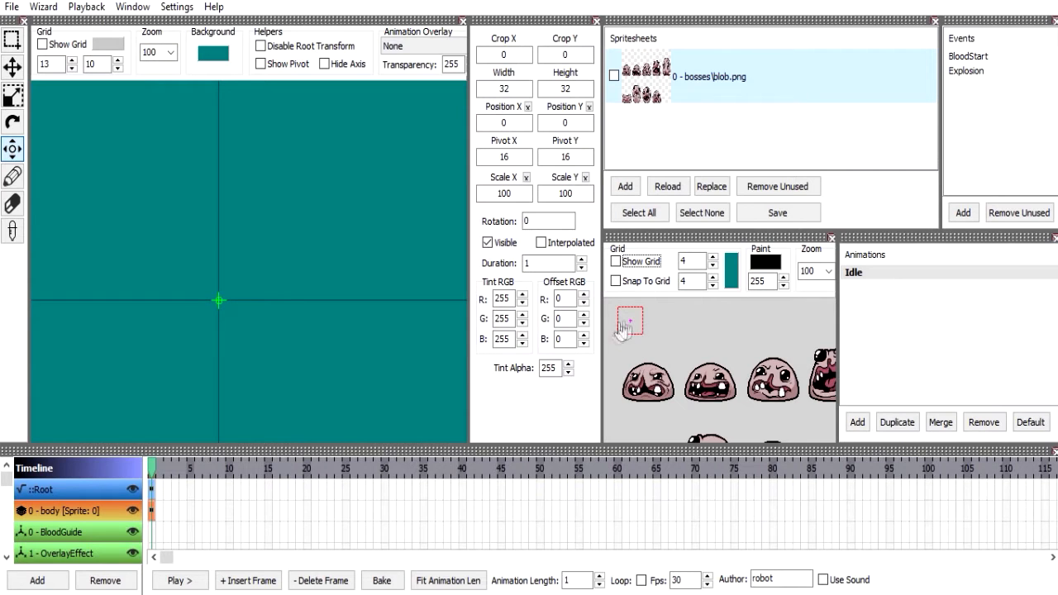
pyautogui.scroll(5, 665, 364)
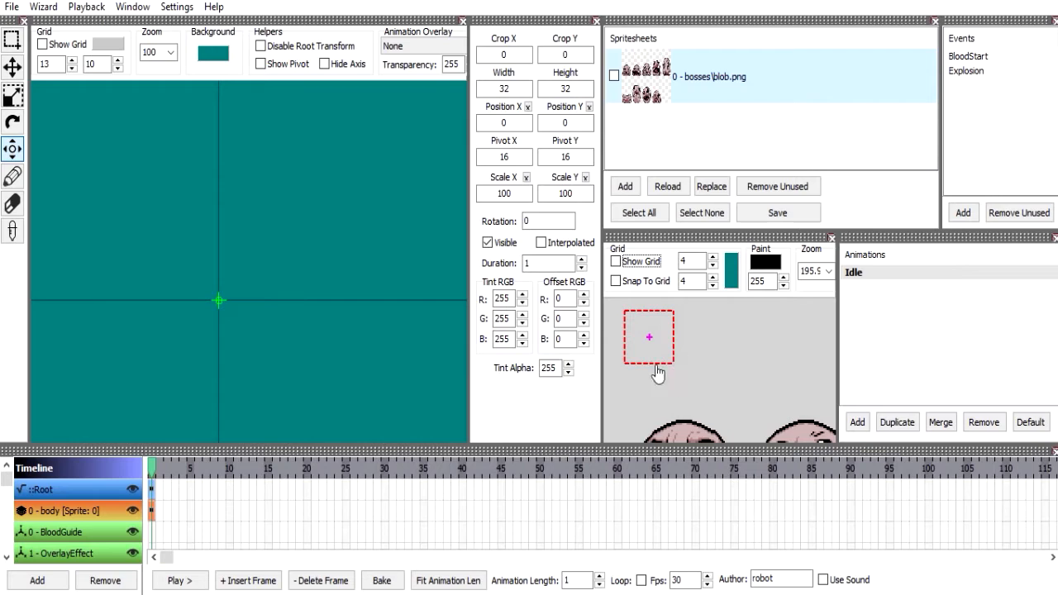
# Try 40 and 30 as the body frame's width, ending on 32.
pyautogui.click(519, 56)
pyautogui.press('Tab')
pyautogui.press('Tab')
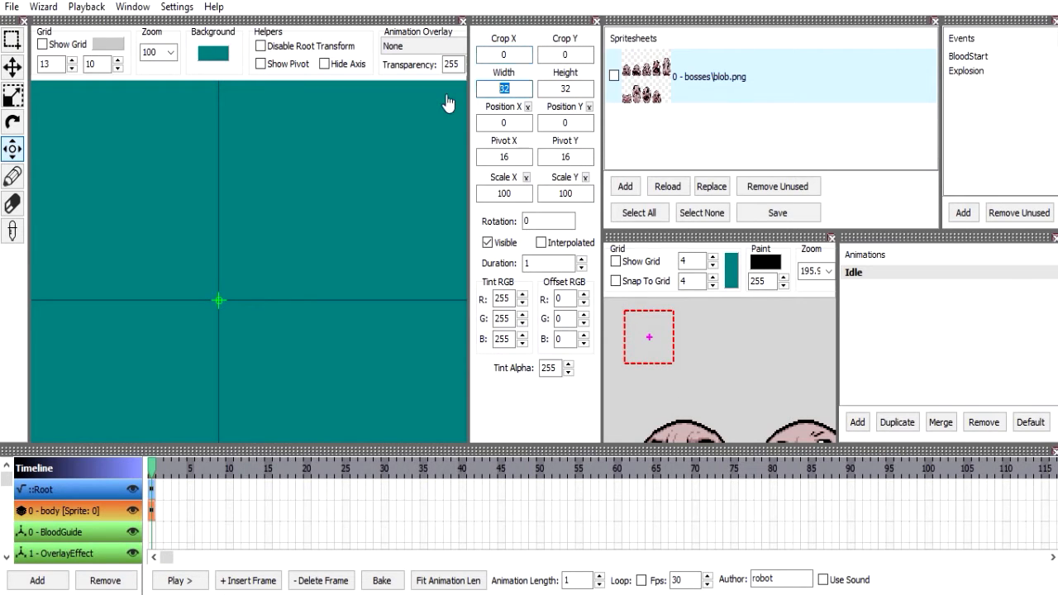
pyautogui.write('40')
pyautogui.press('BackSpace')
pyautogui.press('BackSpace')
pyautogui.write('30')
pyautogui.press('BackSpace')
pyautogui.write('2')
# Try 16 and 48 as the body frame's height, ending on 32.
pyautogui.click(584, 90)
pyautogui.doubleClick(585, 89)
pyautogui.write('16')
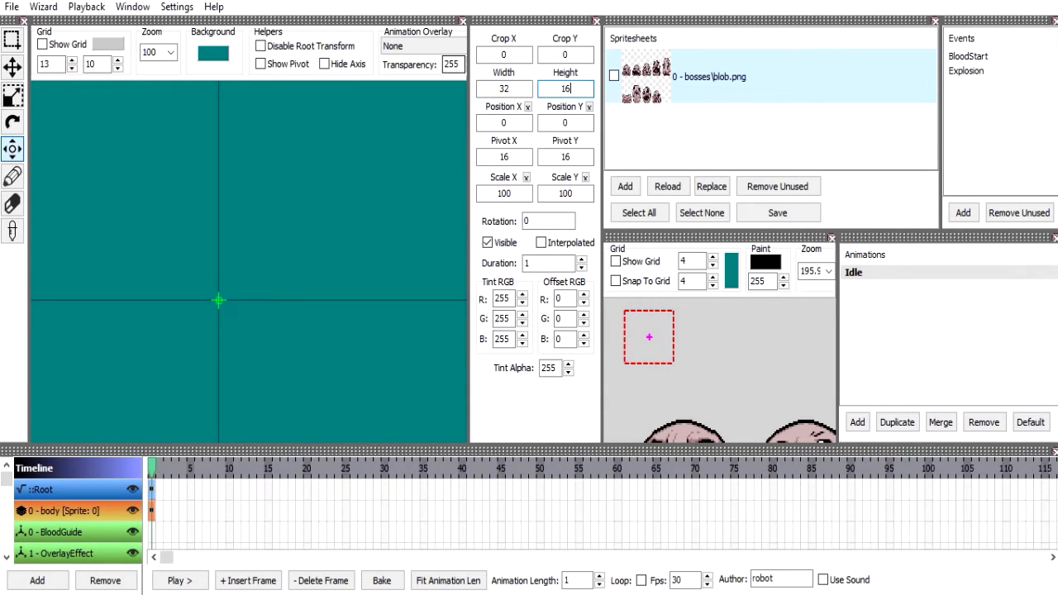
pyautogui.press('BackSpace')
pyautogui.write('48')
pyautogui.press('BackSpace')
pyautogui.press('BackSpace')
pyautogui.write('32')
pyautogui.click(512, 86)
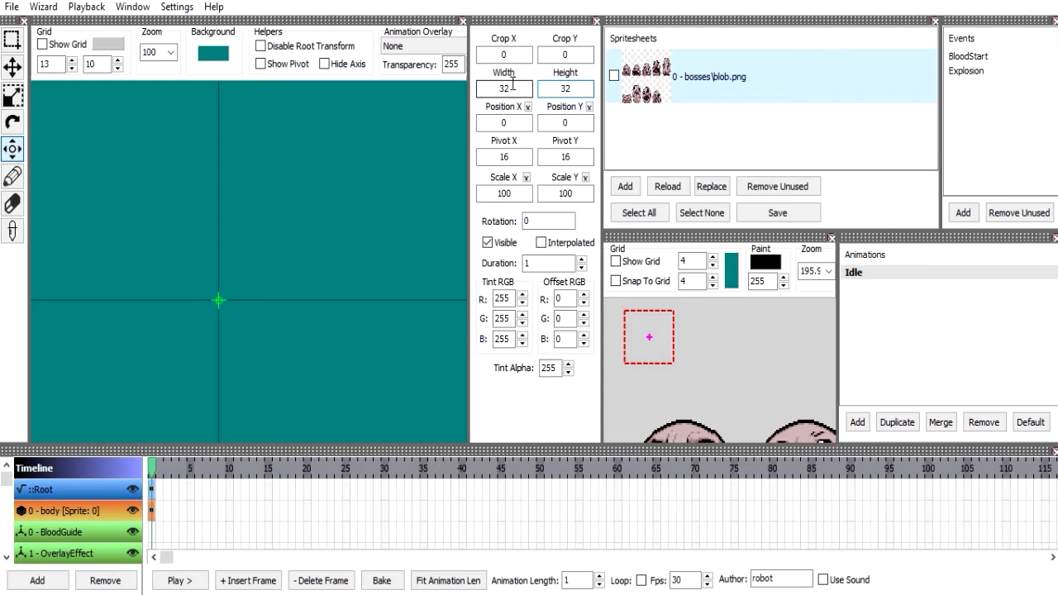
# Try example frame sizes such as 8, 16x16, 32x32, 40x40, 64, 80 and 96 in the body frame's crop X, leaving it empty.
pyautogui.click(512, 52)
pyautogui.doubleClick(512, 52)
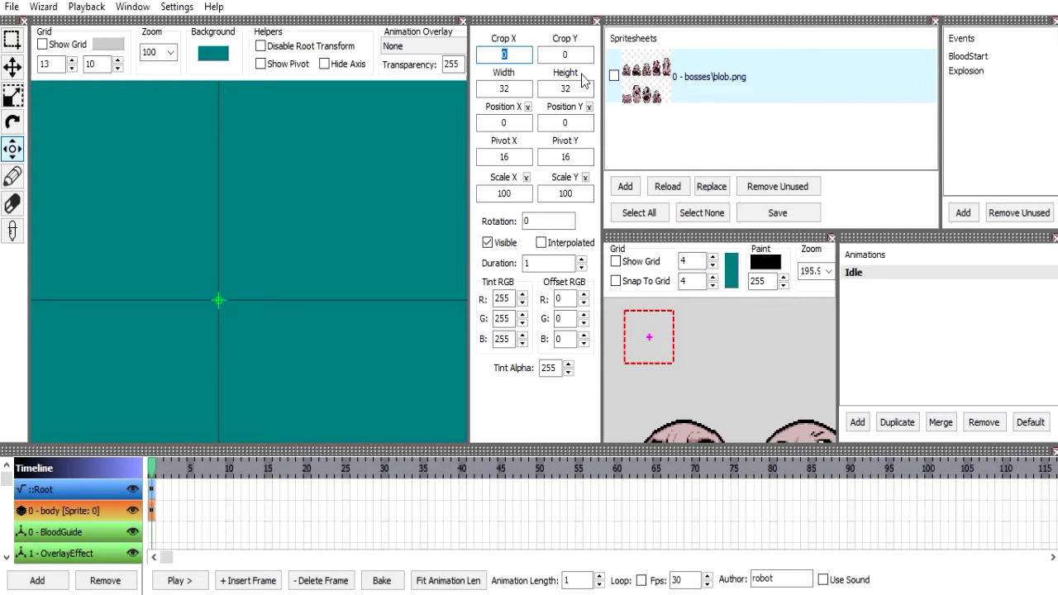
pyautogui.write('816x16')
pyautogui.press('BackSpace')
pyautogui.press('BackSpace')
pyautogui.press('BackSpace')
pyautogui.write('32x32')
pyautogui.press('BackSpace')
pyautogui.press('BackSpace')
pyautogui.press('BackSpace')
pyautogui.press('BackSpace')
pyautogui.press('BackSpace')
pyautogui.write('40x40')
pyautogui.press('BackSpace')
pyautogui.press('BackSpace')
pyautogui.press('BackSpace')
pyautogui.press('BackSpace')
pyautogui.write('64')
pyautogui.press('BackSpace')
pyautogui.press('BackSpace')
pyautogui.write('80')
pyautogui.press('BackSpace')
pyautogui.press('BackSpace')
pyautogui.write('968')
pyautogui.press('BackSpace')
pyautogui.press('BackSpace')
# Set the body frame's crop Y and crop X to 0.
pyautogui.moveTo(704, 385); pyautogui.dragTo(699, 347)
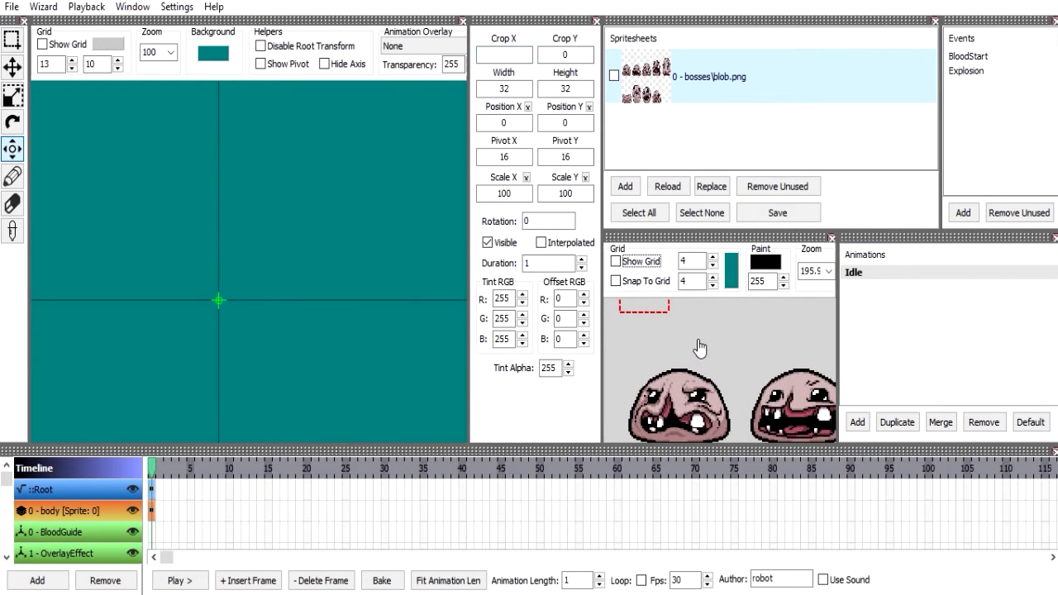
pyautogui.moveTo(661, 356); pyautogui.dragTo(657, 339)
pyautogui.scroll(-3, 657, 340)
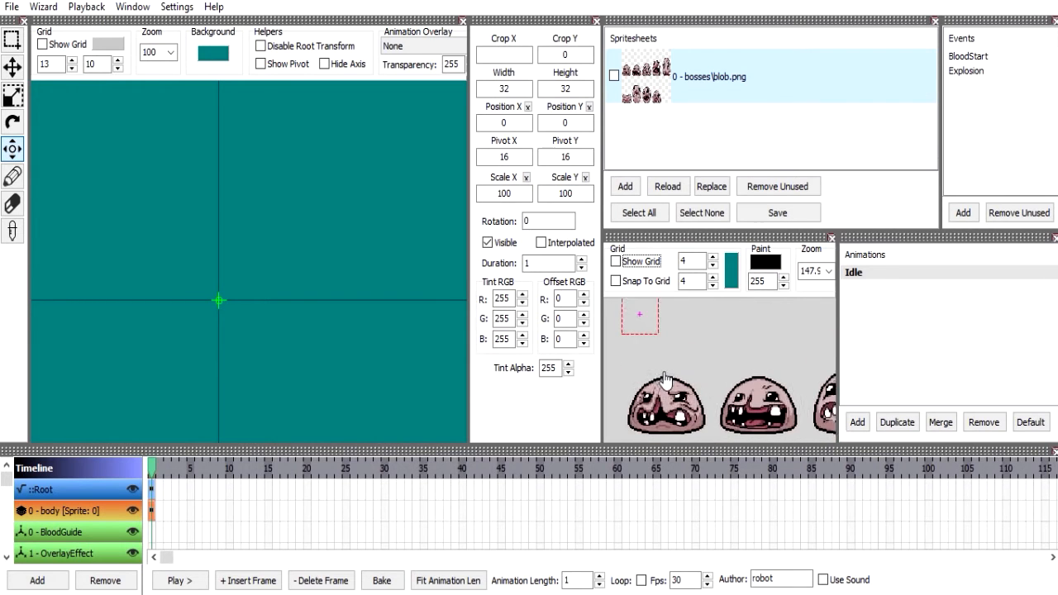
pyautogui.click(565, 54)
pyautogui.write('128')
pyautogui.press('BackSpace')
pyautogui.press('BackSpace')
pyautogui.press('BackSpace')
pyautogui.write('0')
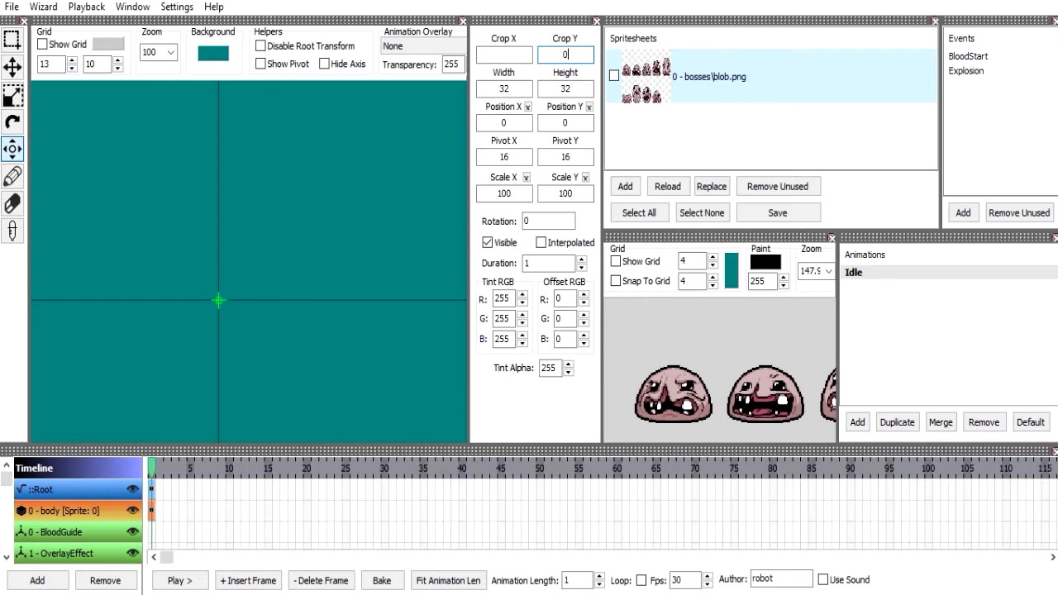
pyautogui.click(510, 51)
pyautogui.write('0')
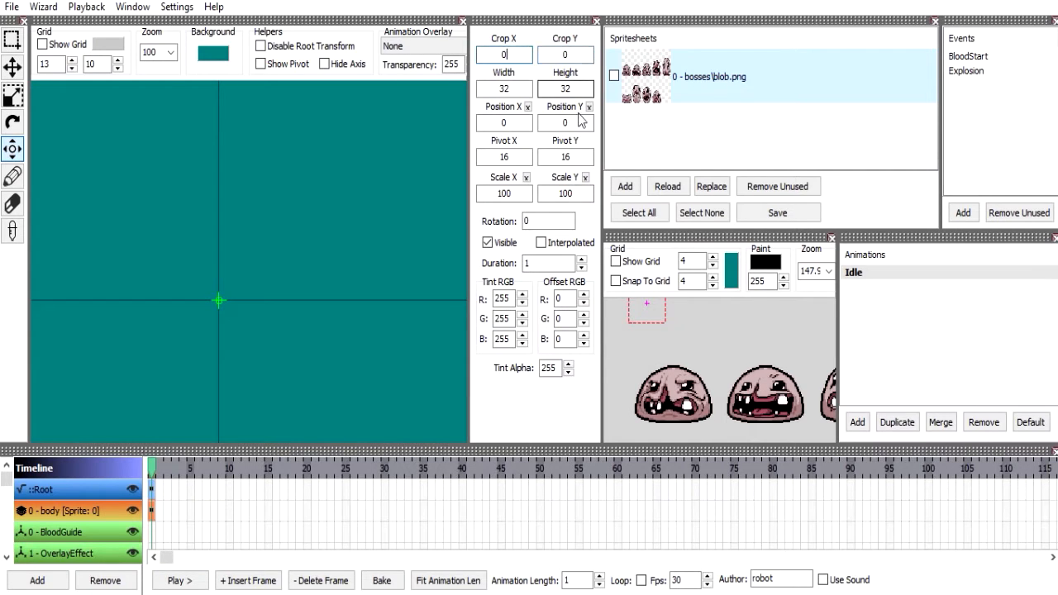
# Set the body frame's height to 128 and its width to 64.
pyautogui.click(572, 89)
pyautogui.write('128')
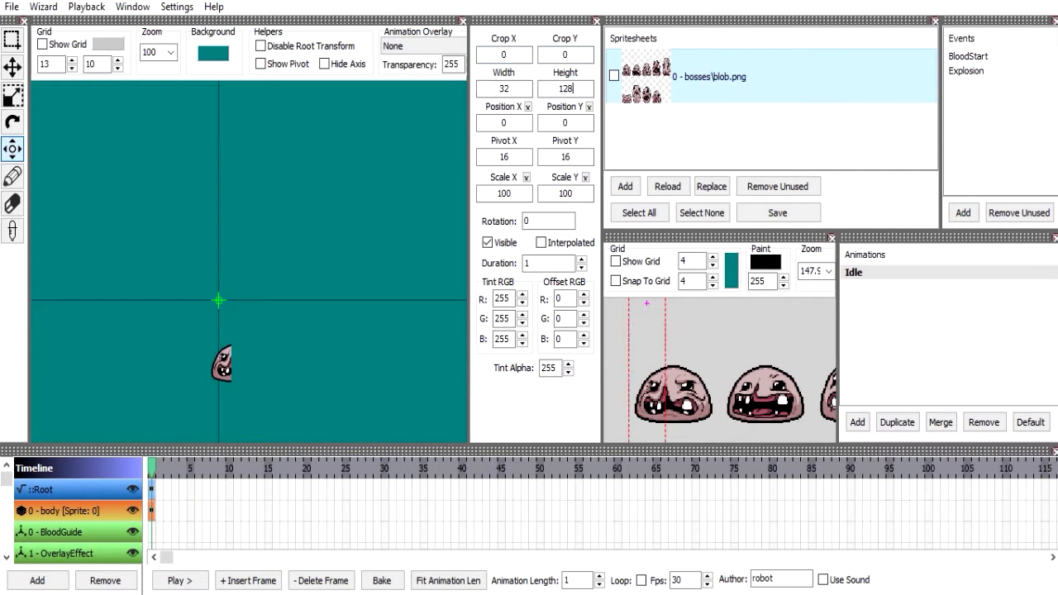
pyautogui.moveTo(519, 92); pyautogui.dragTo(445, 81)
pyautogui.write('64')
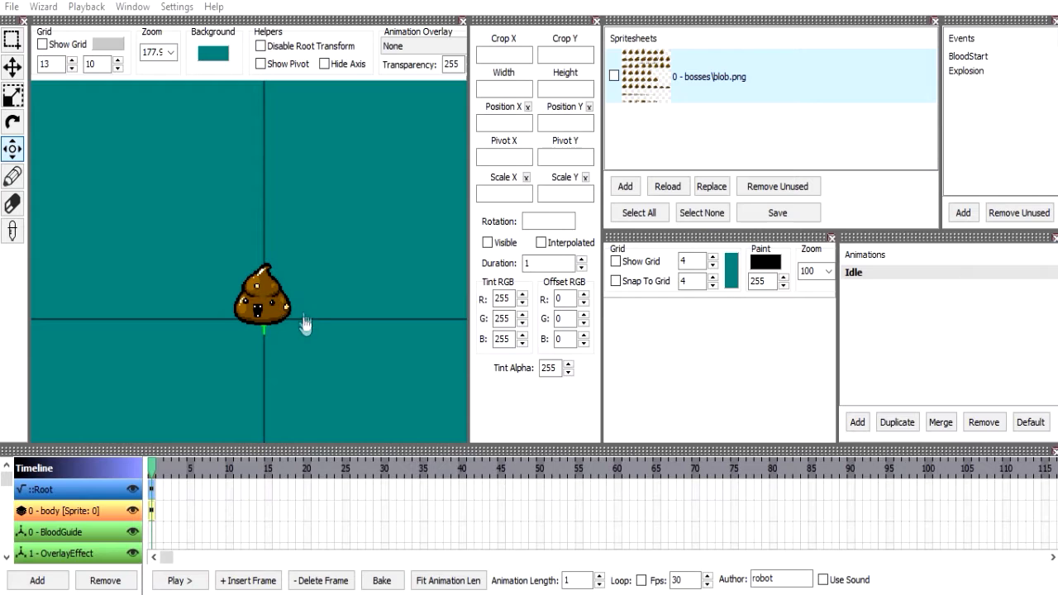
# Select the body layer's first frame in the timeline and try example values such as 8 and 16 for its crop X.
pyautogui.click(151, 511)
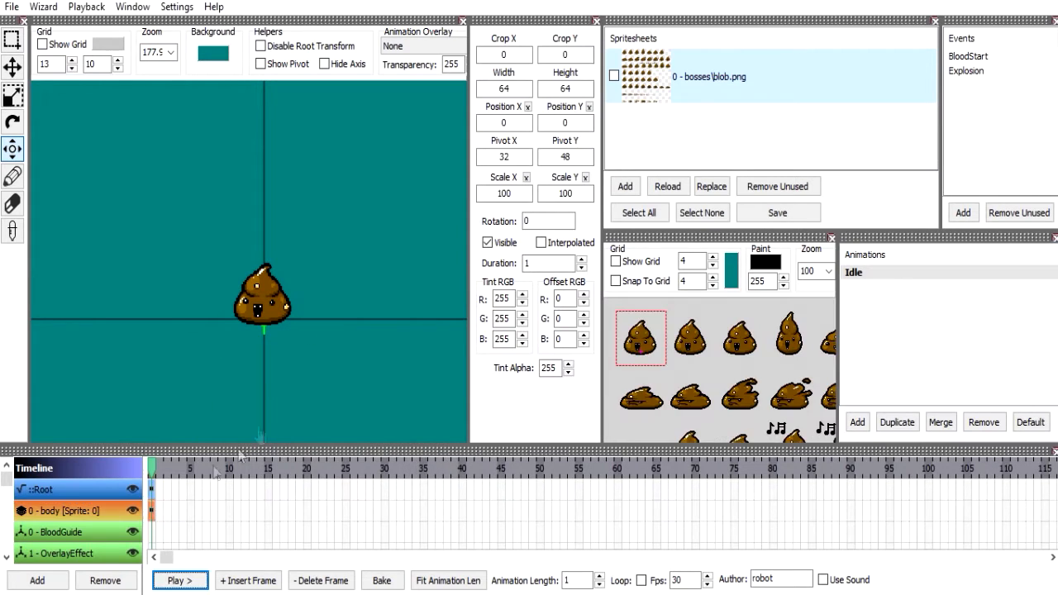
pyautogui.click(504, 54)
pyautogui.press('BackSpace')
pyautogui.write('8')
pyautogui.press('BackSpace')
pyautogui.write('1')
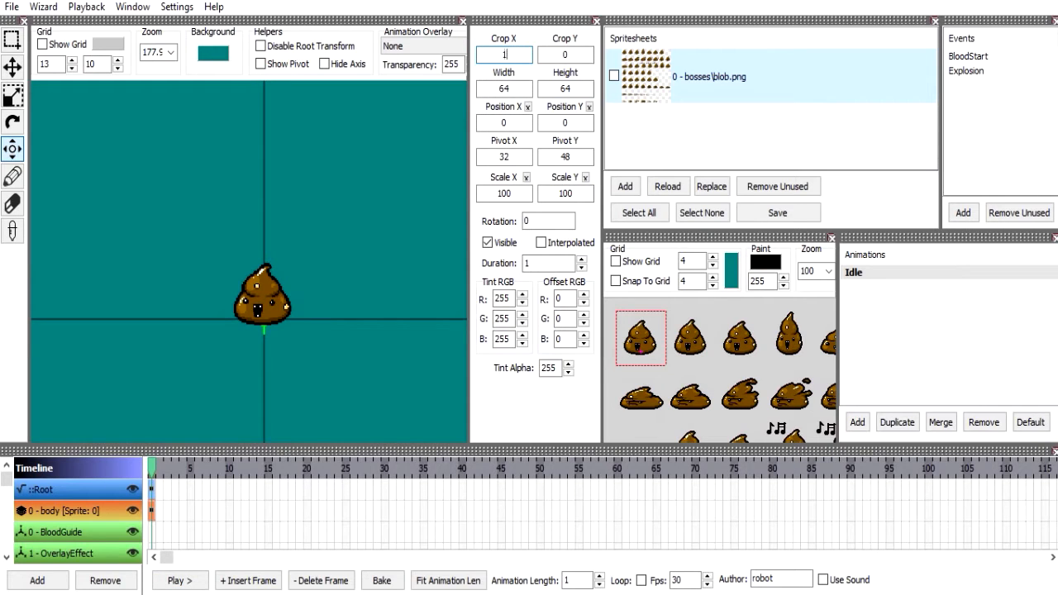
pyautogui.write('8x8')
pyautogui.press('BackSpace')
pyautogui.press('BackSpace')
pyautogui.press('BackSpace')
pyautogui.write('16')
pyautogui.press('BackSpace')
pyautogui.write('2z3')
pyautogui.scroll(-1, 644, 357)
pyautogui.scroll(5, 645, 357)
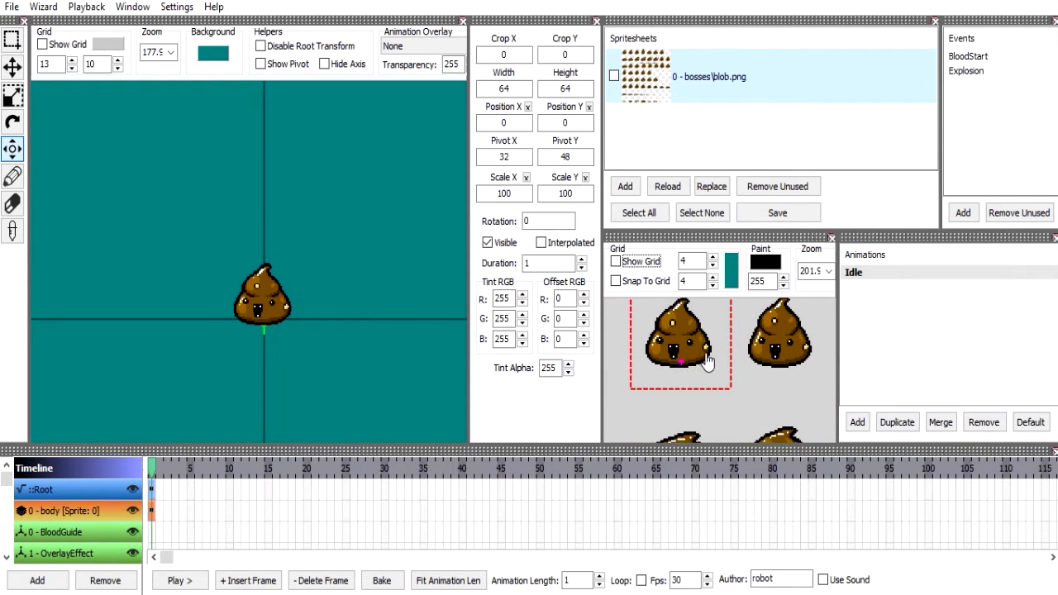
# Set the body frame's crop X to 64 to select the second sprite in the spritesheet's first row.
pyautogui.moveTo(707, 361); pyautogui.dragTo(717, 364)
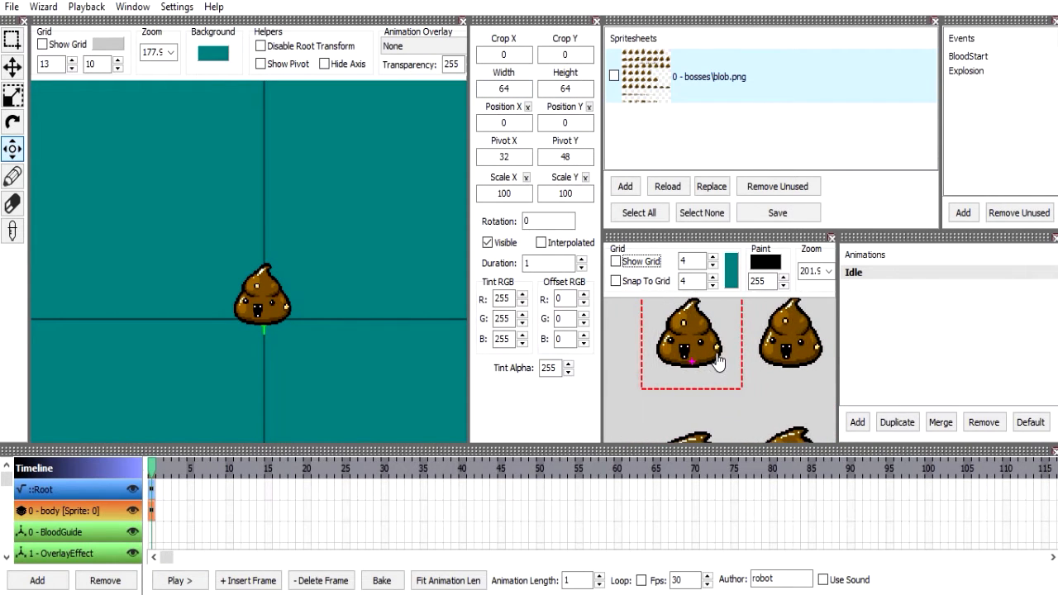
pyautogui.click(525, 58)
pyautogui.write('64')
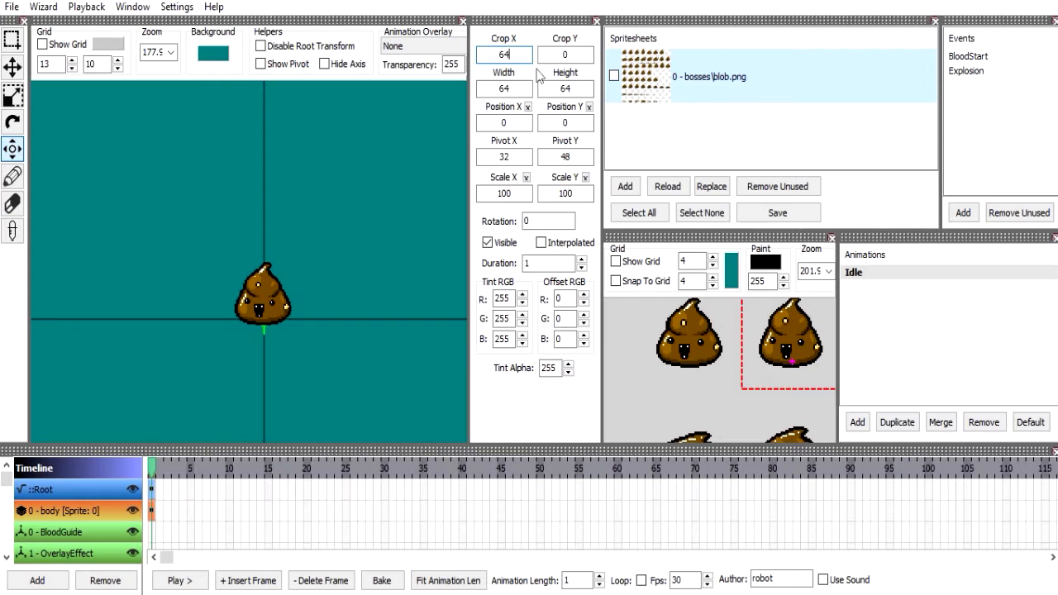
pyautogui.moveTo(753, 359); pyautogui.dragTo(706, 361)
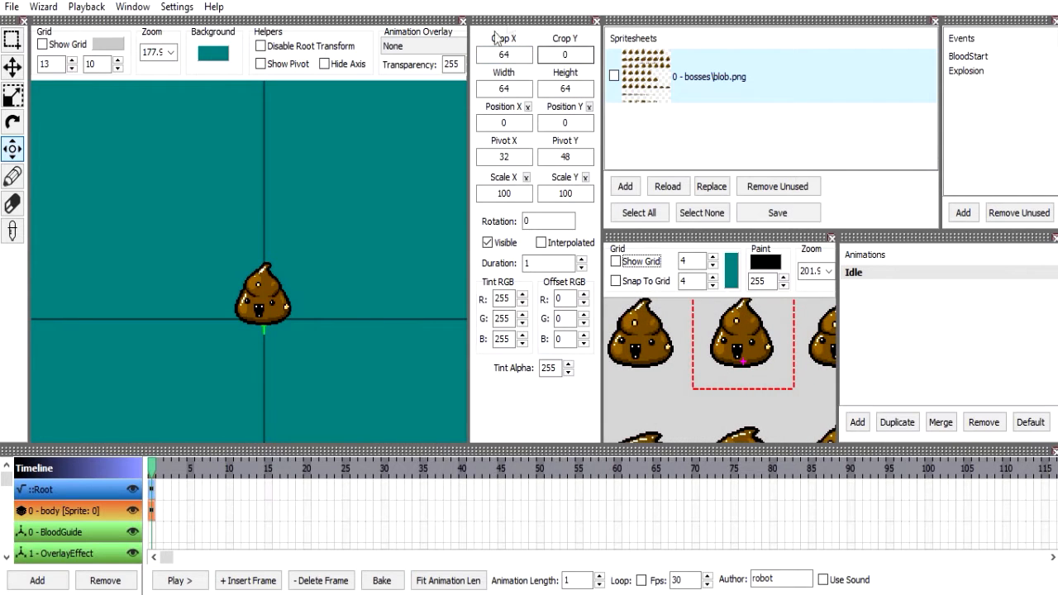
# Try a crop X of 32 on the body frame, and return crop X to 0.
pyautogui.click(520, 89)
pyautogui.doubleClick(514, 51)
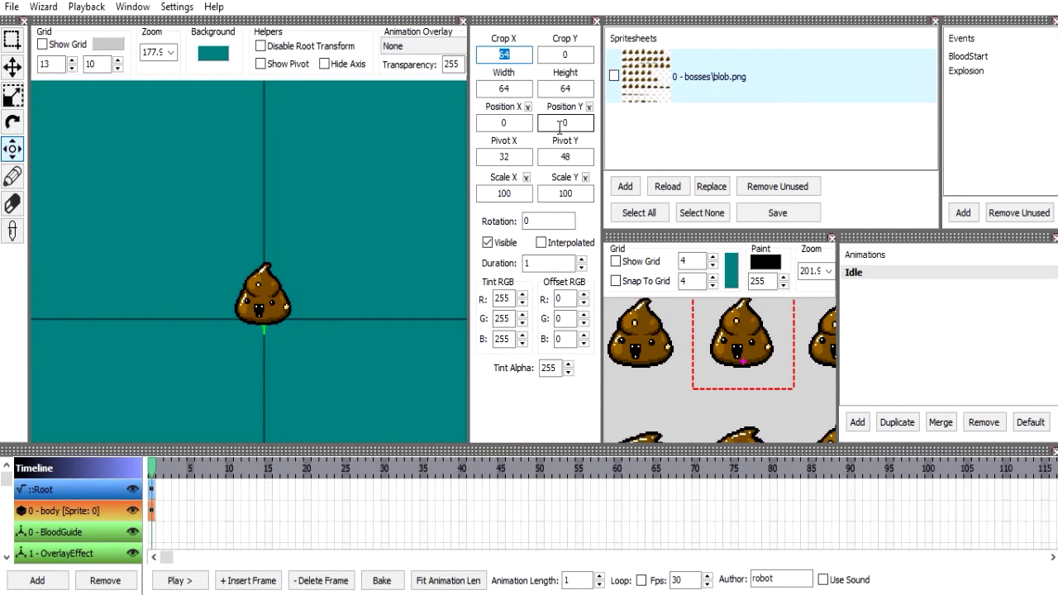
pyautogui.write('32')
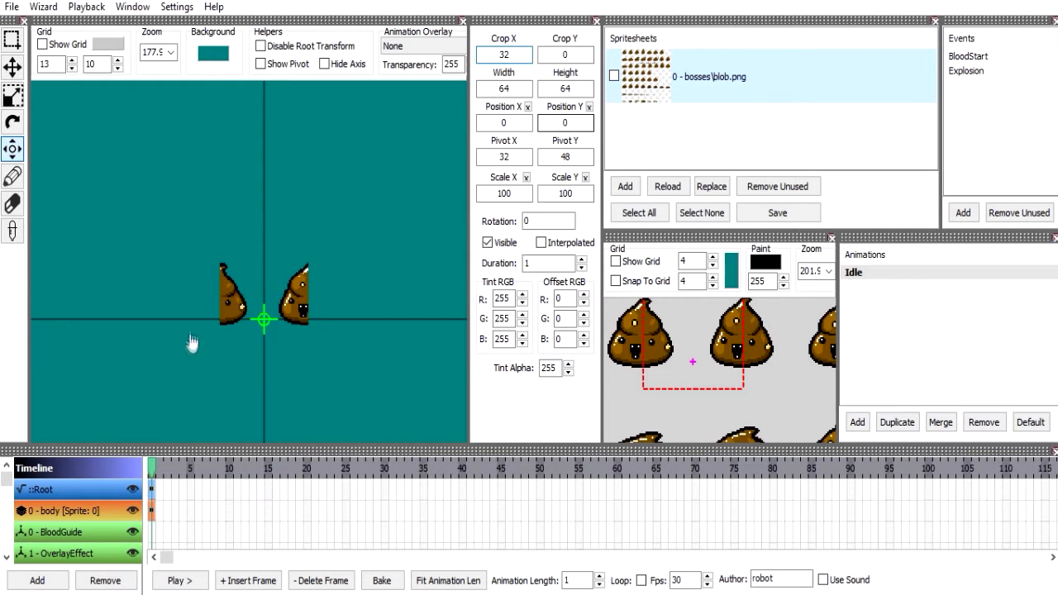
pyautogui.doubleClick(513, 57)
pyautogui.write('0')
# Try crop Y values of 64 and -64 on the body frame.
pyautogui.moveTo(684, 409); pyautogui.dragTo(703, 343)
pyautogui.doubleClick(568, 56)
pyautogui.write('6')
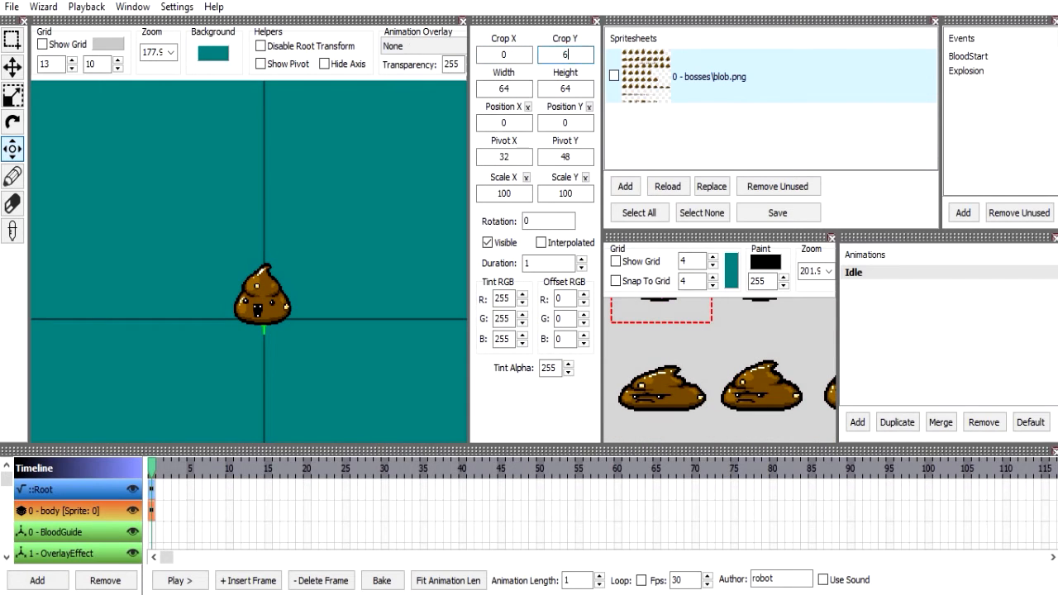
pyautogui.write('4')
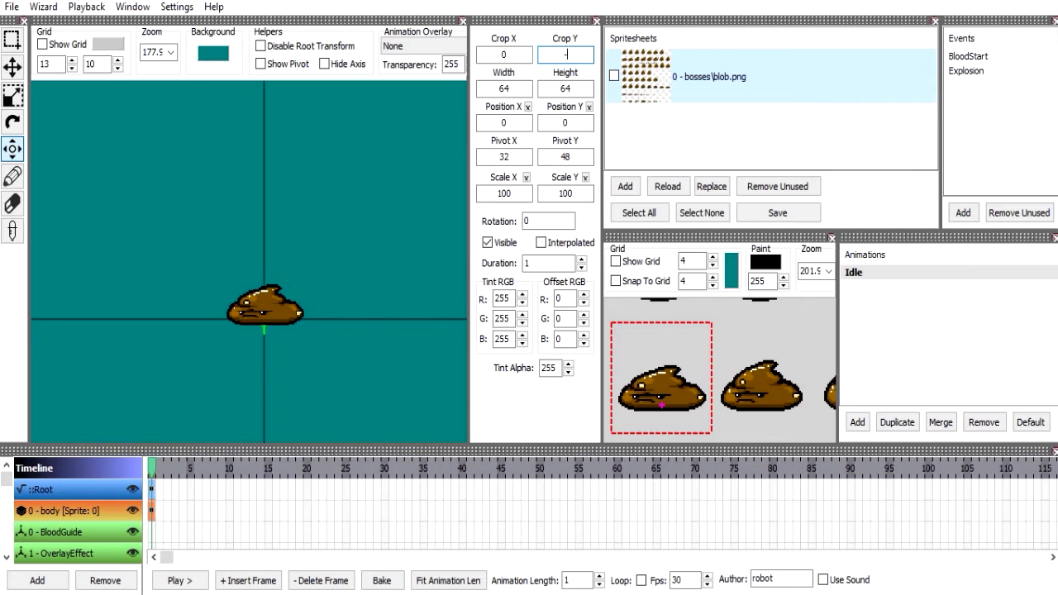
pyautogui.press('Return')
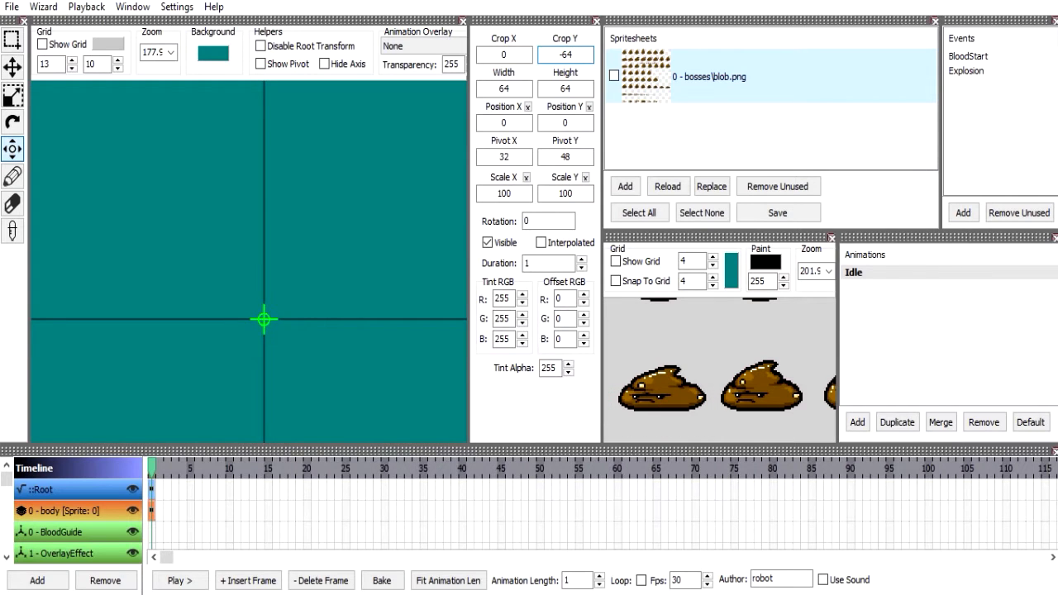
# Set the body frame's crop Y back to 0.
pyautogui.moveTo(659, 353); pyautogui.dragTo(669, 434)
pyautogui.moveTo(674, 382); pyautogui.dragTo(679, 429)
pyautogui.moveTo(676, 343); pyautogui.dragTo(677, 390)
pyautogui.click(566, 54)
pyautogui.write('0')
pyautogui.press('Return')
# Set the body frame's position X to 10.
pyautogui.moveTo(773, 427); pyautogui.dragTo(719, 363)
pyautogui.moveTo(280, 309); pyautogui.dragTo(241, 285)
pyautogui.scroll(3, 243, 286)
pyautogui.moveTo(349, 378); pyautogui.dragTo(218, 298)
pyautogui.scroll(1, 242, 330)
pyautogui.scroll(1, 241, 330)
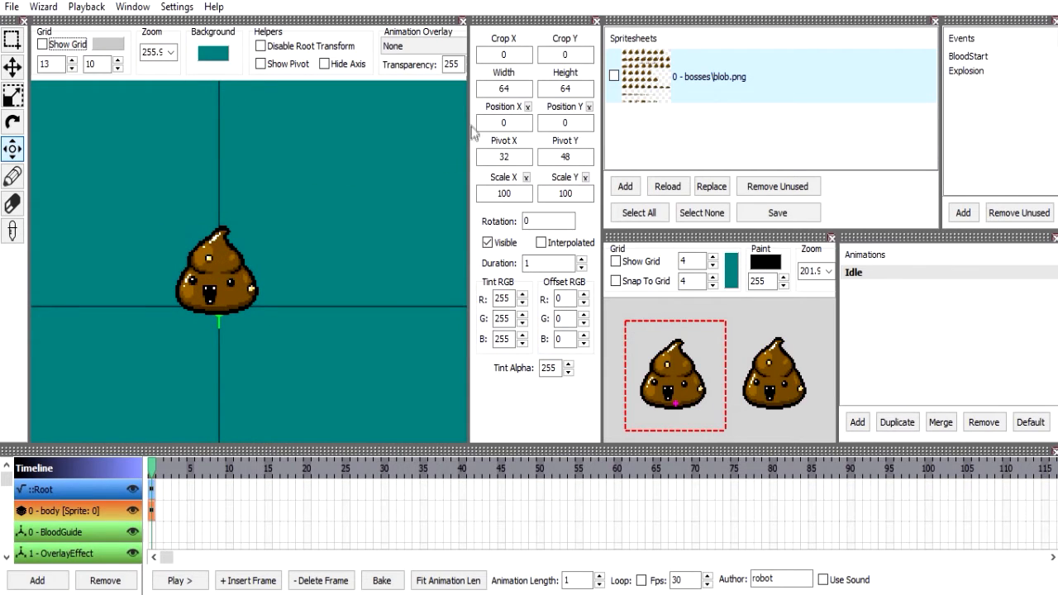
pyautogui.doubleClick(505, 124)
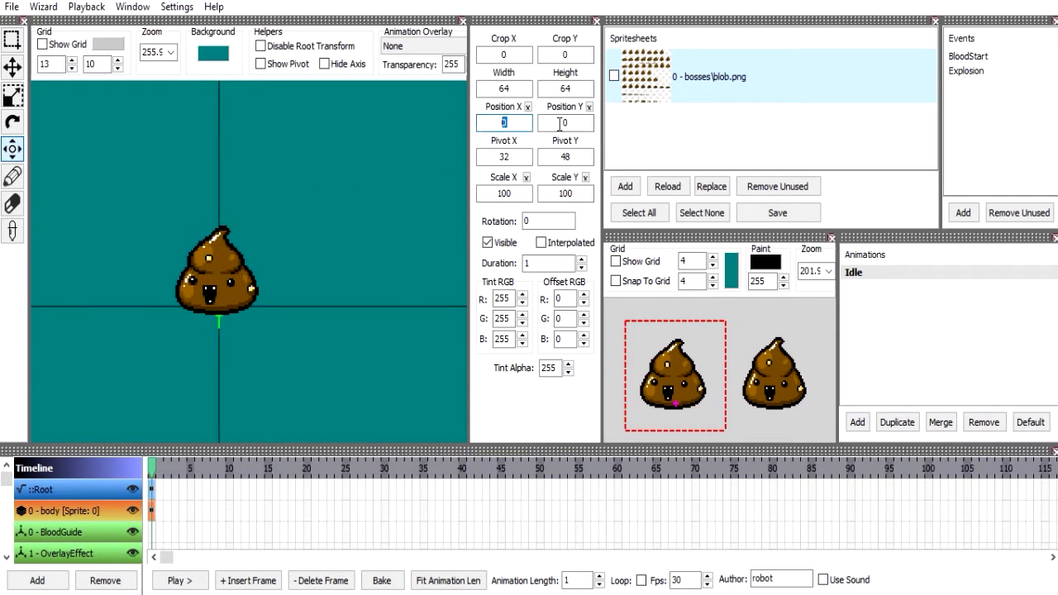
pyautogui.write('10')
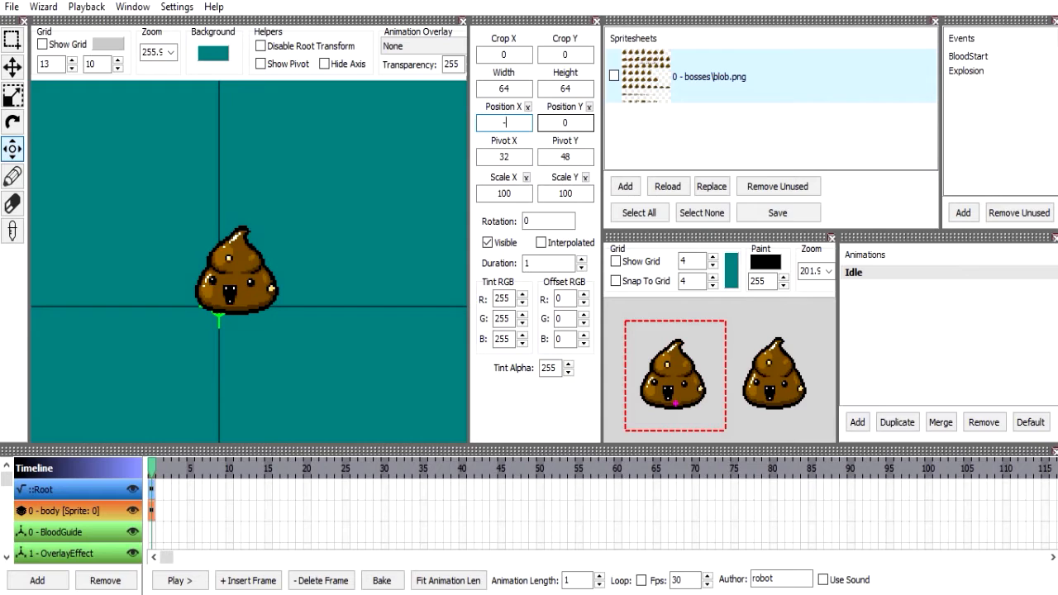
# Try position X values of 0 and 100 on the body frame, and reset position X.
pyautogui.press('BackSpace')
pyautogui.write('6')
pyautogui.write('0')
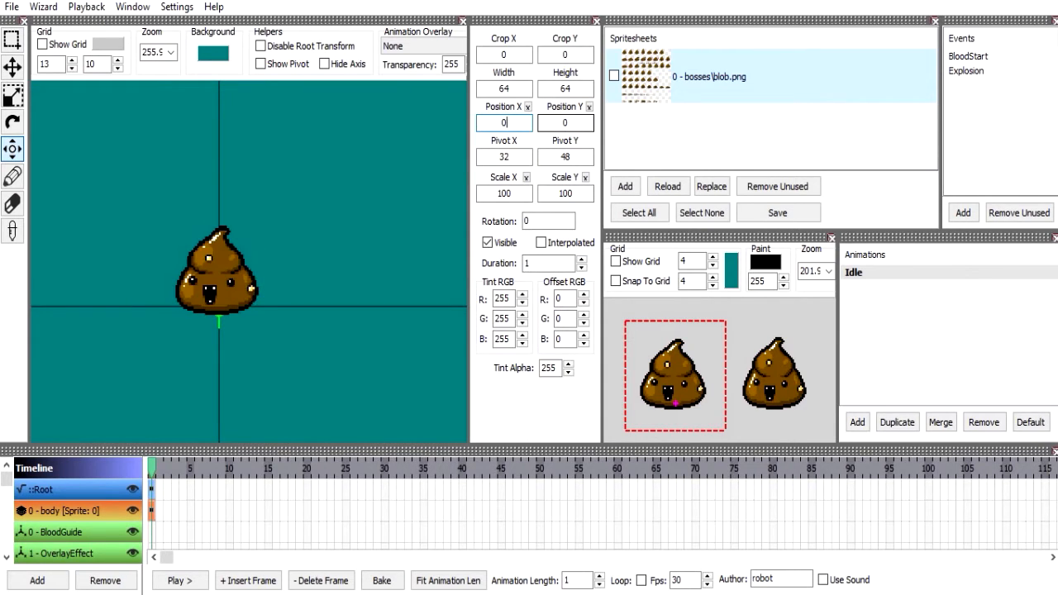
pyautogui.write('100')
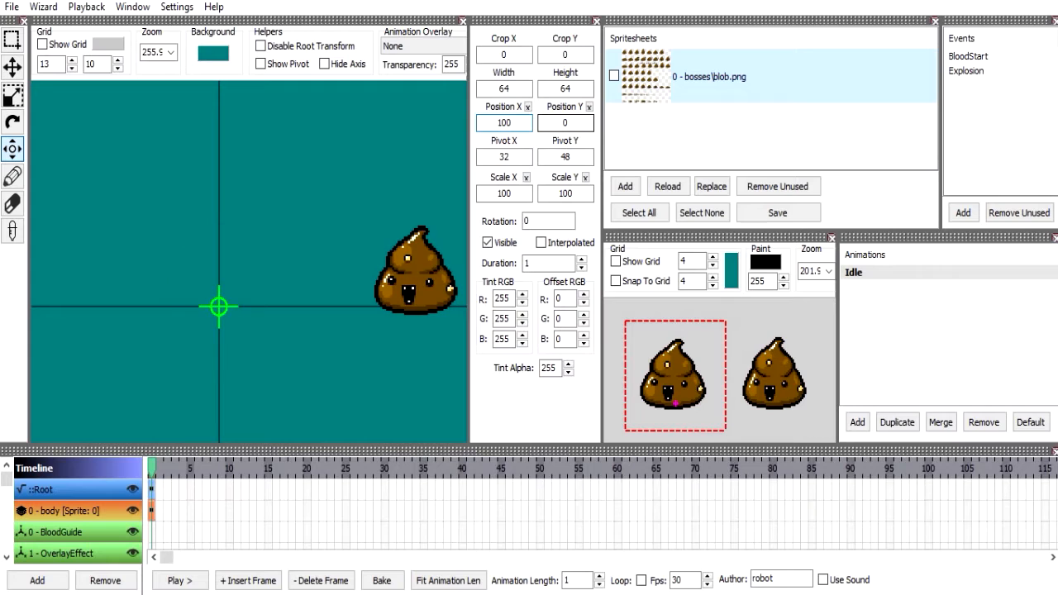
pyautogui.click(529, 108)
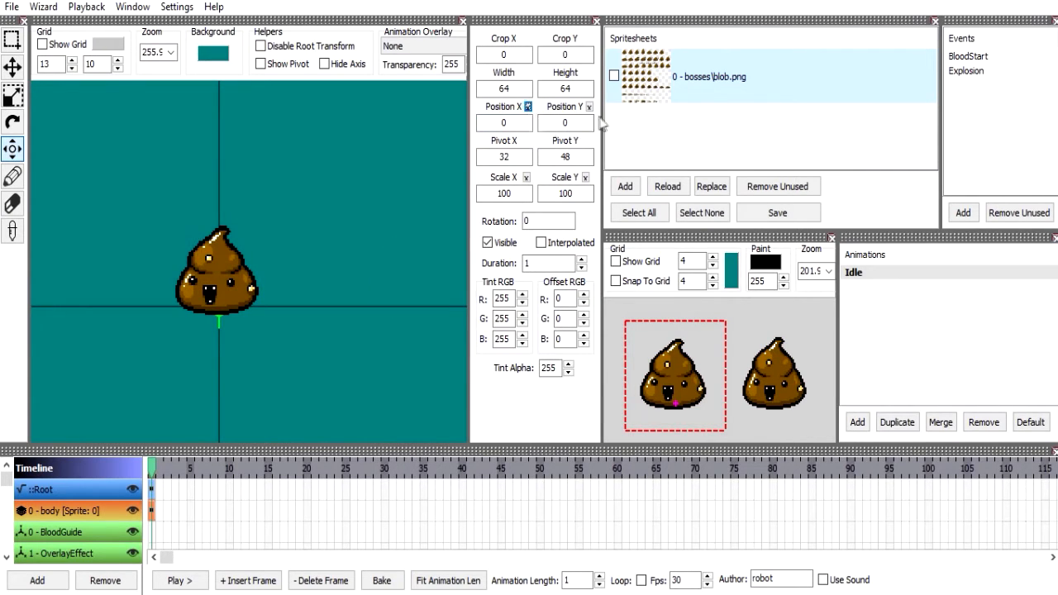
# Try position Y values of 16 and -16 on the body frame, and return position Y to 0.
pyautogui.click(578, 123)
pyautogui.write('16')
pyautogui.press('Return')
pyautogui.write('-16')
pyautogui.press('Return')
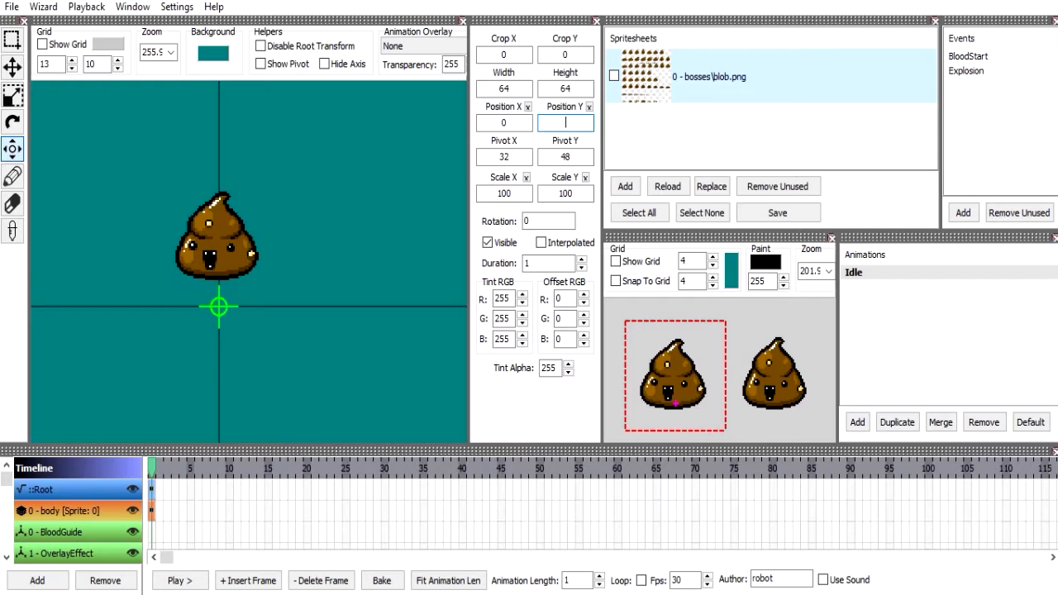
pyautogui.write('0')
pyautogui.press('Return')
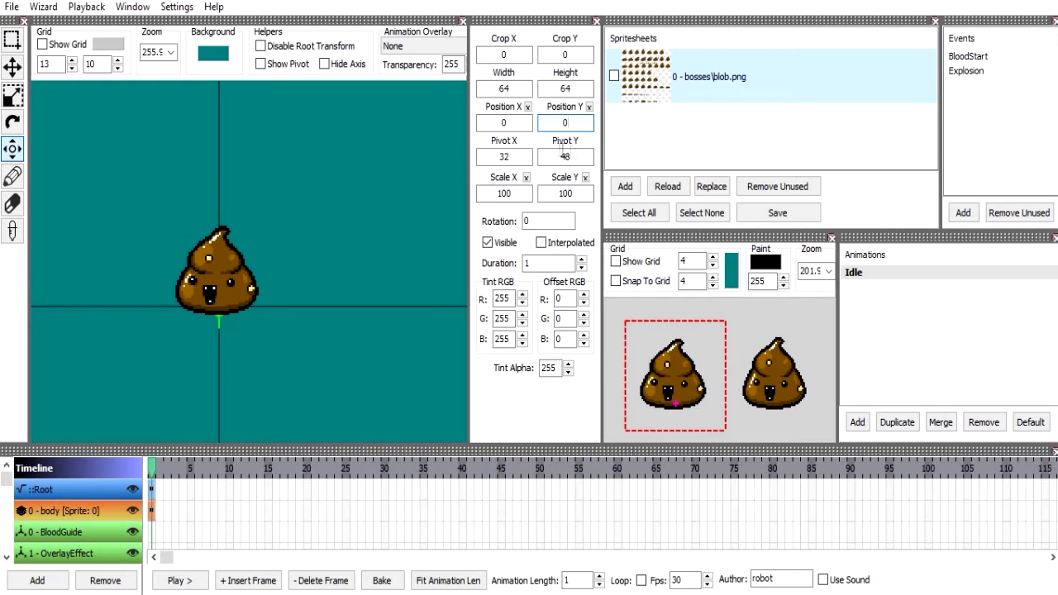
# Enter 10 as the body frame's position Y and reset it.
pyautogui.moveTo(555, 126); pyautogui.dragTo(581, 125)
pyautogui.write('10')
pyautogui.click(523, 121)
pyautogui.click(590, 108)
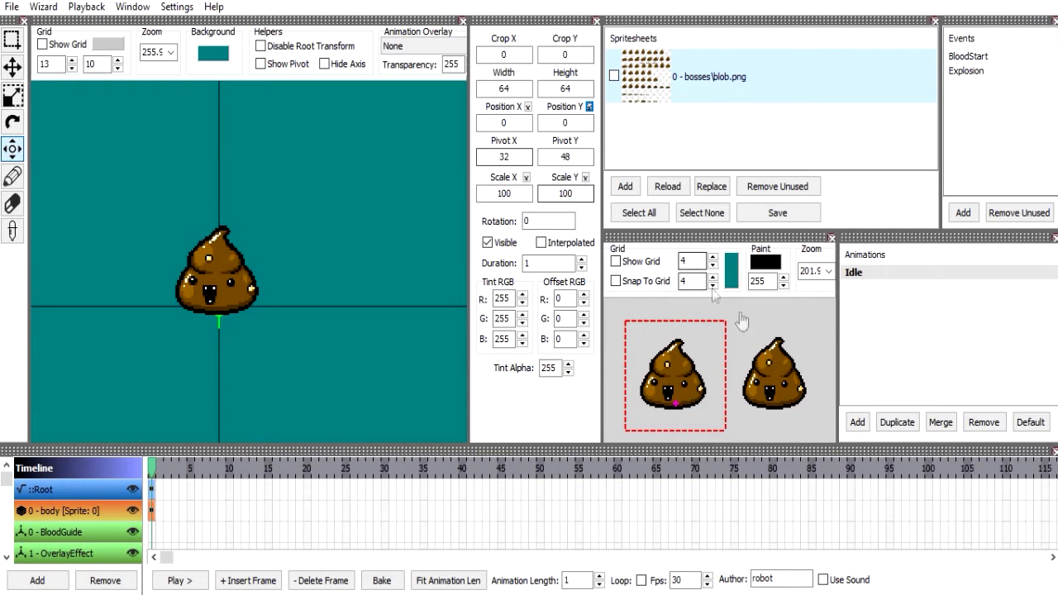
# Set the body frame's pivot X to 16.
pyautogui.scroll(2, 720, 397)
pyautogui.moveTo(721, 396); pyautogui.dragTo(695, 337)
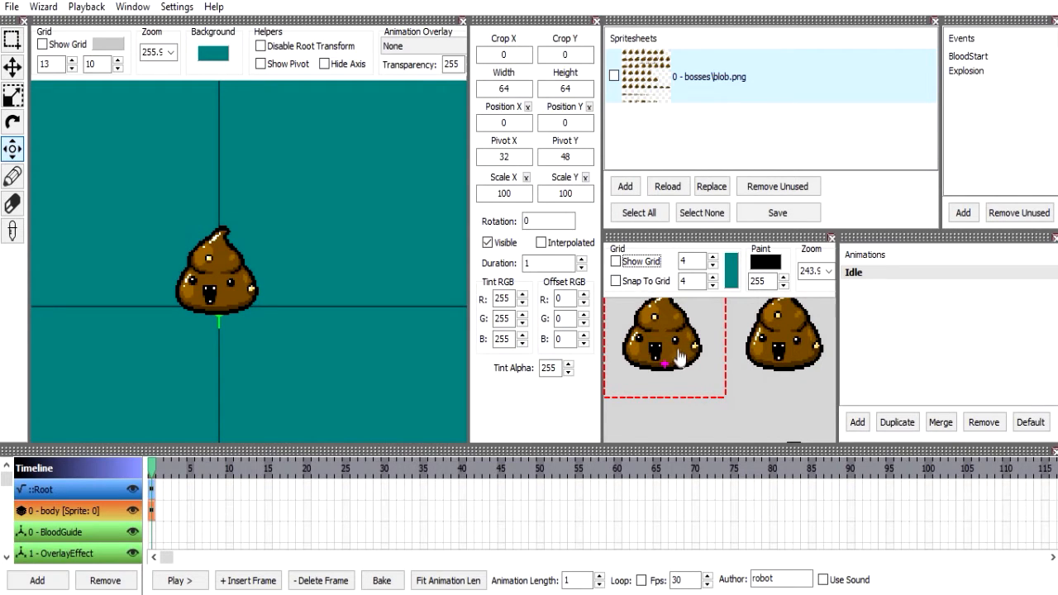
pyautogui.click(522, 158)
pyautogui.press('BackSpace')
pyautogui.press('BackSpace')
pyautogui.write('16')
pyautogui.press('Return')
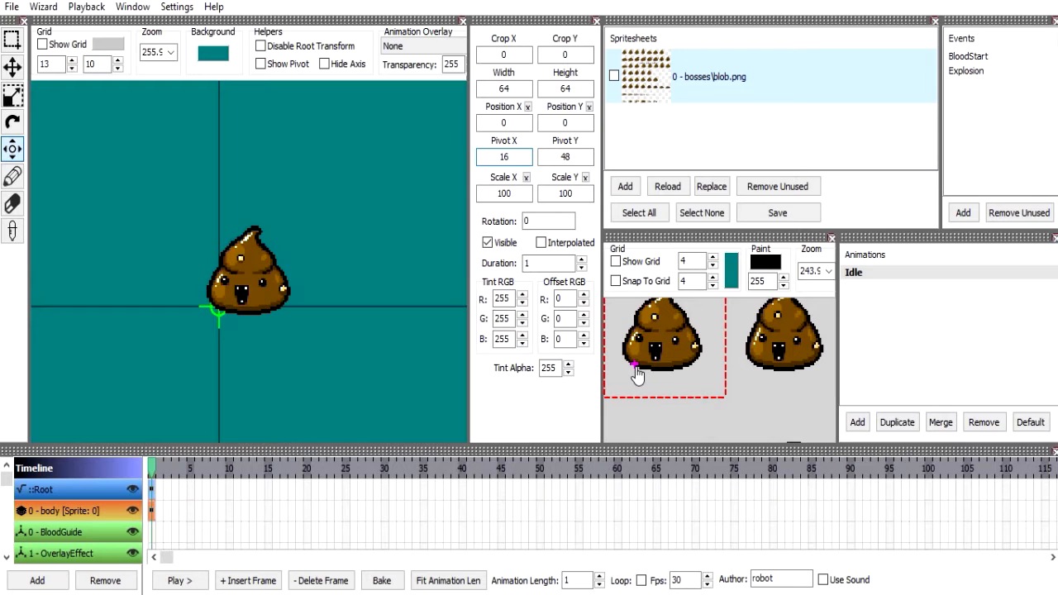
# Try pivot X values of 0 and 64 on the body frame, and return pivot X to 32.
pyautogui.write('0')
pyautogui.press('Return')
pyautogui.write('64')
pyautogui.press('Return')
pyautogui.write('3')
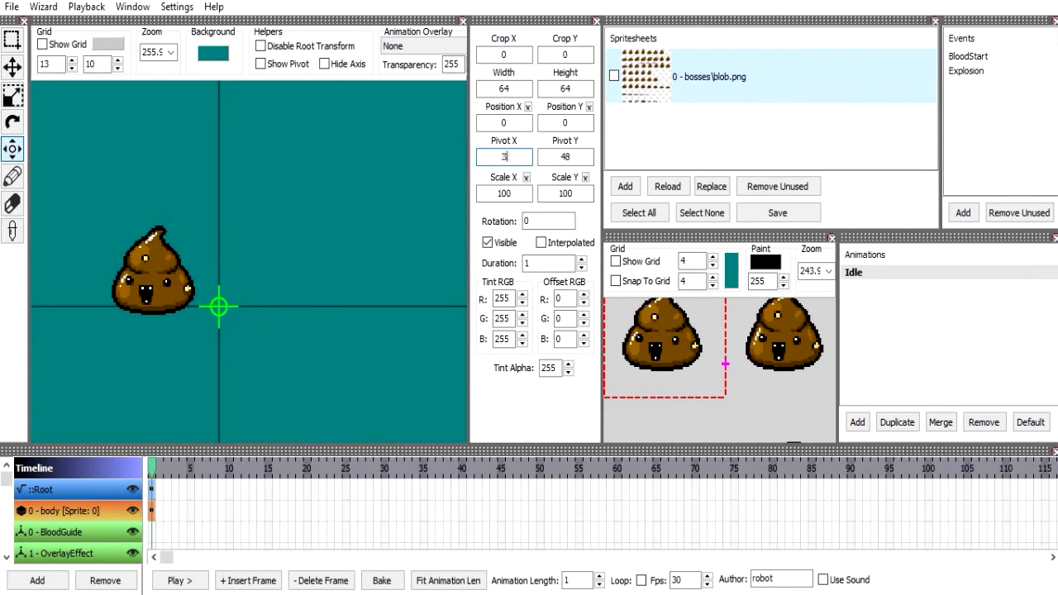
pyautogui.write('2')
pyautogui.press('Return')
# Set the body frame's pivot Y to 32.
pyautogui.click(591, 163)
pyautogui.press('BackSpace')
pyautogui.press('BackSpace')
pyautogui.write('32')
pyautogui.press('Return')
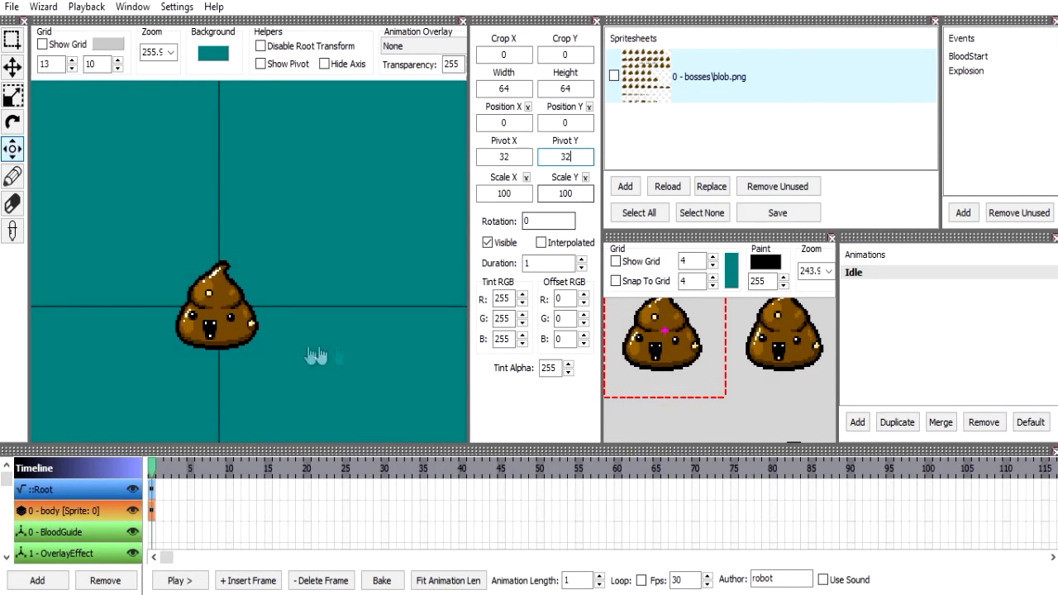
# Try a pivot Y of 64 on the body frame, and return pivot Y to 48.
pyautogui.click(576, 157)
pyautogui.press('BackSpace')
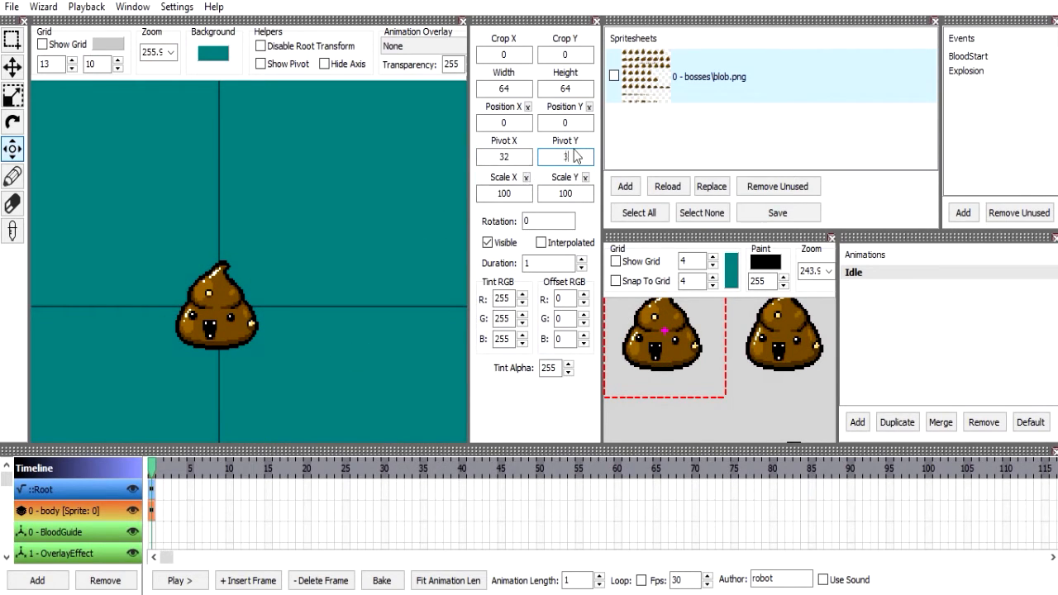
pyautogui.write('64')
pyautogui.press('Return')
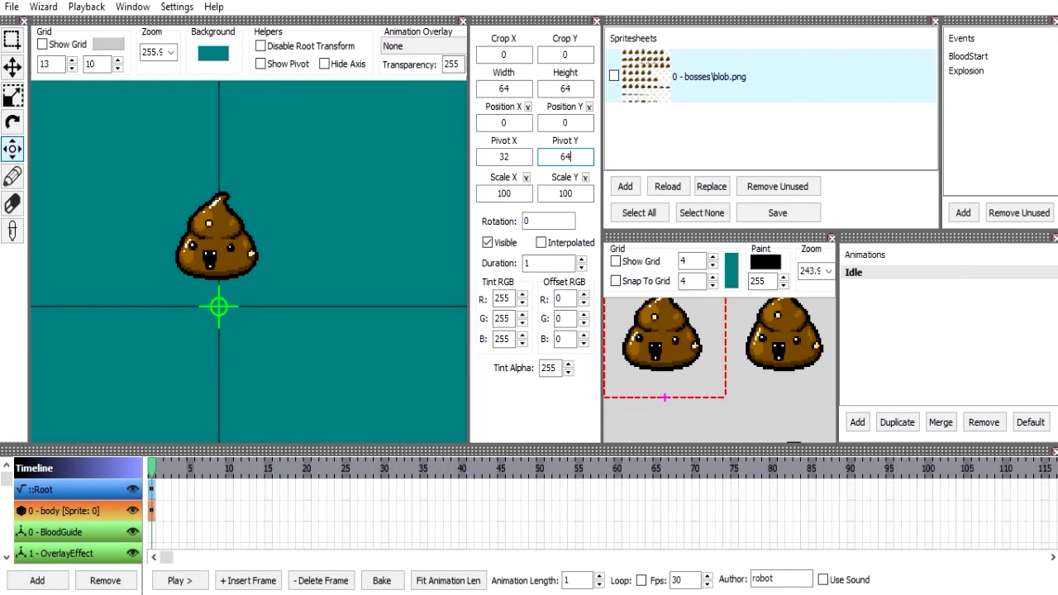
pyautogui.write('8')
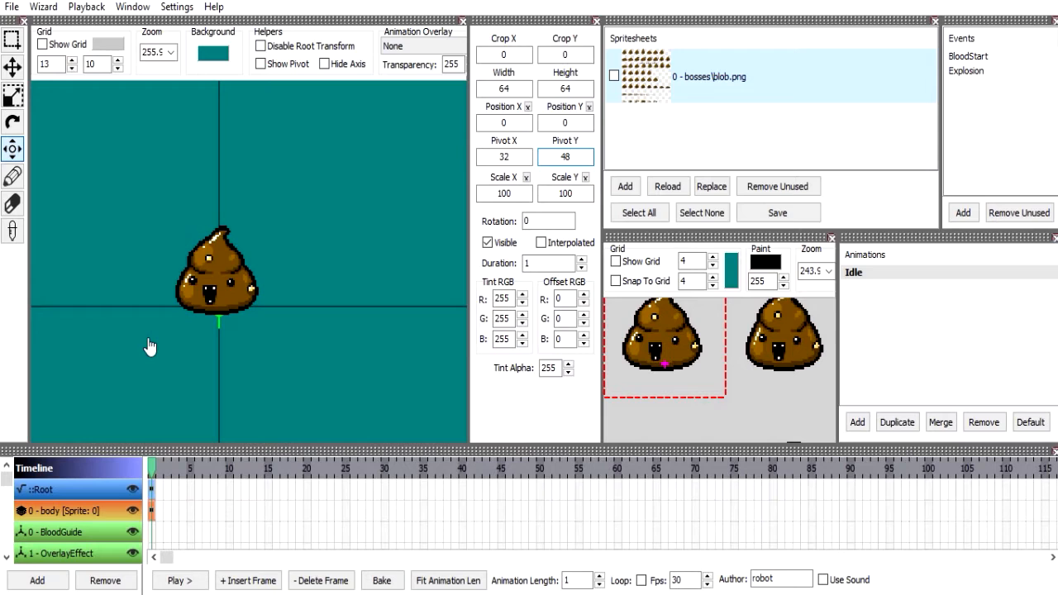
pyautogui.doubleClick(534, 262)
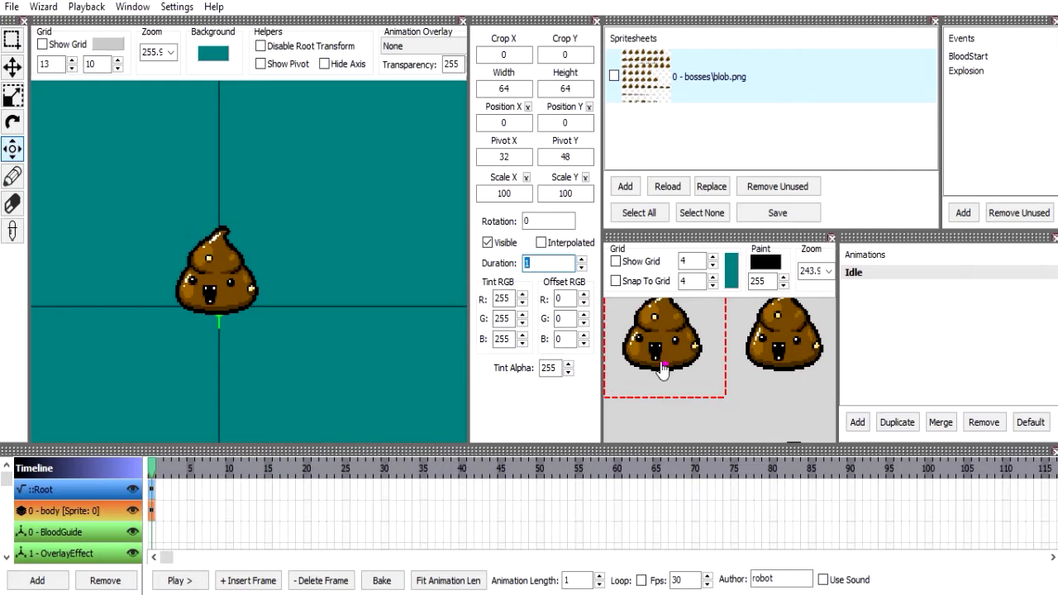
pyautogui.write('90')
pyautogui.press('Return')
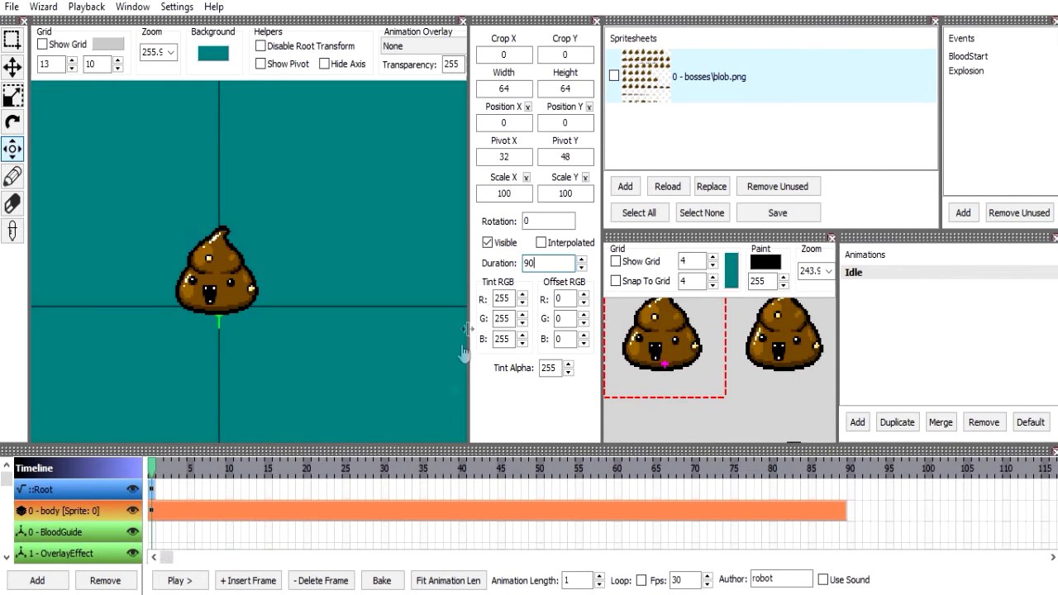
pyautogui.hotkey('ctrl', 'z')
pyautogui.hotkey('ctrl', 'z')
pyautogui.hotkey('ctrl', 'z')
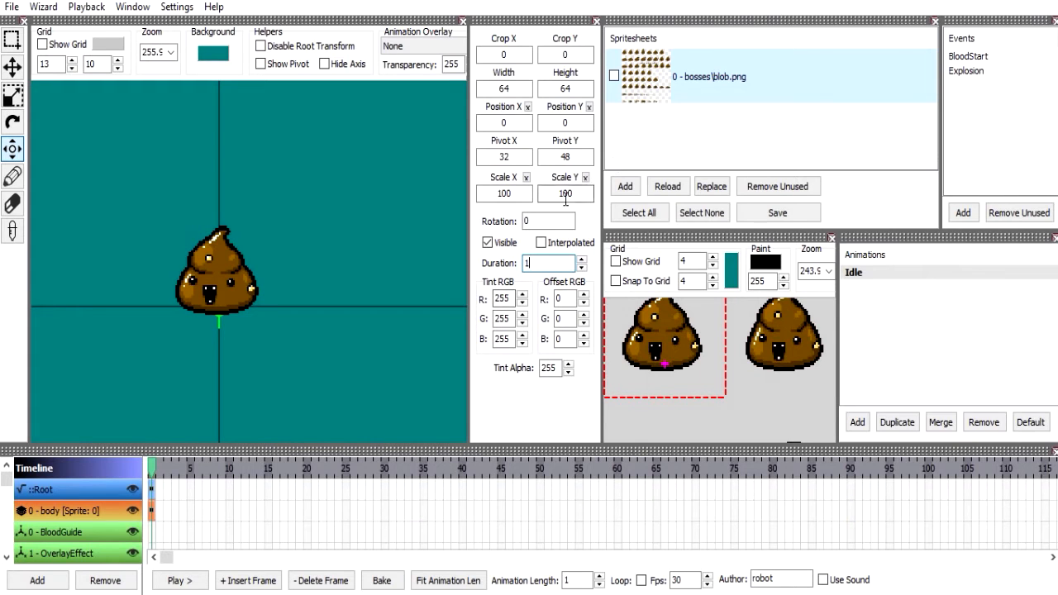
# Rotate the body frame to 90 degrees about its pivot, and return the rotation to 0.
pyautogui.write('900')
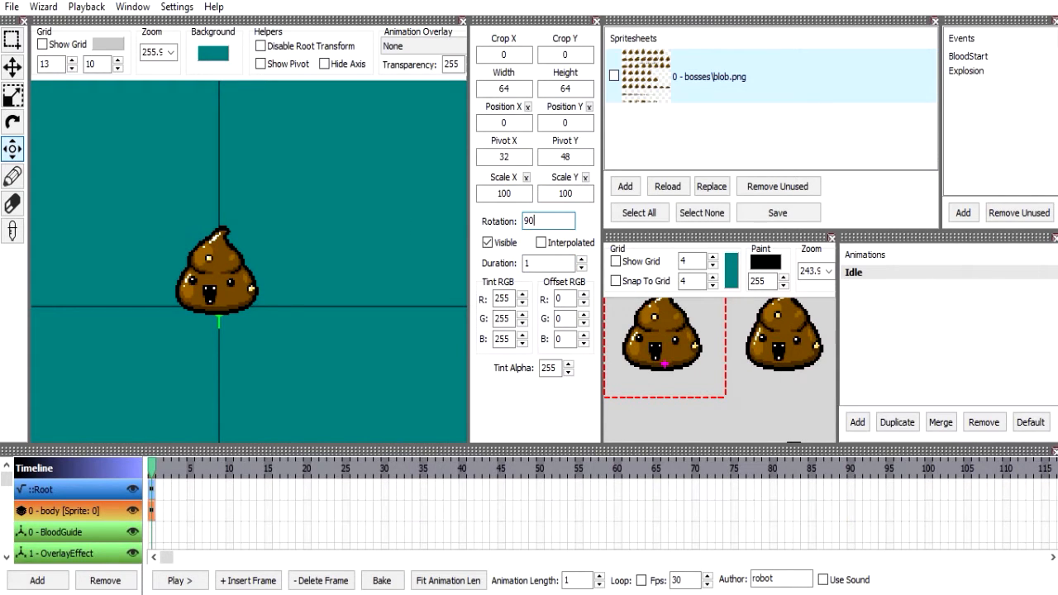
pyautogui.press('Return')
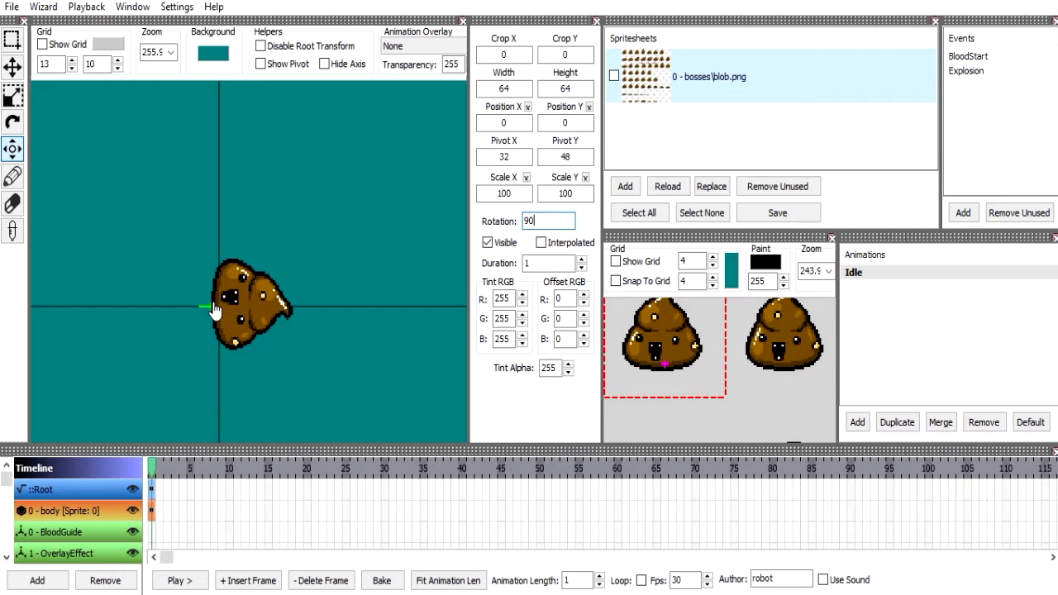
pyautogui.press('BackSpace')
pyautogui.press('BackSpace')
pyautogui.write('0')
pyautogui.press('Return')
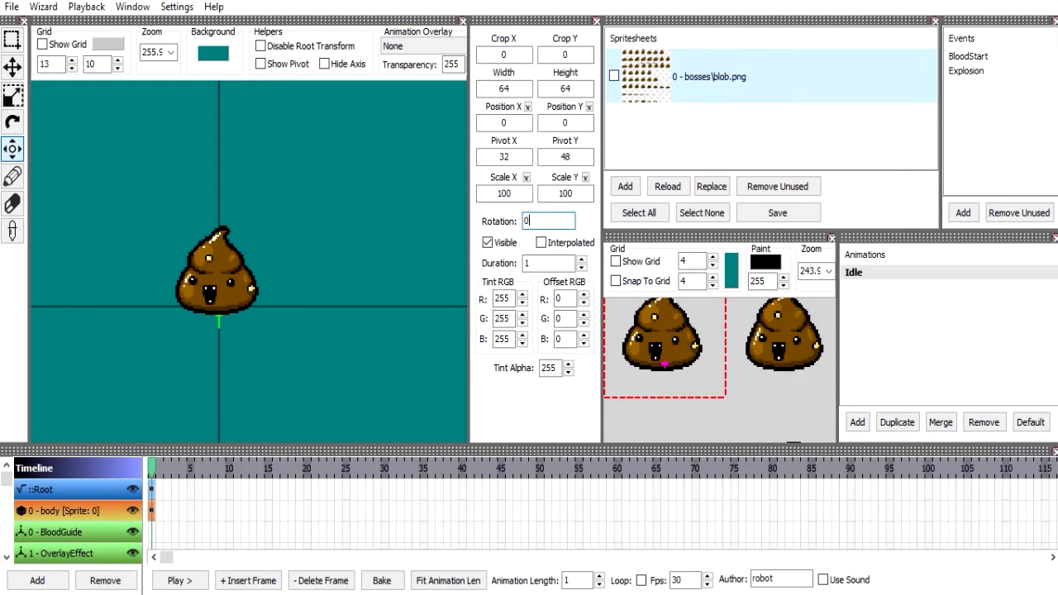
# Set the body frame's pivot Y to 32 and its rotation to 90.
pyautogui.doubleClick(581, 156)
pyautogui.write('32')
pyautogui.doubleClick(545, 221)
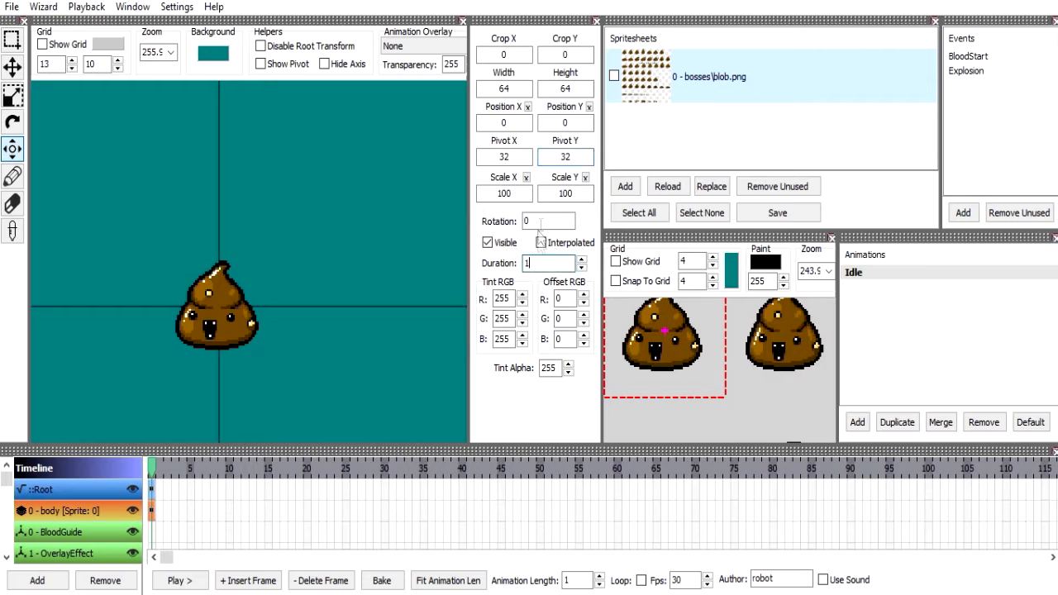
pyautogui.write('90')
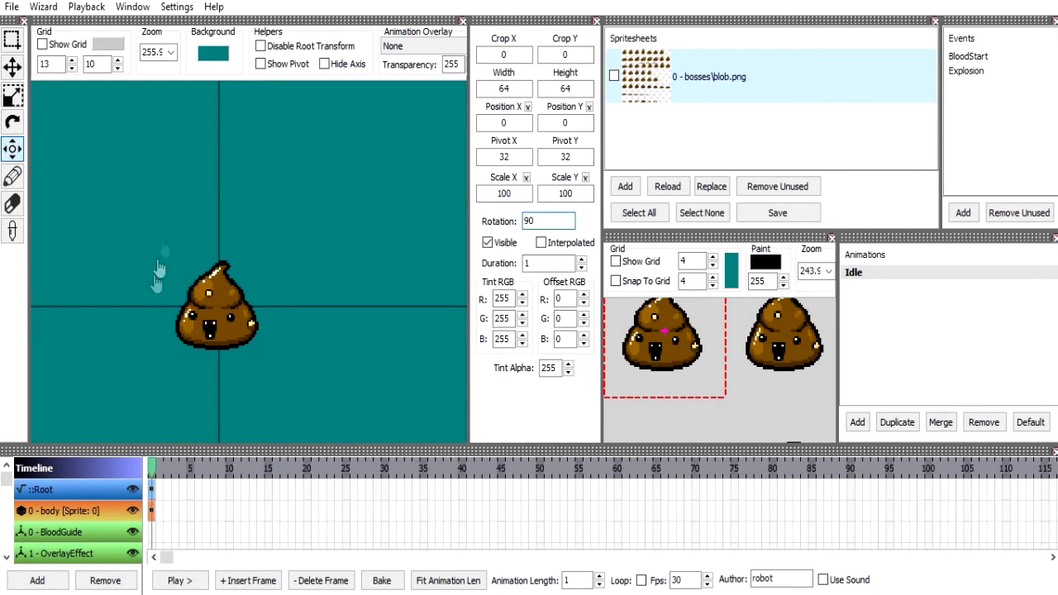
pyautogui.press('Return')
# Set the rotated body frame's pivot Y to 64.
pyautogui.doubleClick(565, 157)
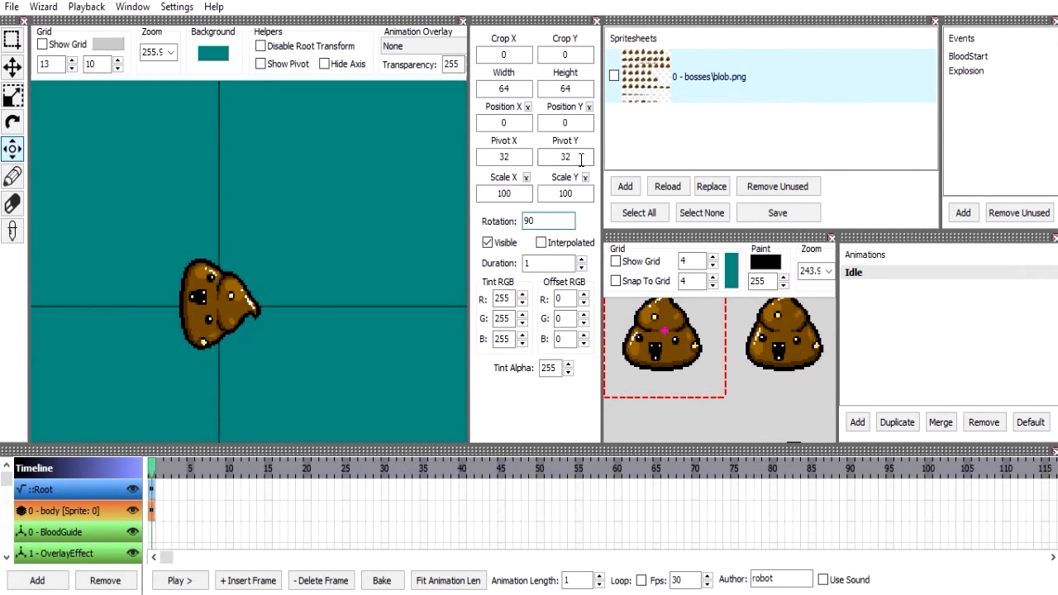
pyautogui.write('64')
pyautogui.press('Return')
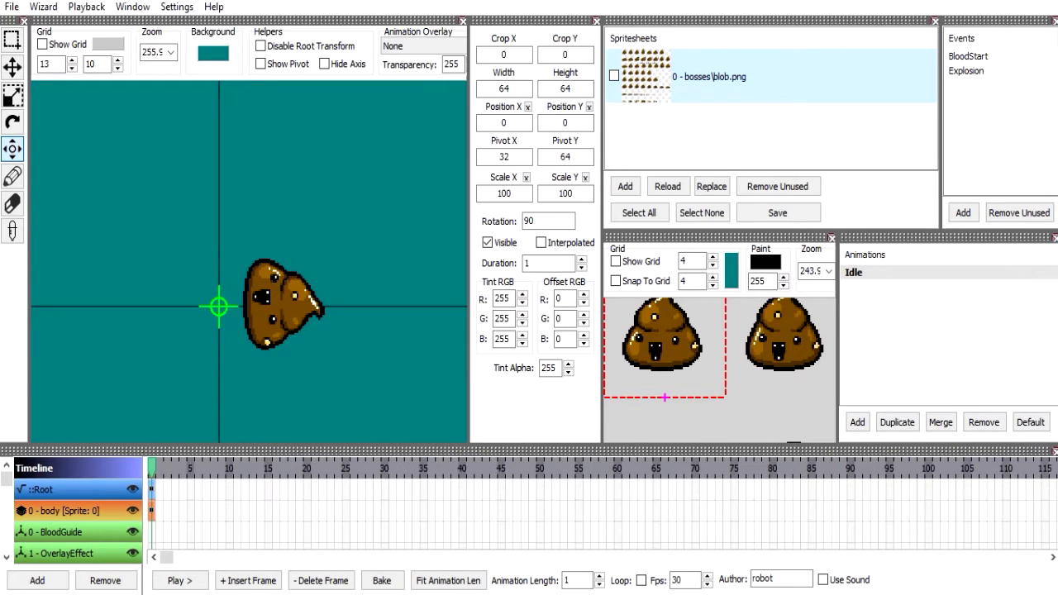
# Try a pivot Y of 32 on the rotated body frame, and return pivot Y to 48 and the rotation to 0.
pyautogui.write('32')
pyautogui.press('Return')
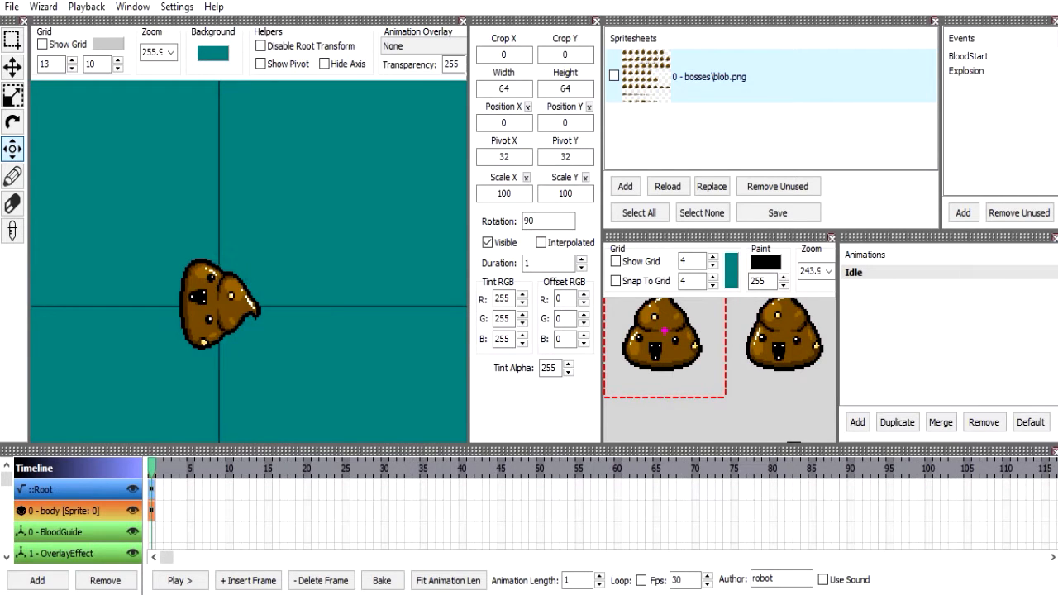
pyautogui.press('BackSpace')
pyautogui.press('BackSpace')
pyautogui.write('48')
pyautogui.press('Return')
pyautogui.doubleClick(541, 220)
pyautogui.write('0')
pyautogui.press('Return')
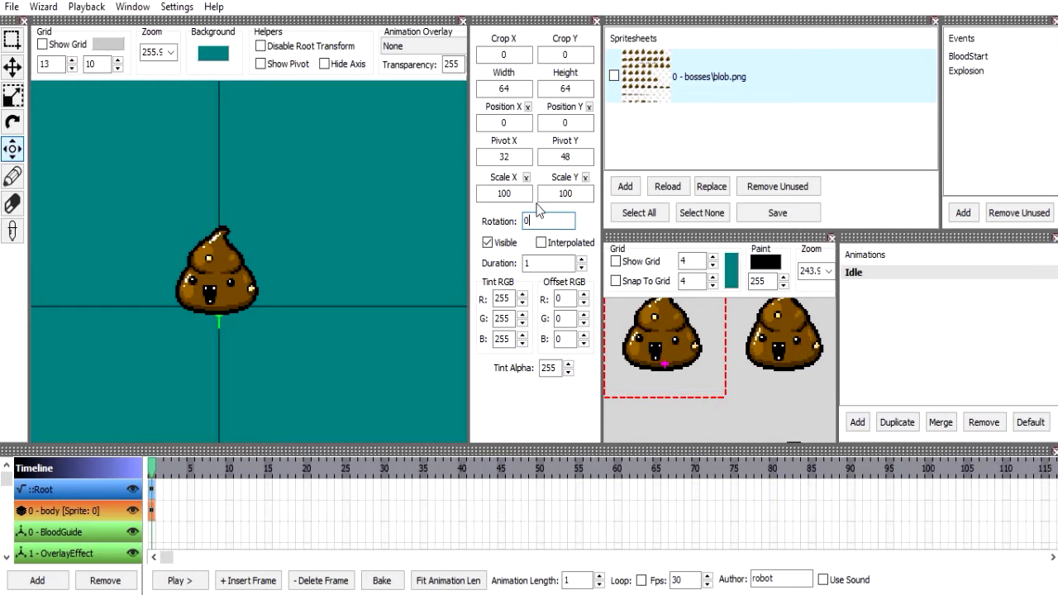
# Try a pivot Y of 64 with a 180-degree rotation on the body frame, and return them to 48 and 0.
pyautogui.doubleClick(556, 157)
pyautogui.write('73')
pyautogui.write('4')
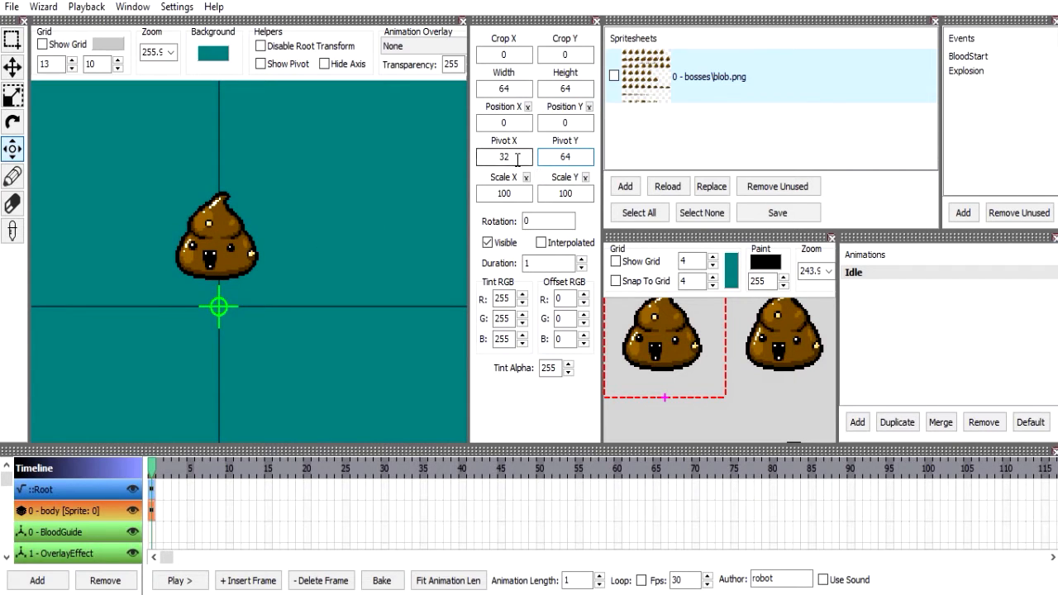
pyautogui.doubleClick(537, 221)
pyautogui.write('180')
pyautogui.press('Return')
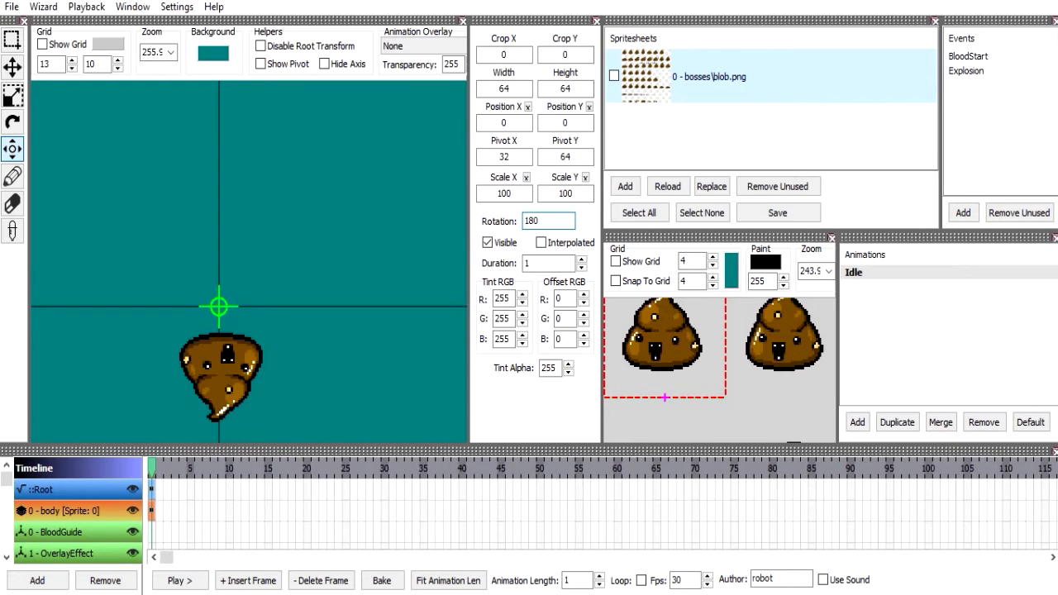
pyautogui.write('0')
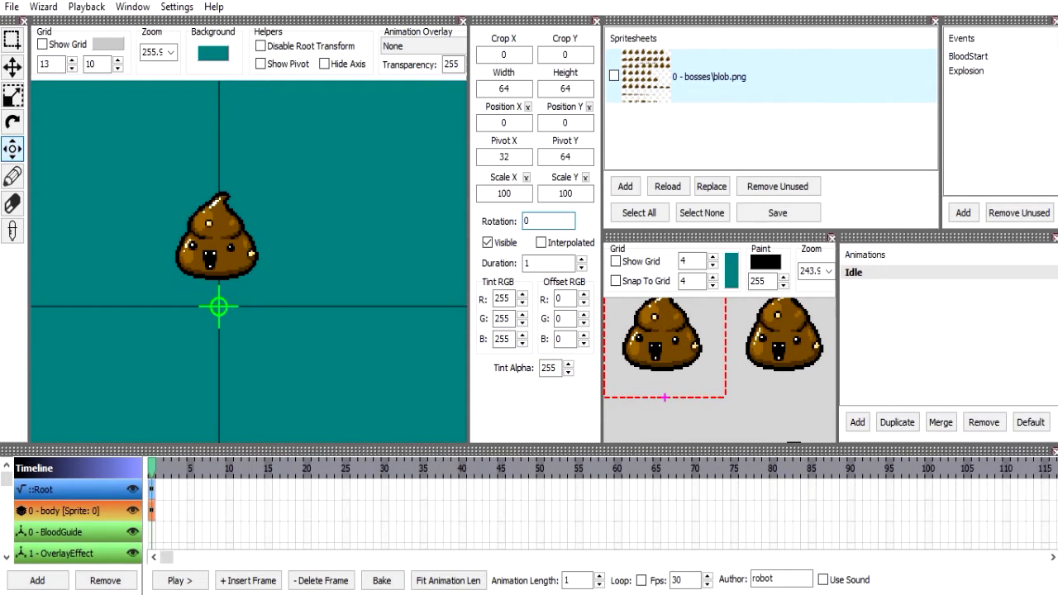
pyautogui.hotkey('shift', 'Tab')
pyautogui.hotkey('shift', 'Tab')
pyautogui.hotkey('shift', 'Tab')
pyautogui.write('48')
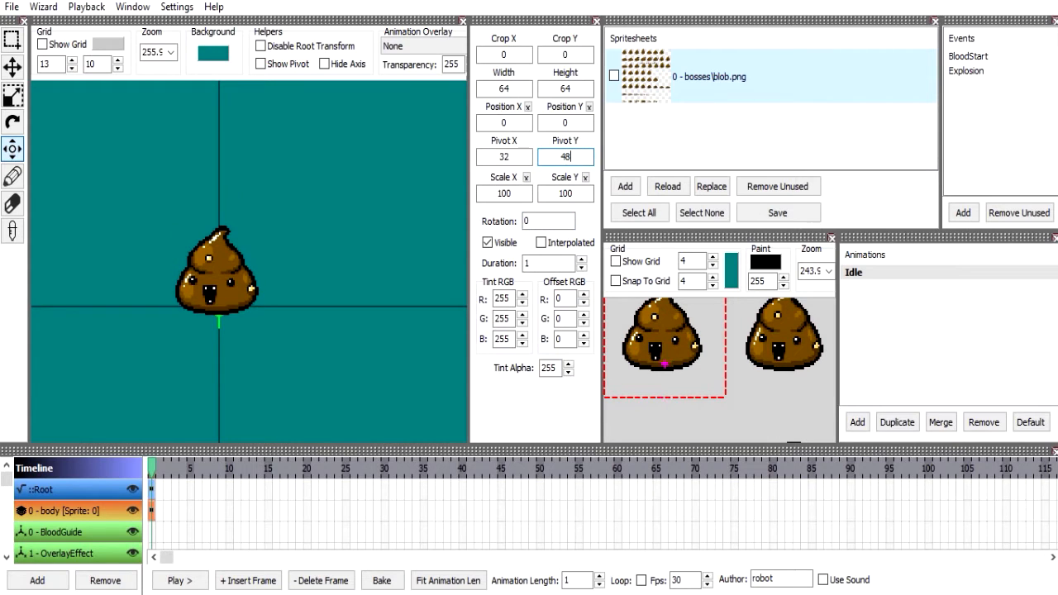
pyautogui.doubleClick(518, 193)
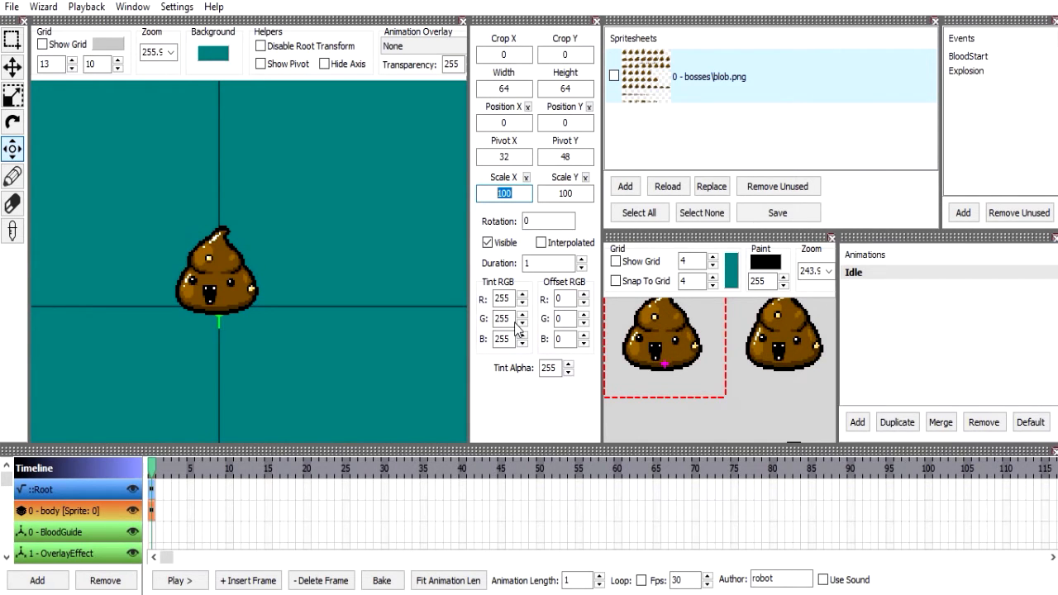
pyautogui.click(517, 154)
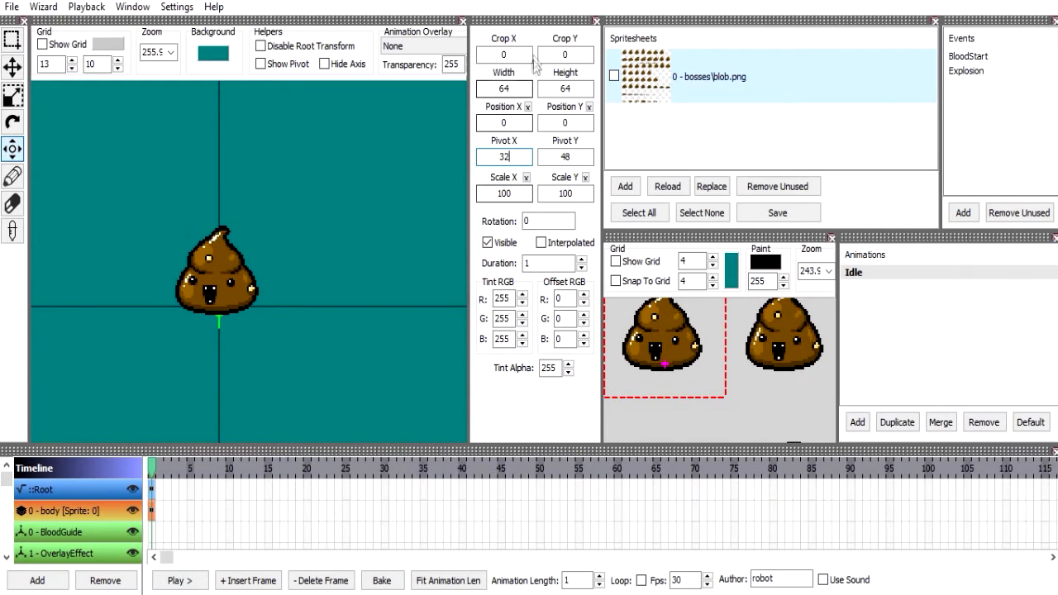
pyautogui.moveTo(540, 21); pyautogui.dragTo(541, 33)
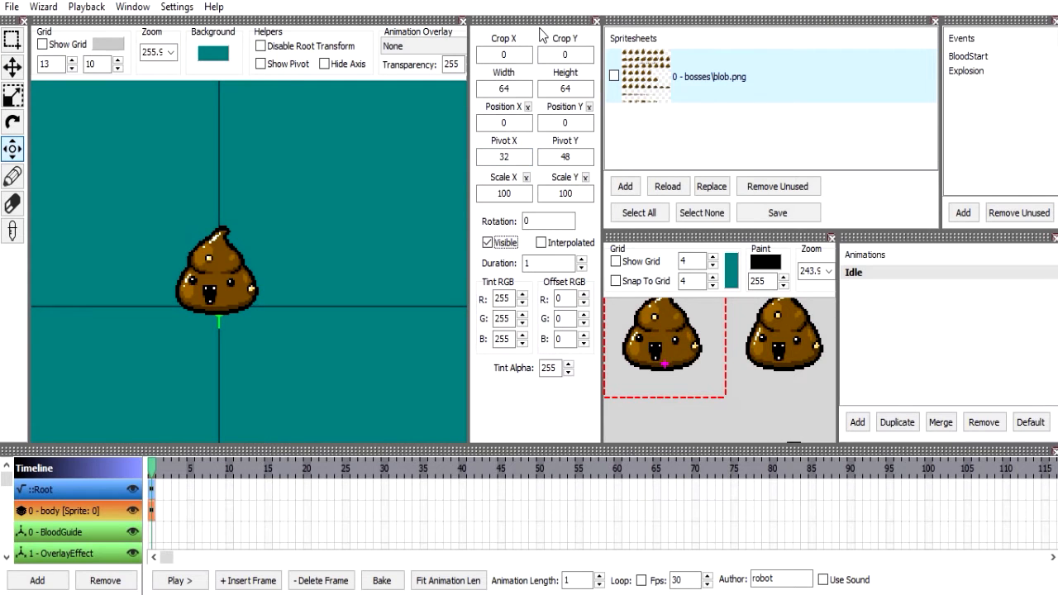
pyautogui.click(177, 8)
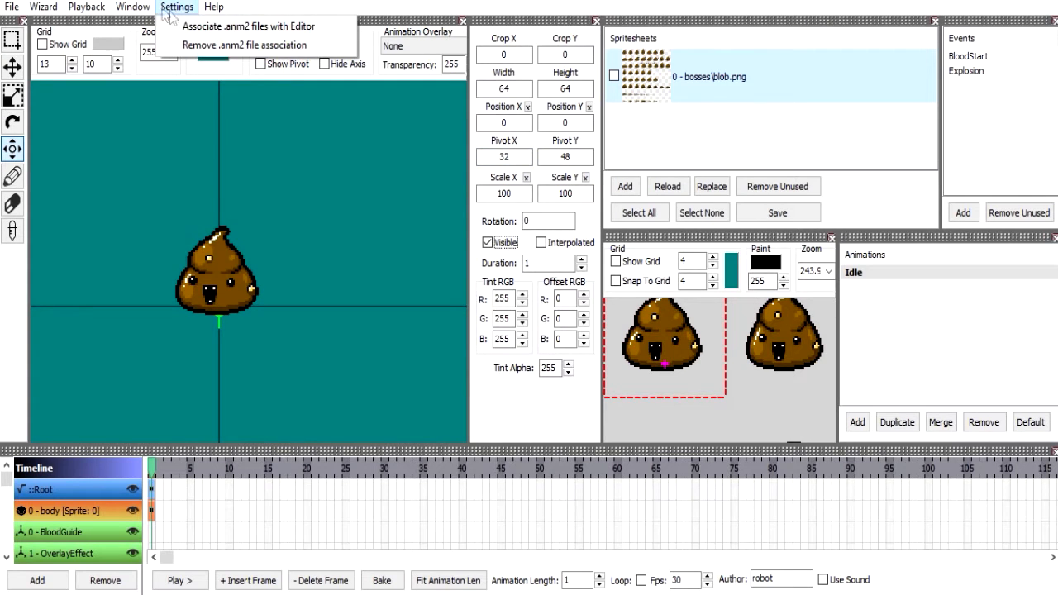
pyautogui.click(716, 60)
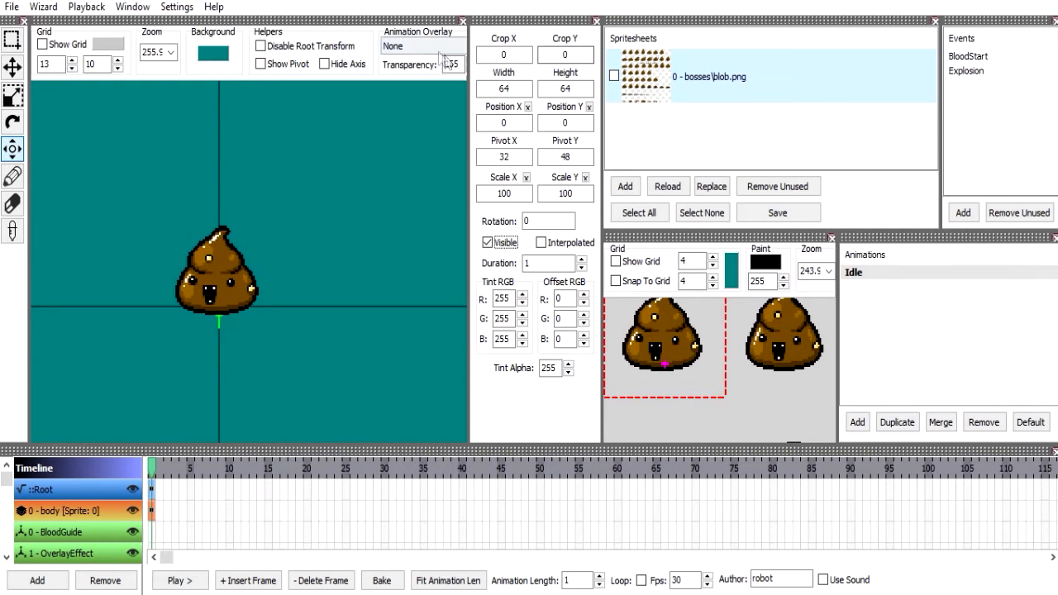
# Widen the animation preview area until all its options show, and center the view on the origin.
pyautogui.moveTo(468, 53); pyautogui.dragTo(665, 83)
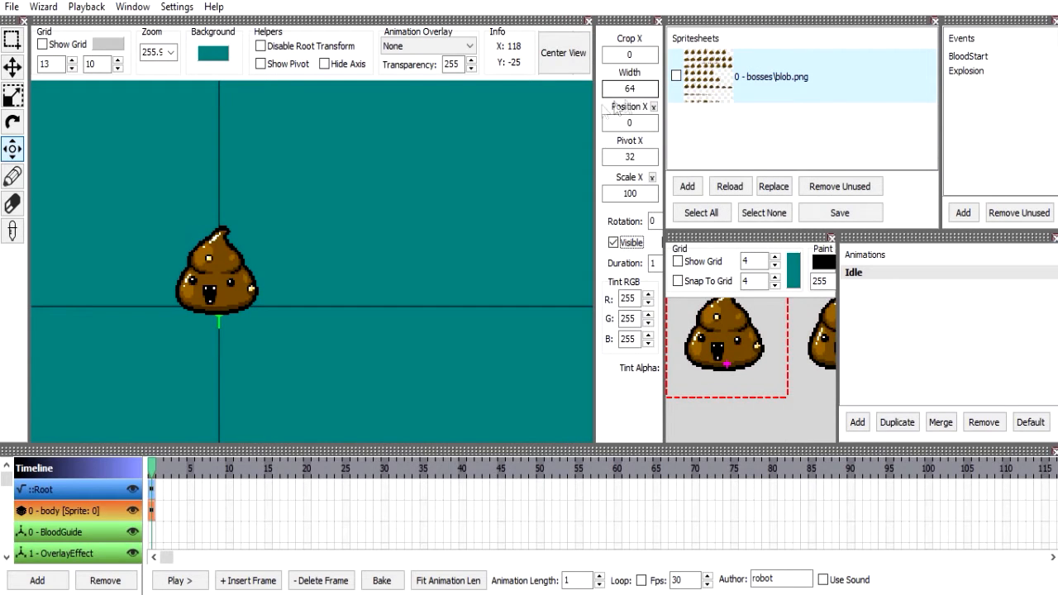
pyautogui.moveTo(593, 114); pyautogui.dragTo(628, 114)
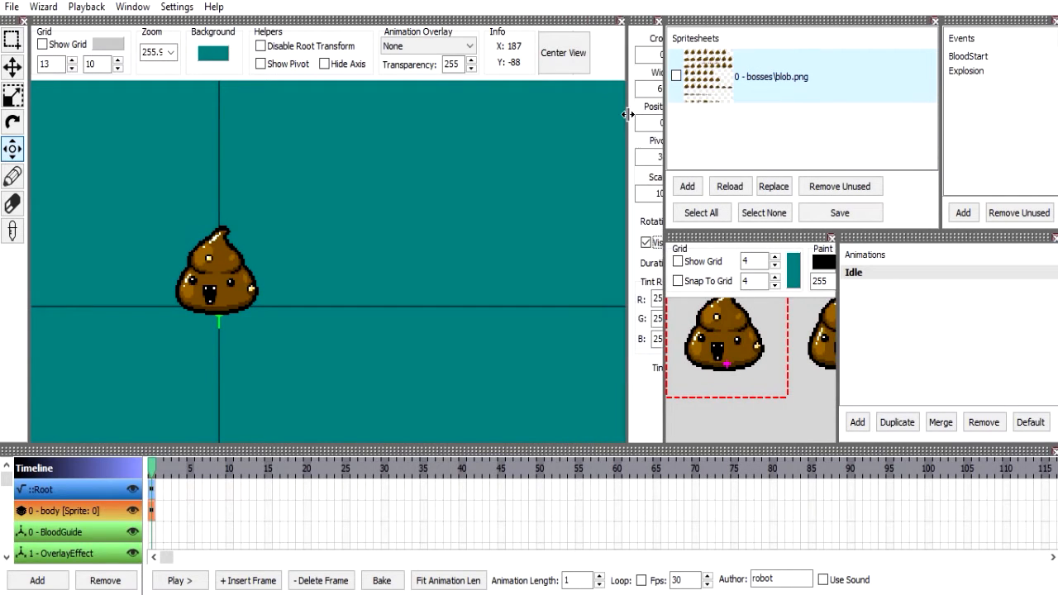
pyautogui.click(558, 56)
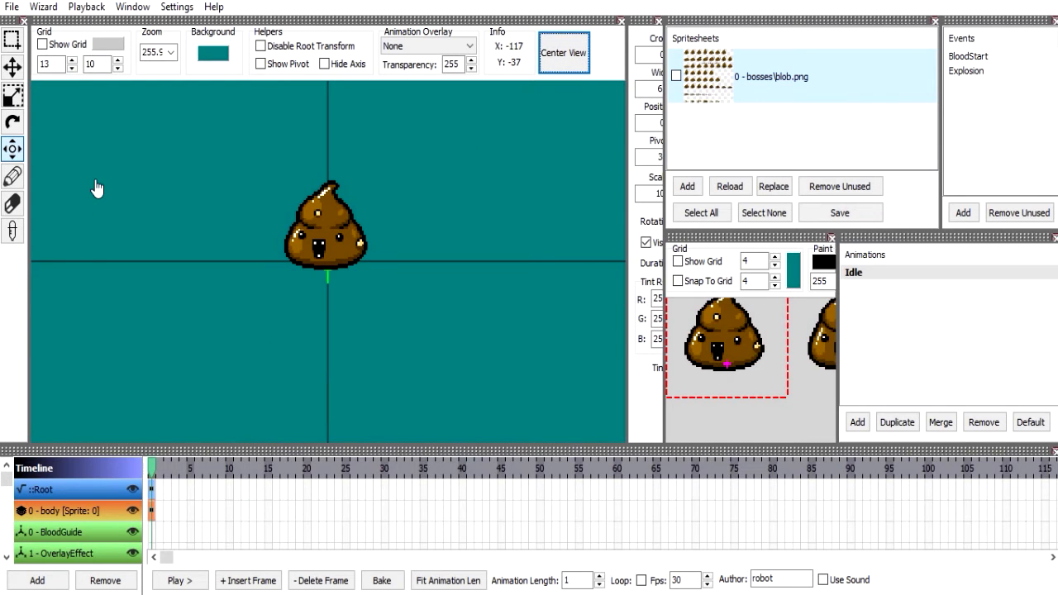
# Leave the animation overlay at None and duplicate the Idle animation, keeping the name New Animation.
pyautogui.click(398, 47)
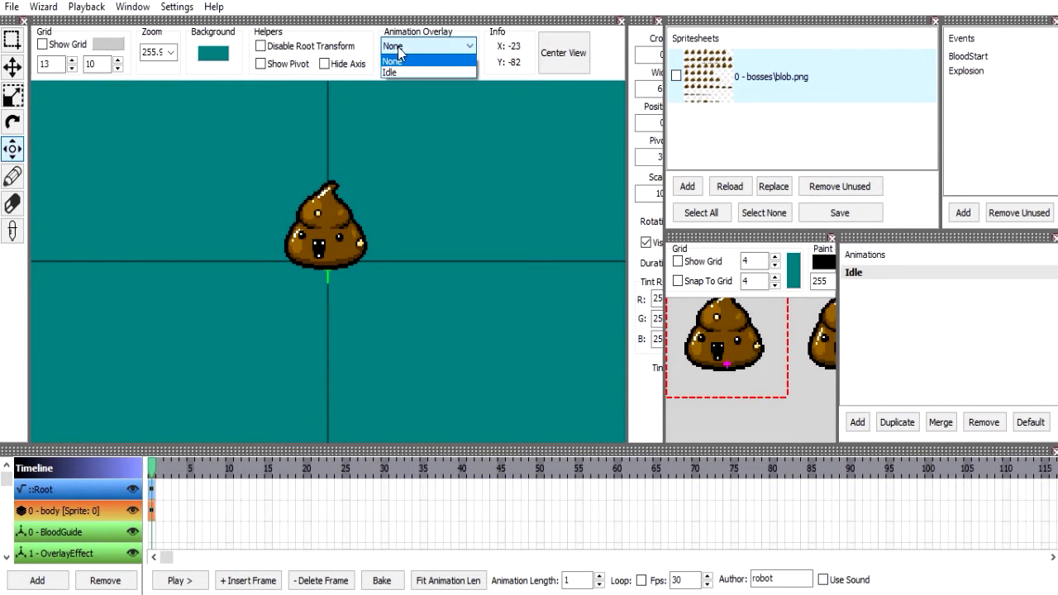
pyautogui.click(395, 60)
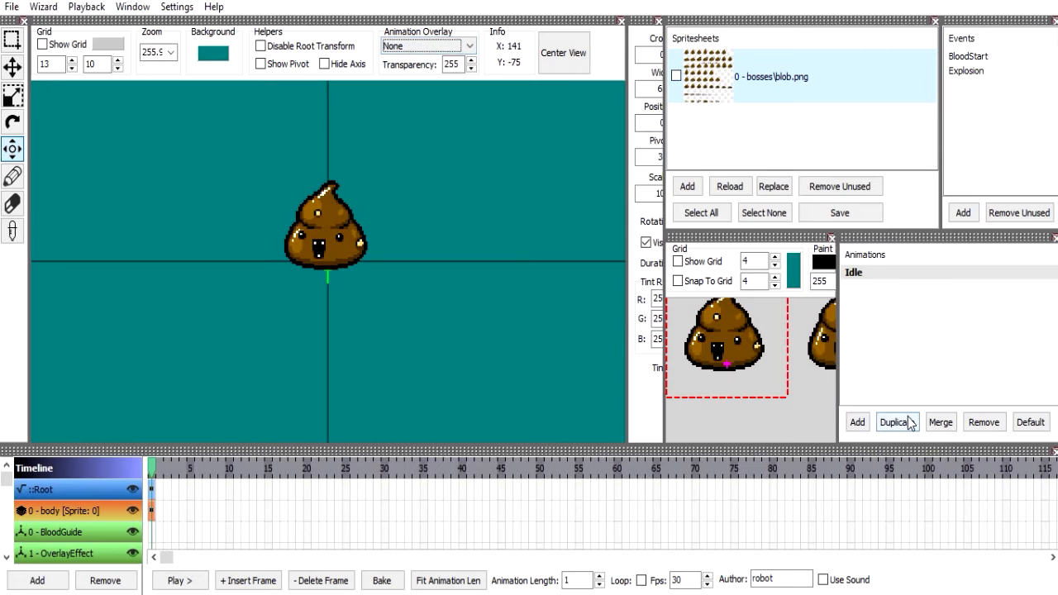
pyautogui.click(409, 47)
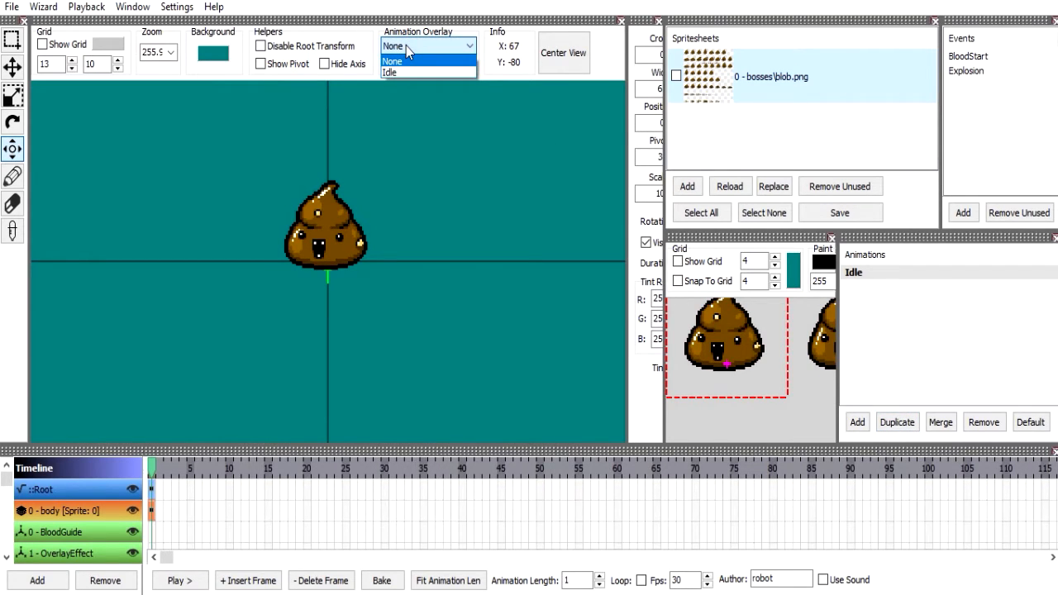
pyautogui.click(406, 46)
pyautogui.click(917, 422)
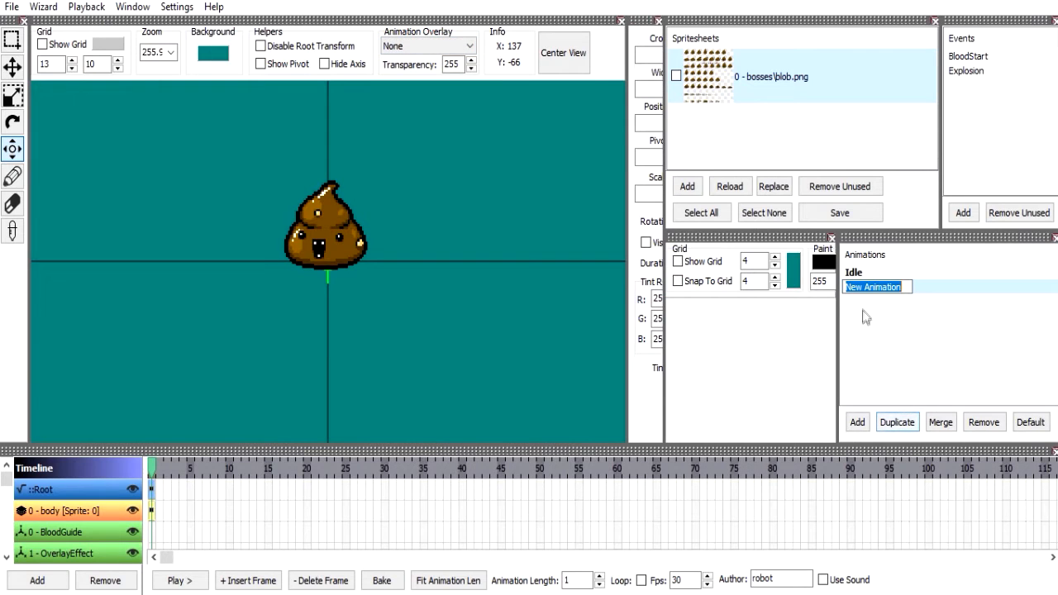
pyautogui.press('Return')
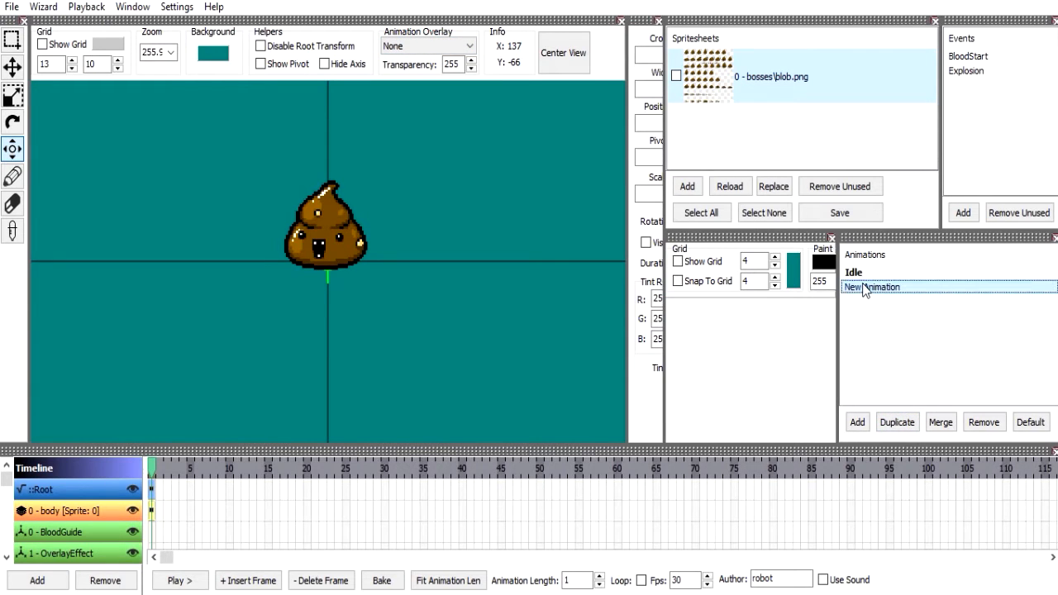
# Set the pivot Y of the body frame in New Animation to 64.
pyautogui.click(161, 512)
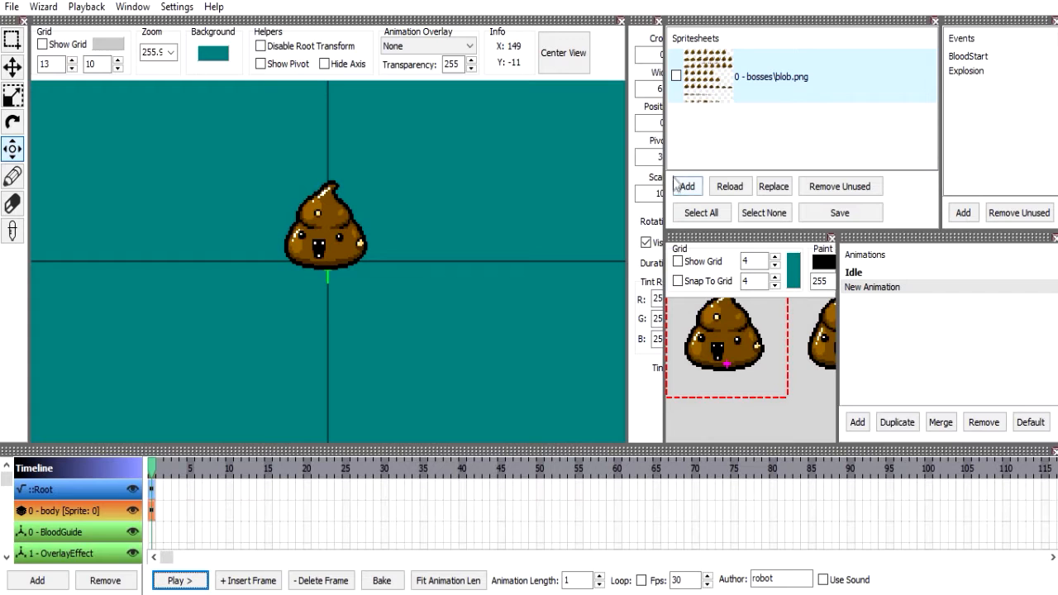
pyautogui.moveTo(626, 169); pyautogui.dragTo(543, 177)
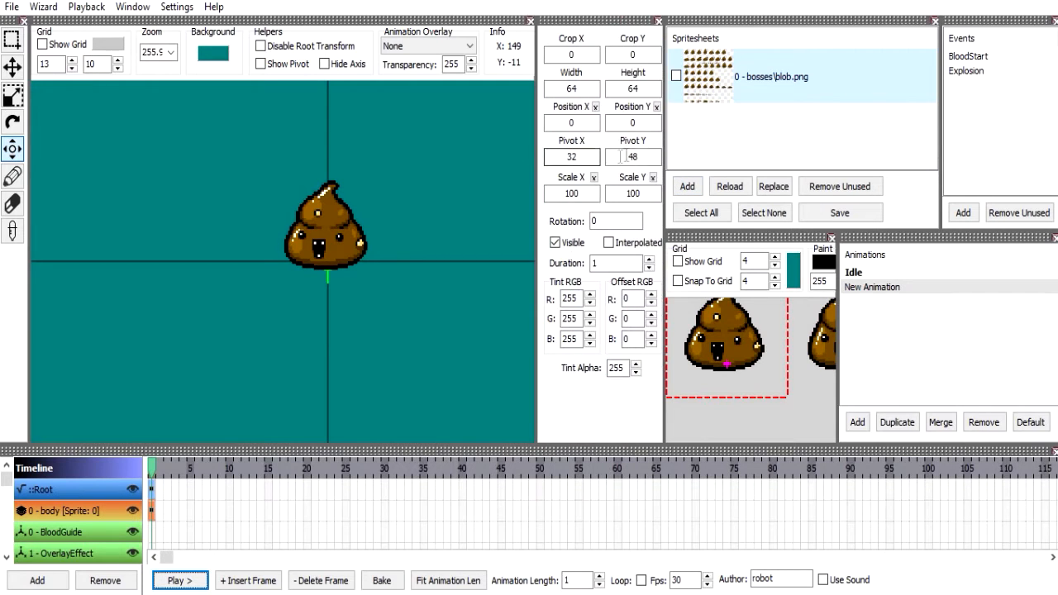
pyautogui.write('64')
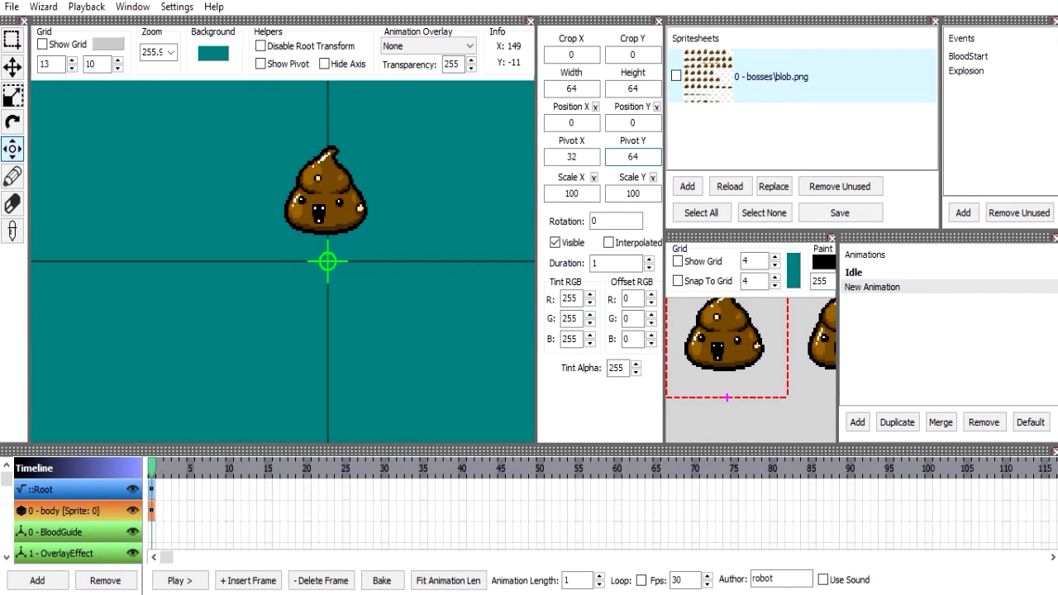
# Display New Animation as an overlay on the Idle animation.
pyautogui.click(851, 273)
pyautogui.click(423, 46)
pyautogui.click(410, 84)
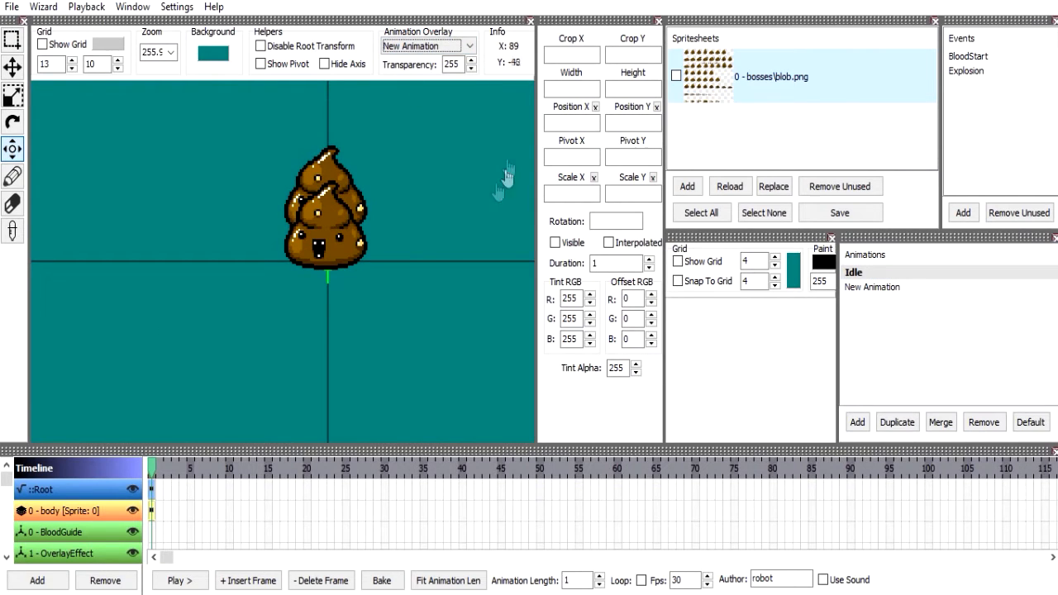
# Set the animation overlay back to None and remove New Animation from the animations.
pyautogui.click(416, 46)
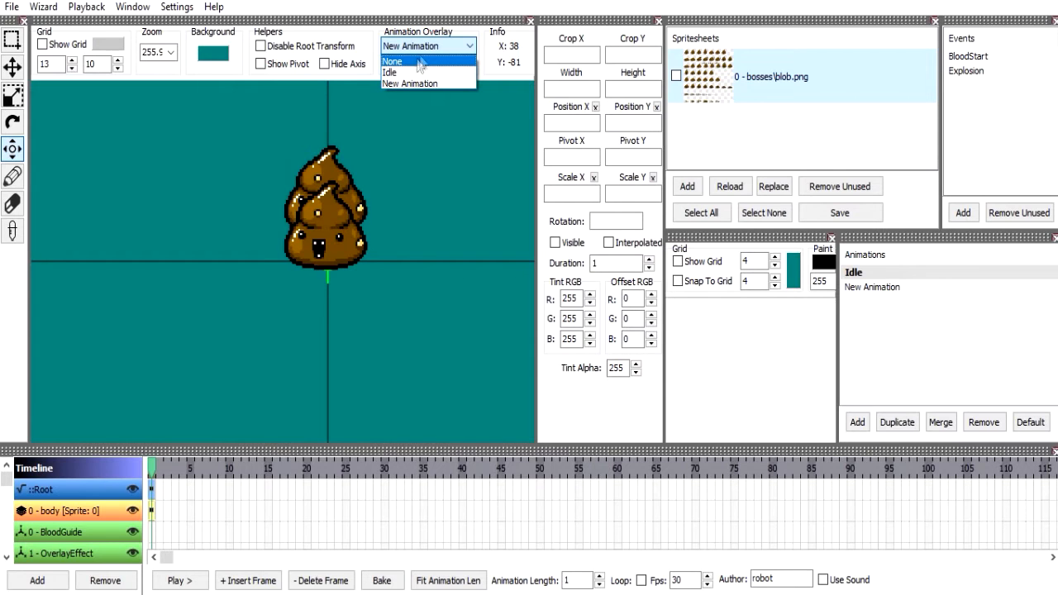
pyautogui.click(418, 61)
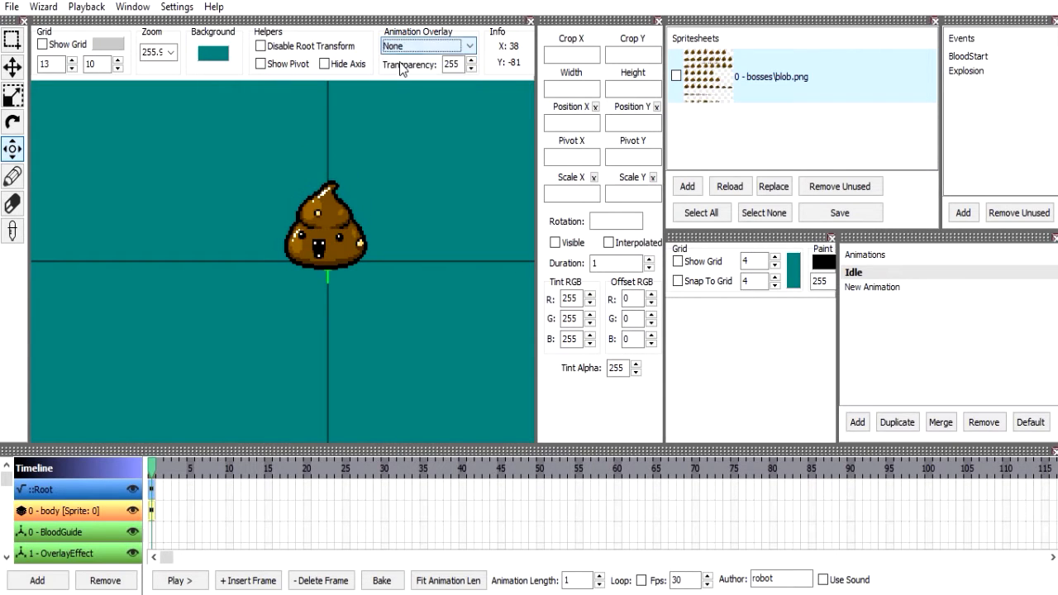
pyautogui.click(946, 287)
pyautogui.click(983, 422)
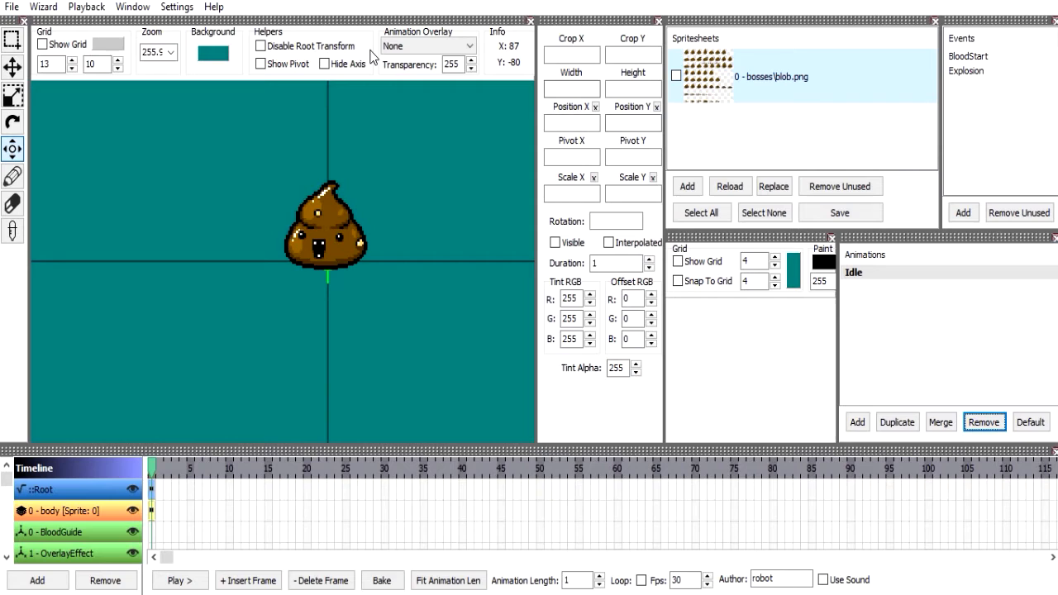
# Try an animation overlay transparency of 155, and return it to 255.
pyautogui.moveTo(459, 64); pyautogui.dragTo(410, 71)
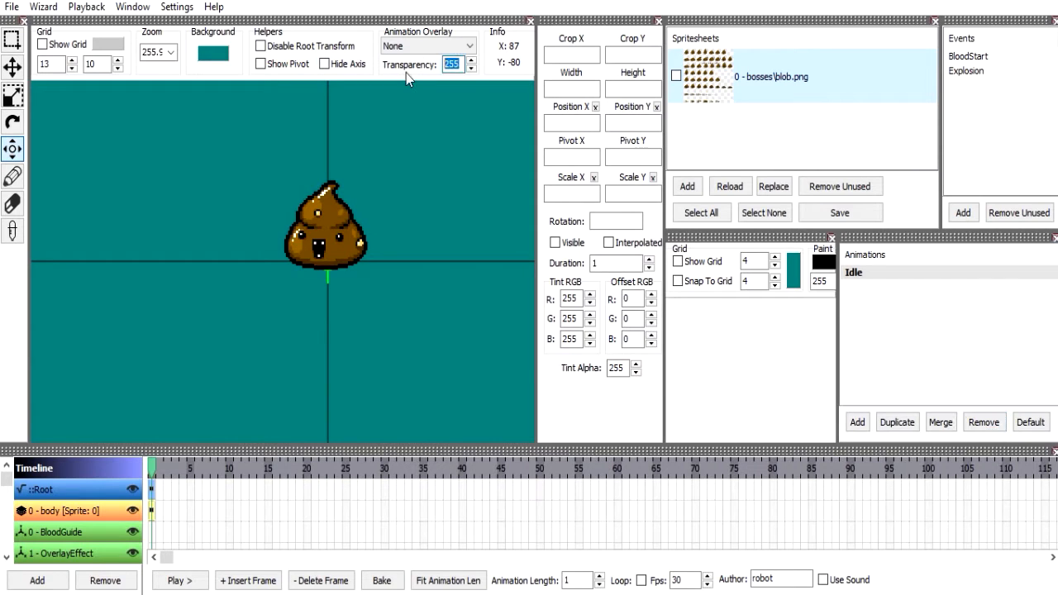
pyautogui.write('155')
pyautogui.click(455, 53)
pyautogui.click(456, 54)
pyautogui.moveTo(461, 64); pyautogui.dragTo(433, 65)
pyautogui.write('2')
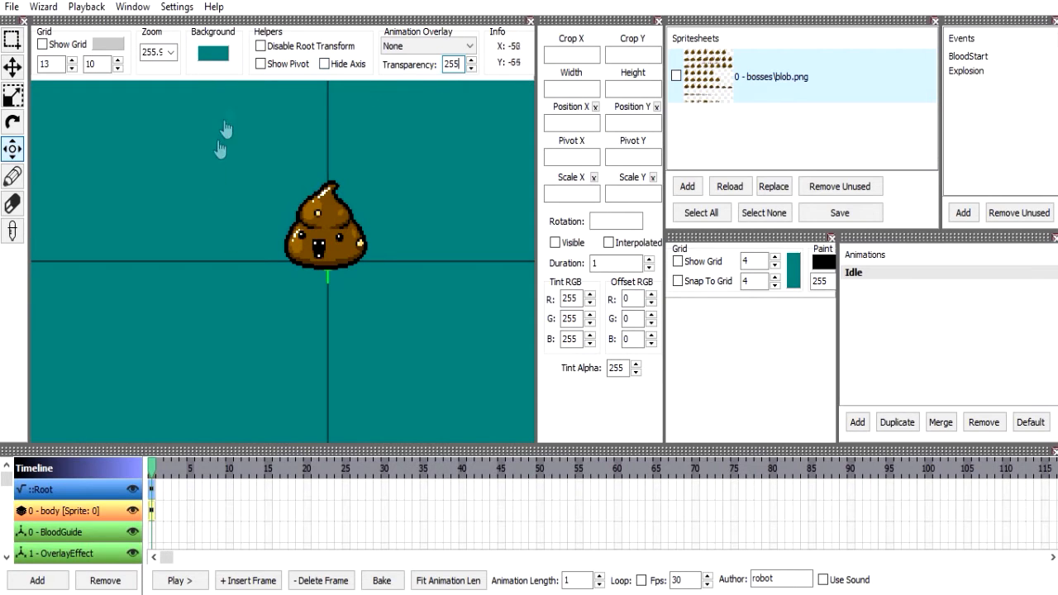
# Set the Root frame's Scale X to 50 with its transform still applied in the preview.
pyautogui.click(329, 46)
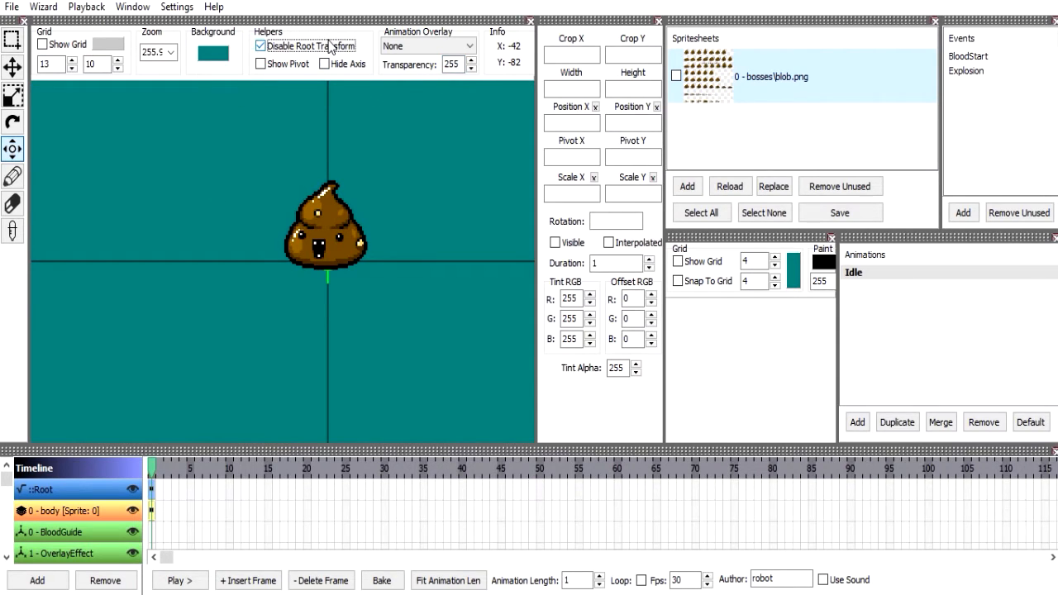
pyautogui.click(157, 489)
pyautogui.doubleClick(575, 191)
pyautogui.write('50')
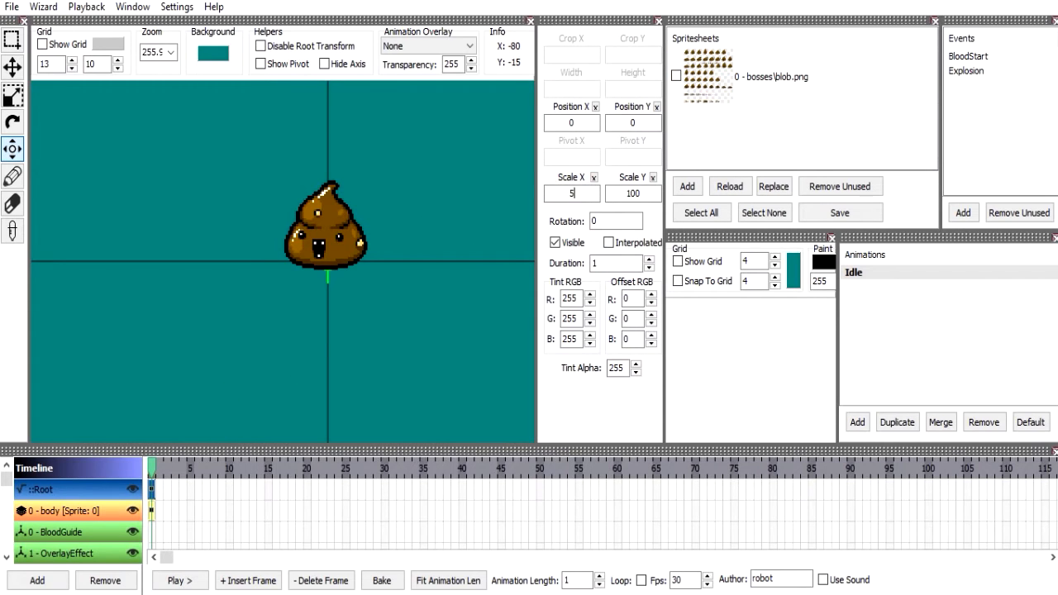
pyautogui.press('Return')
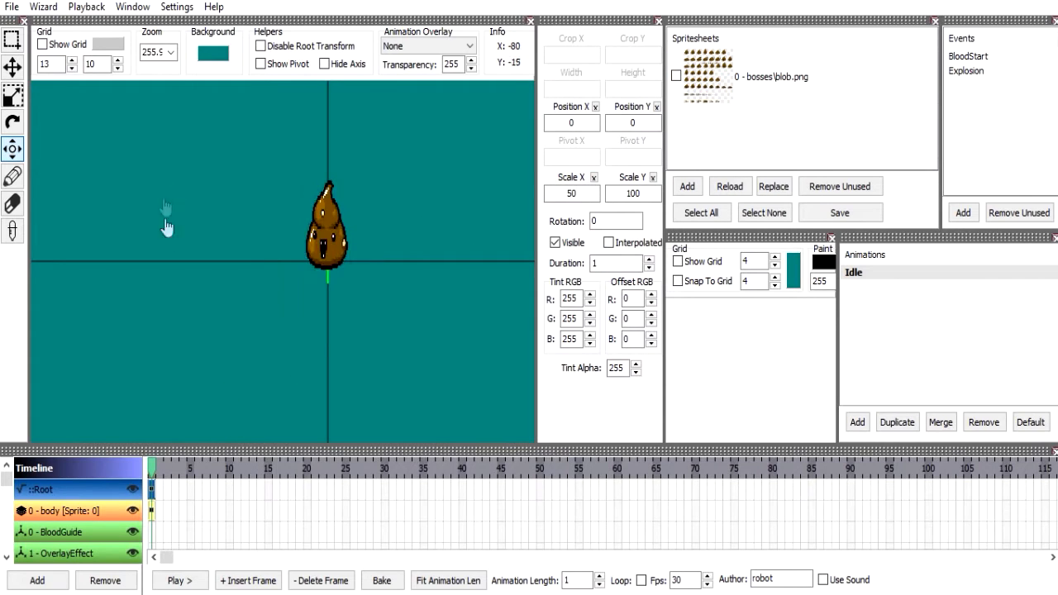
# Disable the root transform in the preview, and reset the Root frame's Scale X to 100.
pyautogui.click(284, 47)
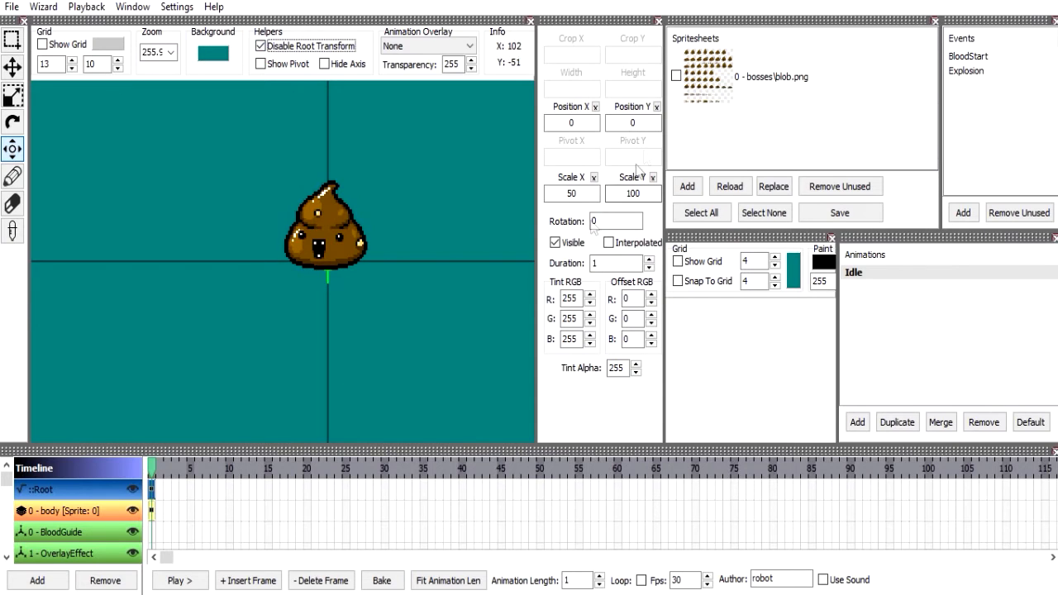
pyautogui.click(594, 177)
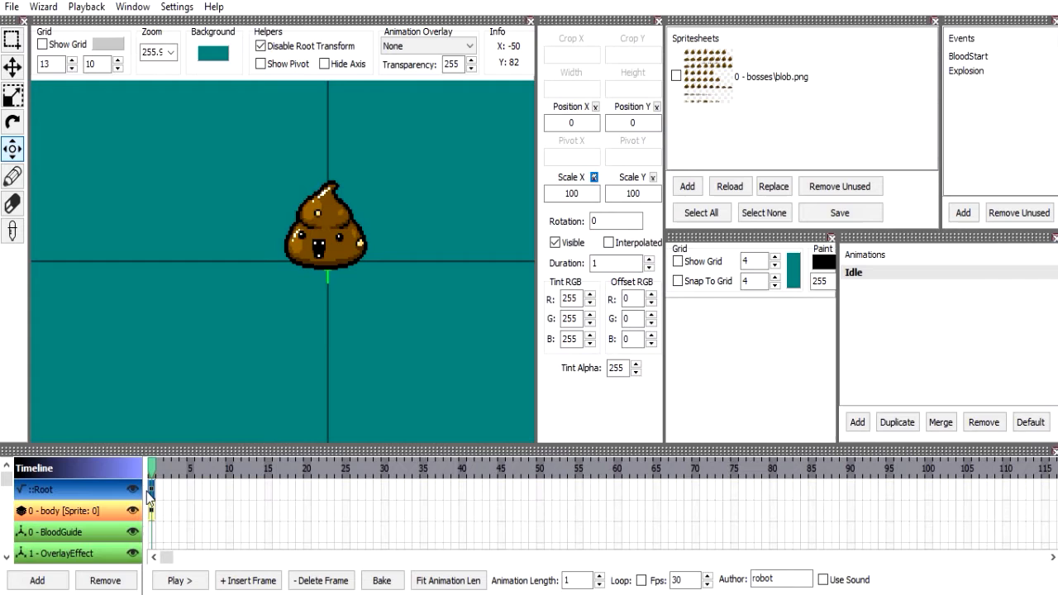
pyautogui.click(174, 580)
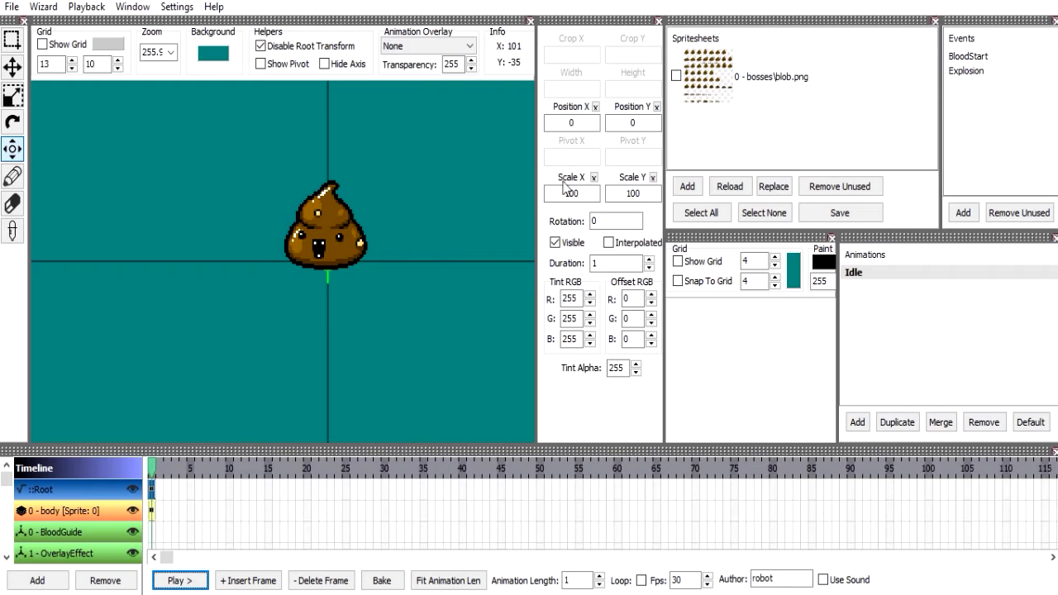
pyautogui.click(583, 125)
pyautogui.click(621, 127)
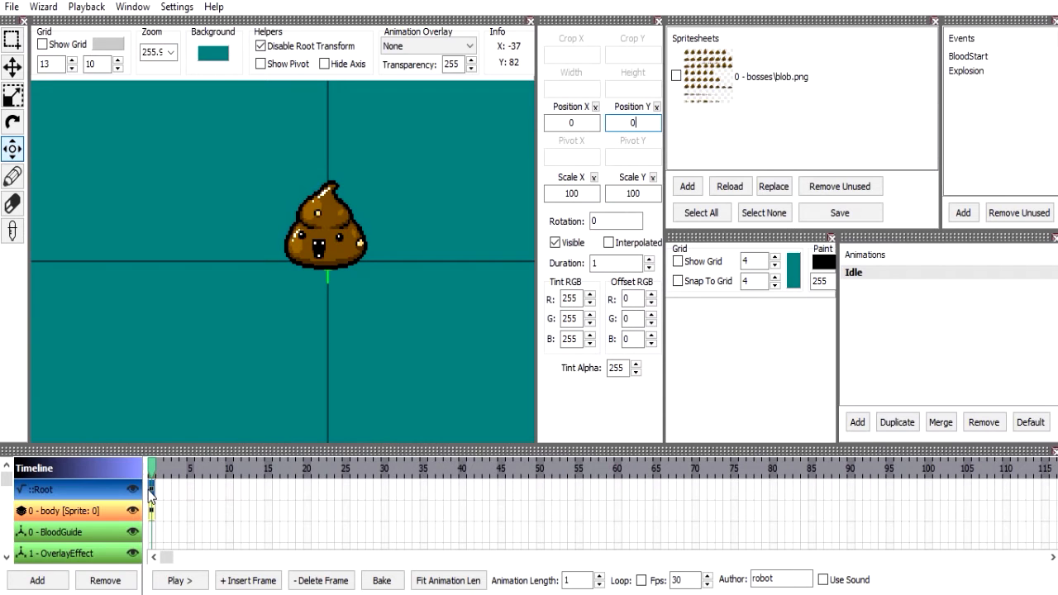
# Re-enable the root transform in the preview, and insert a second frame on the body layer.
pyautogui.click(296, 47)
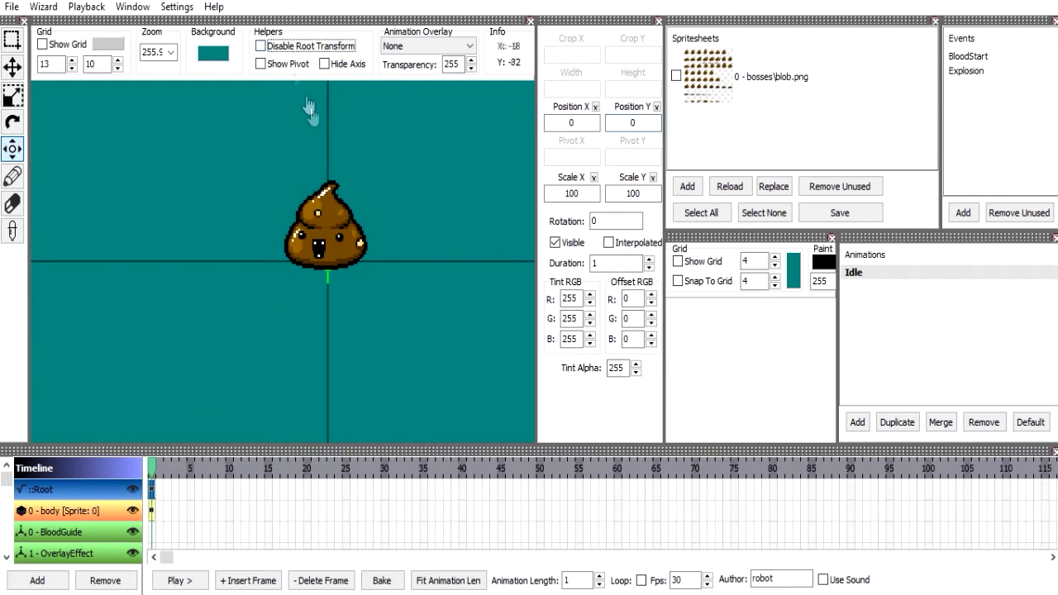
pyautogui.moveTo(322, 271); pyautogui.dragTo(348, 290)
pyautogui.scroll(1, 337, 288)
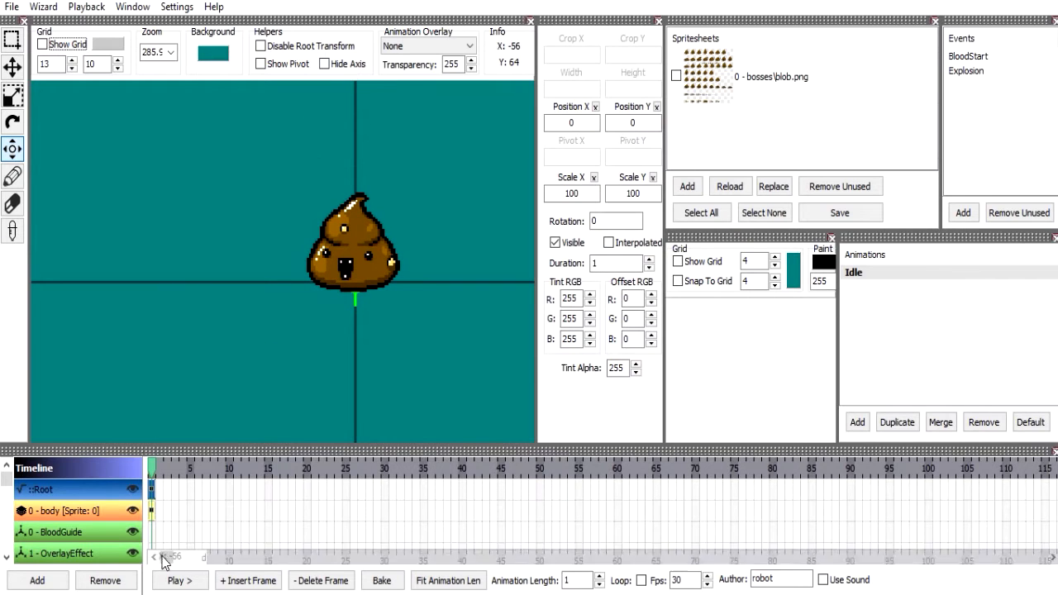
pyautogui.click(151, 511)
pyautogui.click(244, 580)
pyautogui.click(162, 468)
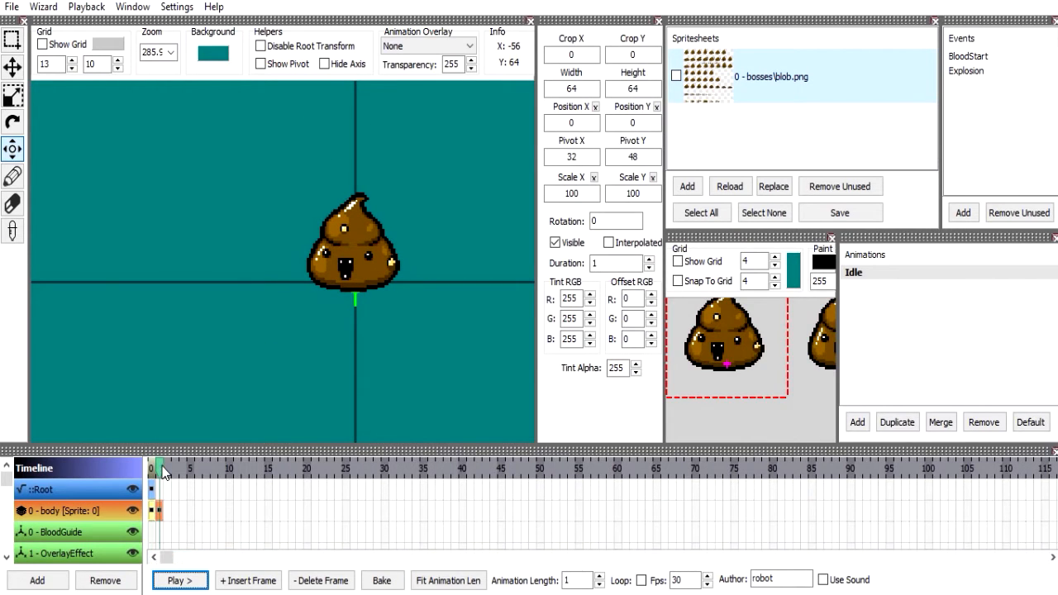
# Make the body layer's second frame invisible, and show the pivot in the preview while comparing the layer's two frames.
pyautogui.click(567, 244)
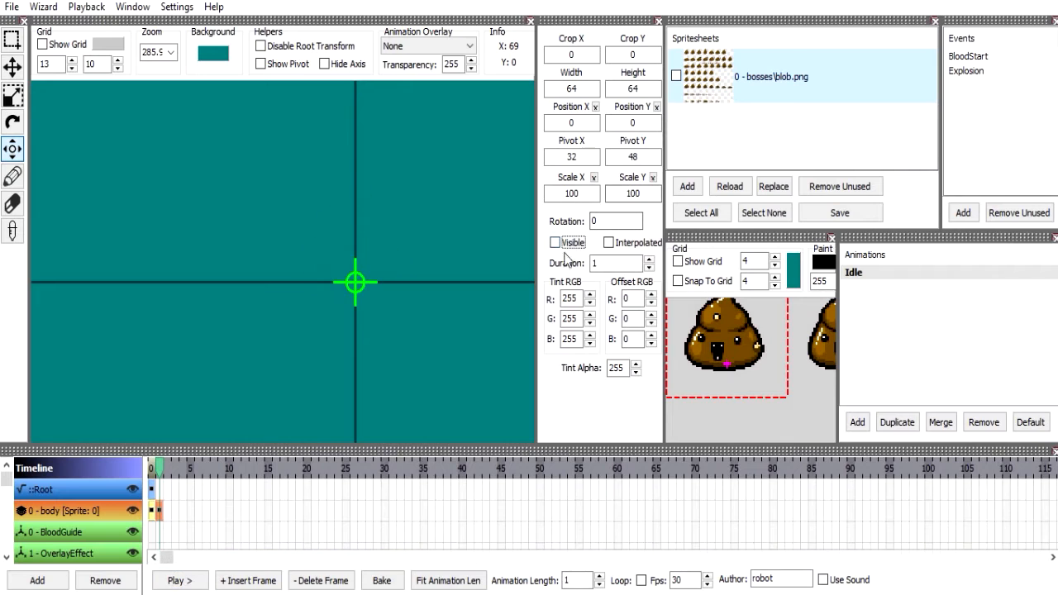
pyautogui.click(282, 68)
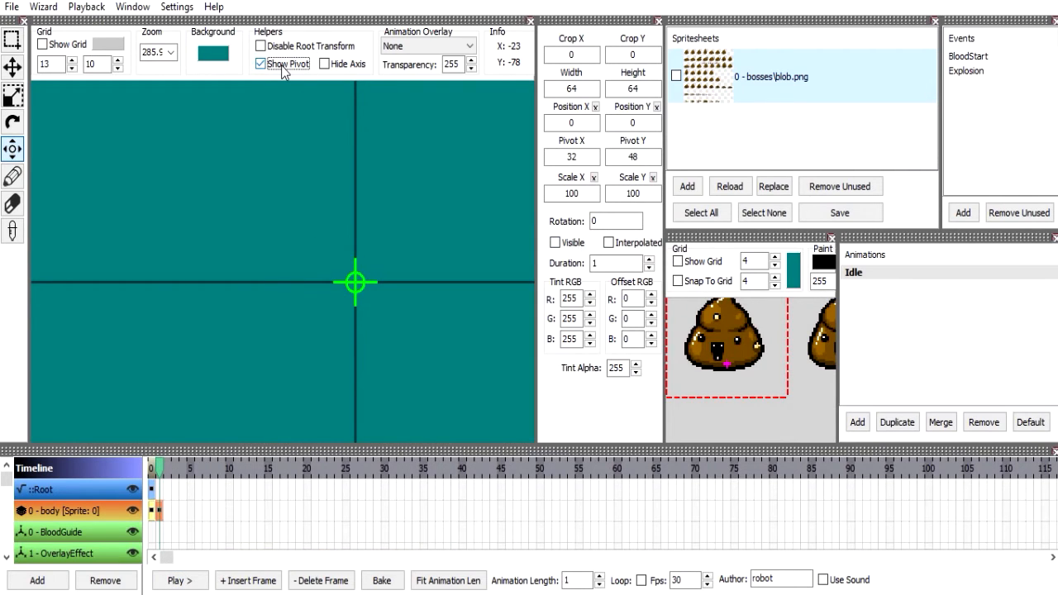
pyautogui.scroll(-5, 436, 208)
pyautogui.moveTo(396, 221); pyautogui.dragTo(356, 255)
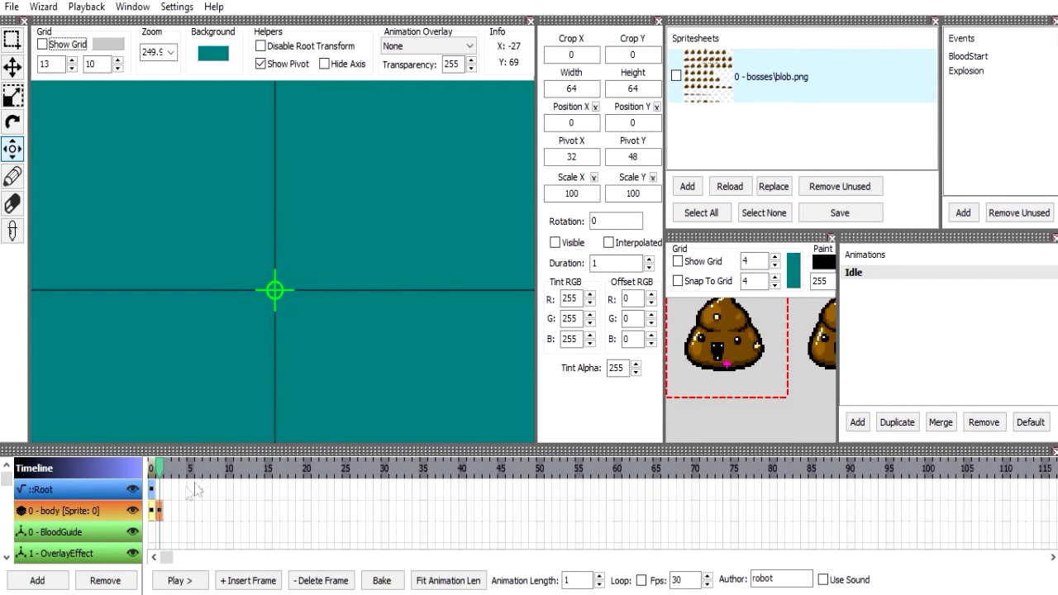
pyautogui.click(155, 536)
pyautogui.click(153, 512)
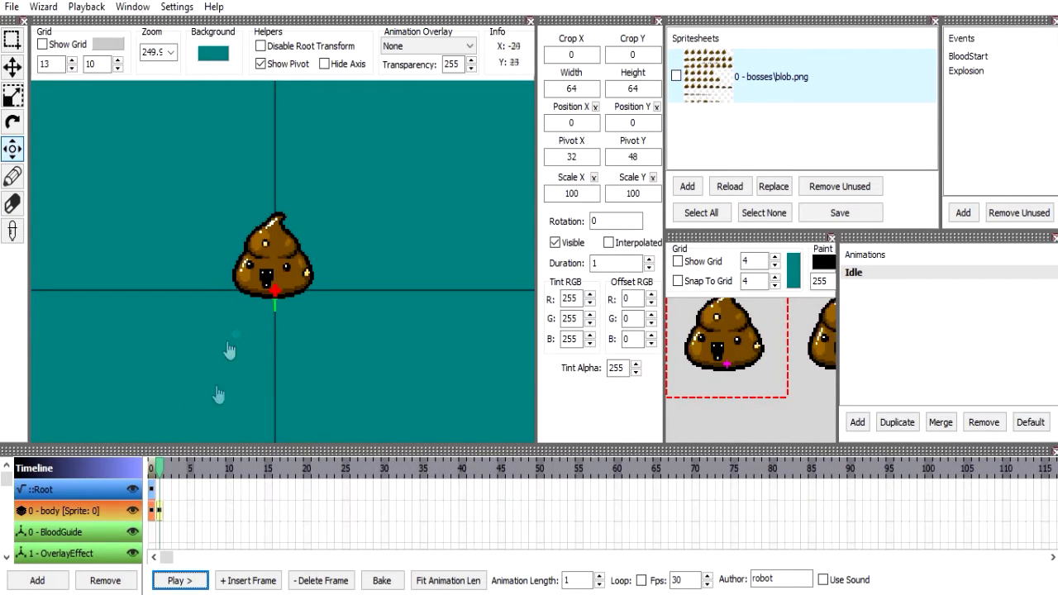
pyautogui.click(158, 511)
pyautogui.click(157, 512)
# Turn off the pivot display, and toggle Disable Root Transform on and back off.
pyautogui.click(285, 46)
pyautogui.click(281, 65)
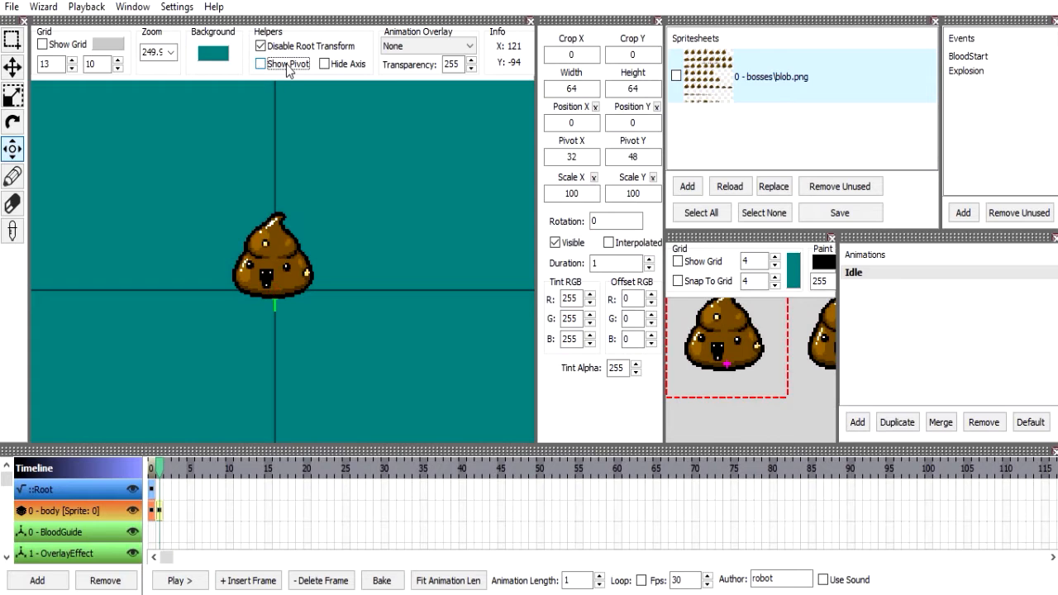
pyautogui.click(288, 65)
pyautogui.click(286, 47)
# Try hiding the axis lines in the animation preview, and show them again.
pyautogui.click(343, 66)
pyautogui.click(343, 66)
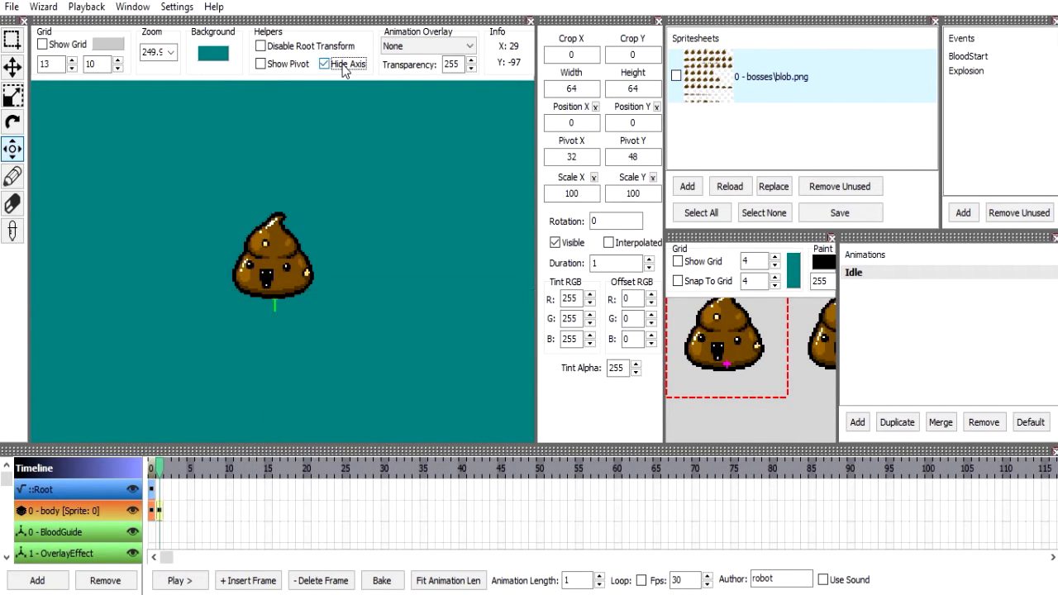
pyautogui.click(342, 67)
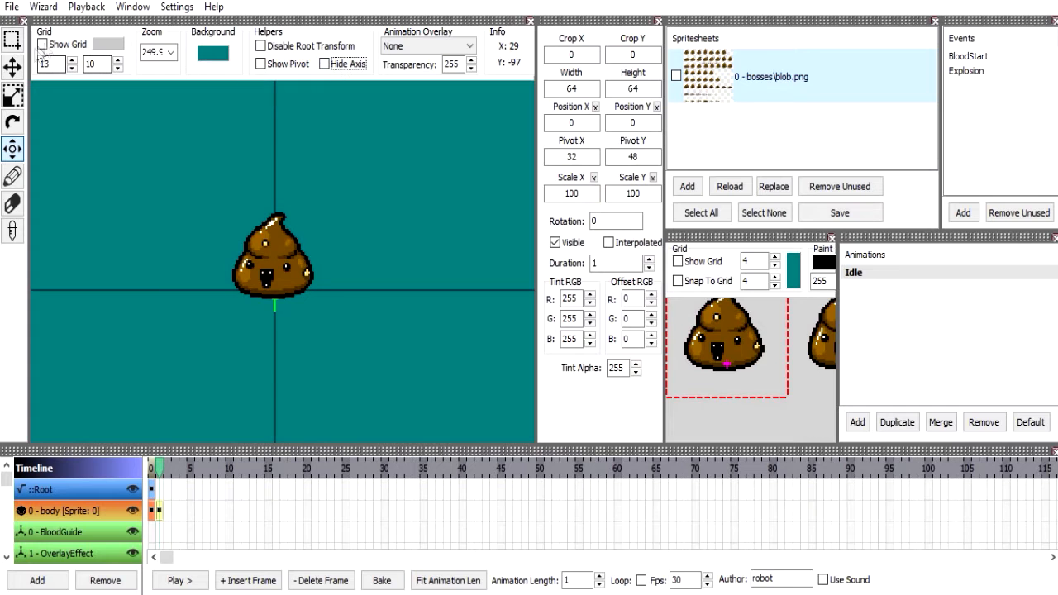
# Show the grid in the animation preview and set its horizontal spacing to 10.
pyautogui.click(72, 48)
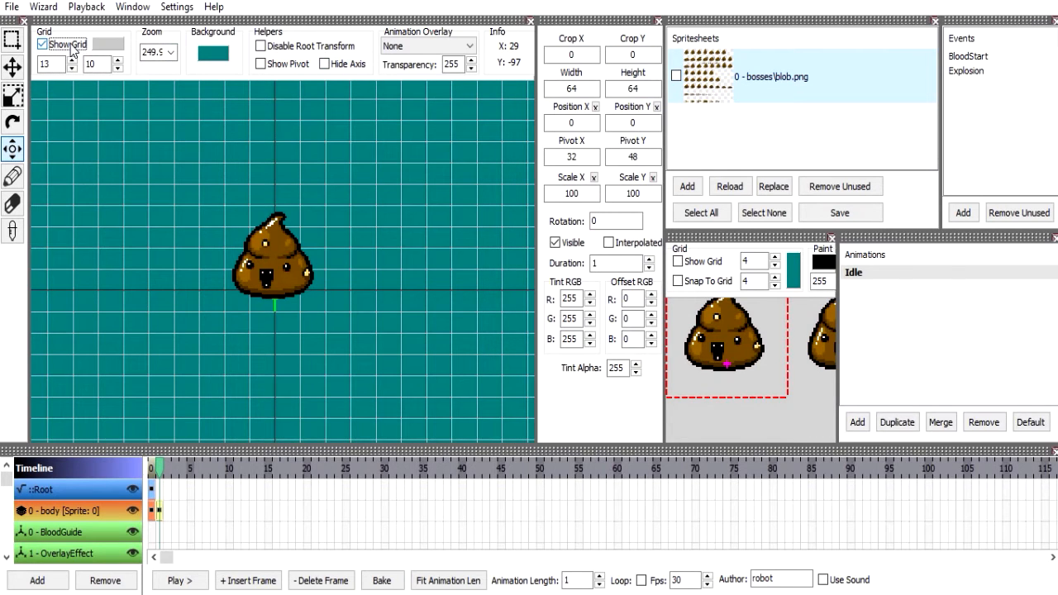
pyautogui.click(72, 47)
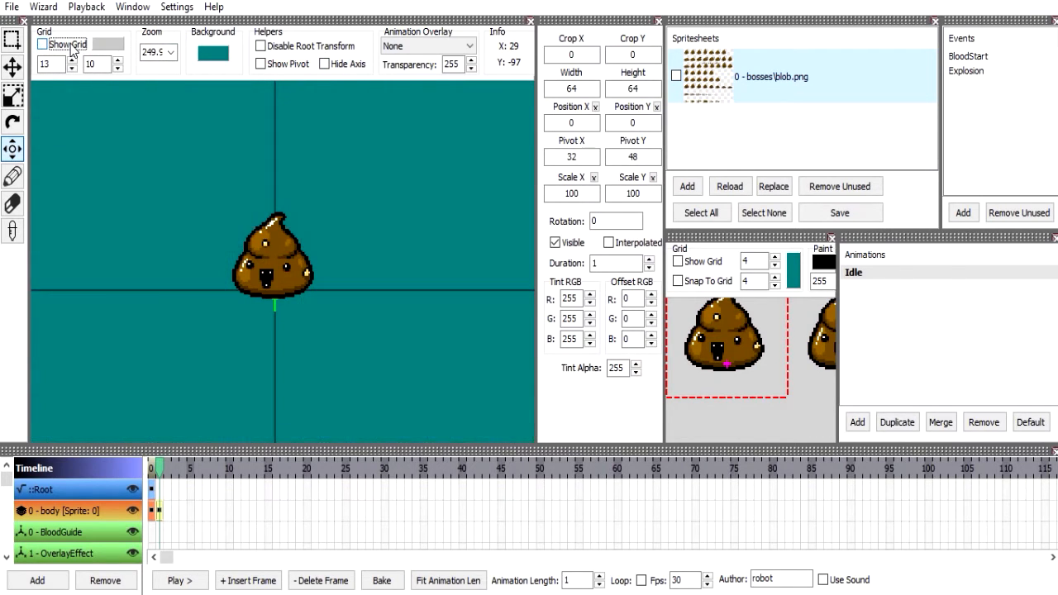
pyautogui.click(73, 69)
pyautogui.click(66, 46)
pyautogui.click(76, 67)
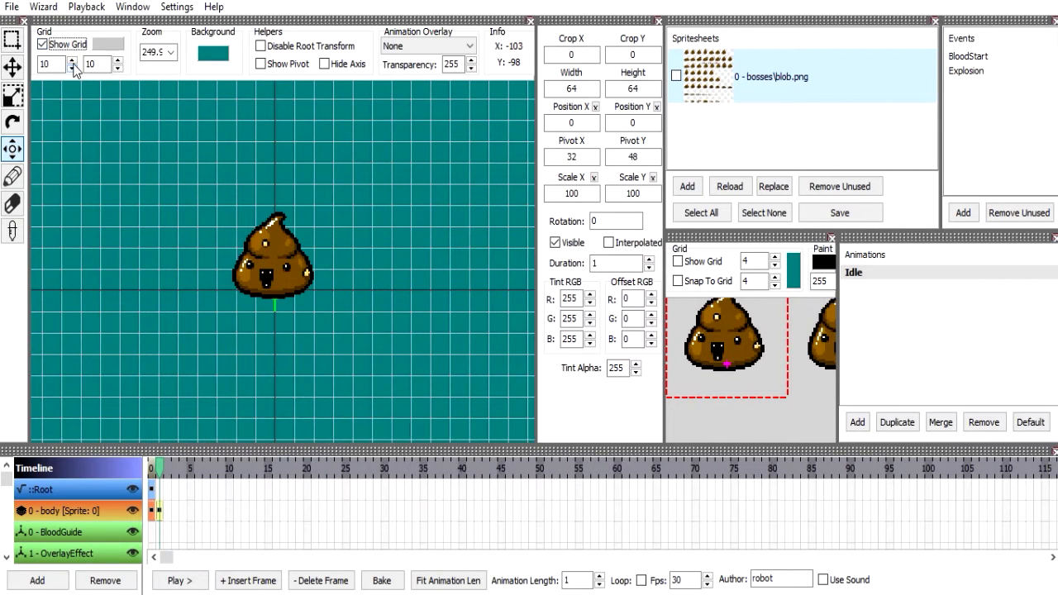
# Try a horizontal grid spacing of 15, hide the preview grid, and return the spacing to 10.
pyautogui.click(74, 67)
pyautogui.click(73, 60)
pyautogui.click(73, 61)
pyautogui.click(73, 61)
pyautogui.click(73, 60)
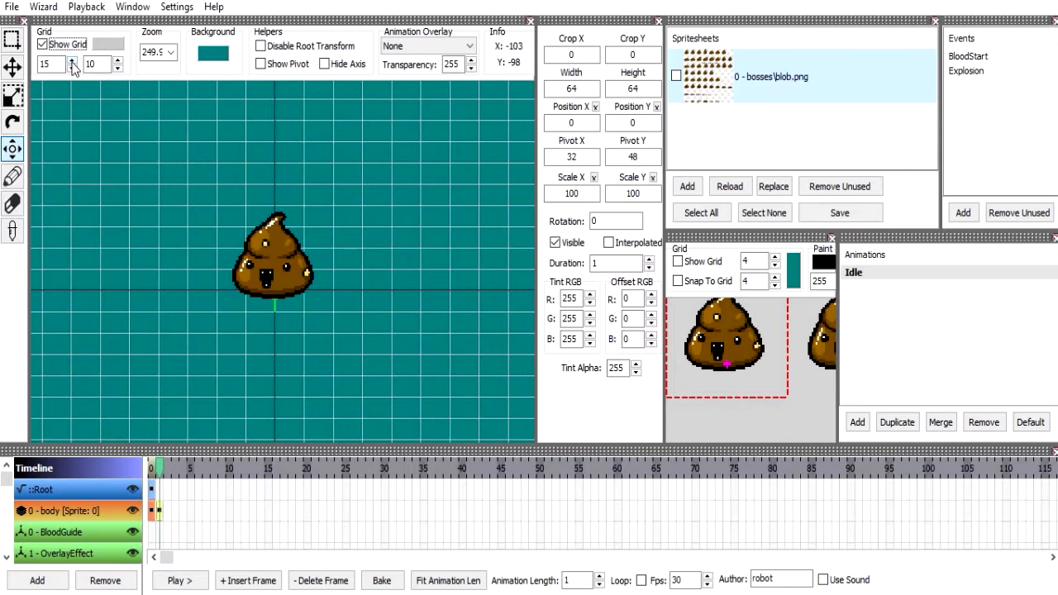
pyautogui.click(43, 45)
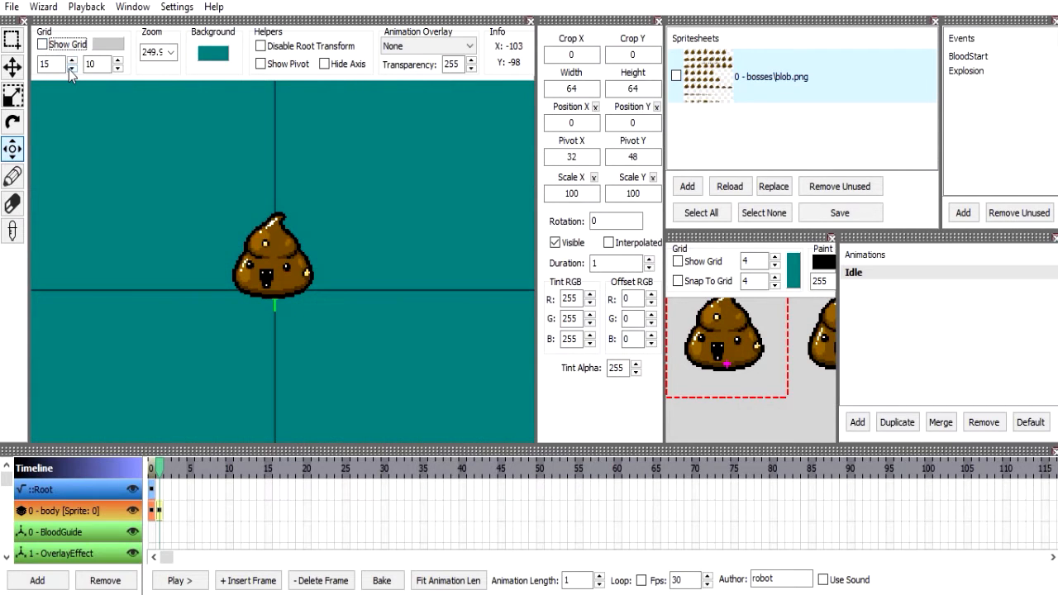
pyautogui.click(70, 70)
pyautogui.click(70, 70)
# Set the animation preview's zoom to 400 and bring the sprite back to the middle of the canvas.
pyautogui.click(172, 53)
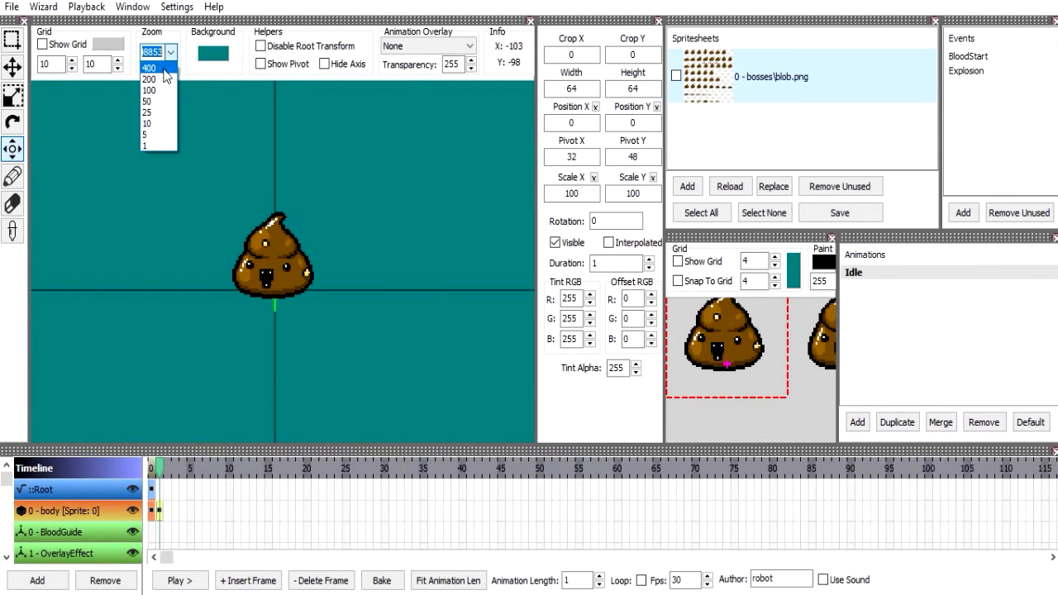
pyautogui.click(164, 69)
pyautogui.moveTo(401, 317); pyautogui.dragTo(256, 225)
pyautogui.moveTo(267, 285); pyautogui.dragTo(281, 296)
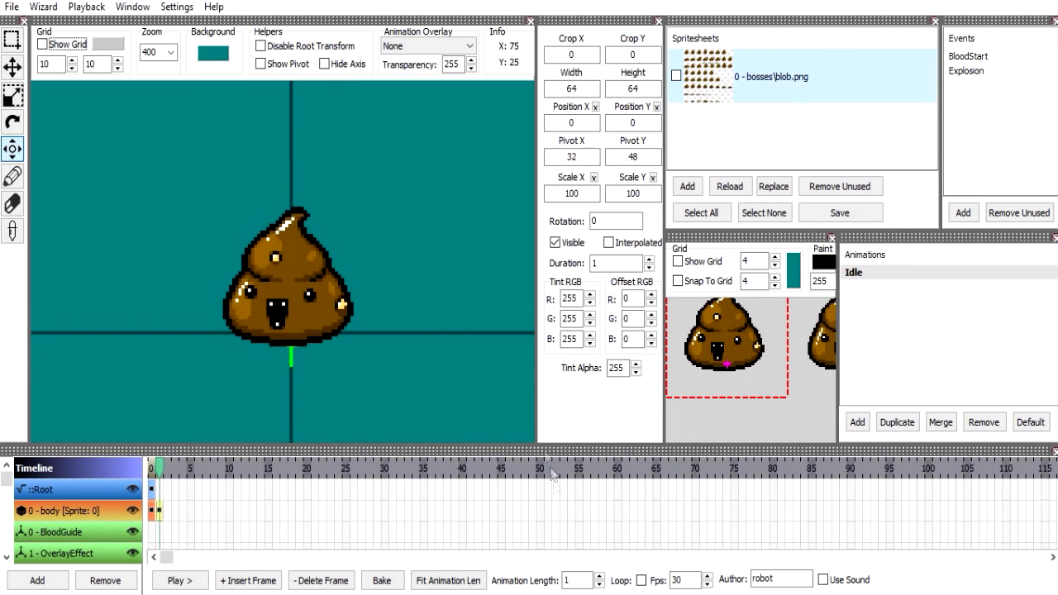
# Try a preview zoom of 200, and return it to 400 with the sprite centred.
pyautogui.click(171, 55)
pyautogui.click(165, 79)
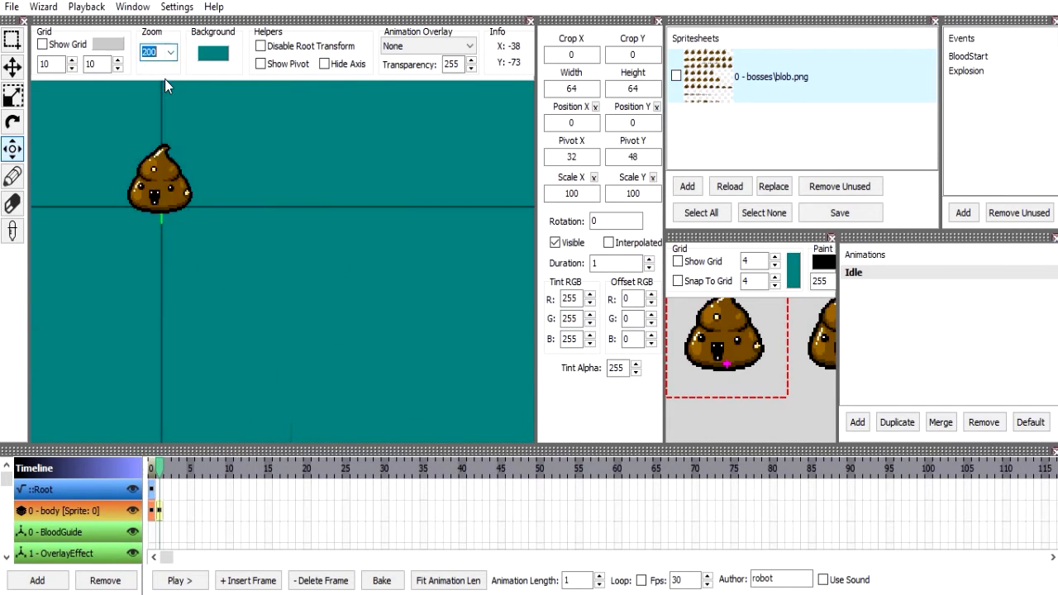
pyautogui.moveTo(196, 179); pyautogui.dragTo(295, 281)
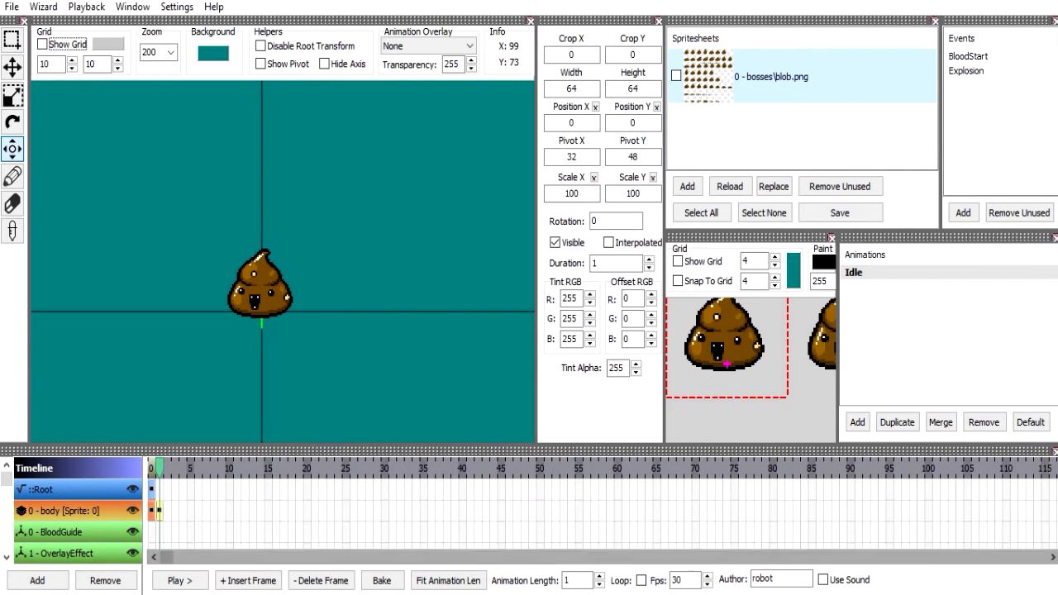
pyautogui.click(172, 53)
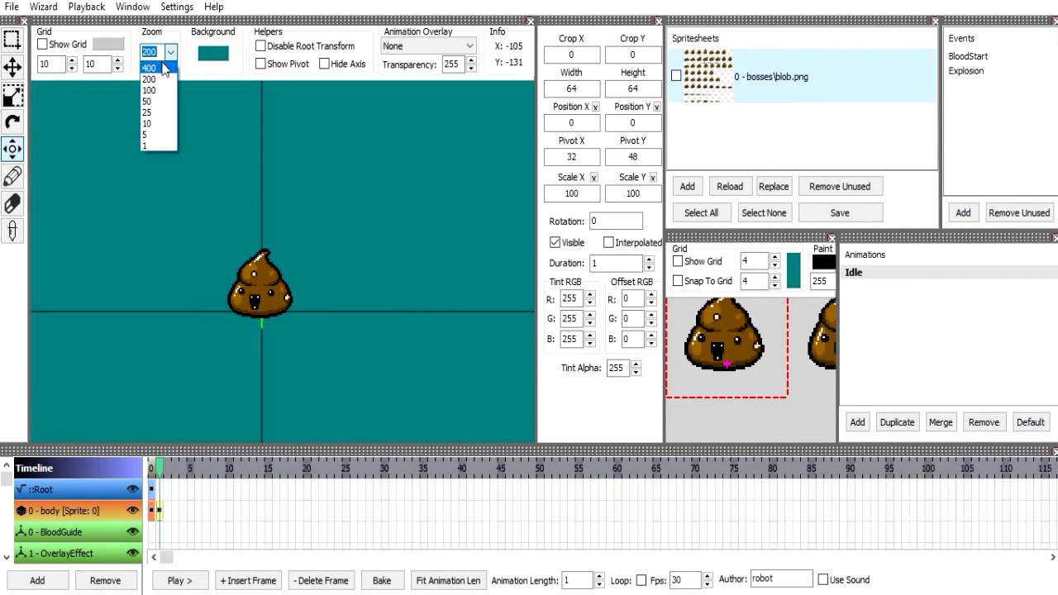
pyautogui.click(153, 78)
pyautogui.moveTo(199, 195); pyautogui.dragTo(302, 207)
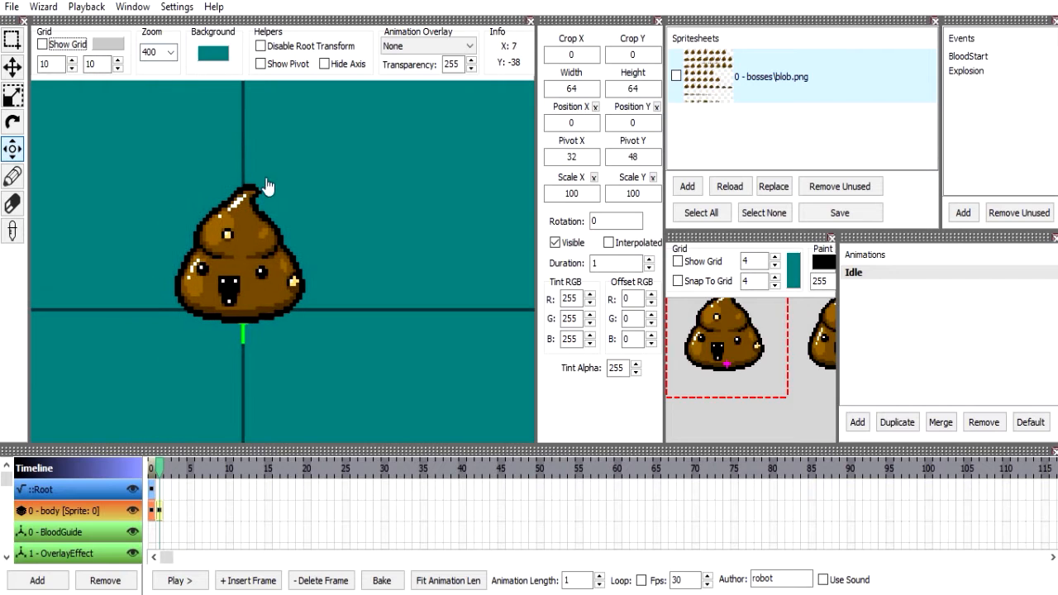
# Try a bright green preview background, and restore the teal background (RGB 0, 128, 128).
pyautogui.click(213, 54)
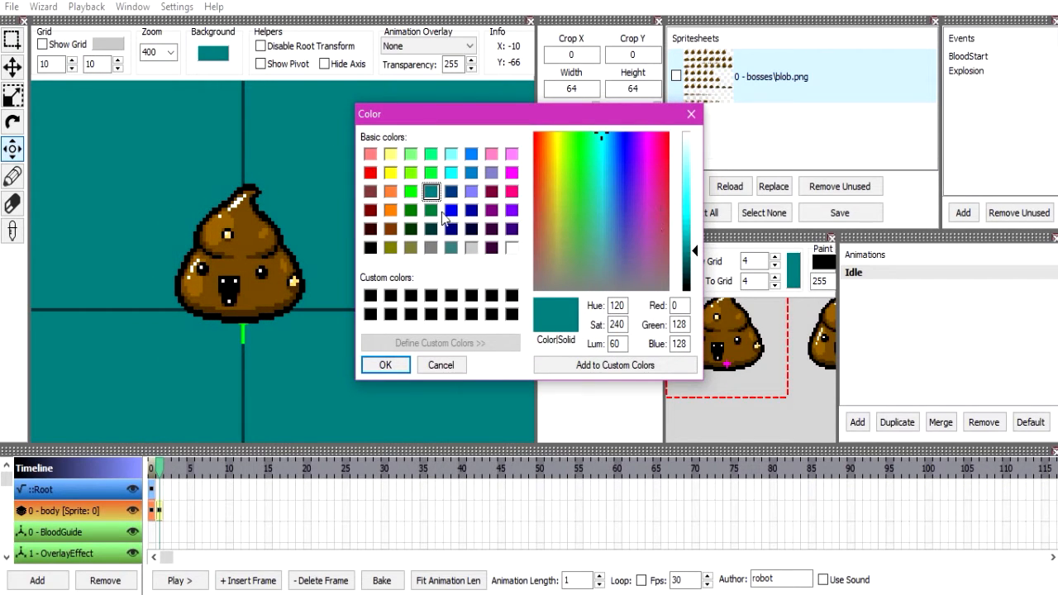
pyautogui.click(431, 172)
pyautogui.click(385, 364)
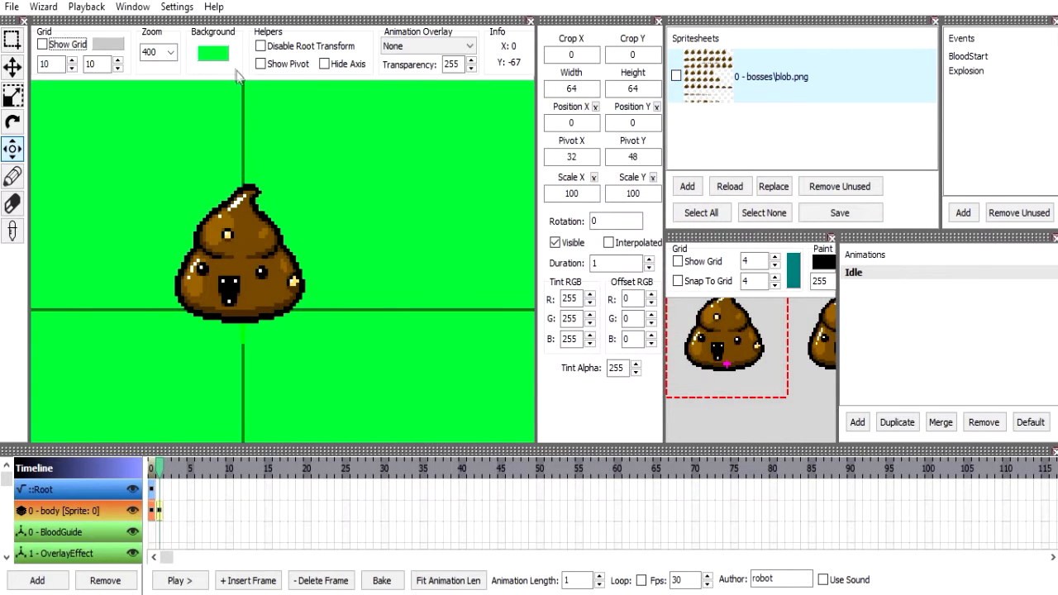
pyautogui.click(433, 192)
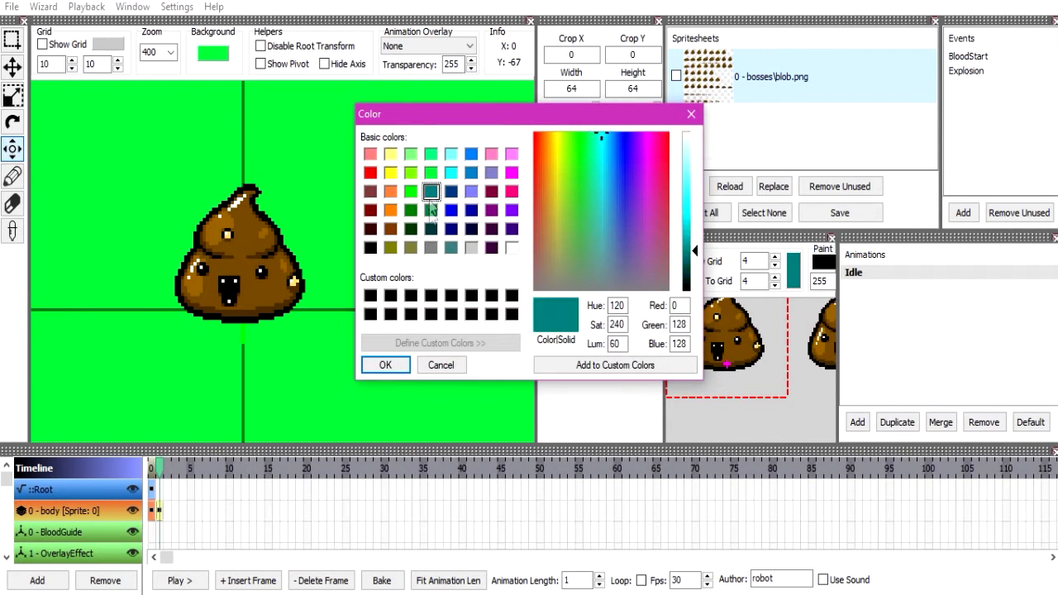
pyautogui.click(390, 363)
pyautogui.moveTo(337, 324); pyautogui.dragTo(358, 319)
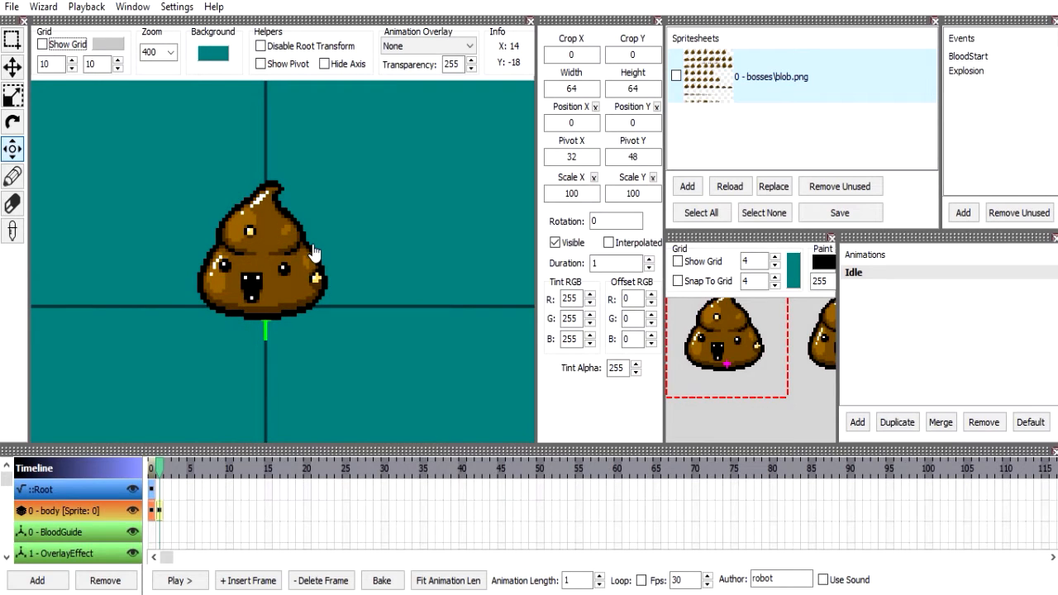
# Crop the body frame to a 35 × 10 region at X 28, Y 35 of the spritesheet with the Select tool.
pyautogui.click(10, 42)
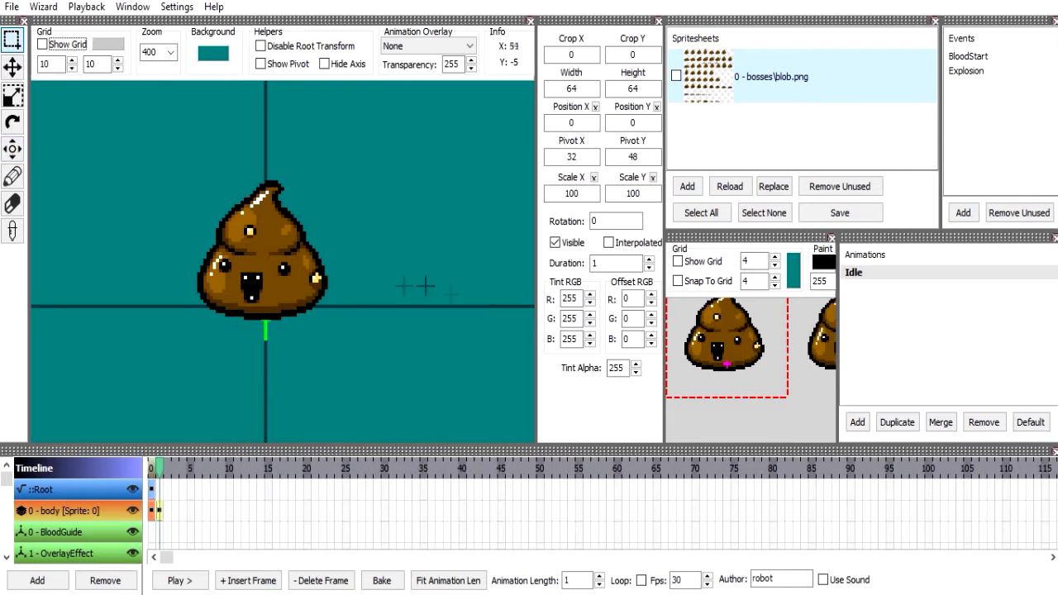
pyautogui.moveTo(786, 357); pyautogui.dragTo(719, 338)
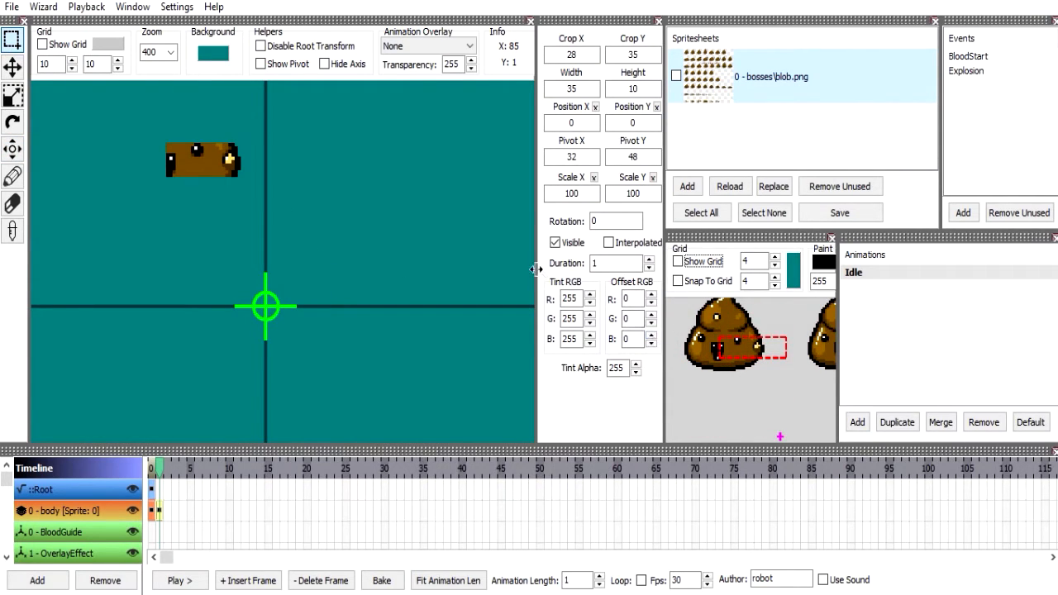
# Widen the spritesheet editor by narrowing the animation preview, frame properties and animations areas.
pyautogui.moveTo(534, 269); pyautogui.dragTo(485, 270)
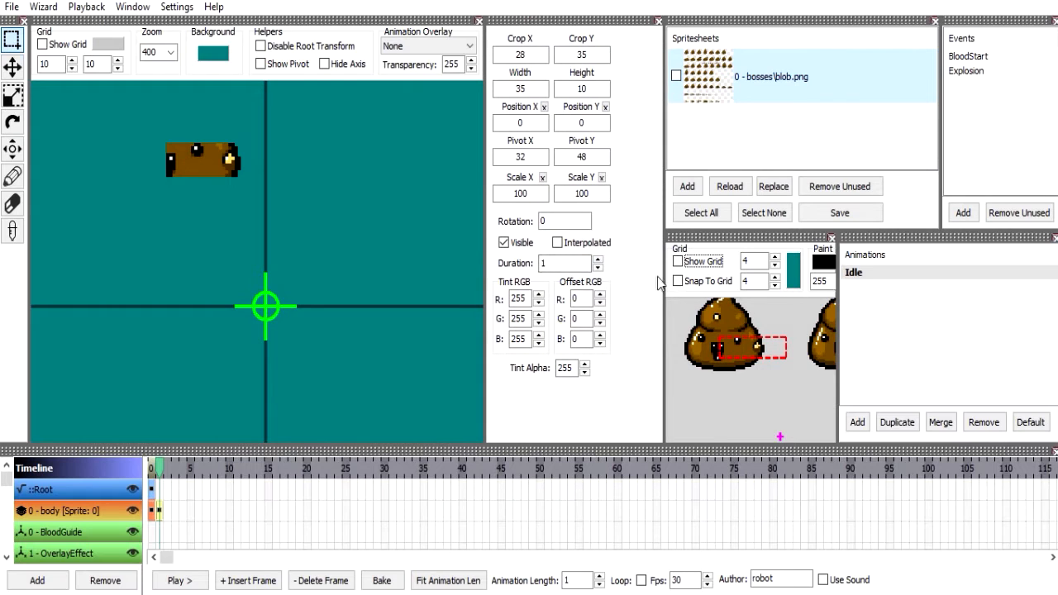
pyautogui.moveTo(664, 296); pyautogui.dragTo(611, 296)
pyautogui.moveTo(838, 336); pyautogui.dragTo(885, 336)
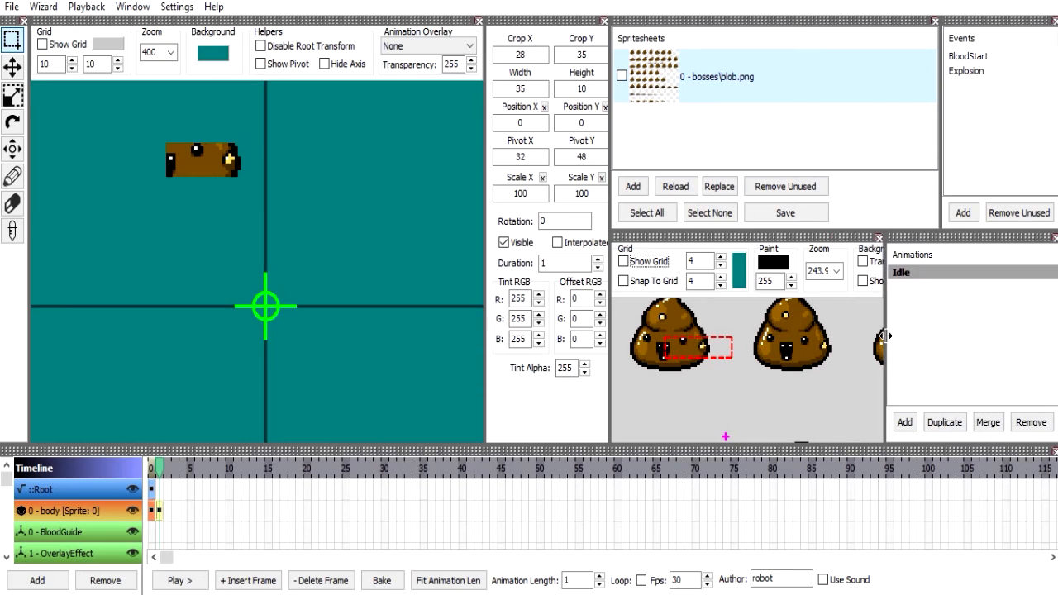
# Redraw the body frame's crop several times on the spritesheet, ending with a 9 × 9 region at X 75, Y 46.
pyautogui.moveTo(796, 363)
pyautogui.mouseDown()
pyautogui.moveTo(730, 366)
pyautogui.moveTo(676, 279)
pyautogui.moveTo(570, 294)
pyautogui.mouseUp()
pyautogui.moveTo(687, 326)
pyautogui.mouseDown()
pyautogui.moveTo(639, 372)
pyautogui.moveTo(618, 366)
pyautogui.moveTo(568, 424)
pyautogui.mouseUp()
pyautogui.click(696, 349)
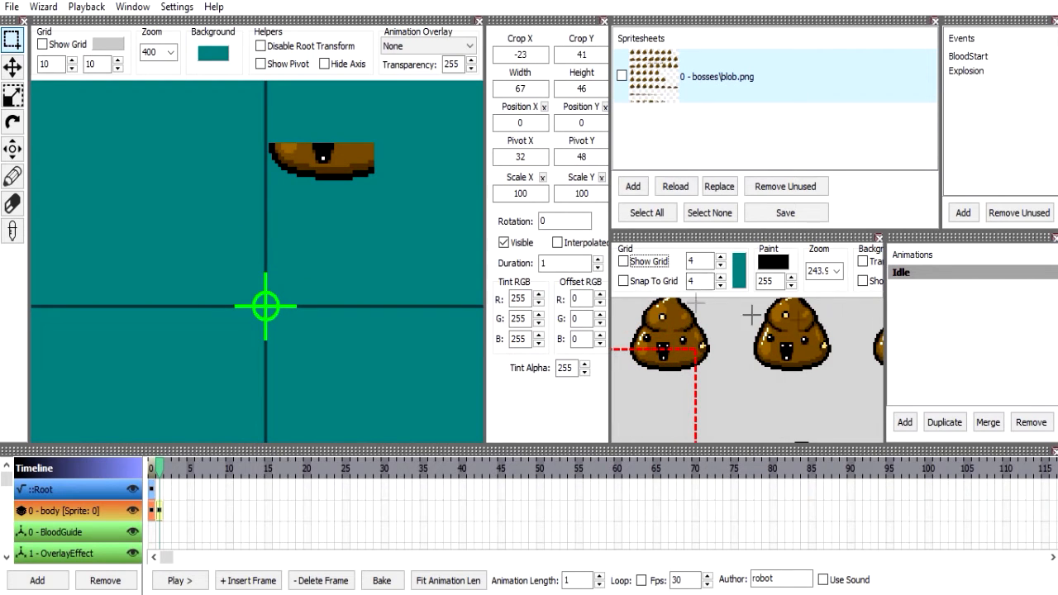
pyautogui.moveTo(754, 362); pyautogui.dragTo(771, 378)
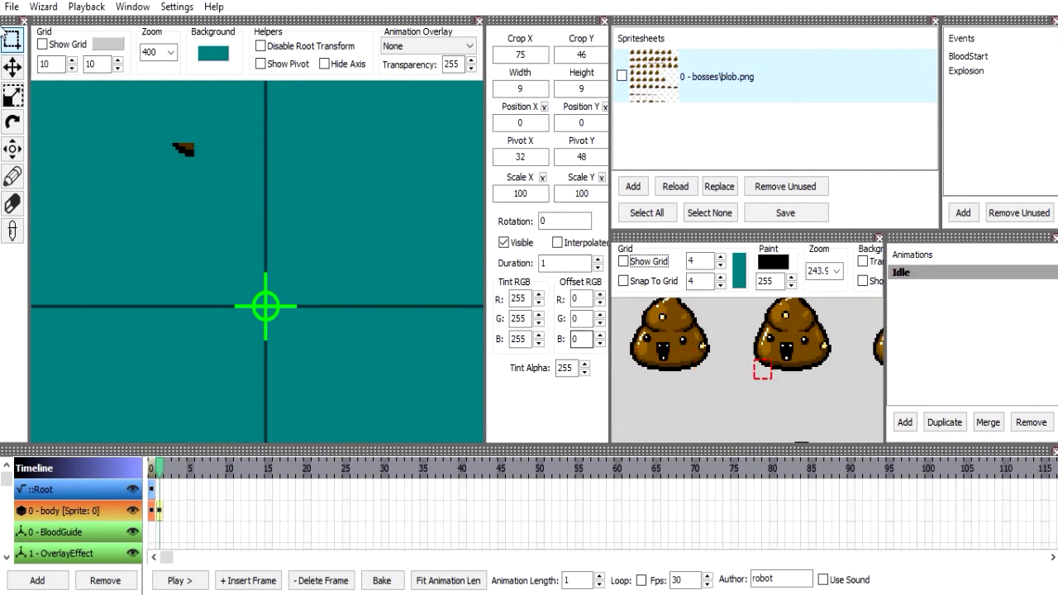
# Move the cropped piece near the origin with the Move tool, to position X 31, Y 40.
pyautogui.click(12, 66)
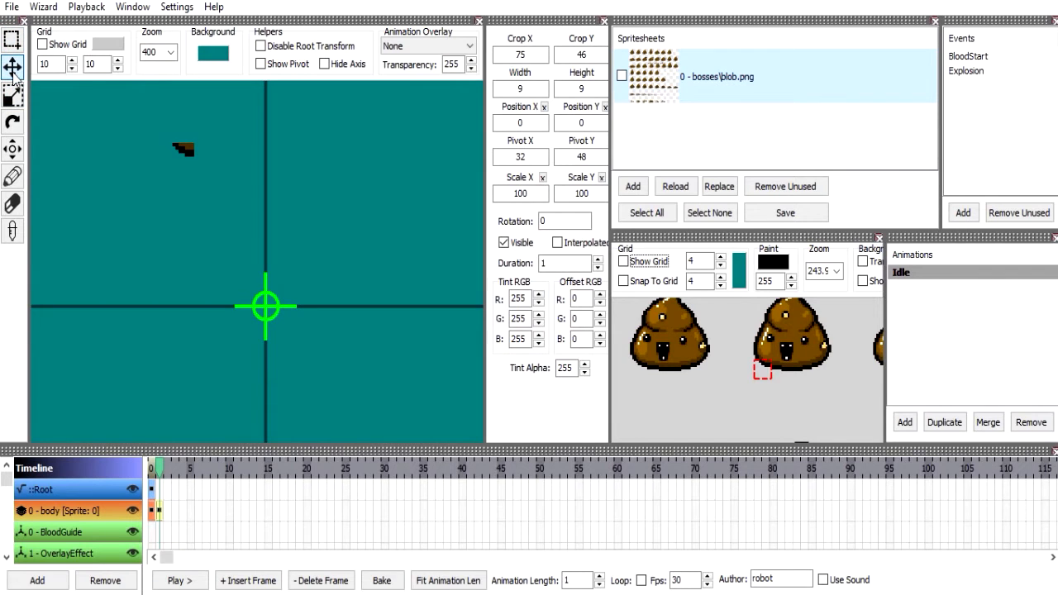
pyautogui.moveTo(262, 218); pyautogui.dragTo(357, 360)
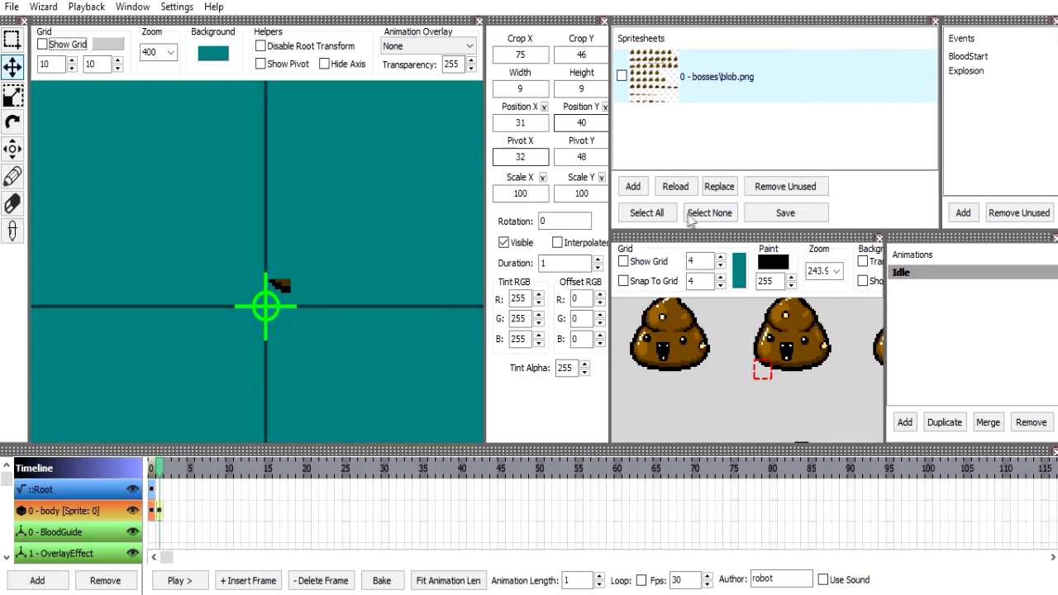
# Set the body frame's crop to a 64 × 64 region at X 0, Y 0 of the spritesheet.
pyautogui.click(12, 41)
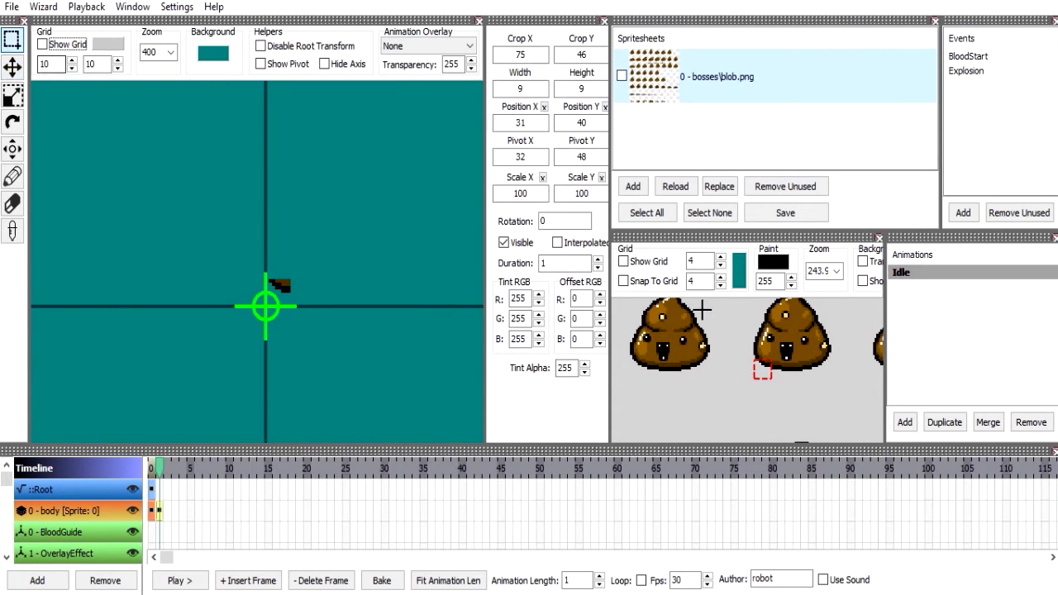
pyautogui.click(537, 53)
pyautogui.write('0')
pyautogui.press('Tab')
pyautogui.write('0')
pyautogui.click(537, 87)
pyautogui.write('64')
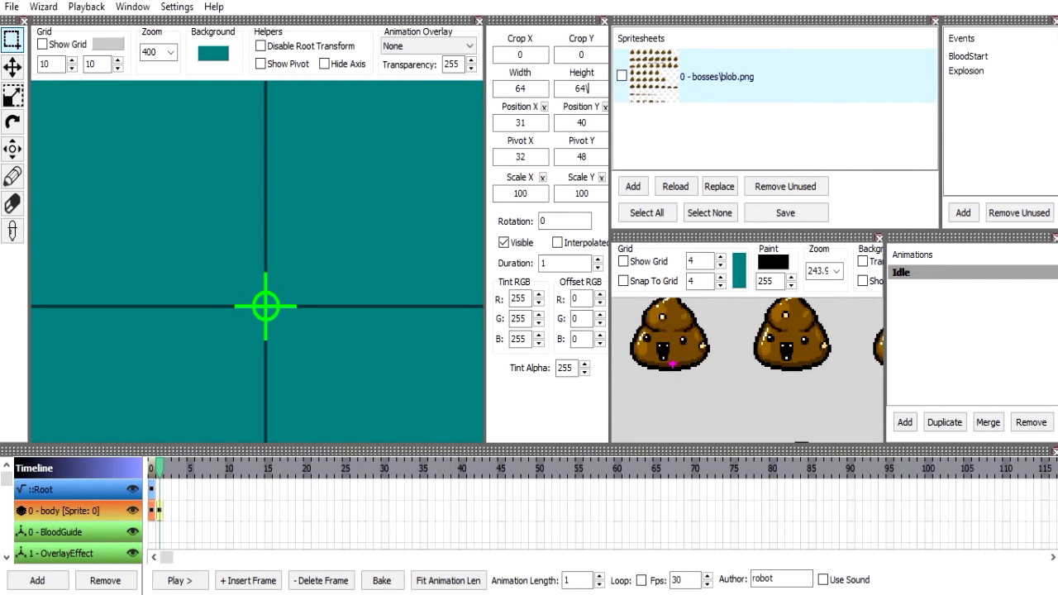
pyautogui.press('Return')
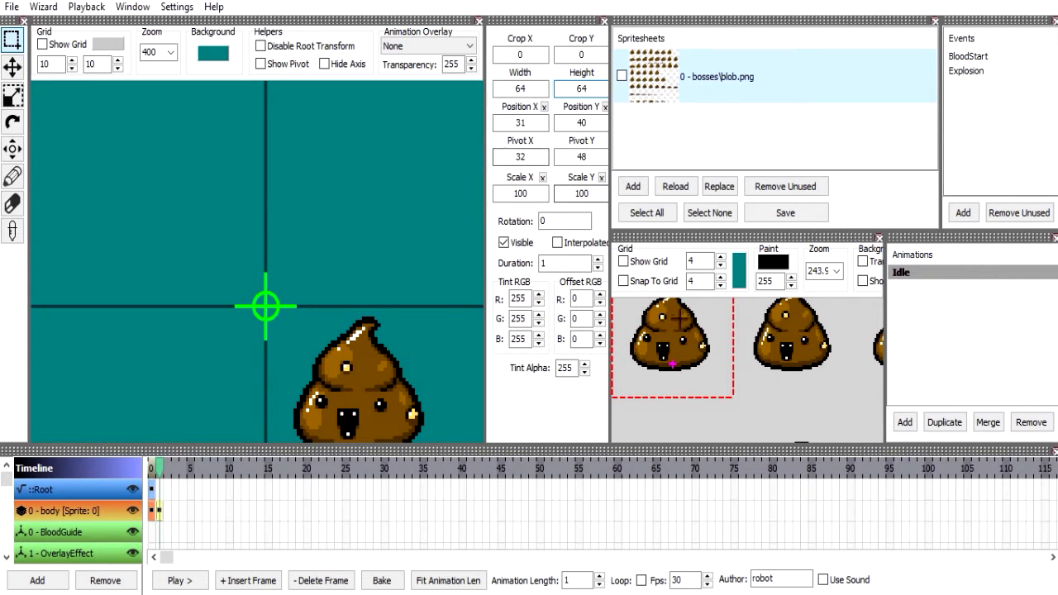
# Reset the body frame's position to X 0, Y 0 and slightly widen the frame properties area.
pyautogui.click(543, 107)
pyautogui.click(605, 107)
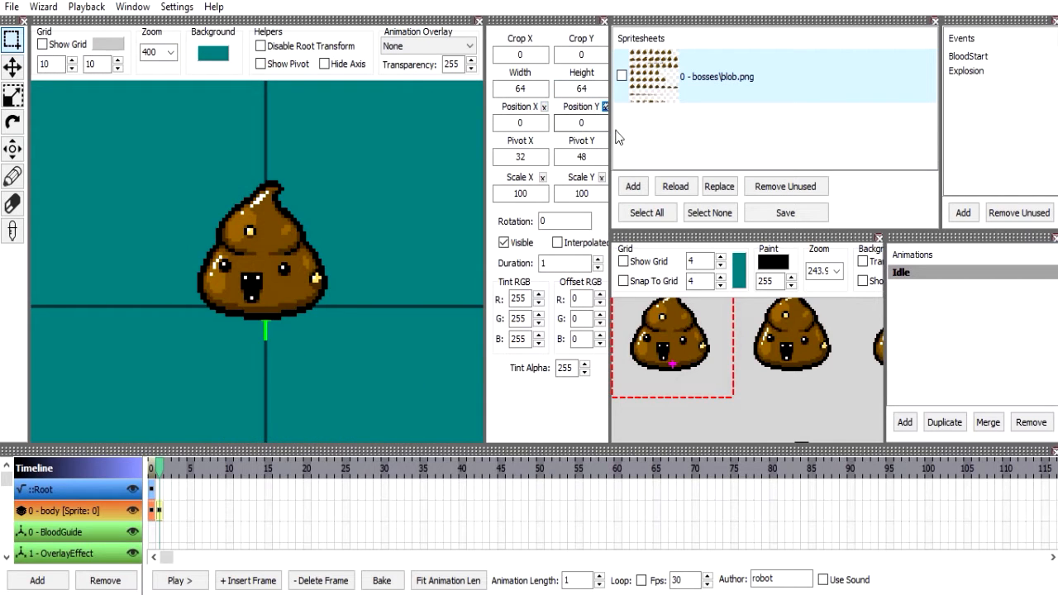
pyautogui.moveTo(610, 137); pyautogui.dragTo(614, 136)
# Try shifting the blob to about X 10, Y 4 with the Move tool, and reset both position values to 0.
pyautogui.click(18, 63)
pyautogui.moveTo(273, 268); pyautogui.dragTo(284, 286)
pyautogui.doubleClick(544, 123)
pyautogui.press('Return')
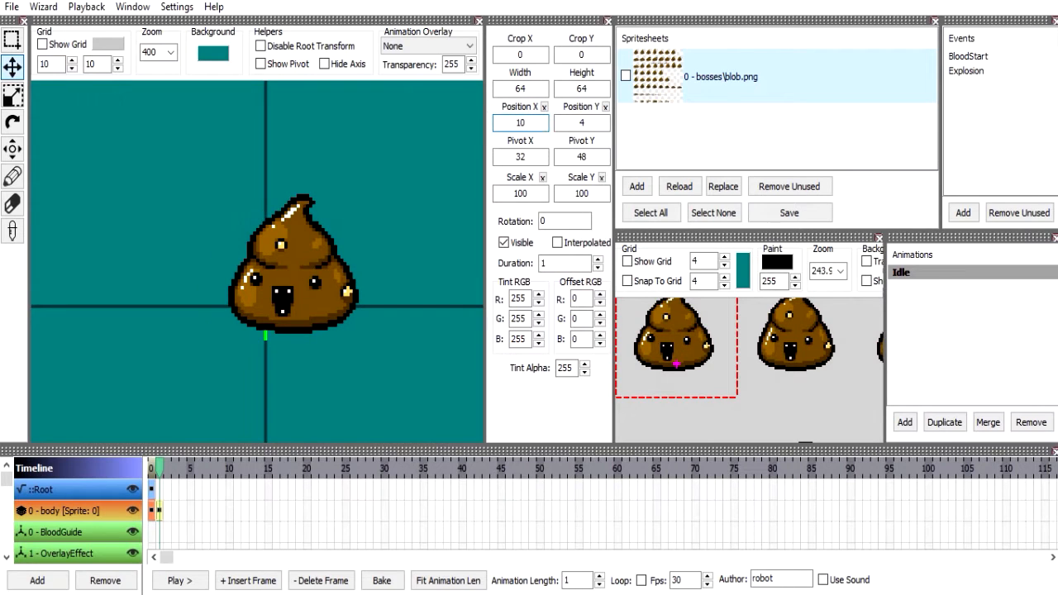
pyautogui.write('1')
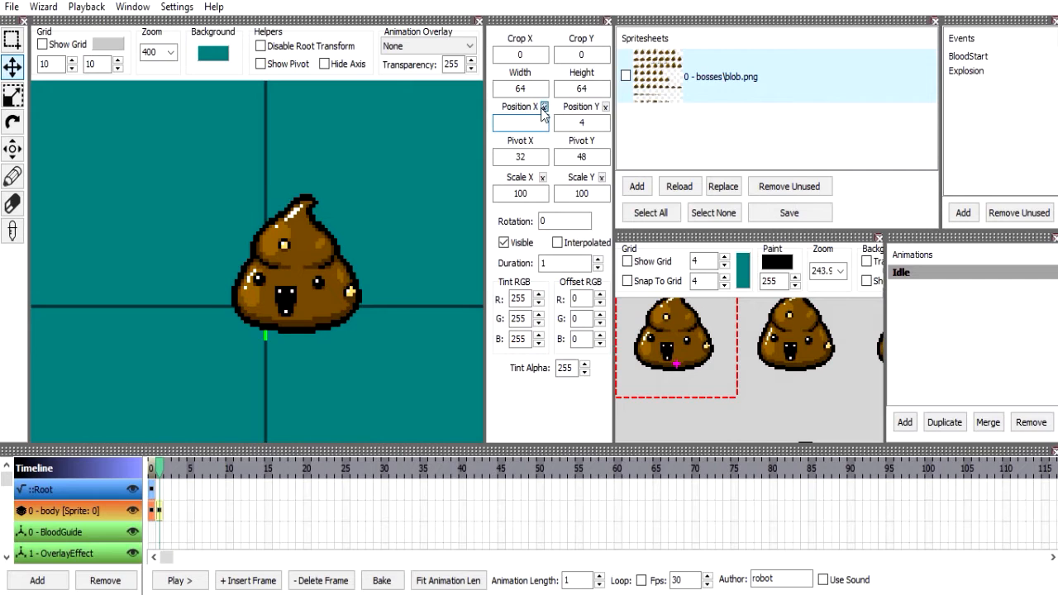
pyautogui.click(544, 108)
pyautogui.click(605, 107)
# Stretch the blob freely with the Scale tool, ending at about 151.8 horizontally and 130.4 vertically.
pyautogui.click(18, 103)
pyautogui.click(171, 53)
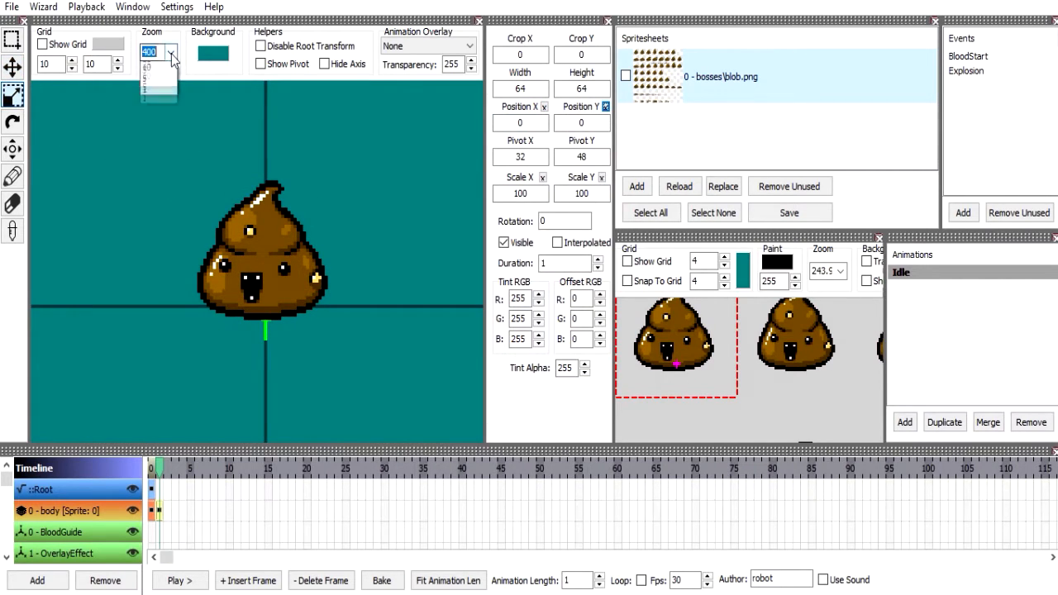
pyautogui.click(158, 79)
pyautogui.scroll(-1, 183, 186)
pyautogui.scroll(2, 183, 186)
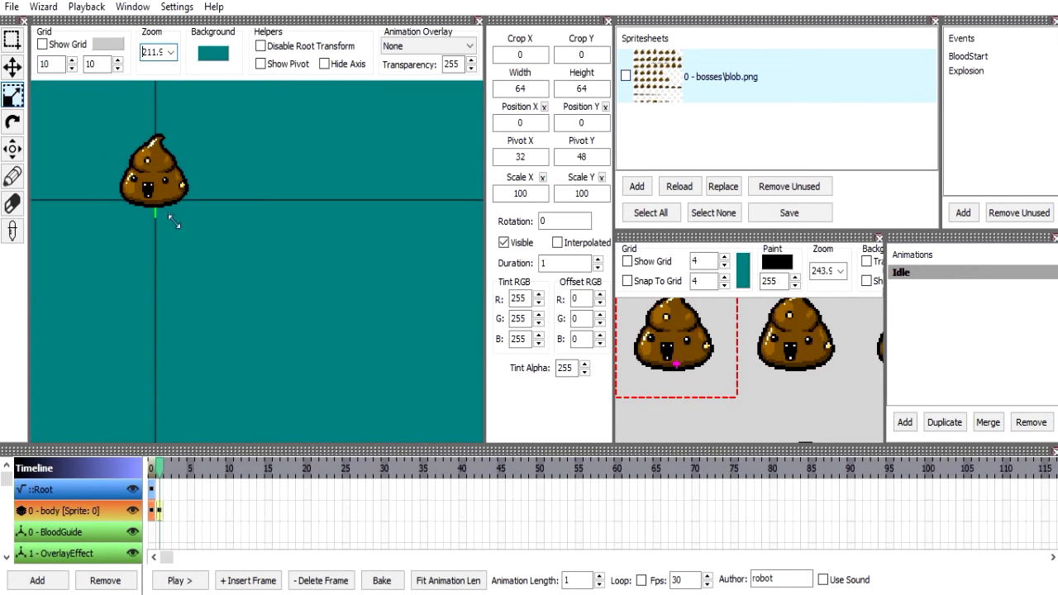
pyautogui.click(13, 152)
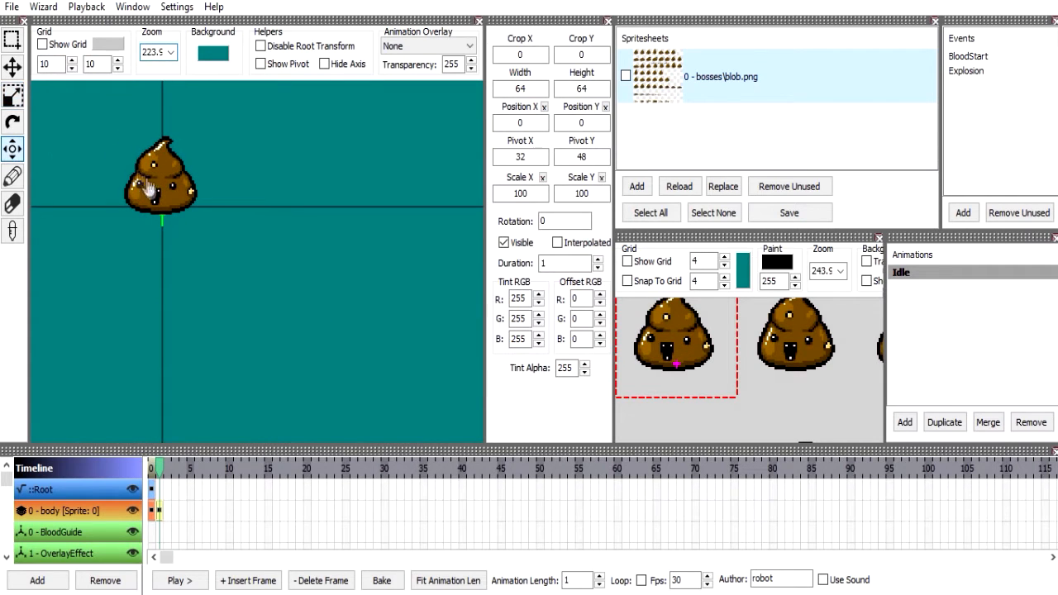
pyautogui.moveTo(124, 171); pyautogui.dragTo(159, 247)
pyautogui.click(16, 100)
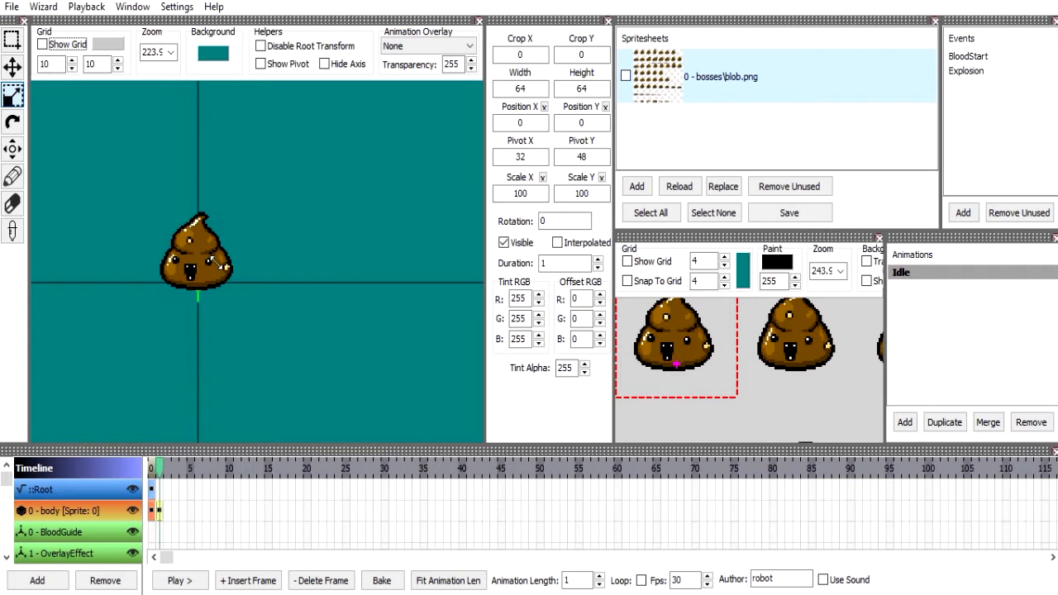
pyautogui.moveTo(253, 245); pyautogui.dragTo(67, 220)
pyautogui.moveTo(372, 147); pyautogui.dragTo(162, 253)
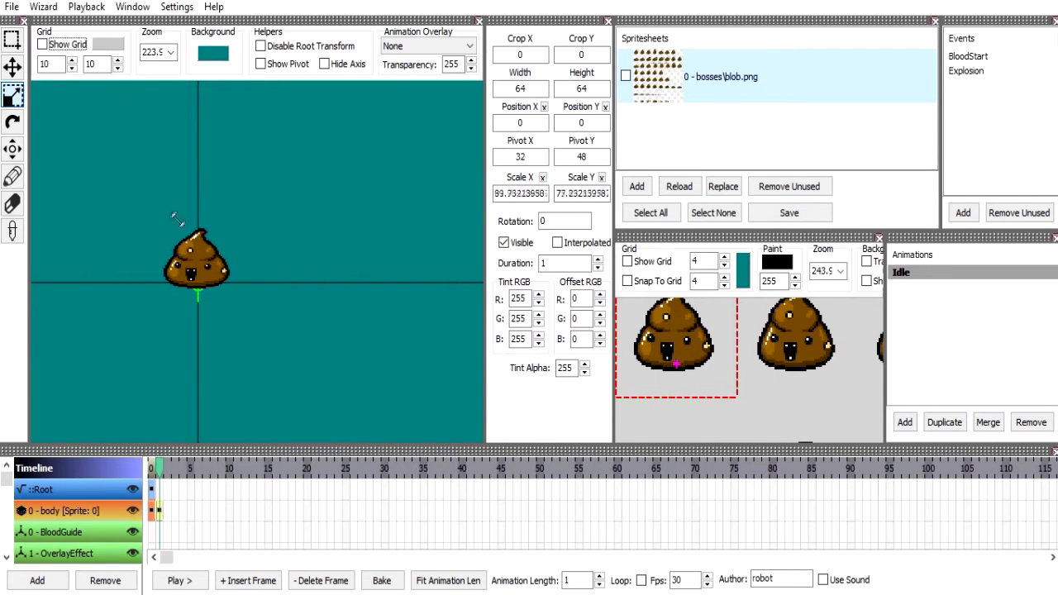
pyautogui.moveTo(301, 243); pyautogui.dragTo(137, 188)
pyautogui.moveTo(2, 221); pyautogui.dragTo(281, 316)
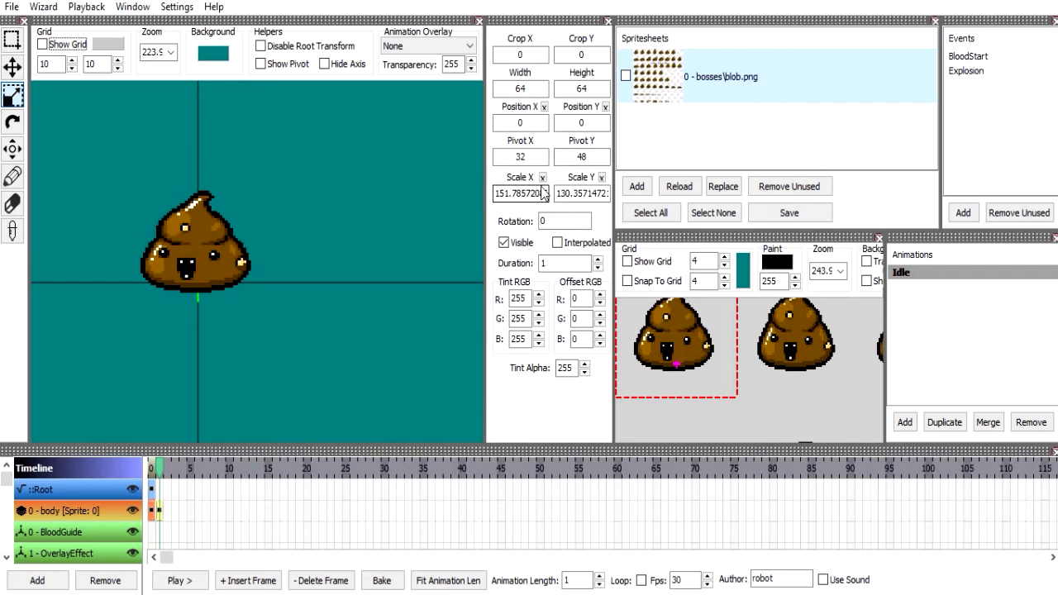
# Reset the body frame's horizontal and vertical scale to 100.
pyautogui.doubleClick(508, 196)
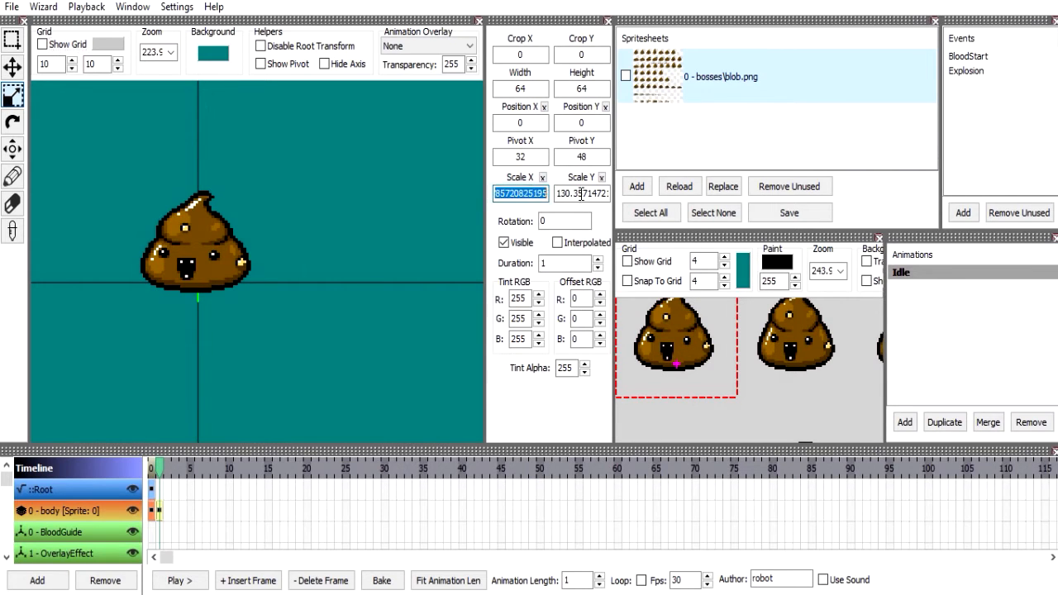
pyautogui.click(543, 177)
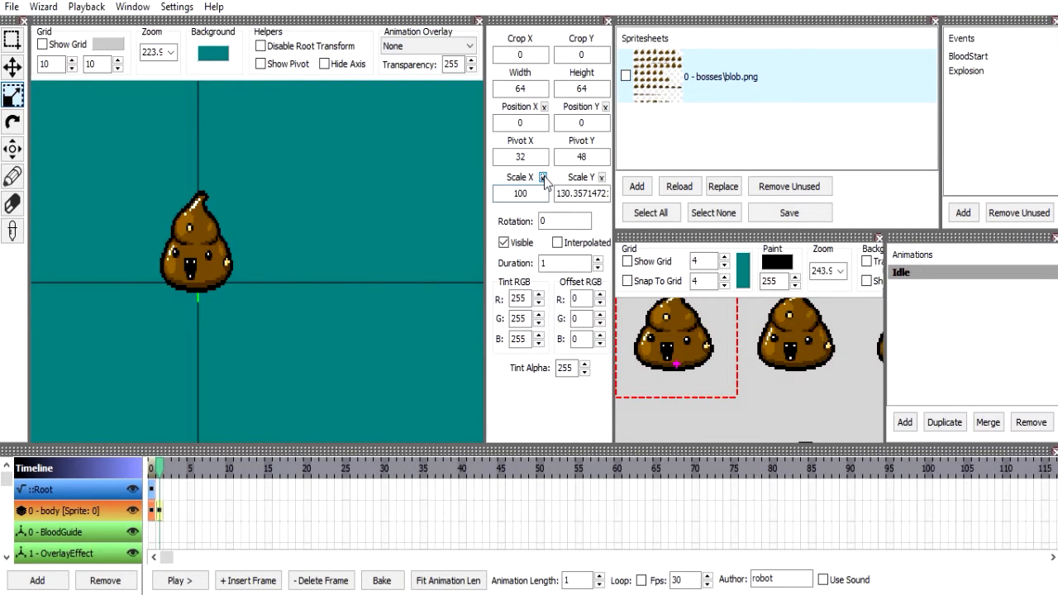
pyautogui.click(602, 176)
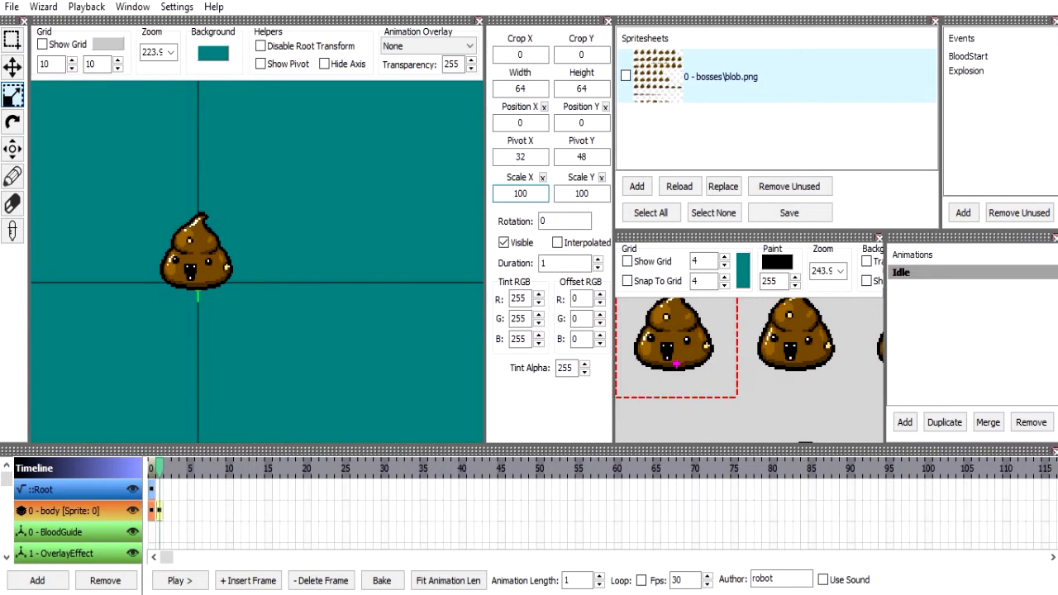
# Try turning the blob with the Rotate tool and set its rotation back to 0.
pyautogui.click(12, 124)
pyautogui.moveTo(205, 169); pyautogui.dragTo(271, 408)
pyautogui.click(566, 218)
pyautogui.doubleClick(565, 218)
pyautogui.write('0')
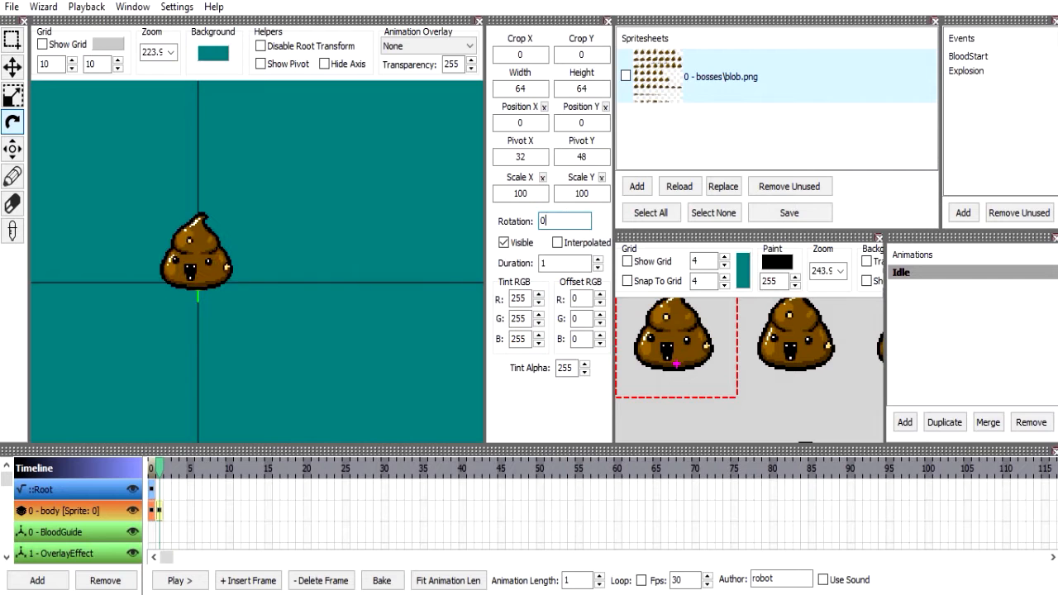
# Scribble black strokes across the first blob with the Pencil tool and undo them.
pyautogui.click(12, 149)
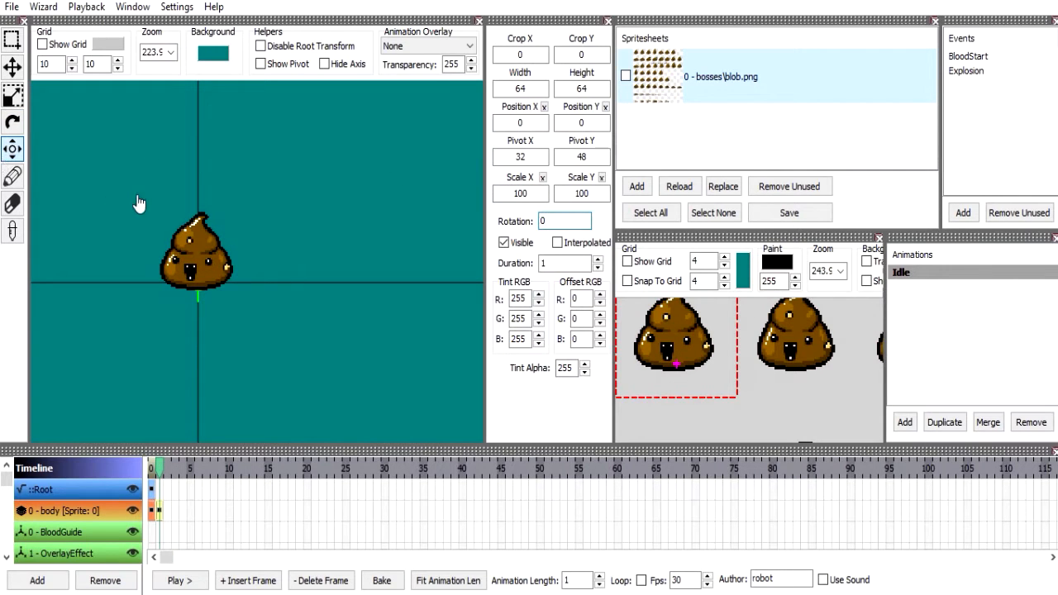
pyautogui.moveTo(249, 247); pyautogui.dragTo(190, 298)
pyautogui.scroll(3, 286, 223)
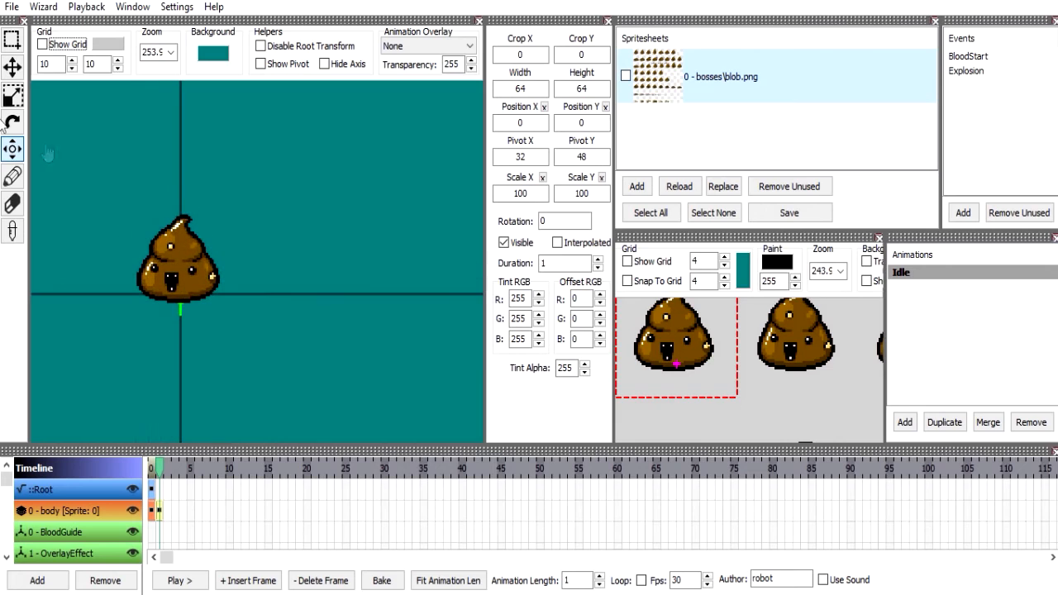
pyautogui.click(11, 181)
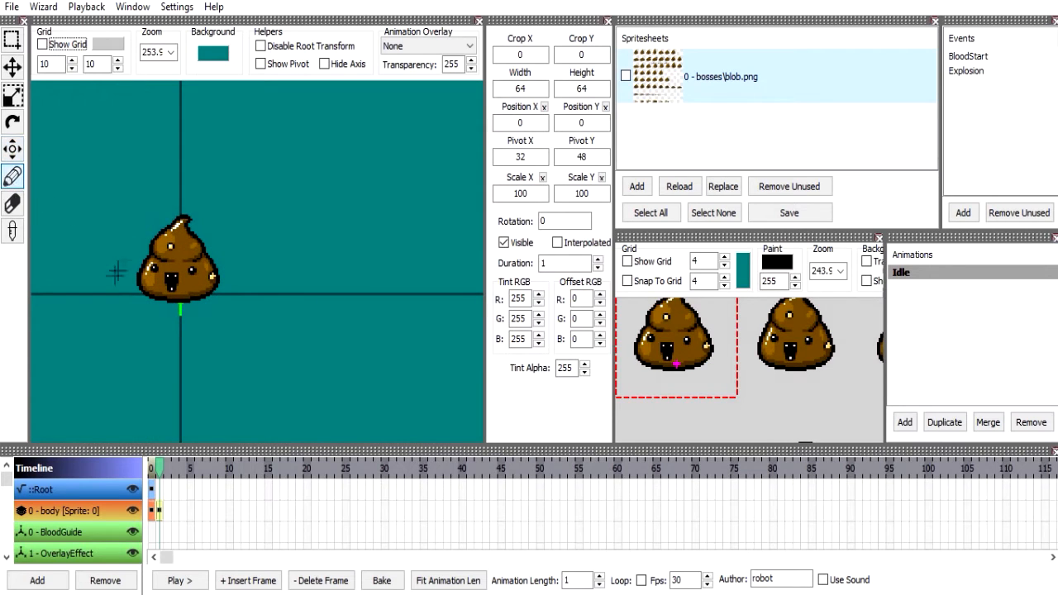
pyautogui.moveTo(702, 331)
pyautogui.mouseDown()
pyautogui.moveTo(653, 380)
pyautogui.moveTo(715, 331)
pyautogui.moveTo(620, 376)
pyautogui.moveTo(698, 334)
pyautogui.moveTo(634, 343)
pyautogui.mouseUp()
pyautogui.moveTo(633, 343); pyautogui.dragTo(696, 349)
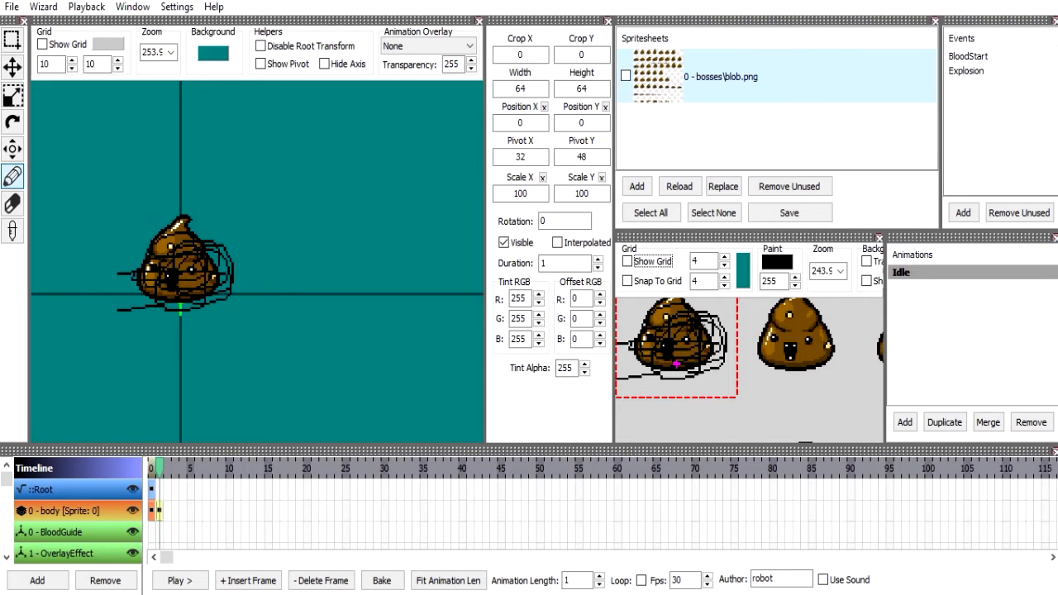
pyautogui.hotkey('ctrl', 'z')
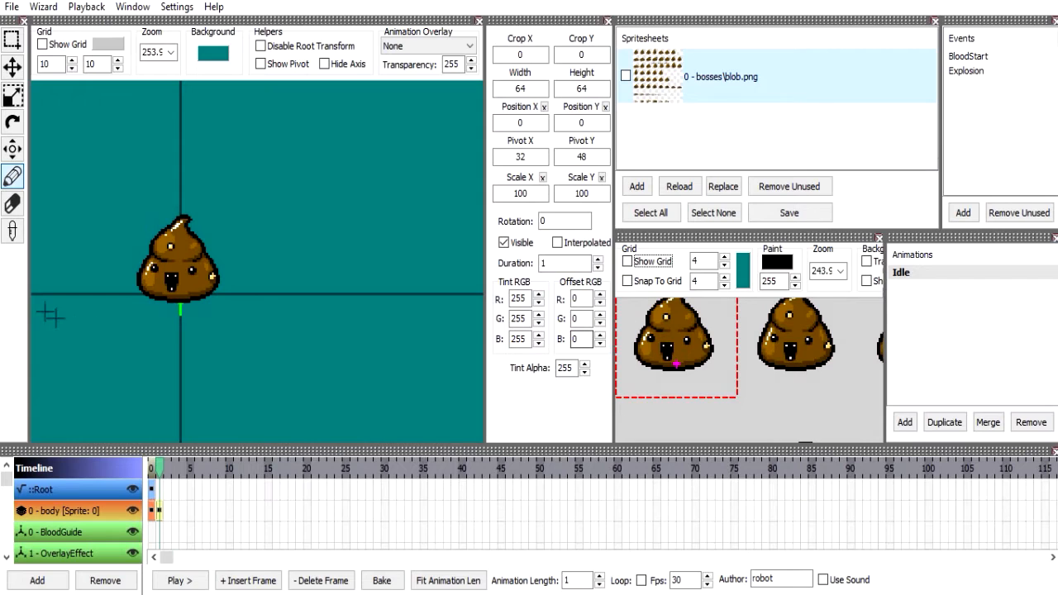
# Erase a stroke across the first blob and undo it, and sample its brown and black as paint colors with the Eyedropper.
pyautogui.click(14, 208)
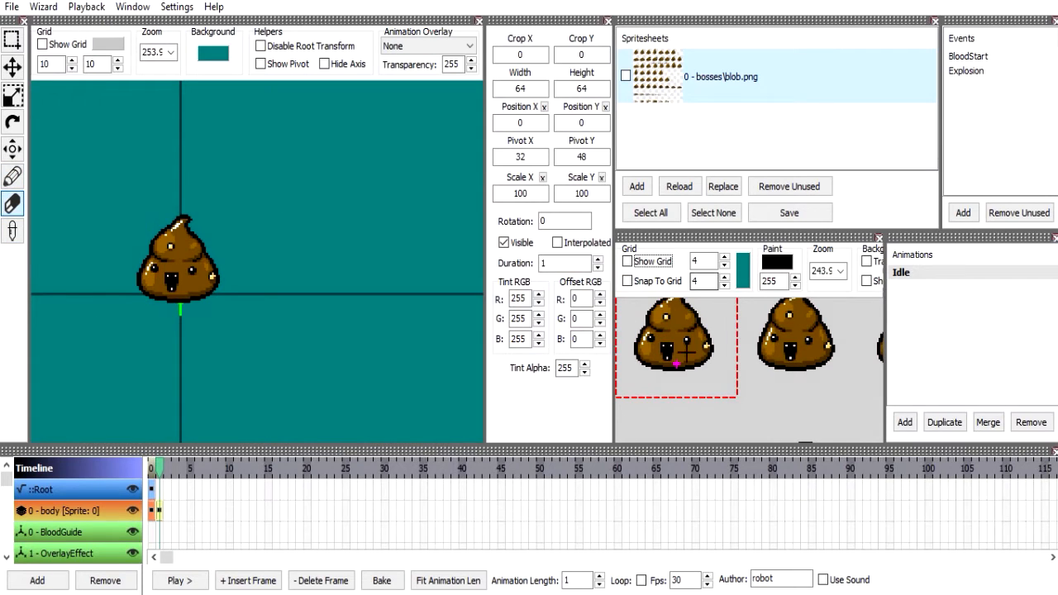
pyautogui.moveTo(686, 354)
pyautogui.mouseDown()
pyautogui.moveTo(675, 294)
pyautogui.moveTo(579, 356)
pyautogui.moveTo(711, 340)
pyautogui.moveTo(620, 345)
pyautogui.moveTo(650, 348)
pyautogui.mouseUp()
pyautogui.click(12, 231)
pyautogui.hotkey('ctrl', 'z')
pyautogui.click(693, 351)
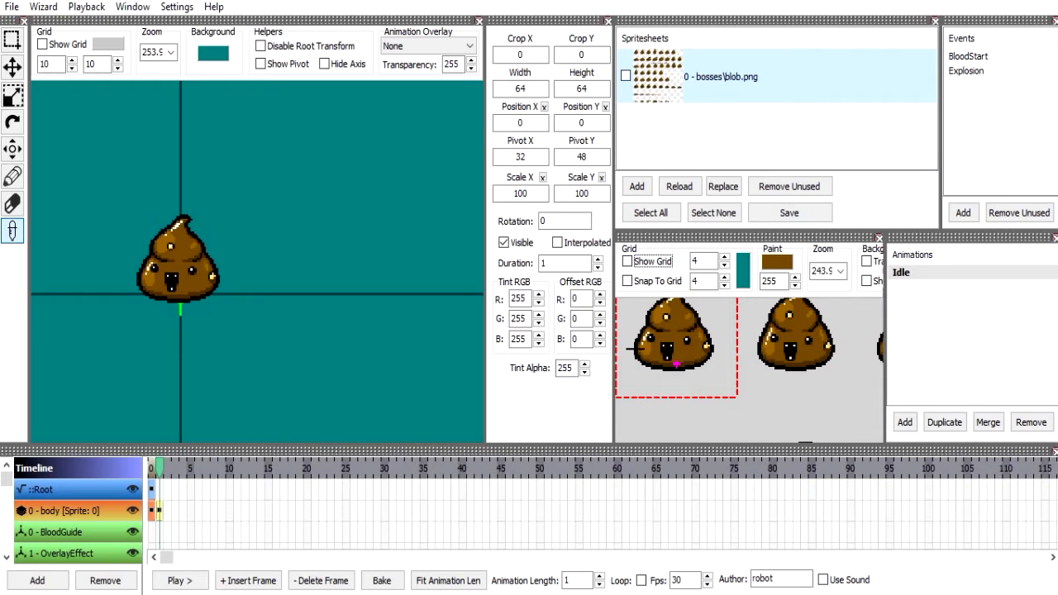
pyautogui.click(642, 350)
# Enlarge the spritesheet editor by narrowing the animations and frame properties areas and shortening the spritesheets list.
pyautogui.click(13, 149)
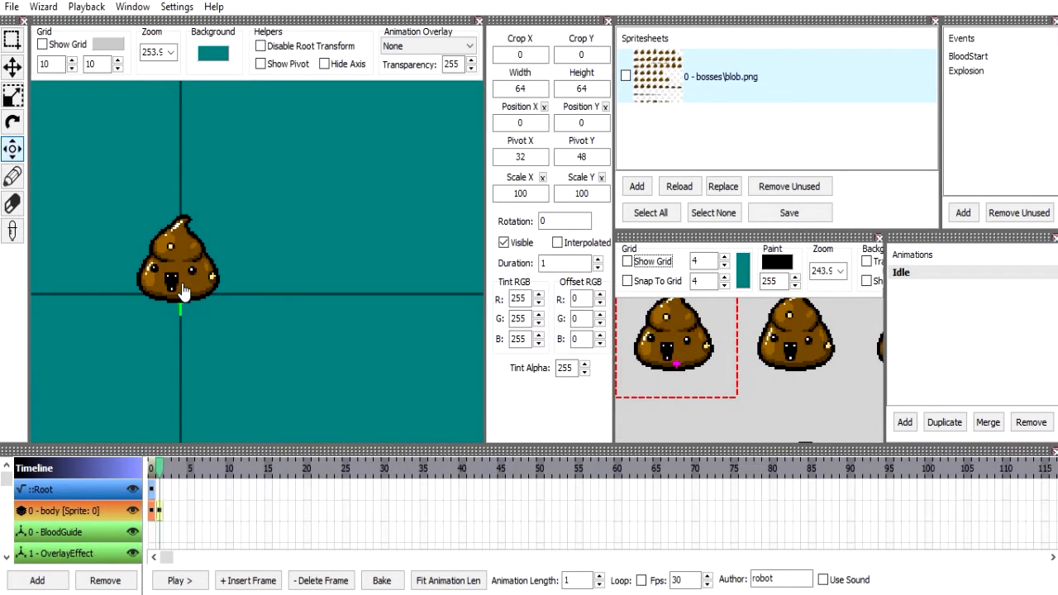
pyautogui.moveTo(180, 287); pyautogui.dragTo(248, 313)
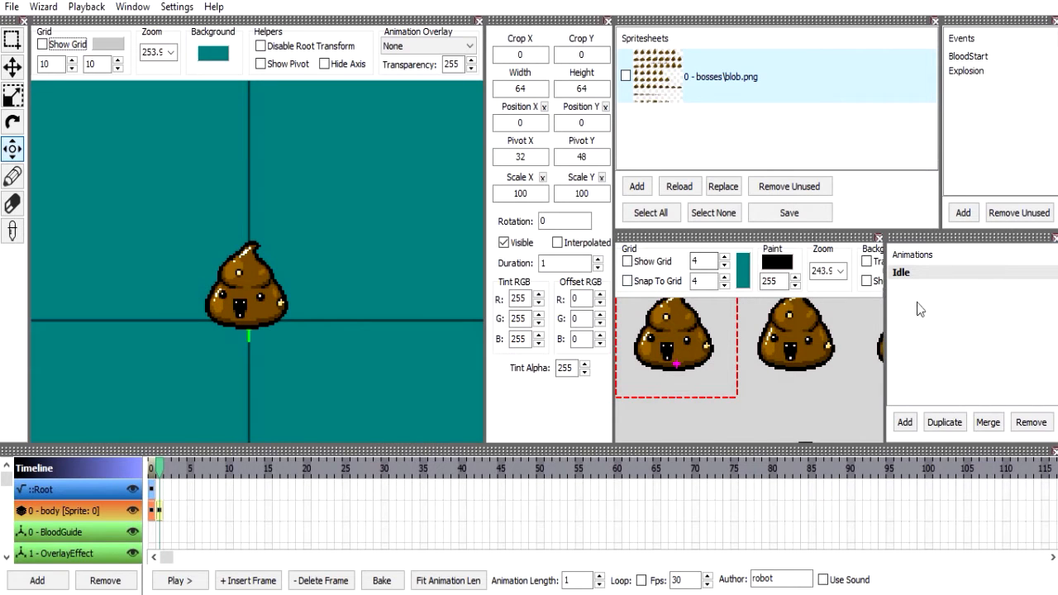
pyautogui.moveTo(885, 313); pyautogui.dragTo(1054, 291)
pyautogui.moveTo(994, 314); pyautogui.dragTo(996, 324)
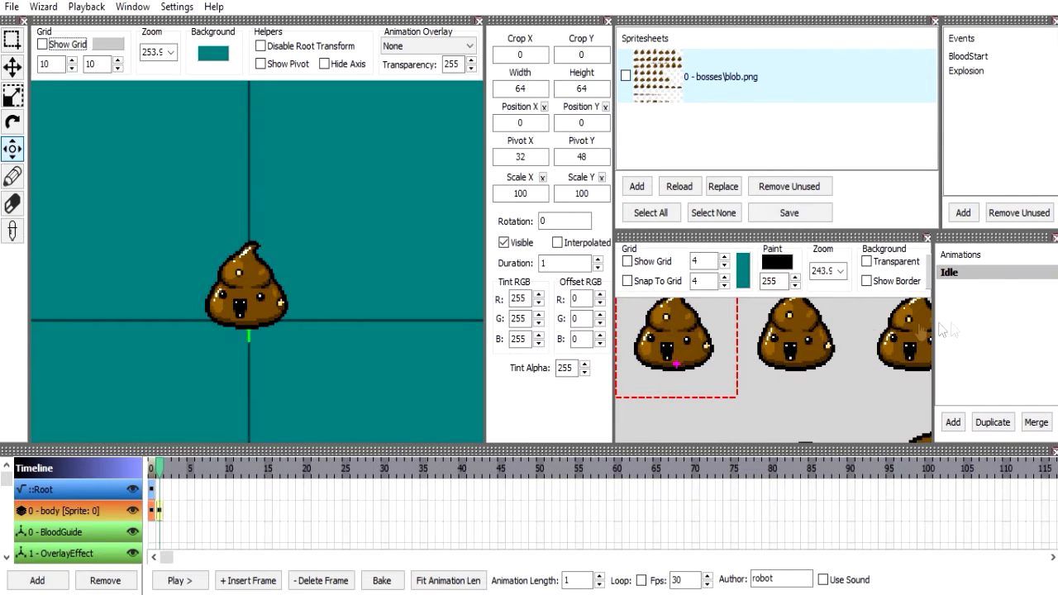
pyautogui.moveTo(615, 250); pyautogui.dragTo(494, 261)
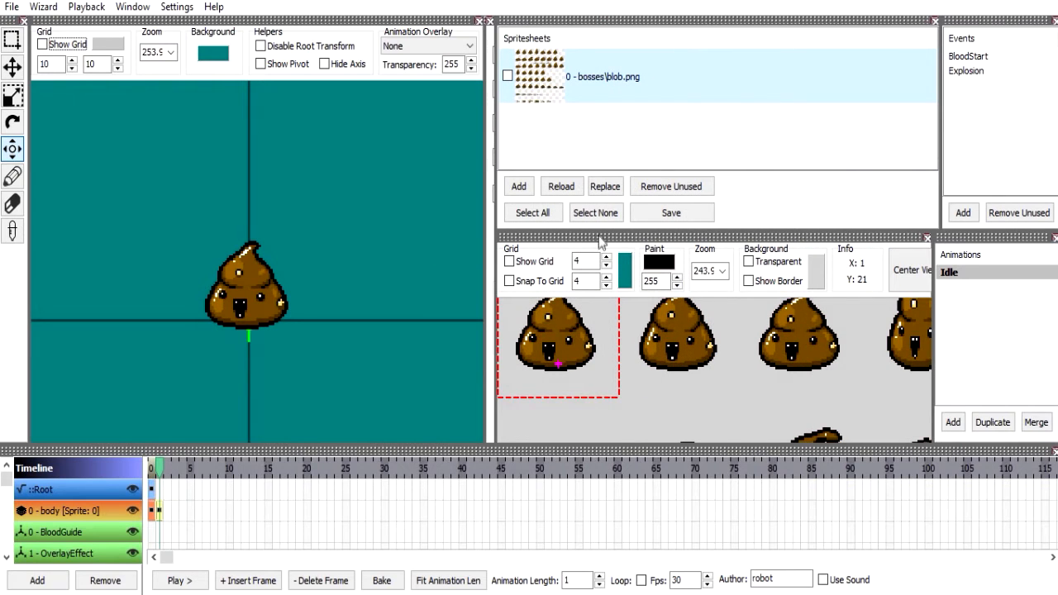
pyautogui.moveTo(600, 234); pyautogui.dragTo(602, 199)
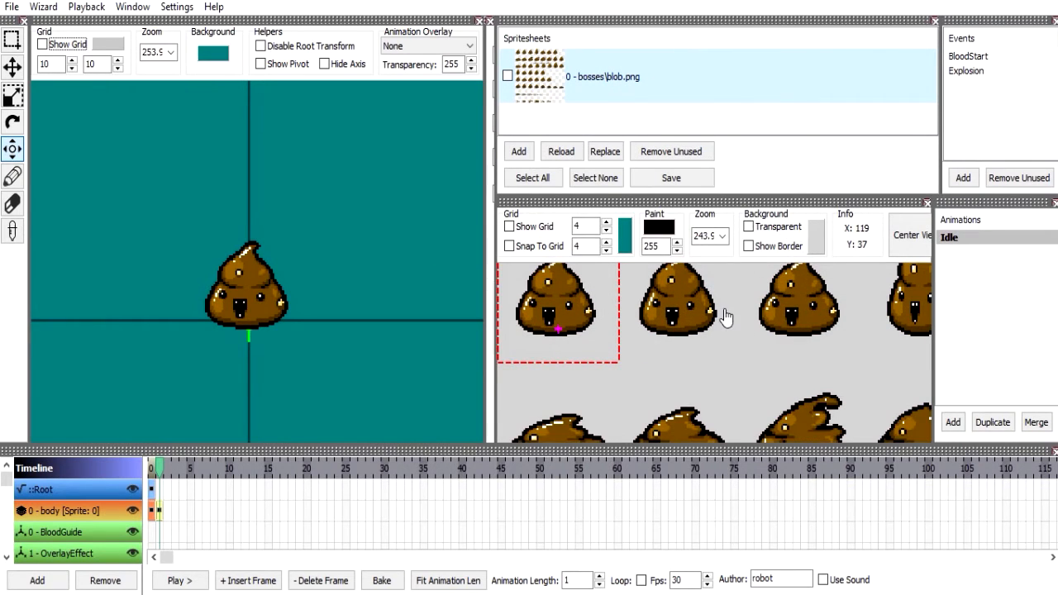
# Show the grid in the spritesheet editor and enable snapping to it.
pyautogui.scroll(-3, 602, 302)
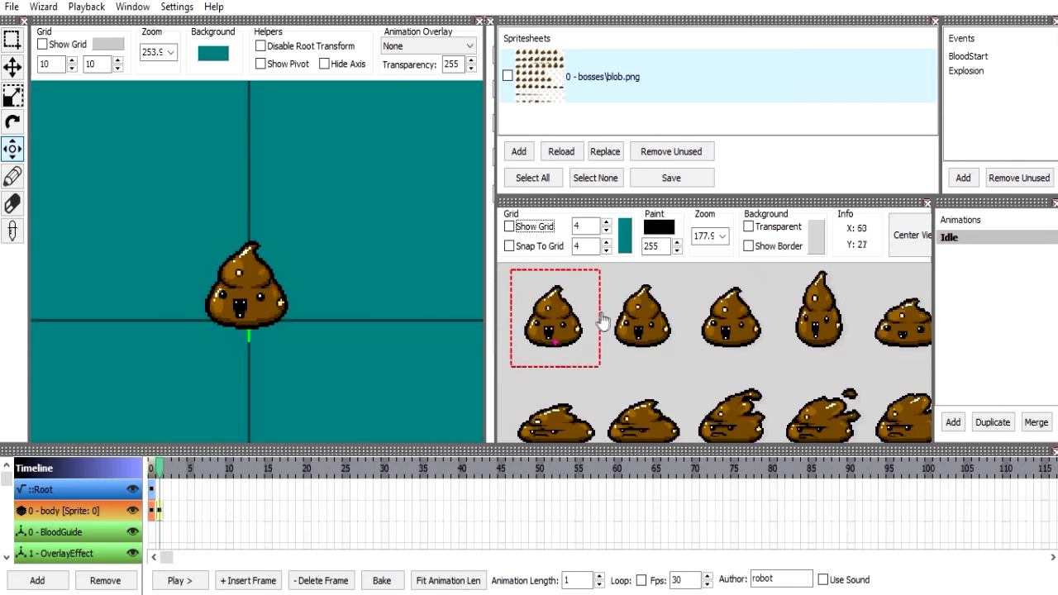
pyautogui.click(530, 236)
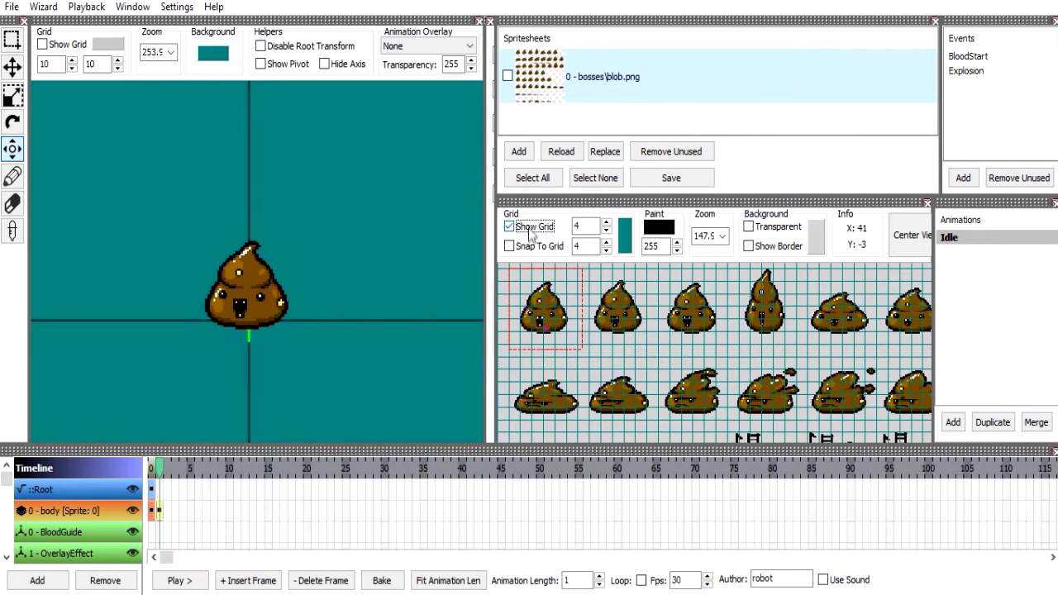
pyautogui.click(530, 251)
pyautogui.scroll(5, 596, 341)
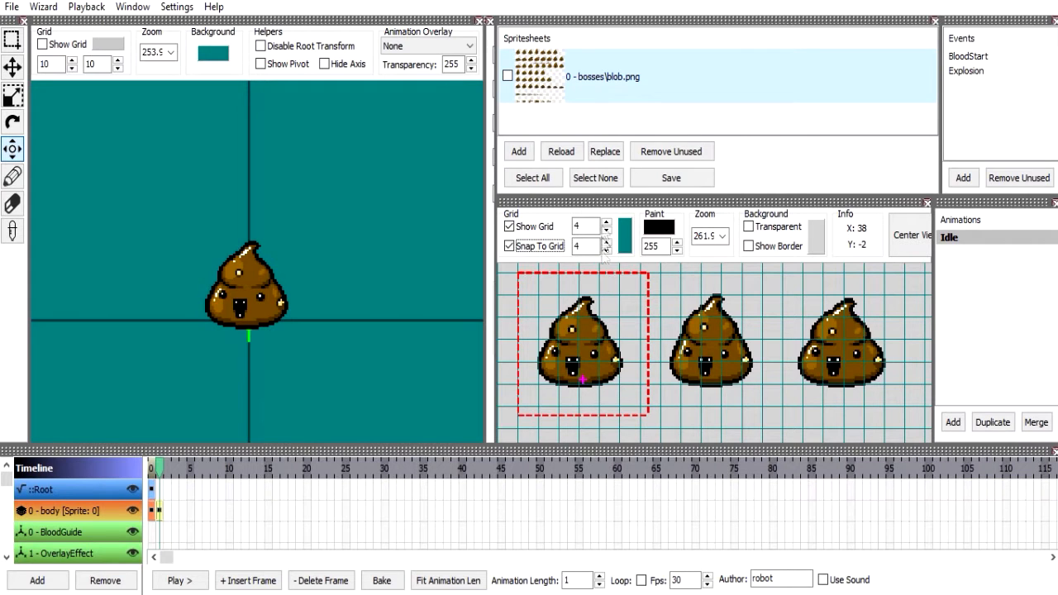
# Set the spritesheet grid spacing to 8 × 8 and activate the Select tool.
pyautogui.moveTo(496, 258); pyautogui.dragTo(558, 263)
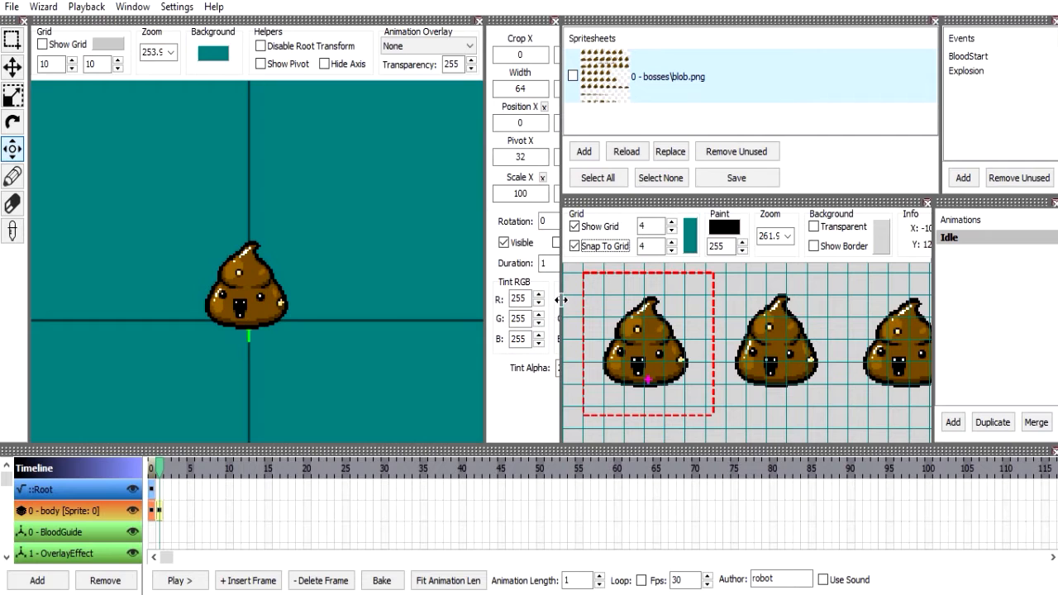
pyautogui.moveTo(526, 300); pyautogui.dragTo(503, 301)
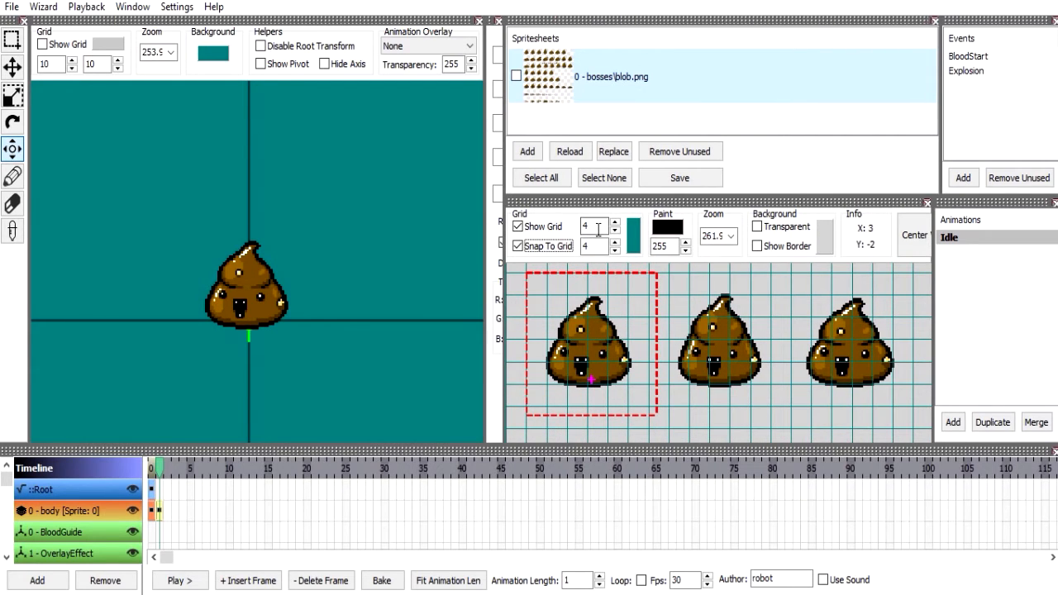
pyautogui.press('Tab')
pyautogui.write('8')
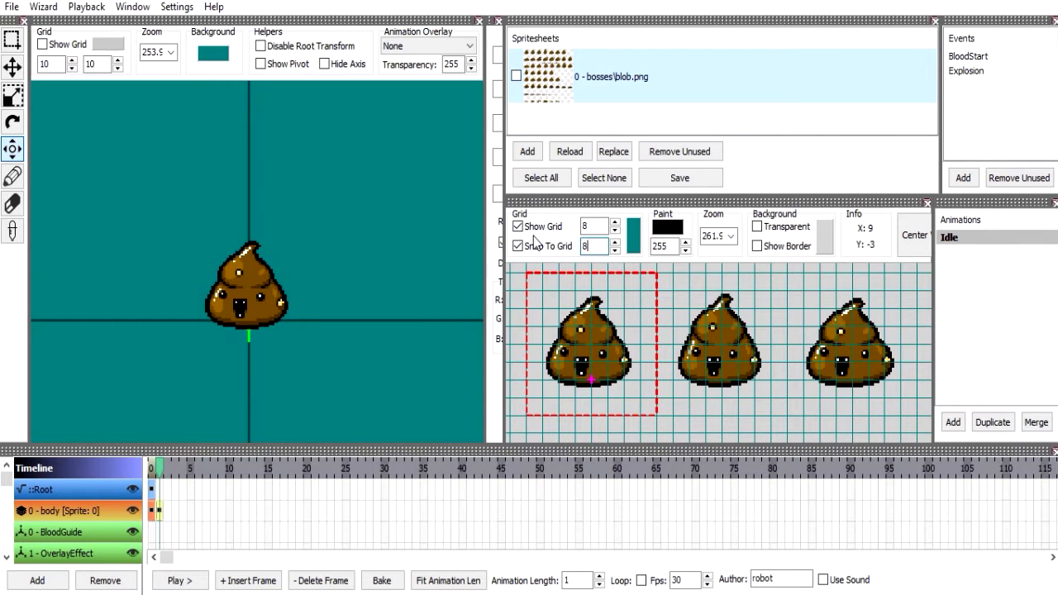
pyautogui.press('Tab')
pyautogui.click(12, 39)
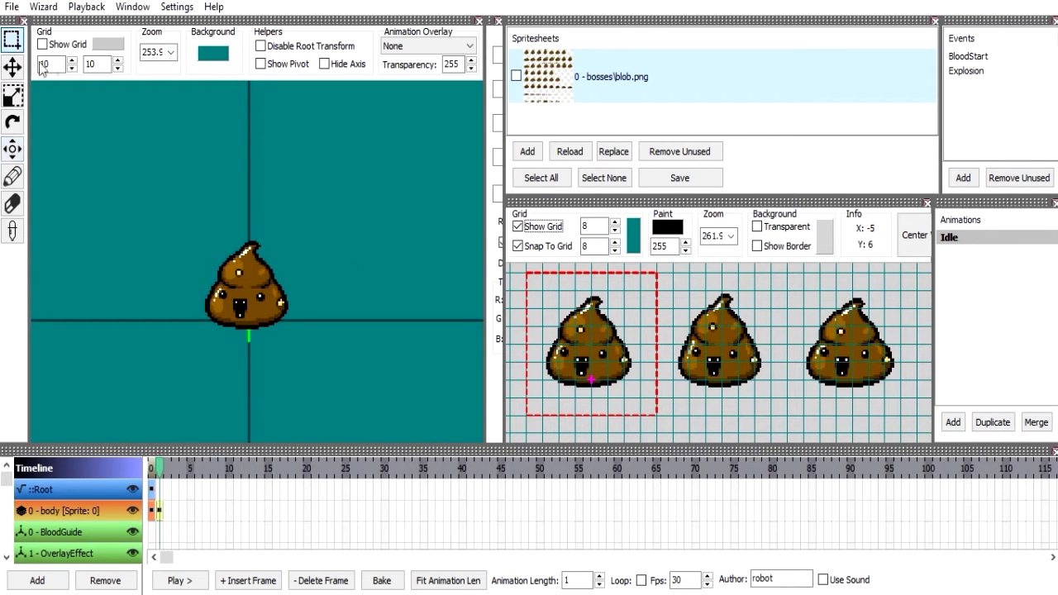
# Crop the first blob with grid snapping to a 64 × 56 area at 0, 0, with the frame properties values in view.
pyautogui.moveTo(526, 276); pyautogui.dragTo(658, 398)
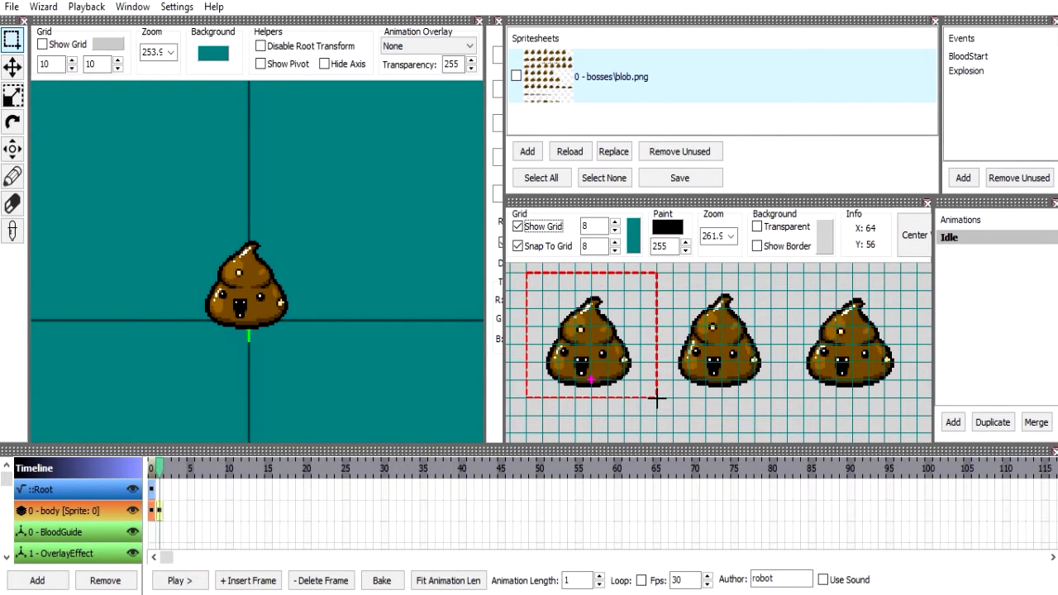
pyautogui.click(505, 340)
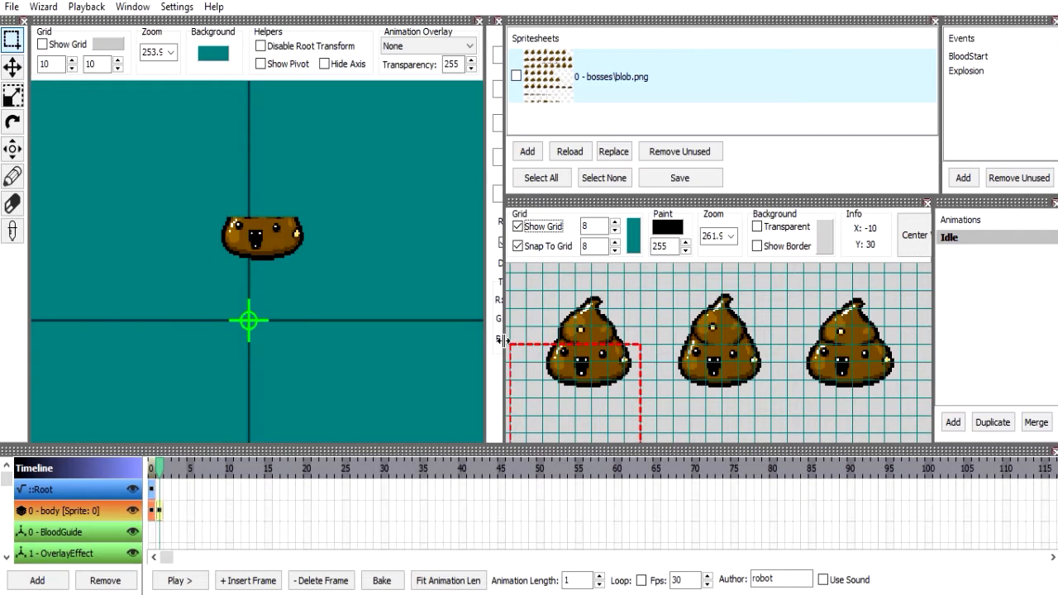
pyautogui.moveTo(502, 342); pyautogui.dragTo(603, 339)
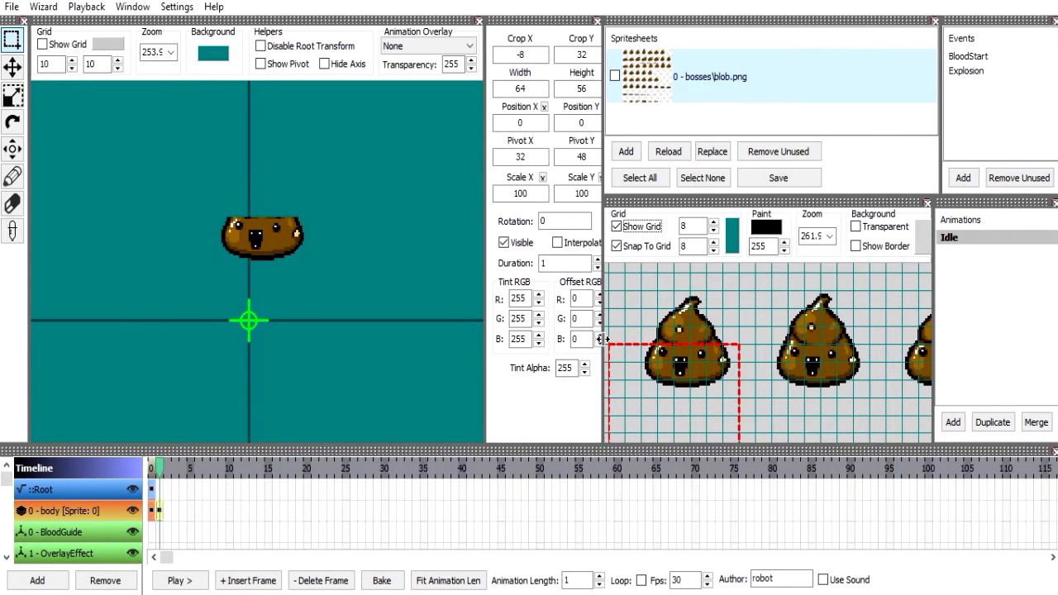
pyautogui.click(628, 281)
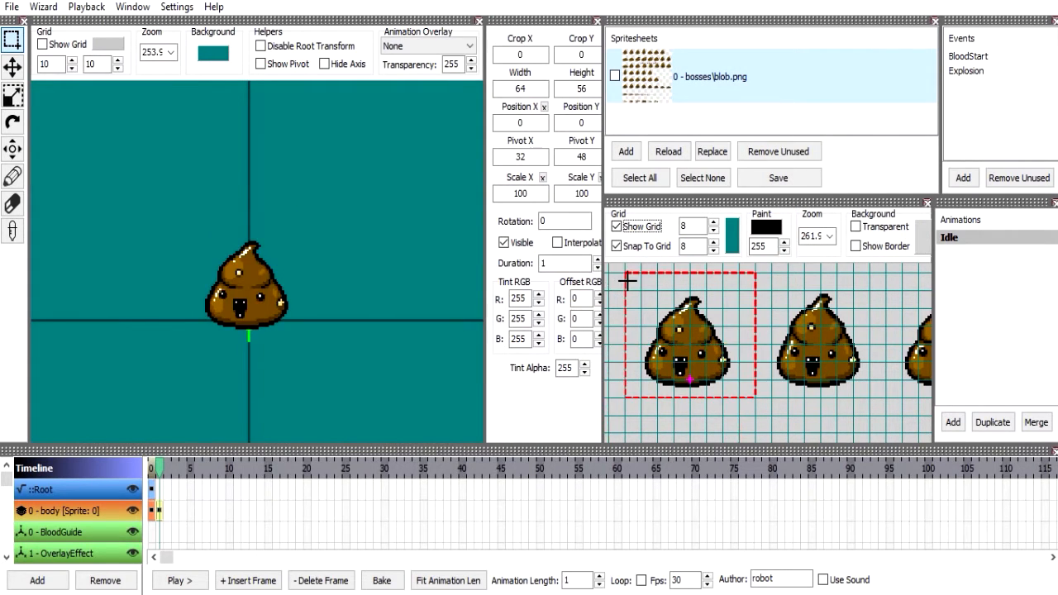
pyautogui.scroll(-3, 633, 282)
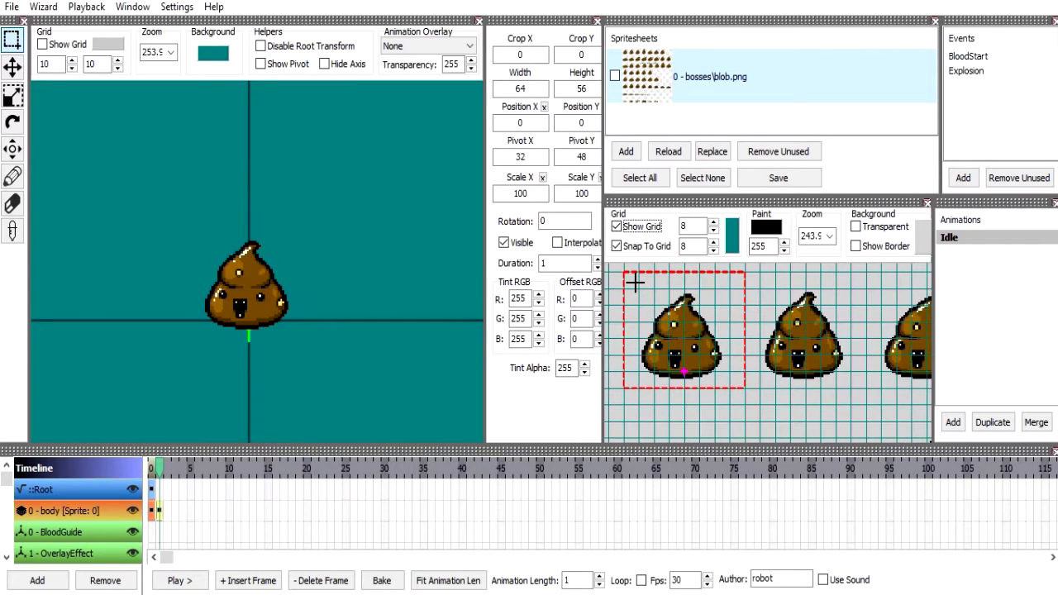
# Redraw the grid-snapped crop around the first blob as a 64 × 64 area starting at 0, 0.
pyautogui.moveTo(627, 281); pyautogui.dragTo(696, 334)
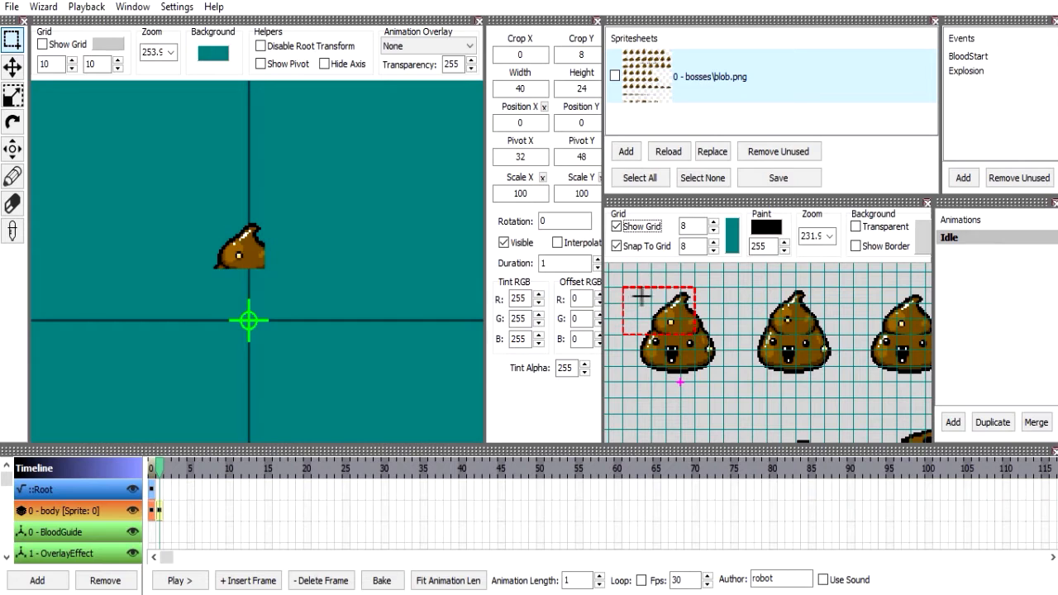
pyautogui.moveTo(624, 273); pyautogui.dragTo(708, 320)
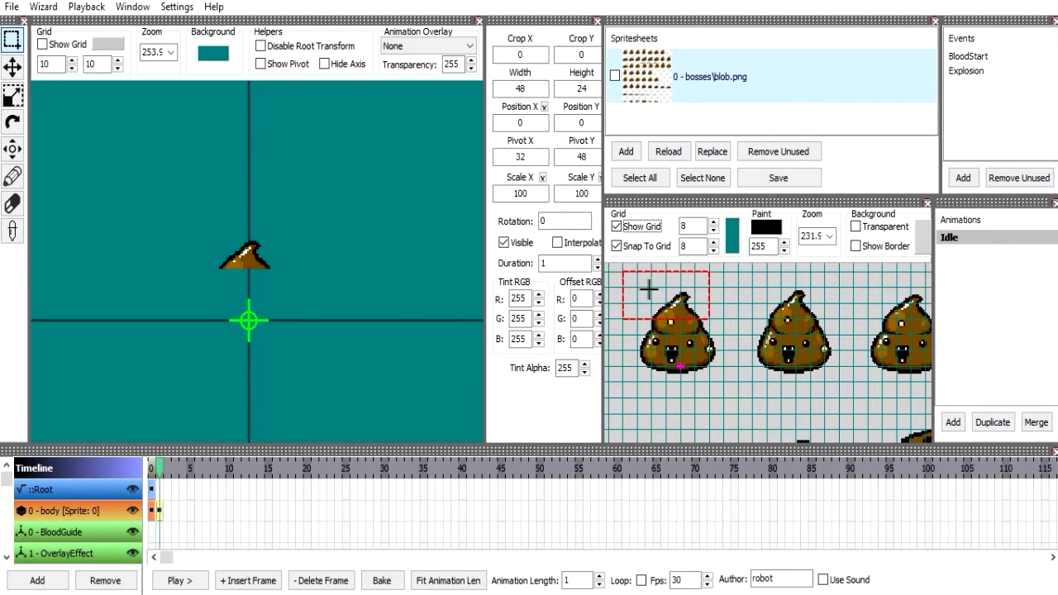
pyautogui.moveTo(621, 285); pyautogui.dragTo(723, 342)
pyautogui.scroll(-1, 643, 342)
pyautogui.moveTo(620, 372); pyautogui.dragTo(734, 386)
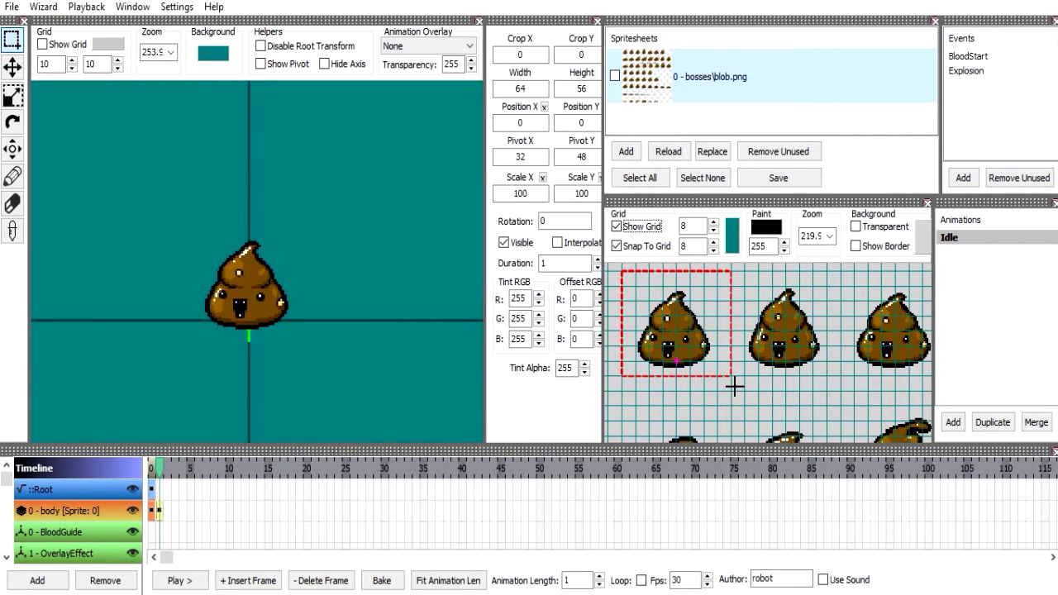
pyautogui.moveTo(633, 286); pyautogui.dragTo(751, 384)
pyautogui.moveTo(625, 275); pyautogui.dragTo(735, 380)
pyautogui.moveTo(625, 275); pyautogui.dragTo(733, 394)
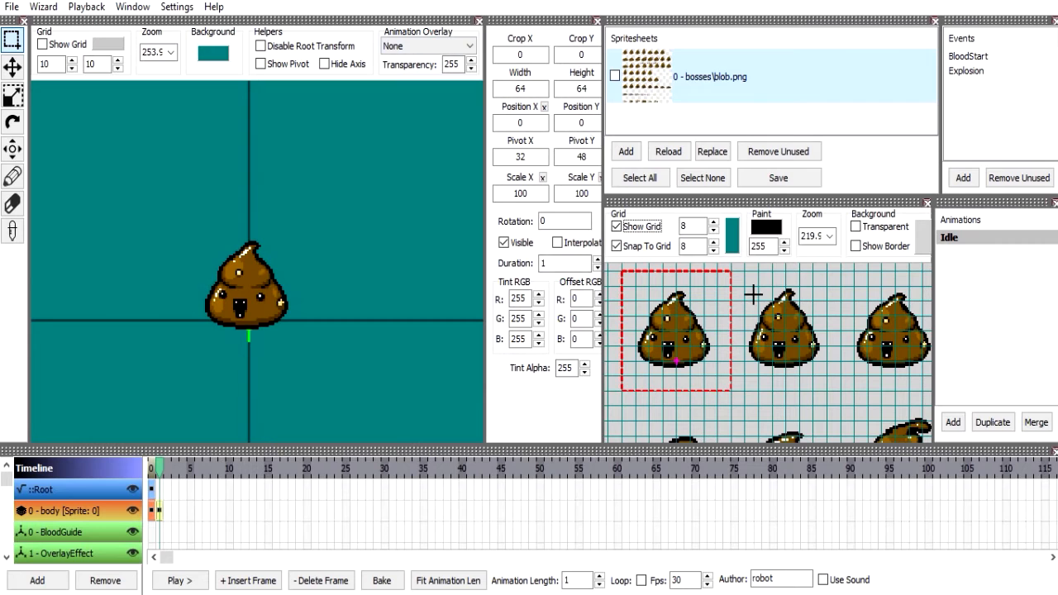
# Turn off the spritesheet editor's grid and grid snapping, and activate the Pan tool.
pyautogui.moveTo(606, 258); pyautogui.dragTo(508, 258)
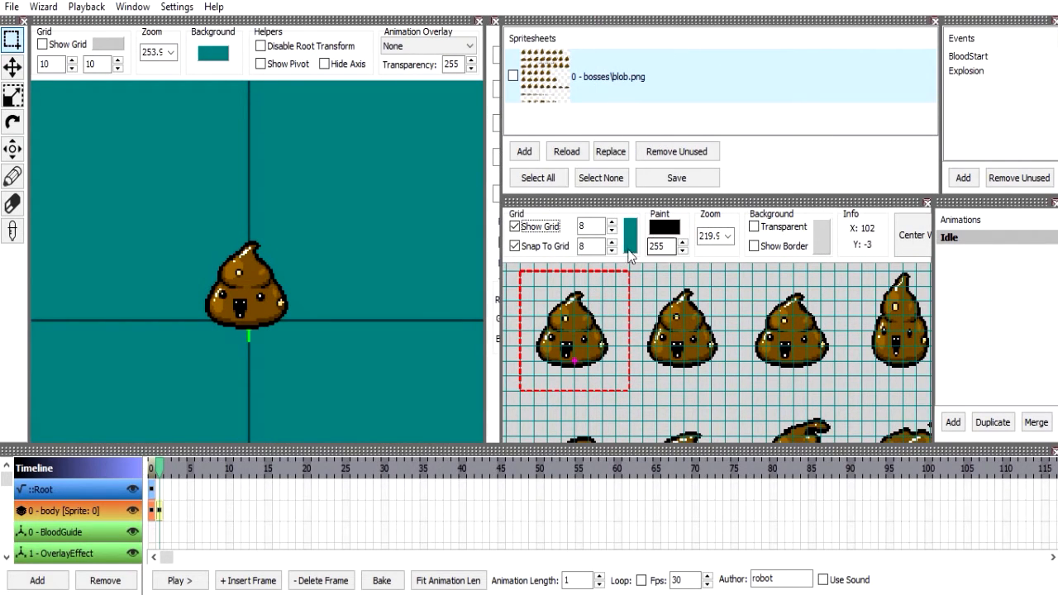
pyautogui.click(546, 227)
pyautogui.click(546, 246)
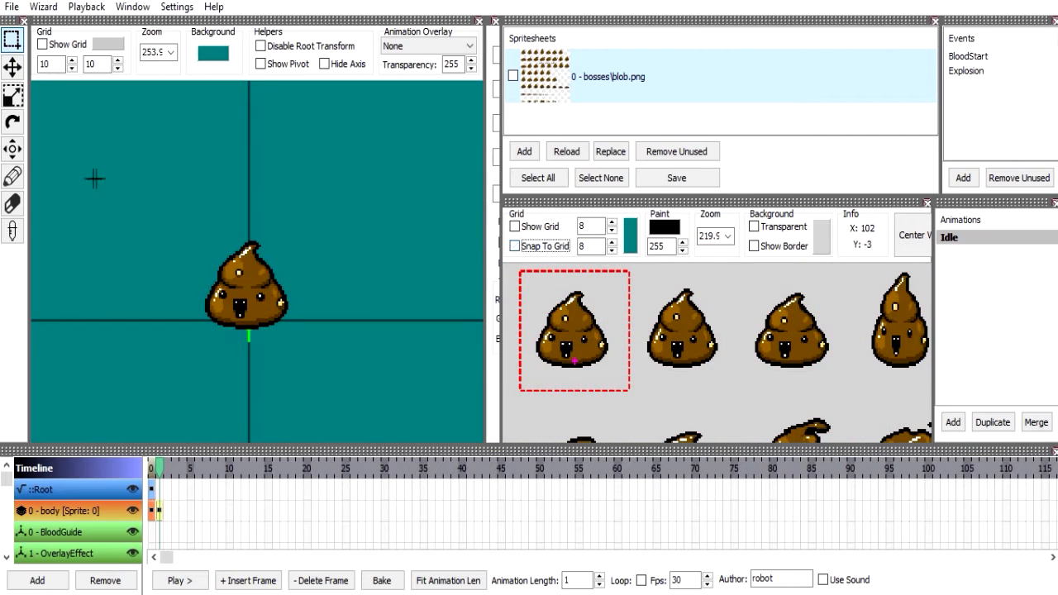
pyautogui.click(15, 153)
pyautogui.moveTo(748, 323)
pyautogui.mouseDown()
pyautogui.moveTo(668, 295)
pyautogui.moveTo(739, 325)
pyautogui.mouseUp()
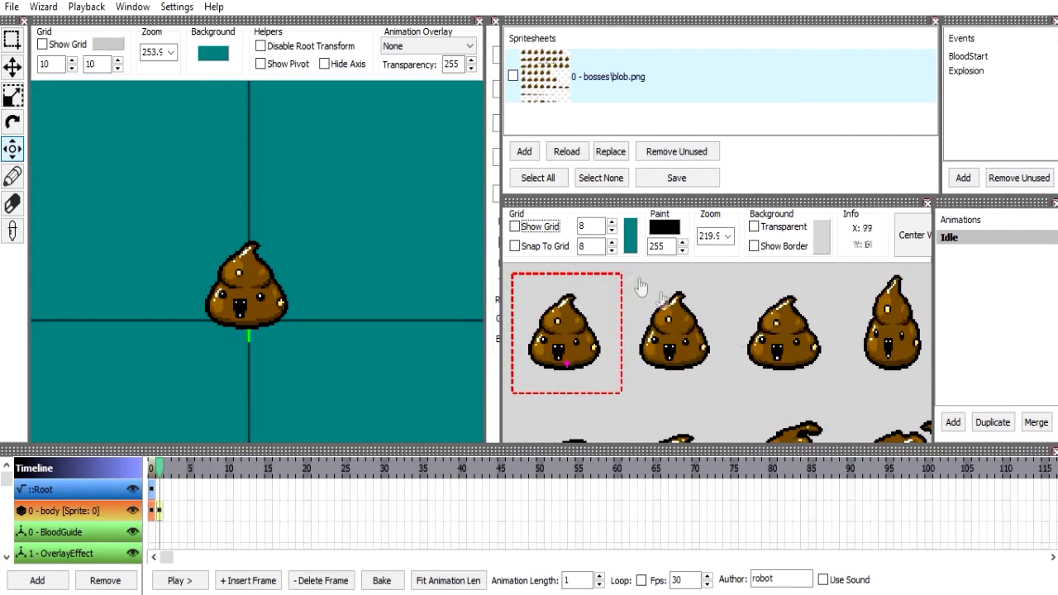
# Open the color choices for the spritesheet grid and close them without picking a color.
pyautogui.click(628, 242)
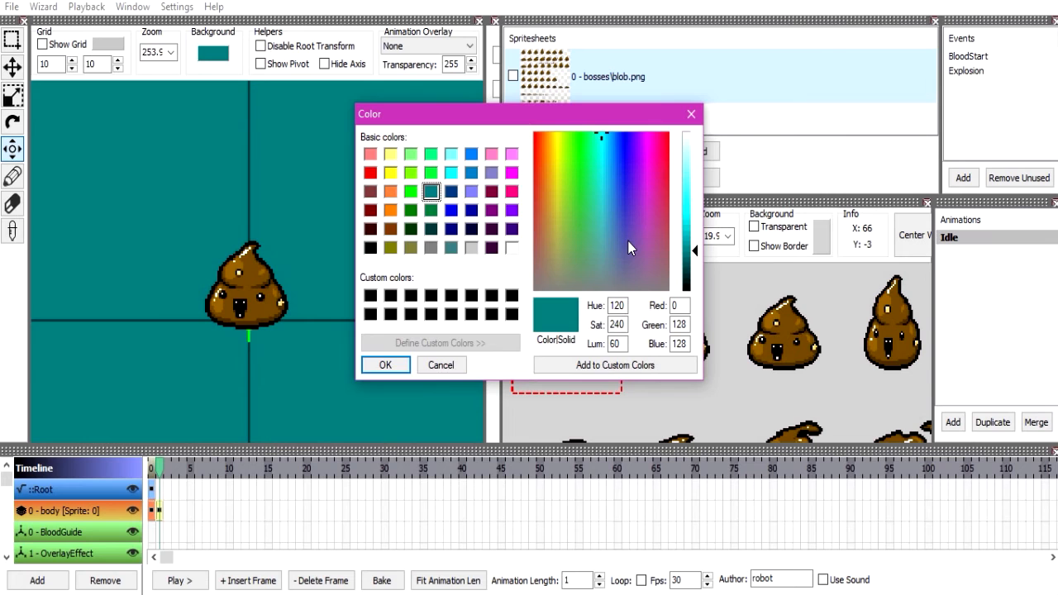
pyautogui.click(689, 113)
pyautogui.scroll(-2, 666, 307)
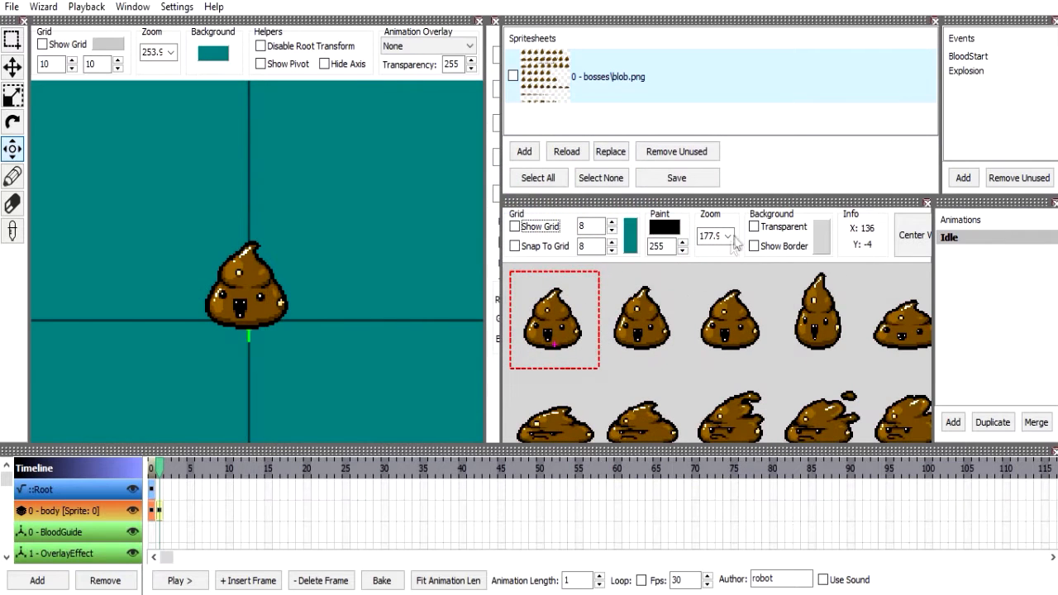
# Toggle the spritesheet's transparent background on and off, and show the border around the spritesheet.
pyautogui.click(754, 226)
pyautogui.click(769, 227)
pyautogui.click(771, 246)
pyautogui.click(772, 249)
pyautogui.click(772, 249)
pyautogui.moveTo(655, 315); pyautogui.dragTo(749, 369)
pyautogui.scroll(1, 748, 368)
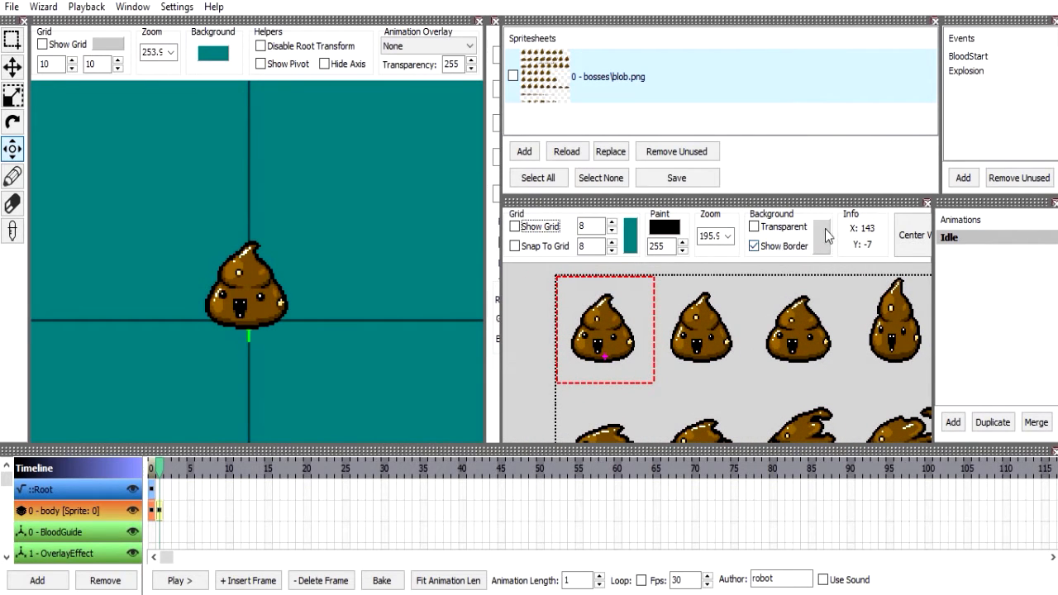
pyautogui.scroll(1, 780, 253)
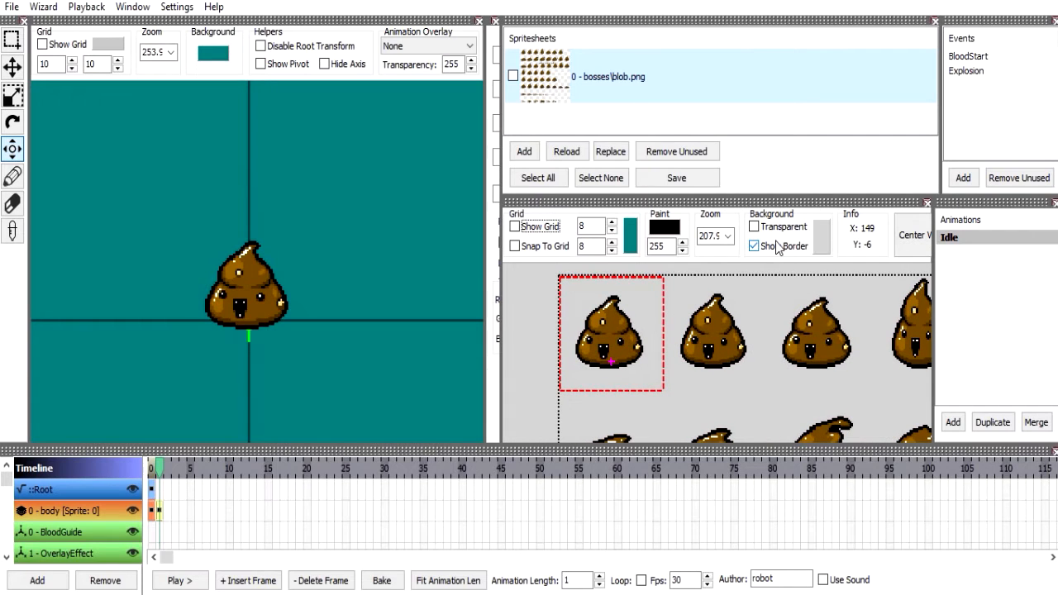
# Switch the spritesheet editor's transparent background on and back off.
pyautogui.click(779, 229)
pyautogui.click(777, 229)
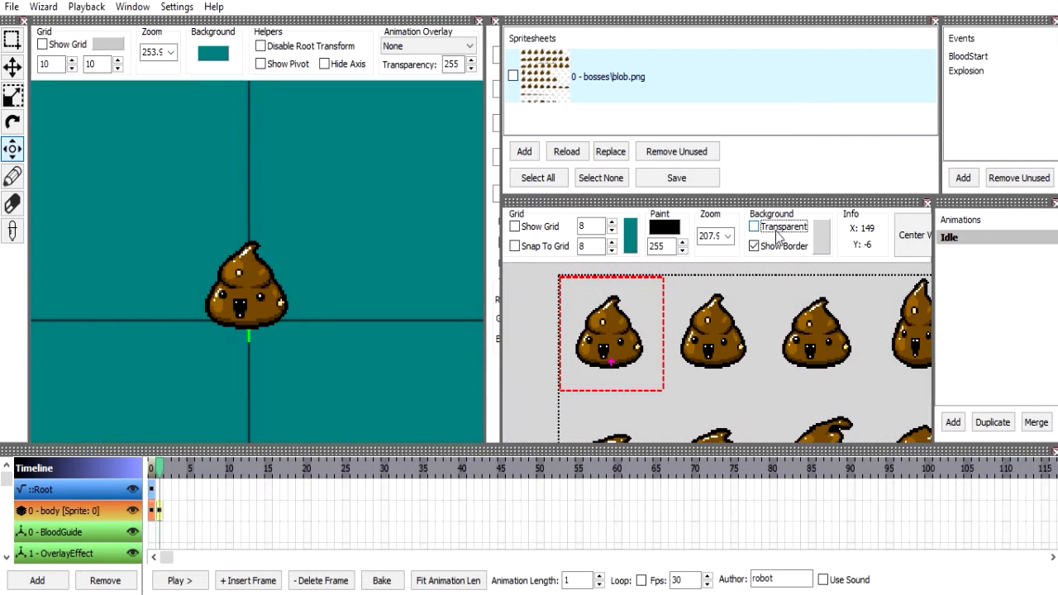
pyautogui.moveTo(718, 357)
pyautogui.mouseDown()
pyautogui.moveTo(684, 344)
pyautogui.moveTo(729, 335)
pyautogui.moveTo(715, 365)
pyautogui.mouseUp()
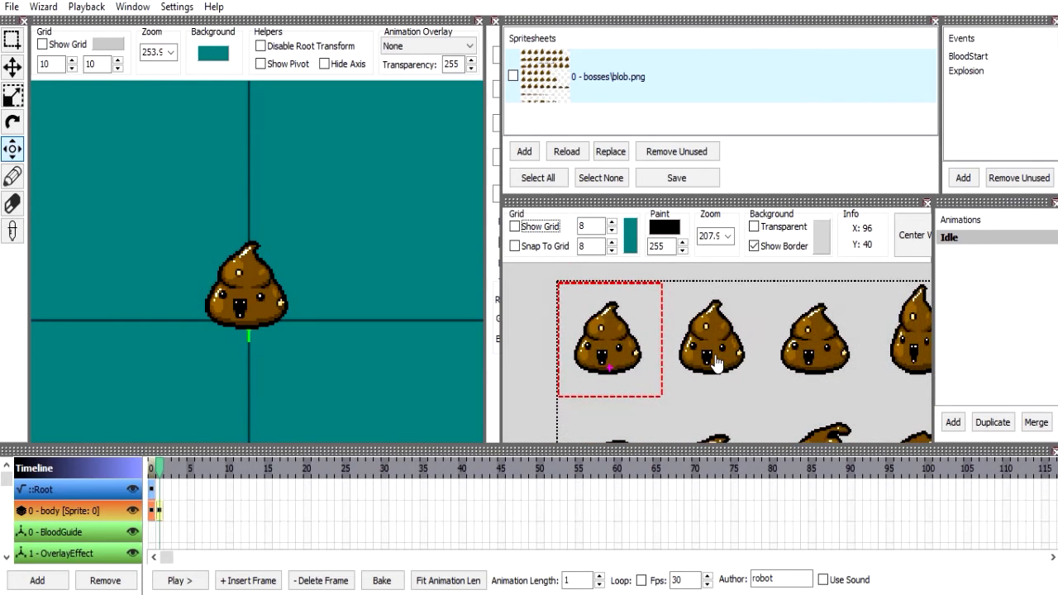
pyautogui.moveTo(775, 330); pyautogui.dragTo(843, 320)
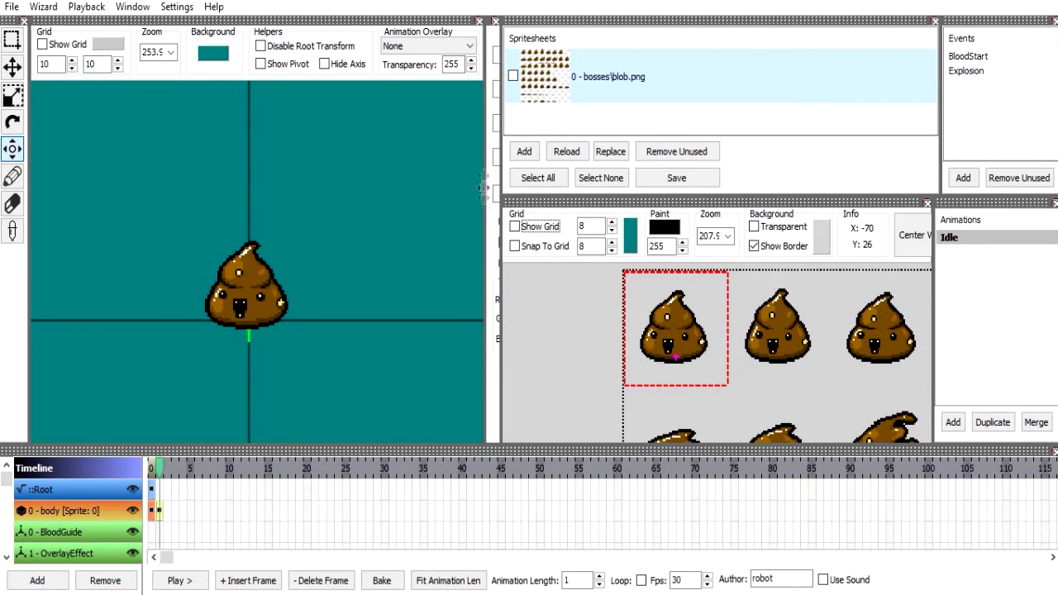
# Widen the spritesheet editor by narrowing the animation view and the frame properties area.
pyautogui.moveTo(501, 132); pyautogui.dragTo(542, 134)
pyautogui.moveTo(758, 317); pyautogui.dragTo(591, 312)
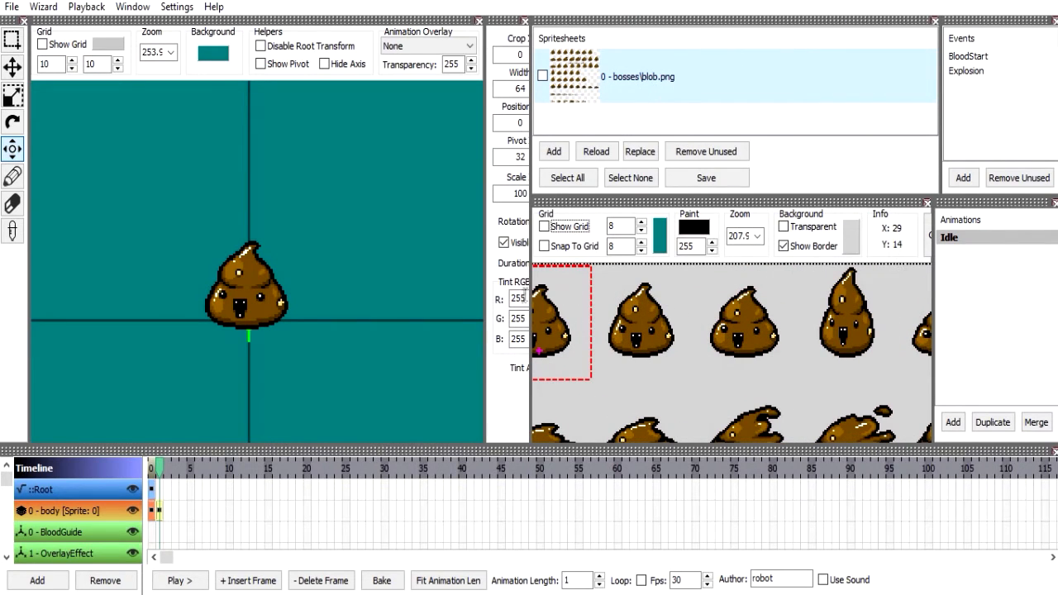
pyautogui.moveTo(526, 296); pyautogui.dragTo(495, 296)
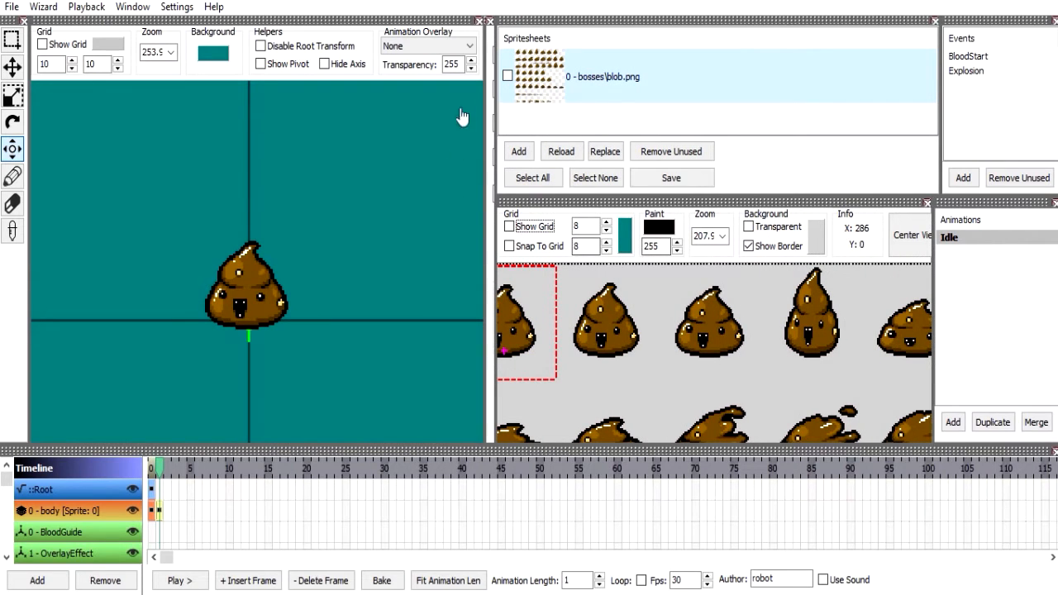
pyautogui.moveTo(402, 72); pyautogui.dragTo(395, 73)
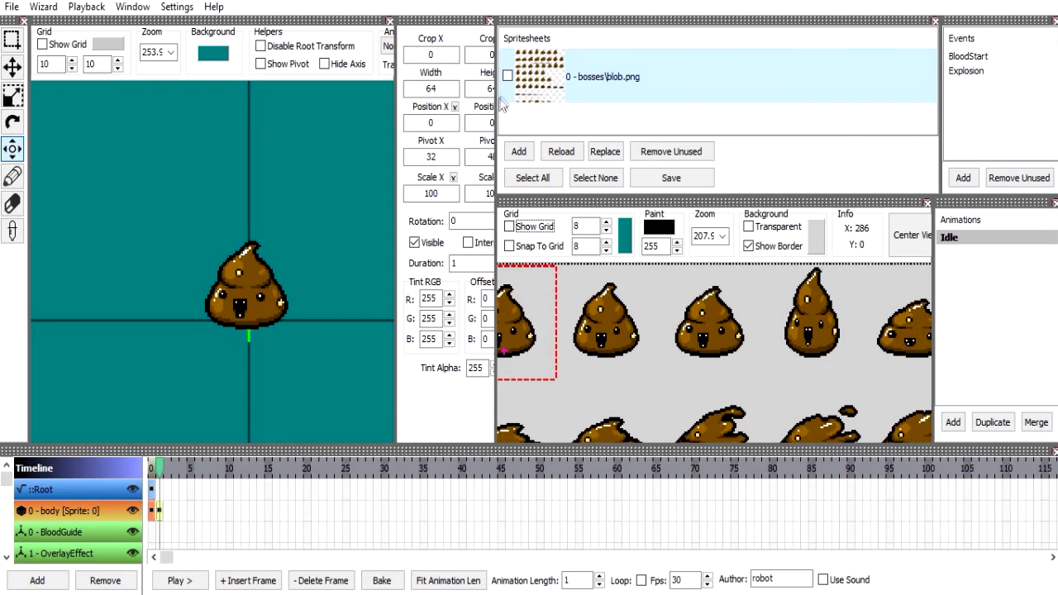
pyautogui.moveTo(475, 106); pyautogui.dragTo(395, 121)
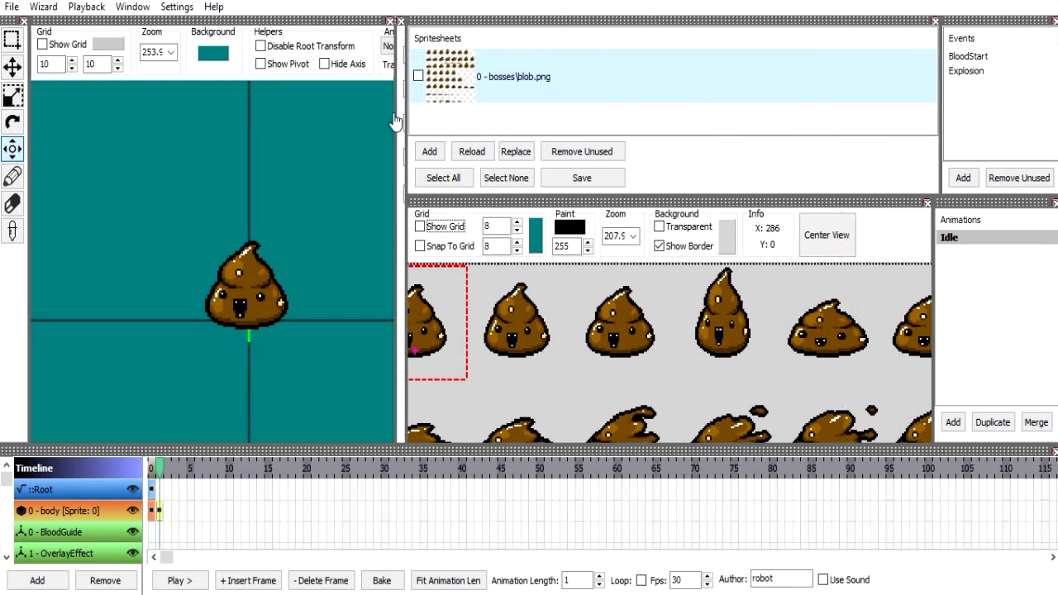
# Center the spritesheet in the editor with Center View, move it away and center it again.
pyautogui.click(834, 235)
pyautogui.scroll(-5, 760, 284)
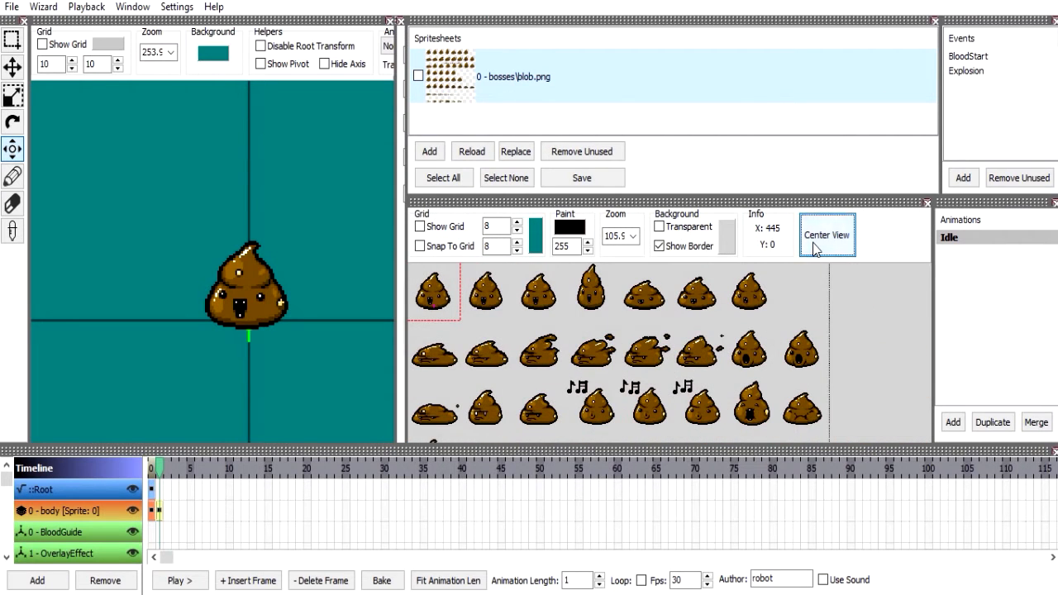
pyautogui.moveTo(777, 332); pyautogui.dragTo(808, 228)
pyautogui.click(834, 241)
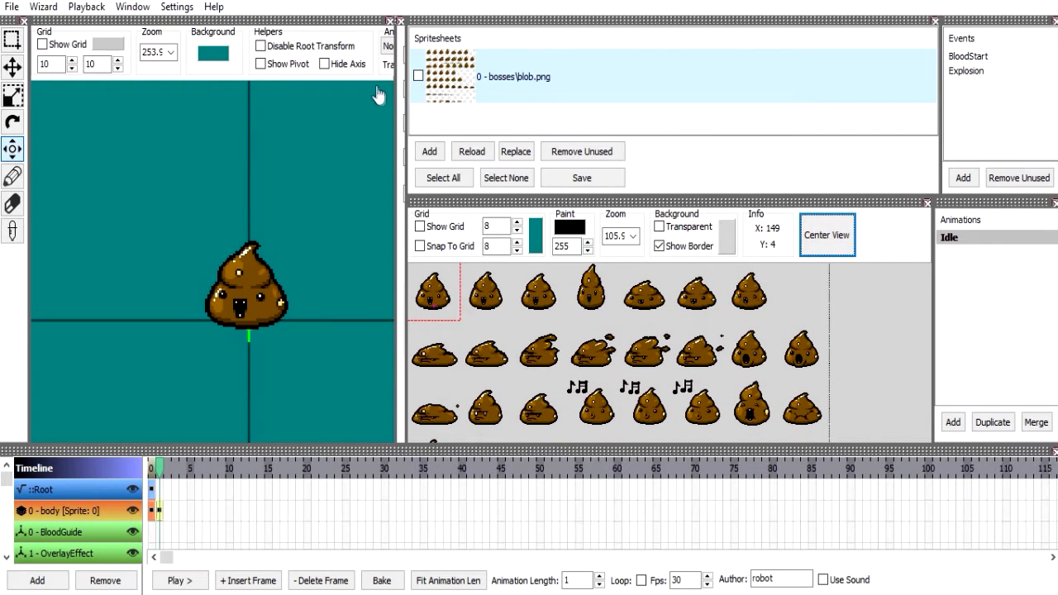
# Set the spritesheet editor's background color to teal (0, 128, 128).
pyautogui.click(725, 244)
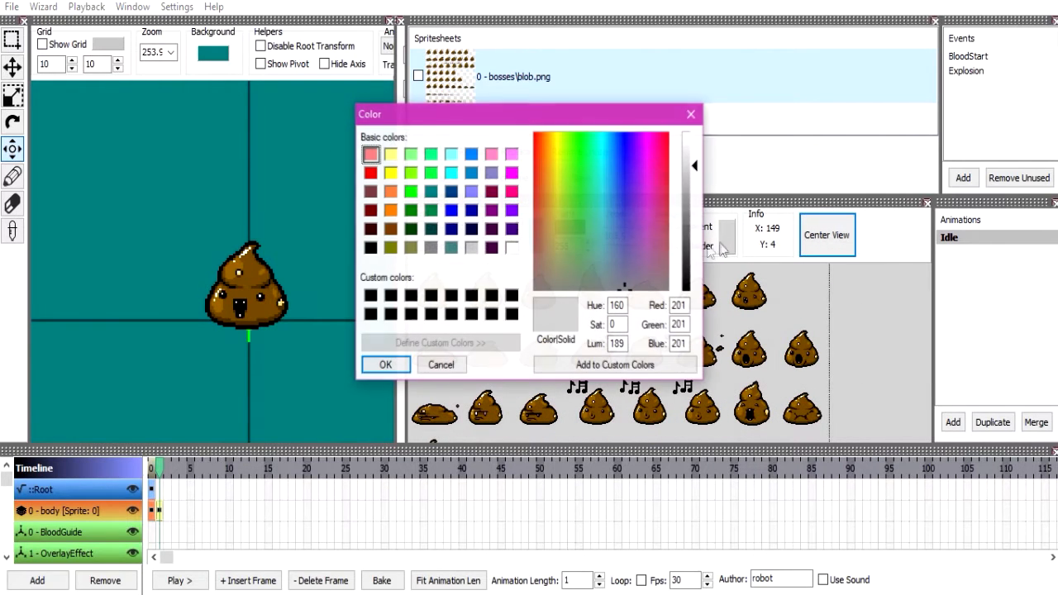
pyautogui.click(430, 195)
pyautogui.click(385, 364)
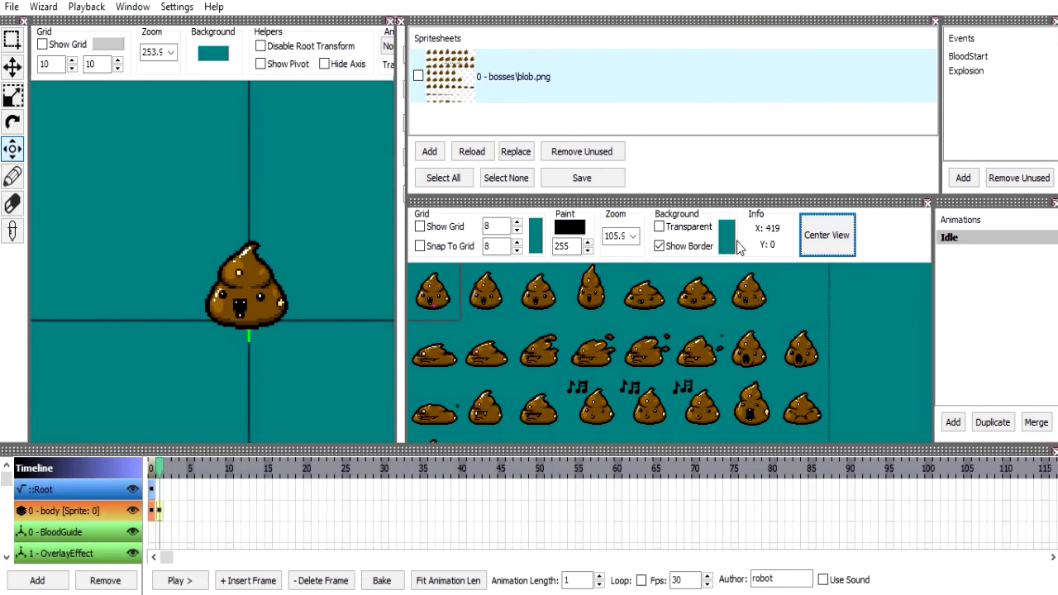
# Try medium gray (128, 128, 128) as the spritesheet editor's background and settle on light gray (192, 192, 192).
pyautogui.click(726, 242)
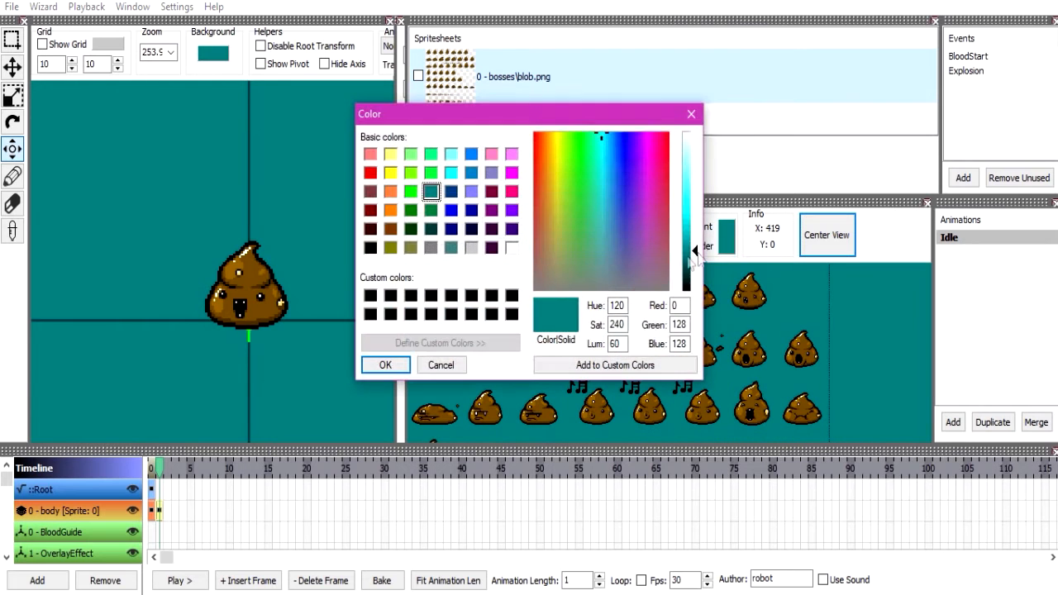
pyautogui.click(470, 249)
pyautogui.click(386, 364)
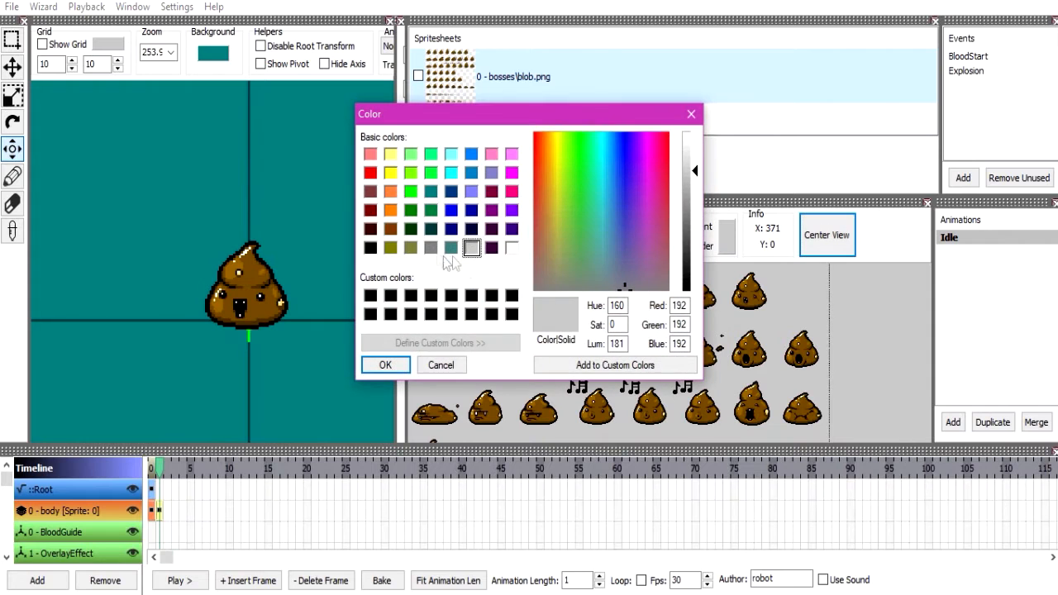
pyautogui.click(431, 248)
pyautogui.click(396, 362)
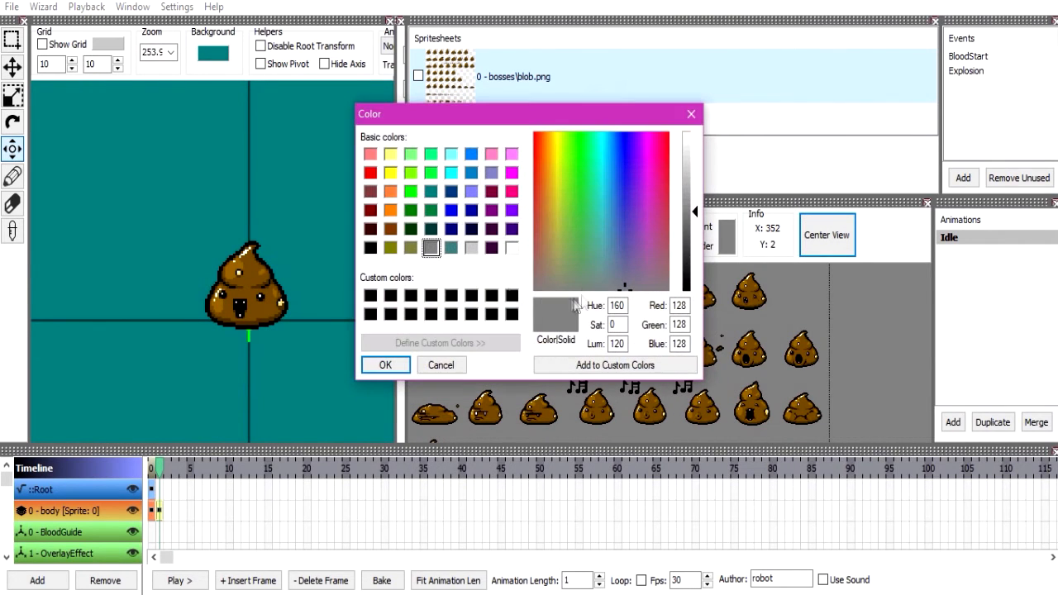
pyautogui.click(472, 248)
pyautogui.click(386, 365)
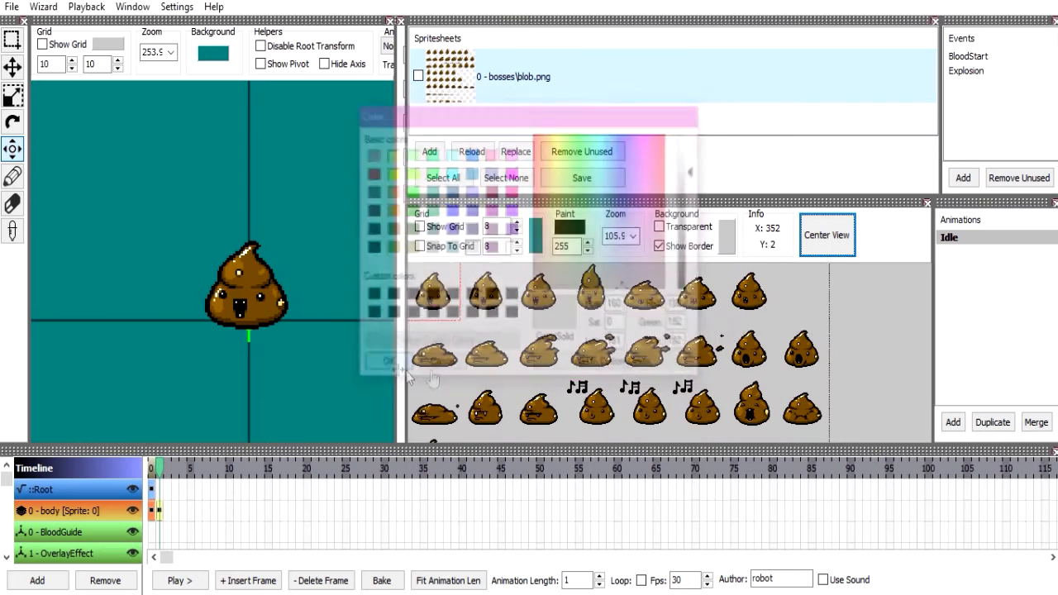
# Turn the transparent spritesheet background on and off once more.
pyautogui.moveTo(748, 331); pyautogui.dragTo(690, 370)
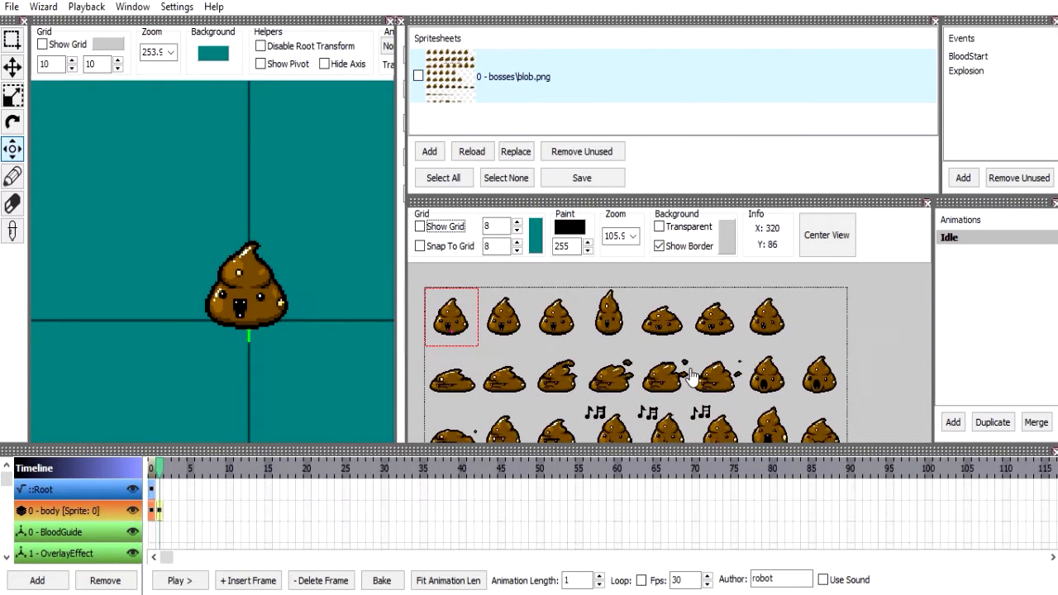
pyautogui.click(666, 226)
pyautogui.click(666, 225)
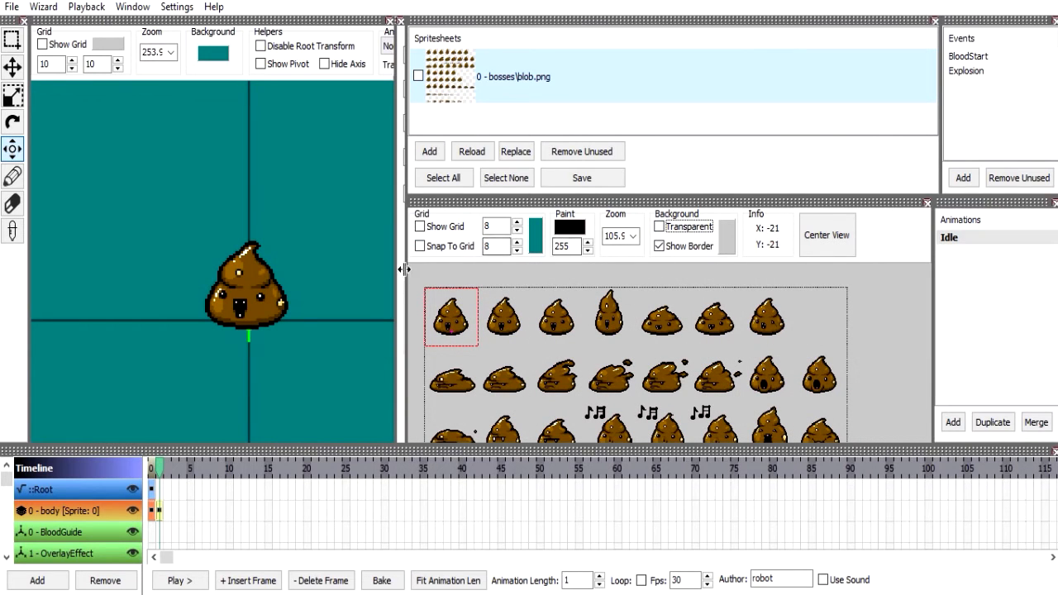
# Widen the animation view and fit the frame properties area to its fields by narrowing the spritesheet editor.
pyautogui.moveTo(612, 270); pyautogui.dragTo(707, 263)
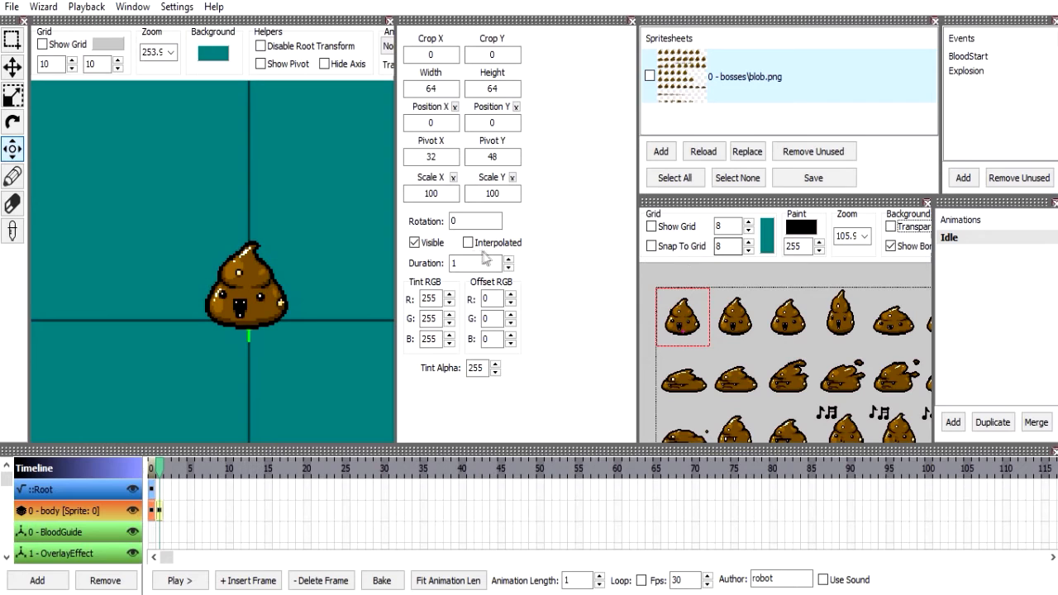
pyautogui.moveTo(395, 252); pyautogui.dragTo(483, 254)
pyautogui.moveTo(637, 248); pyautogui.dragTo(612, 250)
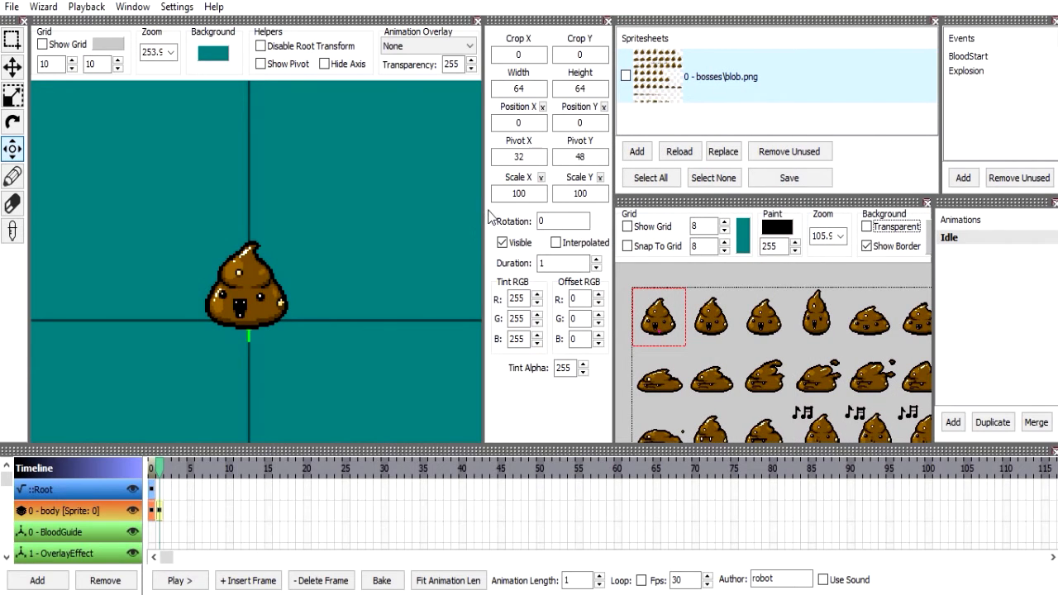
# Narrow the animation view and widen the Spritesheets panel and spritesheet editor, keeping the frame properties area fitted to its fields.
pyautogui.moveTo(483, 210); pyautogui.dragTo(461, 215)
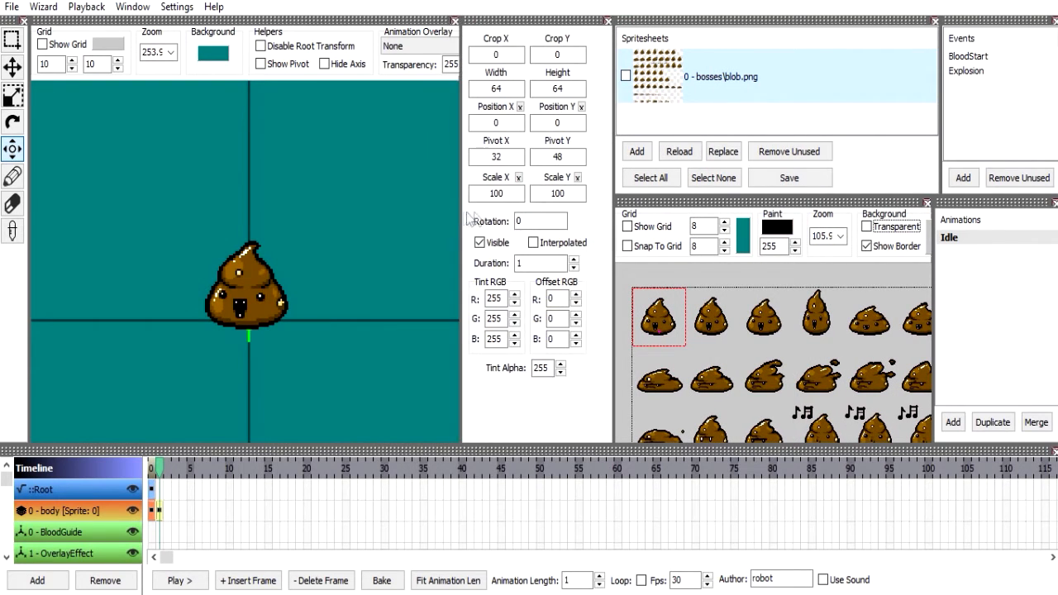
pyautogui.moveTo(614, 260); pyautogui.dragTo(593, 260)
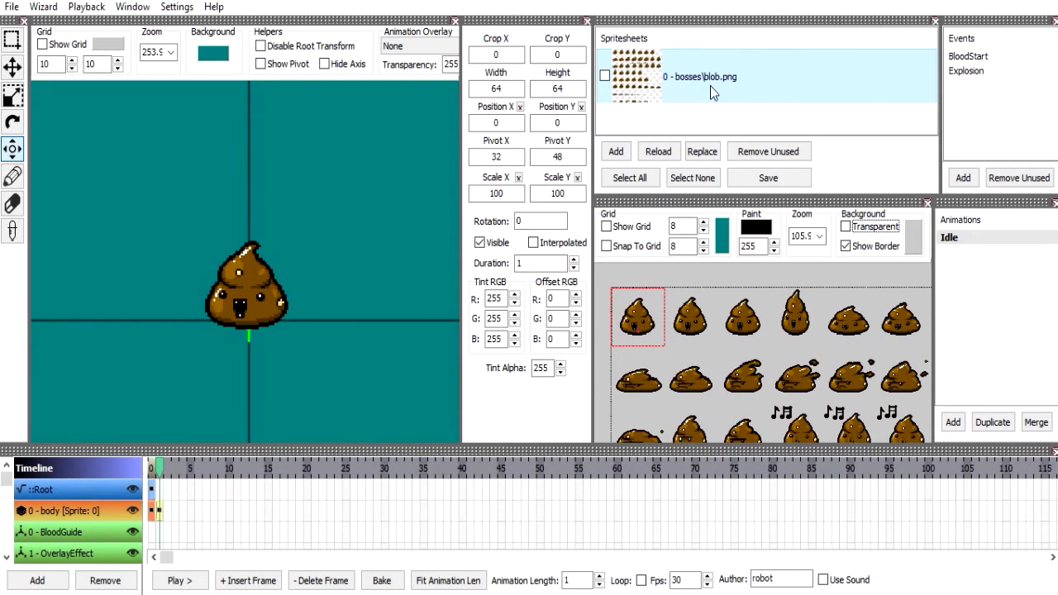
# Add keepsake.berserker_brew.png from BloodAndMagic's resources\gfx\items\keepsakes folder as a second spritesheet.
pyautogui.click(621, 154)
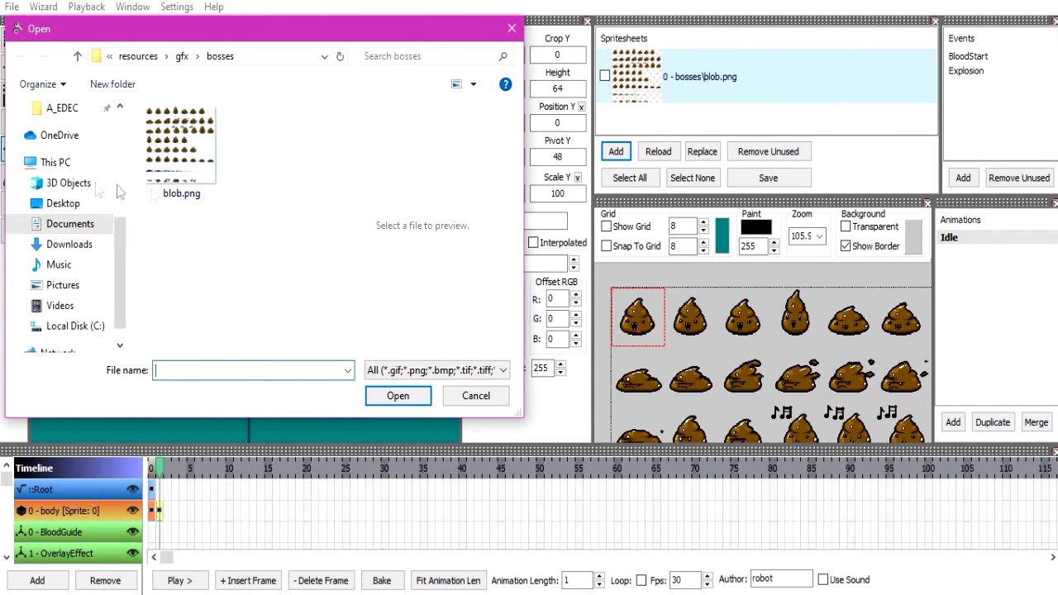
pyautogui.scroll(2, 67, 186)
pyautogui.scroll(2, 68, 187)
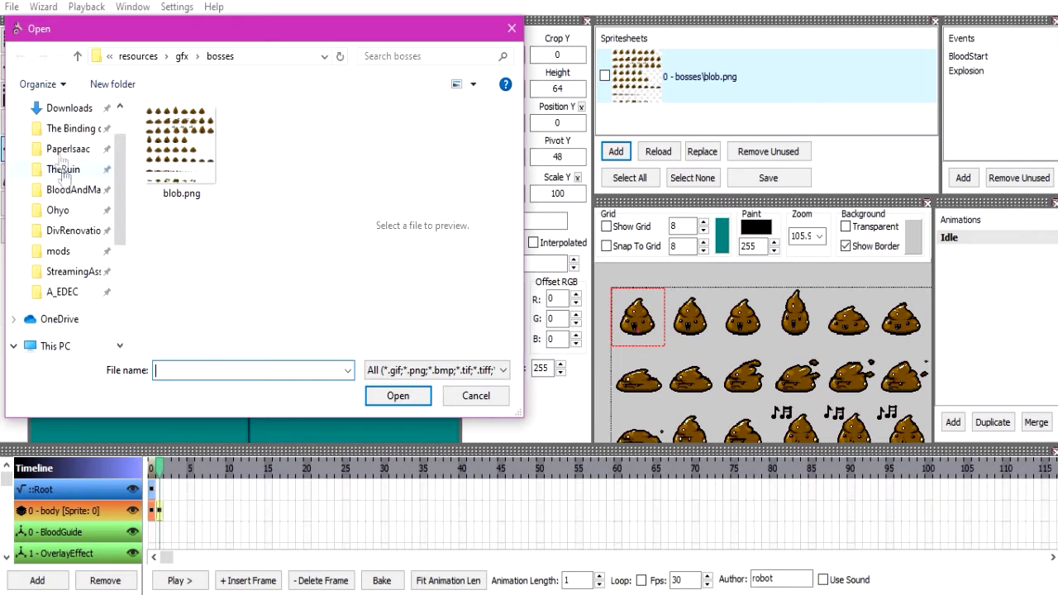
pyautogui.click(67, 191)
pyautogui.click(182, 190)
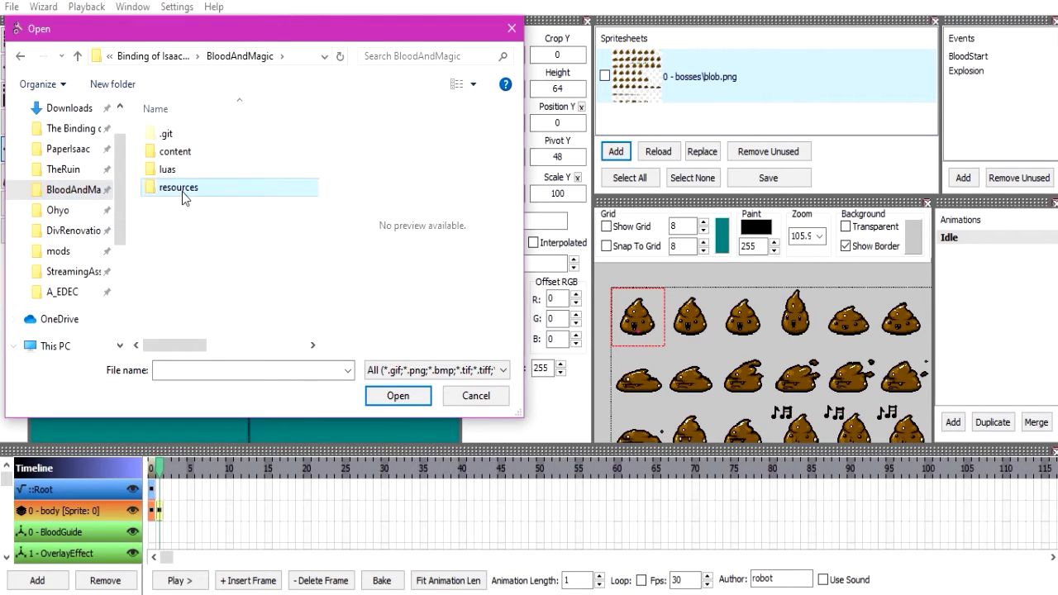
pyautogui.doubleClick(184, 188)
pyautogui.doubleClick(196, 145)
pyautogui.doubleClick(208, 139)
pyautogui.doubleClick(208, 139)
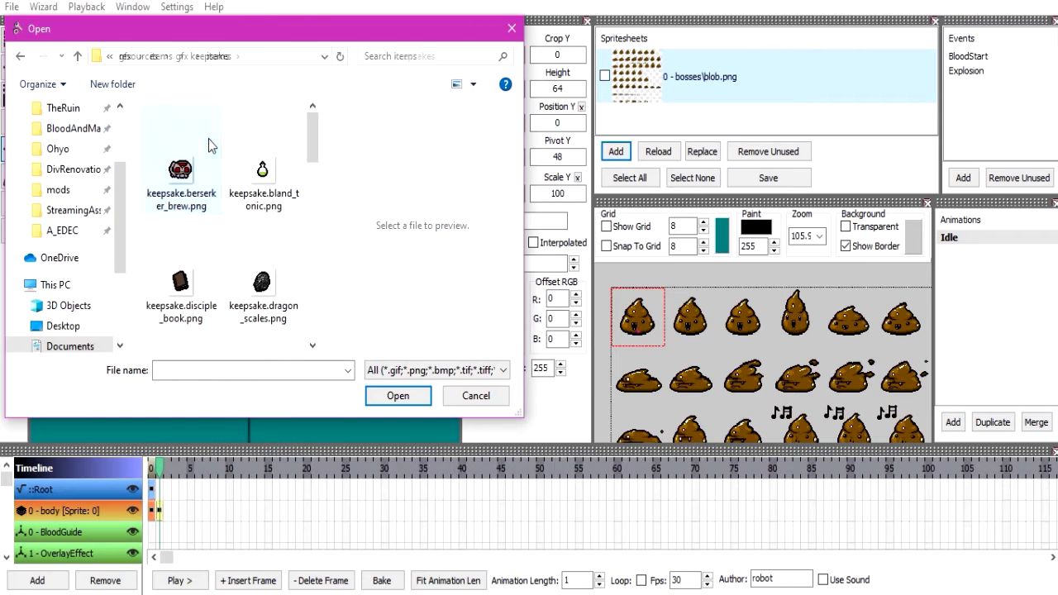
pyautogui.doubleClick(208, 139)
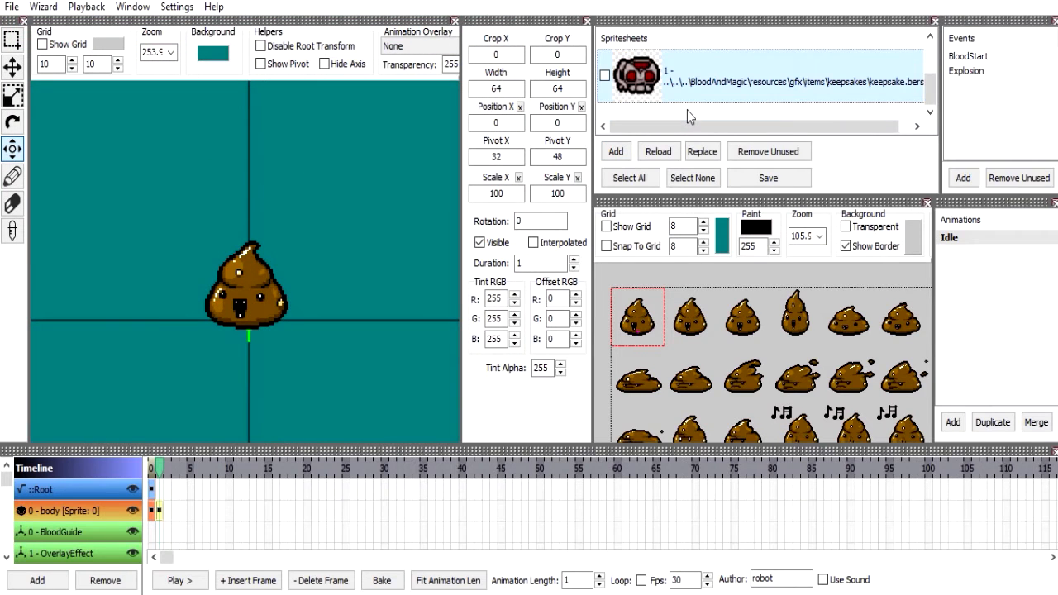
# Remove the unused spritesheets from the spritesheet list.
pyautogui.scroll(1, 693, 98)
pyautogui.scroll(-1, 699, 87)
pyautogui.click(763, 153)
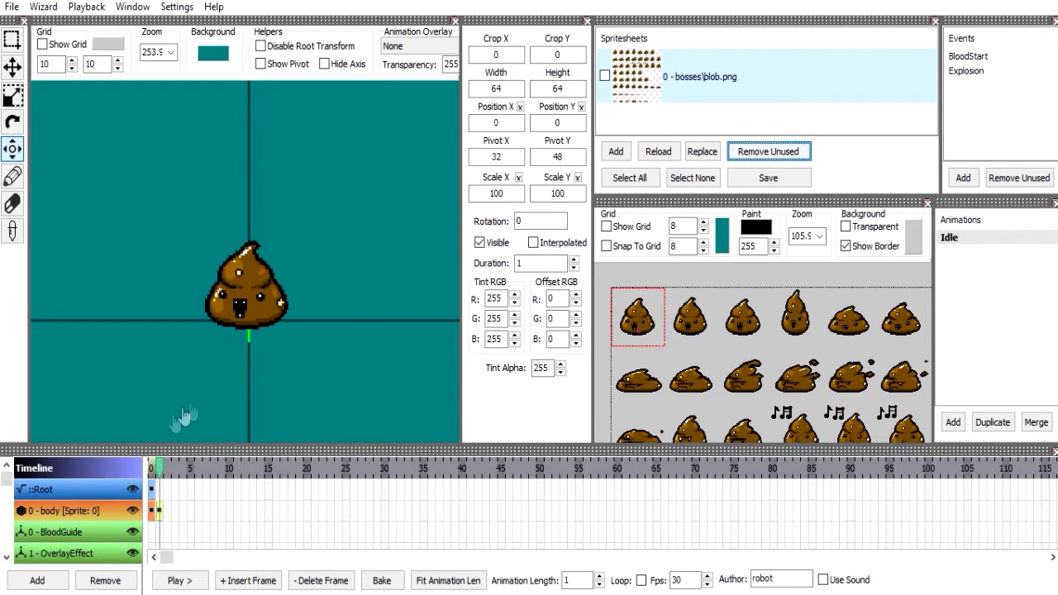
# Try selecting and deselecting all spritesheets, and start saving the spritesheets but decline to overwrite the existing images.
pyautogui.click(637, 179)
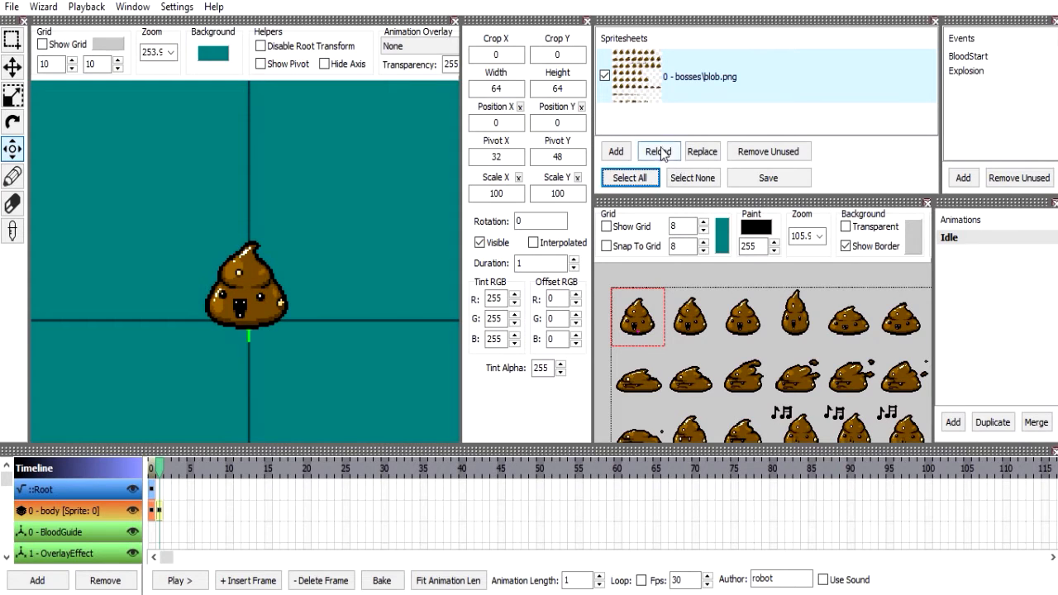
pyautogui.click(605, 76)
pyautogui.click(695, 180)
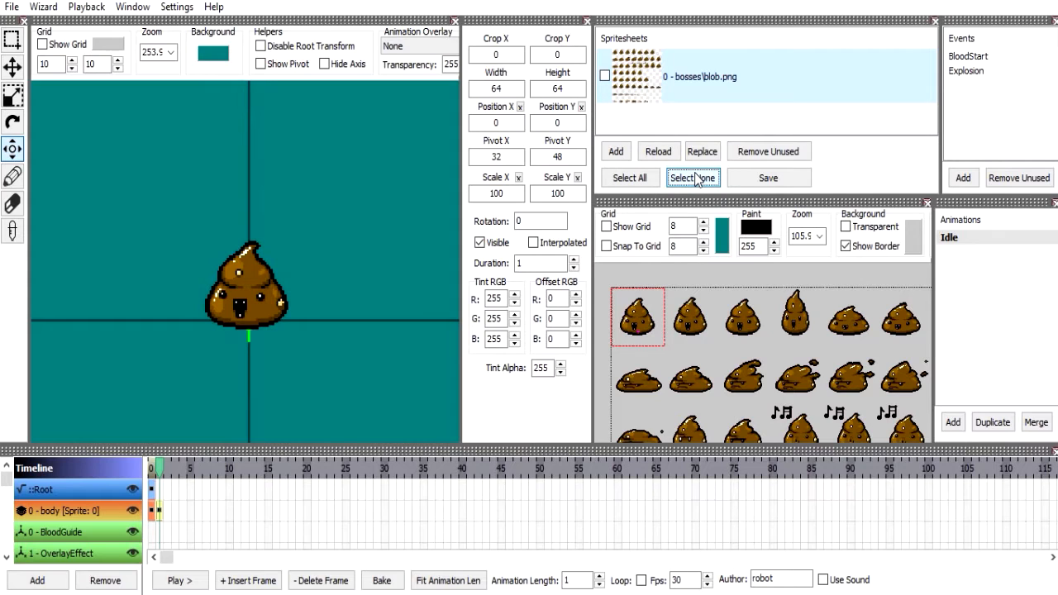
pyautogui.click(757, 181)
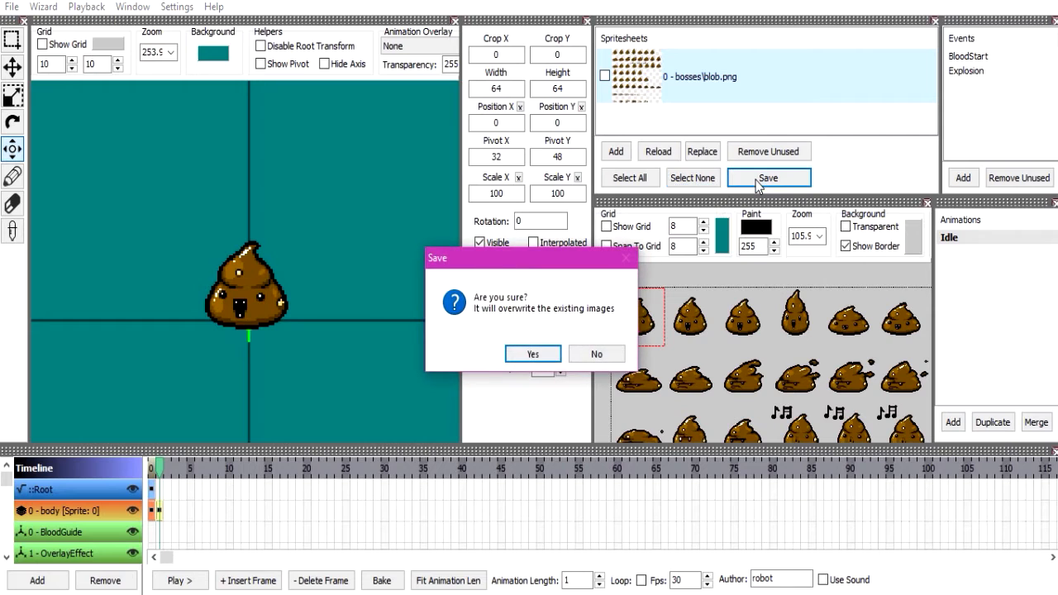
pyautogui.click(616, 354)
# Scribble freehand black pencil lines across the blob sprites in the spritesheet editor and undo them.
pyautogui.click(16, 185)
pyautogui.moveTo(728, 344)
pyautogui.mouseDown()
pyautogui.moveTo(612, 409)
pyautogui.moveTo(841, 333)
pyautogui.mouseUp()
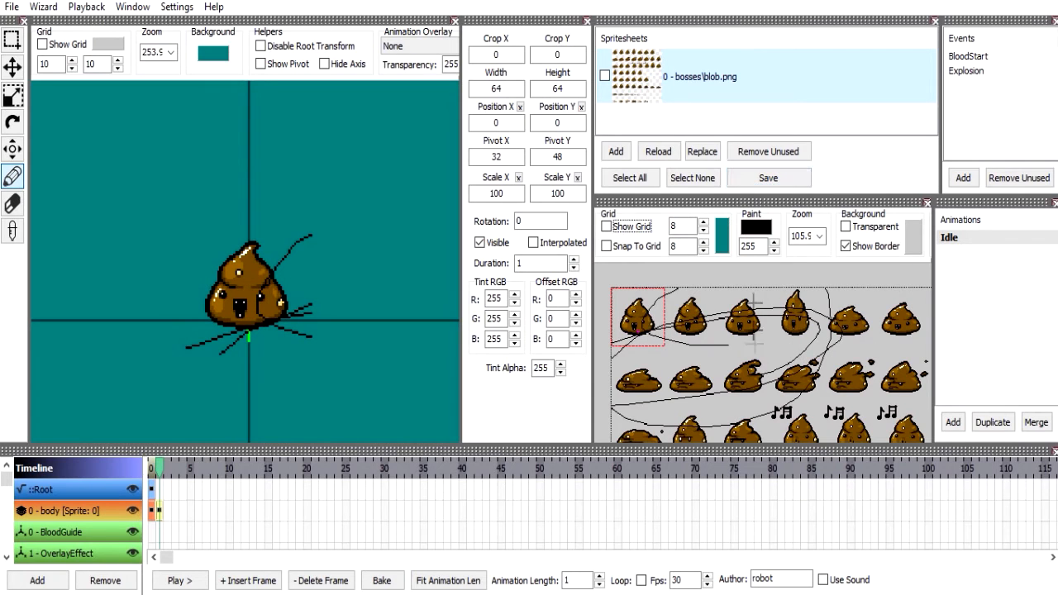
pyautogui.hotkey('ctrl', 'z')
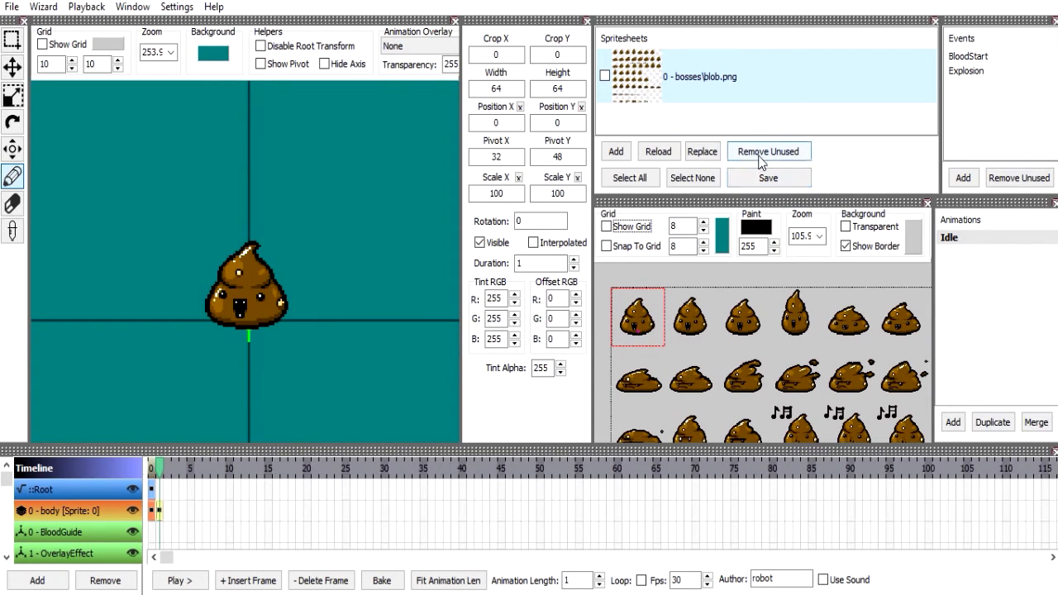
# Pick keepsake.berserker_brew.png as the replacement for the bosses\blob.png spritesheet and cancel the replacement.
pyautogui.click(696, 78)
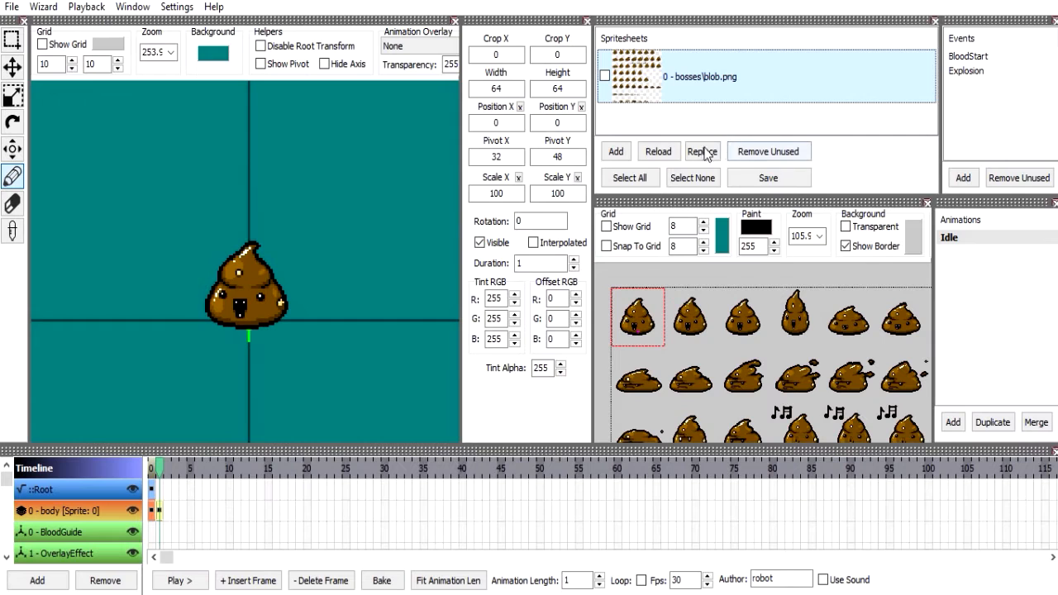
pyautogui.click(699, 153)
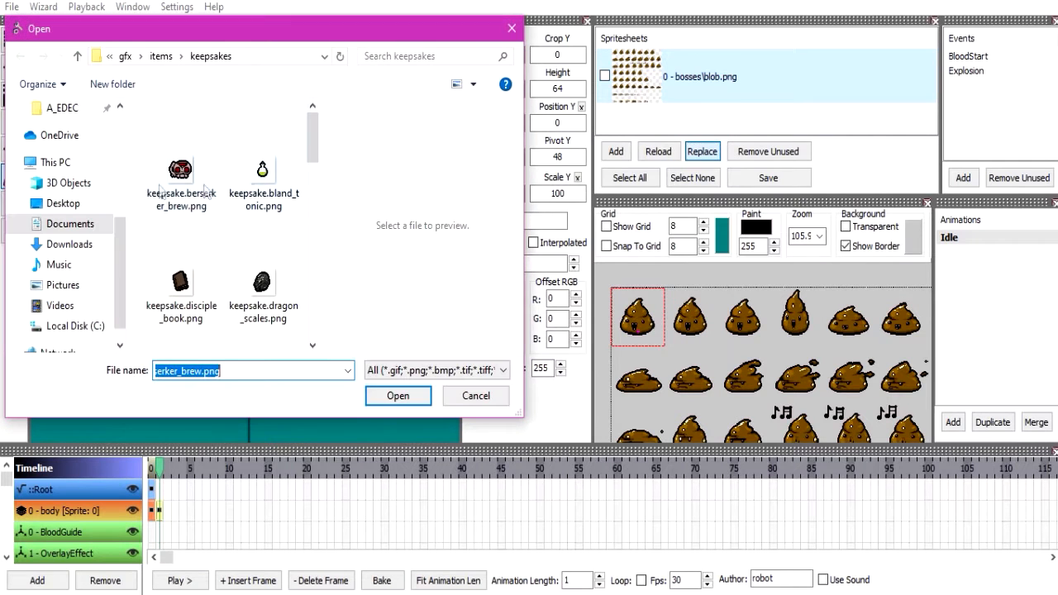
pyautogui.click(166, 186)
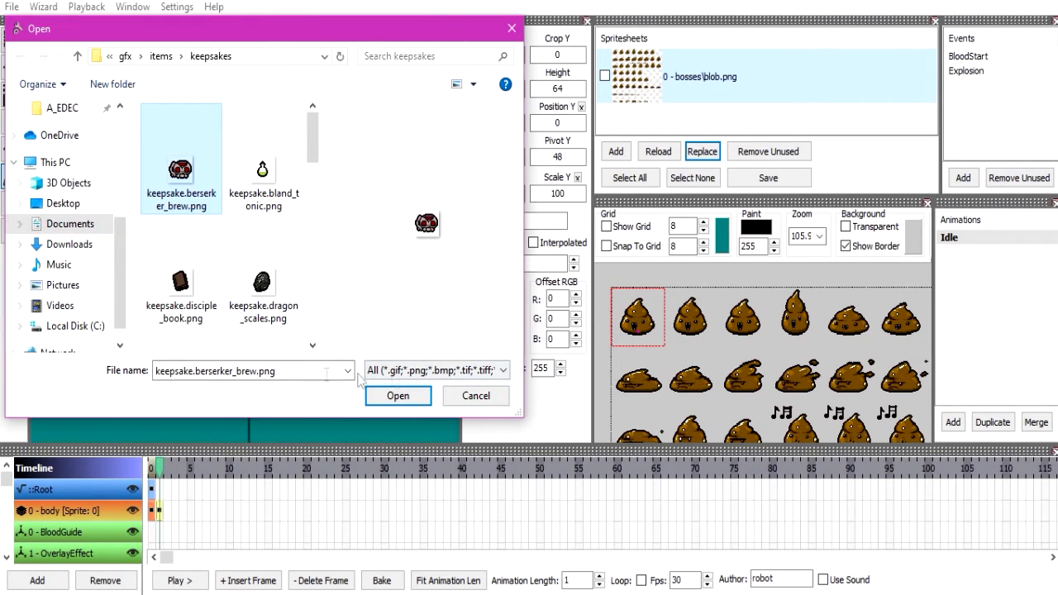
pyautogui.click(493, 392)
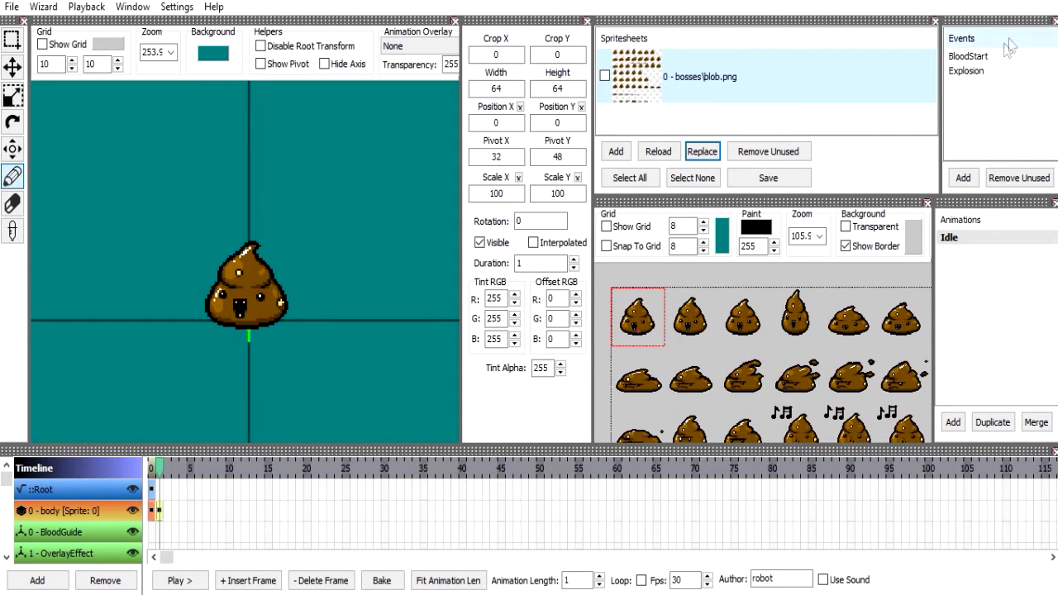
# Insert a BloodStart trigger at frame 1 of the Triggers track.
pyautogui.click(232, 529)
pyautogui.scroll(-3, 175, 532)
pyautogui.click(164, 540)
pyautogui.click(246, 580)
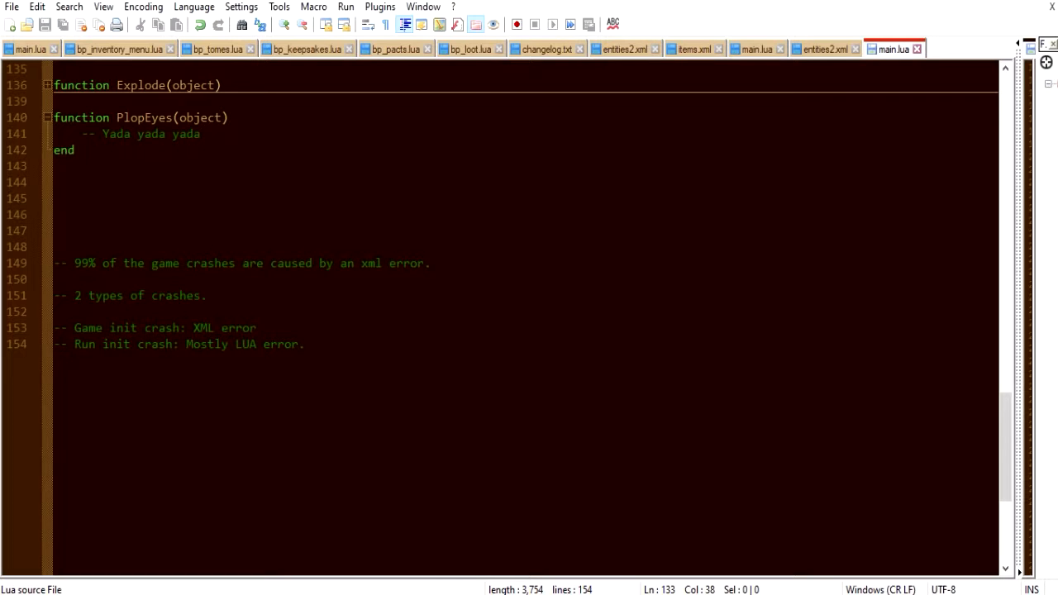
# Switch to main.lua in the code editor and write an empty if block on line 144 checking Sprite():IsEventTriggered("Event name").
pyautogui.click(364, 182)
pyautogui.write('if Sr')
pyautogui.write('rite(')
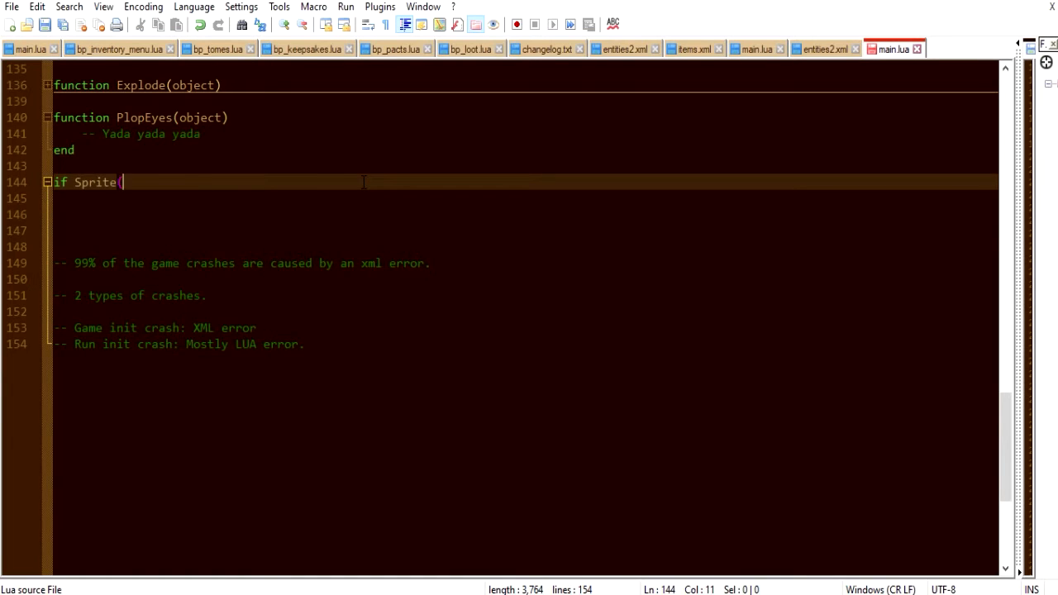
pyautogui.write('):IsEventTr')
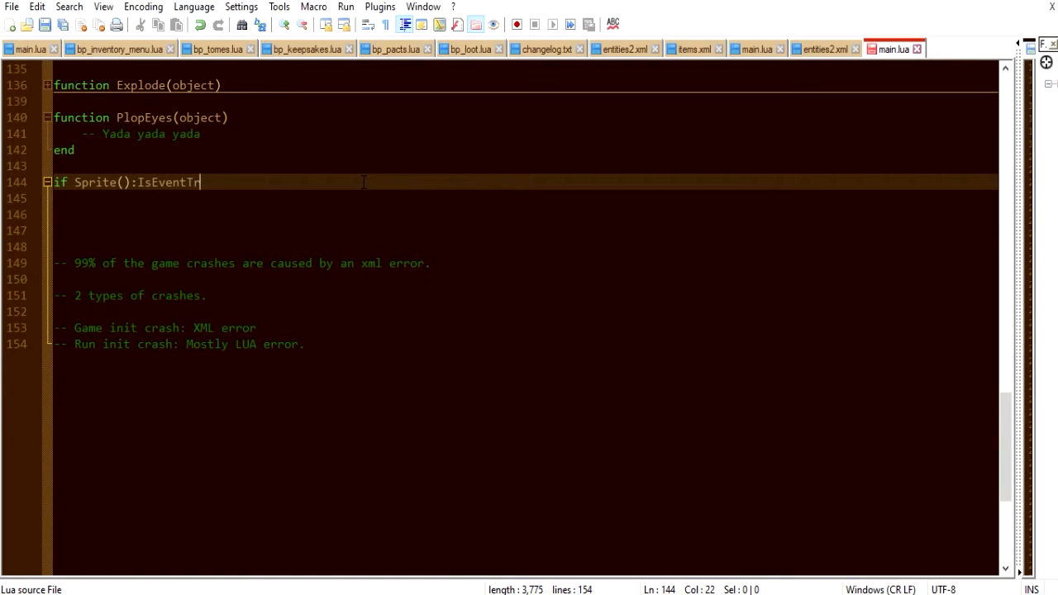
pyautogui.write('iggered("Event name ") then')
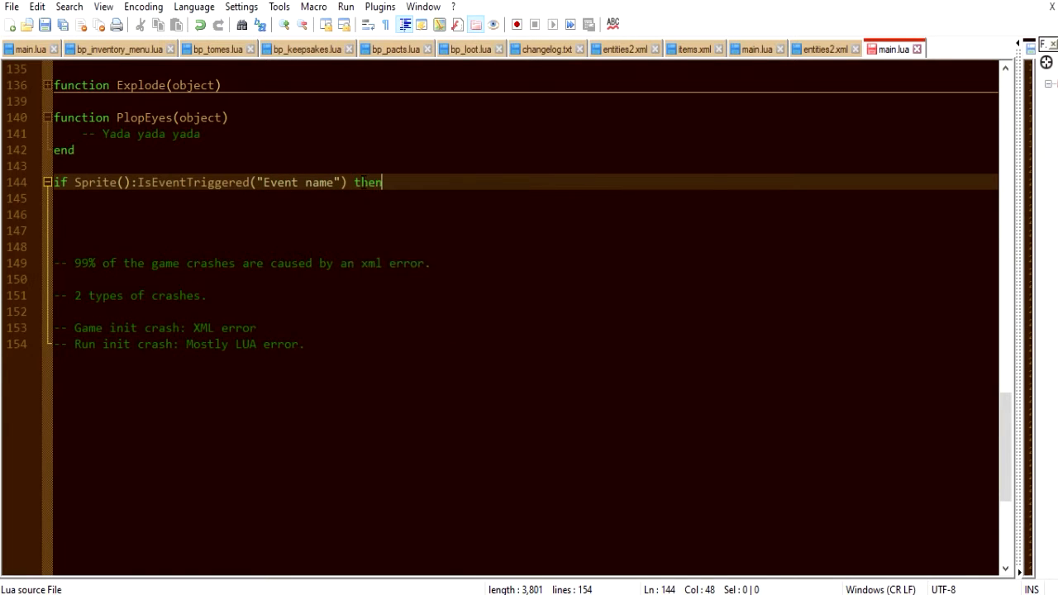
pyautogui.press('Return')
pyautogui.write('end')
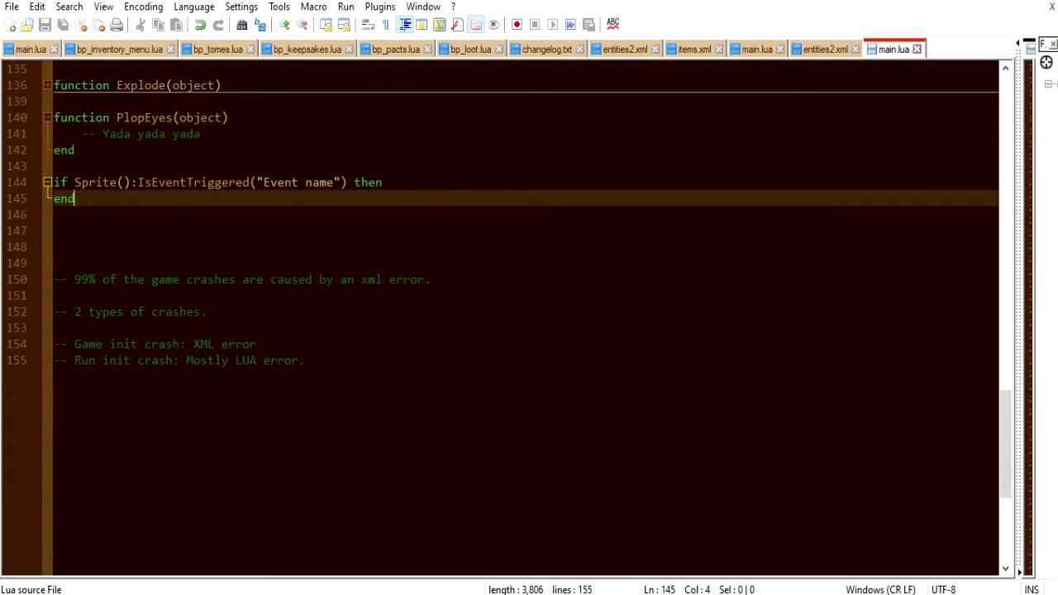
pyautogui.click(456, 178)
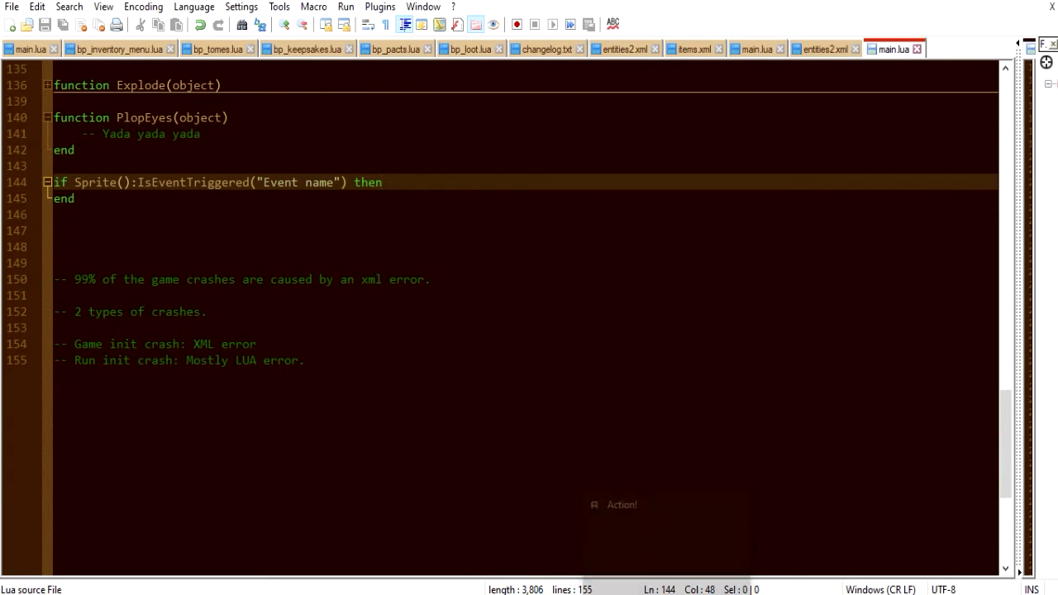
# Switch back to the animation editor and assign the Explosion event to the trigger.
pyautogui.click(688, 594)
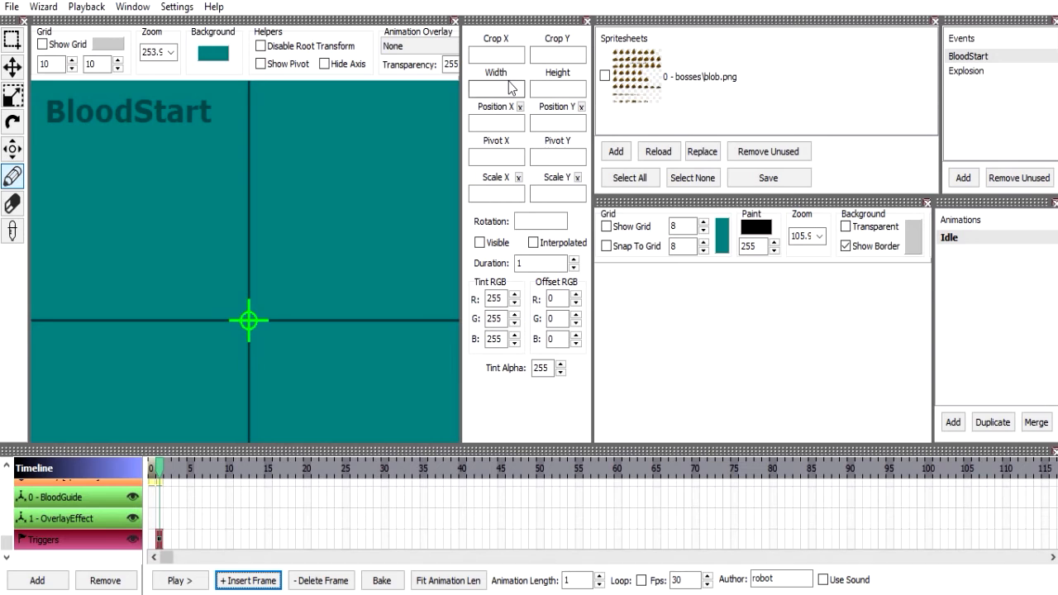
pyautogui.scroll(3, 208, 504)
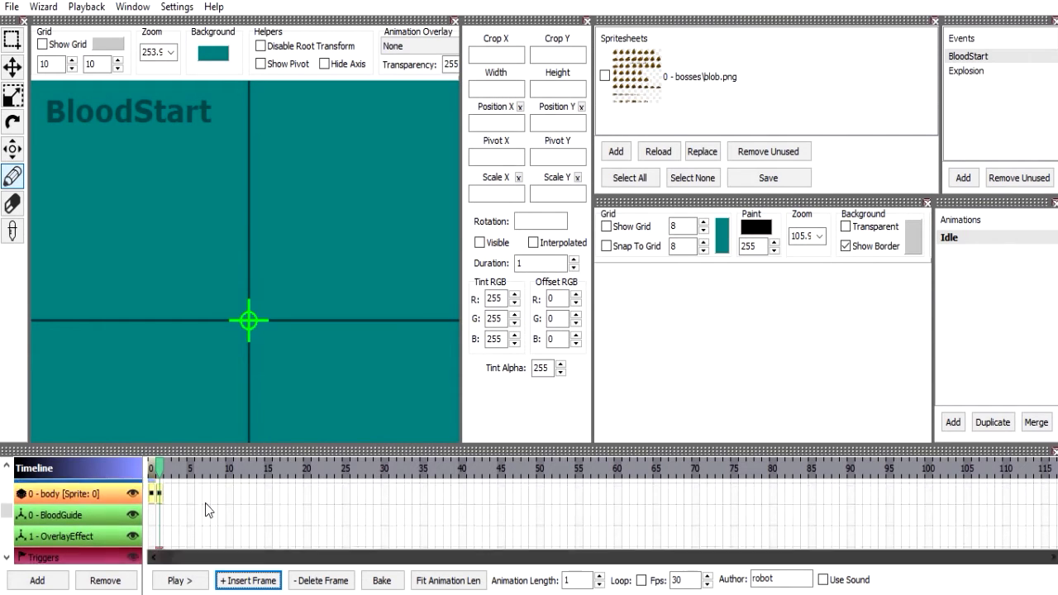
pyautogui.click(974, 75)
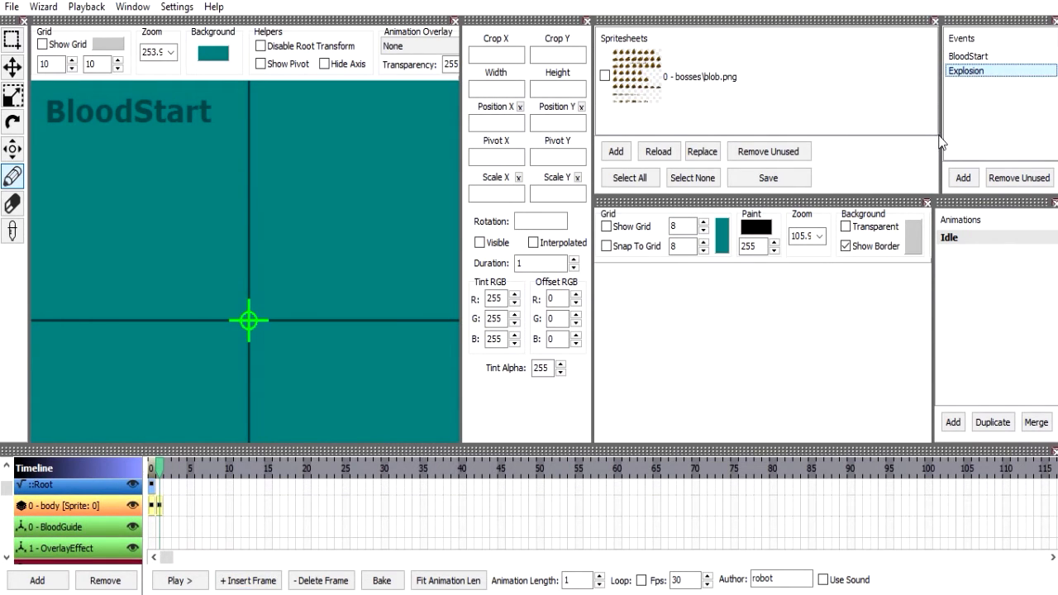
# Adjust the Events panel's width and widen the Animations panel to fit all its commands.
pyautogui.moveTo(942, 133)
pyautogui.mouseDown()
pyautogui.moveTo(829, 141)
pyautogui.moveTo(943, 145)
pyautogui.mouseUp()
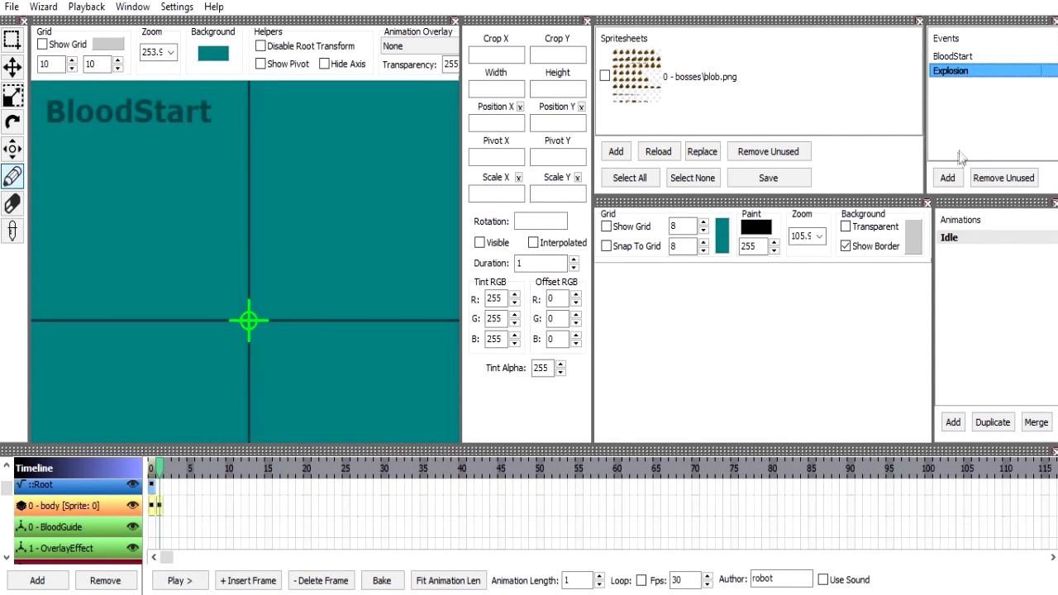
pyautogui.moveTo(937, 224); pyautogui.dragTo(913, 224)
pyautogui.moveTo(925, 160)
pyautogui.mouseDown()
pyautogui.moveTo(978, 160)
pyautogui.moveTo(946, 161)
pyautogui.mouseUp()
pyautogui.moveTo(914, 255); pyautogui.dragTo(845, 254)
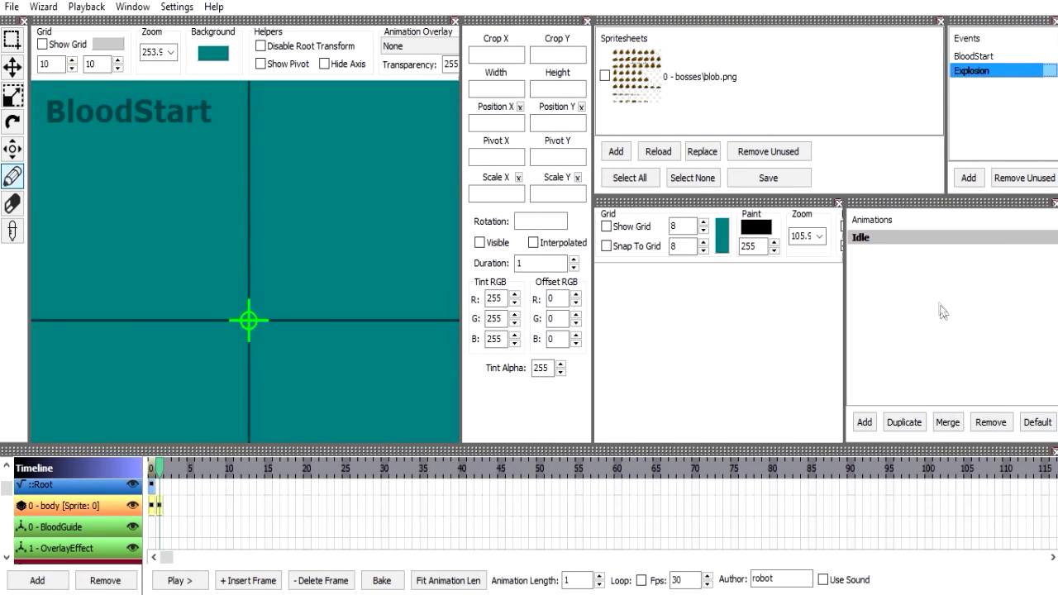
# Add a new animation named anm2 below Idle.
pyautogui.click(868, 238)
pyautogui.click(892, 243)
pyautogui.click(901, 260)
pyautogui.click(896, 260)
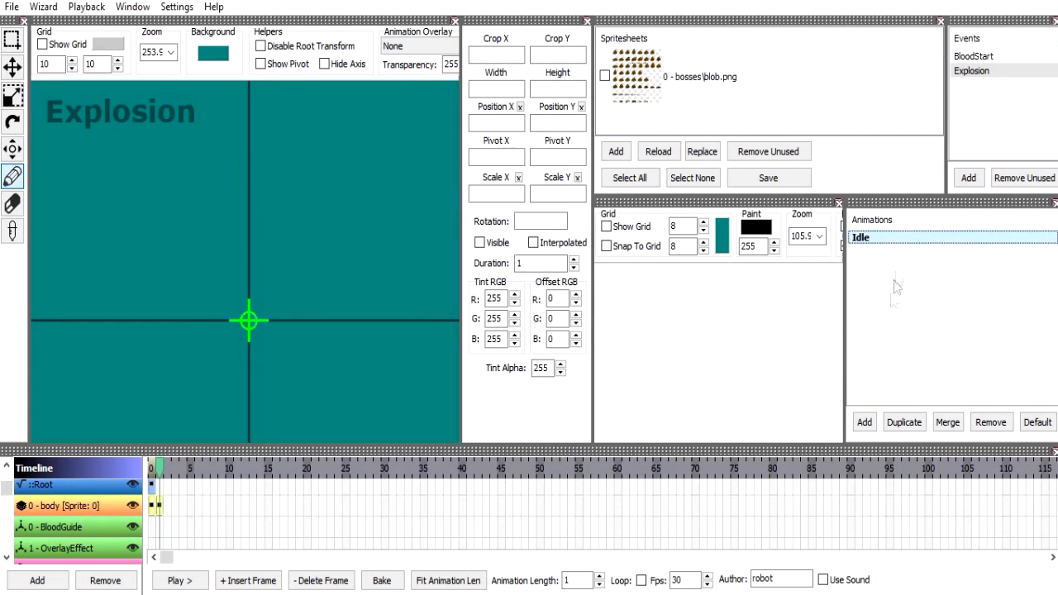
pyautogui.click(866, 423)
pyautogui.write('anm2')
pyautogui.press('Return')
pyautogui.press('Up')
# Create another animation named work below anm2.
pyautogui.click(910, 429)
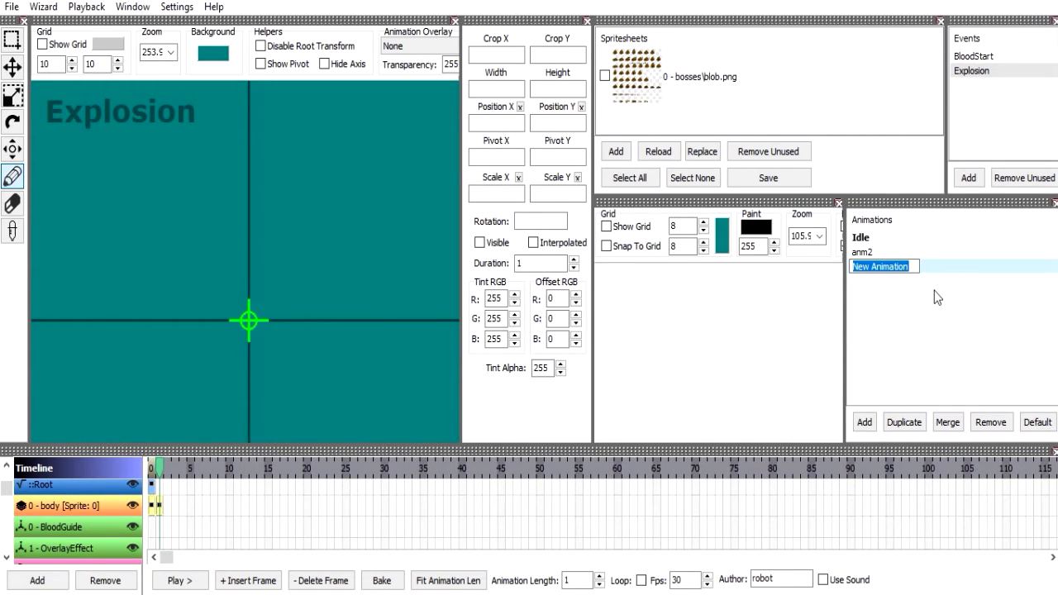
pyautogui.write('Iwork')
pyautogui.press('Return')
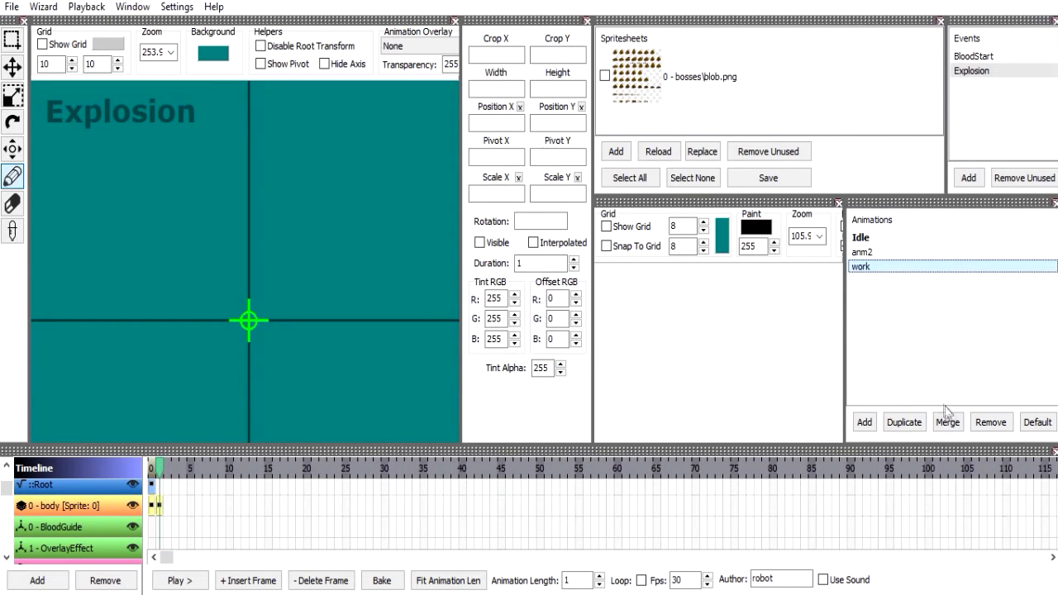
# Select the work animation and open the Animation Merge options for it.
pyautogui.click(895, 252)
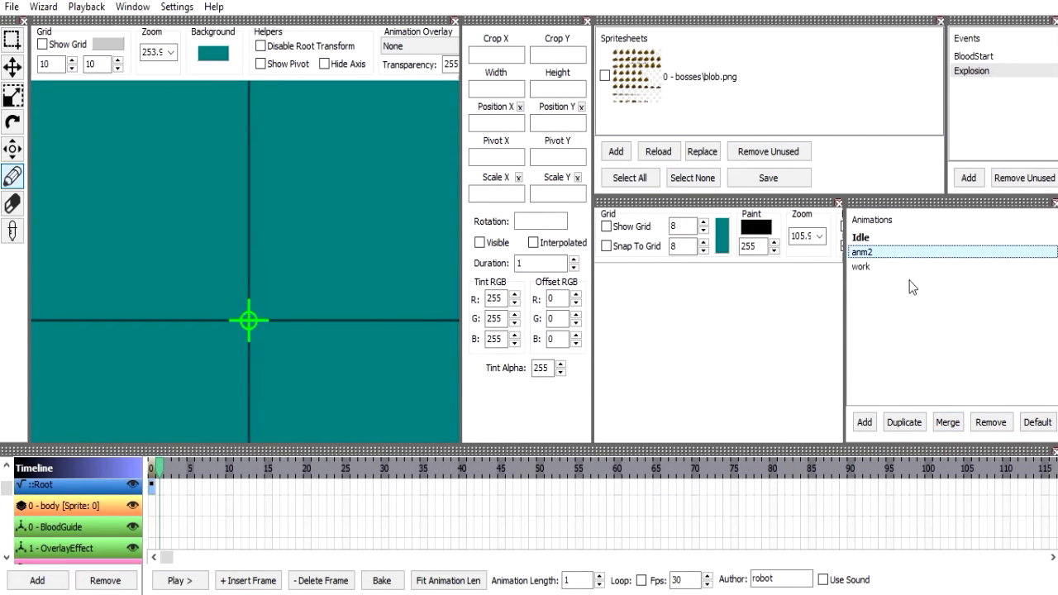
pyautogui.click(901, 266)
pyautogui.click(961, 423)
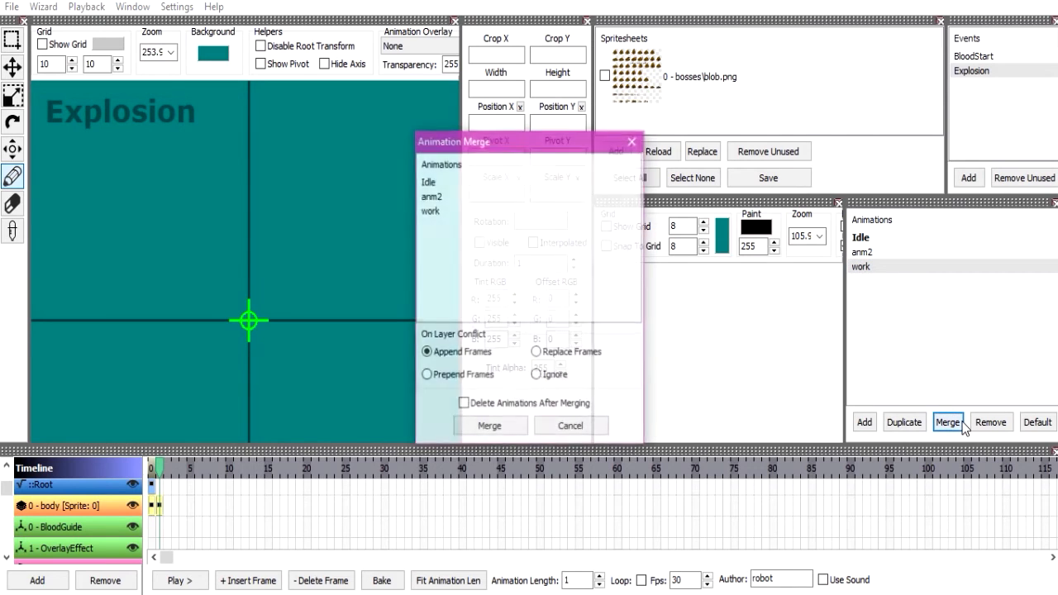
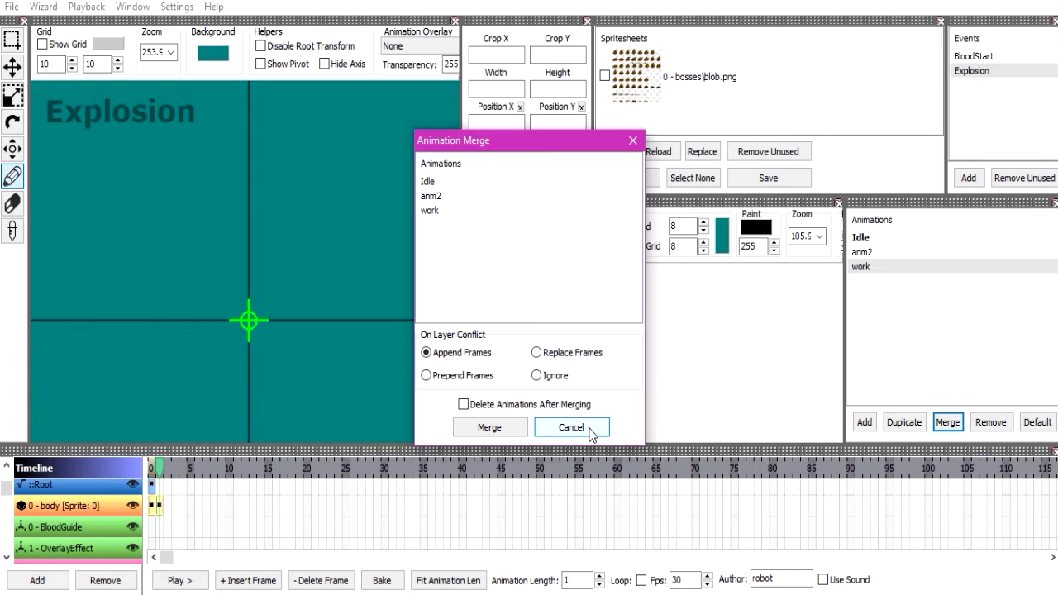
# Cancel the animation merge, and switch the default animation to work and back to Idle.
pyautogui.click(570, 428)
pyautogui.click(887, 269)
pyautogui.click(886, 271)
pyautogui.click(886, 270)
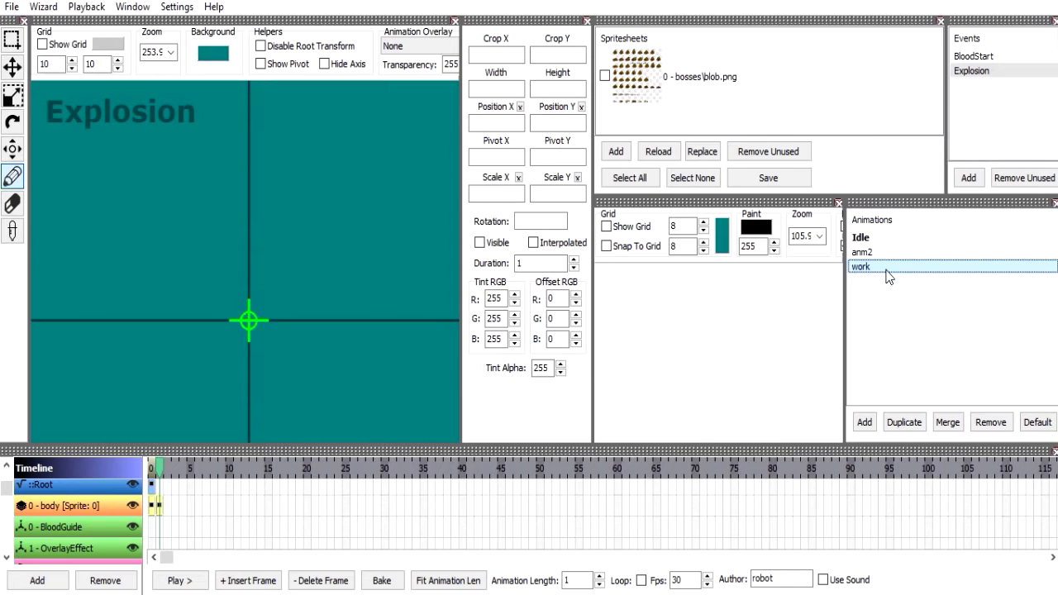
pyautogui.click(1037, 421)
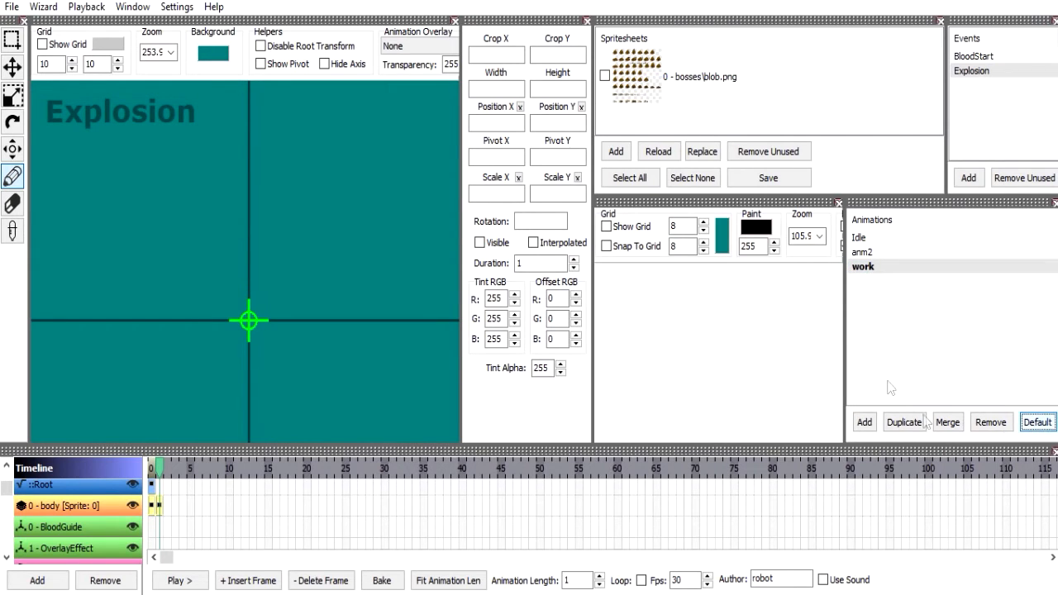
pyautogui.click(904, 238)
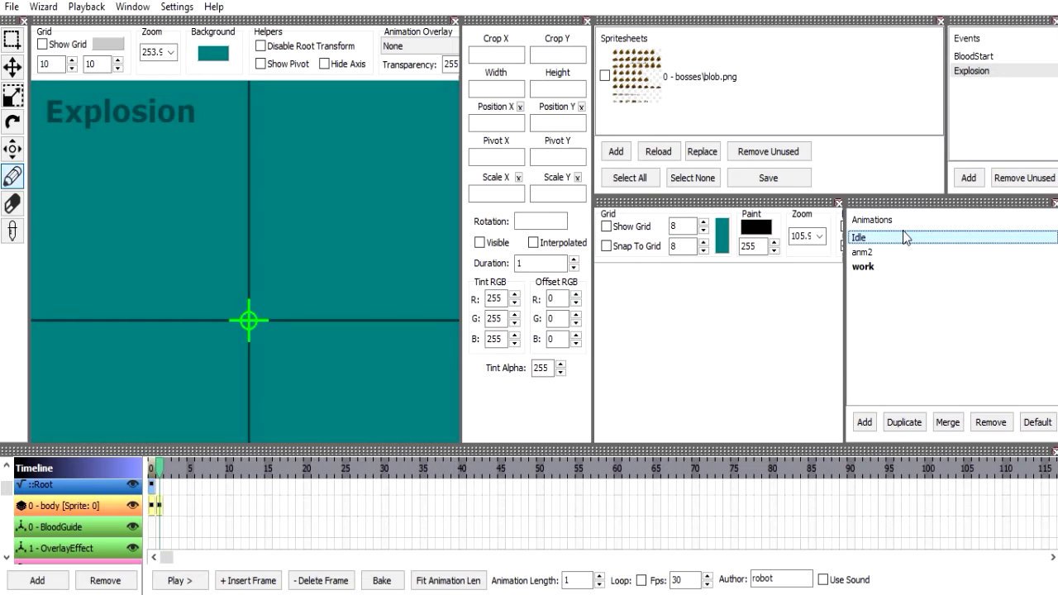
pyautogui.click(1033, 422)
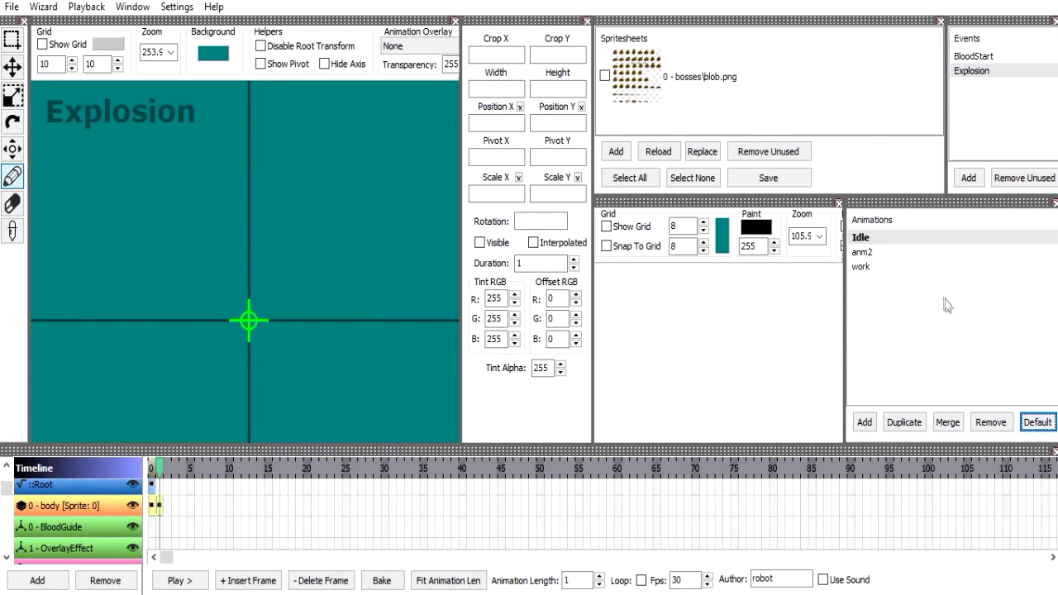
# Remove the work and anm2 animations from the list and narrow the Animations panel.
pyautogui.click(941, 266)
pyautogui.click(990, 422)
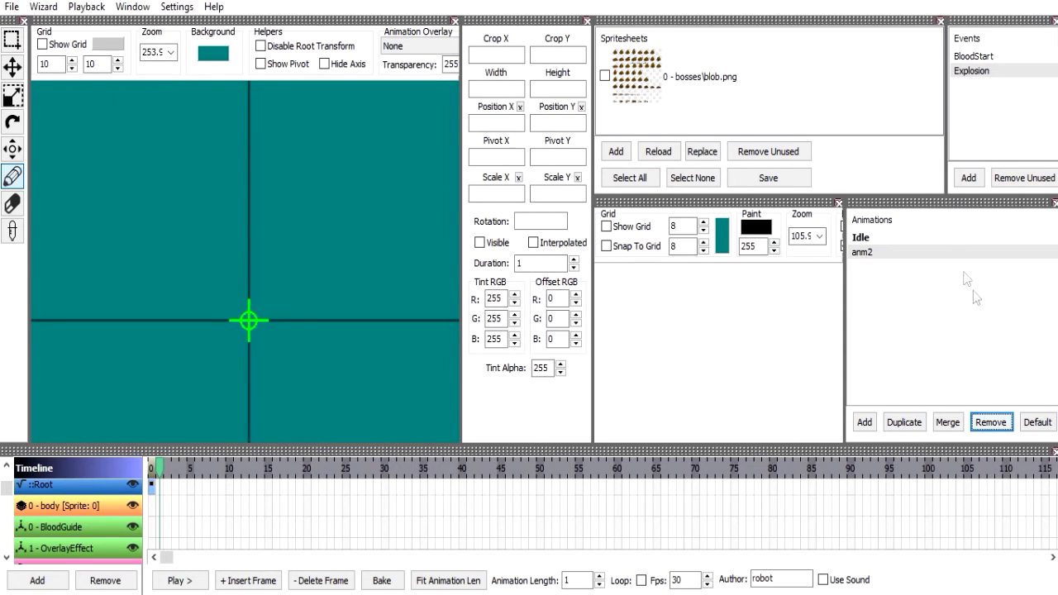
pyautogui.click(899, 261)
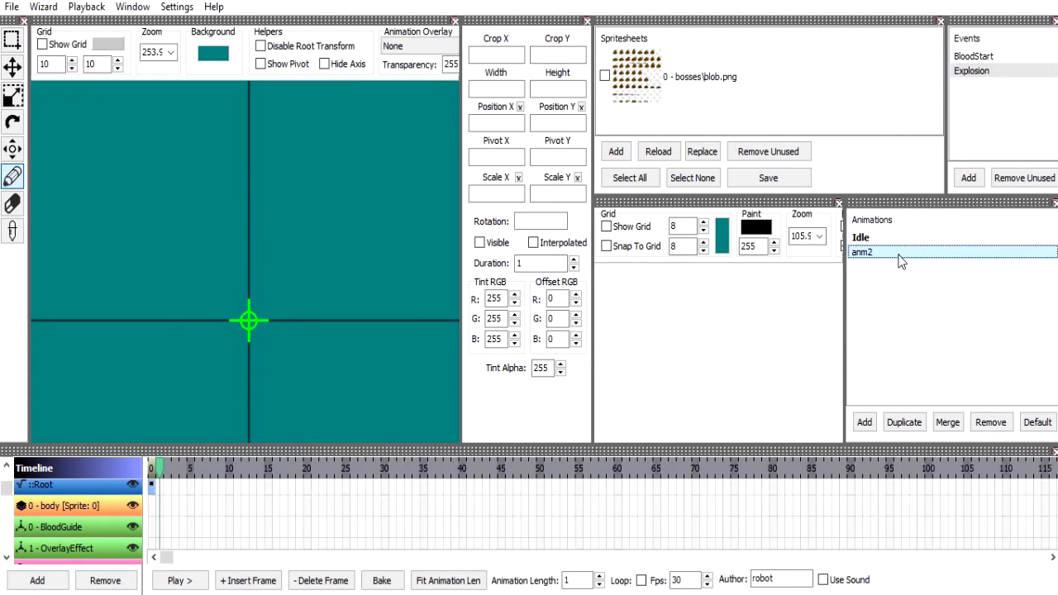
pyautogui.click(990, 421)
pyautogui.moveTo(844, 364)
pyautogui.mouseDown()
pyautogui.moveTo(912, 351)
pyautogui.moveTo(867, 350)
pyautogui.mouseUp()
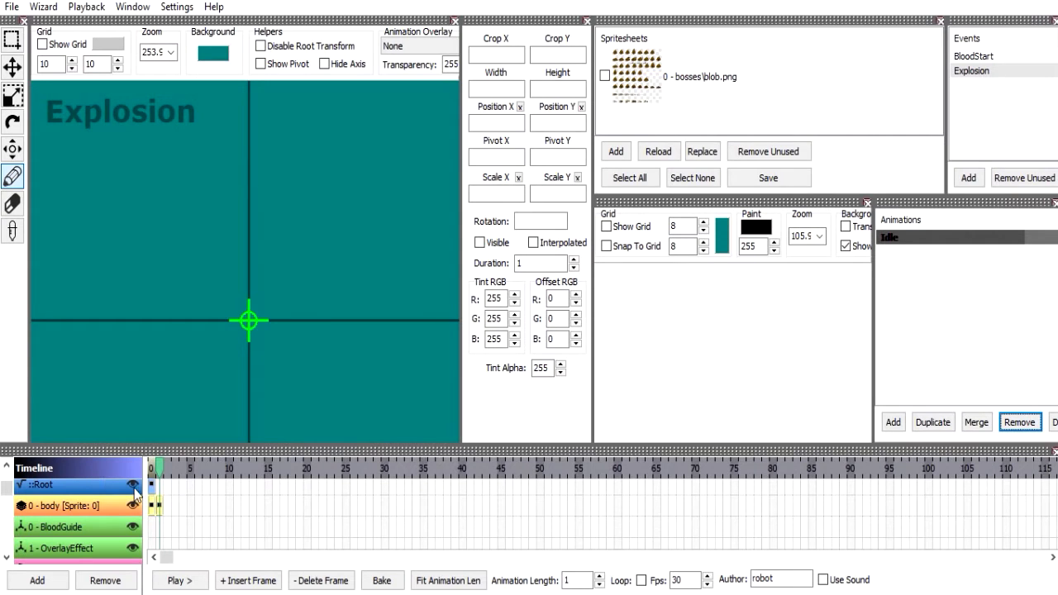
# Select the body layer's second frame and vary the animation length up and down, ending at 20 frames.
pyautogui.click(179, 580)
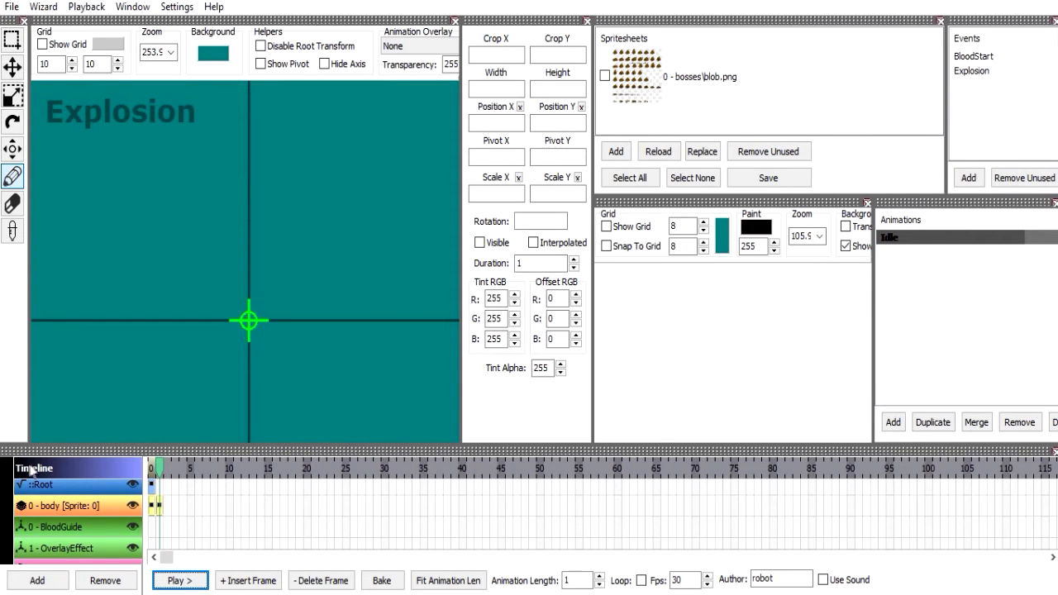
pyautogui.click(155, 504)
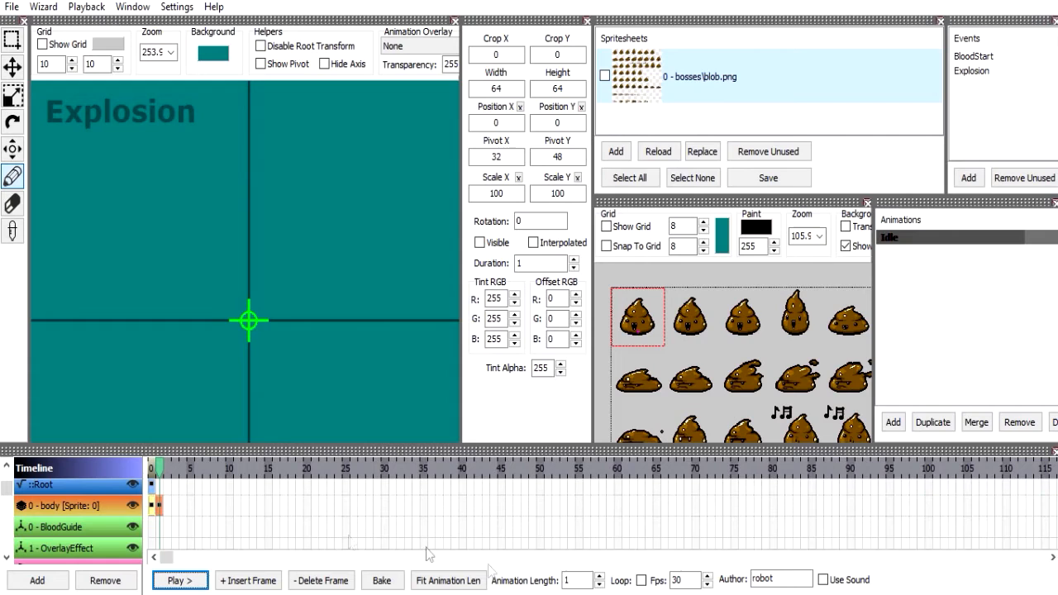
pyautogui.click(566, 581)
pyautogui.scroll(12, 567, 582)
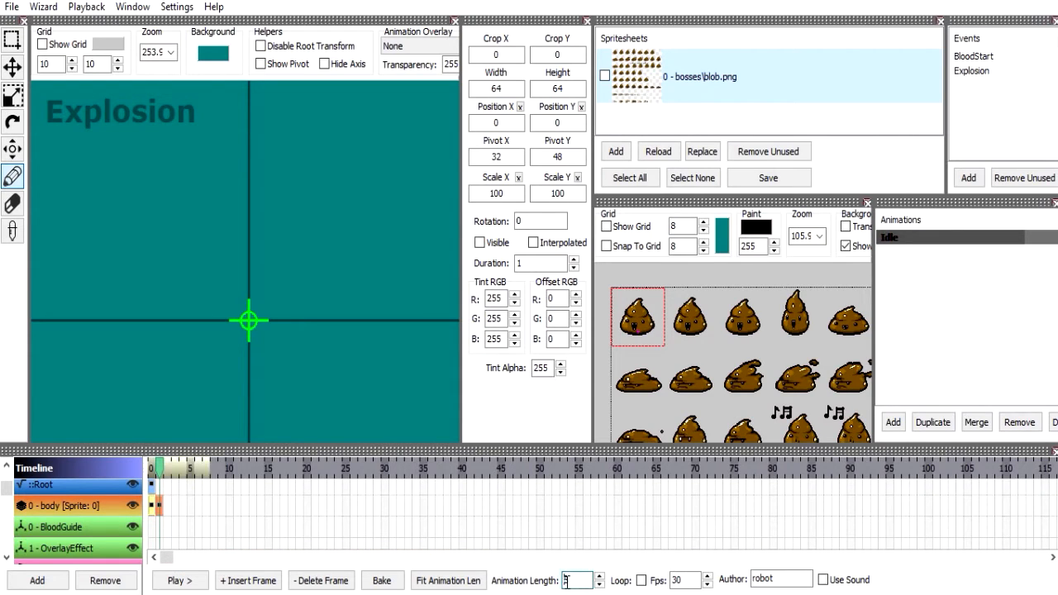
pyautogui.scroll(-7, 566, 582)
pyautogui.scroll(-2, 566, 581)
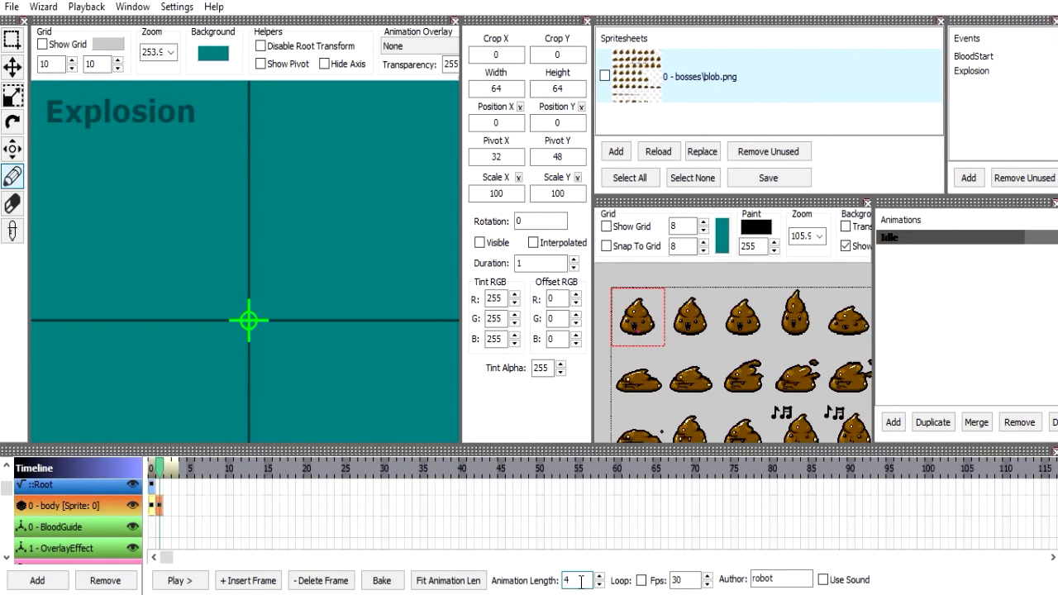
pyautogui.scroll(20, 581, 581)
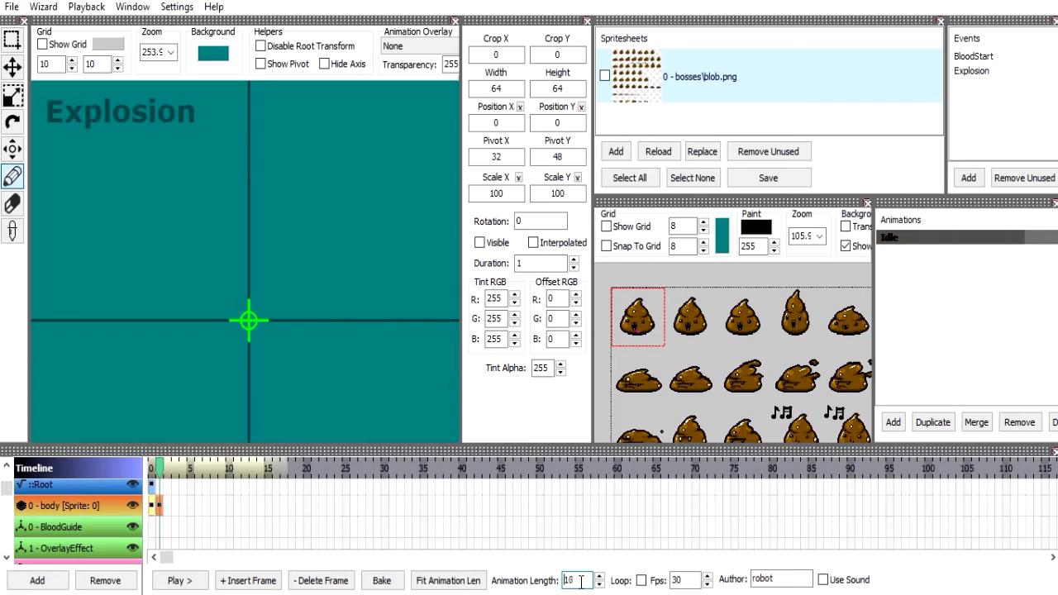
pyautogui.scroll(-10, 581, 581)
pyautogui.scroll(1, 606, 578)
pyautogui.scroll(-1, 606, 583)
pyautogui.scroll(3, 606, 582)
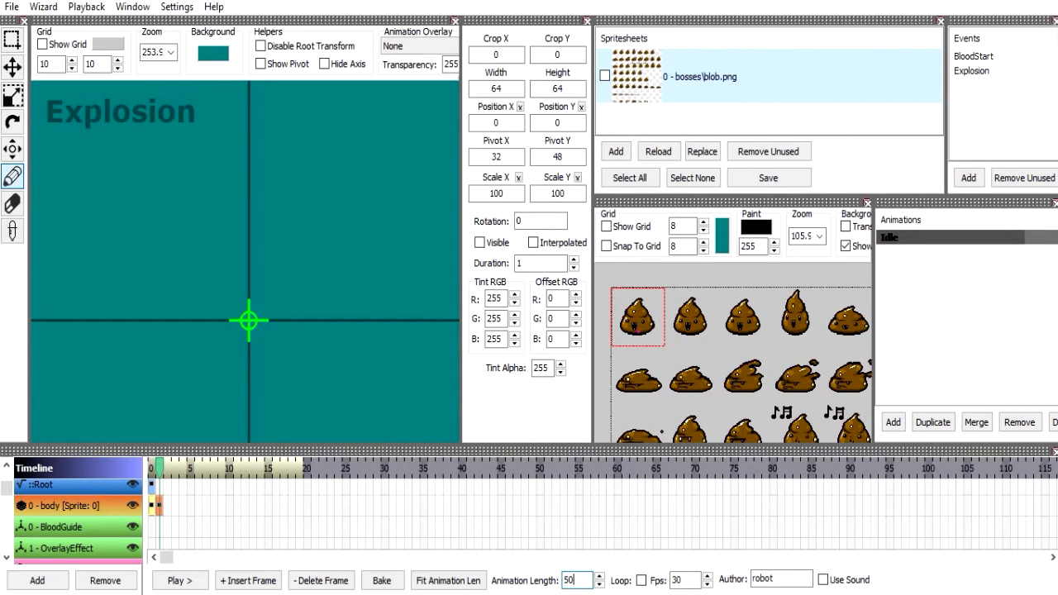
# Set the Idle animation's length to 50 frames.
pyautogui.click(592, 544)
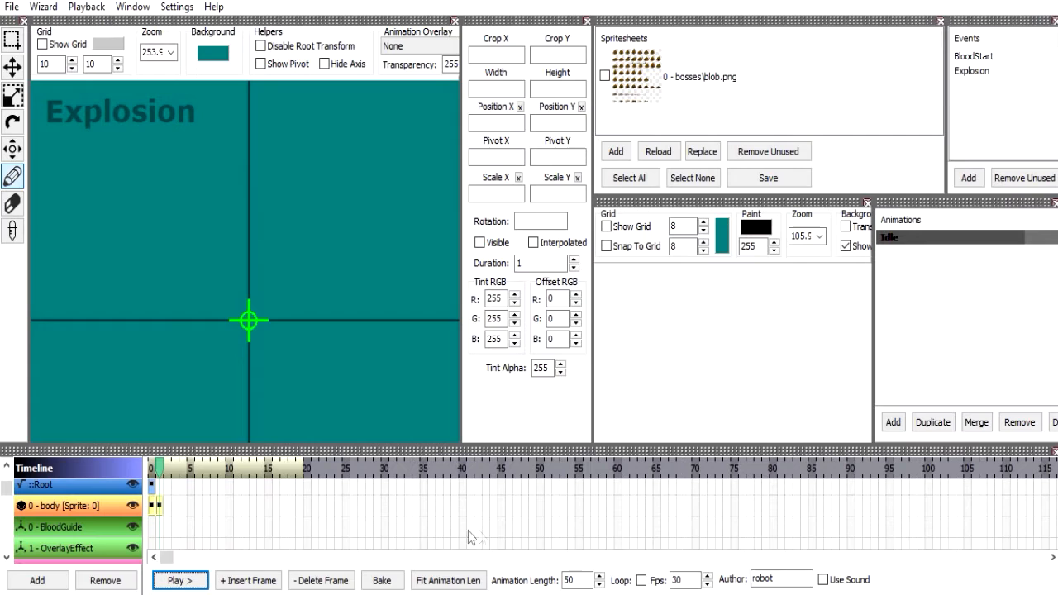
pyautogui.click(577, 579)
pyautogui.press('Return')
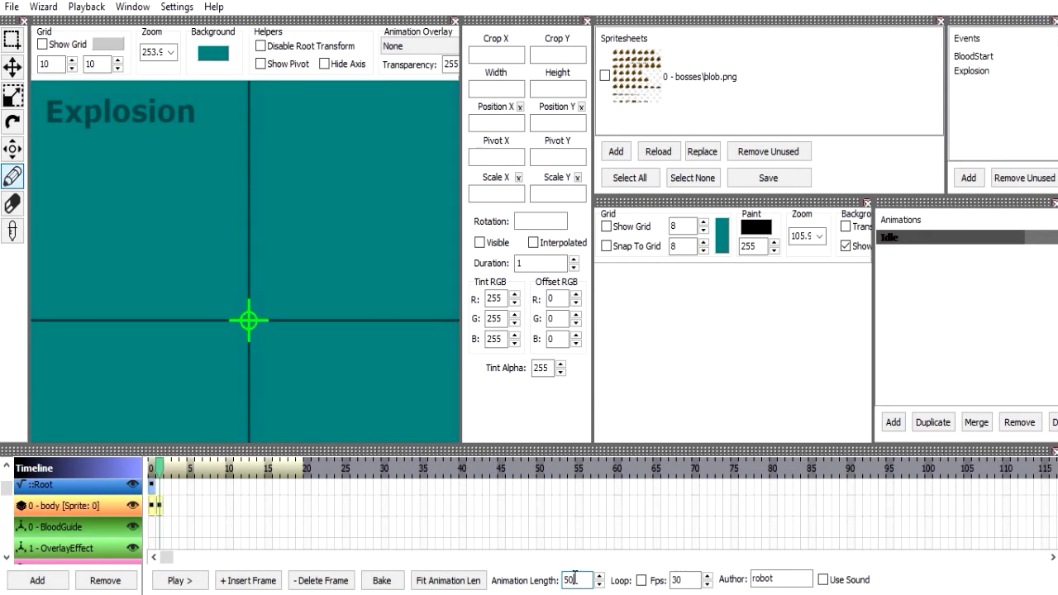
pyautogui.press('Return')
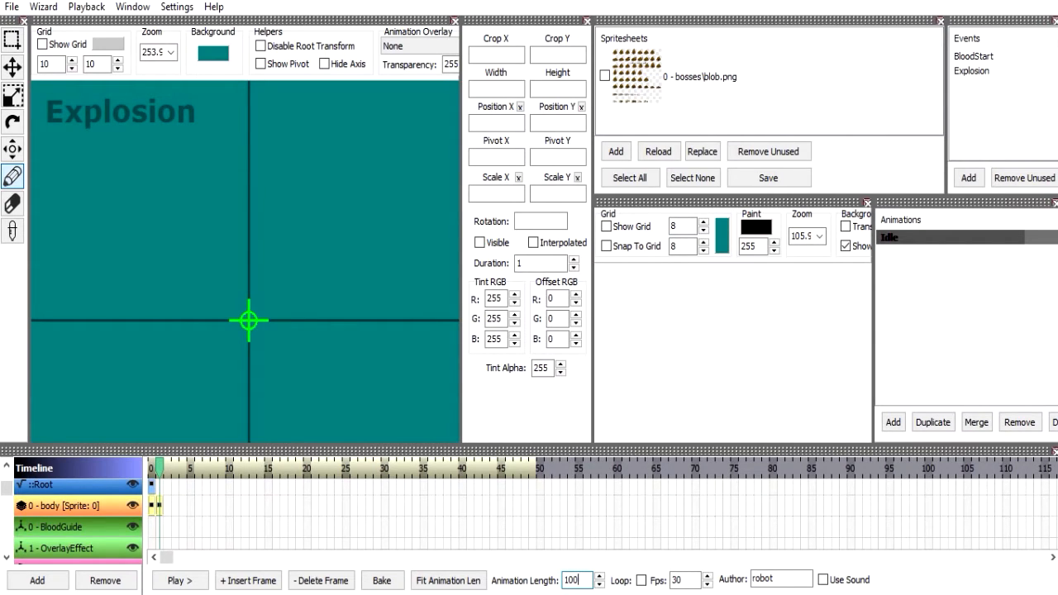
# Try an animation length of 100 frames, stepping it by one, and reduce it to 10 frames.
pyautogui.click(600, 585)
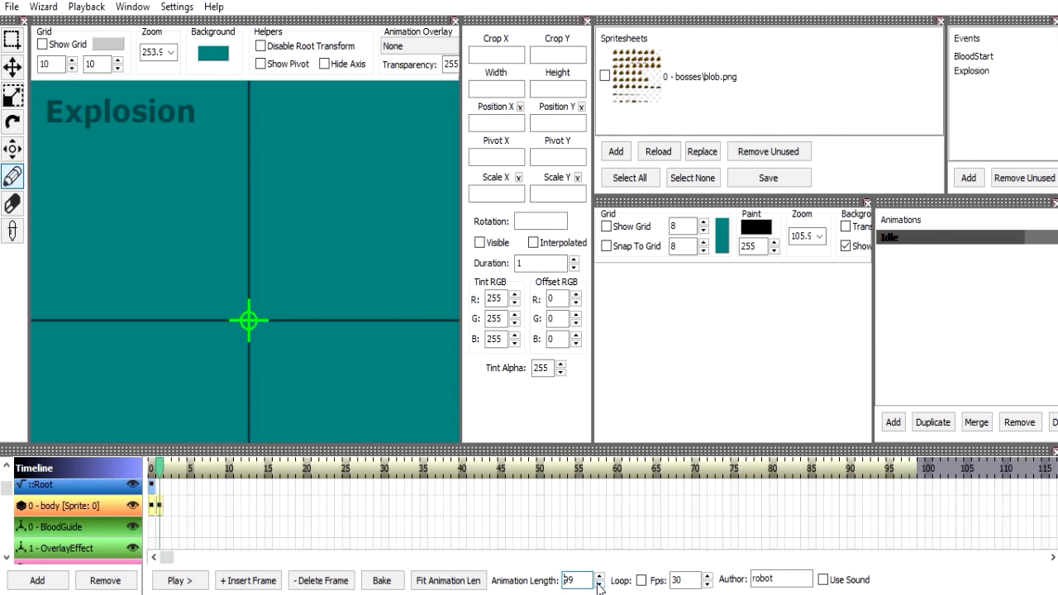
pyautogui.click(599, 576)
pyautogui.press('Return')
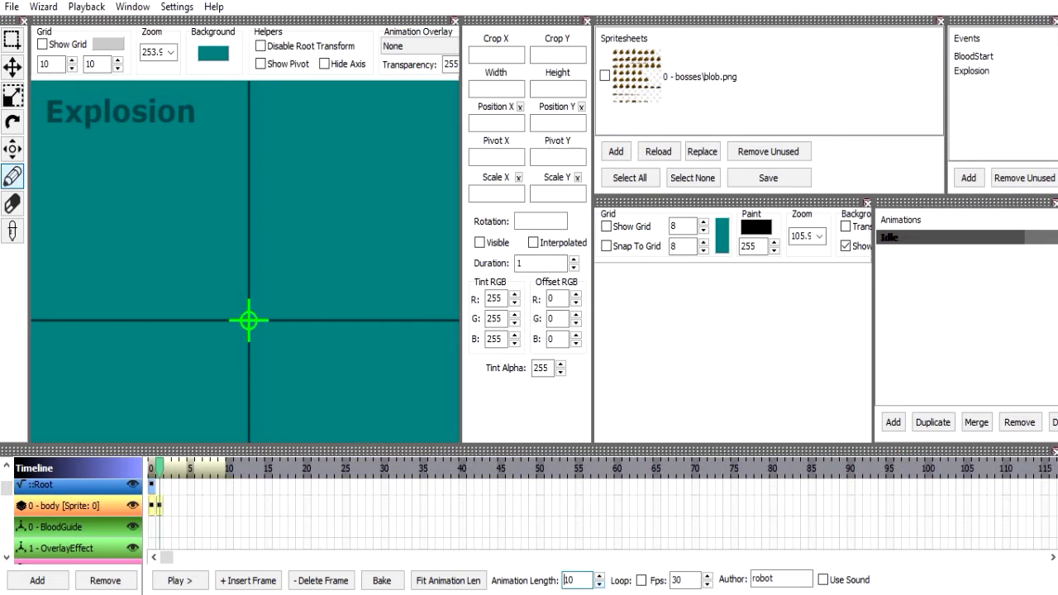
# Play back the 10-frame Idle animation and stop the playback.
pyautogui.click(303, 499)
pyautogui.click(190, 580)
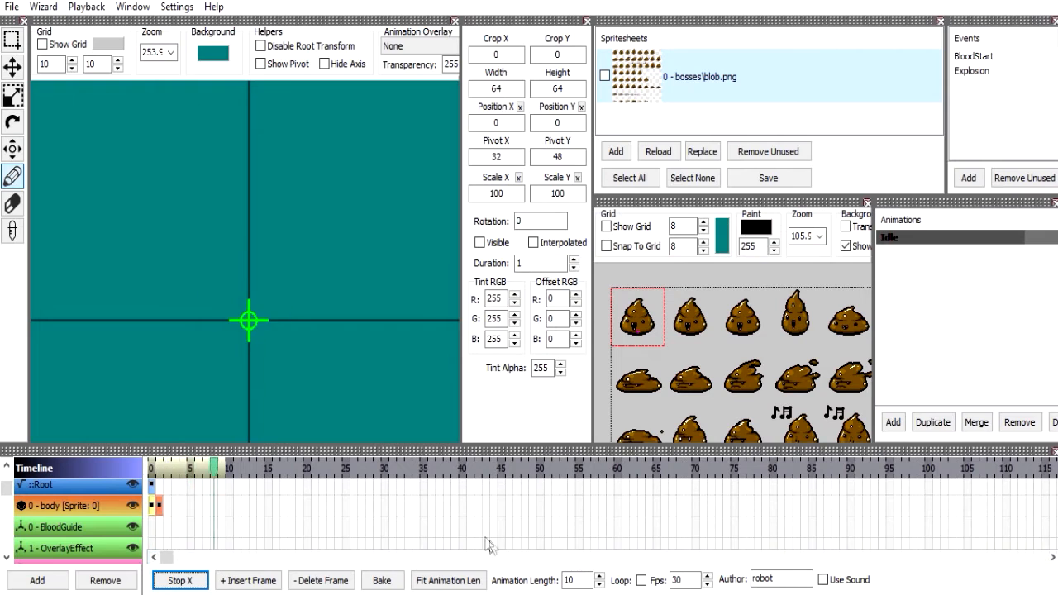
pyautogui.click(189, 581)
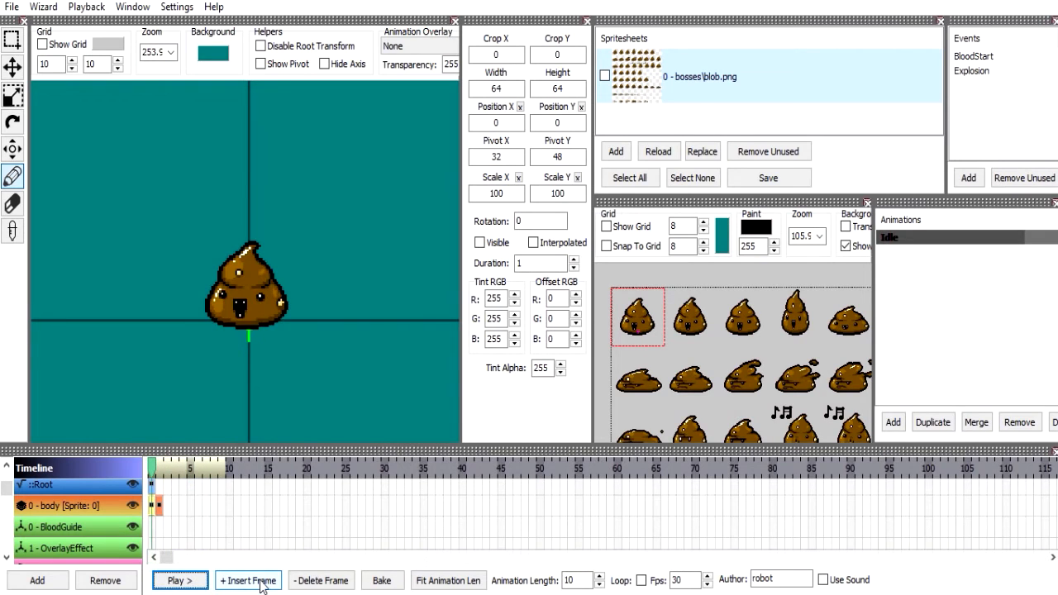
# Insert five additional frames into the body layer after its existing ones.
pyautogui.click(158, 510)
pyautogui.click(234, 581)
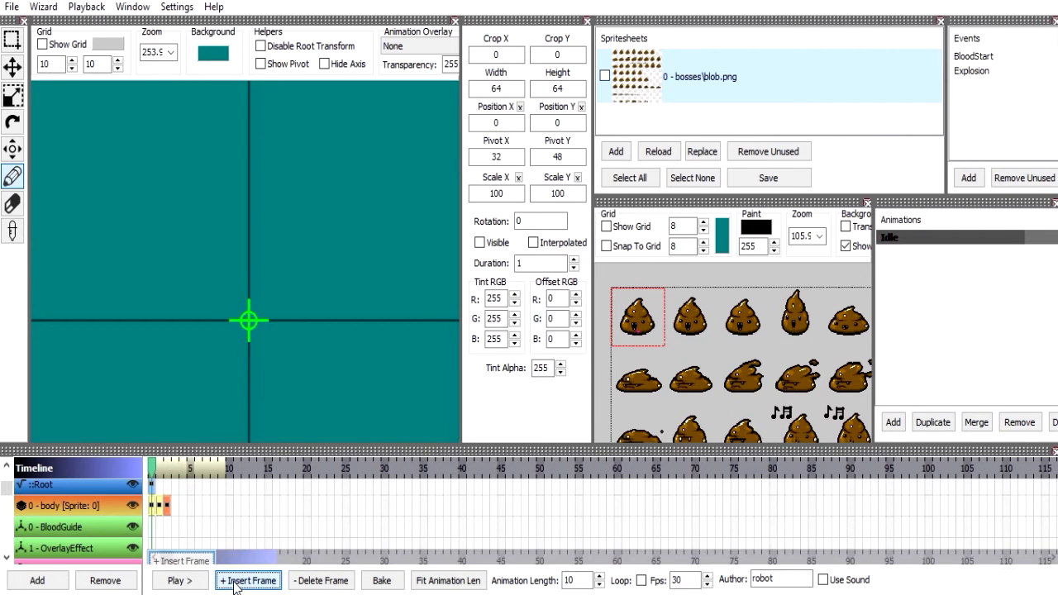
pyautogui.click(235, 581)
pyautogui.click(154, 504)
pyautogui.click(158, 504)
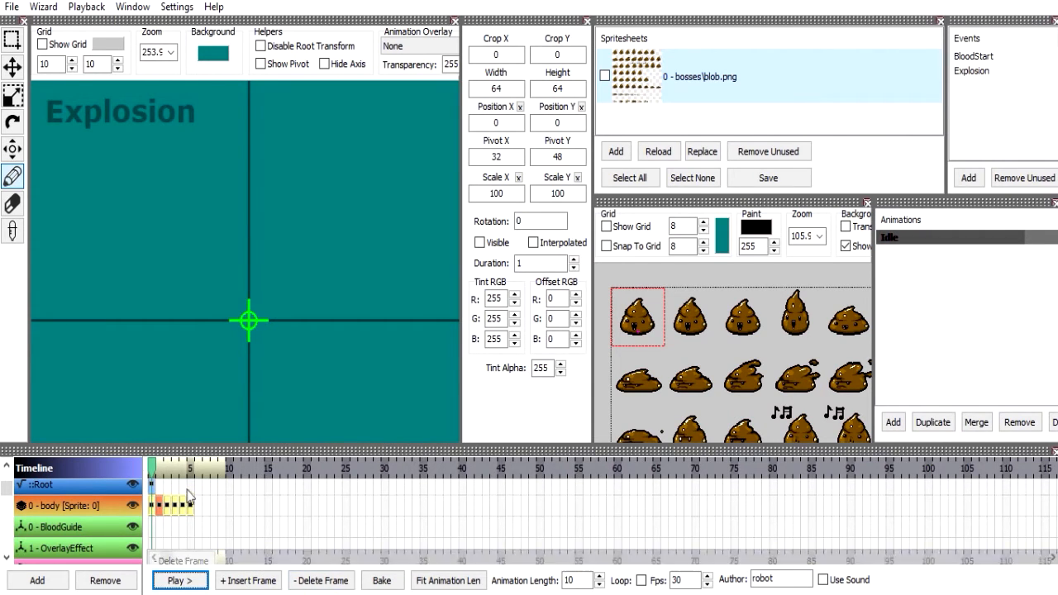
pyautogui.click(154, 504)
pyautogui.click(246, 580)
# Delete all body layer frames after the first one and select the remaining frame.
pyautogui.click(158, 478)
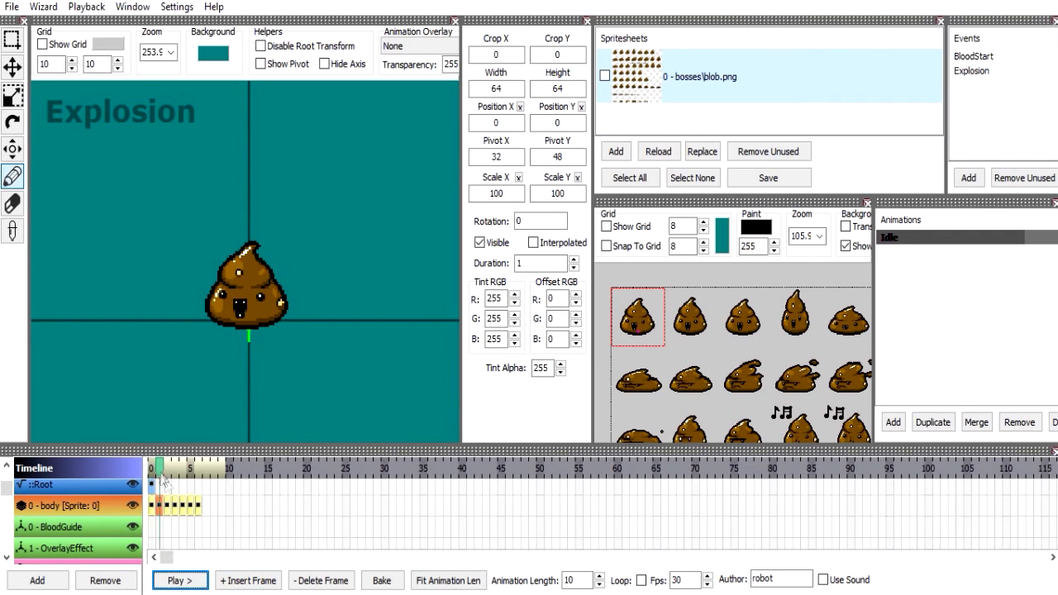
pyautogui.click(322, 580)
pyautogui.click(322, 580)
pyautogui.click(321, 580)
pyautogui.click(322, 580)
pyautogui.click(322, 580)
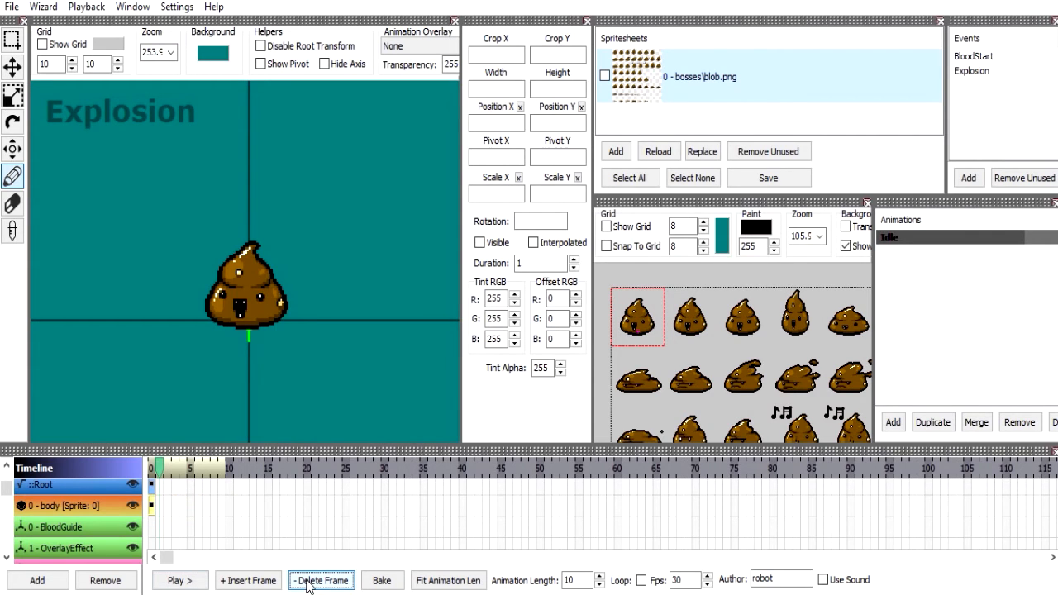
pyautogui.click(154, 505)
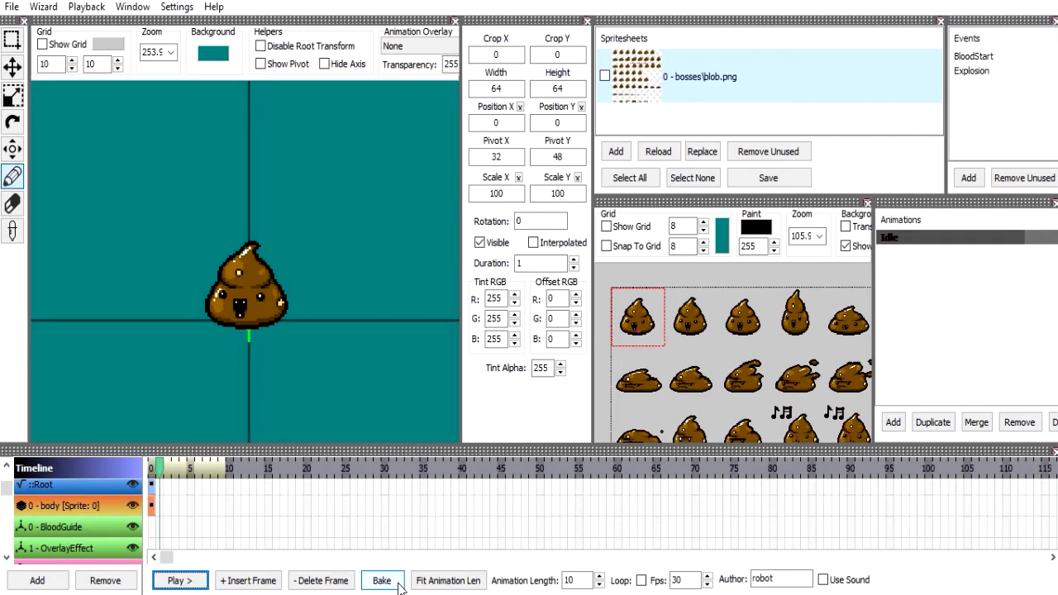
# Fit the animation length to the existing frames, and raise it to 24 frames.
pyautogui.click(430, 586)
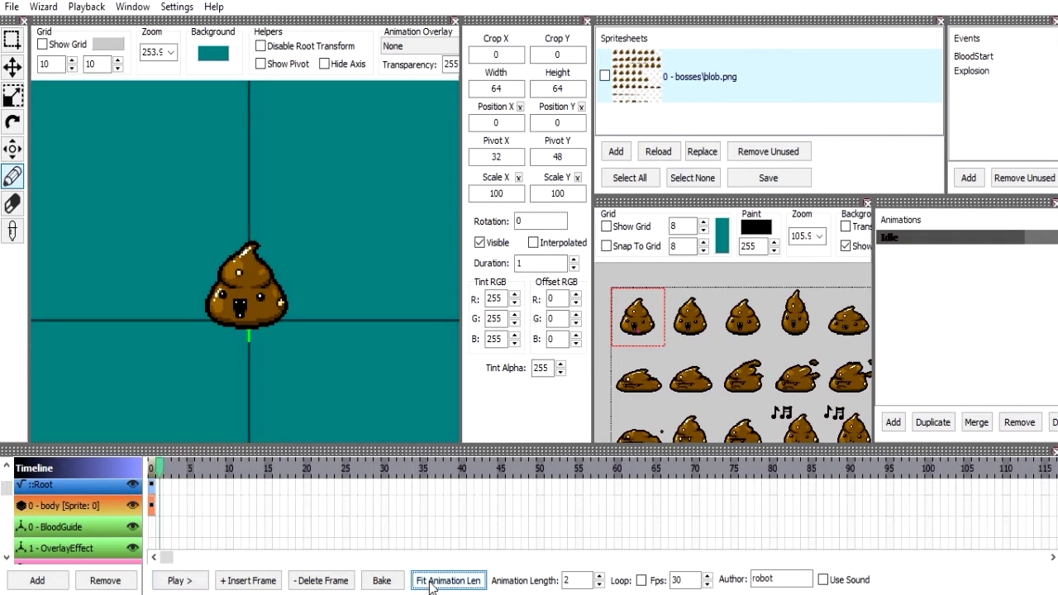
pyautogui.doubleClick(577, 580)
pyautogui.write('22')
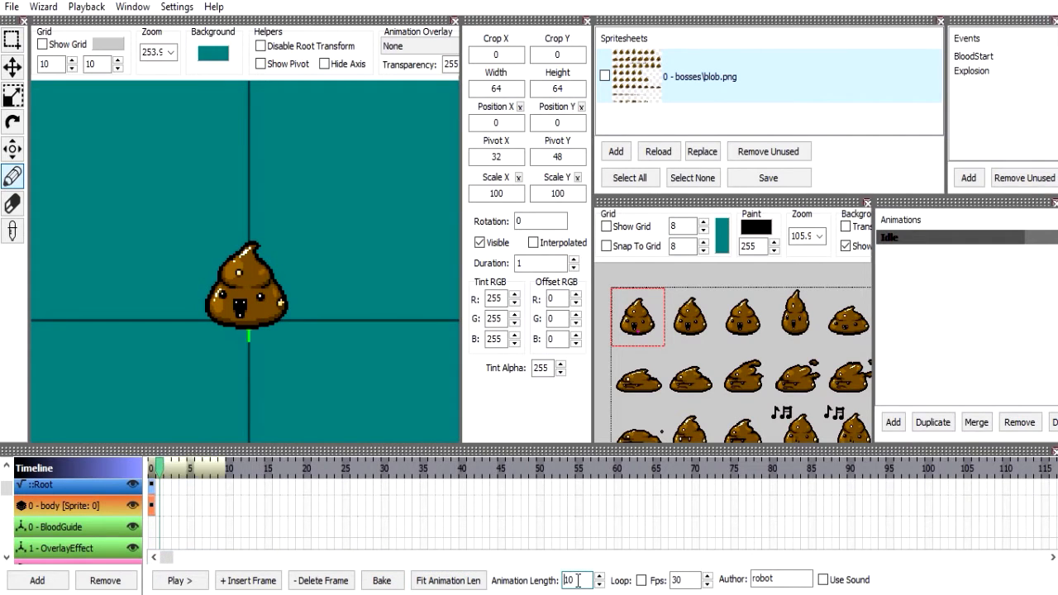
pyautogui.scroll(2, 577, 580)
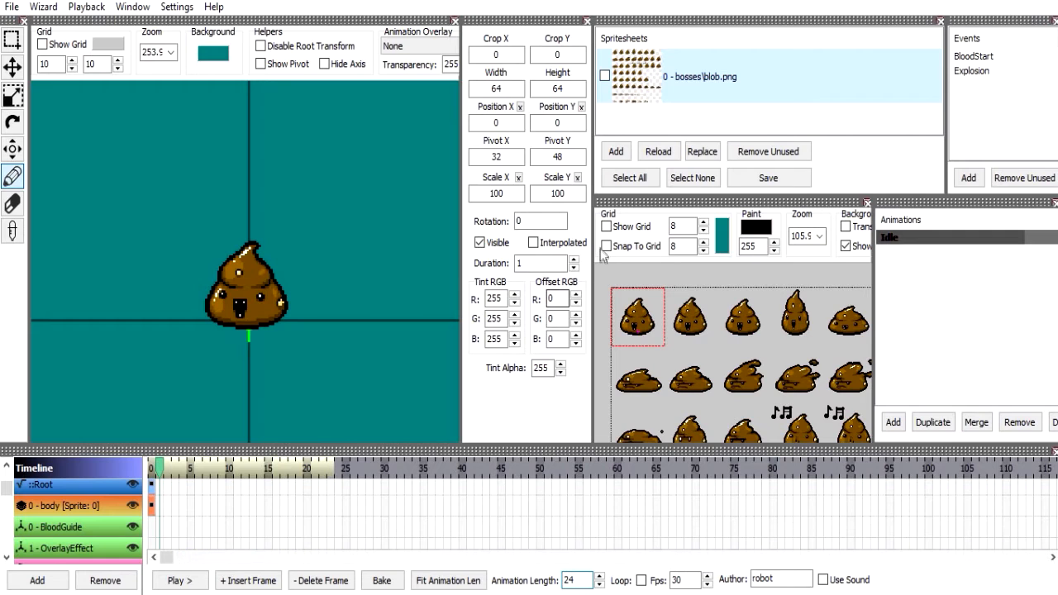
# Set the body frame's duration to 13 and fit the animation length to it.
pyautogui.click(546, 263)
pyautogui.write('3')
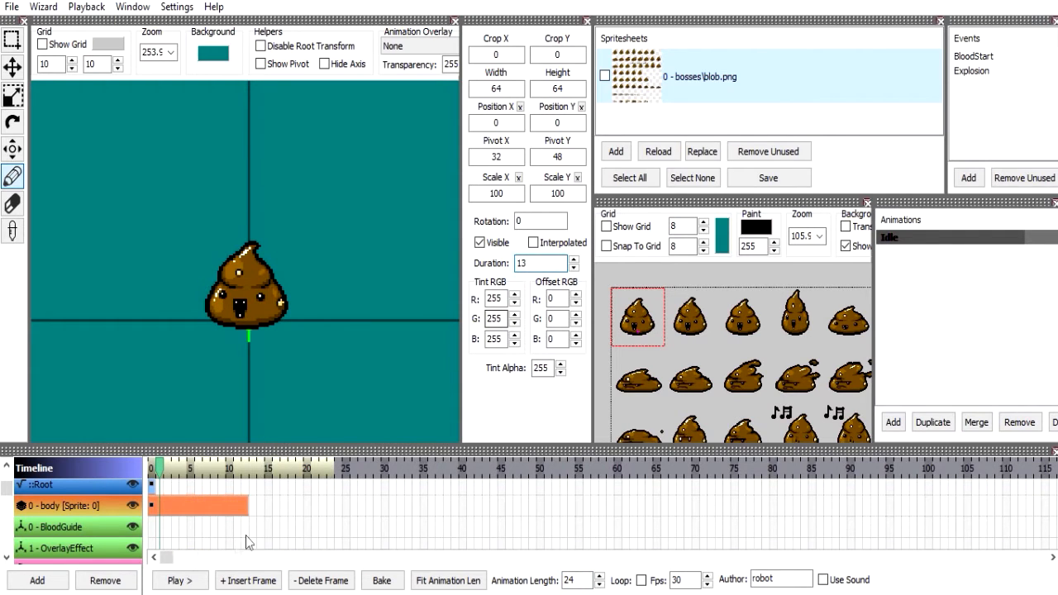
pyautogui.doubleClick(578, 580)
pyautogui.write('22')
pyautogui.scroll(-8, 585, 577)
pyautogui.scroll(15, 589, 582)
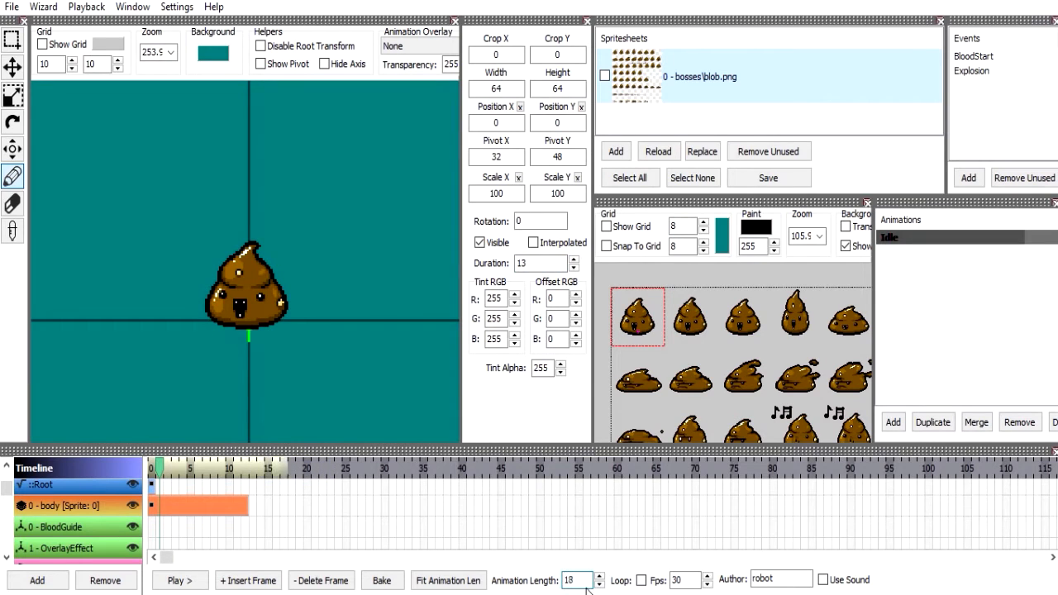
pyautogui.click(446, 582)
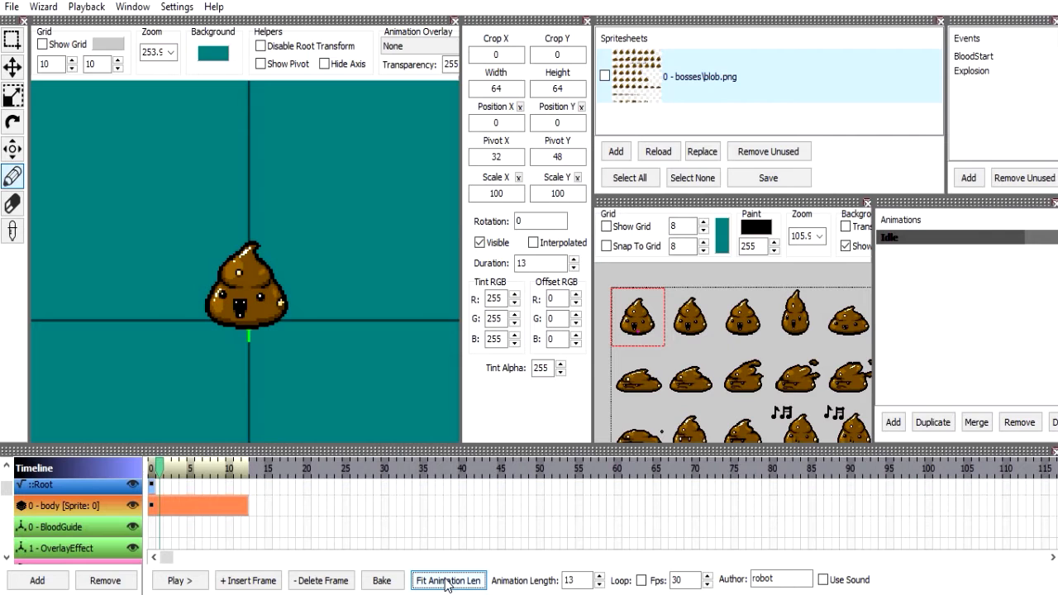
# Scrub through the Idle animation from start to end and turn on looping for it.
pyautogui.click(915, 284)
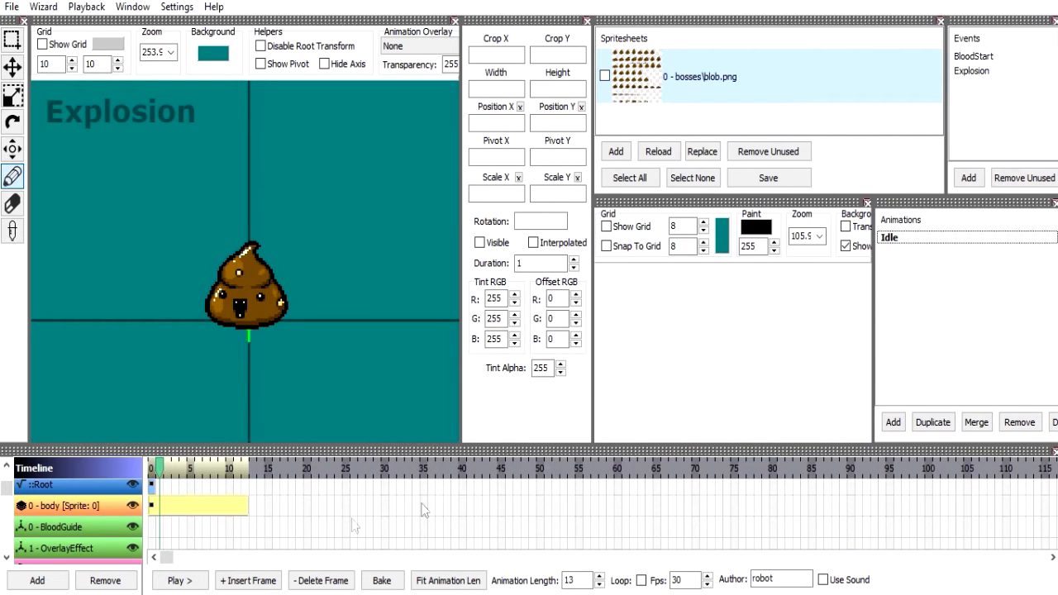
pyautogui.click(189, 501)
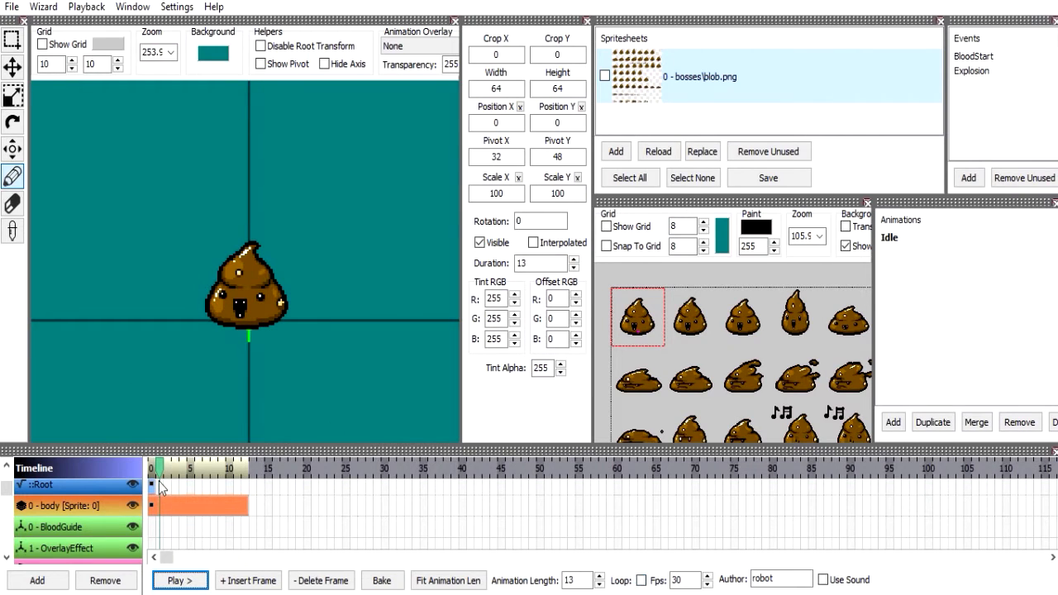
pyautogui.moveTo(159, 468); pyautogui.dragTo(244, 469)
pyautogui.click(642, 580)
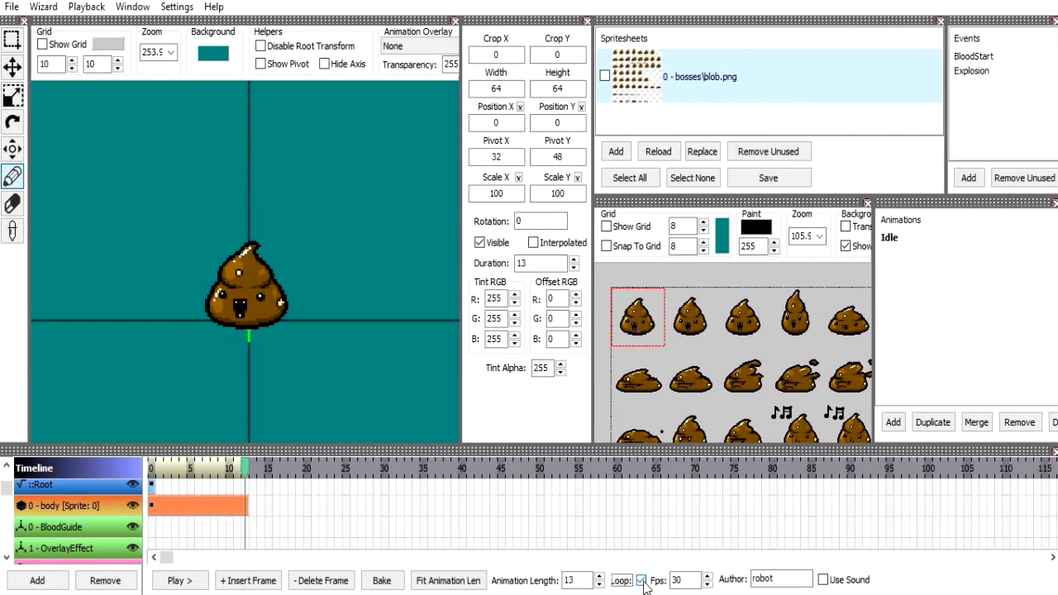
pyautogui.moveTo(154, 467); pyautogui.dragTo(244, 473)
# Switch to main.lua in the code editor and start an "if Loop then" block below the event-trigger block.
pyautogui.hotkey('alt', 'Tab')
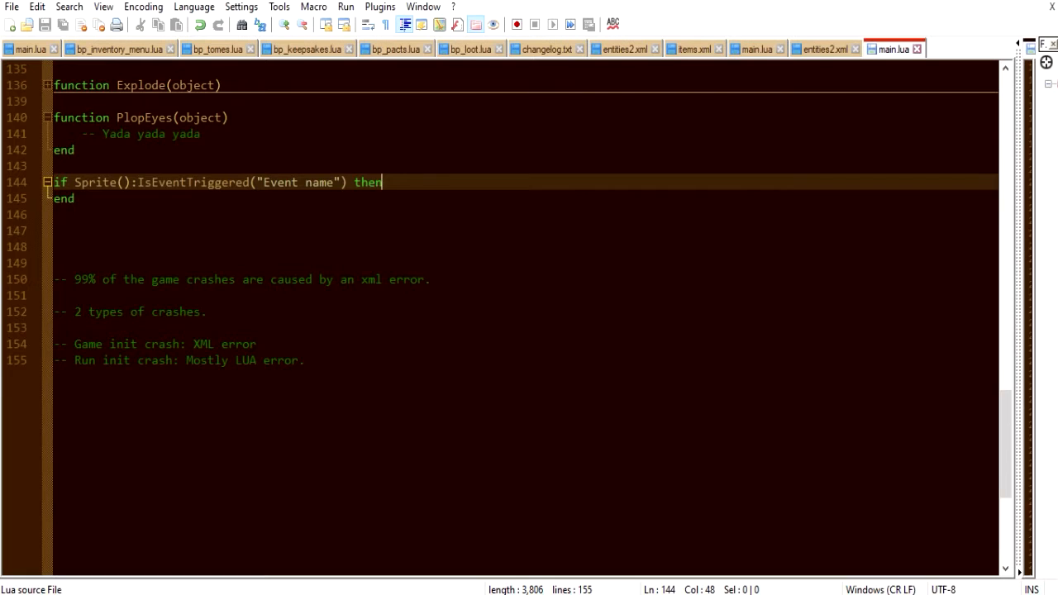
pyautogui.press('Return')
pyautogui.press('Return')
pyautogui.press('BackSpace')
pyautogui.press('BackSpace')
pyautogui.press('Down')
pyautogui.press('Return')
pyautogui.press('Return')
pyautogui.write('if Loop')
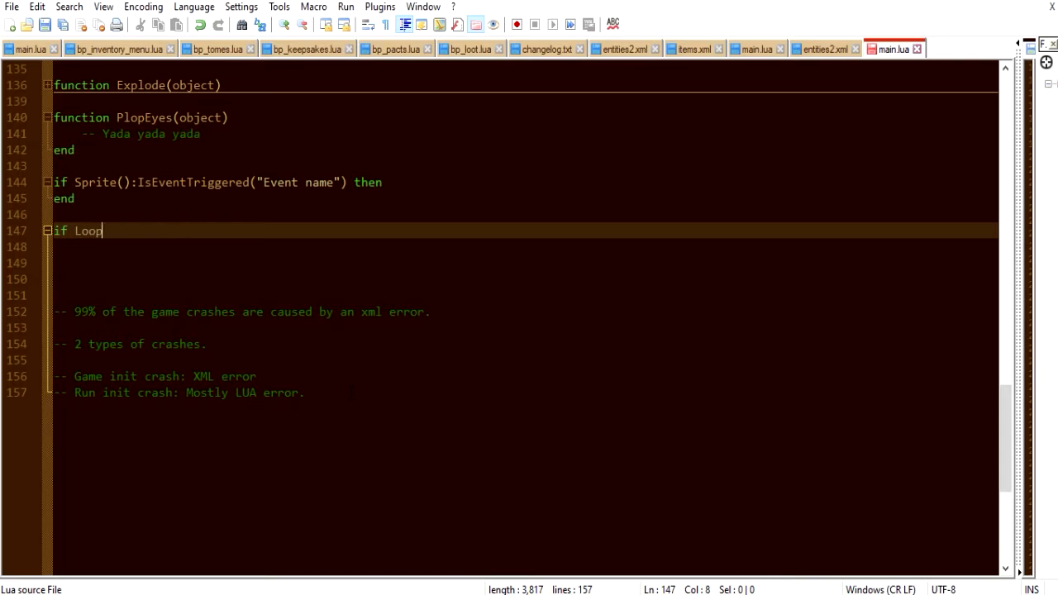
pyautogui.write(' then')
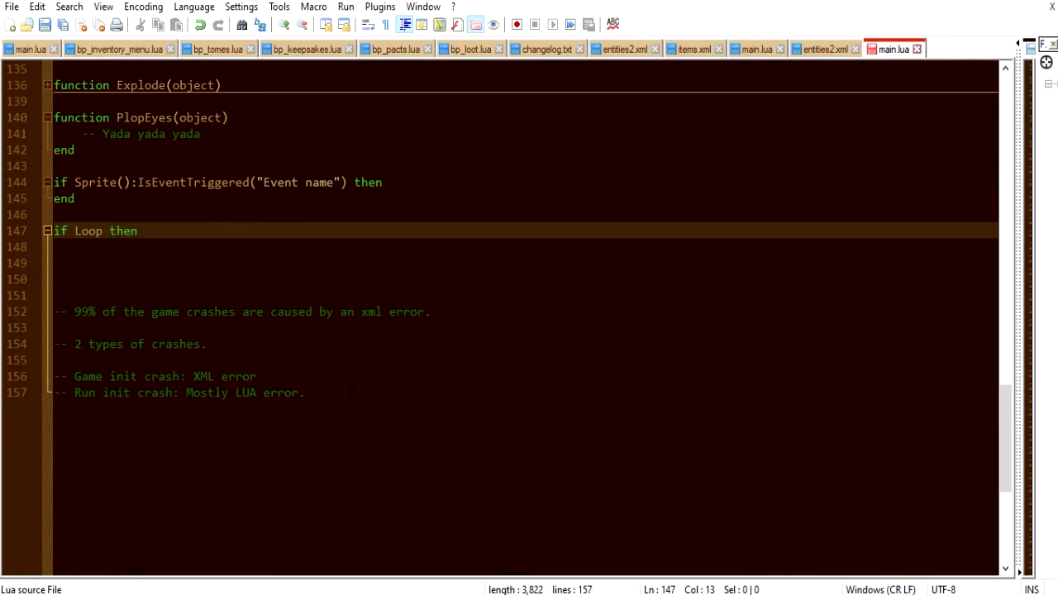
pyautogui.press('Return')
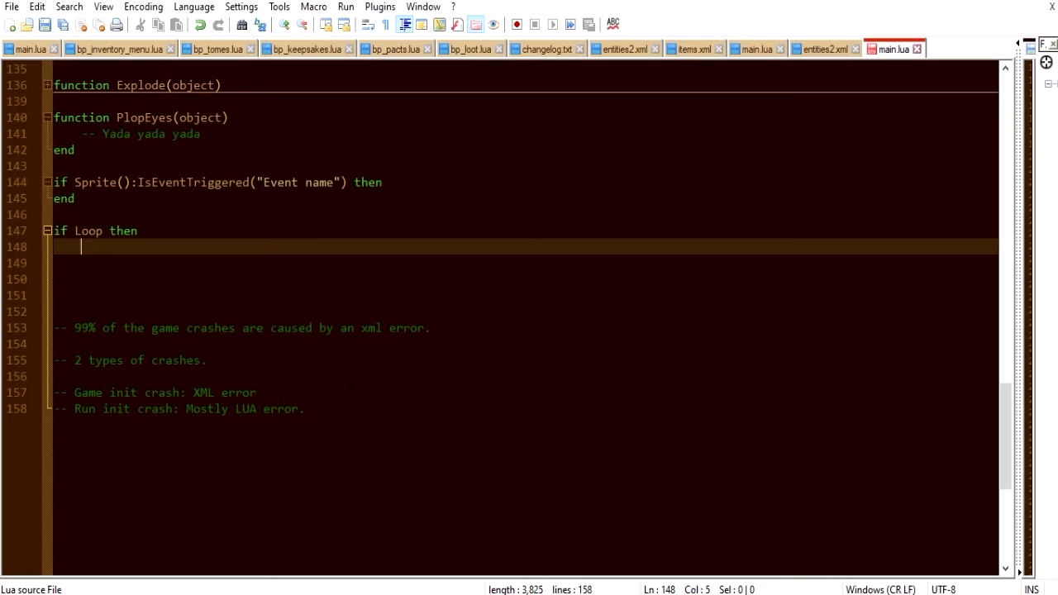
# Add the comment "not check if Sprite():IsFinished()" inside the Loop condition and close the block with end.
pyautogui.write('not check')
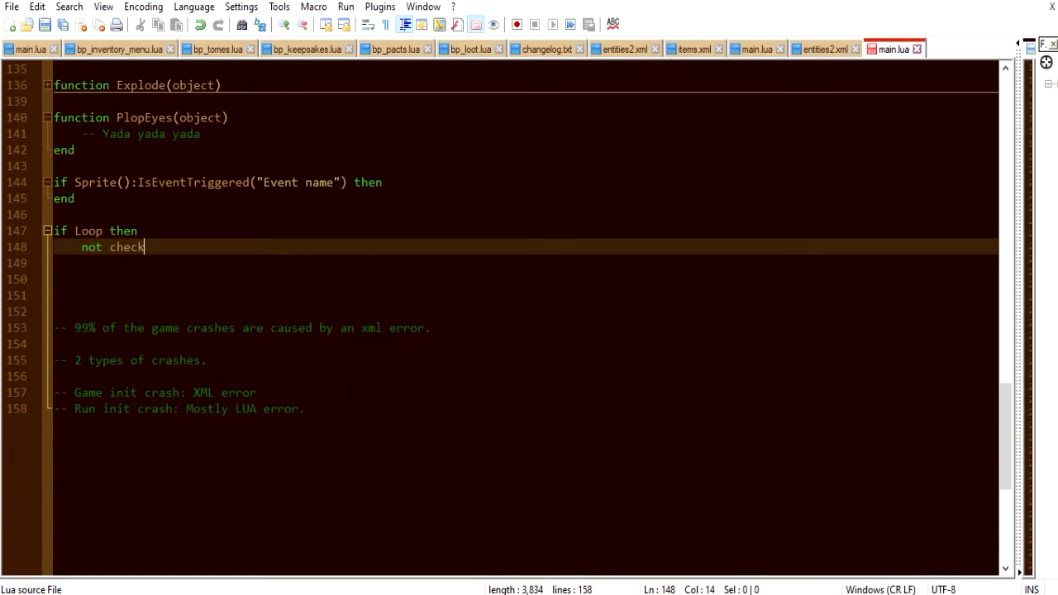
pyautogui.write(' if Sprite')
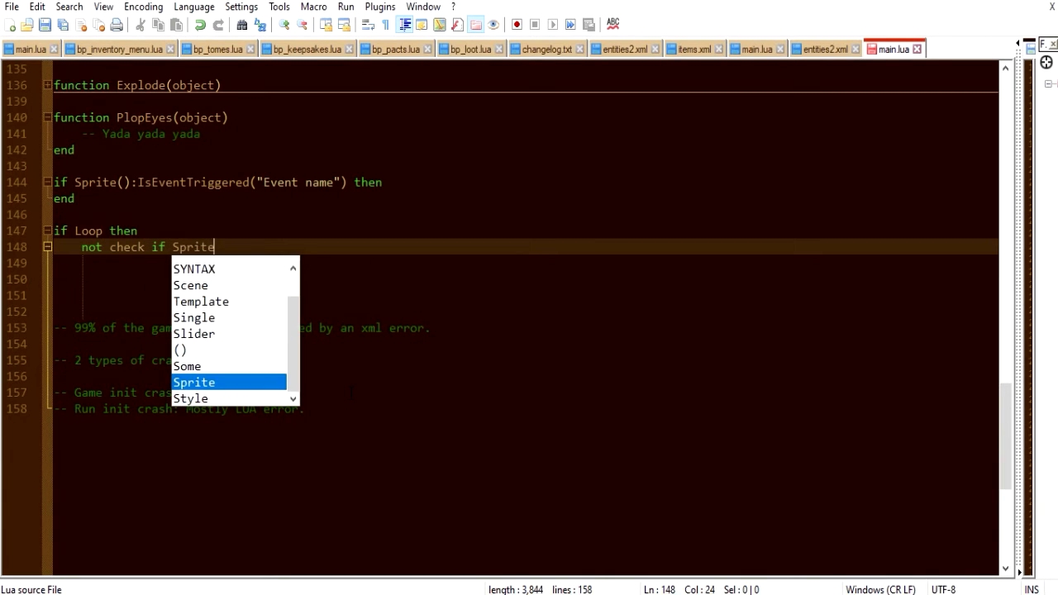
pyautogui.press('Right')
pyautogui.press('Left')
pyautogui.press('Right')
pyautogui.press('Up')
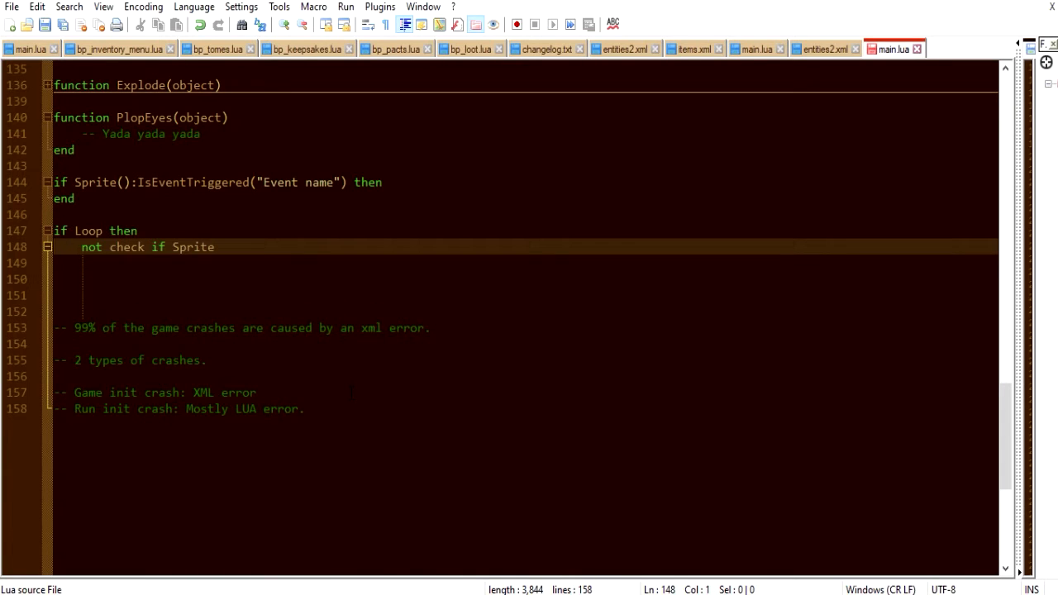
pyautogui.write('--')
pyautogui.press('End')
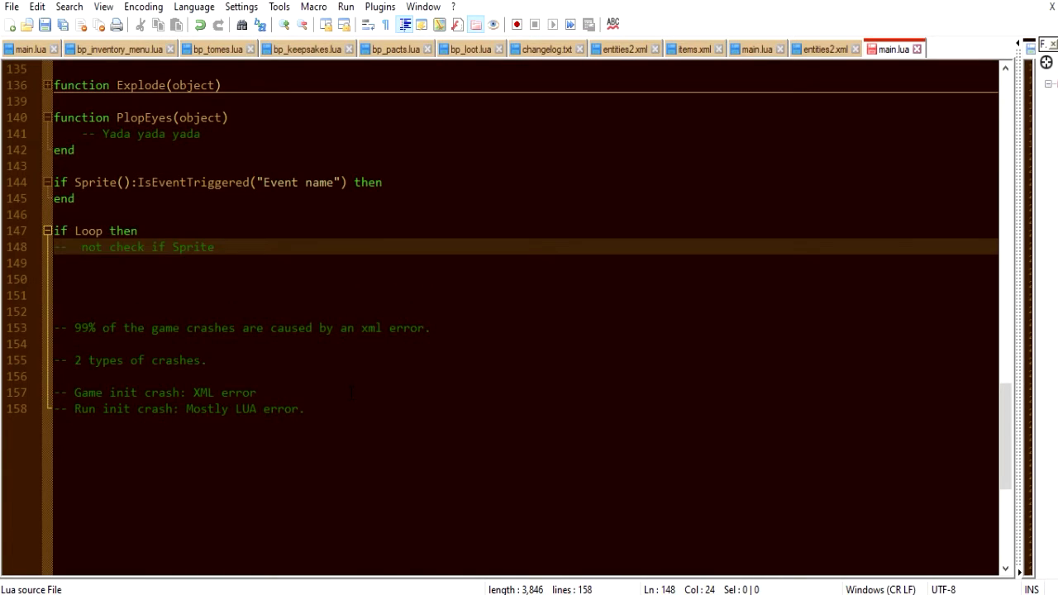
pyautogui.write('():IsFinished()')
pyautogui.press('Return')
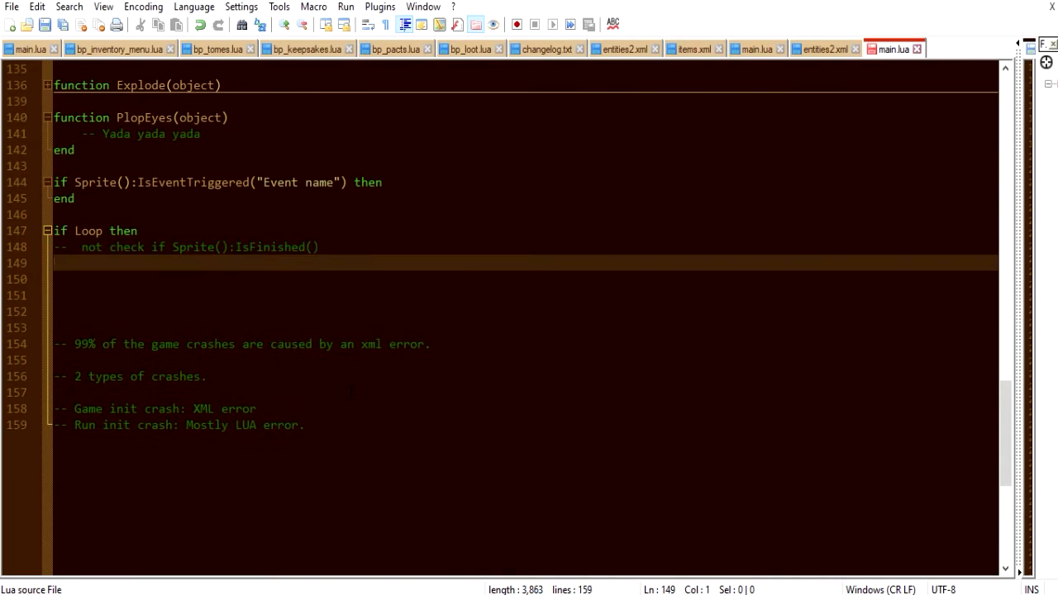
pyautogui.write('end')
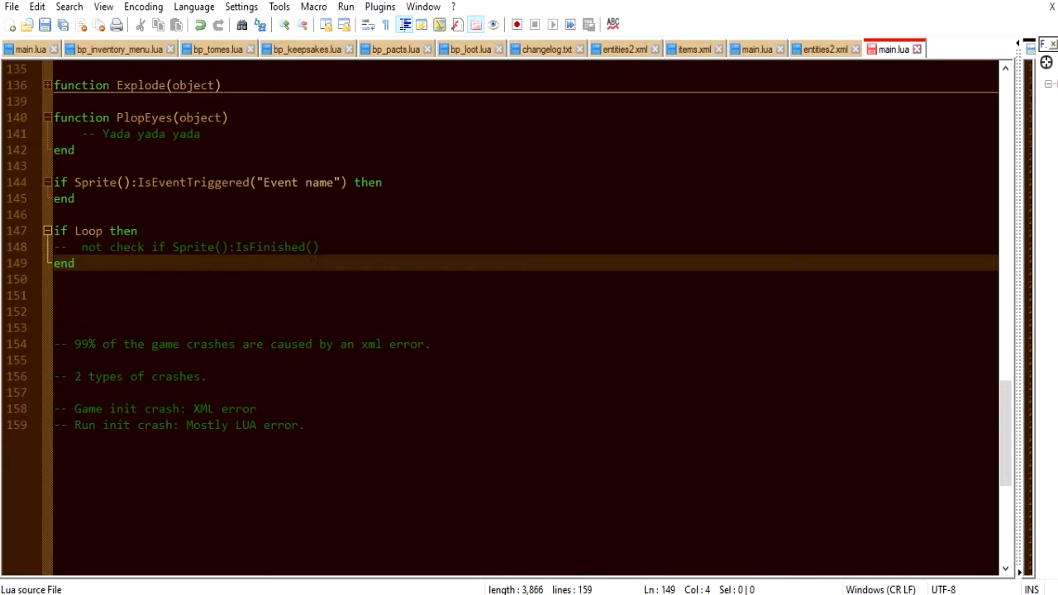
# Return to the animation editor and replace the file's author with the creator's name.
pyautogui.hotkey('alt', 'Tab')
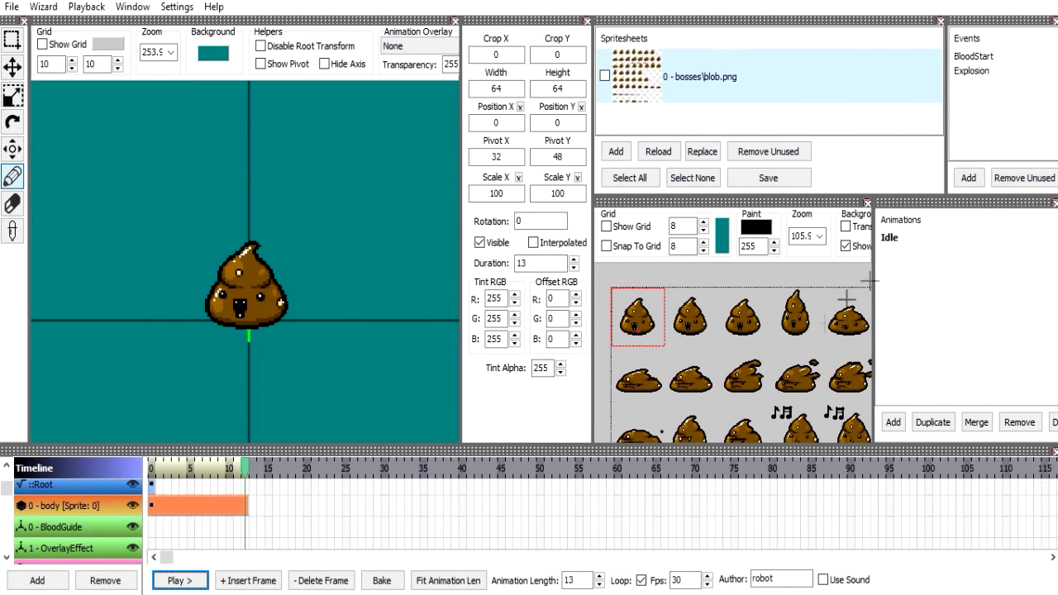
pyautogui.doubleClick(770, 577)
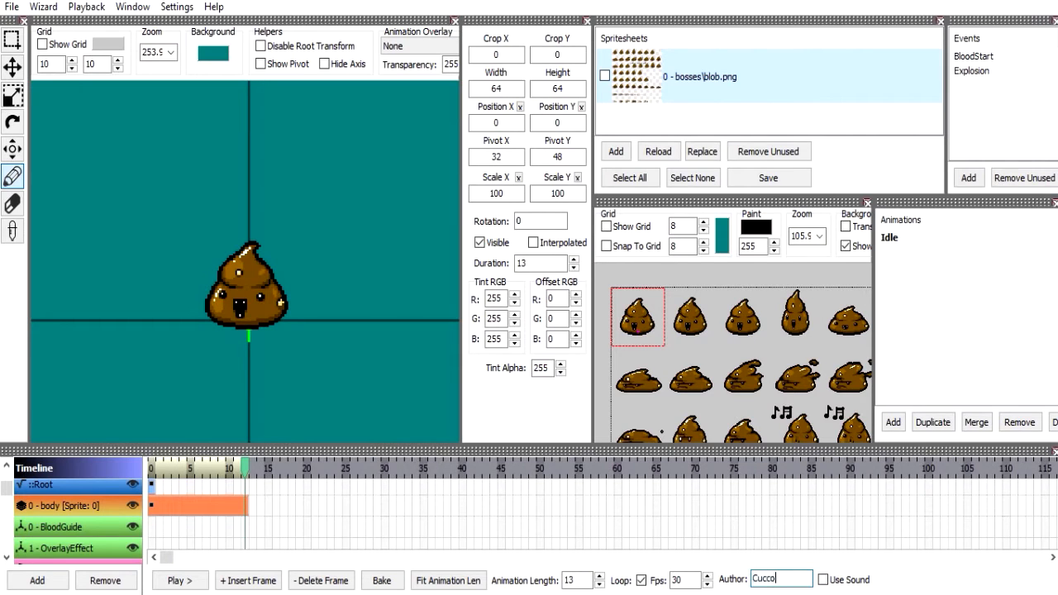
# Enable sound for the animation and load an audio file from the sfx folder of the game's resources.
pyautogui.click(823, 579)
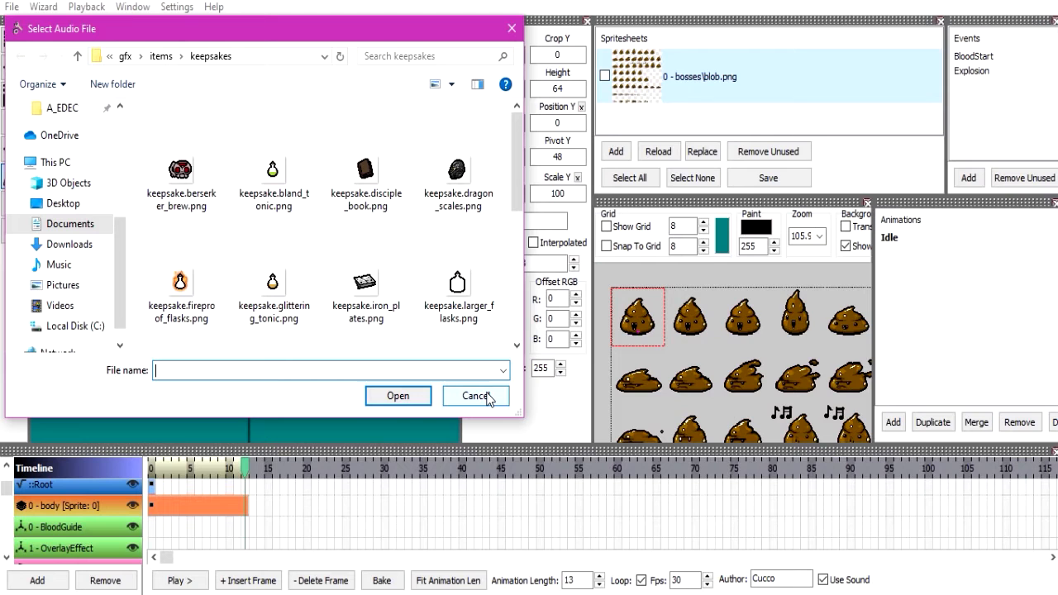
pyautogui.scroll(4, 75, 215)
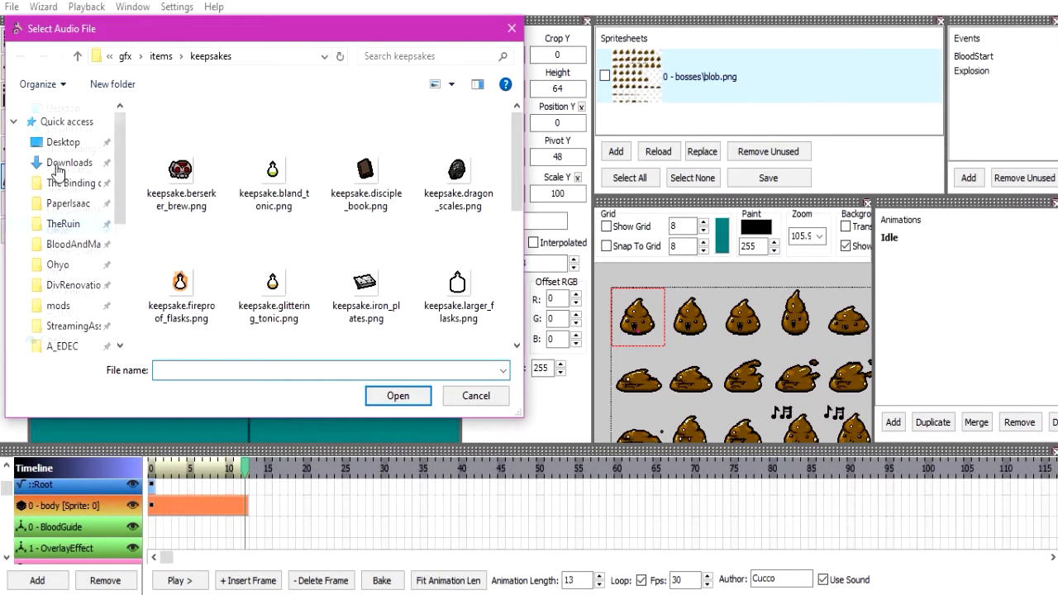
pyautogui.click(124, 181)
pyautogui.doubleClick(178, 134)
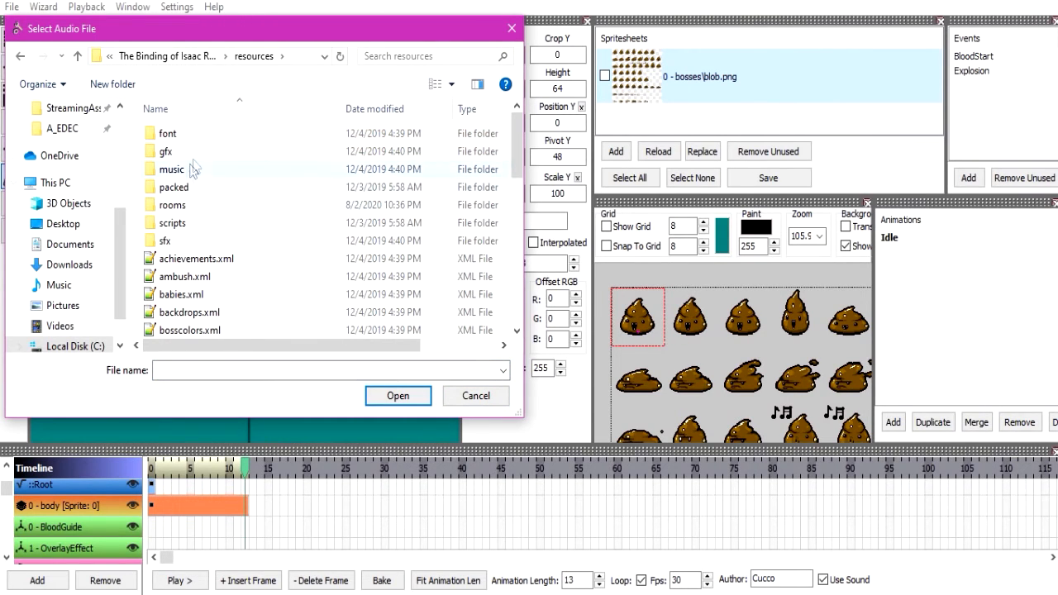
pyautogui.doubleClick(205, 240)
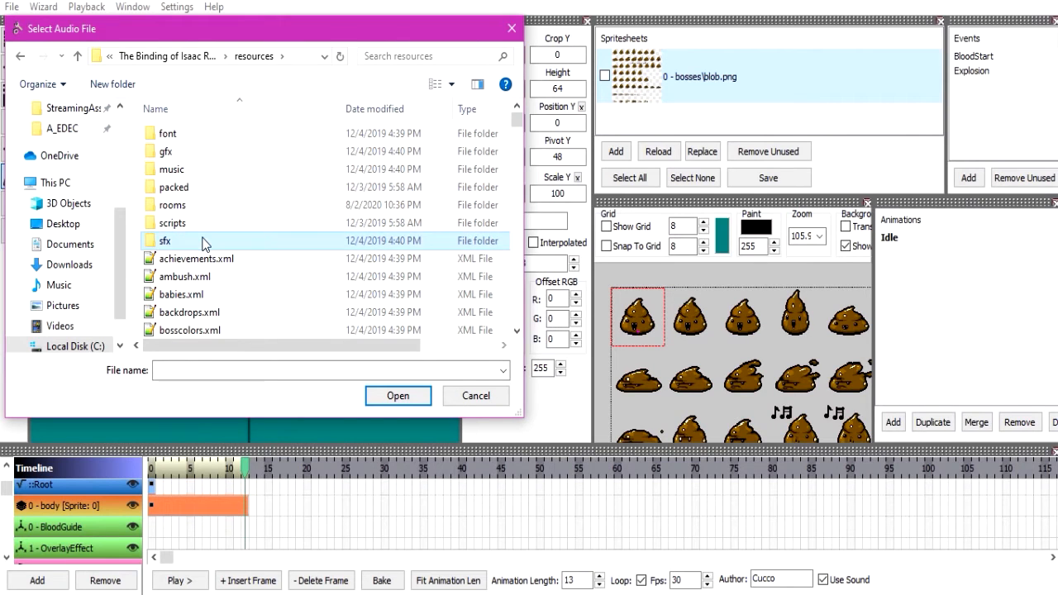
pyautogui.scroll(-2, 277, 245)
pyautogui.doubleClick(259, 169)
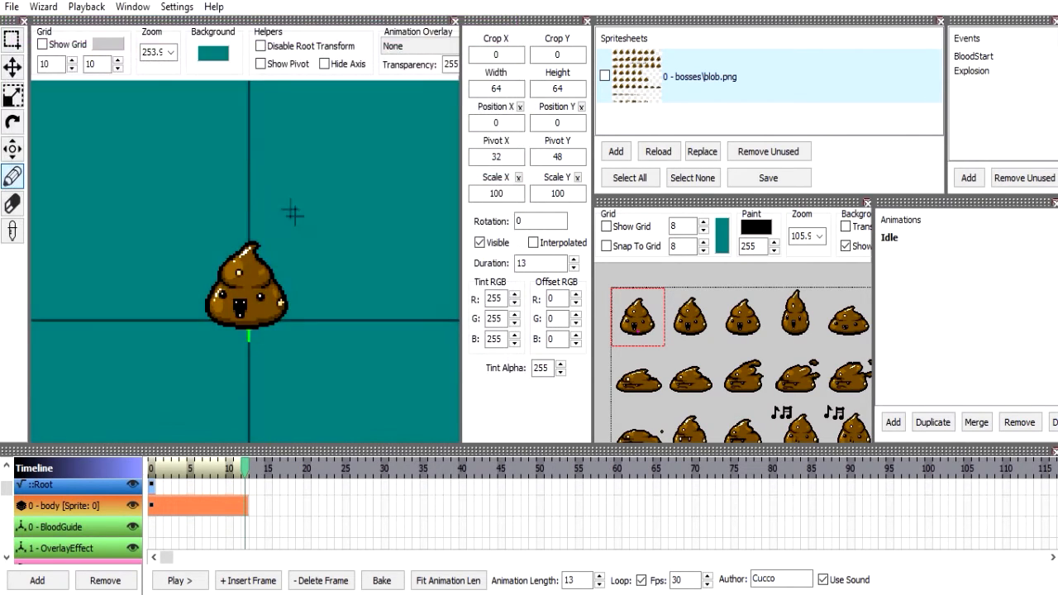
# Play the Idle animation with sound enabled, and turn sound use off again.
pyautogui.scroll(-2, 198, 513)
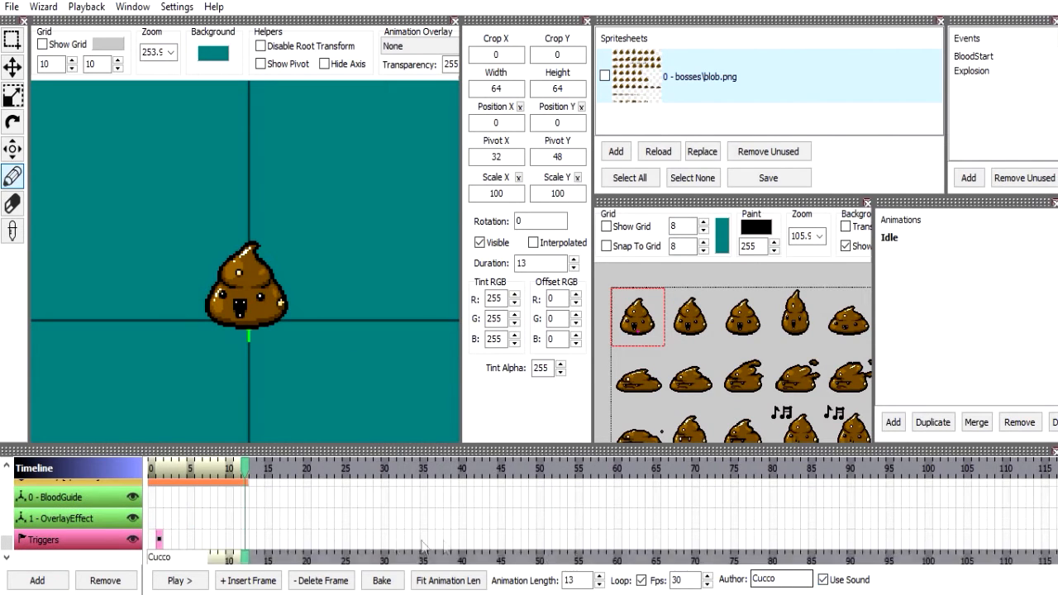
pyautogui.click(171, 579)
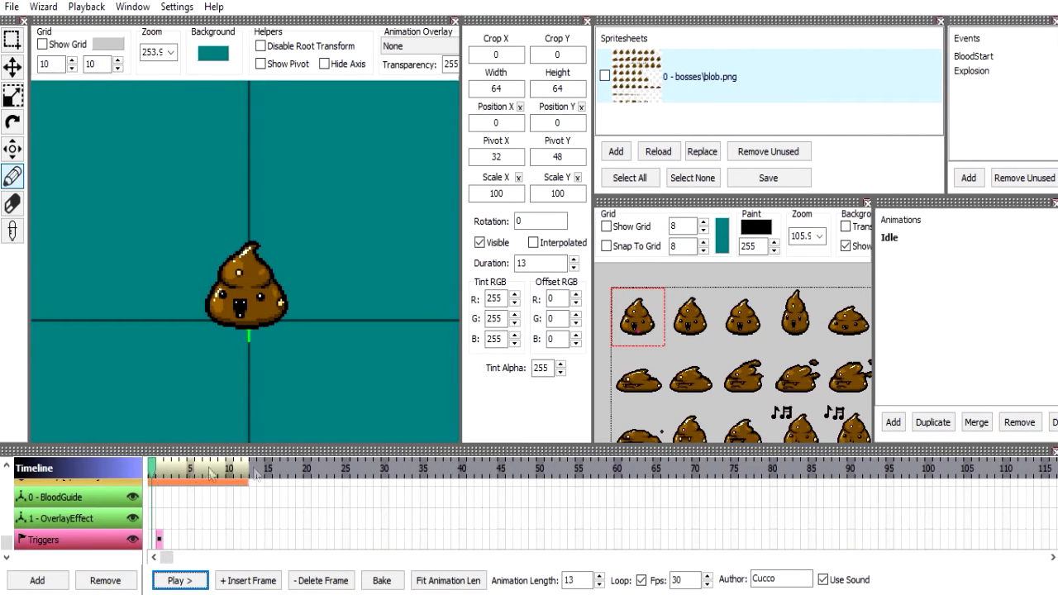
pyautogui.click(846, 581)
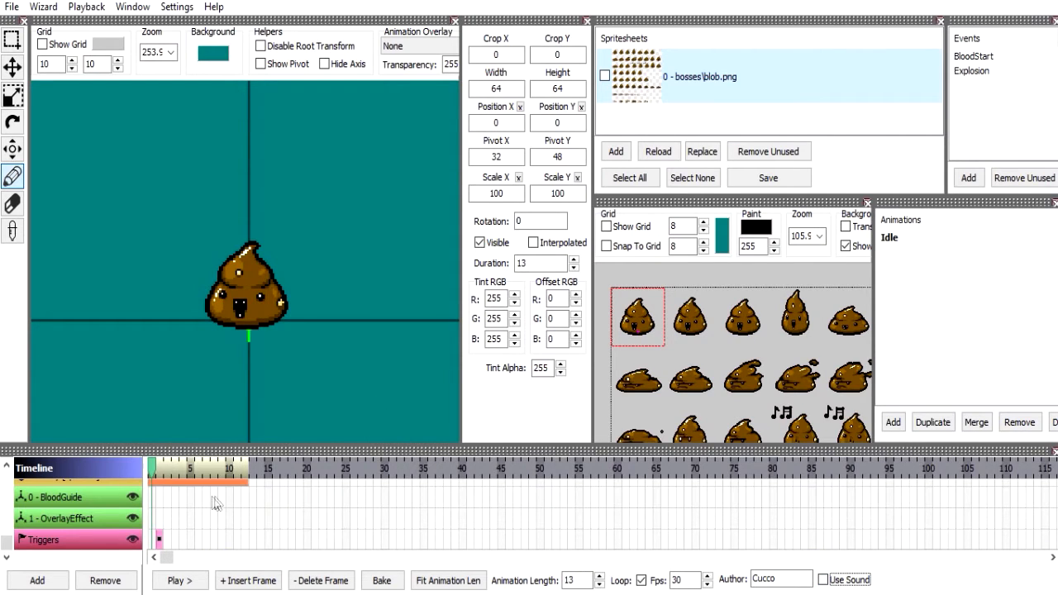
# Set the body frame's duration to 2, and insert a second body frame with a rotation of 20.
pyautogui.scroll(3, 211, 500)
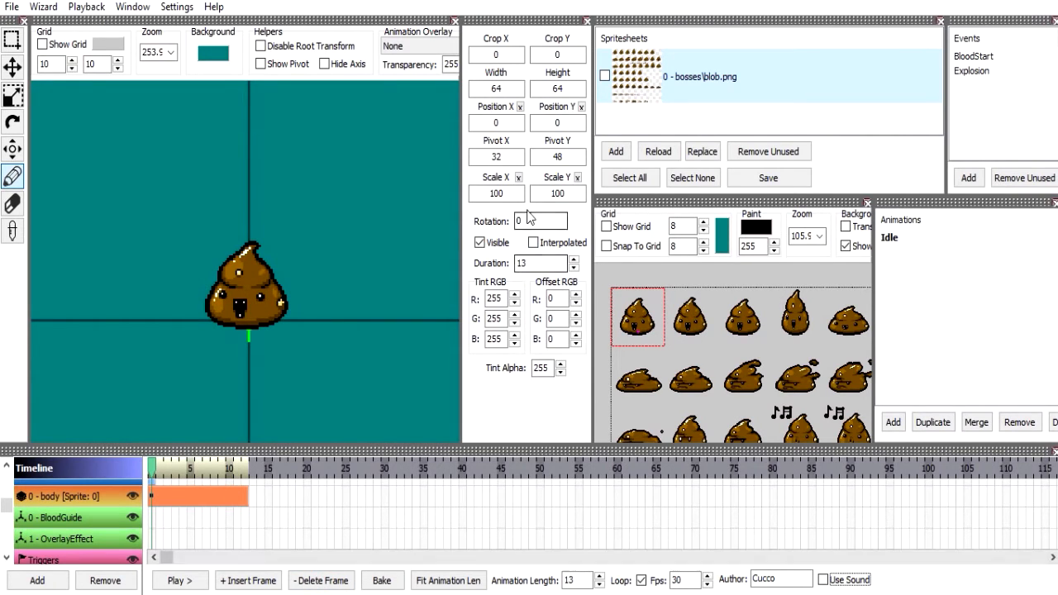
pyautogui.scroll(-5, 538, 265)
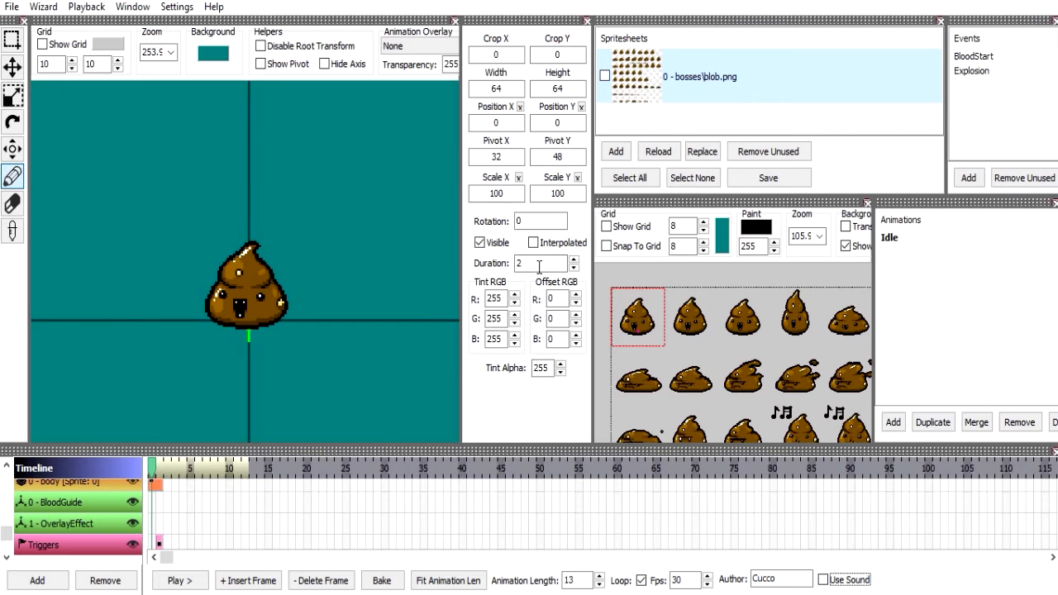
pyautogui.click(274, 507)
pyautogui.click(164, 511)
pyautogui.click(247, 580)
pyautogui.doubleClick(534, 262)
pyautogui.write('2')
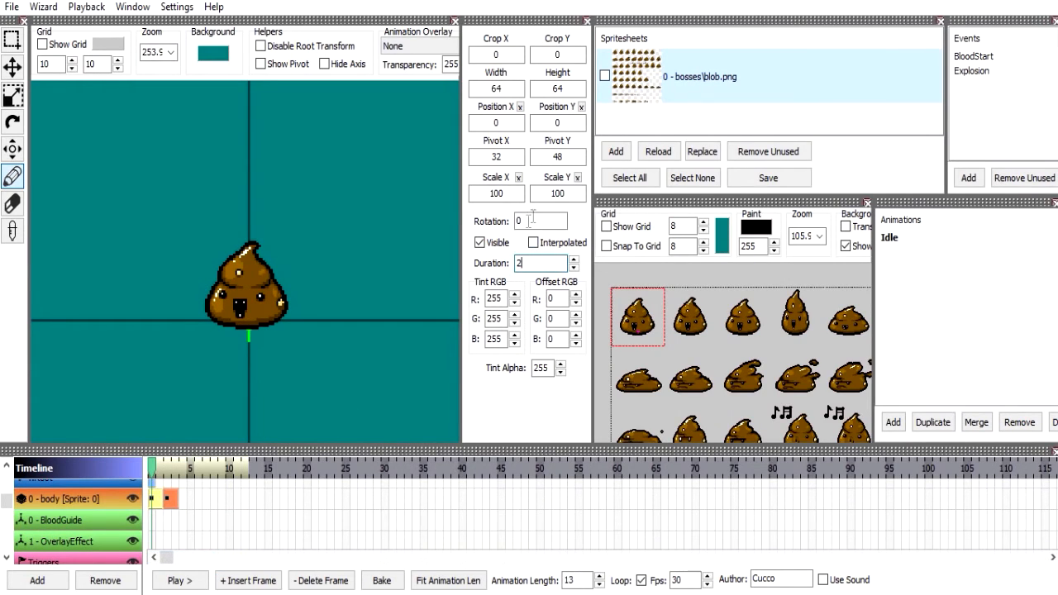
pyautogui.write('20')
pyautogui.press('Return')
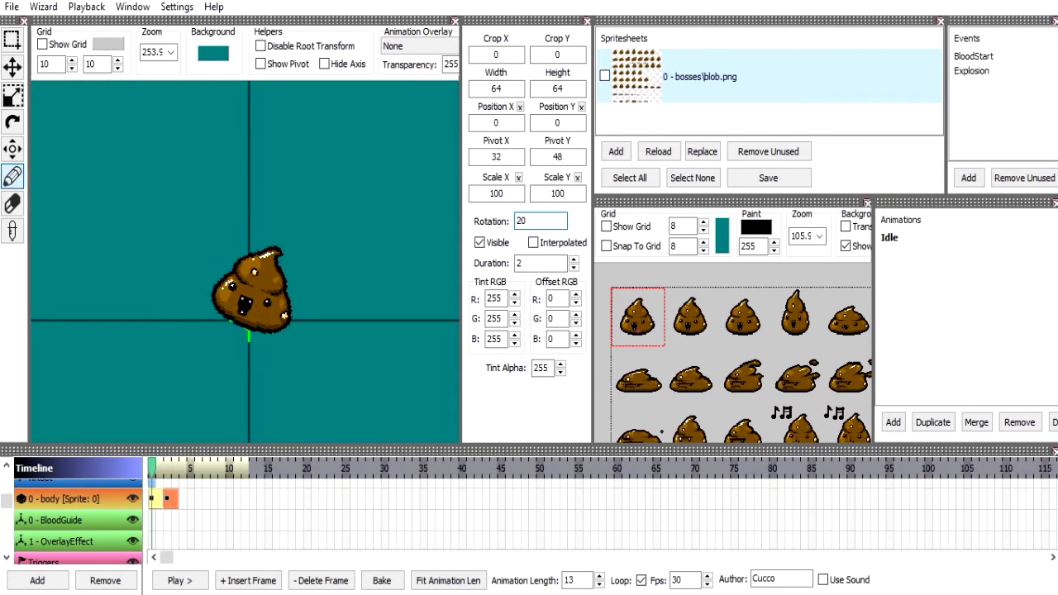
# Insert a third body frame with a rotation of 40 and play the stepped rotation.
pyautogui.click(246, 580)
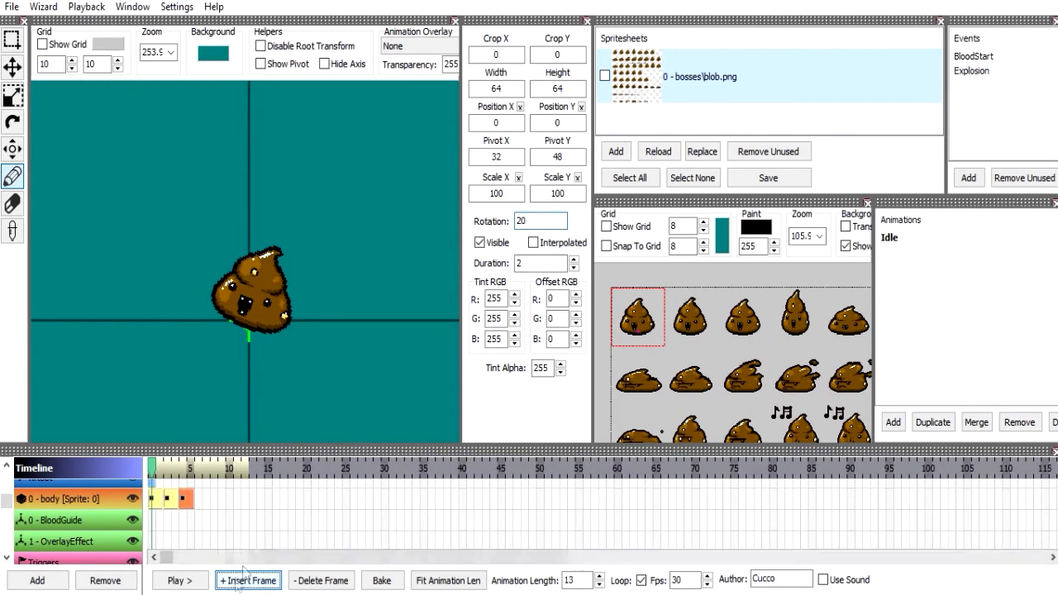
pyautogui.doubleClick(533, 220)
pyautogui.write('40')
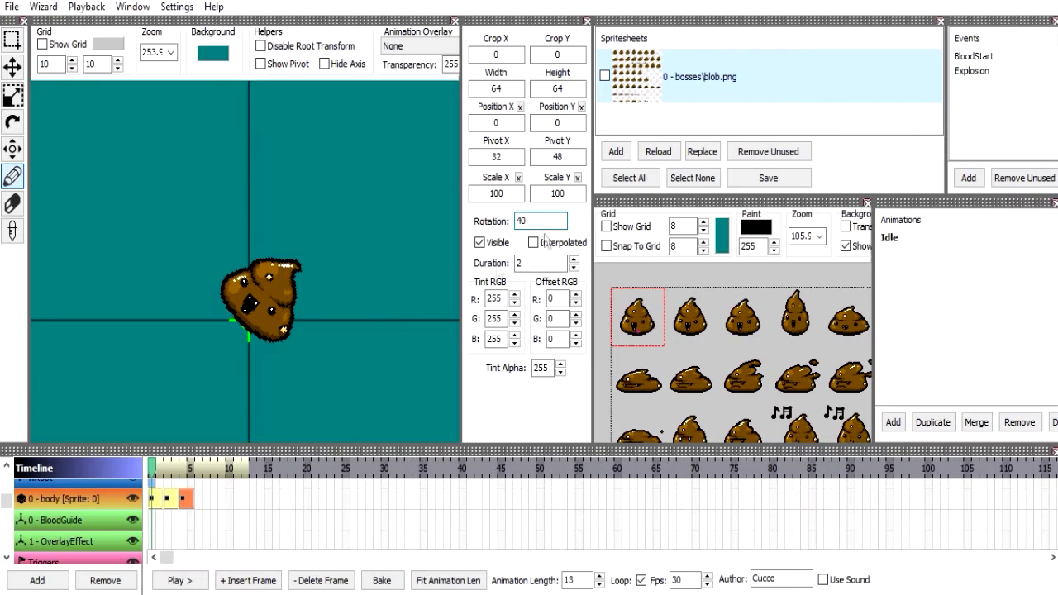
pyautogui.click(180, 580)
pyautogui.click(181, 581)
# Delete the two rotated body frames and select the remaining first frame.
pyautogui.click(321, 577)
pyautogui.click(321, 577)
pyautogui.click(156, 501)
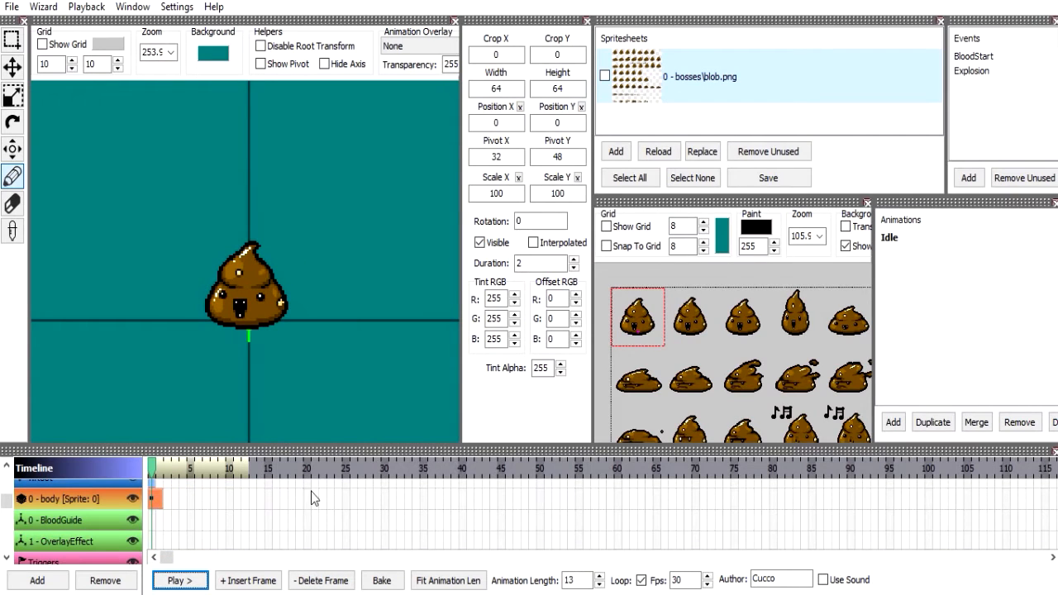
# Turn on interpolation for the first body frame, and insert a second frame with a rotation of 90.
pyautogui.click(533, 242)
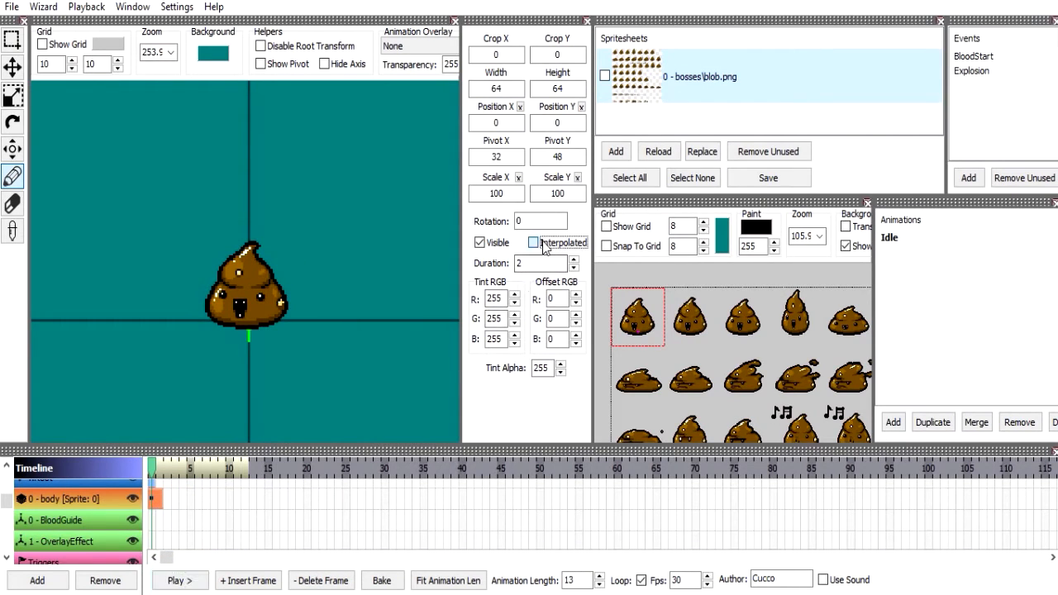
pyautogui.click(240, 581)
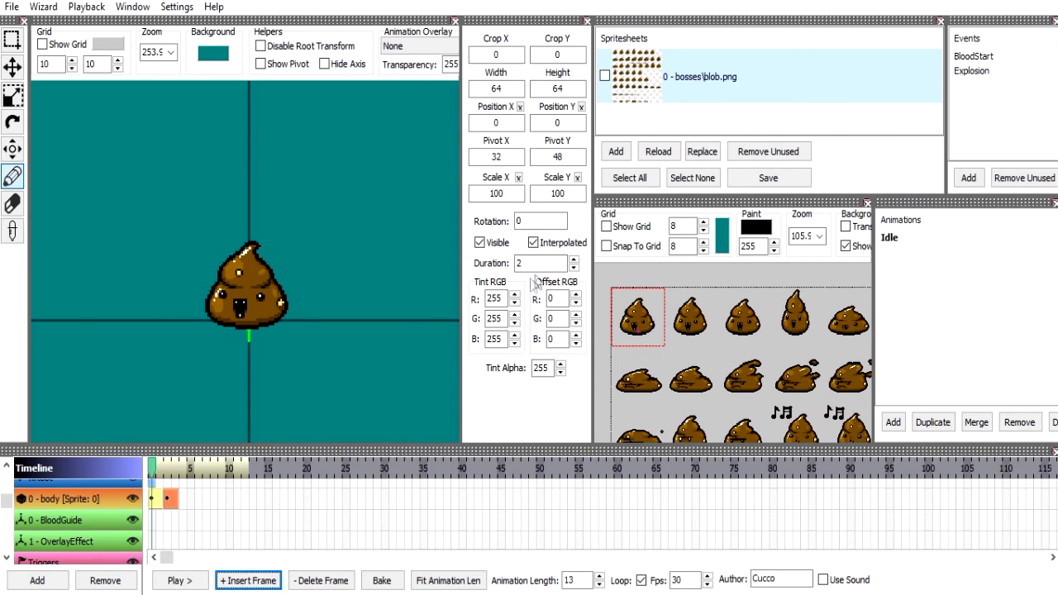
pyautogui.doubleClick(539, 220)
pyautogui.write('90')
pyautogui.press('Return')
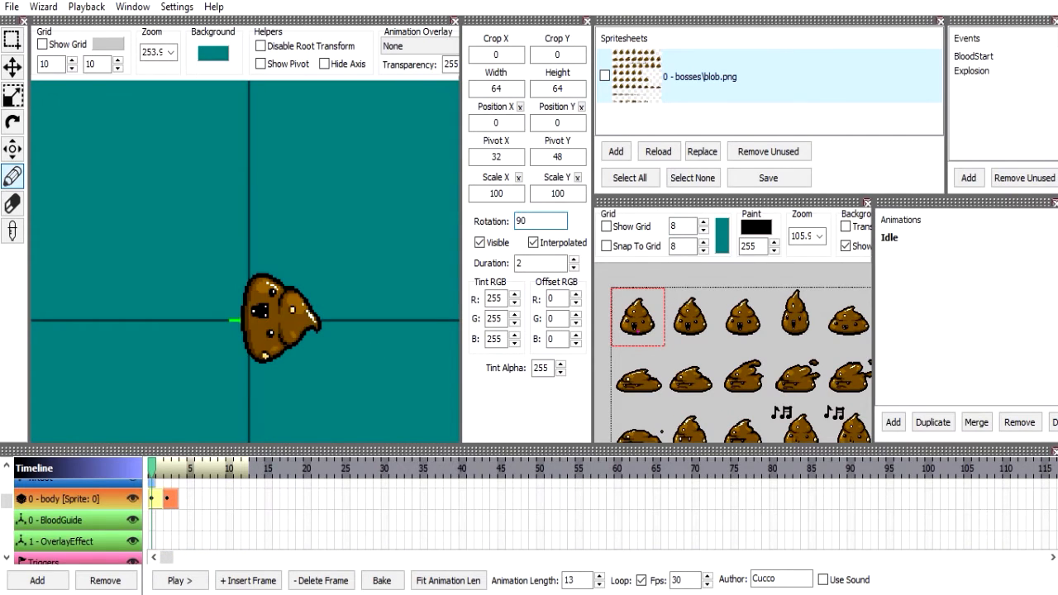
# Set the first body frame's duration to 12 and the second body frame's duration to 1.
pyautogui.click(156, 501)
pyautogui.doubleClick(541, 263)
pyautogui.write('12')
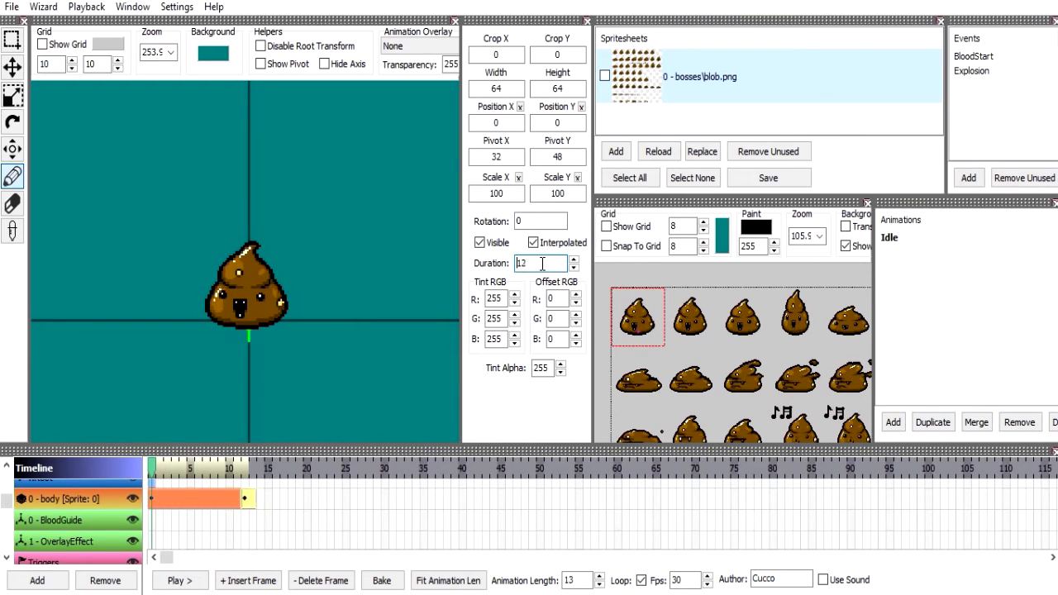
pyautogui.click(247, 500)
pyautogui.doubleClick(517, 259)
pyautogui.write('1')
# Preview the interpolated rotation by scrubbing the timeline, check both body frames' settings, and select the first frame.
pyautogui.click(169, 471)
pyautogui.moveTo(169, 471)
pyautogui.mouseDown()
pyautogui.moveTo(248, 470)
pyautogui.moveTo(151, 473)
pyautogui.mouseUp()
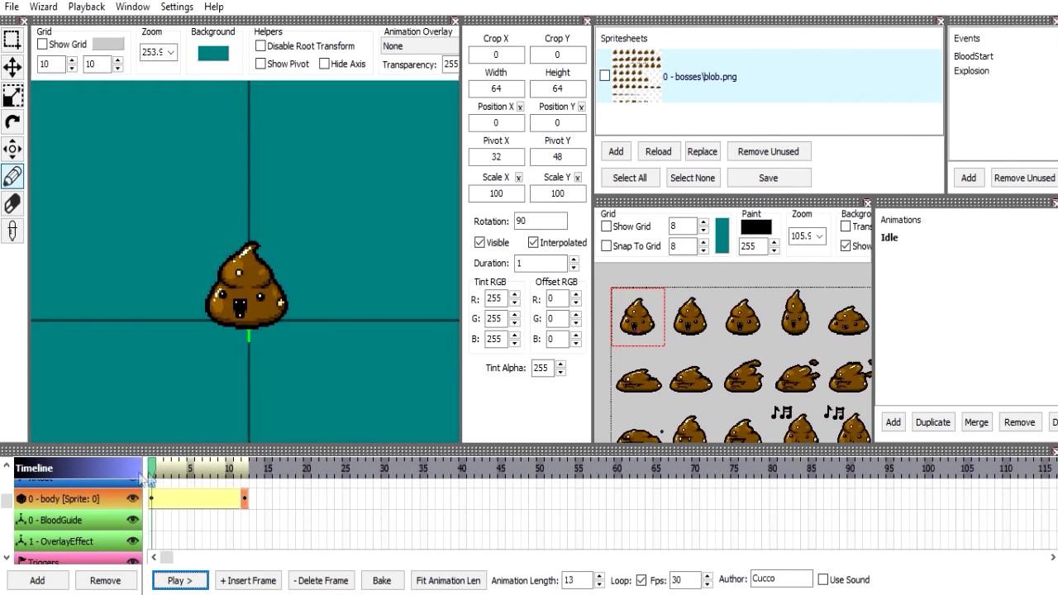
pyautogui.click(163, 500)
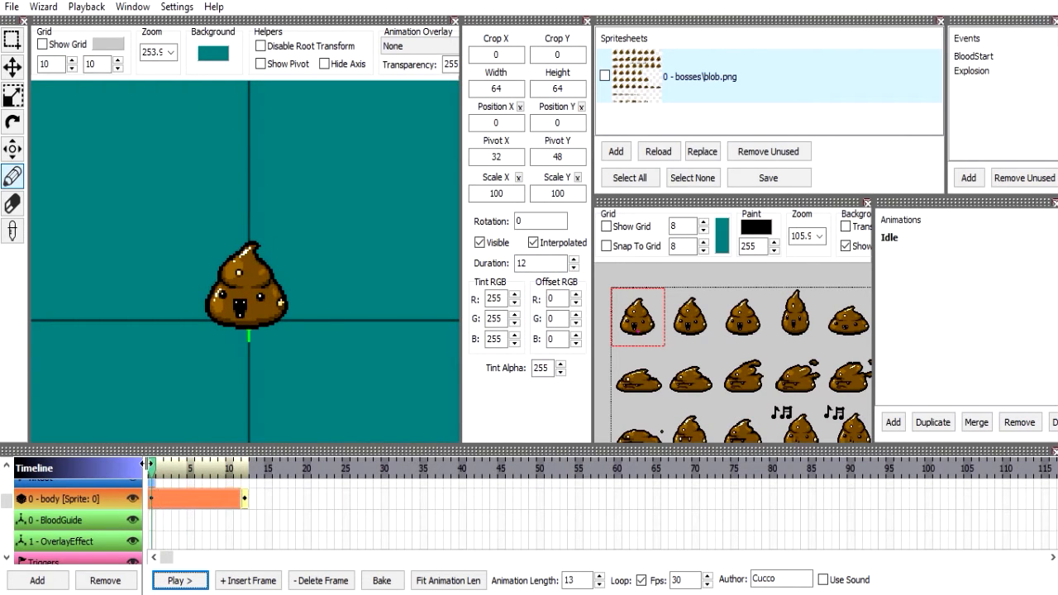
pyautogui.moveTo(151, 471); pyautogui.dragTo(160, 471)
pyautogui.moveTo(160, 465); pyautogui.dragTo(151, 471)
pyautogui.click(244, 498)
pyautogui.click(524, 221)
pyautogui.moveTo(155, 476)
pyautogui.mouseDown()
pyautogui.moveTo(247, 465)
pyautogui.moveTo(145, 467)
pyautogui.mouseUp()
pyautogui.click(193, 496)
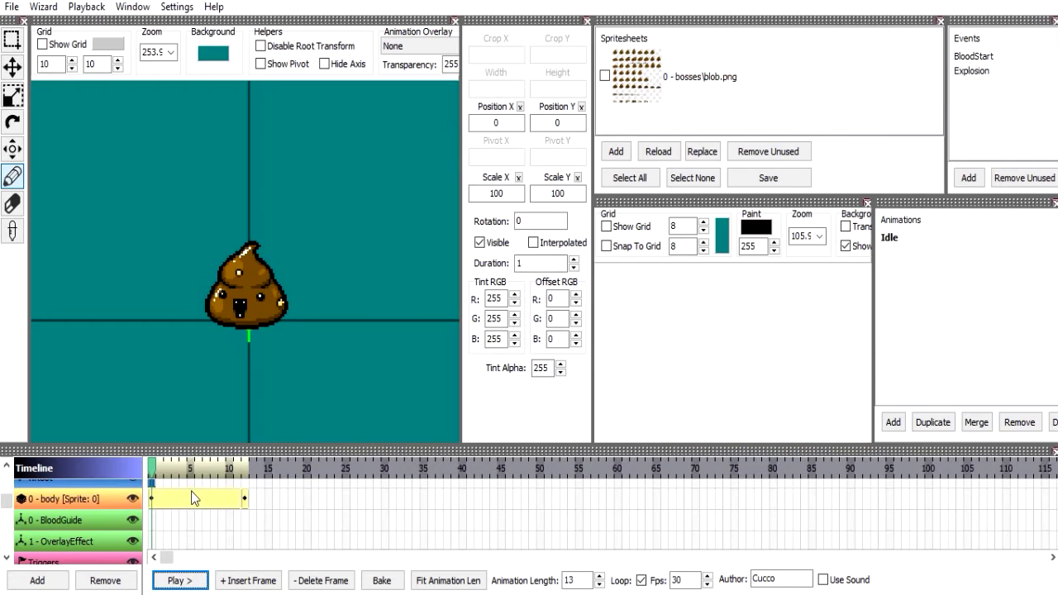
pyautogui.click(193, 496)
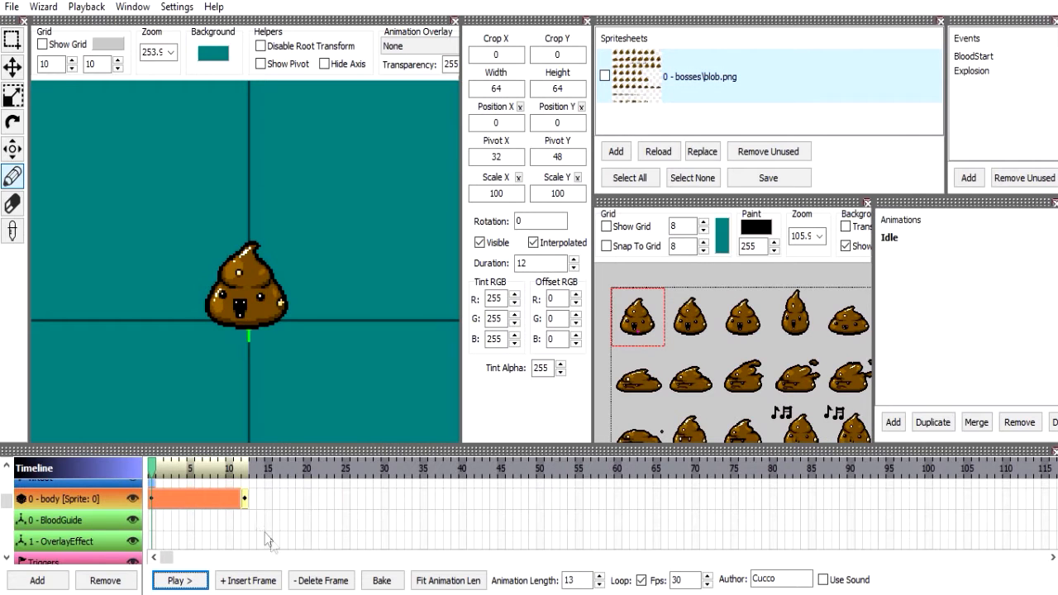
# Bake the first body frame's interpolation into keyframes at interval 2, with scale and rotation rounded.
pyautogui.click(381, 579)
pyautogui.click(530, 259)
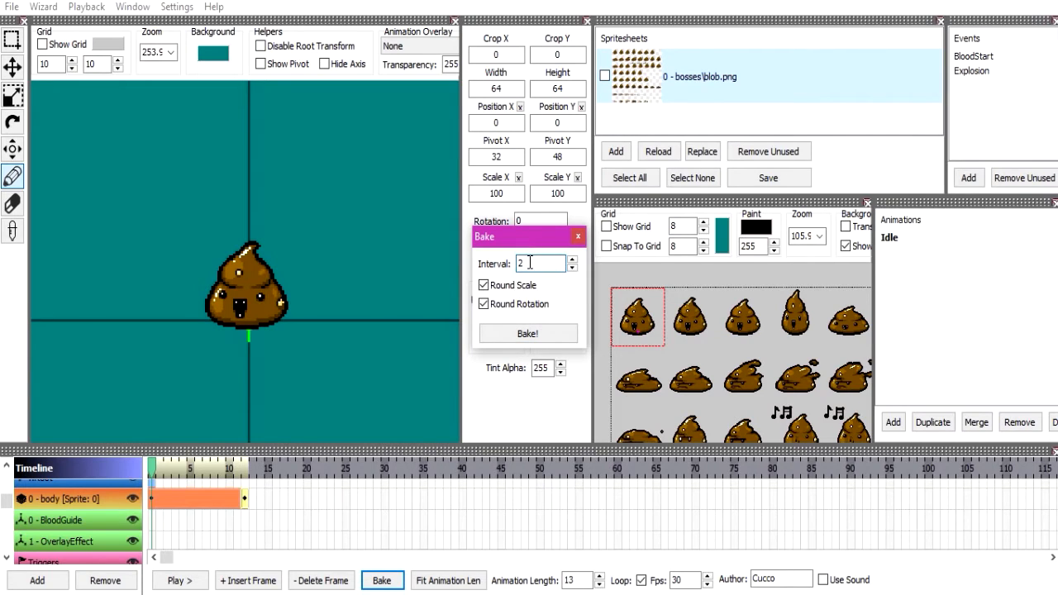
pyautogui.click(507, 286)
pyautogui.click(508, 305)
pyautogui.click(528, 334)
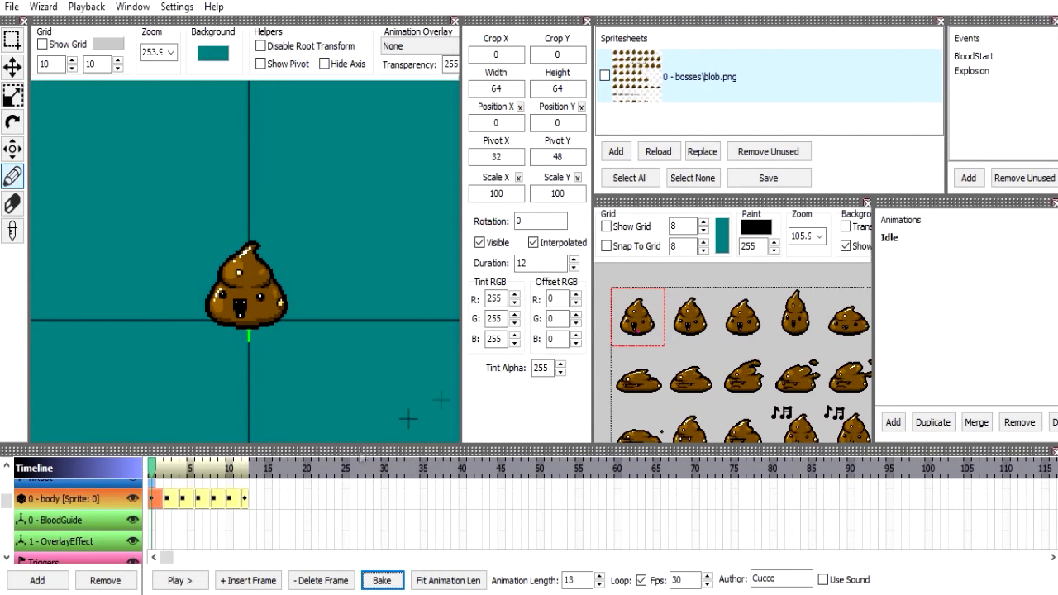
# Play back the baked rotation, stop the playback, and undo the bake.
pyautogui.moveTo(153, 475); pyautogui.dragTo(115, 474)
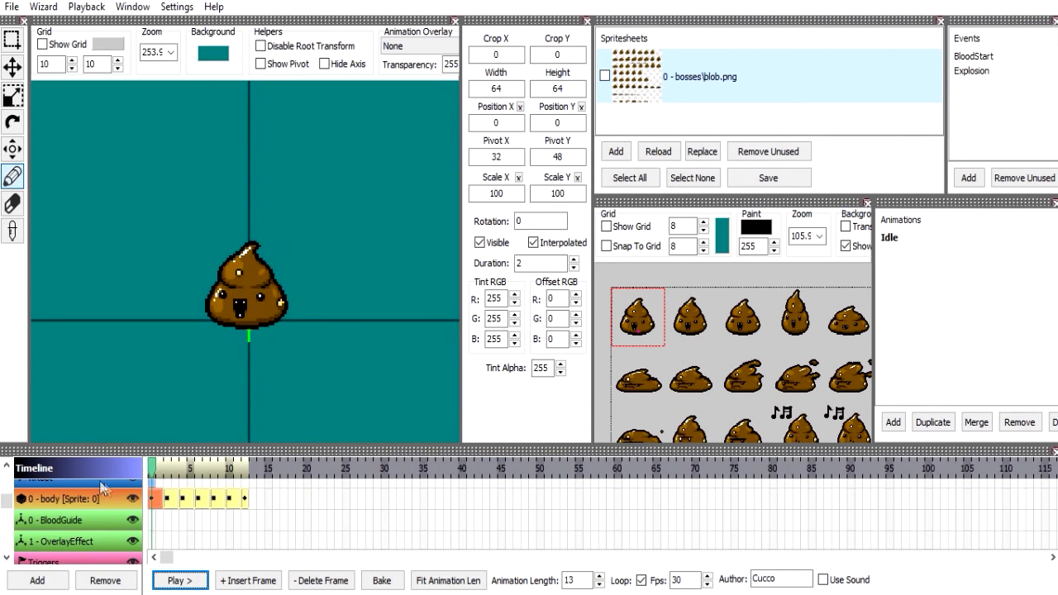
pyautogui.click(179, 580)
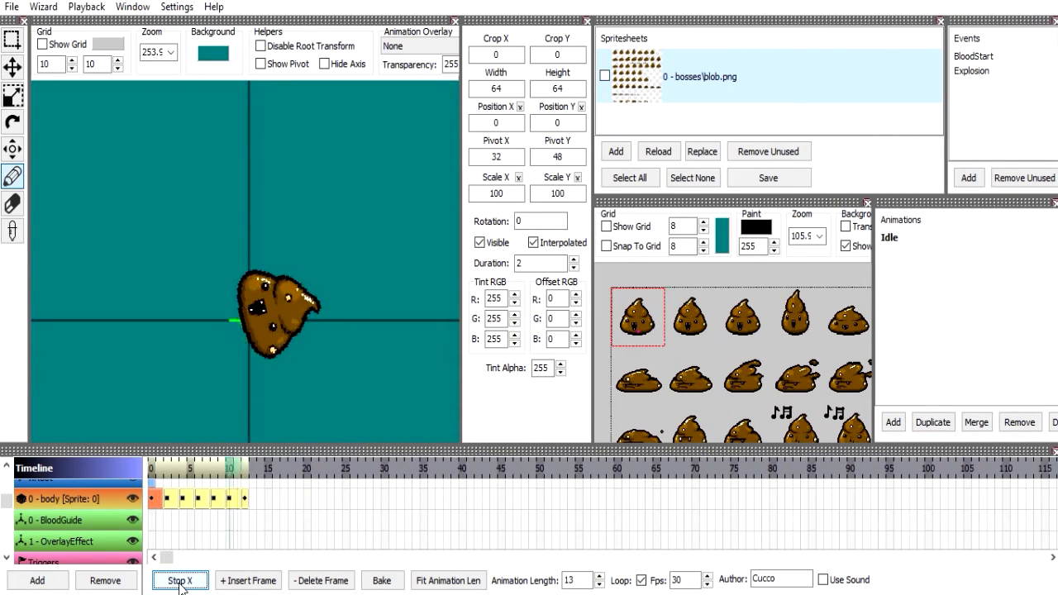
pyautogui.click(178, 580)
pyautogui.hotkey('ctrl', 'z')
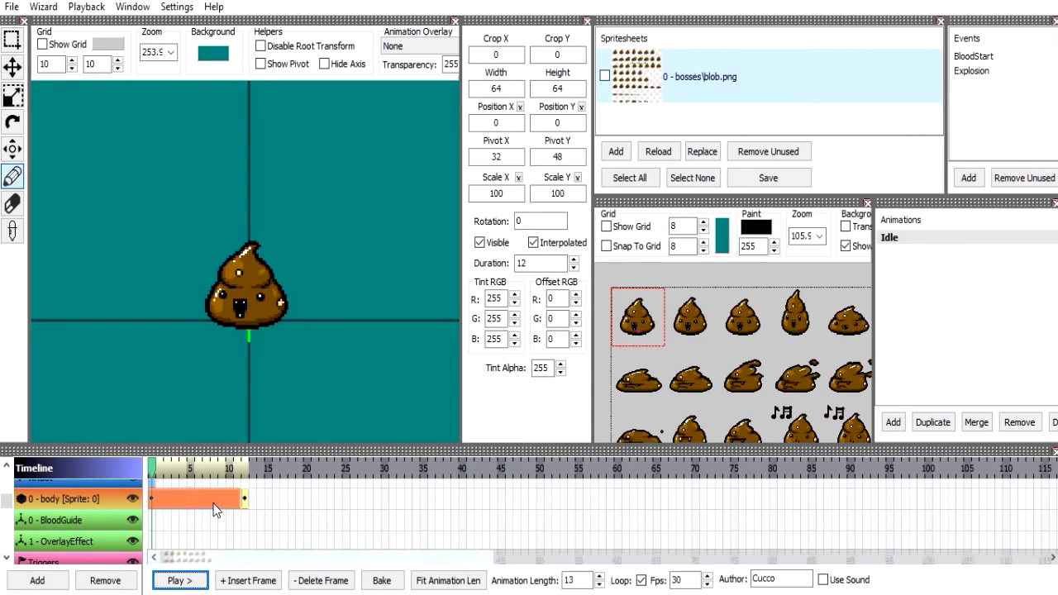
# Try baking the first body frame at interval 1, play the result, and undo the bake.
pyautogui.click(398, 579)
pyautogui.click(381, 580)
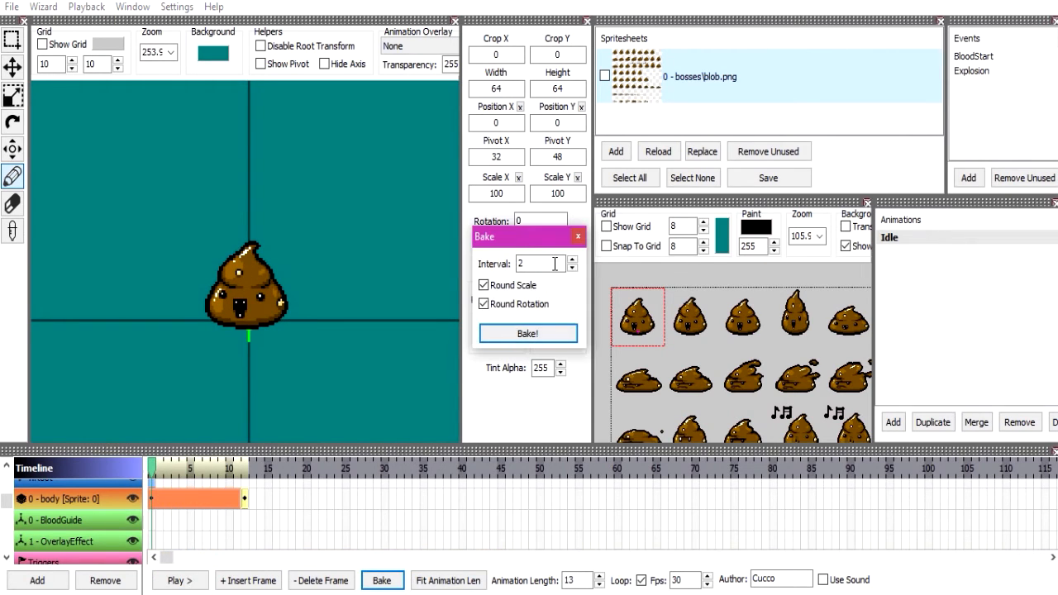
pyautogui.click(529, 334)
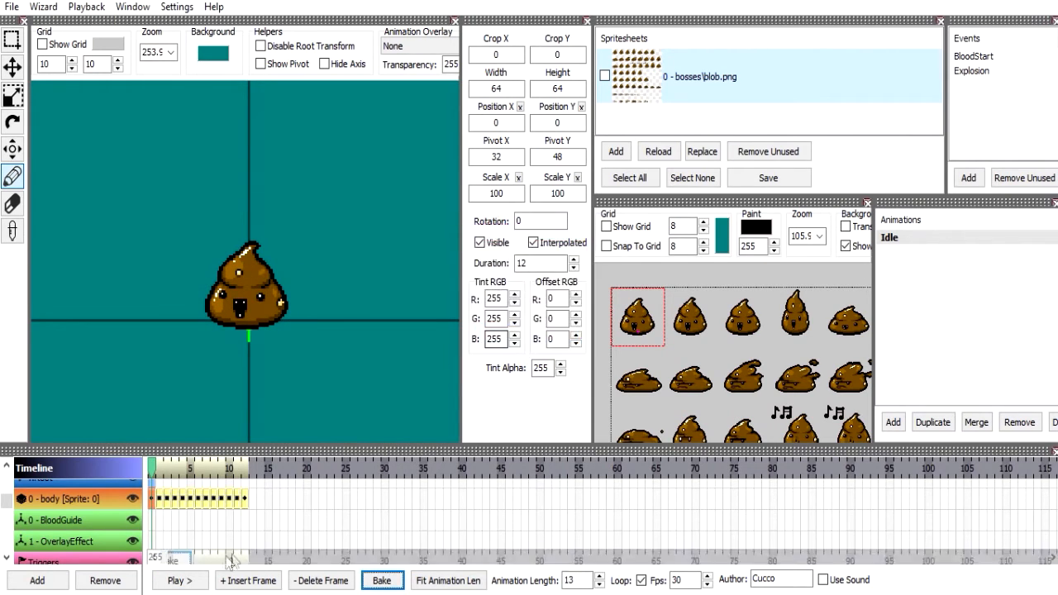
pyautogui.click(175, 578)
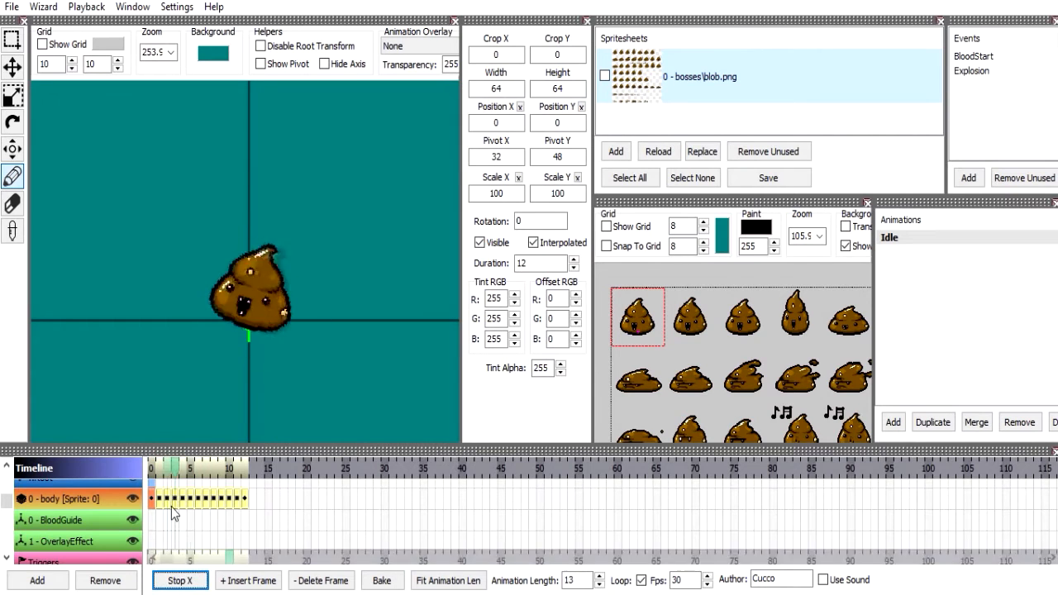
pyautogui.hotkey('ctrl', 'z')
pyautogui.click(180, 578)
pyautogui.click(175, 580)
# Bake the interpolated body frame again at interval 1 with scale and rotation rounded.
pyautogui.click(379, 580)
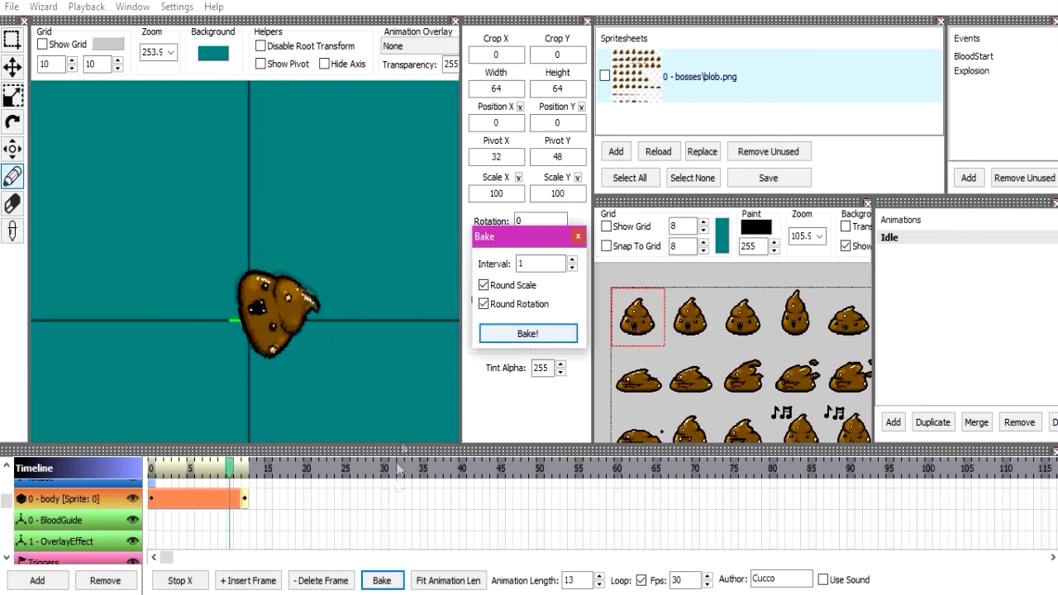
pyautogui.click(526, 333)
pyautogui.doubleClick(184, 581)
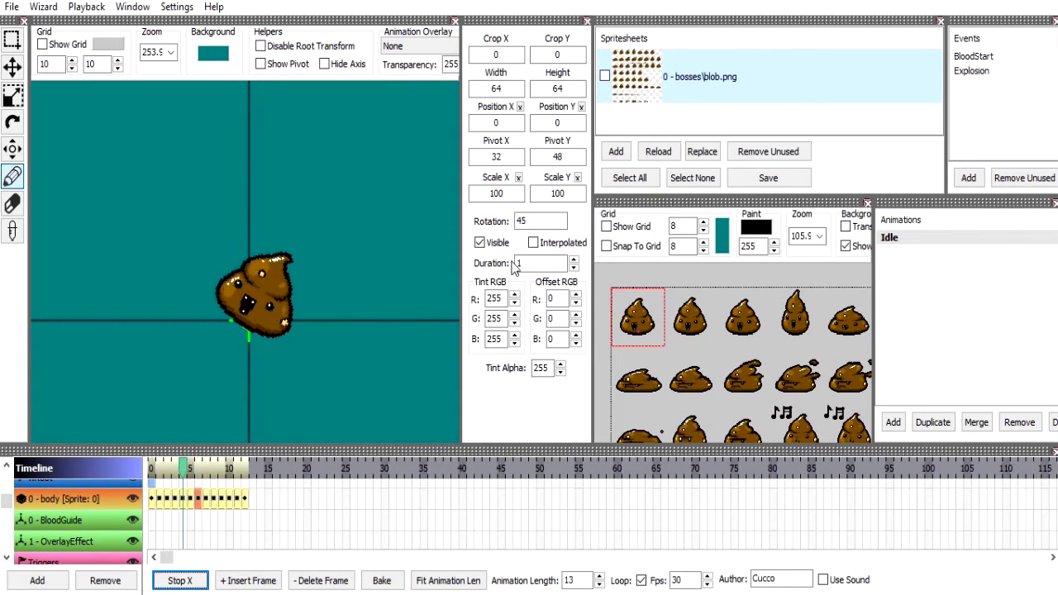
# Set the green offset of the body frame rotated 45 to 255, and preview the colour change along the timeline.
pyautogui.click(564, 316)
pyautogui.write('255')
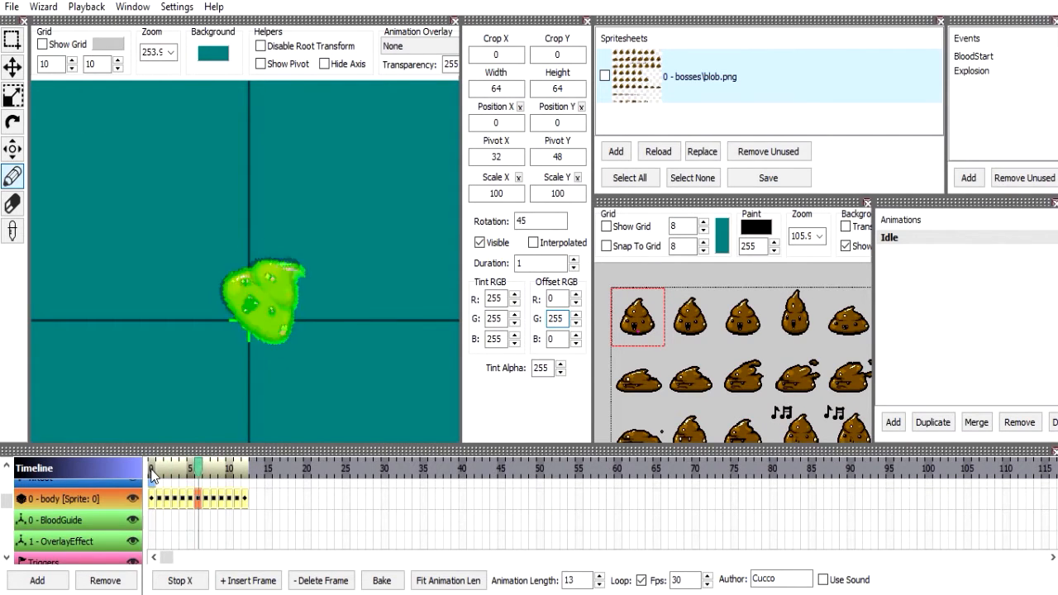
pyautogui.moveTo(154, 471); pyautogui.dragTo(264, 467)
pyautogui.press('space')
pyautogui.click(148, 503)
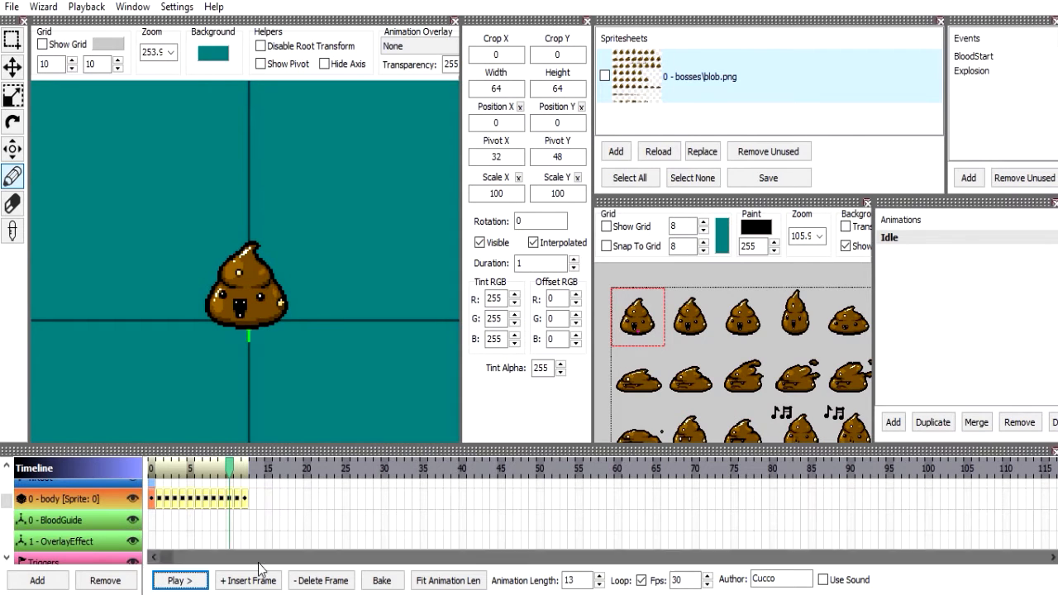
# Add a layer named sec using spritesheet 0, and copy the first body frame into it.
pyautogui.click(38, 580)
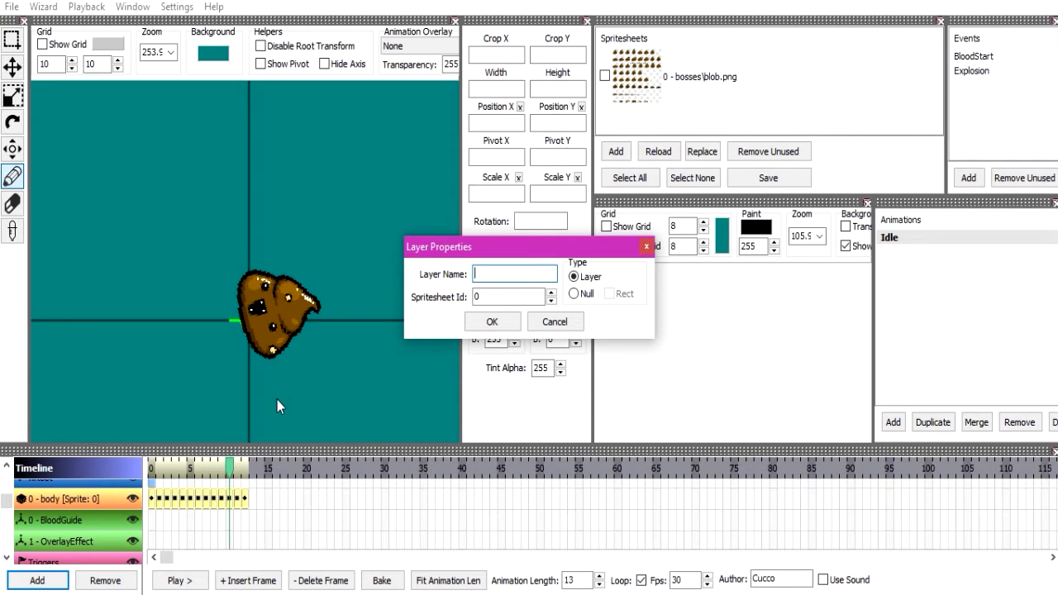
pyautogui.click(491, 322)
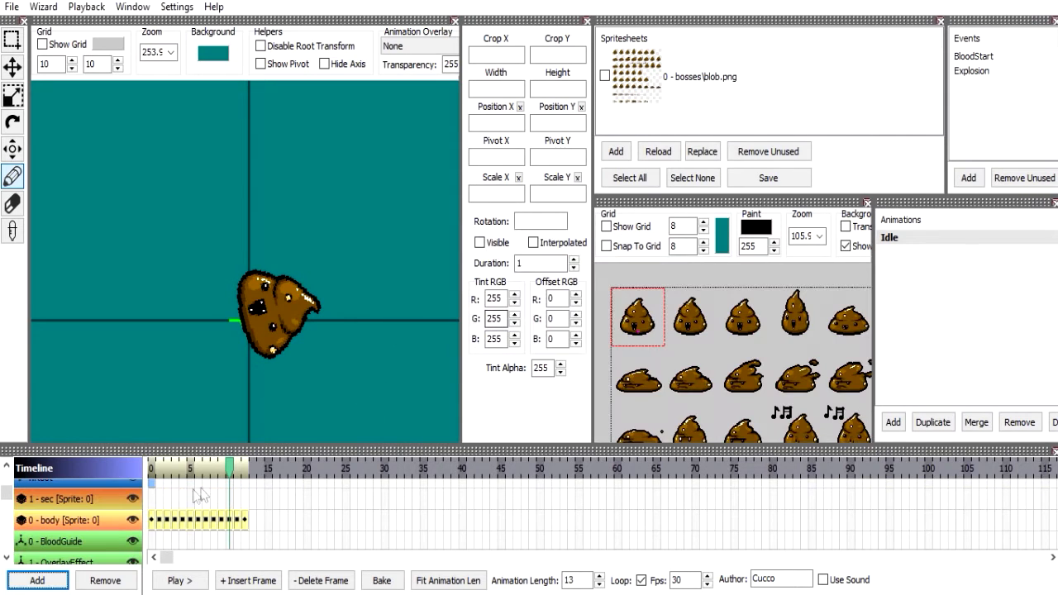
pyautogui.click(152, 519)
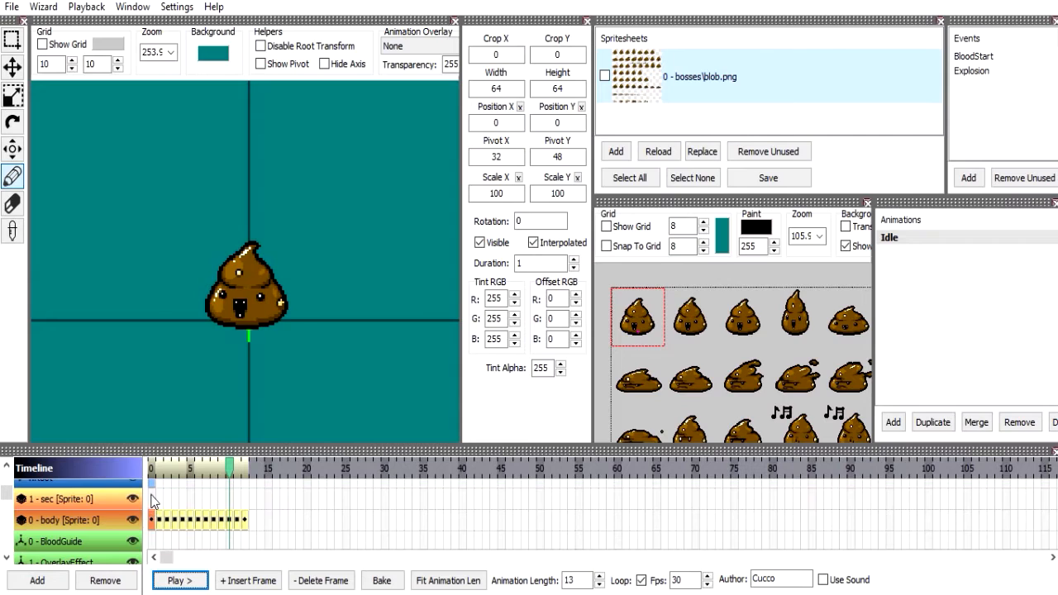
pyautogui.click(152, 500)
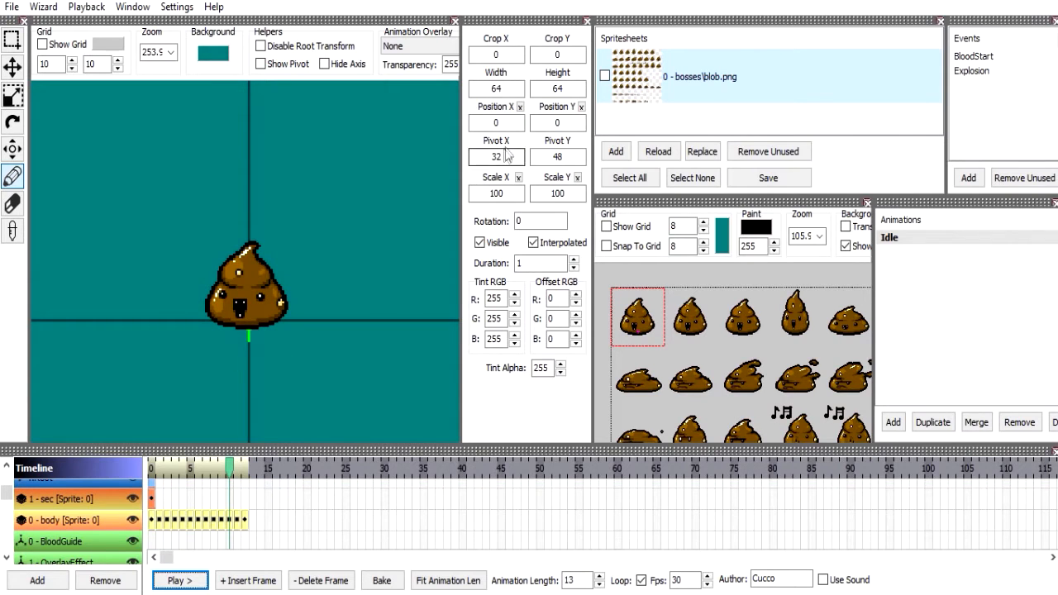
# Set the sec frame's crop to X 192 and Y 128 to pick the blob sprite with music notes.
pyautogui.click(523, 57)
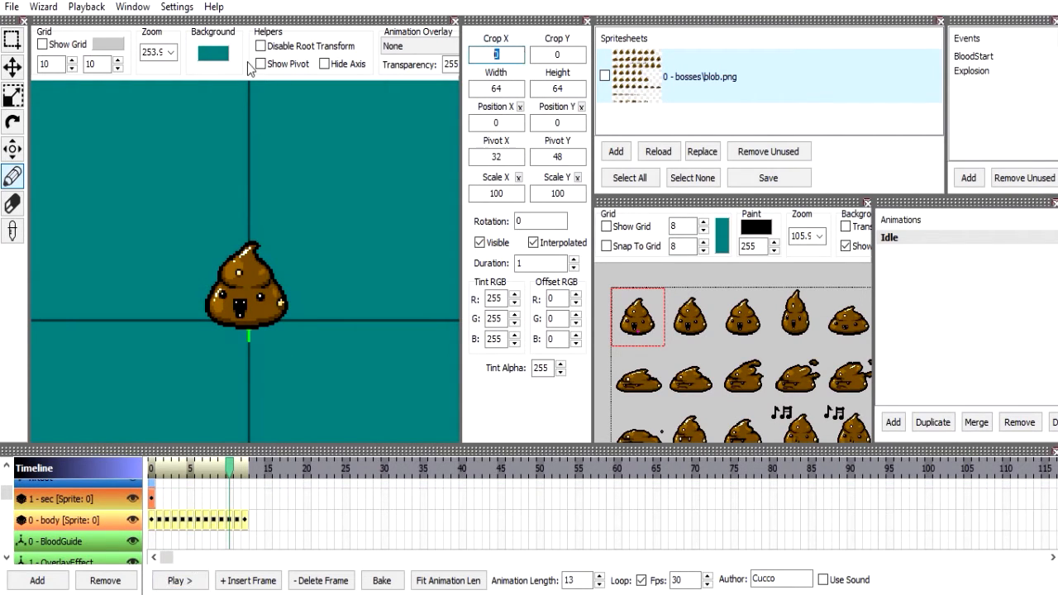
pyautogui.write('128')
pyautogui.press('Return')
pyautogui.write('160')
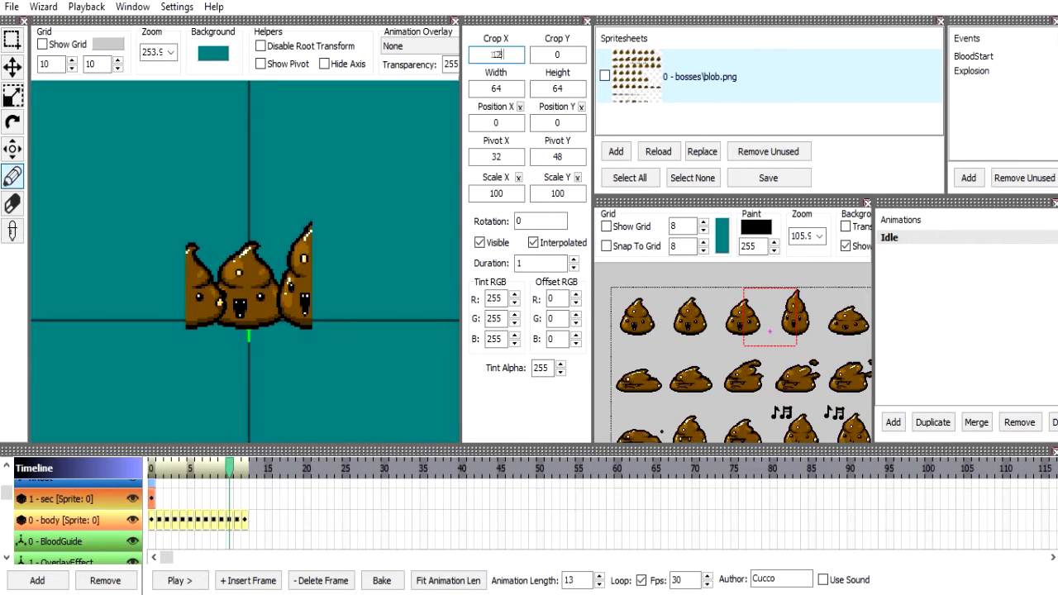
pyautogui.press('Return')
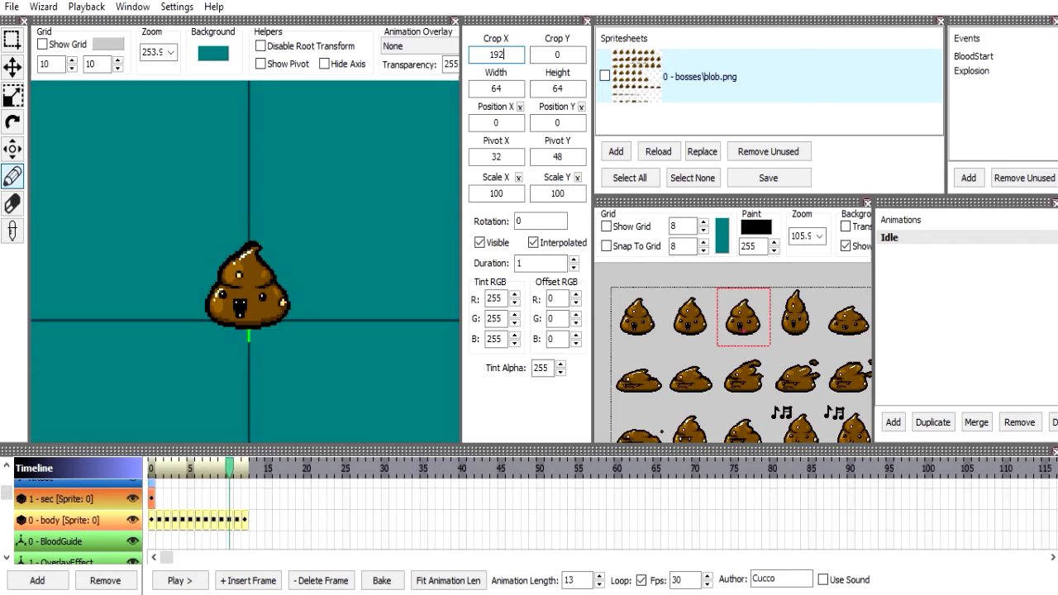
pyautogui.press('Return')
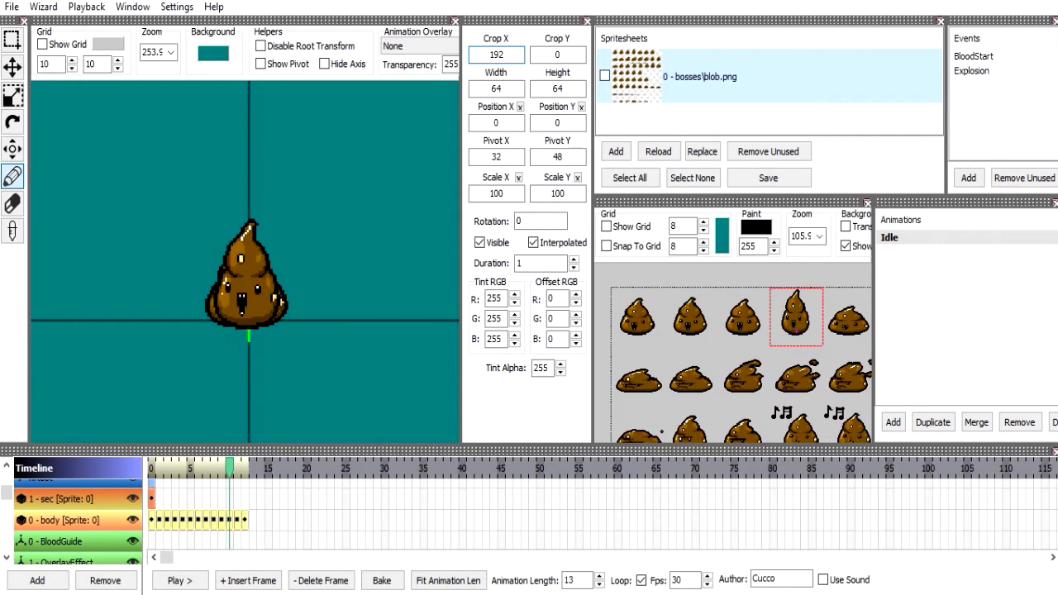
pyautogui.press('Tab')
pyautogui.write('128')
pyautogui.press('Return')
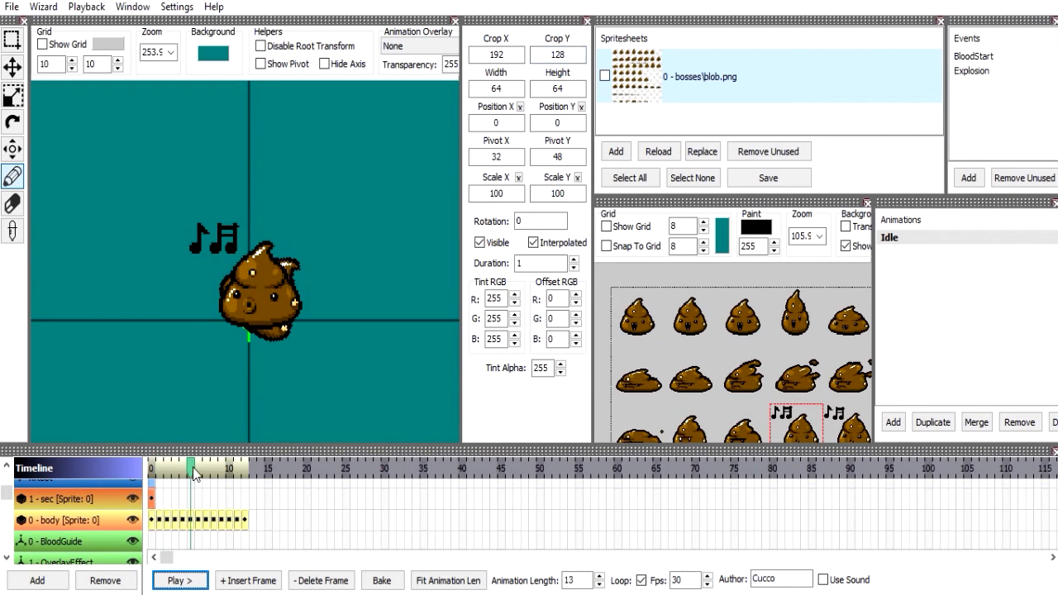
# Play the animation while moving the sec layer below the body layer and back above it.
pyautogui.click(180, 581)
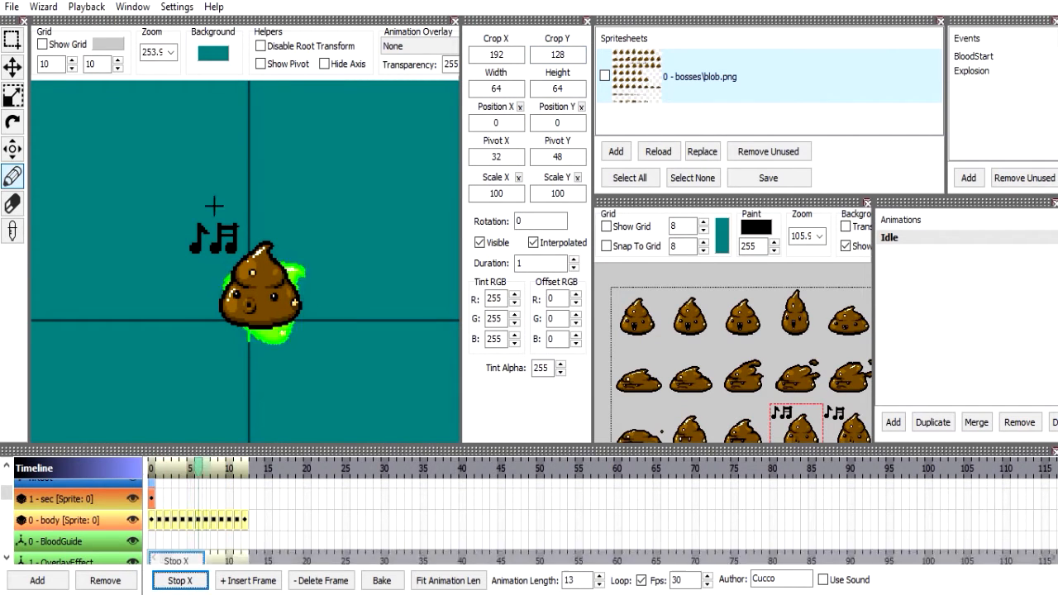
pyautogui.moveTo(89, 500); pyautogui.dragTo(87, 526)
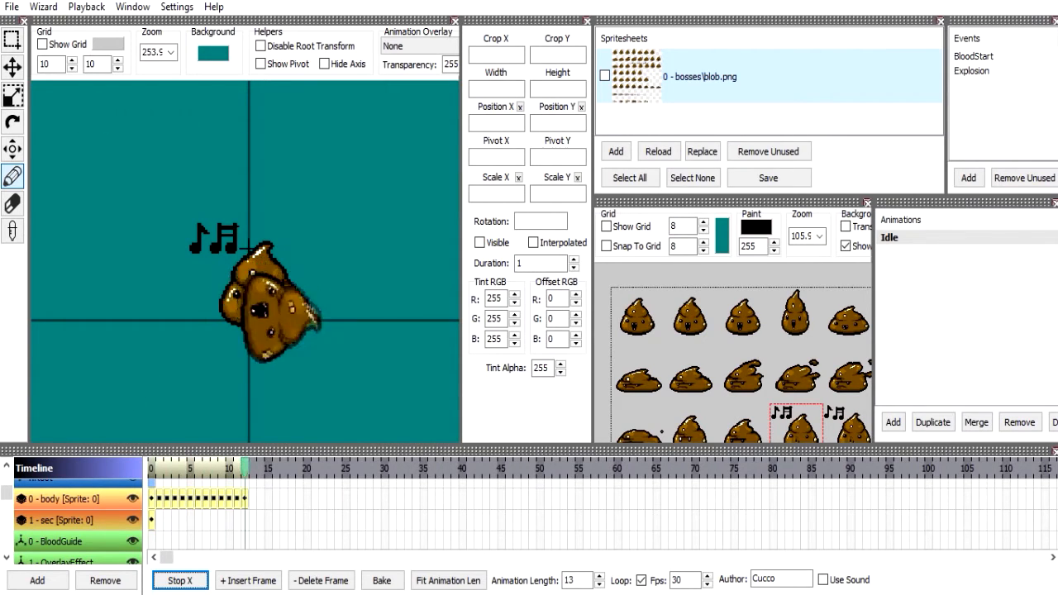
pyautogui.moveTo(99, 519); pyautogui.dragTo(121, 505)
pyautogui.click(106, 517)
# Remove the sec layer, select the body frame rotated 60, and stop the playback.
pyautogui.click(119, 582)
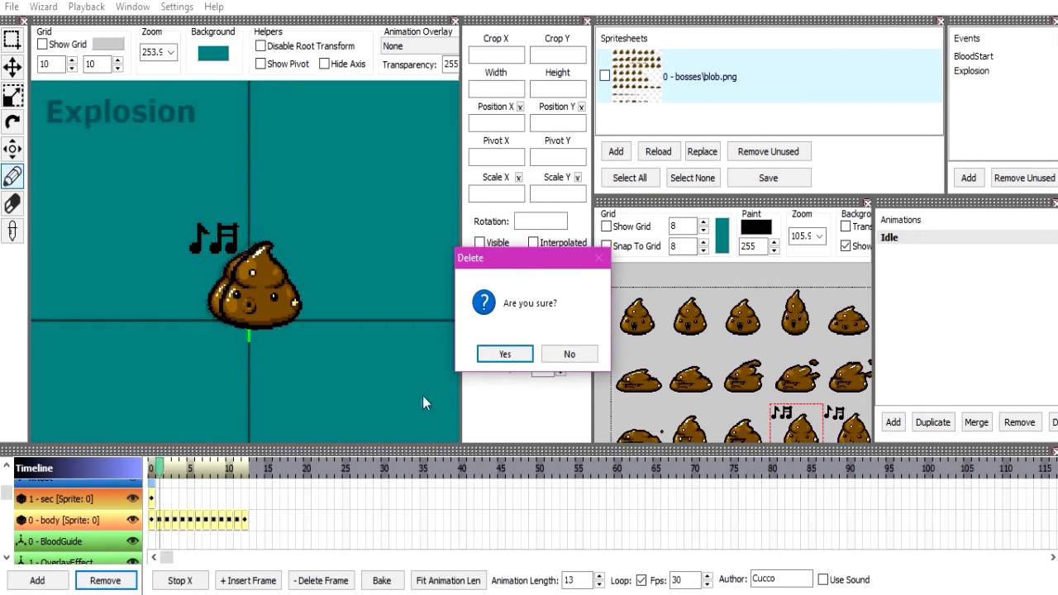
pyautogui.click(501, 353)
pyautogui.click(213, 499)
pyautogui.press('space')
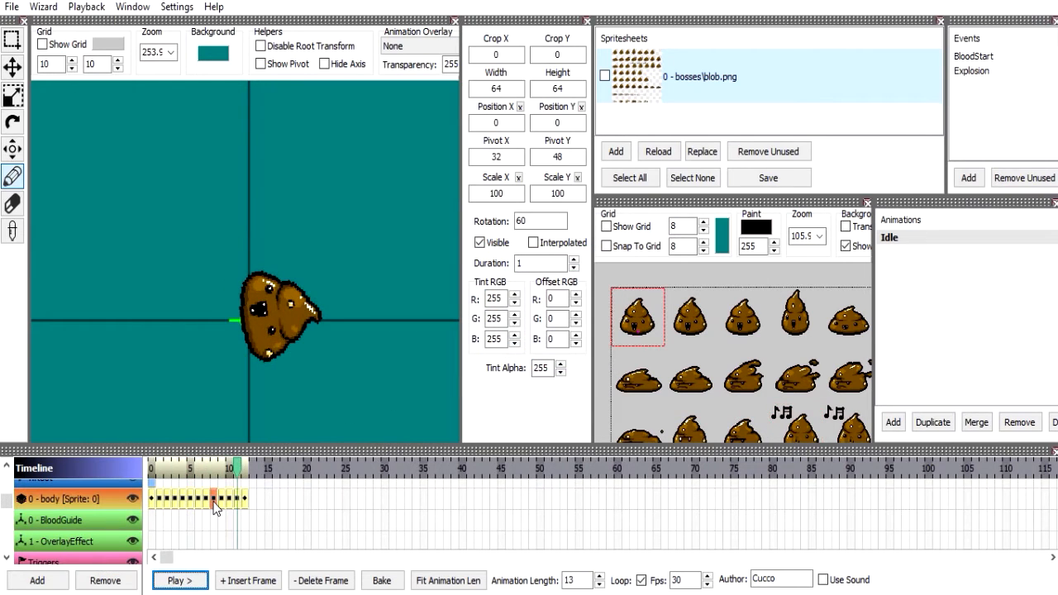
# Insert a frame at the start of the BloodGuide null layer and select it.
pyautogui.click(80, 520)
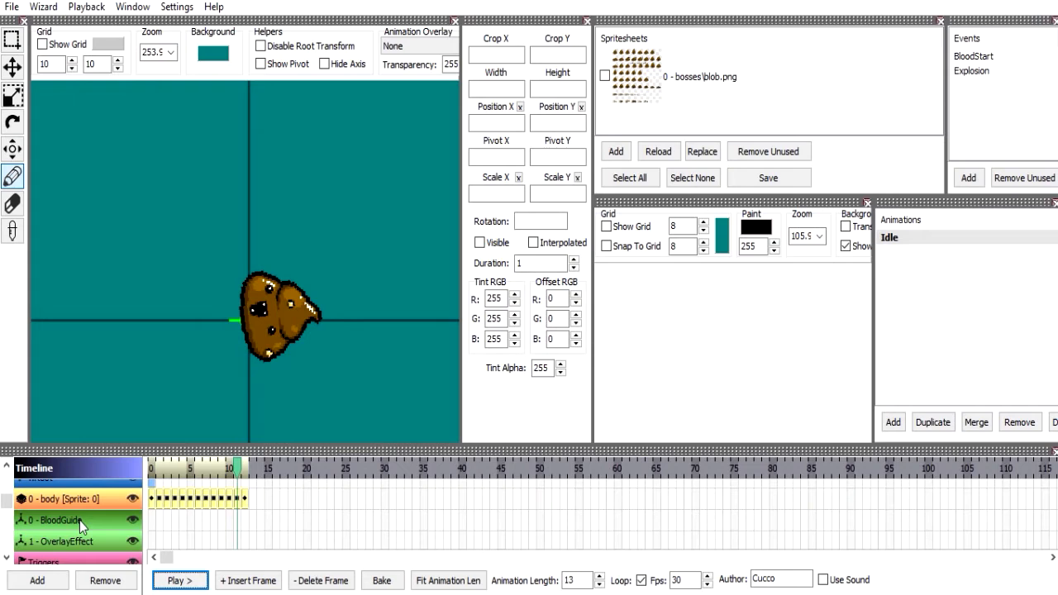
pyautogui.click(85, 541)
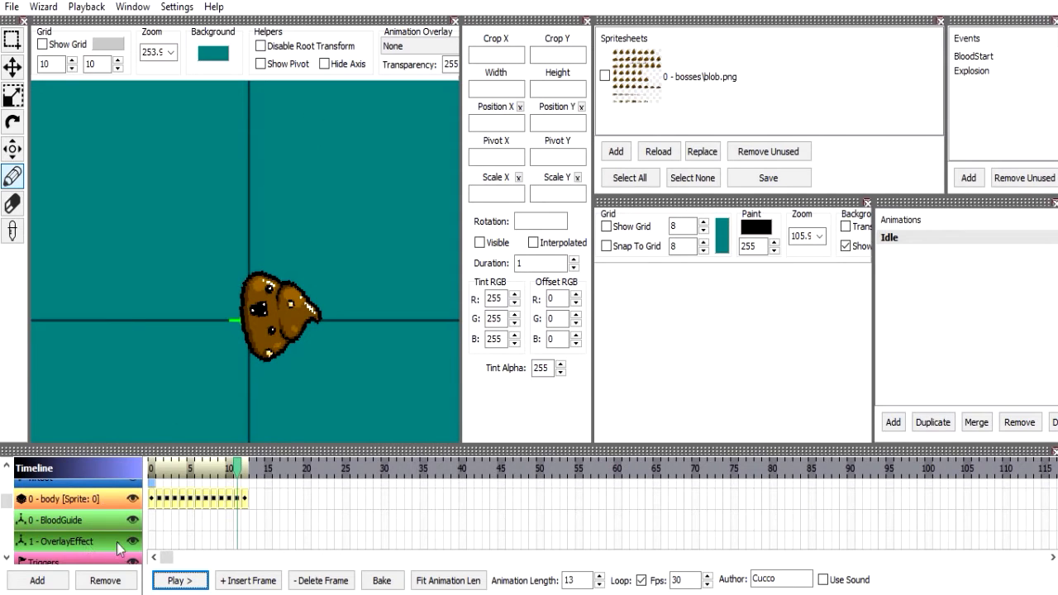
pyautogui.click(104, 521)
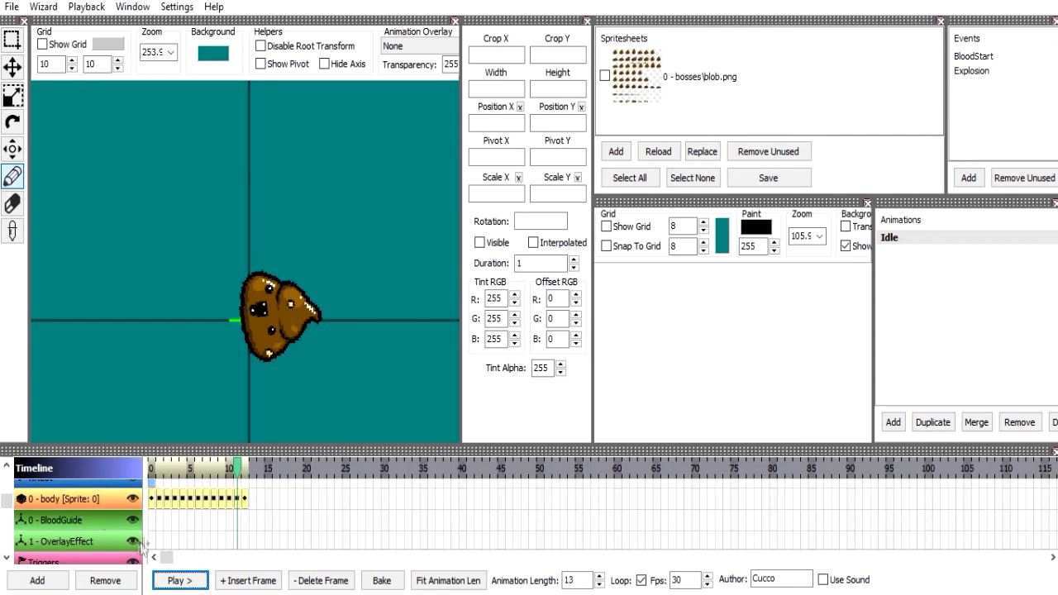
pyautogui.click(248, 581)
pyautogui.click(154, 523)
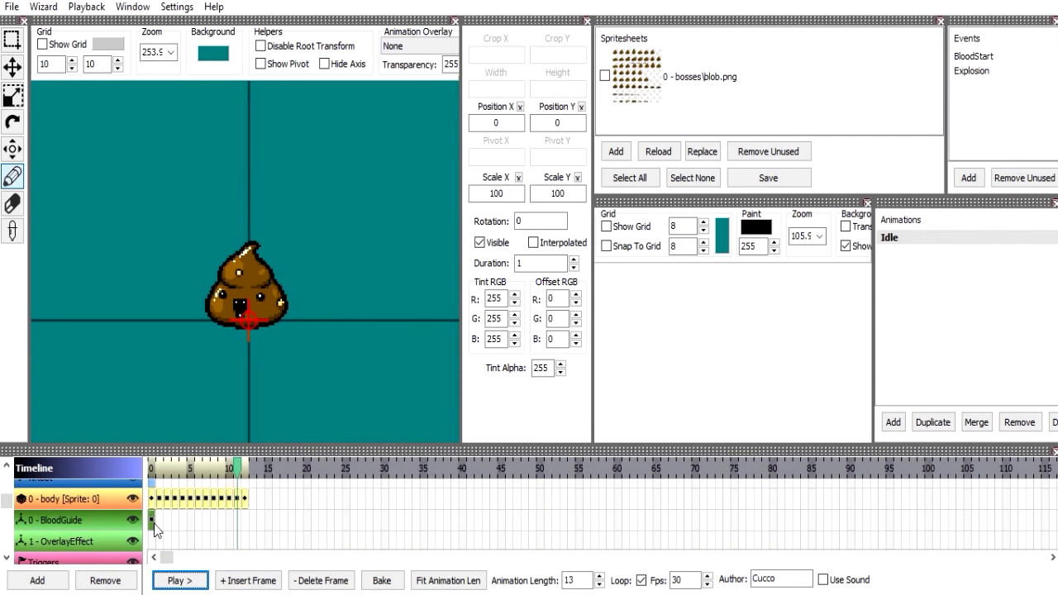
# Switch to File Explorer and open the resources\gfx folder of The Binding of Isaac Rebirth.
pyautogui.hotkey('alt', 'Tab')
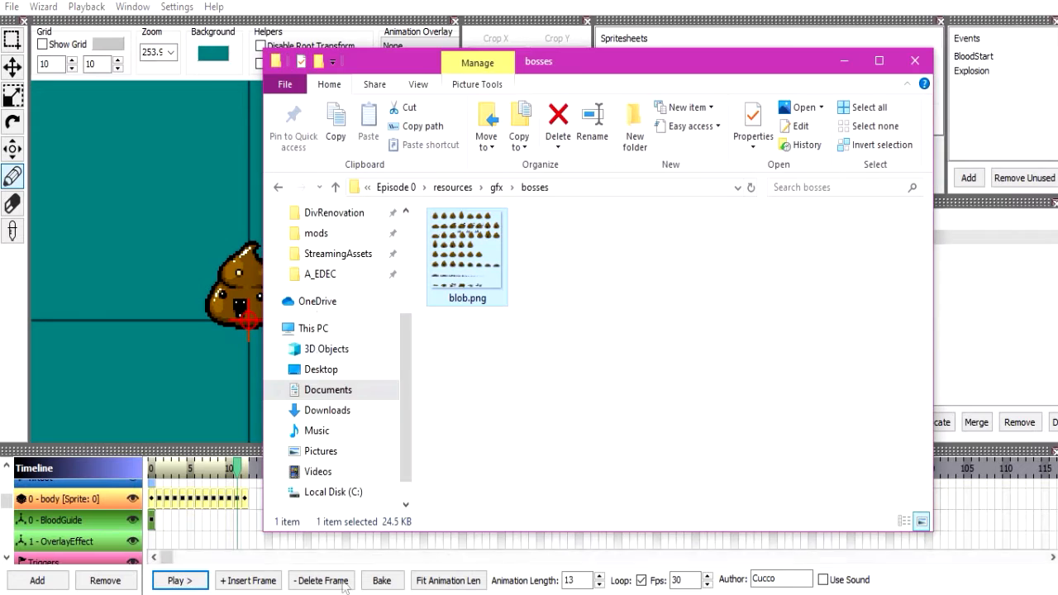
pyautogui.scroll(2, 338, 239)
pyautogui.scroll(2, 335, 265)
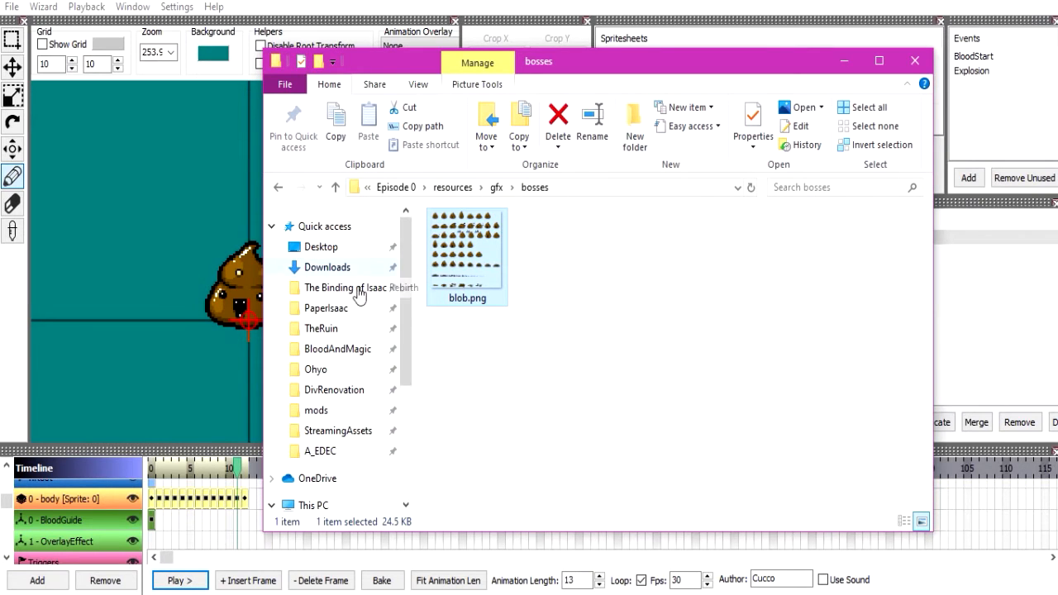
pyautogui.click(339, 288)
pyautogui.doubleClick(501, 246)
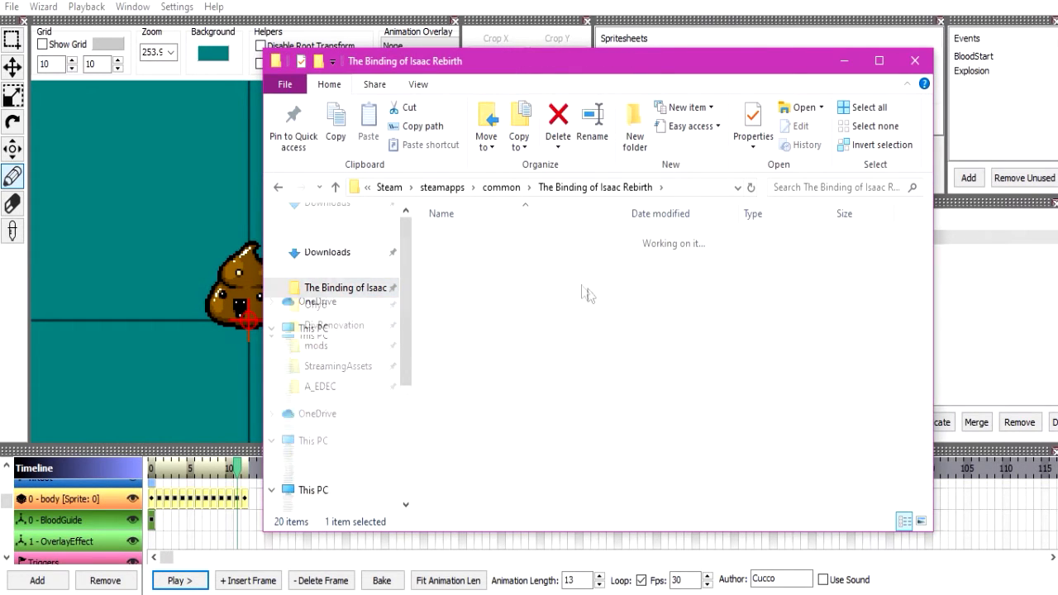
pyautogui.scroll(-1, 548, 259)
pyautogui.scroll(1, 520, 244)
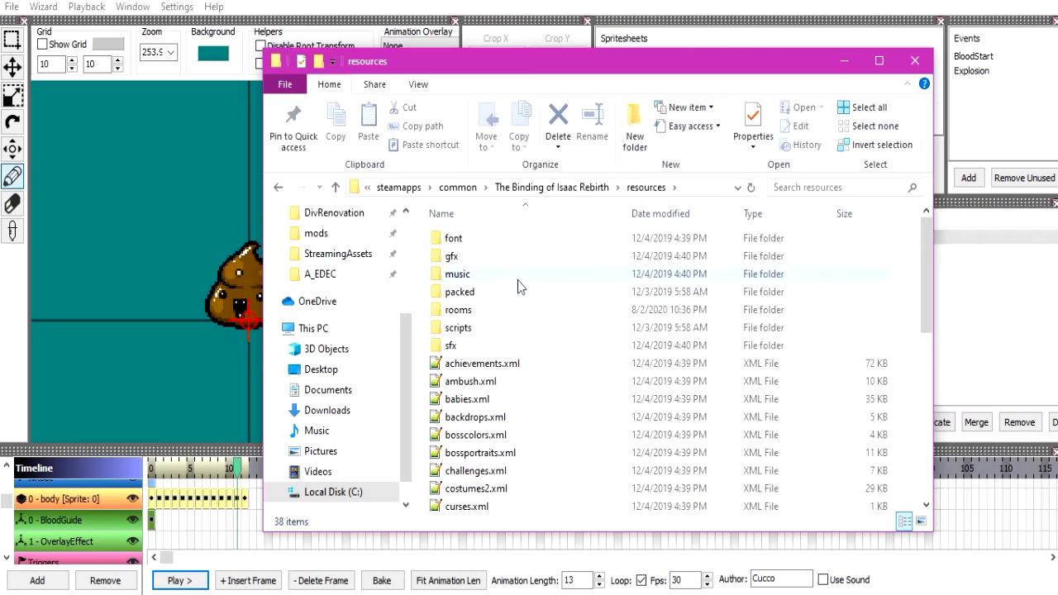
pyautogui.doubleClick(512, 252)
# Find 020.000_monstro.anm2 in the gfx folder and open it in the animation editor.
pyautogui.scroll(-15, 694, 392)
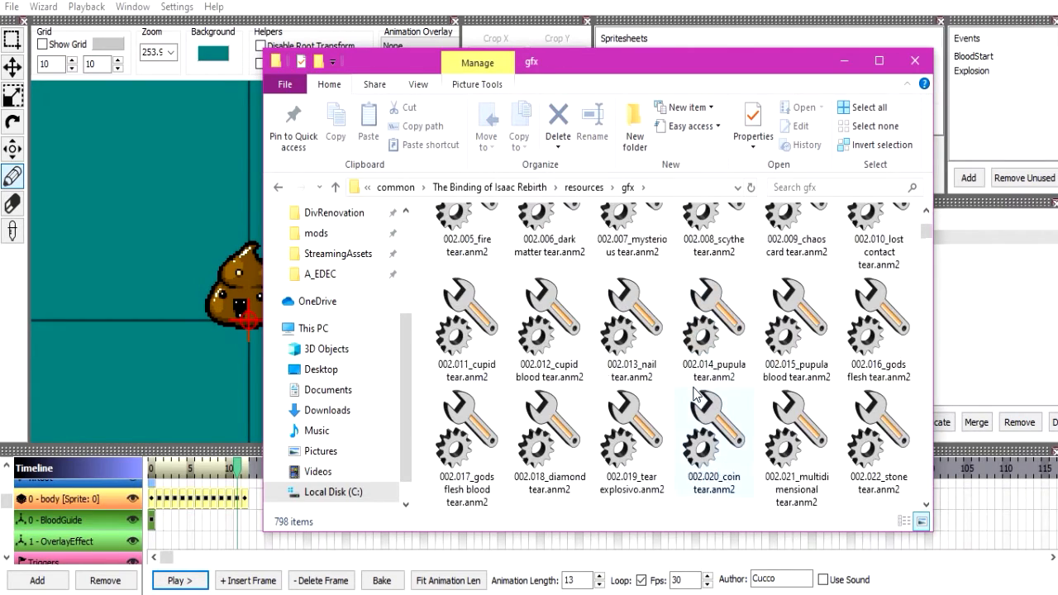
pyautogui.scroll(-15, 695, 392)
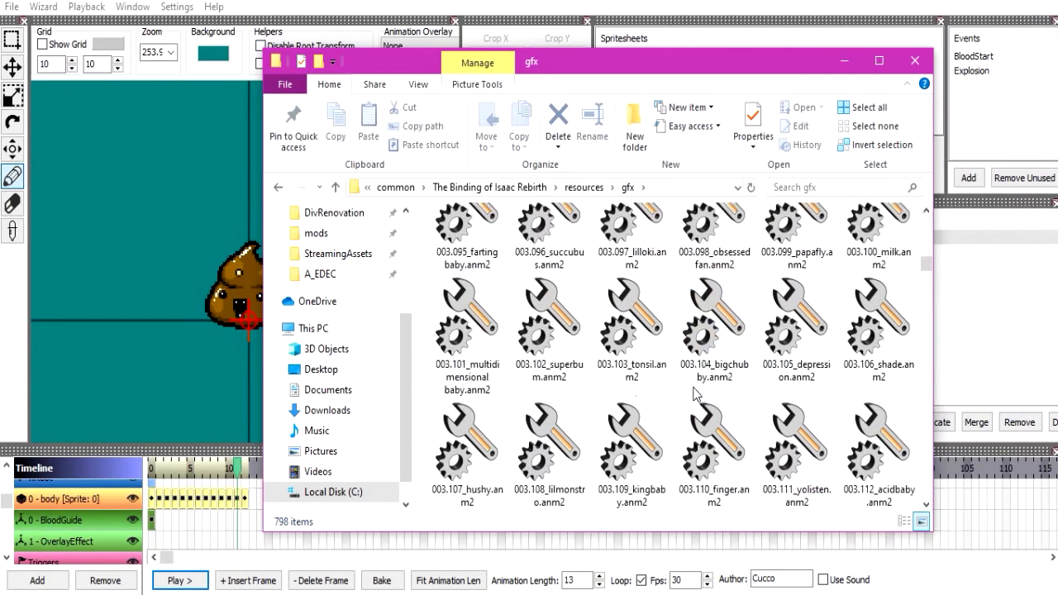
pyautogui.scroll(-15, 694, 393)
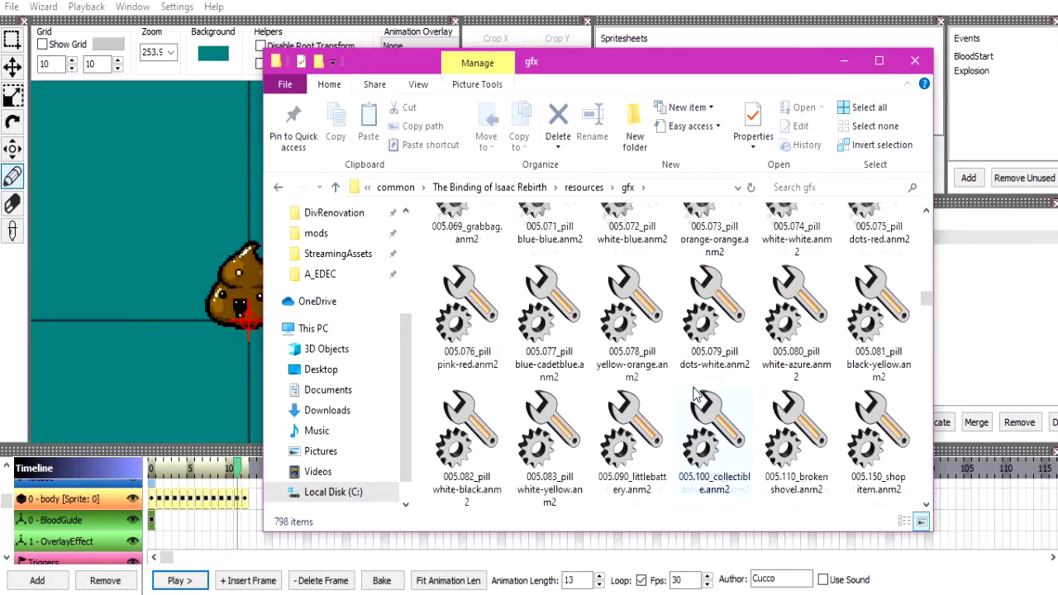
pyautogui.scroll(-8, 695, 393)
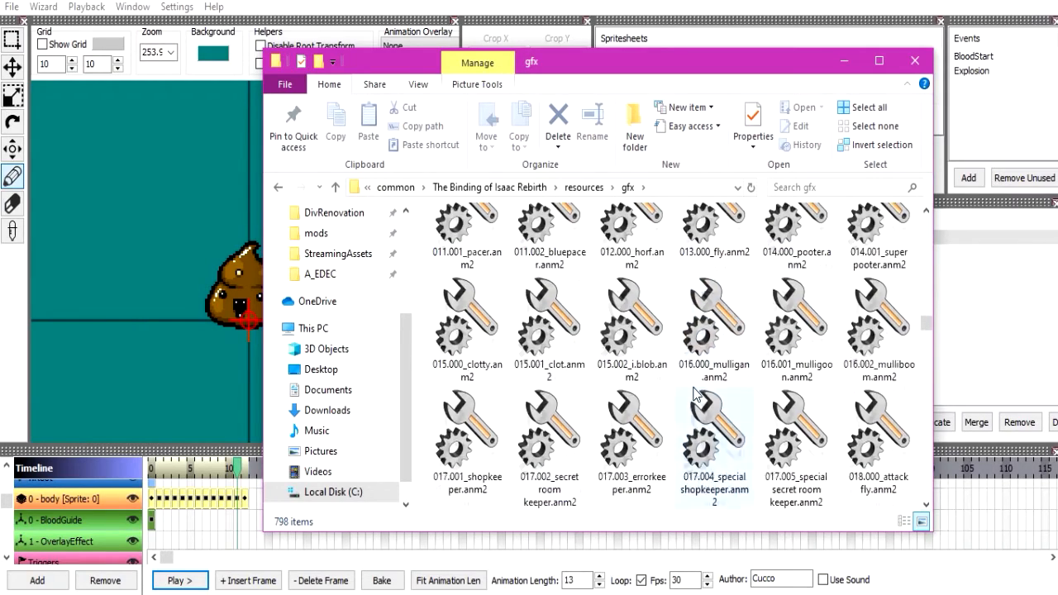
pyautogui.doubleClick(644, 457)
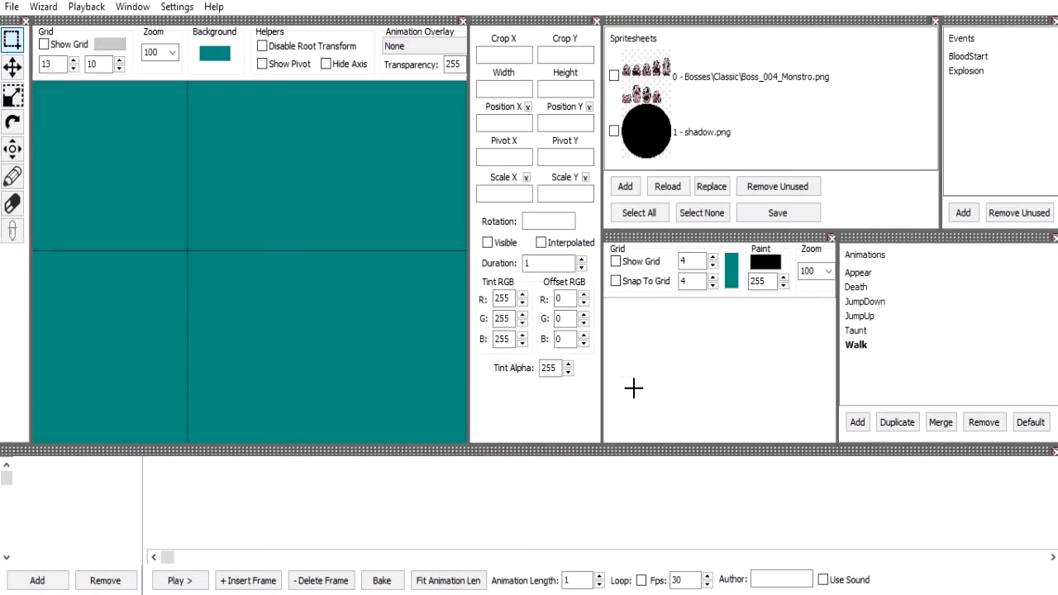
# Examine Monstro's Appear and Death animations, checking the Death shadow frame along the timeline, and close the Monstro file.
pyautogui.click(898, 277)
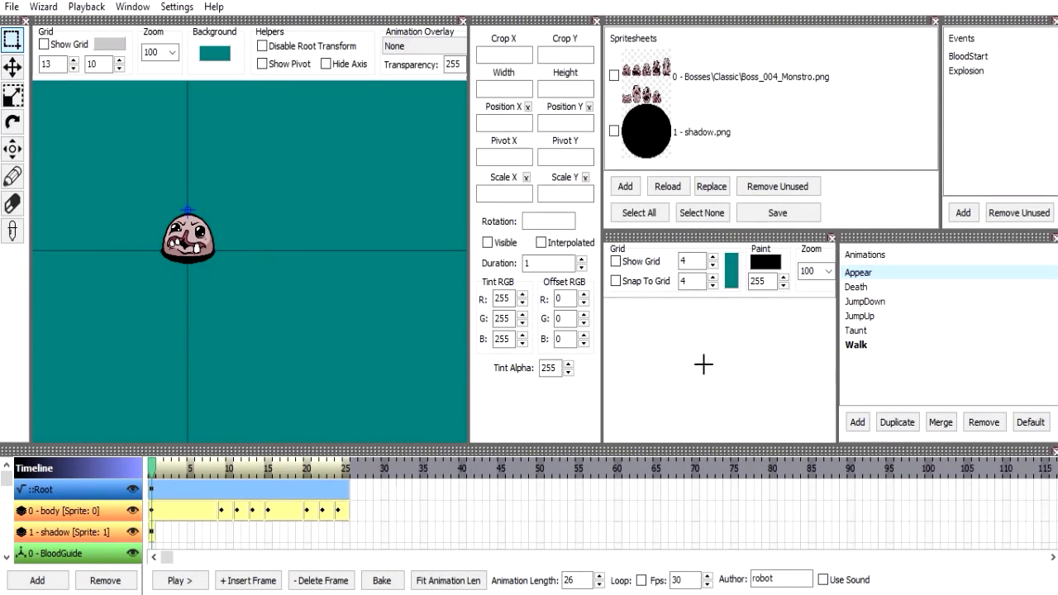
pyautogui.click(876, 289)
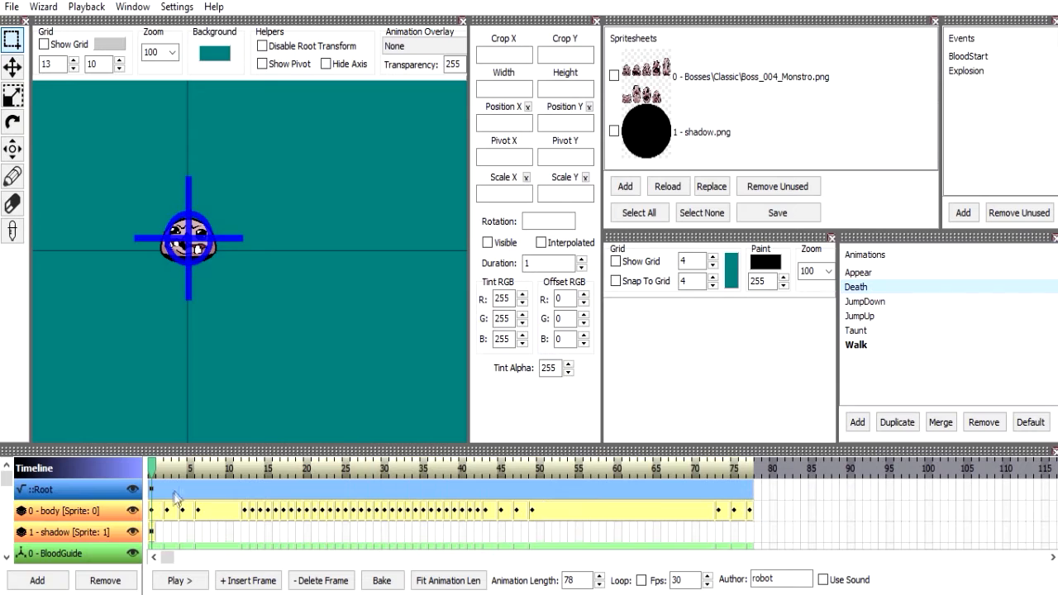
pyautogui.click(154, 539)
pyautogui.moveTo(149, 486); pyautogui.dragTo(438, 440)
pyautogui.moveTo(488, 481); pyautogui.dragTo(784, 446)
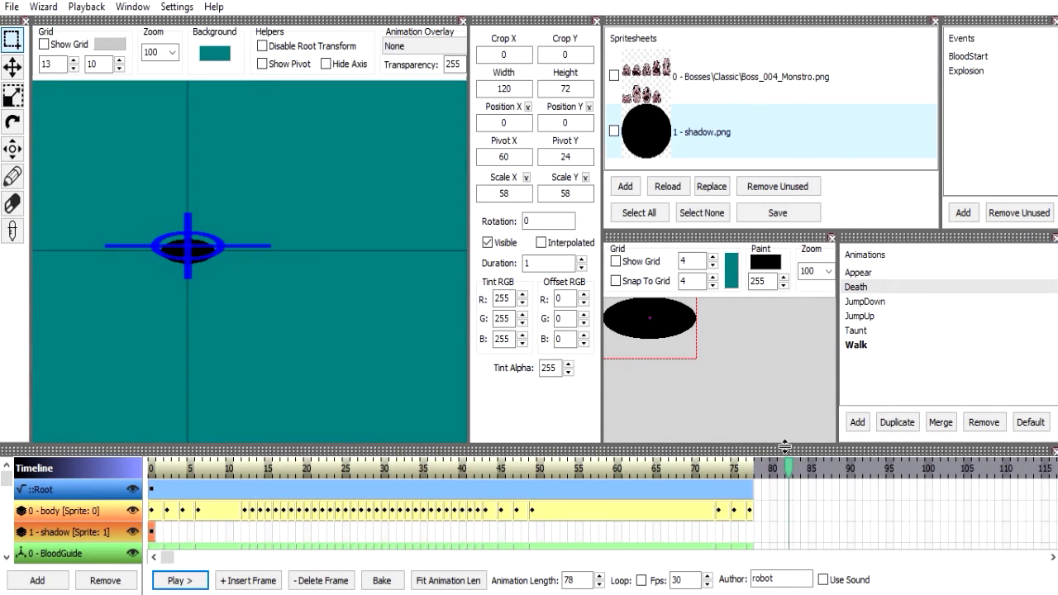
pyautogui.hotkey('alt', 'F4')
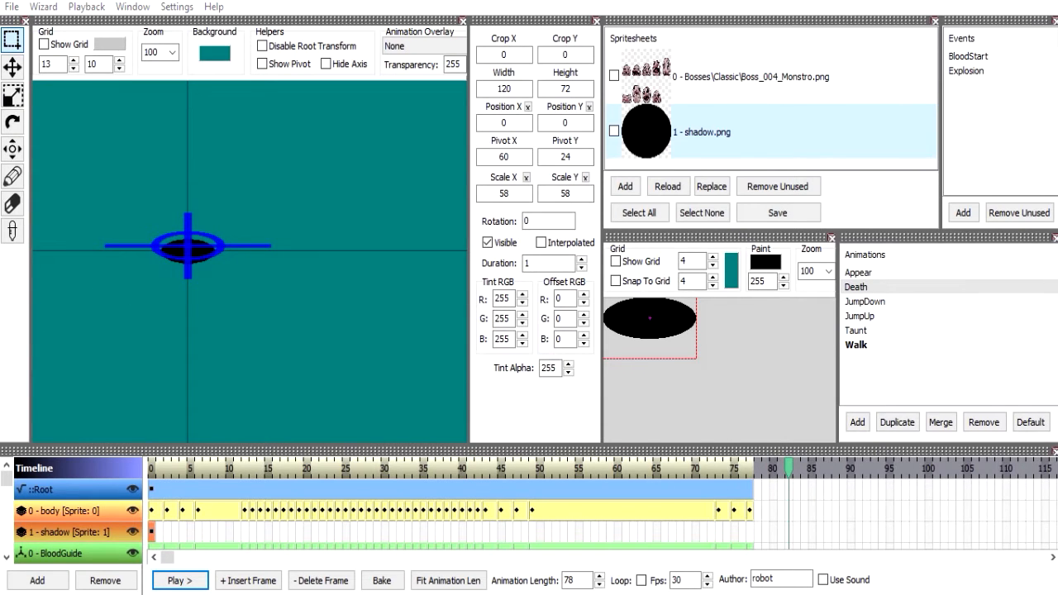
pyautogui.click(525, 355)
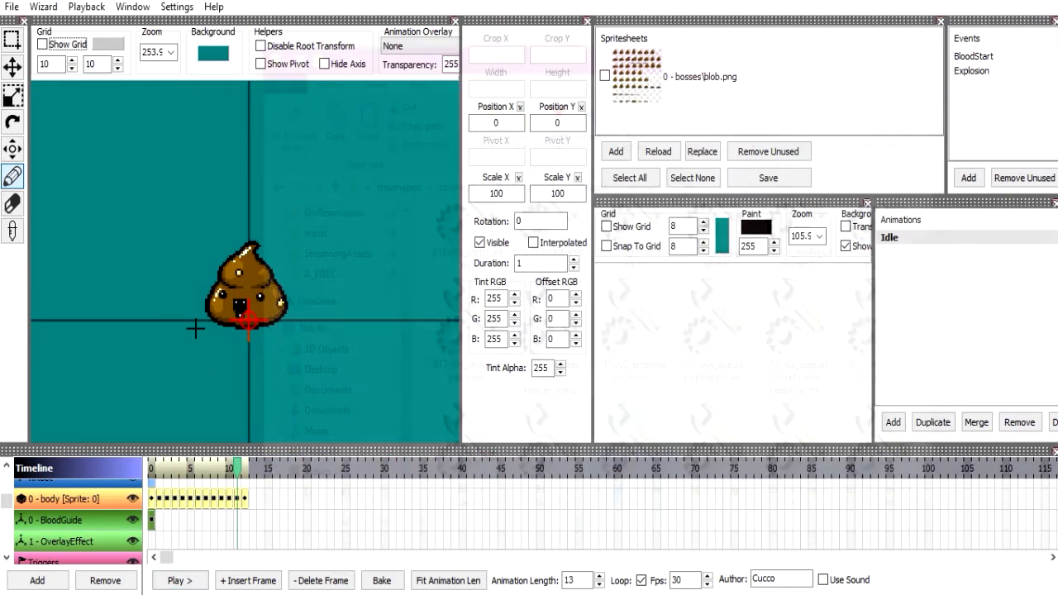
# Try a duration of 13 on the BloodGuide frame and return it to 1.
pyautogui.press('space')
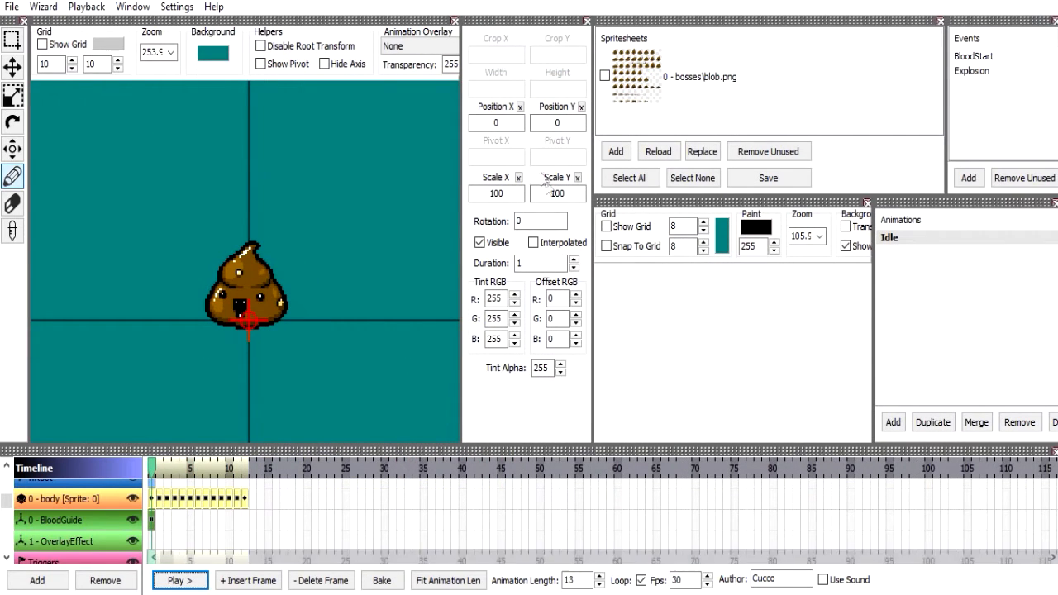
pyautogui.click(527, 263)
pyautogui.write('1')
pyautogui.press('Up')
pyautogui.press('Up')
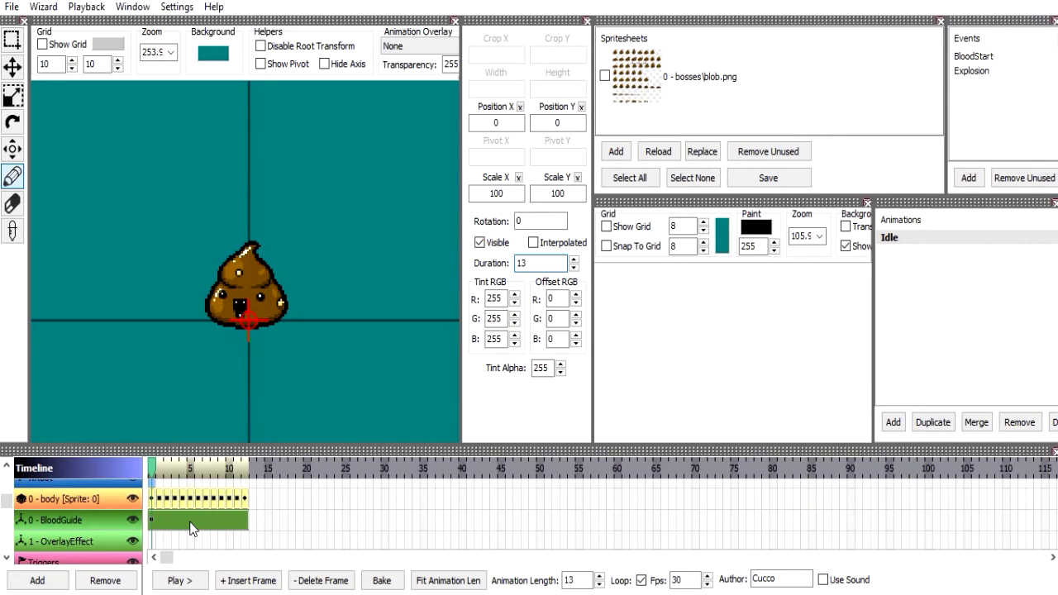
pyautogui.scroll(-12, 533, 262)
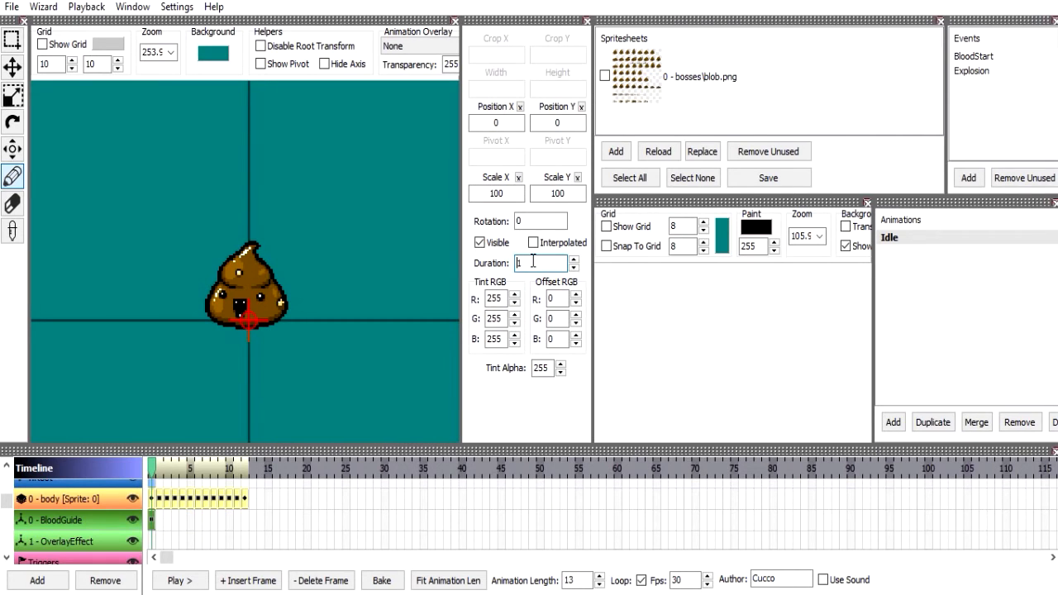
# Select the OverlayEffect null layer, switch to the paused Binding of Isaac: Afterbirth+ game and run the console command "g fire mind".
pyautogui.click(45, 523)
pyautogui.click(78, 541)
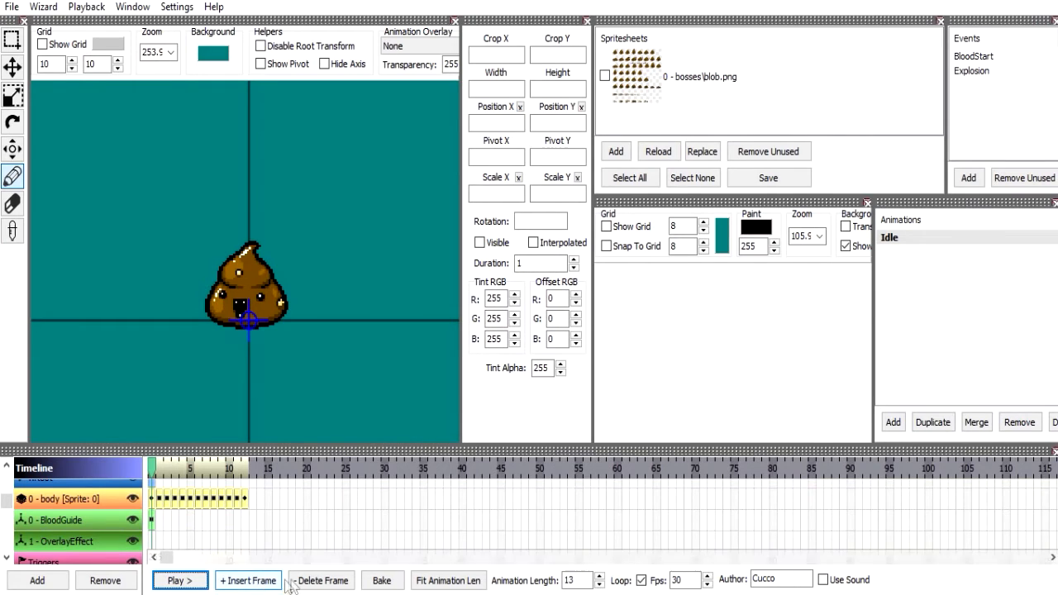
pyautogui.click(579, 593)
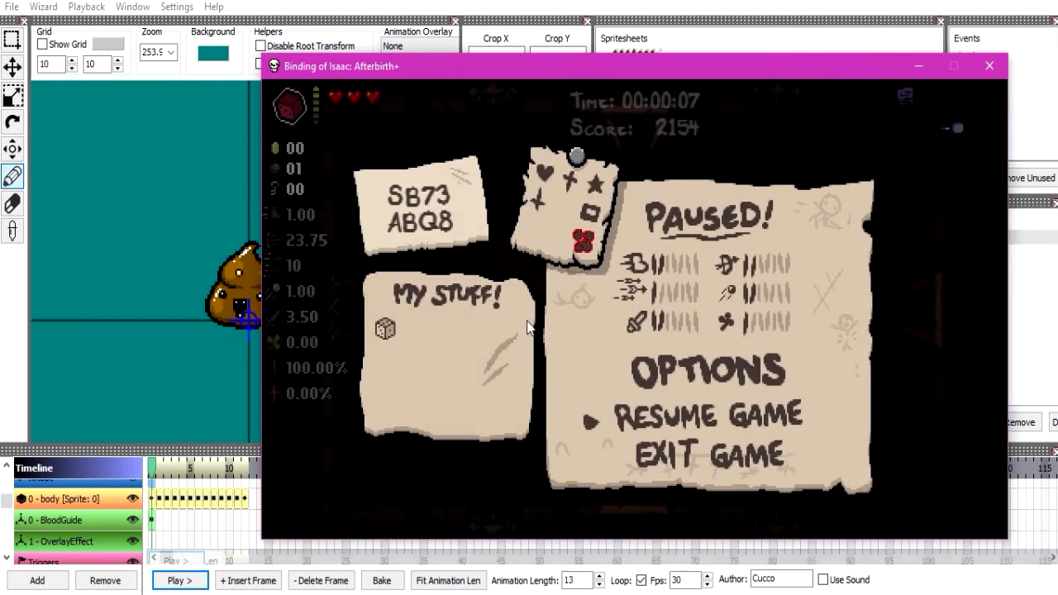
pyautogui.press('Escape')
pyautogui.press('`')
pyautogui.write('g fire mind')
pyautogui.press('Return')
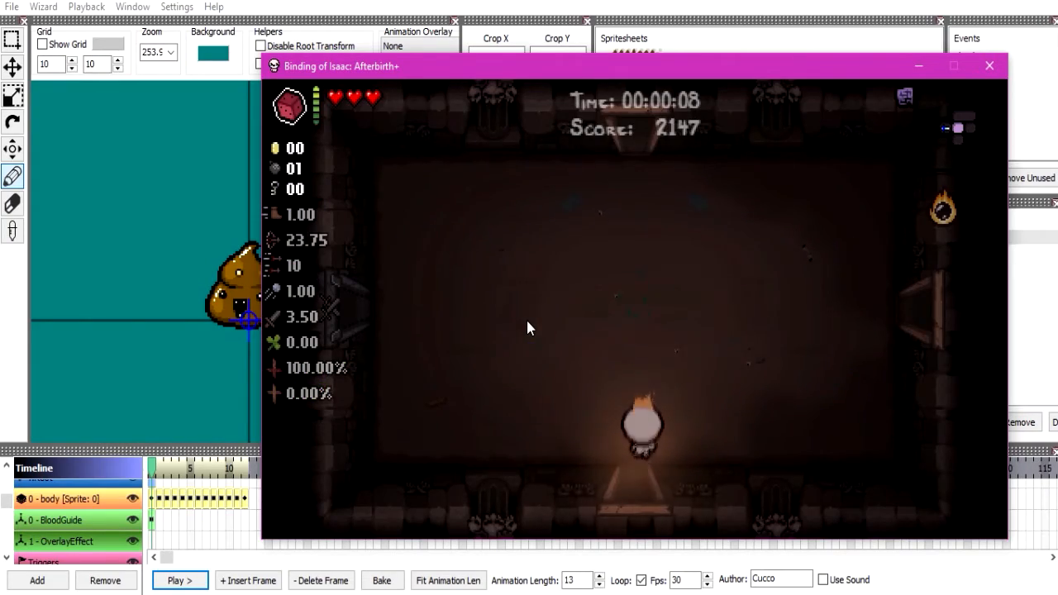
# Enter the console command "spawn gape", shoot the spawned enemy, move the character around the room and leave the game.
pyautogui.press('`')
pyautogui.write('spawn gape')
pyautogui.press('Escape')
pyautogui.press('Up')
pyautogui.press('s')
pyautogui.press('a')
pyautogui.press('w')
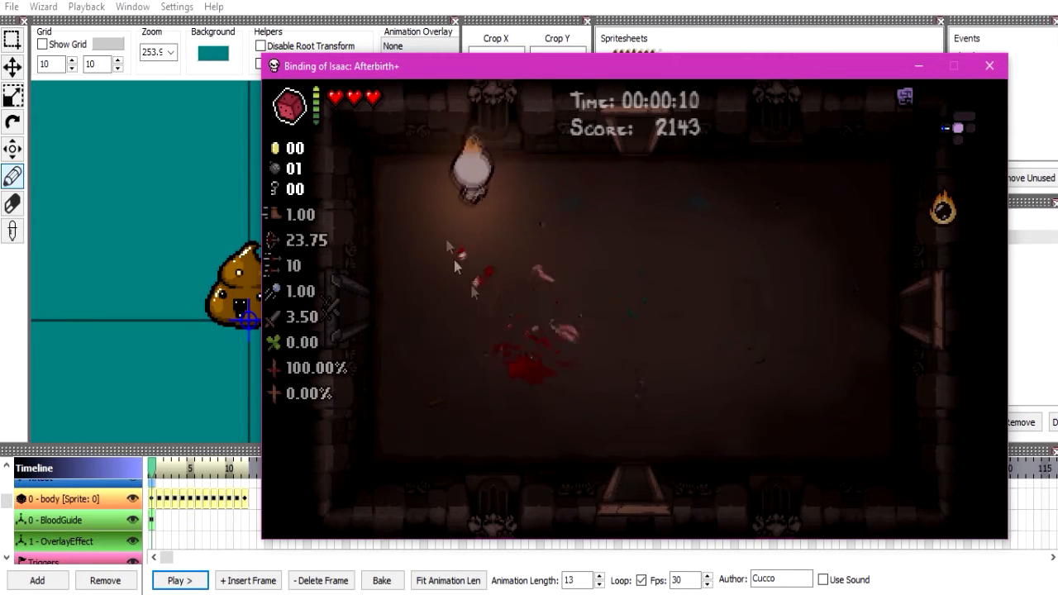
pyautogui.press('d')
pyautogui.press('s')
pyautogui.press('Escape')
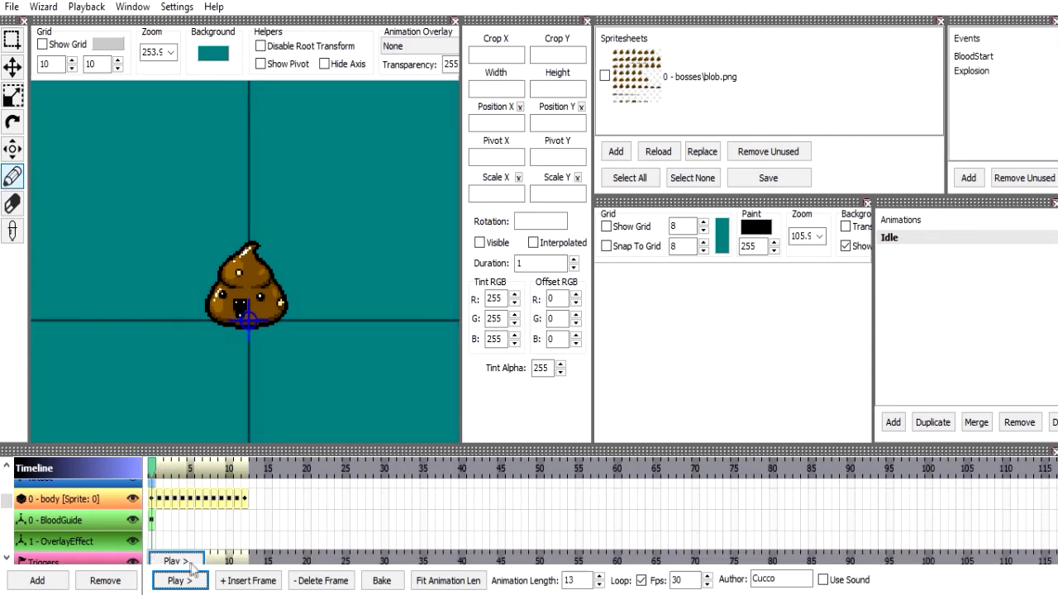
# Insert a frame in the OverlayEffect null layer and set its Position Y to -40 after trying -64 and -48.
pyautogui.click(235, 576)
pyautogui.doubleClick(565, 123)
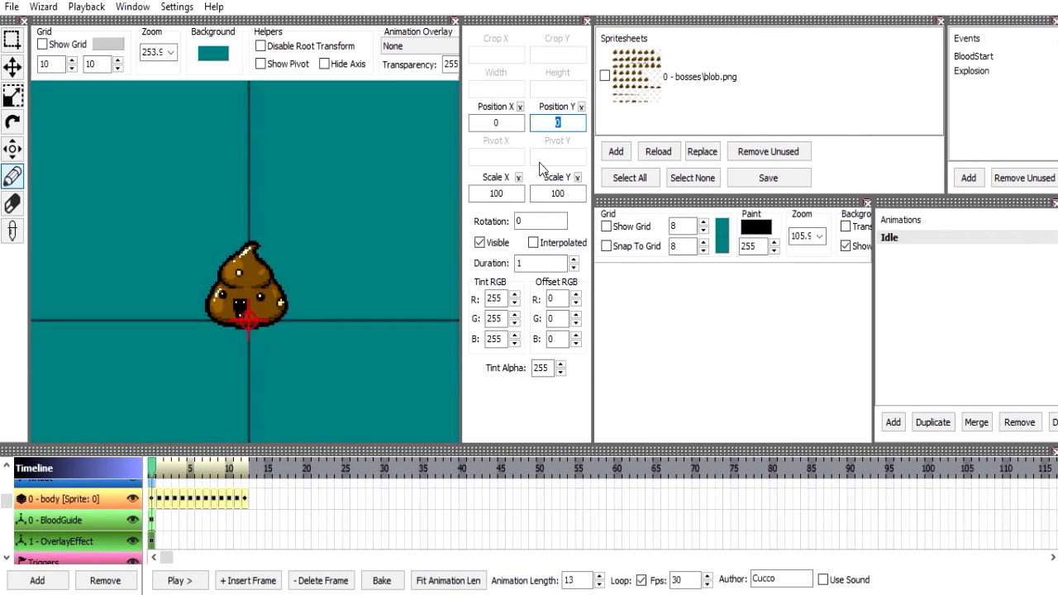
pyautogui.write('-64')
pyautogui.press('Return')
pyautogui.press('BackSpace')
pyautogui.press('BackSpace')
pyautogui.write('48')
pyautogui.press('Return')
pyautogui.press('BackSpace')
pyautogui.write('0')
pyautogui.click(67, 539)
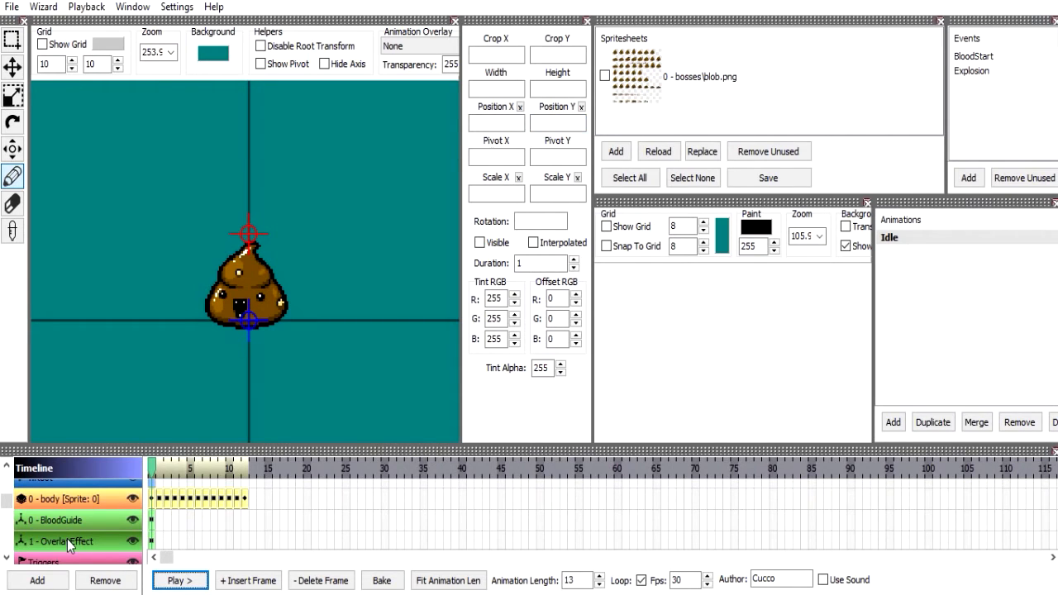
# Remove the BloodGuide and OverlayEffect null layers from the timeline.
pyautogui.click(74, 525)
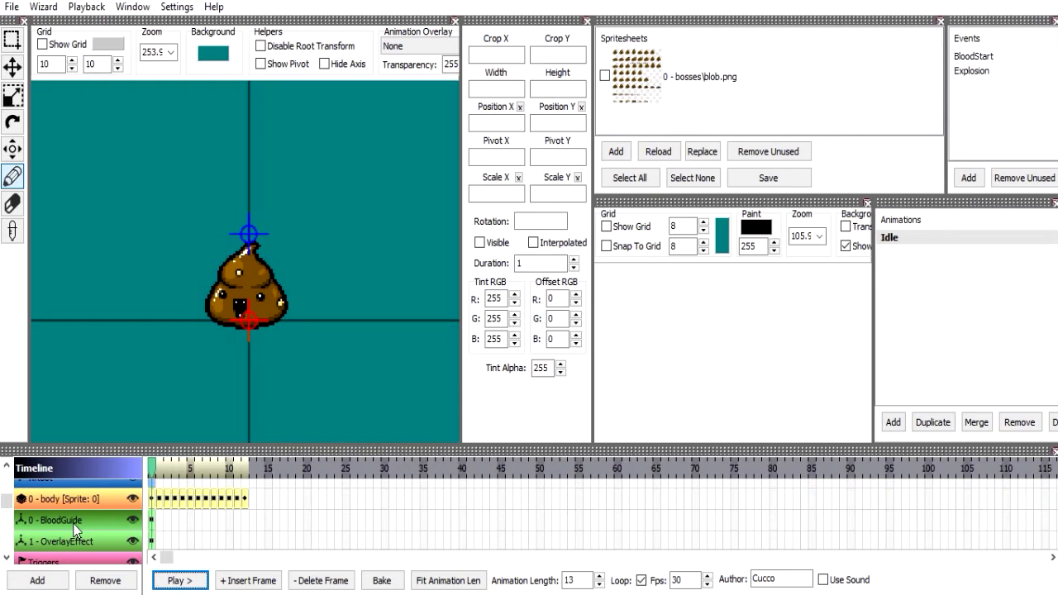
pyautogui.click(105, 580)
pyautogui.click(503, 352)
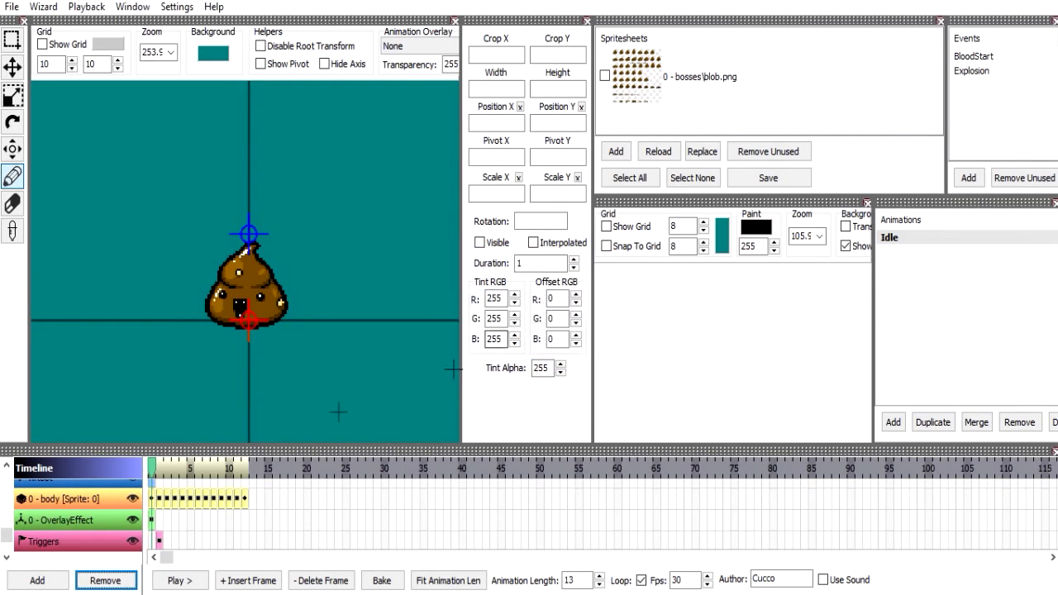
pyautogui.click(62, 541)
pyautogui.click(105, 580)
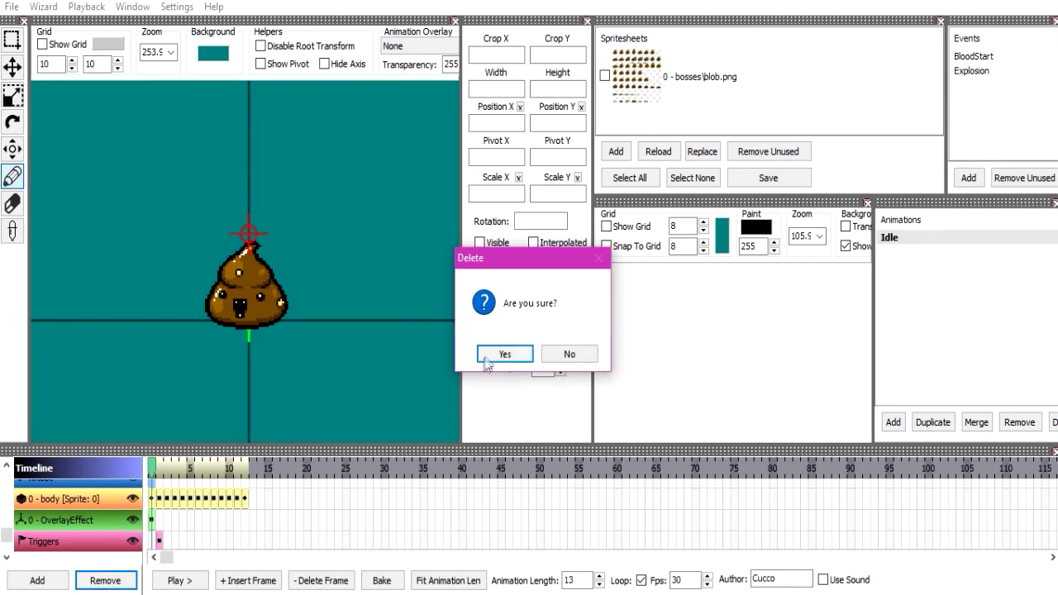
pyautogui.click(486, 362)
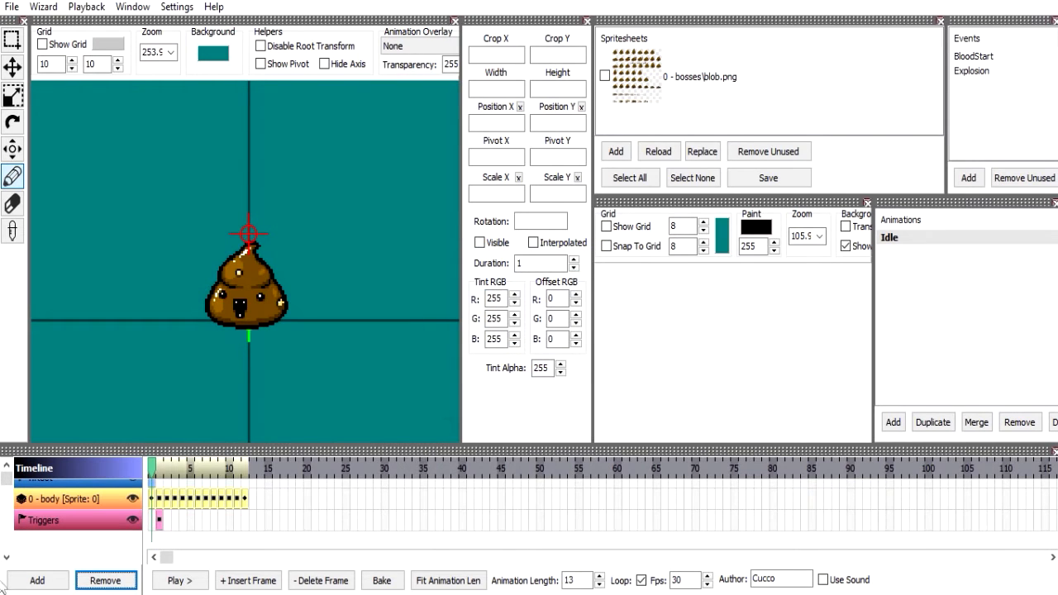
pyautogui.click(35, 580)
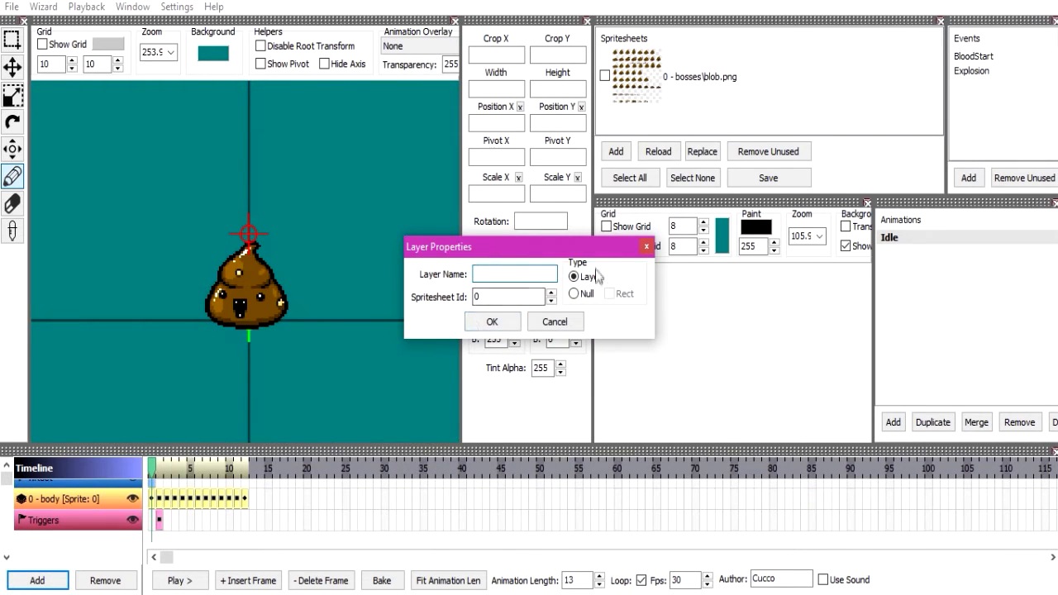
pyautogui.click(585, 296)
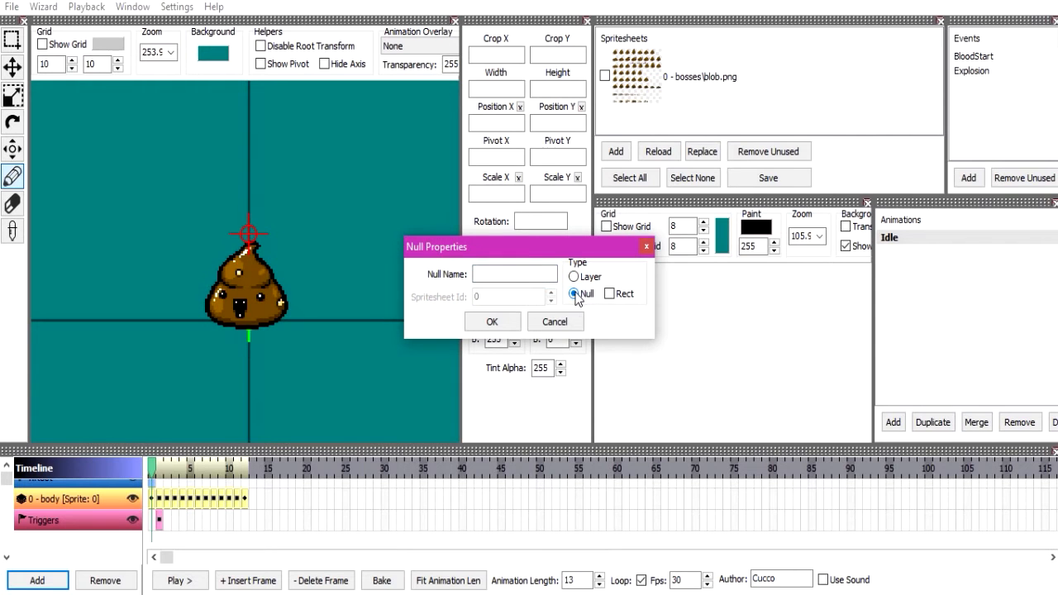
pyautogui.click(562, 322)
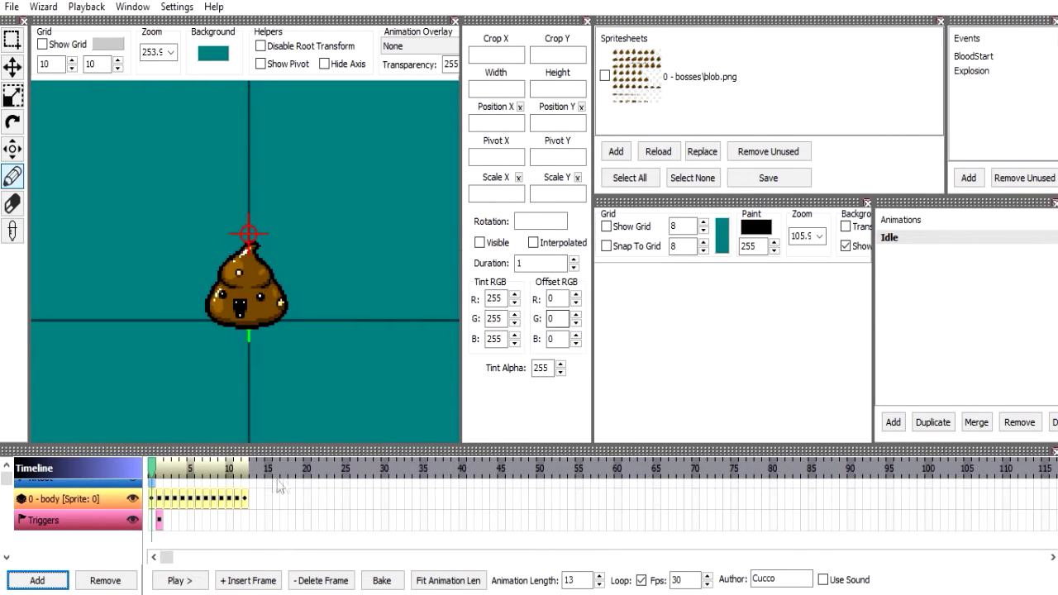
# Undo the removal of the OverlayEffect and BloodGuide null layers.
pyautogui.click(216, 516)
pyautogui.click(217, 518)
pyautogui.hotkey('ctrl', 'z')
pyautogui.hotkey('ctrl', 'z')
pyautogui.hotkey('ctrl', 'z')
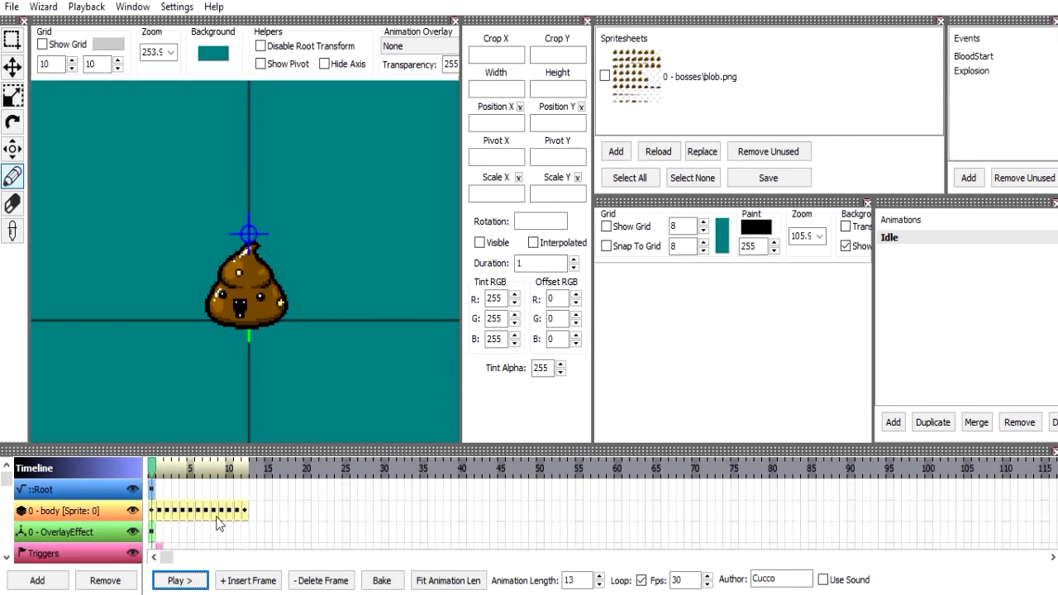
# Remove the BloodGuide and OverlayEffect null layers from the timeline.
pyautogui.click(59, 548)
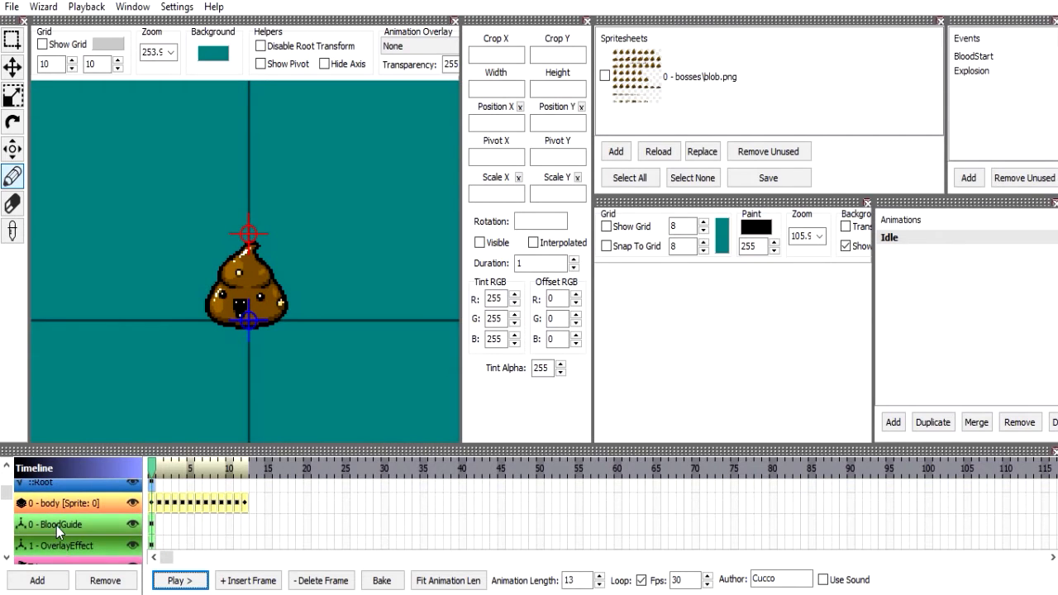
pyautogui.click(56, 526)
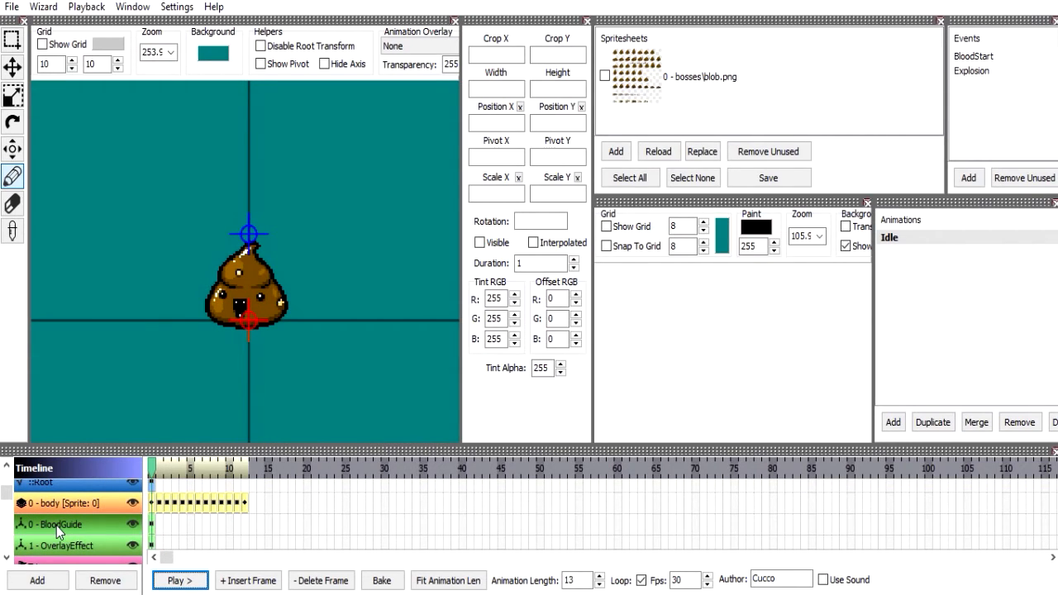
pyautogui.click(105, 581)
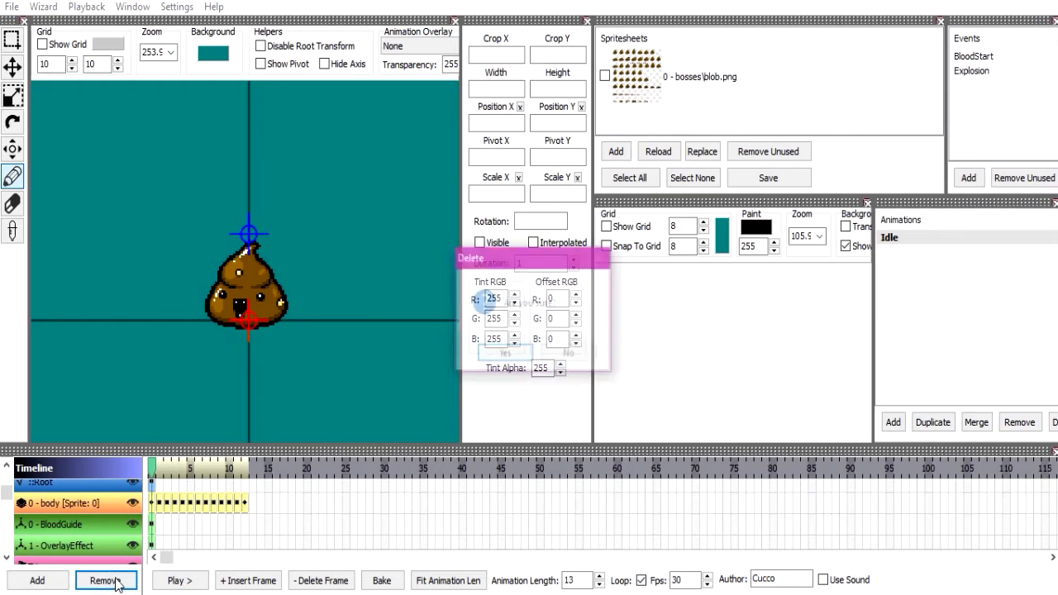
pyautogui.press('Return')
pyautogui.click(105, 580)
pyautogui.press('Return')
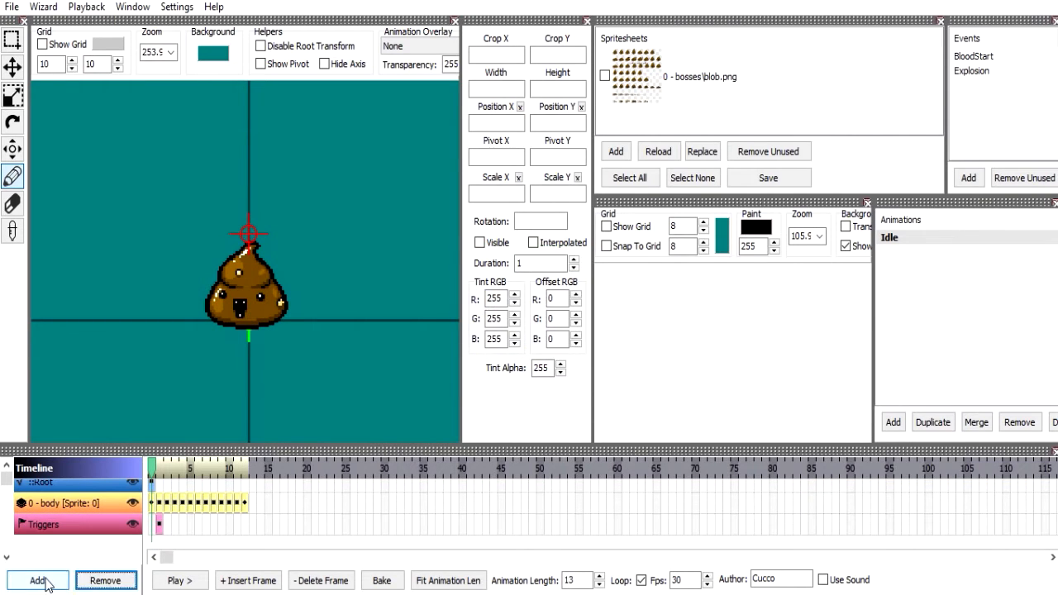
# Add a null layer named OverlayEffect and insert a frame in it with a duration of 6.
pyautogui.click(39, 579)
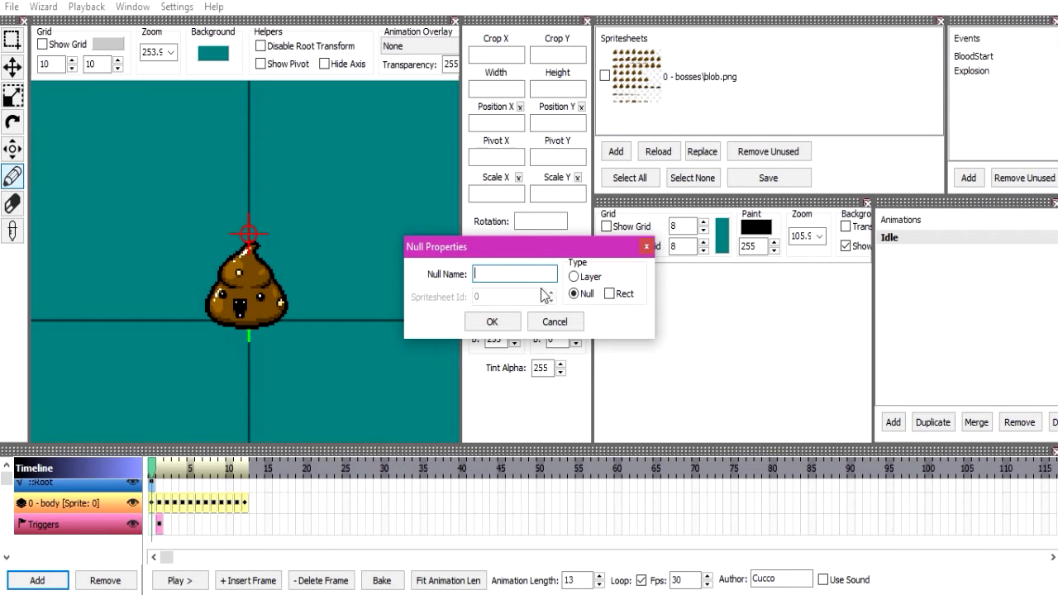
pyautogui.write('OverlayEffect')
pyautogui.press('Return')
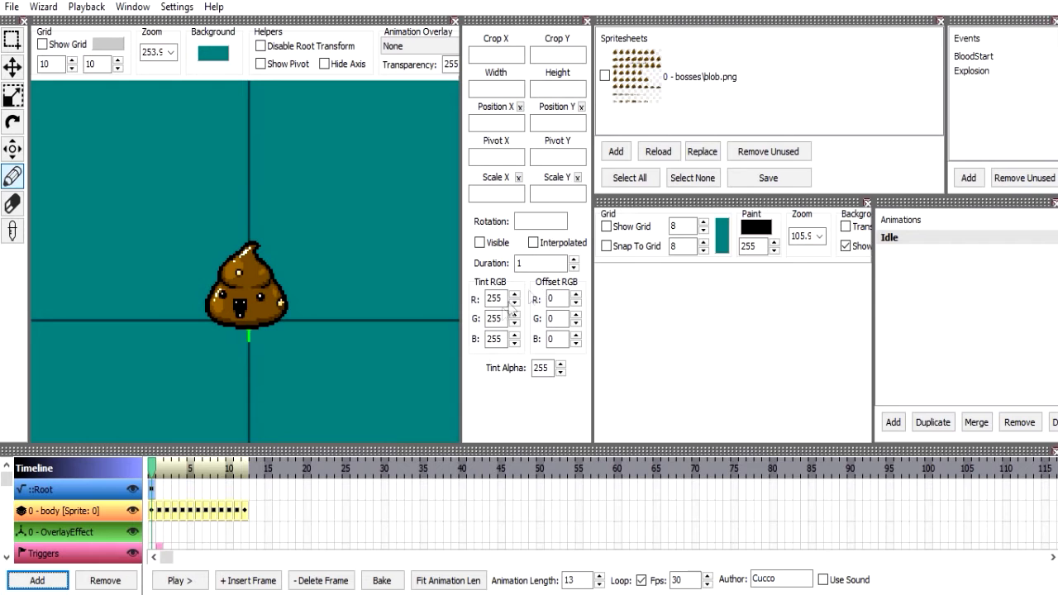
pyautogui.click(245, 581)
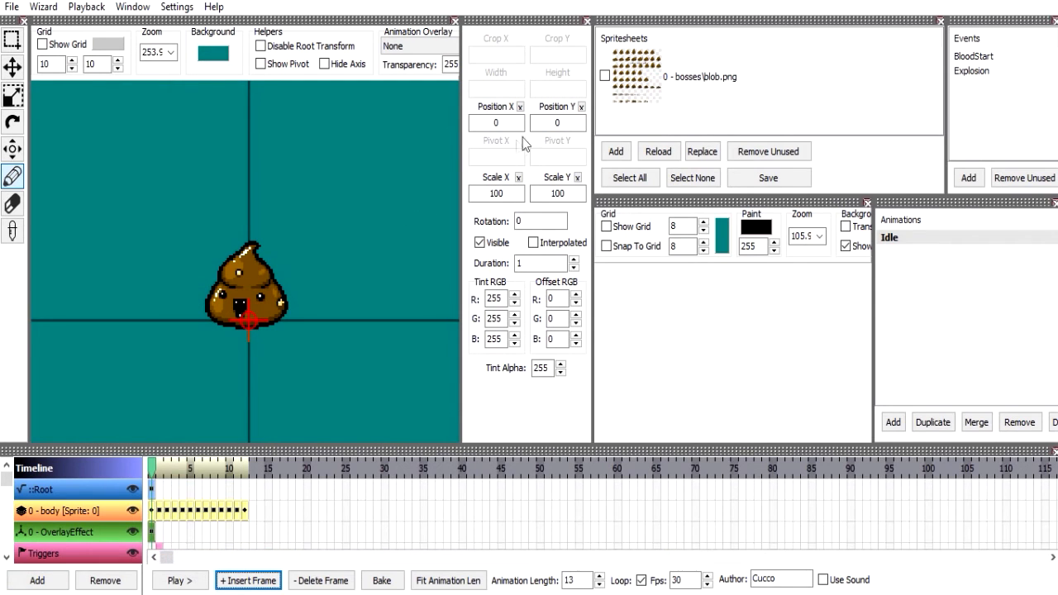
pyautogui.press('BackSpace')
pyautogui.write('6')
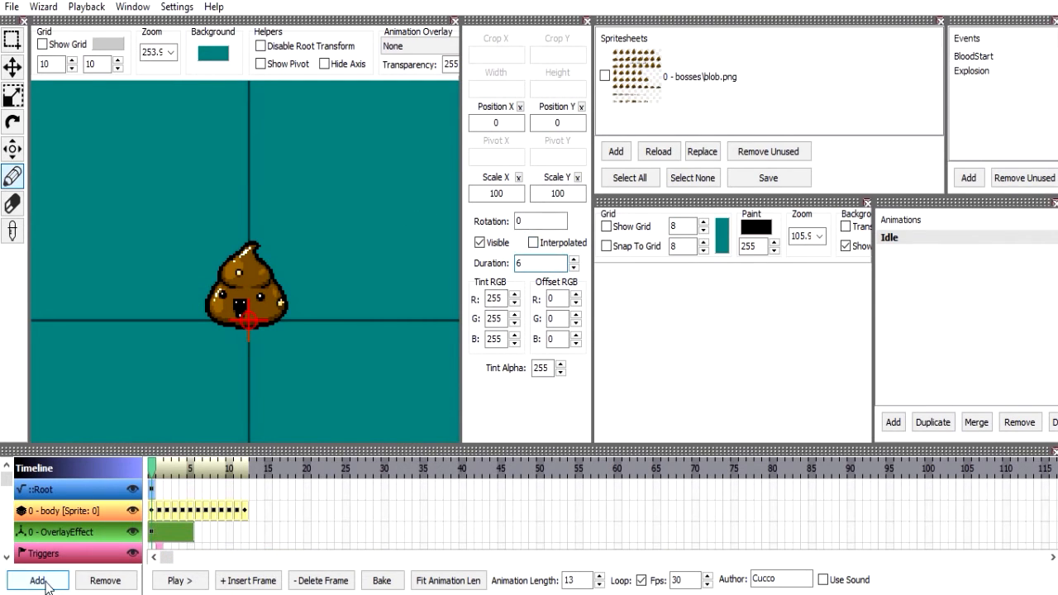
# Add a second null layer named 1 with the Rect option enabled.
pyautogui.click(47, 585)
pyautogui.click(622, 298)
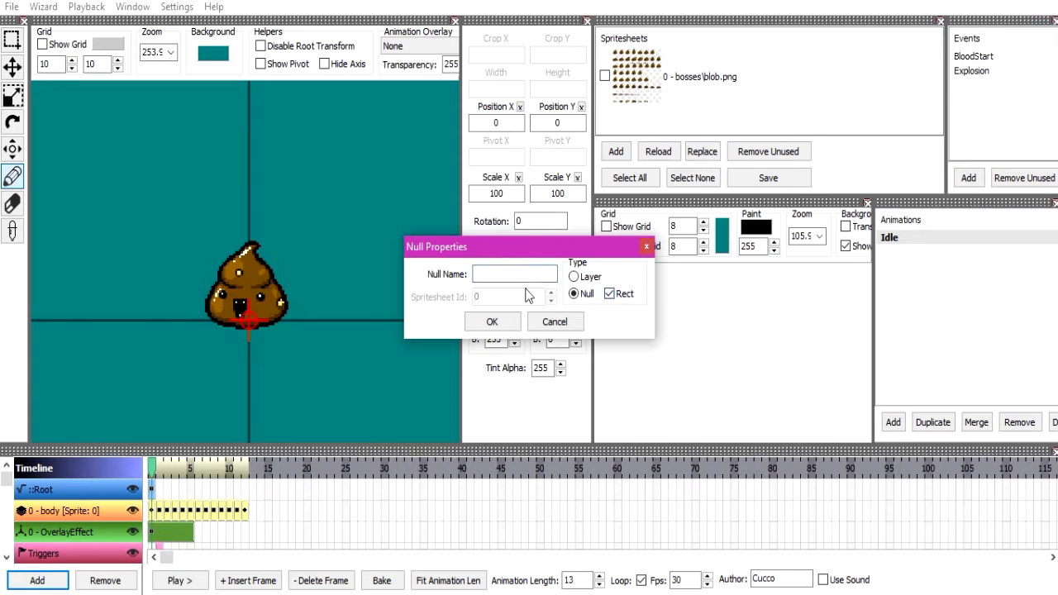
pyautogui.write('1')
pyautogui.click(492, 322)
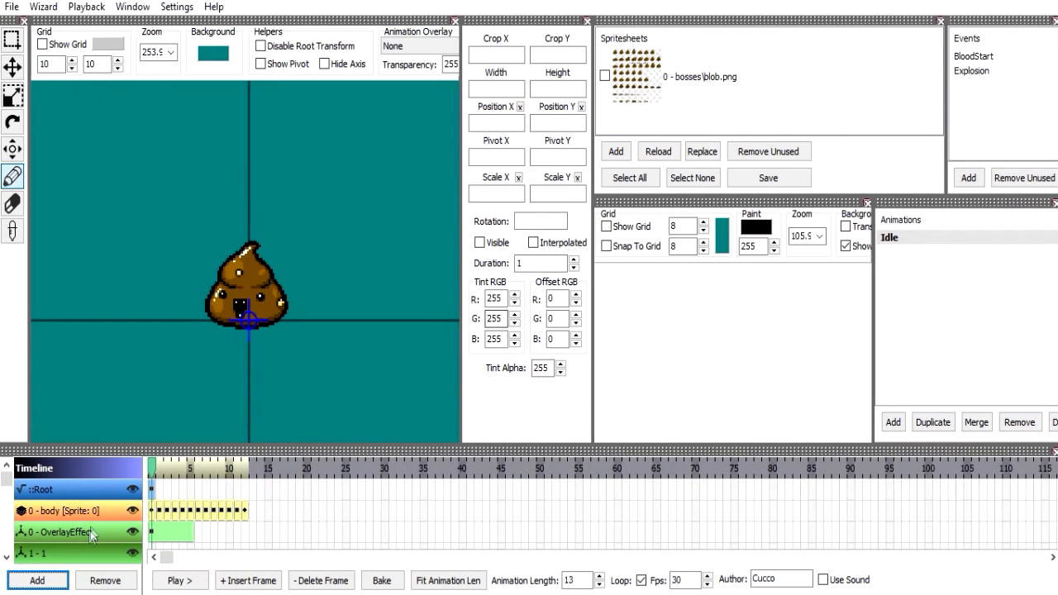
# Compare the OverlayEffect and 1 null layers in the timeline and inspect OverlayEffect's null properties.
pyautogui.scroll(-1, 81, 549)
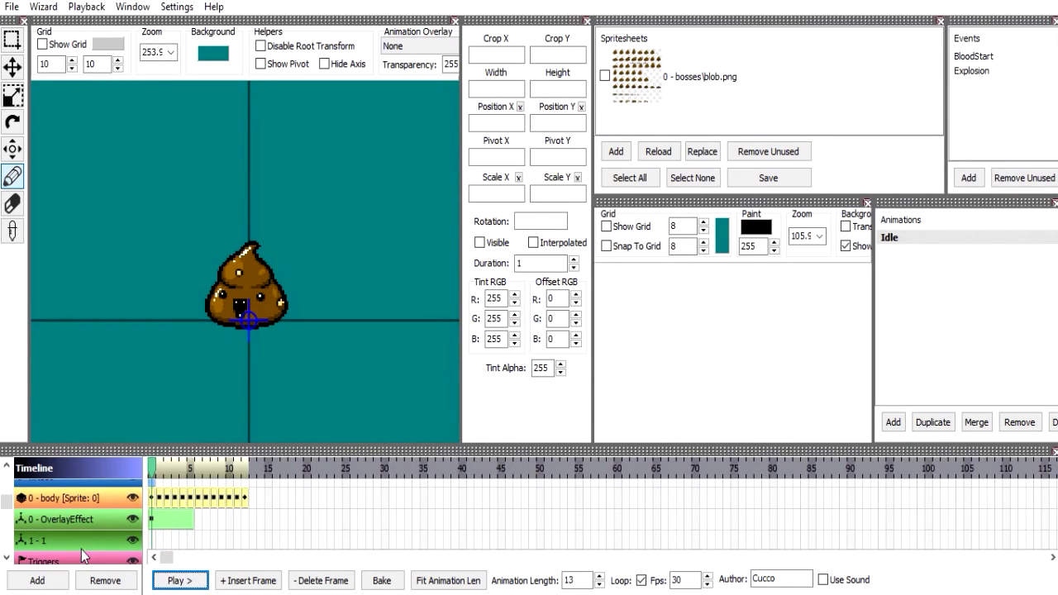
pyautogui.click(93, 519)
pyautogui.click(92, 539)
pyautogui.click(86, 523)
pyautogui.click(88, 536)
pyautogui.click(81, 518)
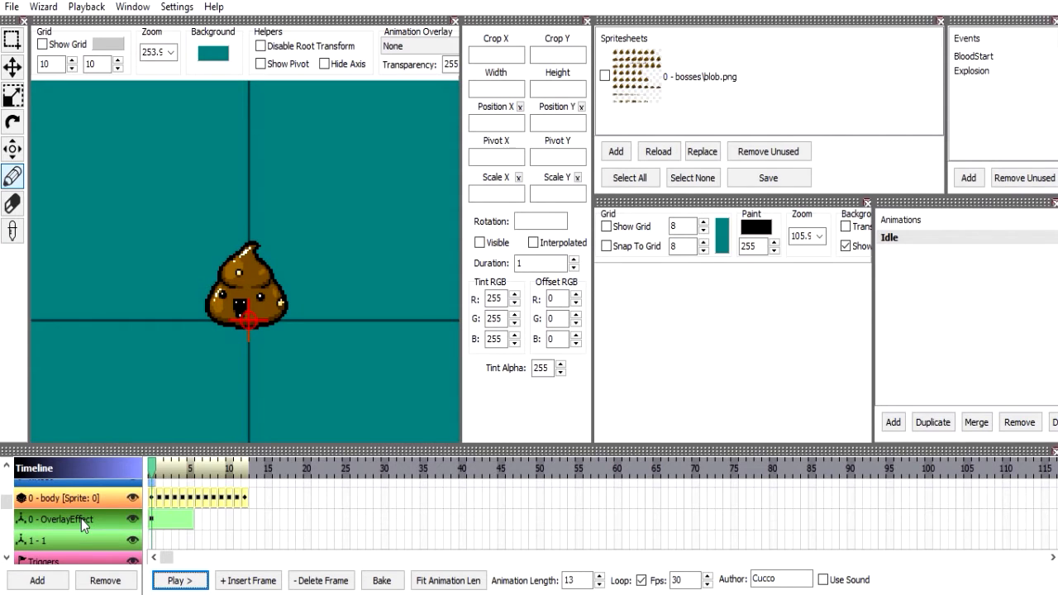
pyautogui.doubleClick(81, 518)
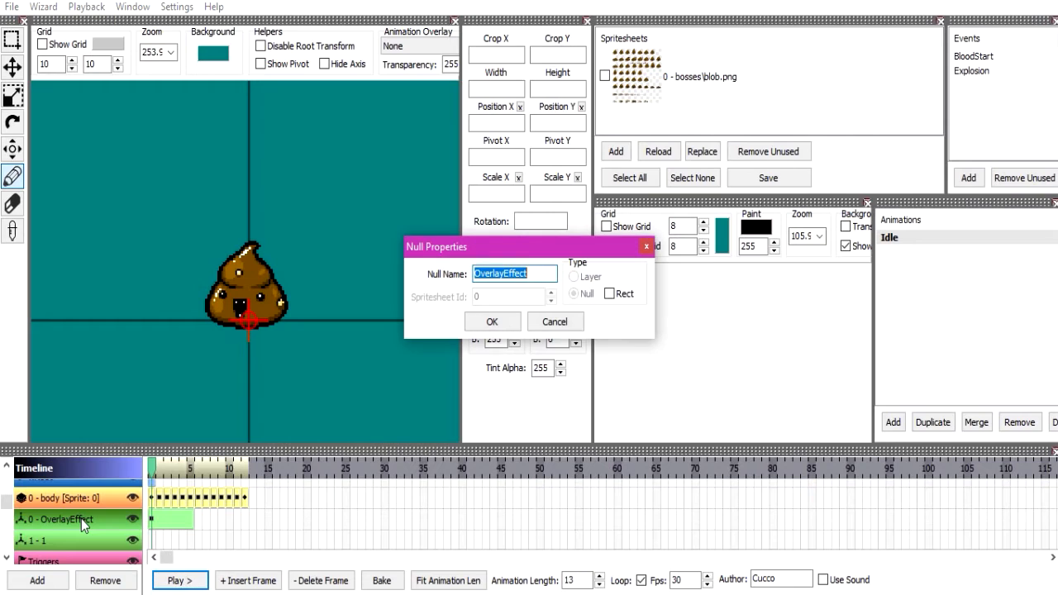
pyautogui.click(564, 329)
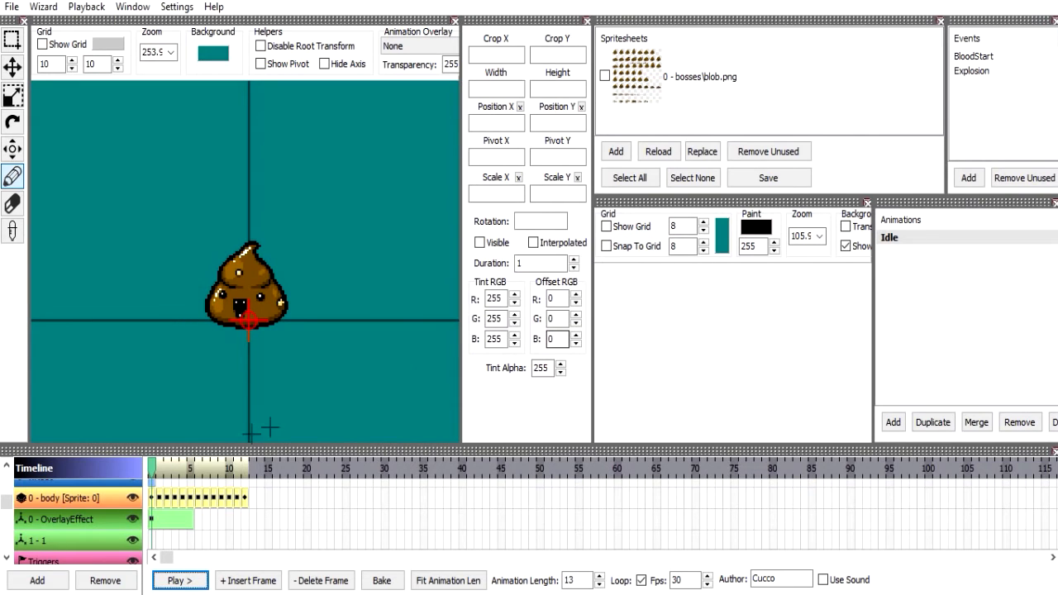
pyautogui.click(74, 540)
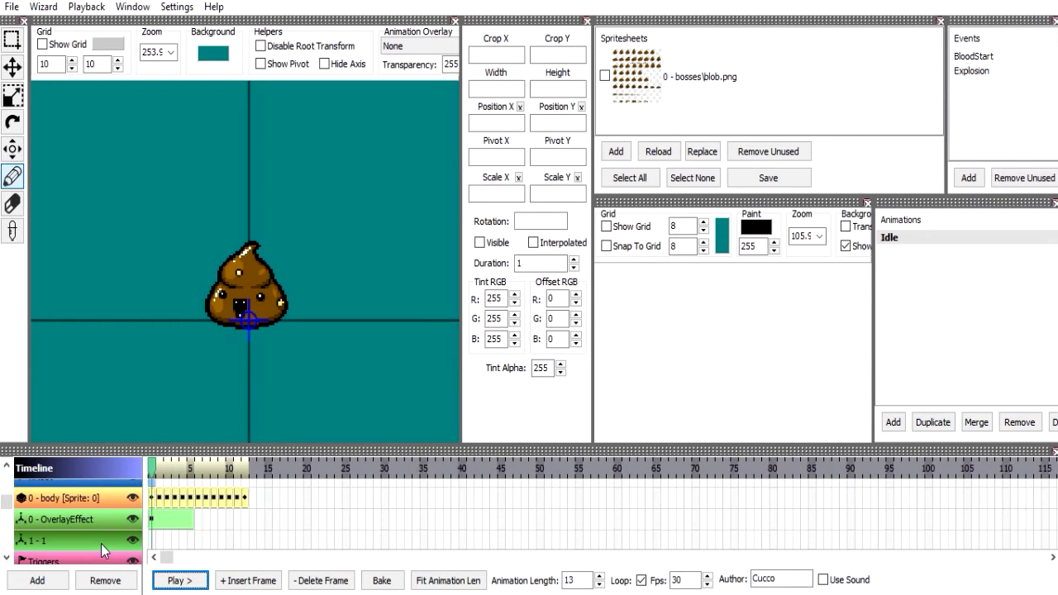
# Set Position Y of the OverlayEffect layer's frame to -40.
pyautogui.click(173, 523)
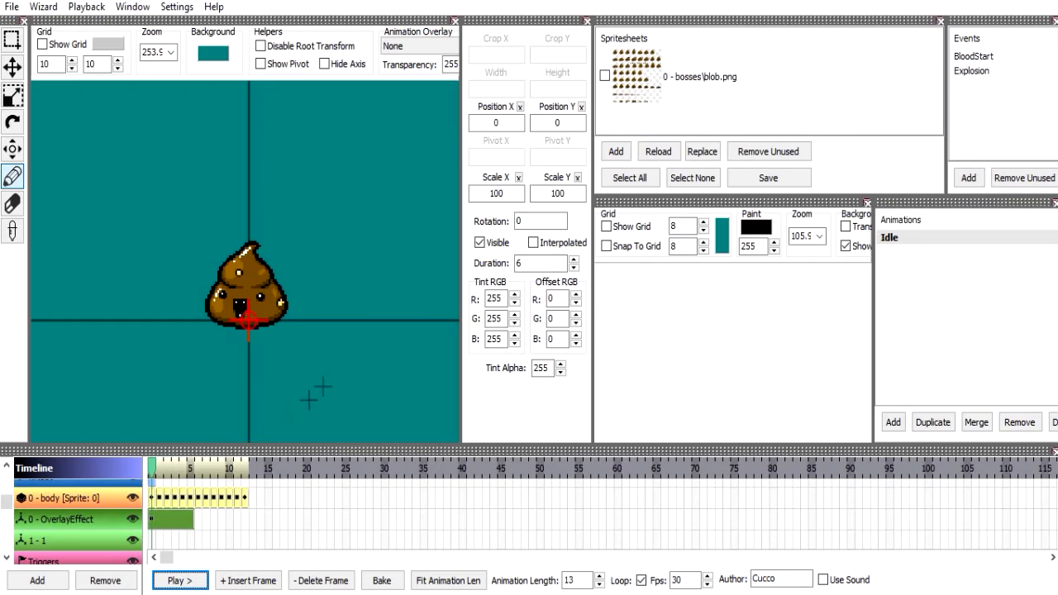
pyautogui.moveTo(569, 125); pyautogui.dragTo(71, 24)
pyautogui.write('4')
pyautogui.press('BackSpace')
pyautogui.write('-40')
pyautogui.press('Return')
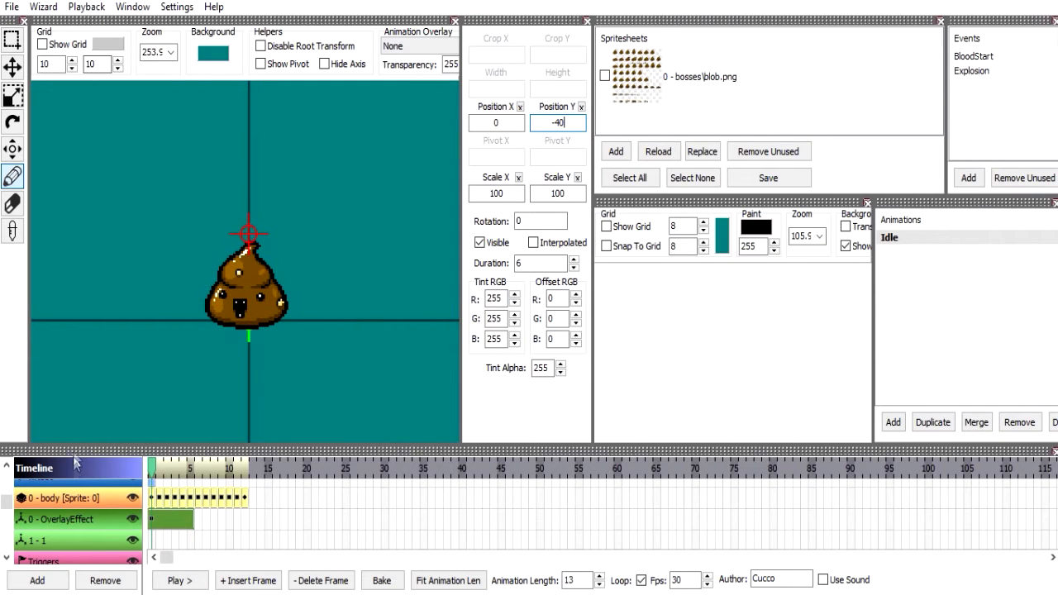
# Insert a trial frame in the Rect null layer 1, delete it and remove the layer.
pyautogui.click(87, 542)
pyautogui.click(246, 580)
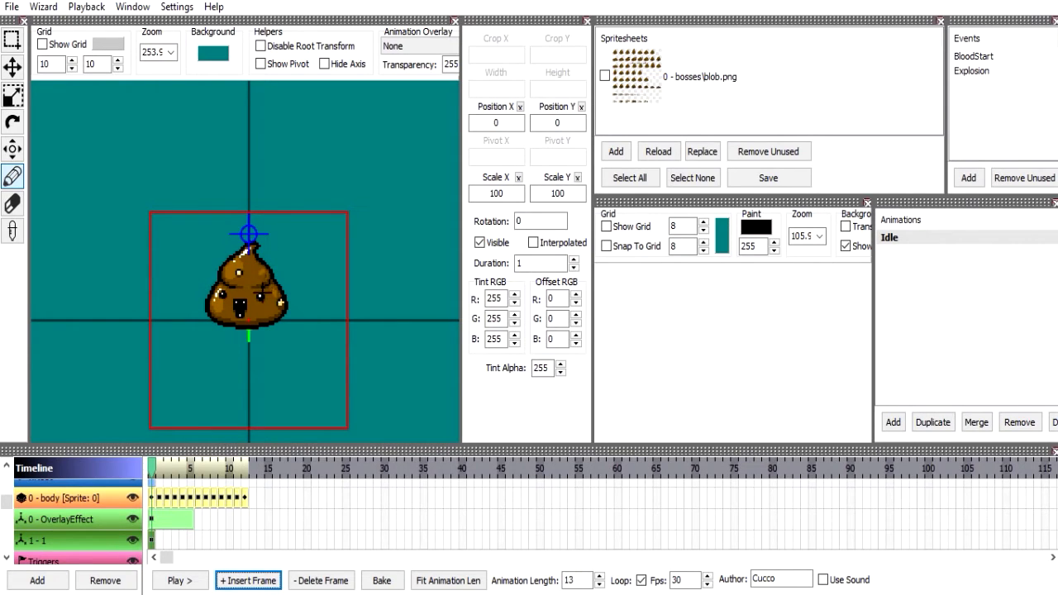
pyautogui.click(307, 581)
pyautogui.click(105, 581)
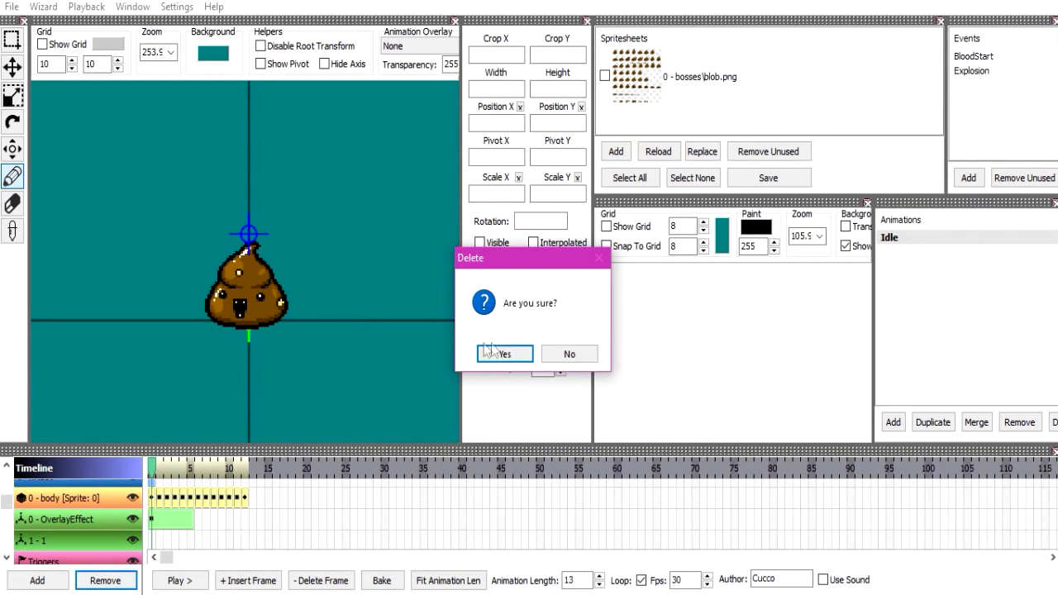
pyautogui.click(494, 354)
pyautogui.click(48, 526)
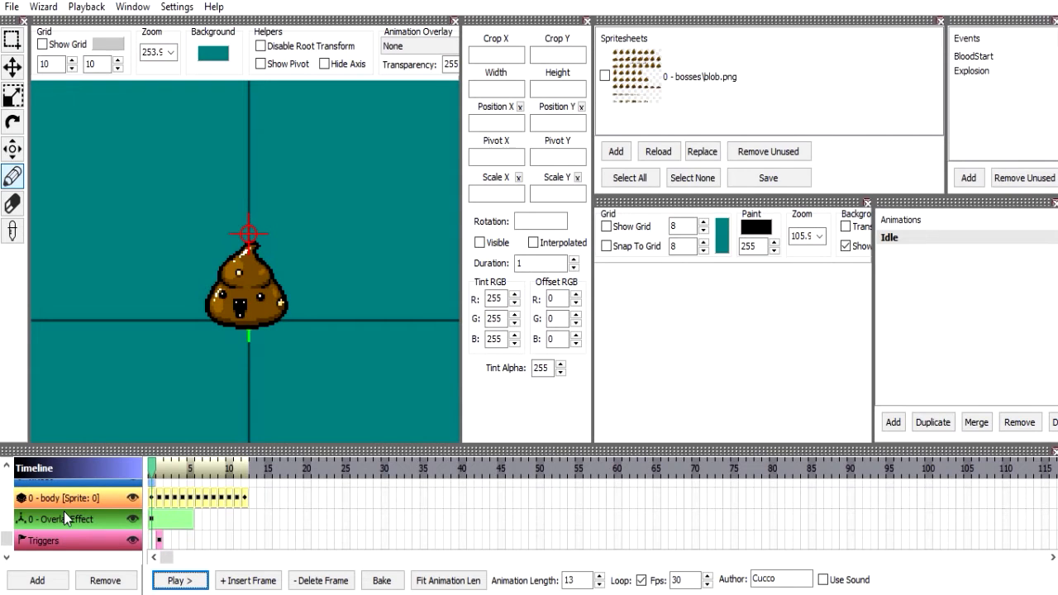
# Add a new event named Ah to the events list.
pyautogui.click(1005, 72)
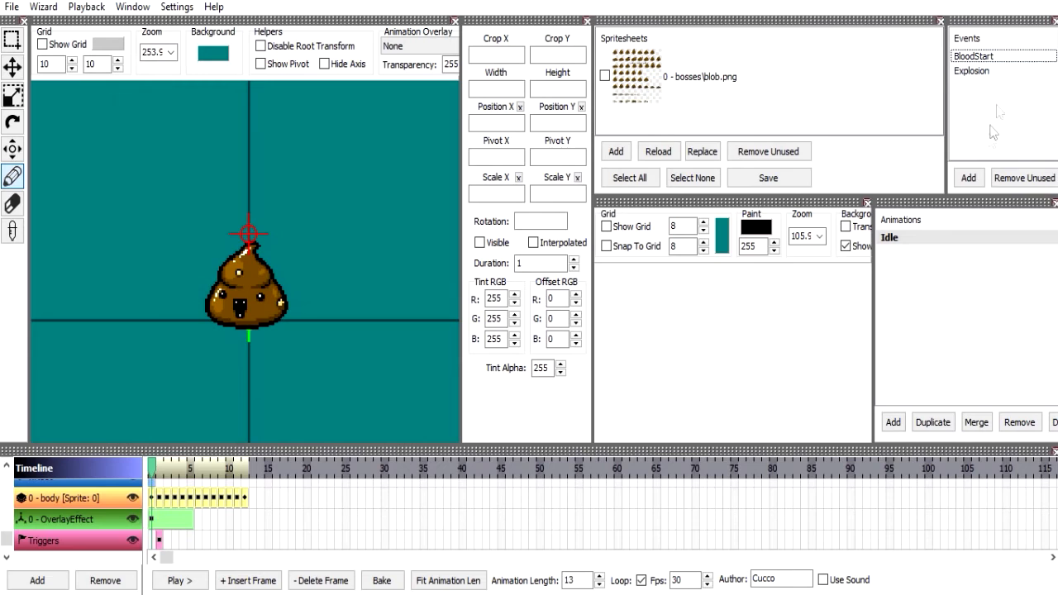
pyautogui.click(970, 178)
pyautogui.write('Ah')
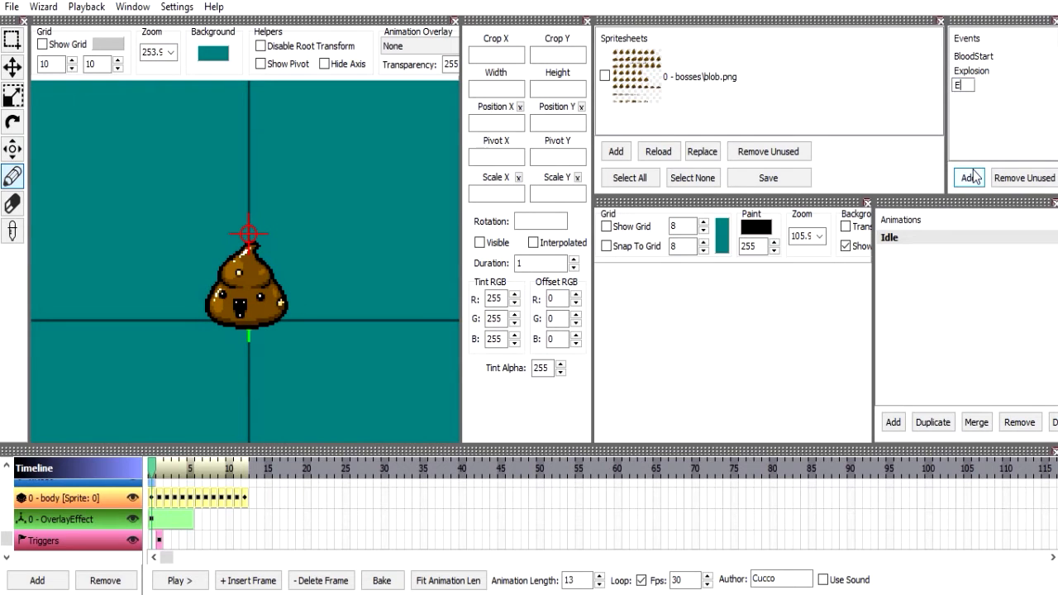
pyautogui.press('Return')
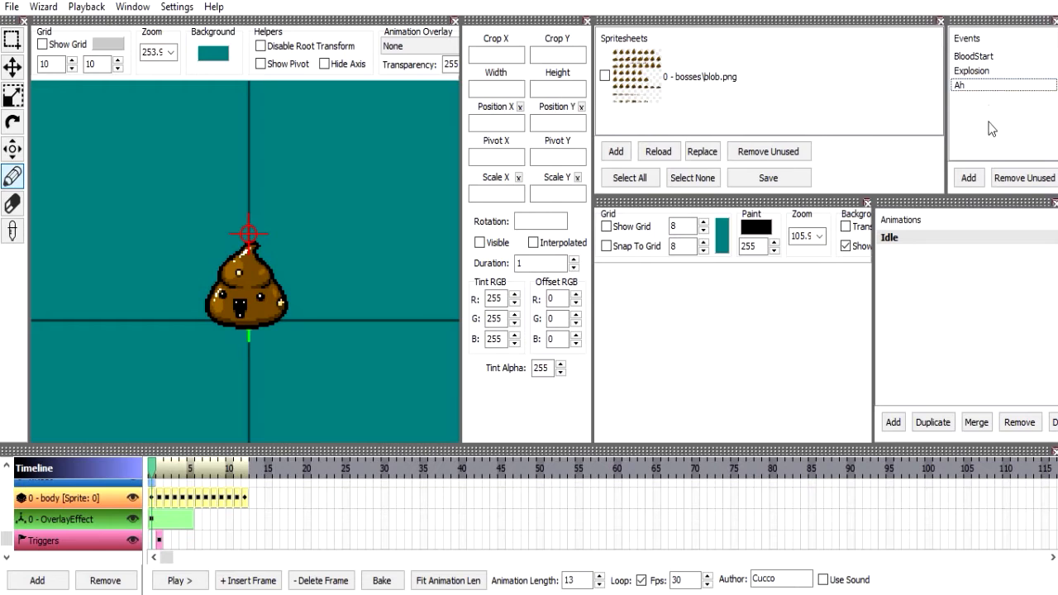
# Remove the unused events and the unused spritesheets.
pyautogui.click(1018, 177)
pyautogui.click(797, 149)
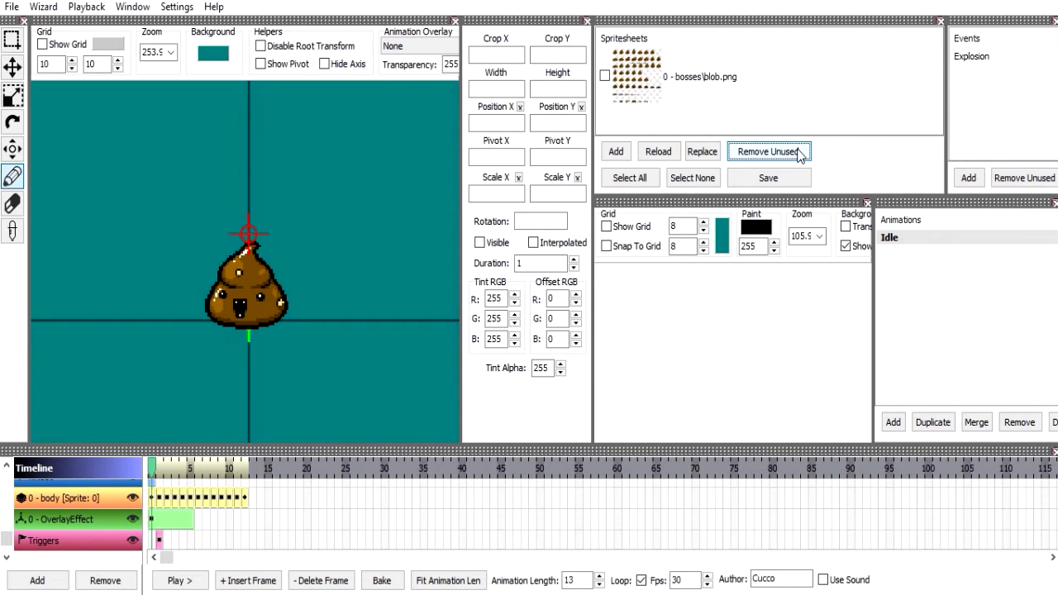
pyautogui.click(800, 153)
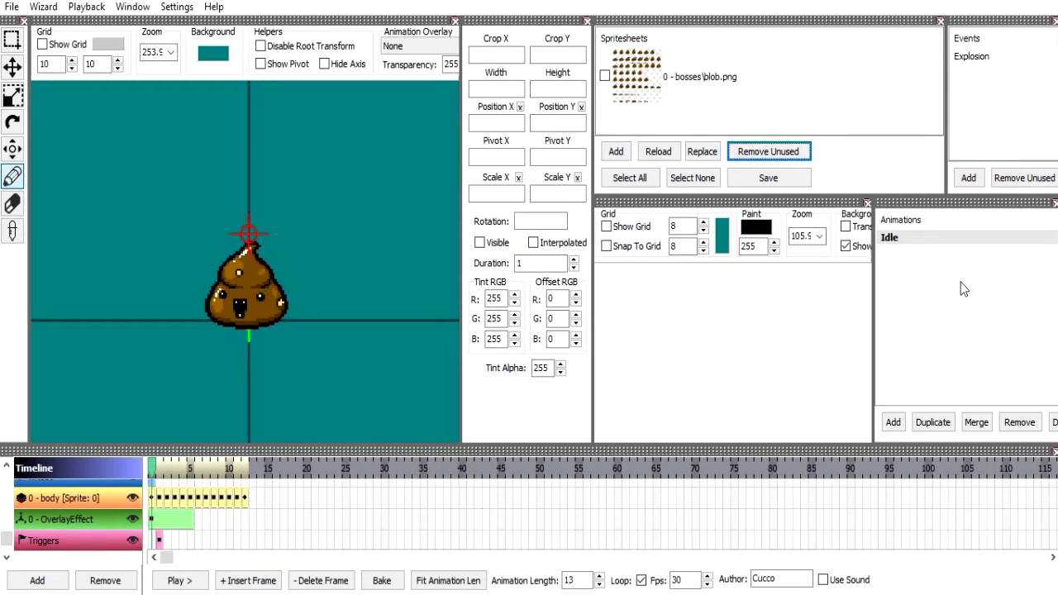
# Delete every frame of the body layer after its first frame.
pyautogui.click(151, 517)
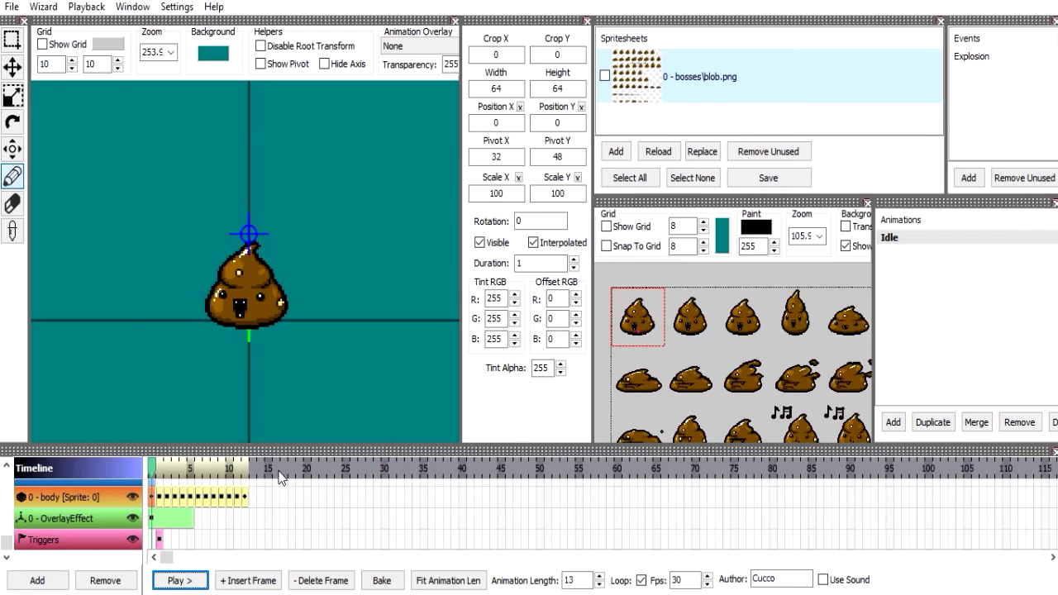
pyautogui.click(159, 495)
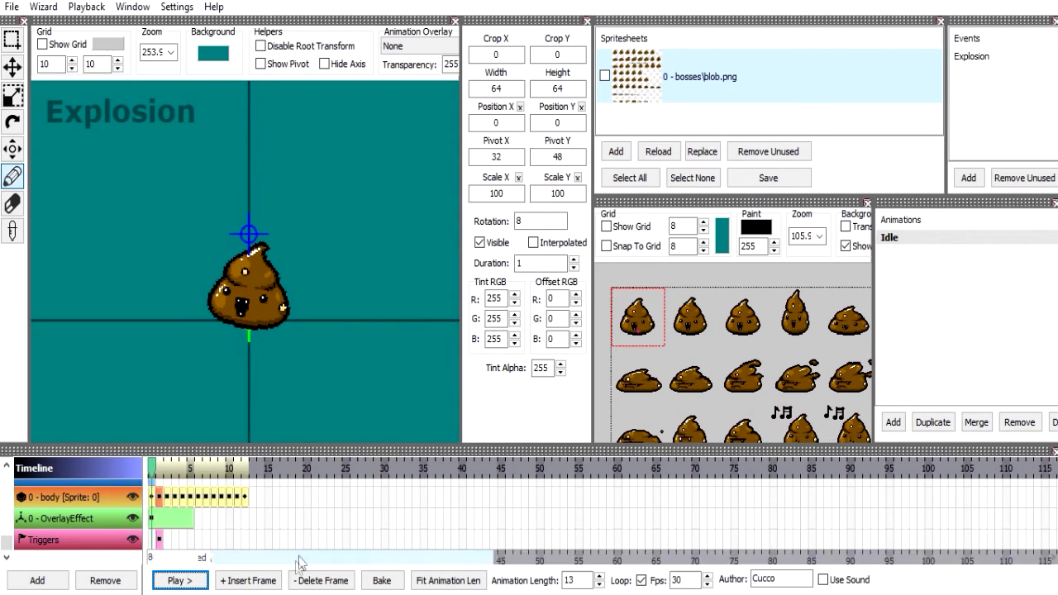
pyautogui.doubleClick(293, 586)
pyautogui.doubleClick(293, 585)
pyautogui.click(292, 585)
pyautogui.click(293, 585)
pyautogui.click(293, 585)
pyautogui.click(293, 585)
pyautogui.click(293, 585)
pyautogui.doubleClick(293, 585)
pyautogui.click(292, 585)
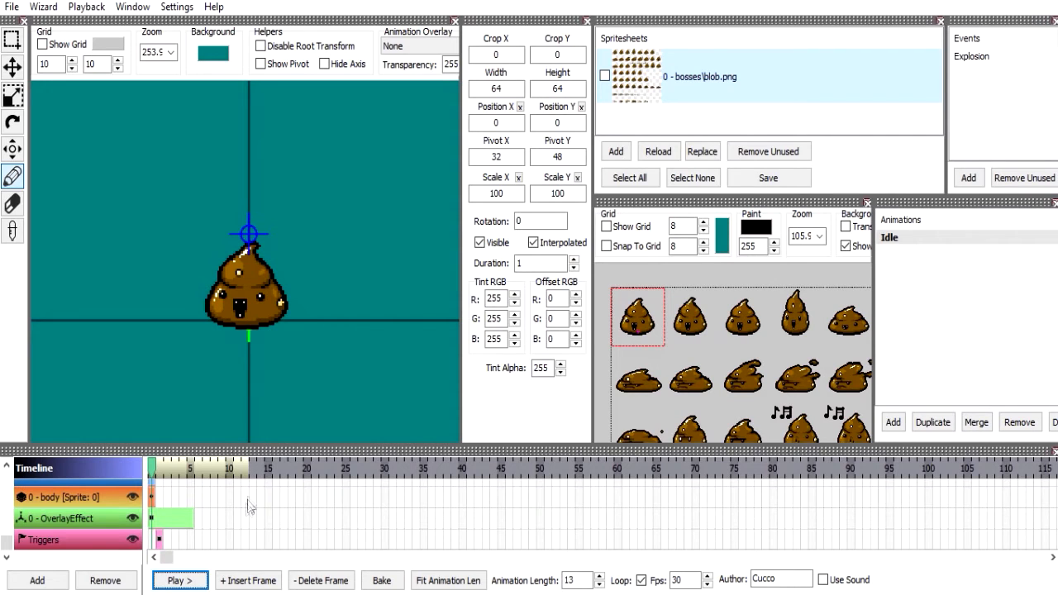
# Switch to the Pivot tool and set the duration of the body layer's remaining frame to 4.
pyautogui.moveTo(662, 312)
pyautogui.mouseDown()
pyautogui.moveTo(694, 329)
pyautogui.moveTo(712, 324)
pyautogui.mouseUp()
pyautogui.hotkey('ctrl', 'z')
pyautogui.click(12, 149)
pyautogui.scroll(6, 678, 334)
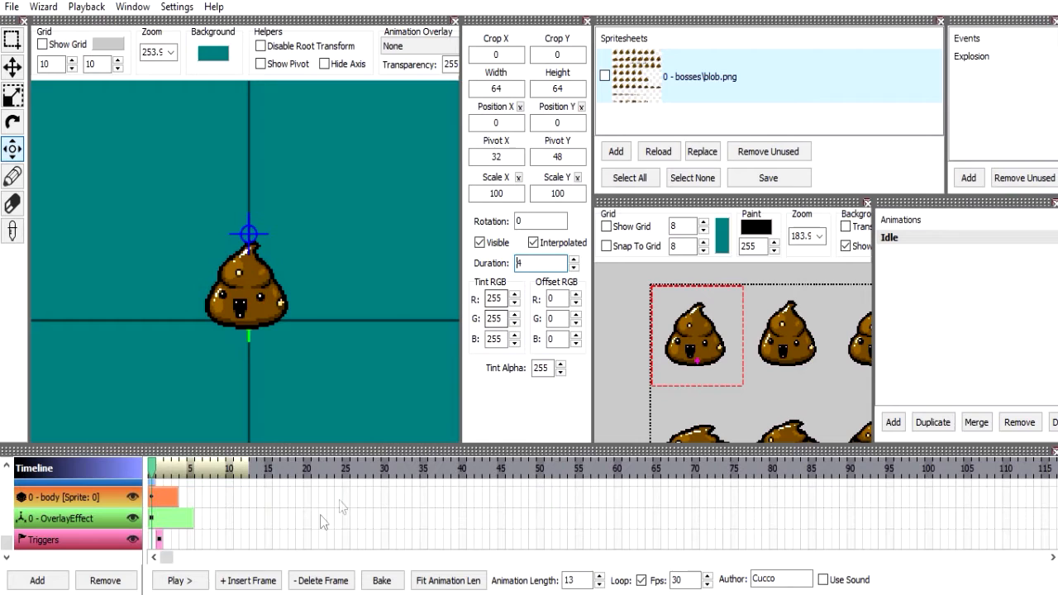
# Insert a second body frame and set its Scale Y to 90 and Scale X to 120.
pyautogui.click(248, 580)
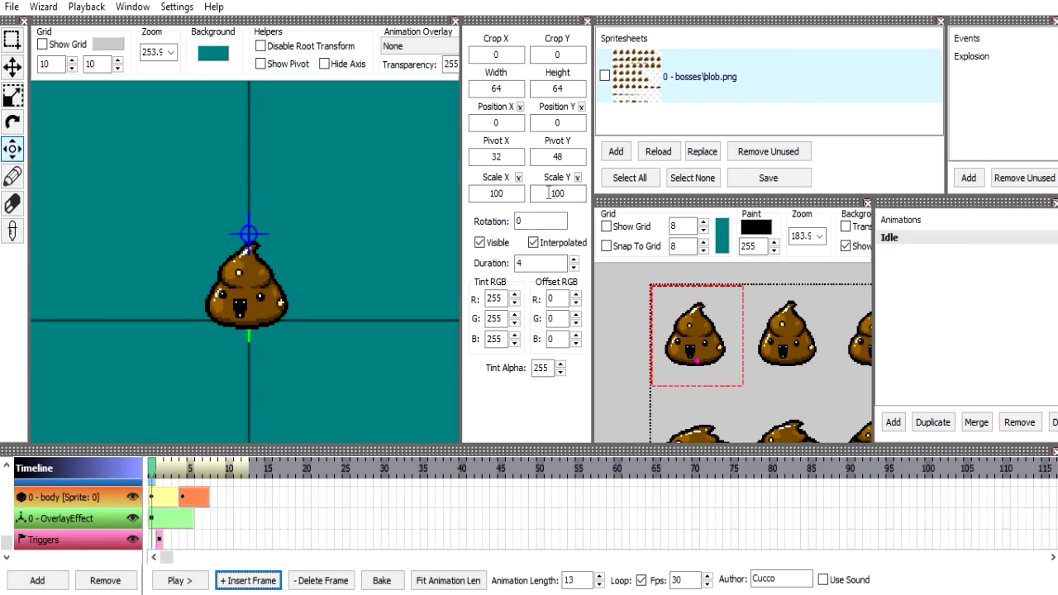
pyautogui.doubleClick(583, 198)
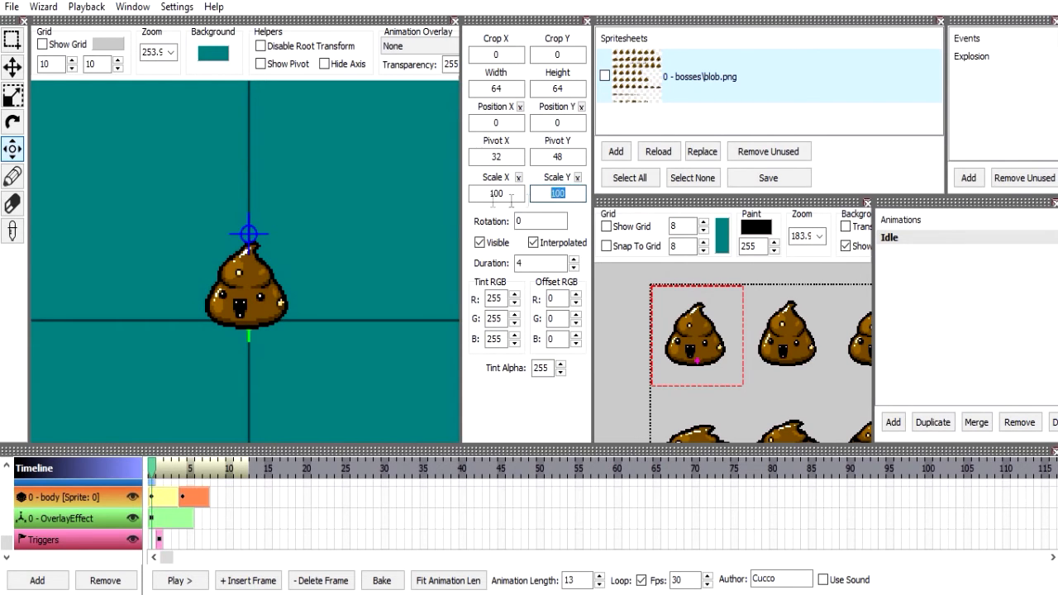
pyautogui.write('90')
pyautogui.press('Return')
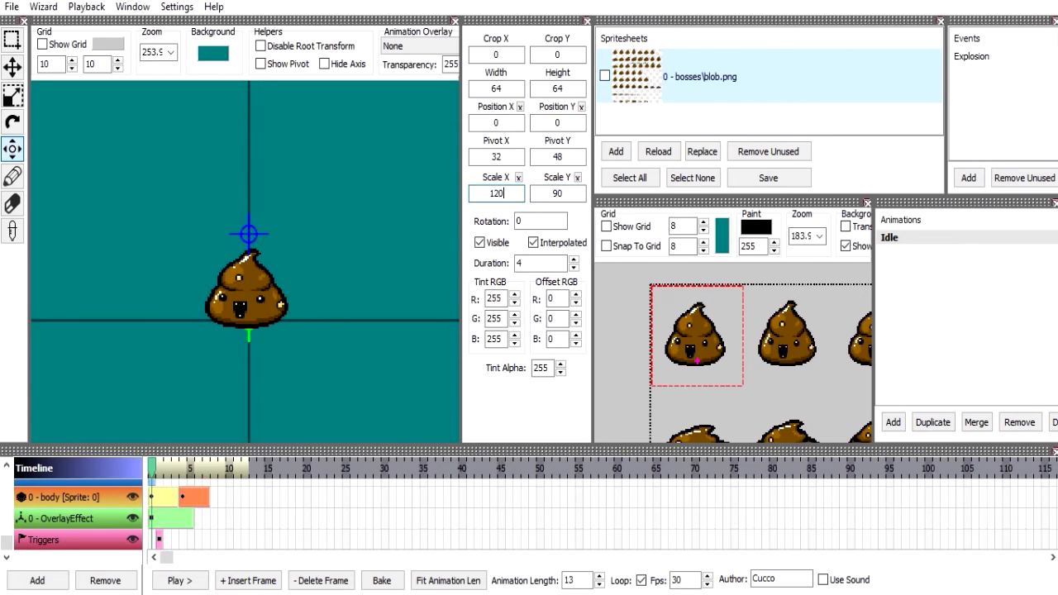
pyautogui.press('Return')
# Insert a third body frame at timeline position 8 and return its Scale X and Scale Y to 100.
pyautogui.moveTo(151, 468); pyautogui.dragTo(214, 468)
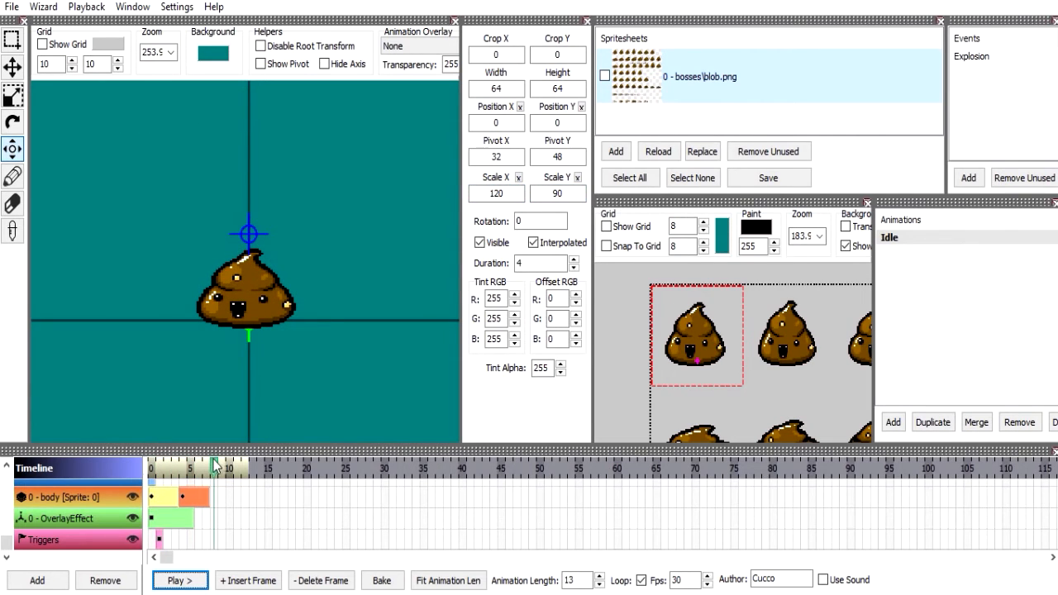
pyautogui.click(247, 581)
pyautogui.click(521, 192)
pyautogui.click(518, 178)
pyautogui.click(576, 178)
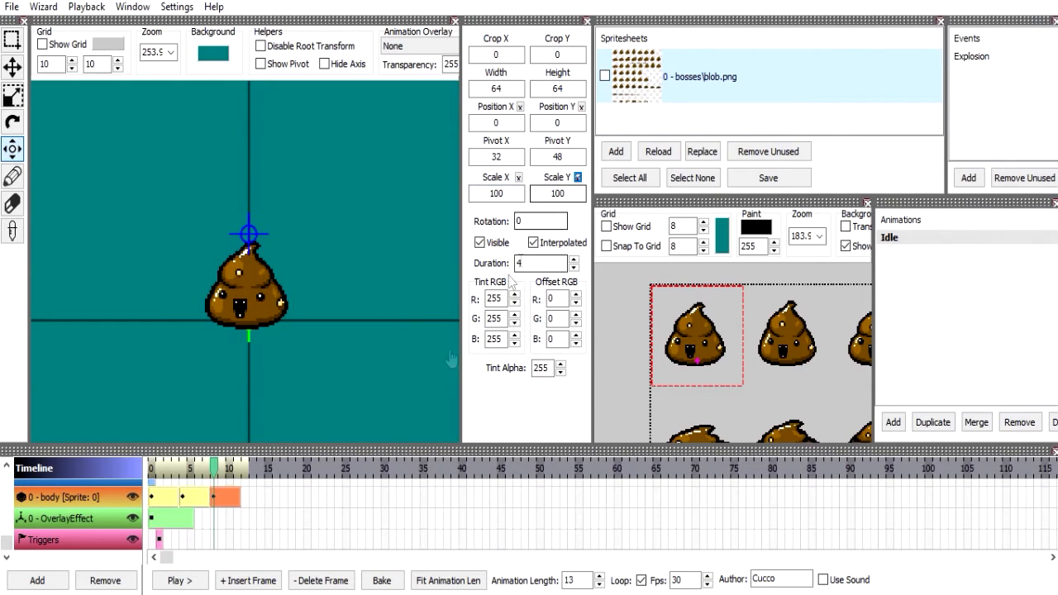
# Set the animation length to 9 and play the Idle animation.
pyautogui.write('7')
pyautogui.scroll(-1, 582, 577)
pyautogui.click(179, 581)
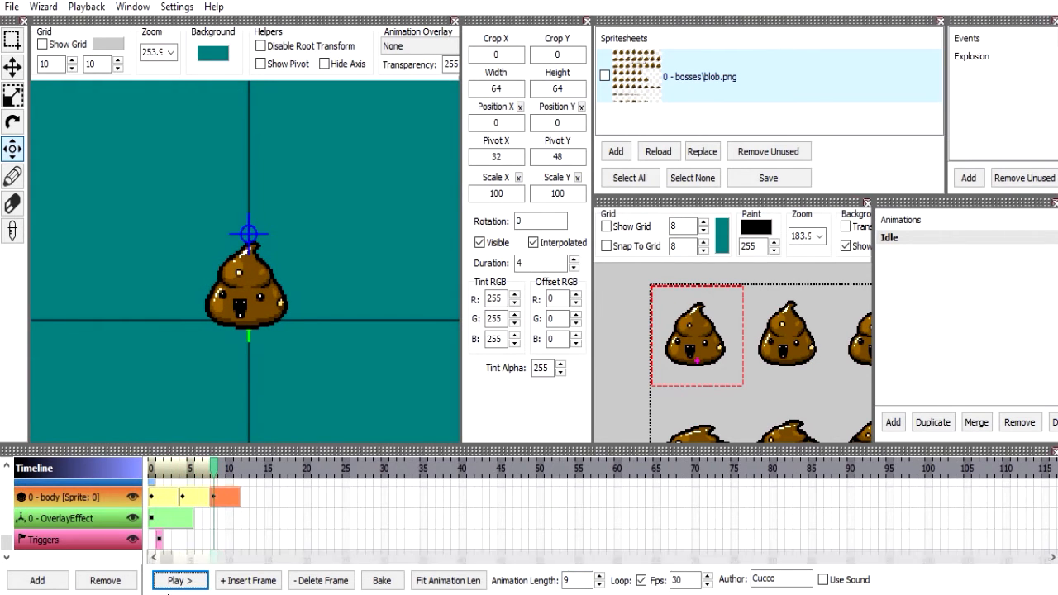
# Set the animation length to 8 and the frame rate to 45 fps, and play the Idle animation.
pyautogui.click(178, 582)
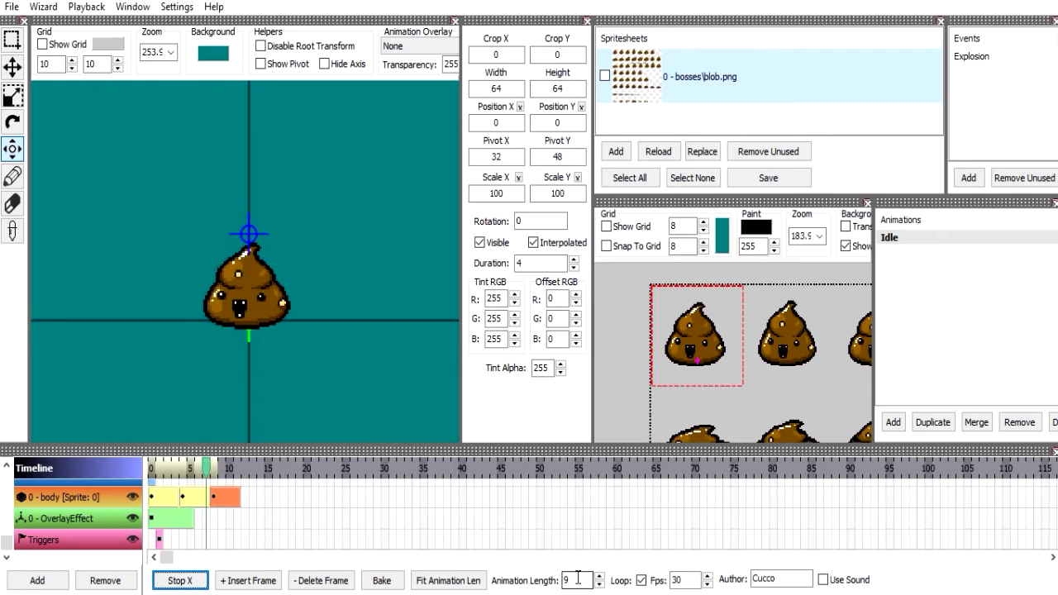
pyautogui.scroll(-1, 579, 579)
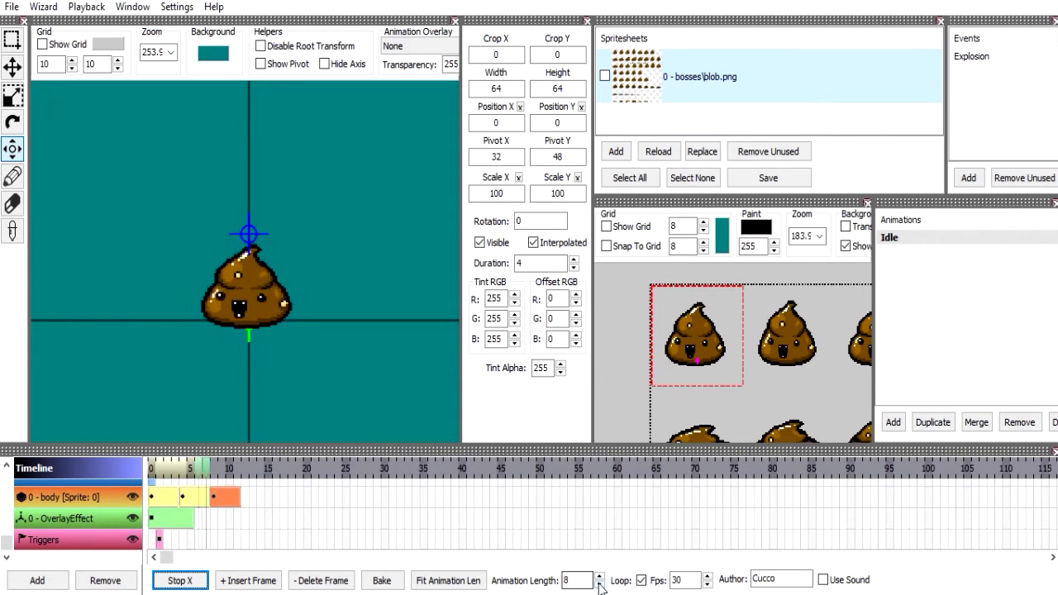
pyautogui.click(204, 582)
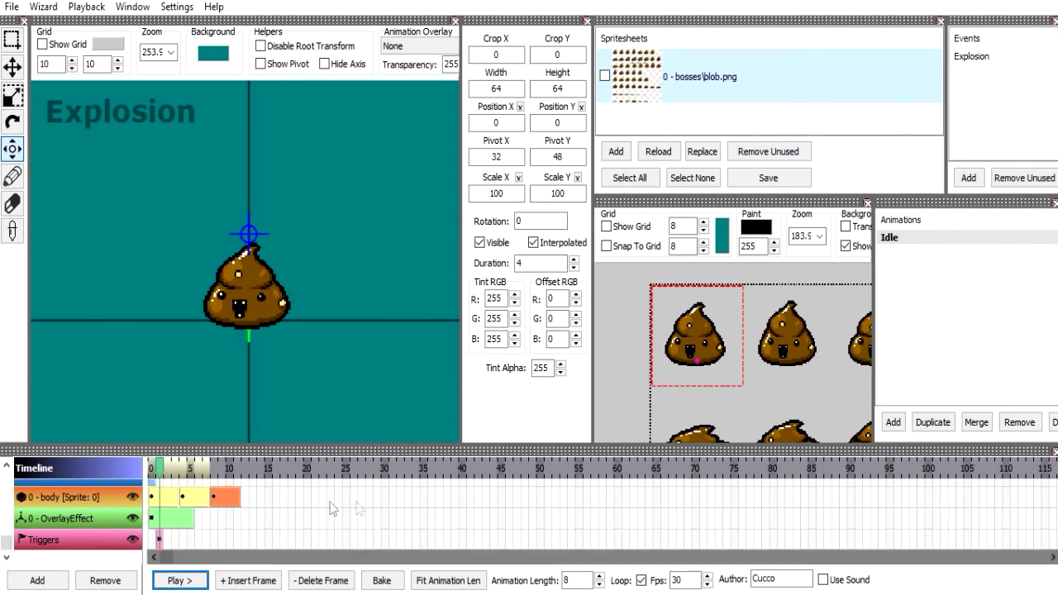
pyautogui.doubleClick(686, 581)
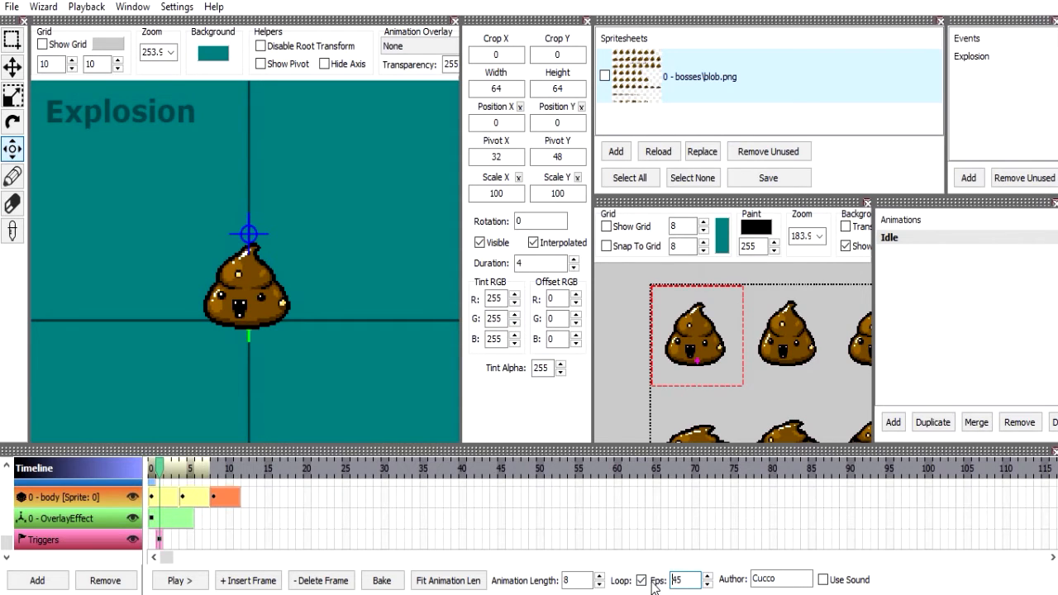
pyautogui.click(178, 580)
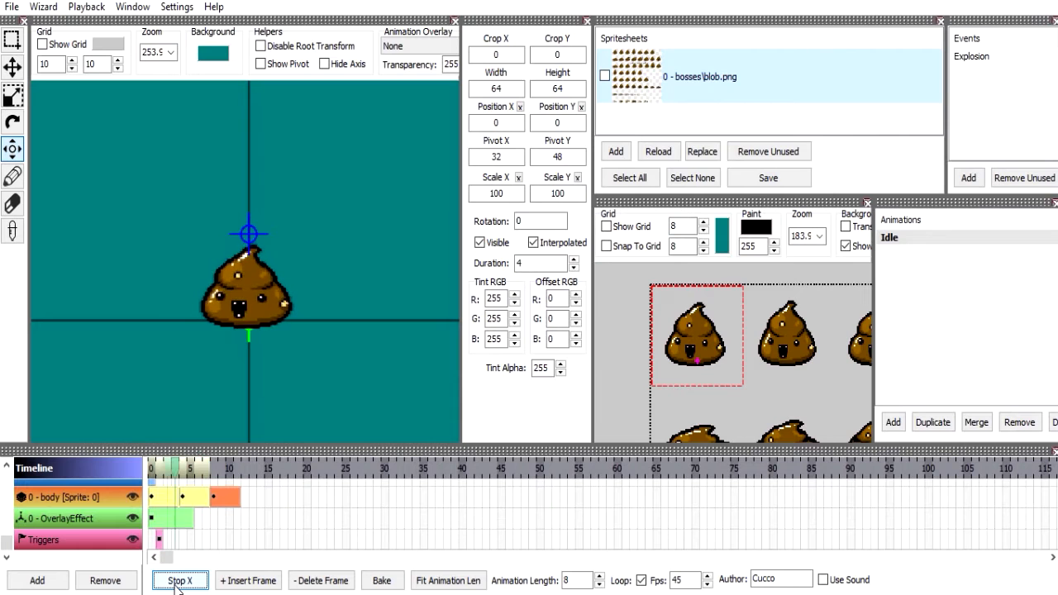
# Set the animation length to 12 and the durations of the first two body frames to 6.
pyautogui.click(590, 580)
pyautogui.scroll(2, 590, 579)
pyautogui.scroll(2, 590, 580)
pyautogui.click(538, 260)
pyautogui.scroll(2, 538, 261)
pyautogui.click(205, 504)
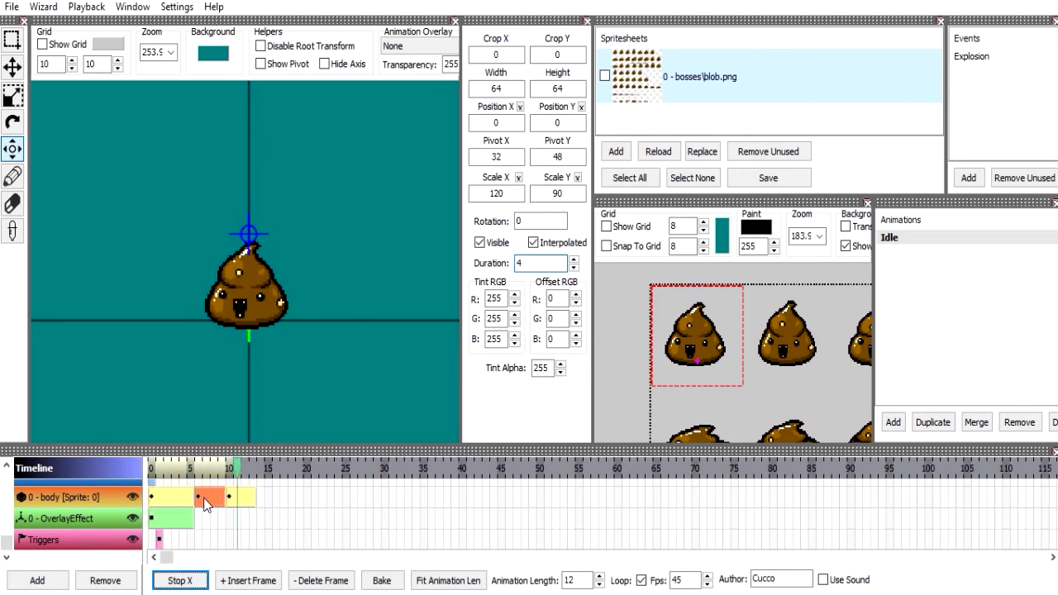
pyautogui.click(538, 263)
pyautogui.scroll(2, 538, 263)
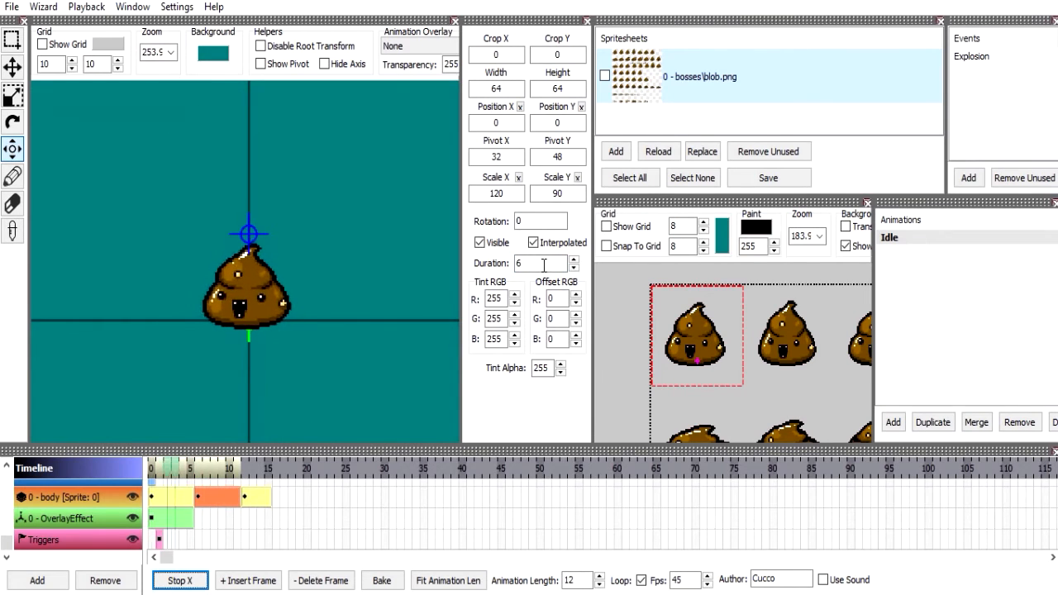
# Delete the Explosion trigger frame from the Triggers layer and save the animation file.
pyautogui.click(161, 541)
pyautogui.click(322, 580)
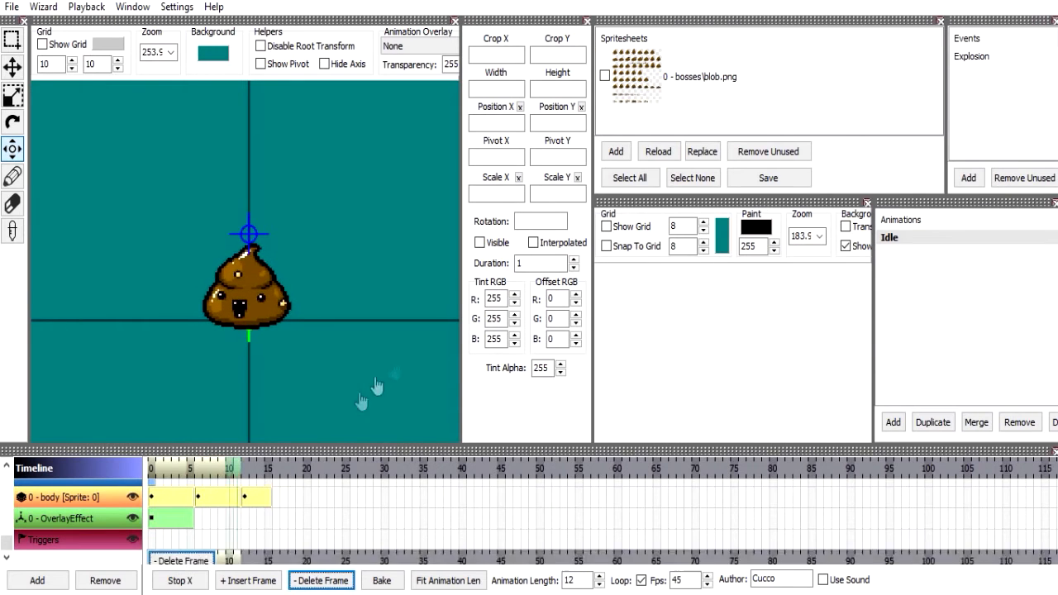
pyautogui.click(237, 518)
pyautogui.hotkey('ctrl', 's')
pyautogui.press('Return')
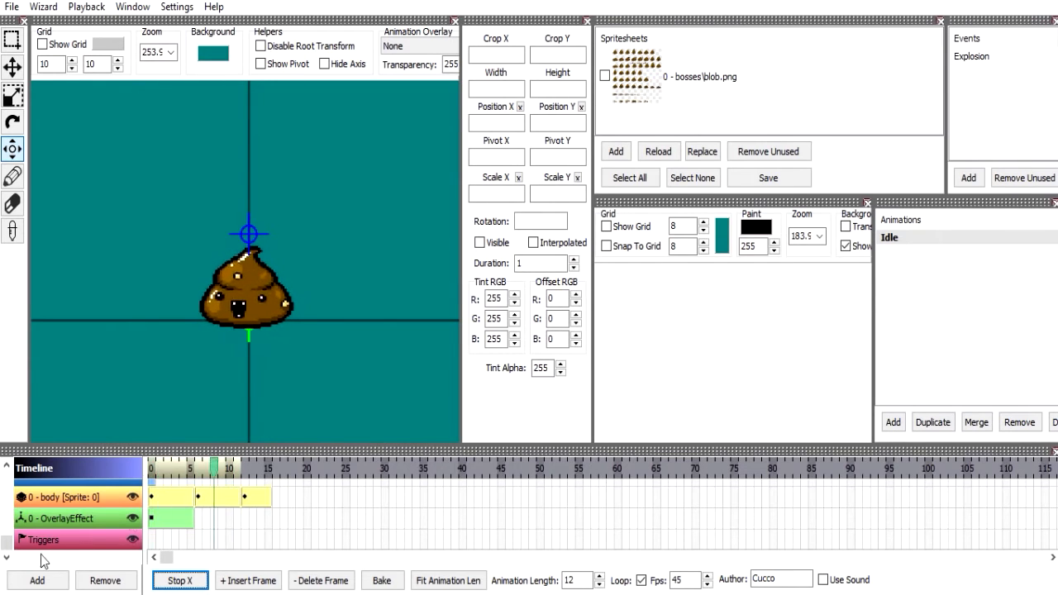
# Stop the playback and record the Idle animation with Generate Gif Animation.
pyautogui.click(173, 490)
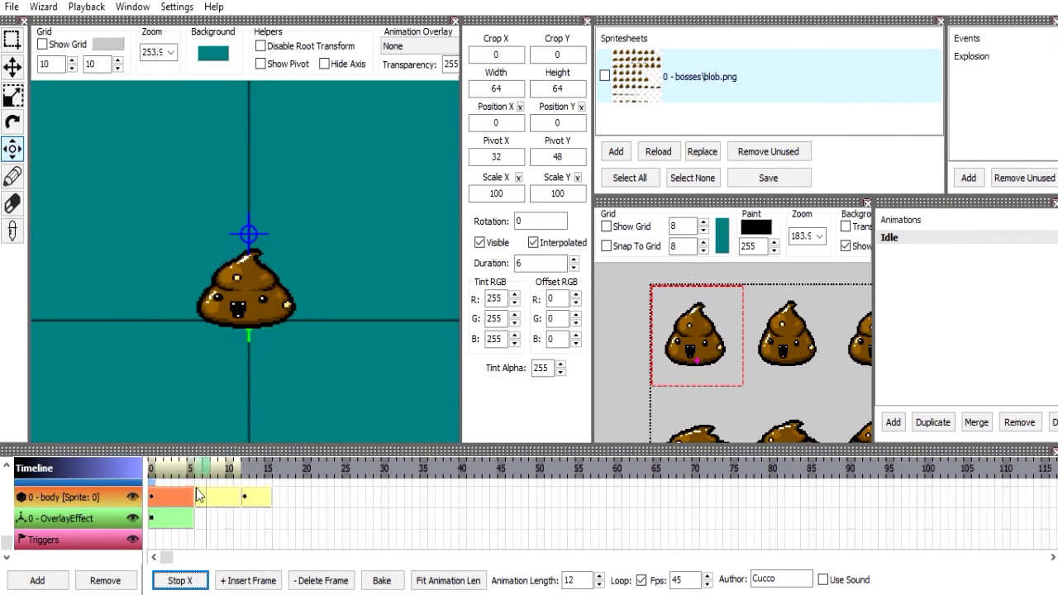
pyautogui.click(178, 578)
pyautogui.click(44, 6)
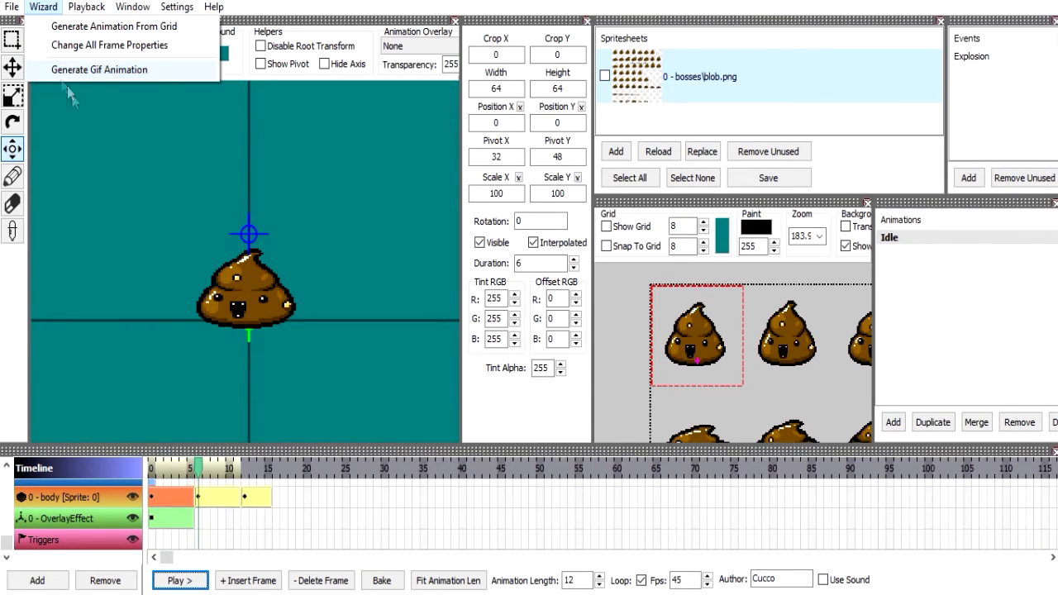
pyautogui.click(50, 70)
pyautogui.click(695, 577)
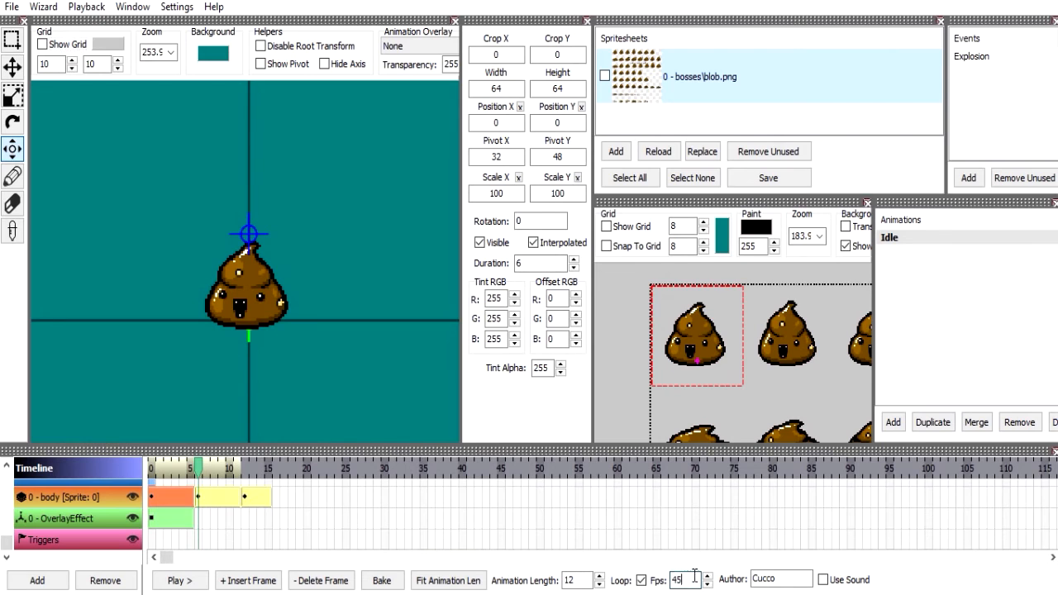
pyautogui.moveTo(289, 268); pyautogui.dragTo(273, 251)
pyautogui.click(53, 8)
pyautogui.click(103, 67)
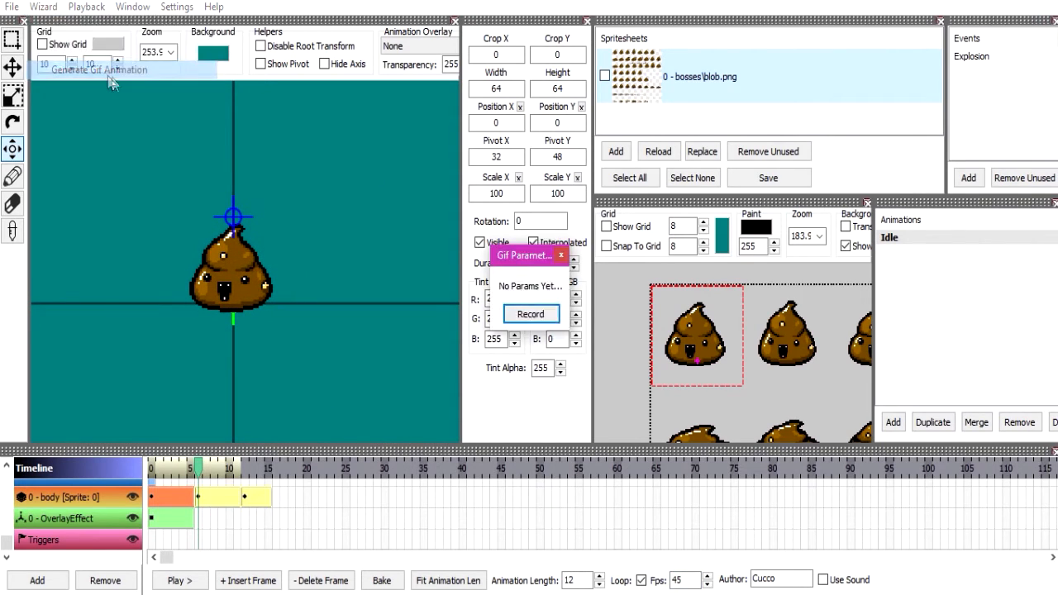
pyautogui.click(528, 318)
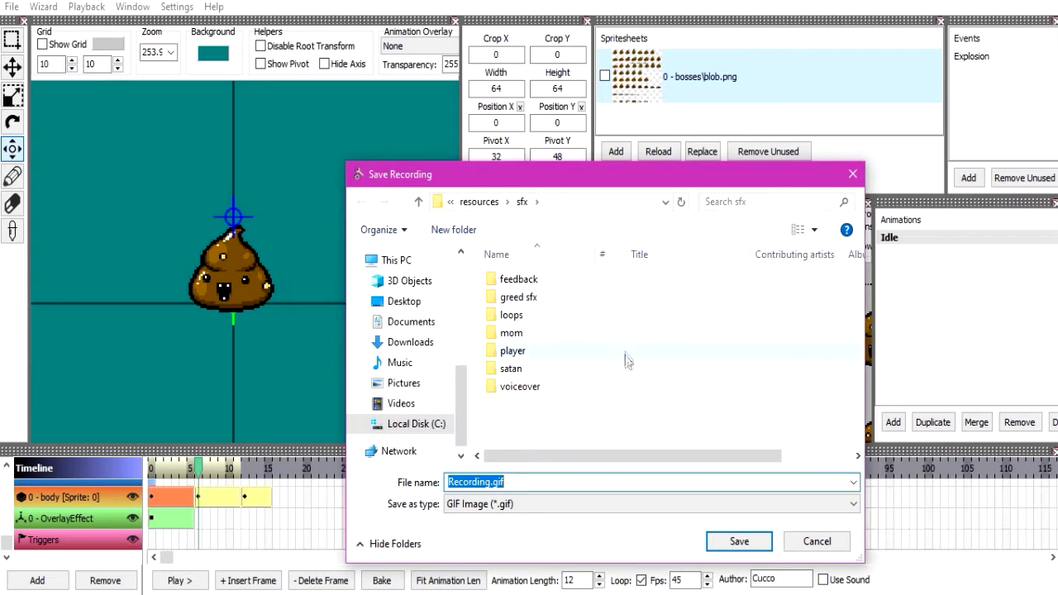
# Save the recording as Recording.gif in the Episode 0 folder of the Binding of Isaac Afterbirth+ Mods directory.
pyautogui.scroll(5, 405, 368)
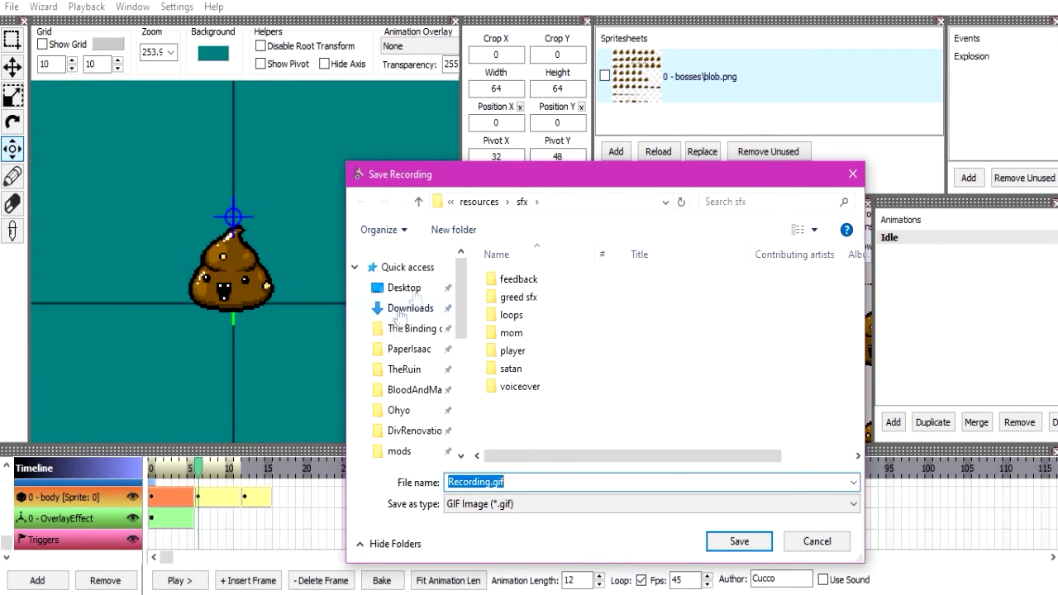
pyautogui.click(405, 368)
pyautogui.click(565, 202)
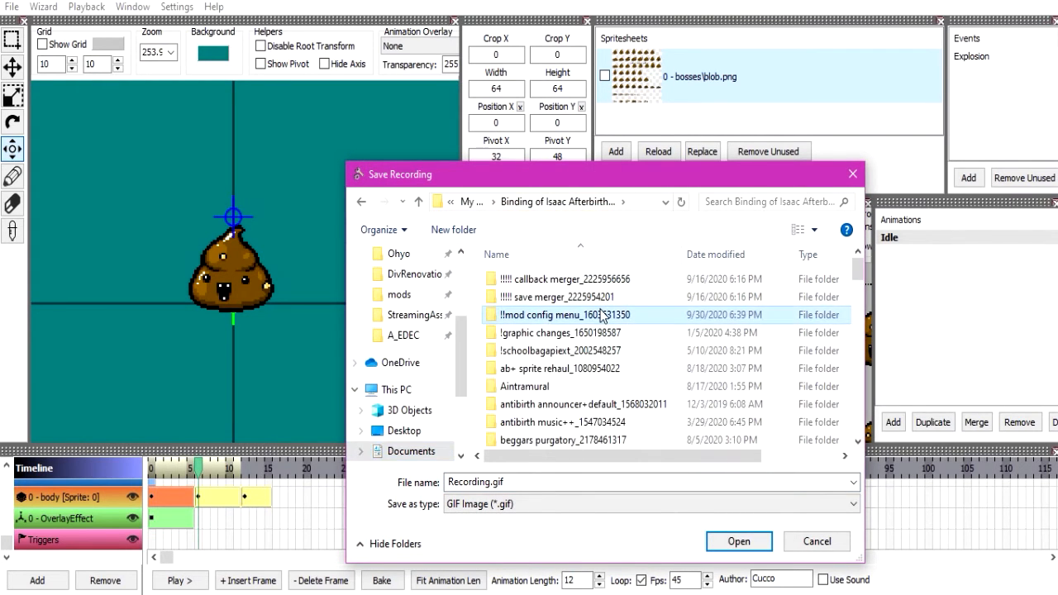
pyautogui.scroll(-5, 566, 314)
pyautogui.doubleClick(573, 275)
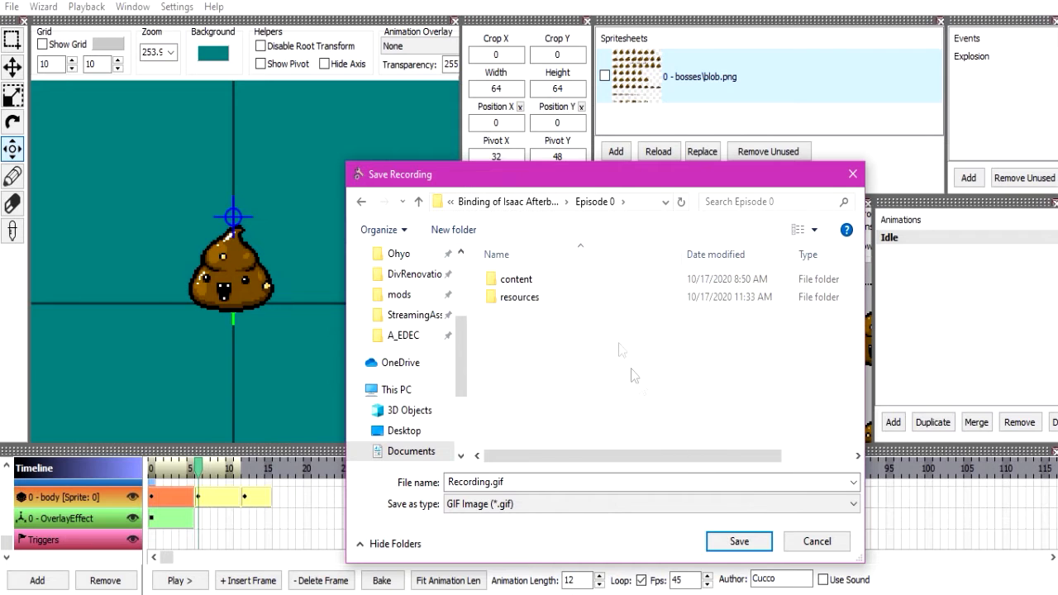
pyautogui.doubleClick(584, 298)
pyautogui.press('BackSpace')
pyautogui.click(739, 543)
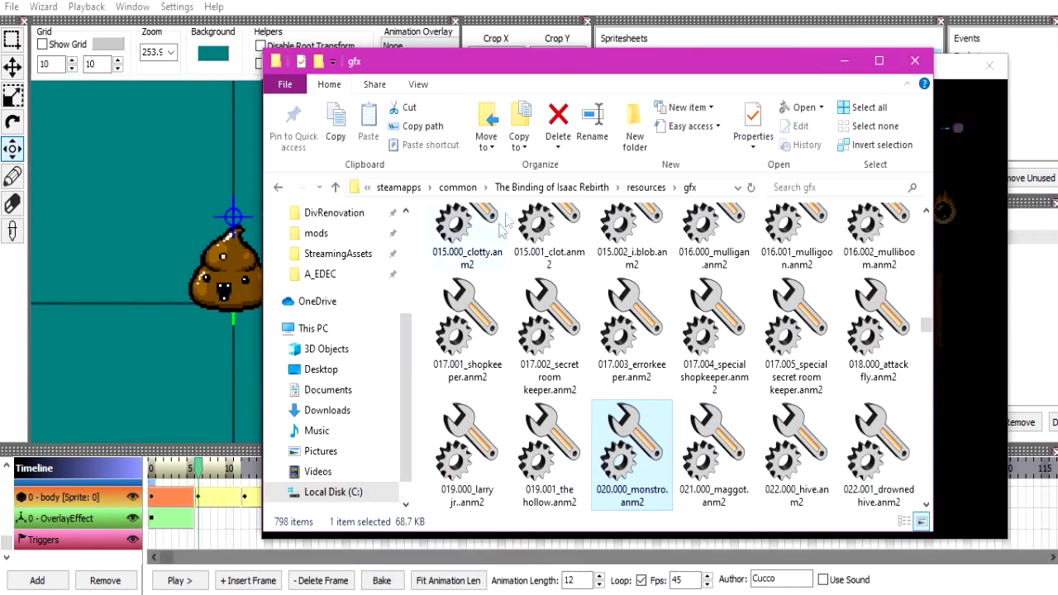
# Switch to File Explorer, go to the Episode 0 mod folder and open Recording.gif in Photos.
pyautogui.click(280, 188)
pyautogui.click(279, 188)
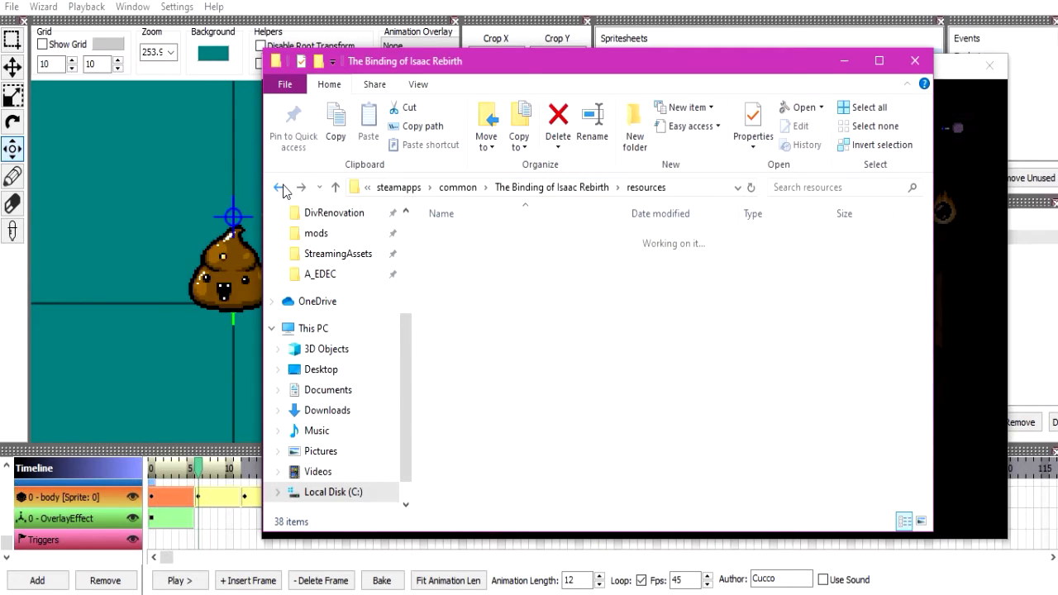
pyautogui.click(280, 188)
pyautogui.click(280, 187)
pyautogui.click(280, 187)
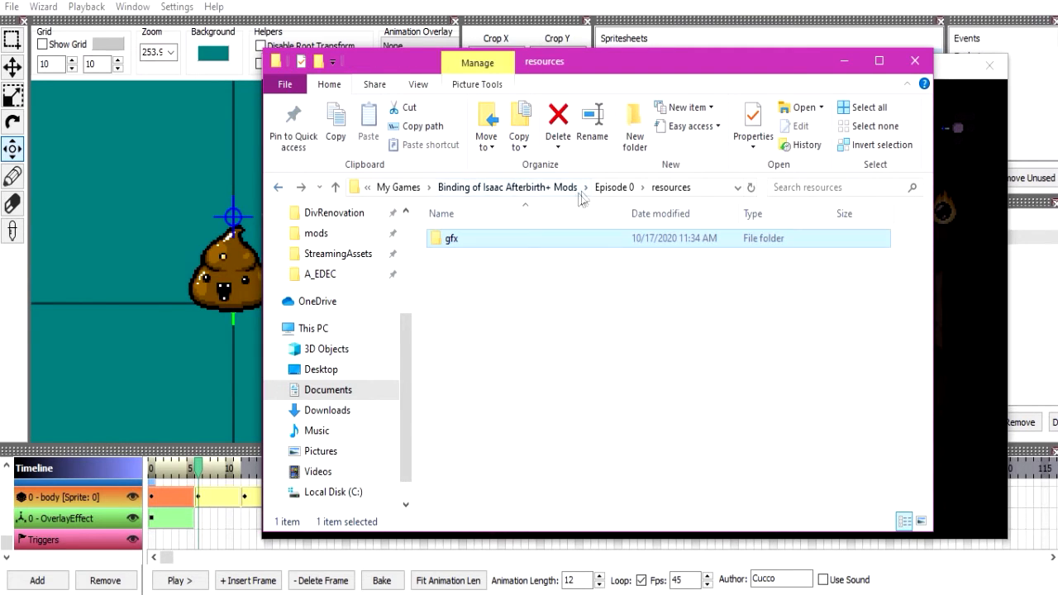
pyautogui.click(535, 190)
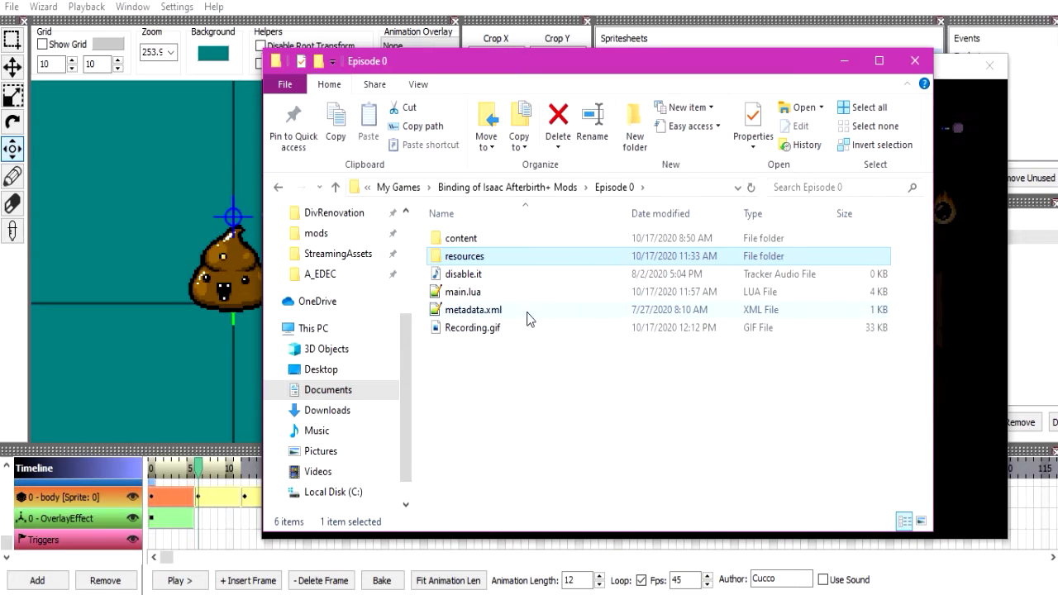
pyautogui.rightClick(526, 327)
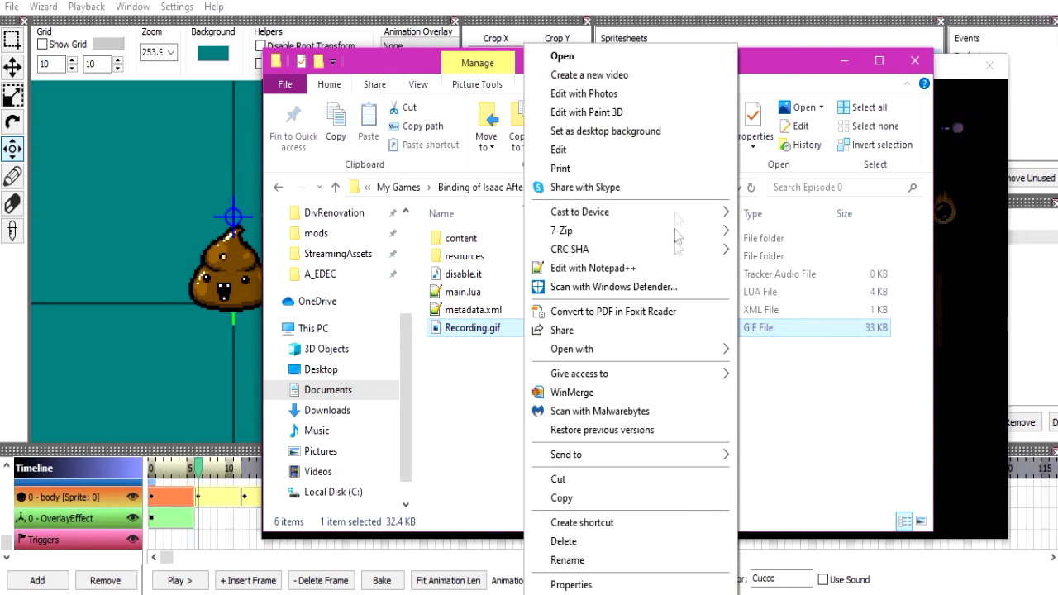
pyautogui.moveTo(695, 350)
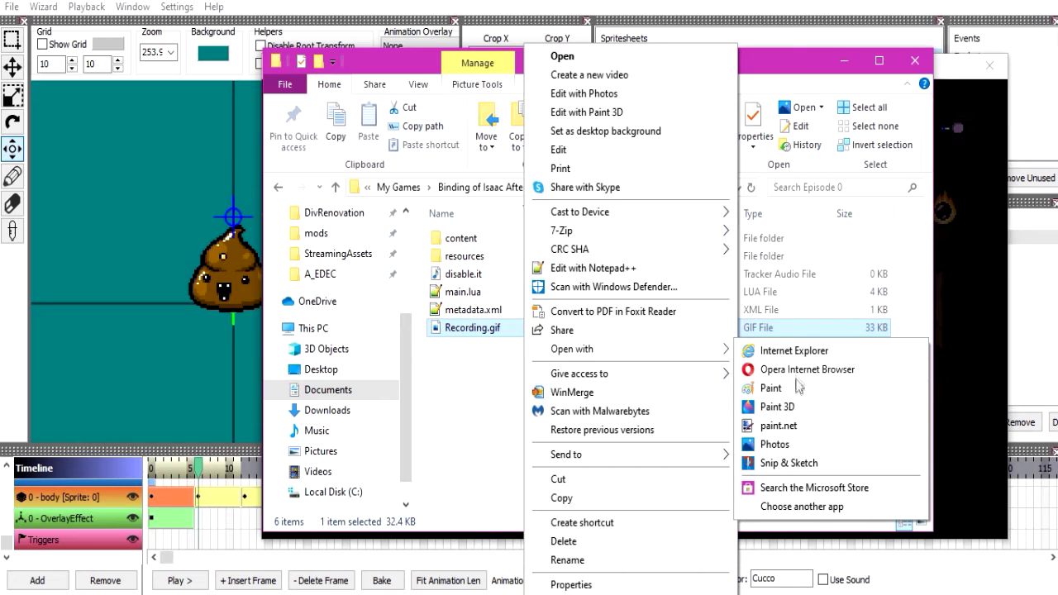
pyautogui.click(775, 443)
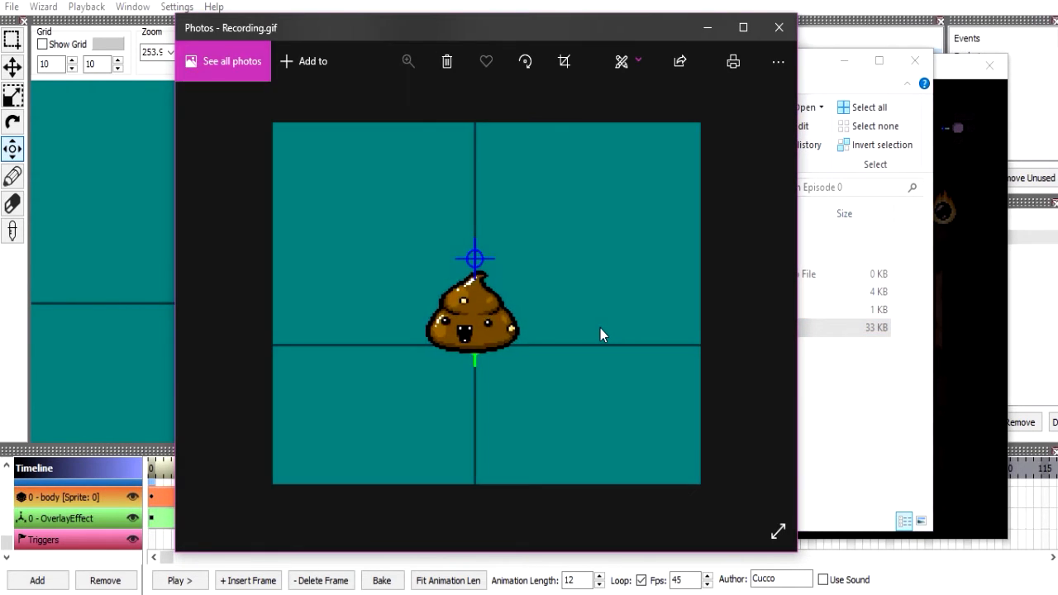
# Compare the GIF's playback with the Idle animation in the editor and close Photos.
pyautogui.click(130, 331)
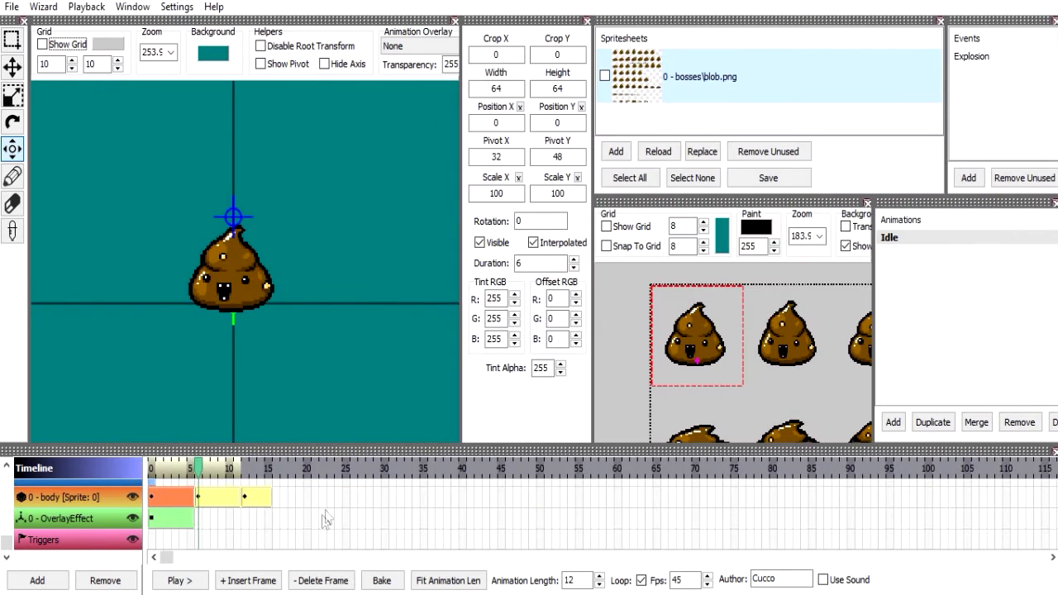
pyautogui.click(182, 581)
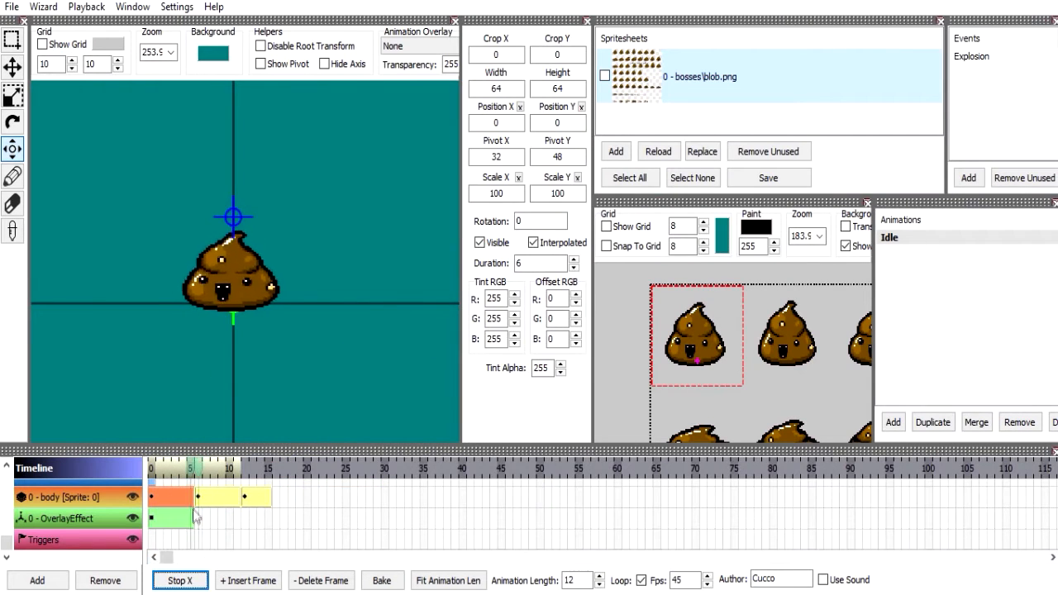
pyautogui.click(198, 584)
pyautogui.hotkey('alt', 'Tab')
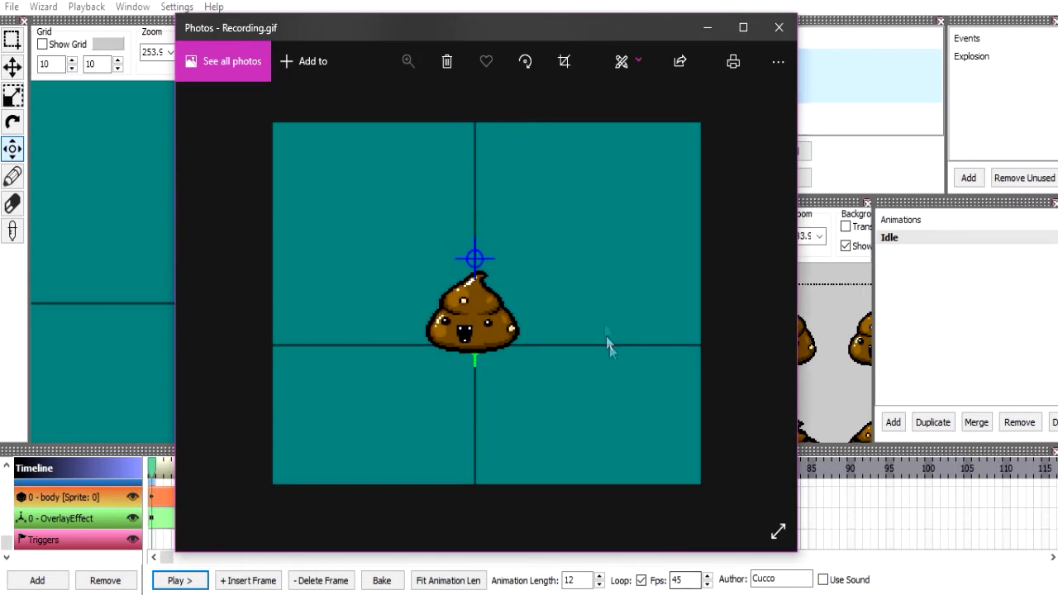
pyautogui.click(777, 30)
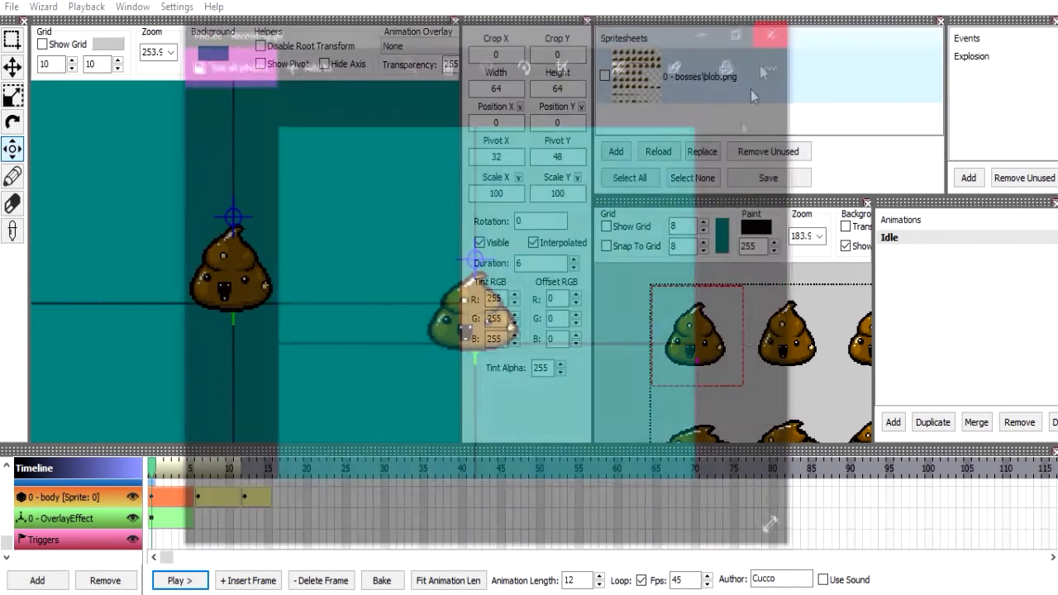
# Set the animation's frame rate to 30 fps and save the animation file.
pyautogui.click(697, 581)
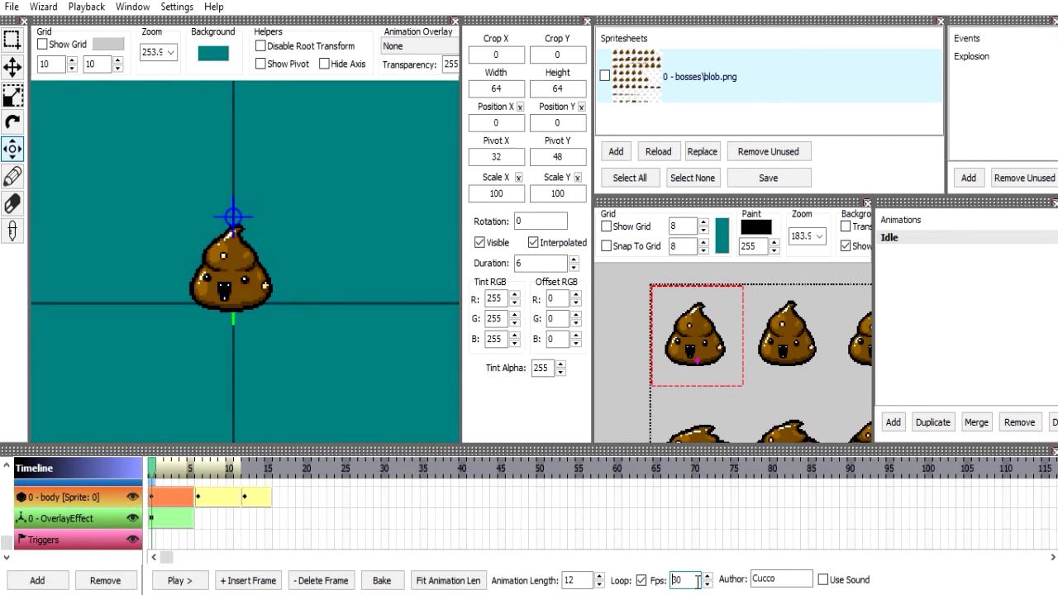
pyautogui.hotkey('alt', 'F4')
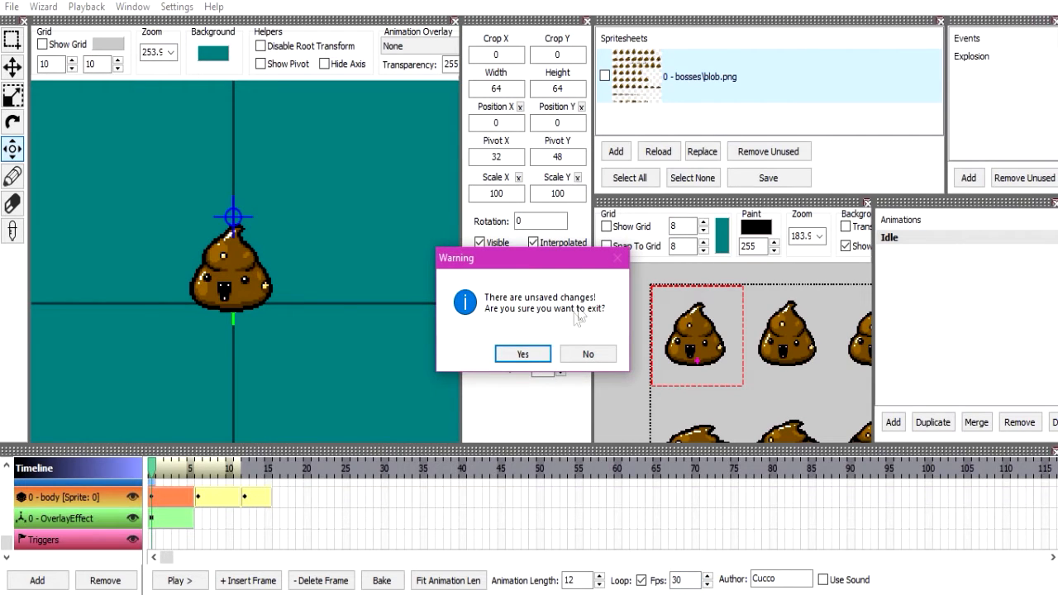
pyautogui.click(587, 353)
pyautogui.doubleClick(683, 581)
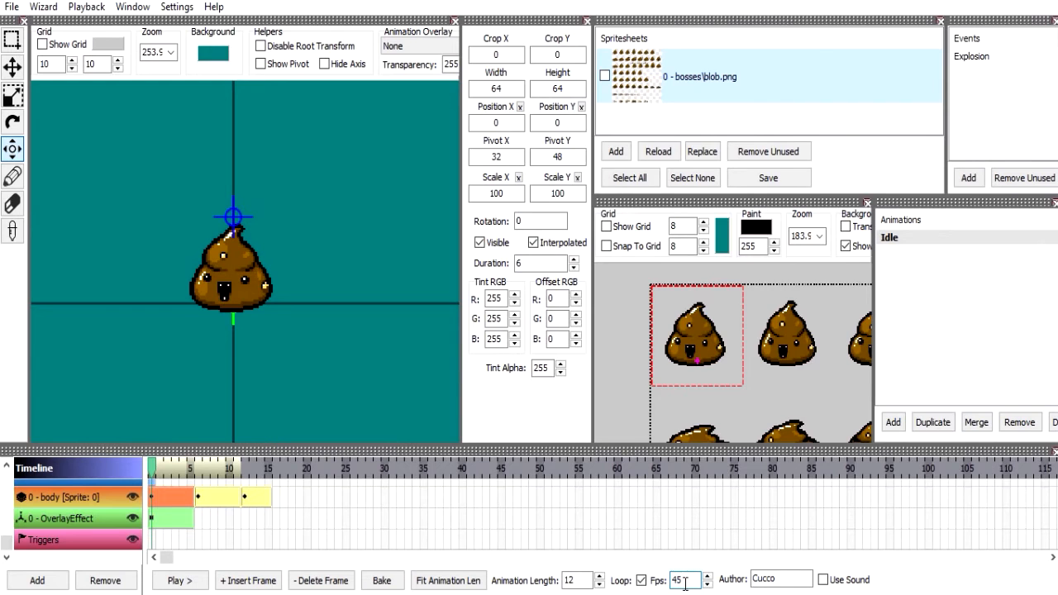
pyautogui.write('30')
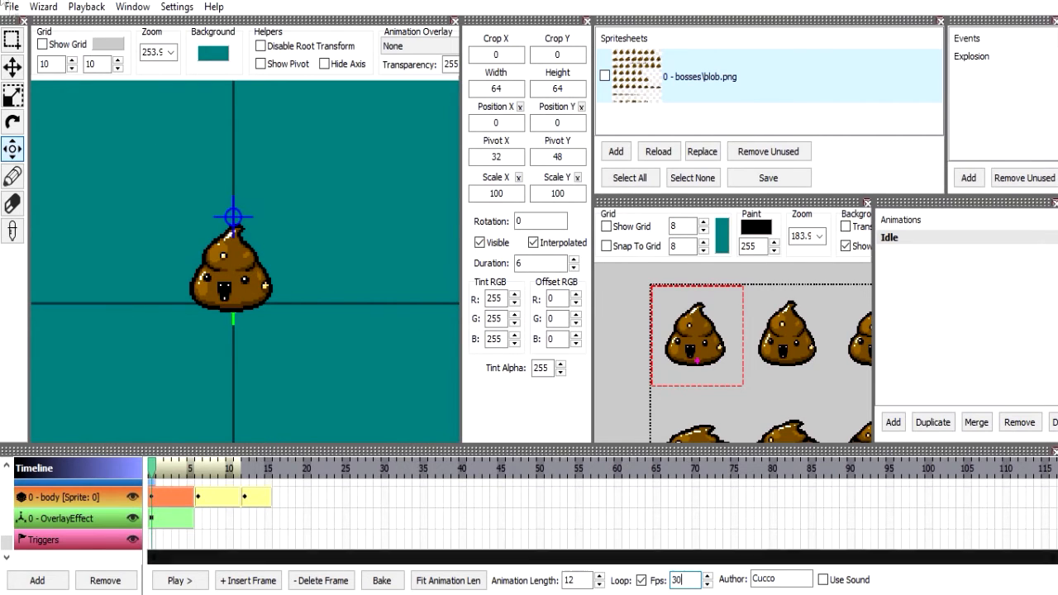
pyautogui.hotkey('ctrl', 's')
pyautogui.press('Return')
# Record the 30 fps Idle animation as a GIF again.
pyautogui.click(44, 7)
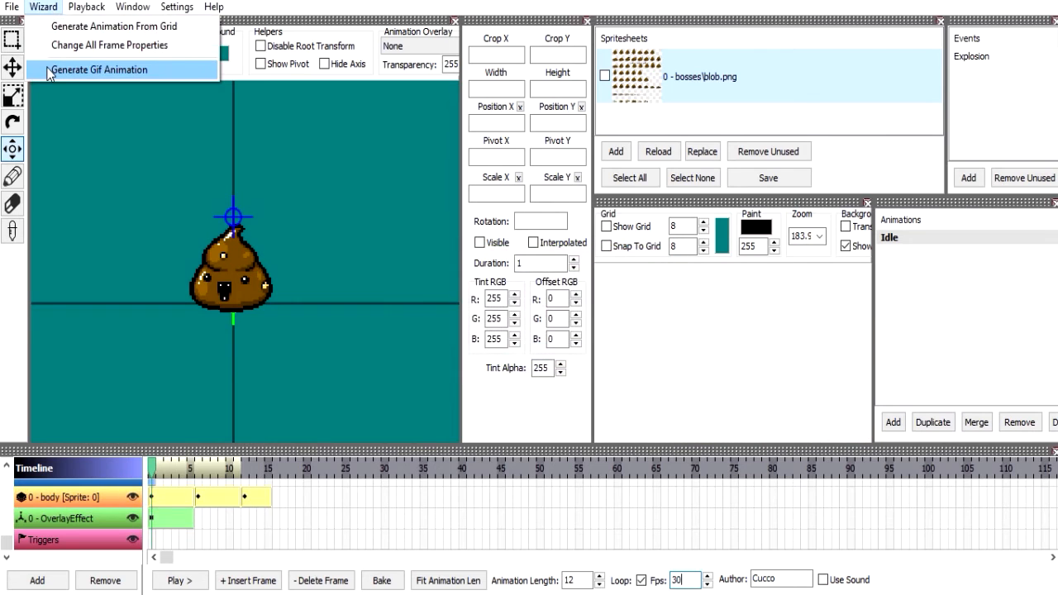
pyautogui.click(50, 70)
pyautogui.click(541, 315)
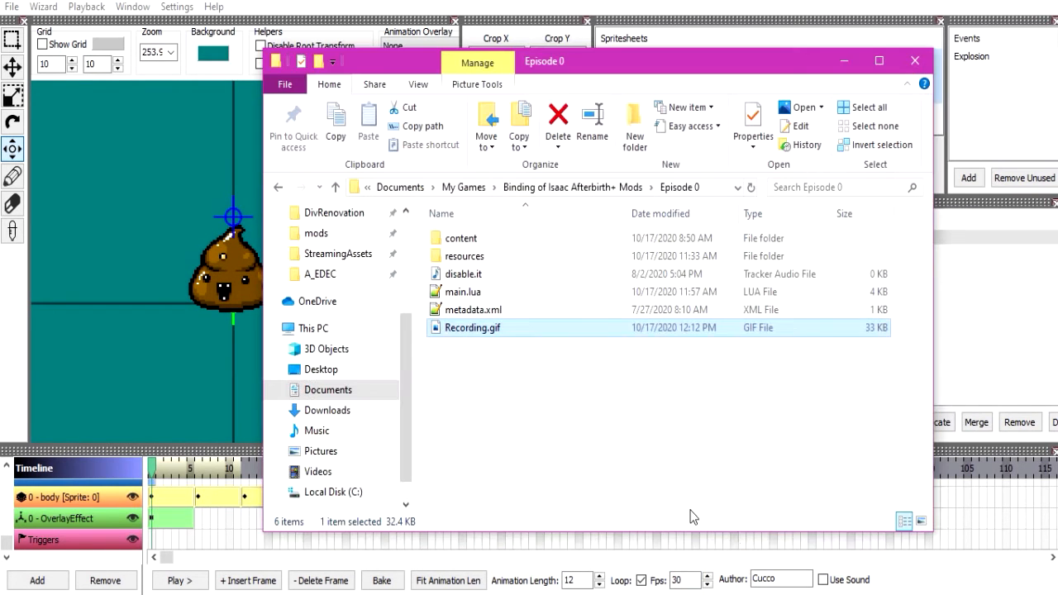
# Set the animation's frame rate to 45 fps and open Recording.gif from the Episode 0 folder in Photos.
pyautogui.doubleClick(691, 579)
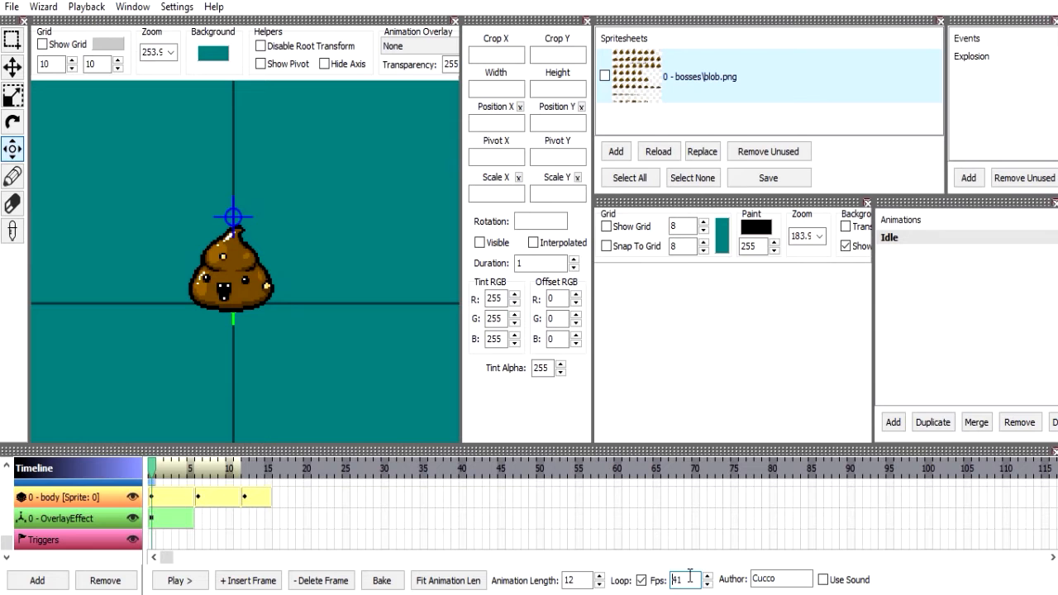
pyautogui.hotkey('alt', 'Tab')
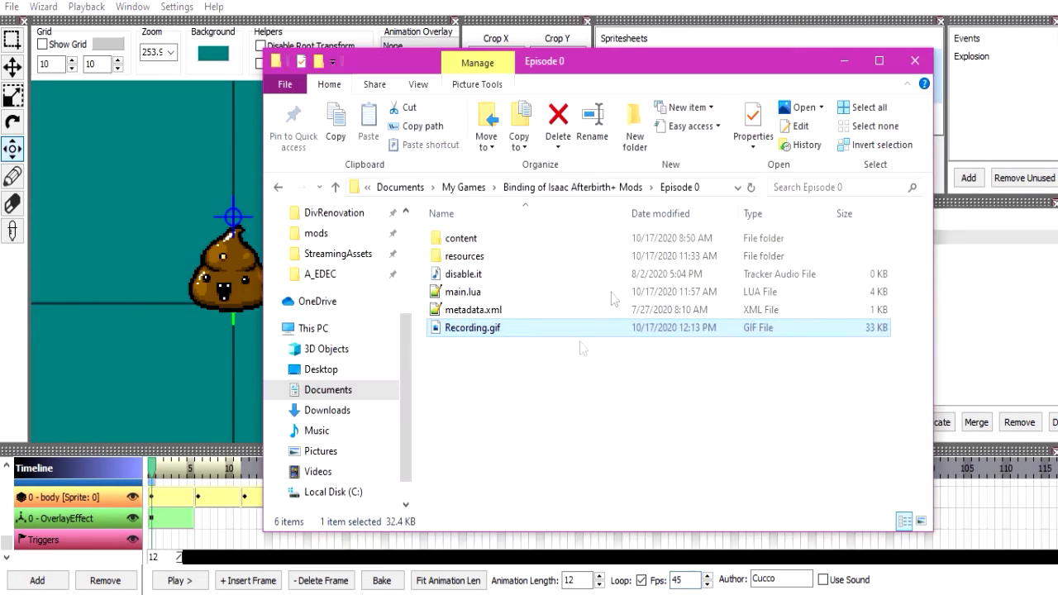
pyautogui.doubleClick(544, 328)
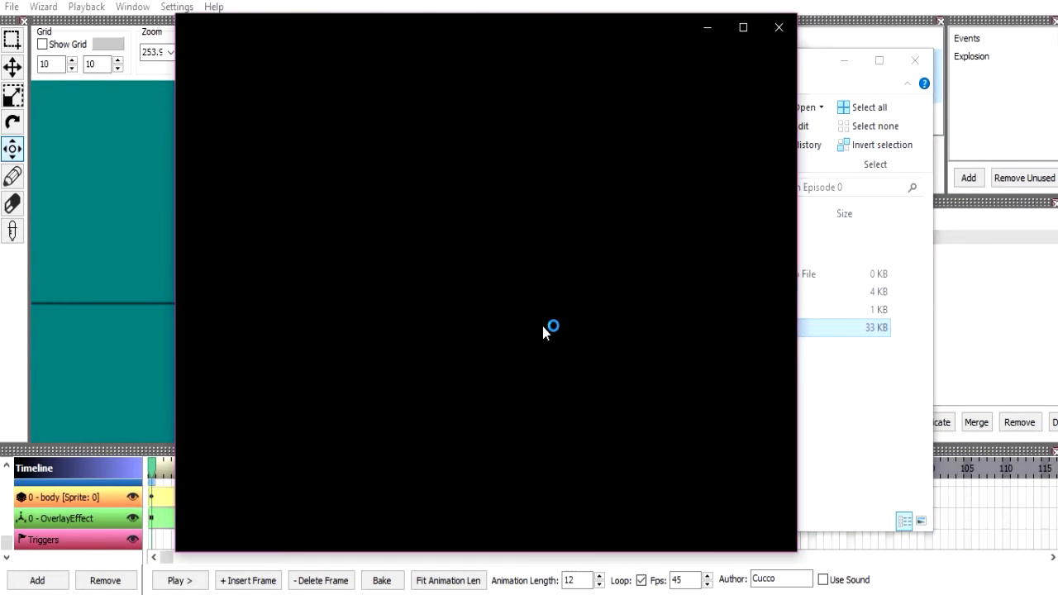
pyautogui.moveTo(448, 35); pyautogui.dragTo(608, 35)
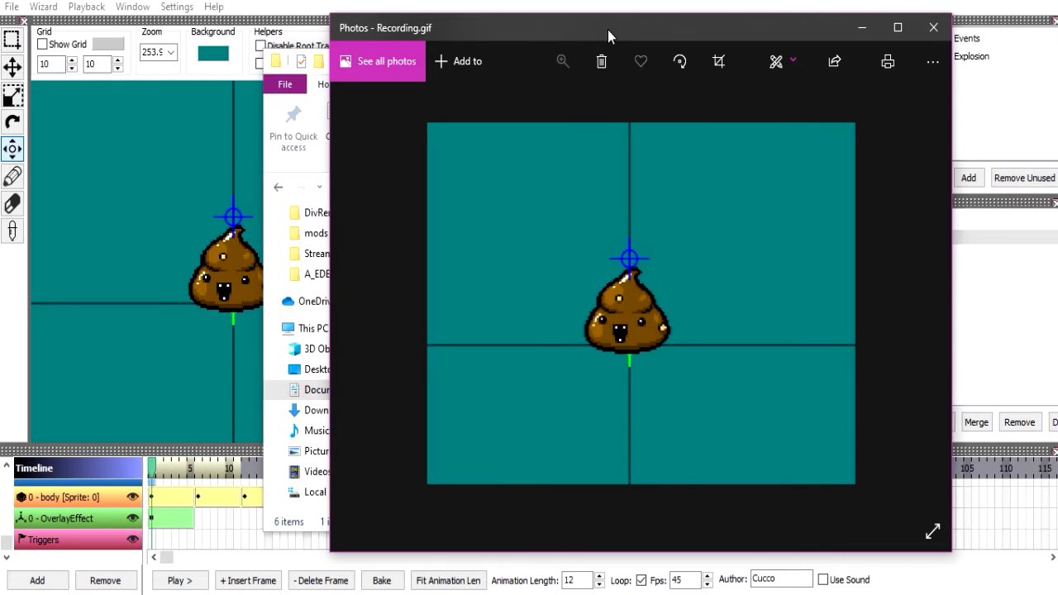
# Play the Idle animation in the editor, compare it with the GIF and close Photos.
pyautogui.click(179, 580)
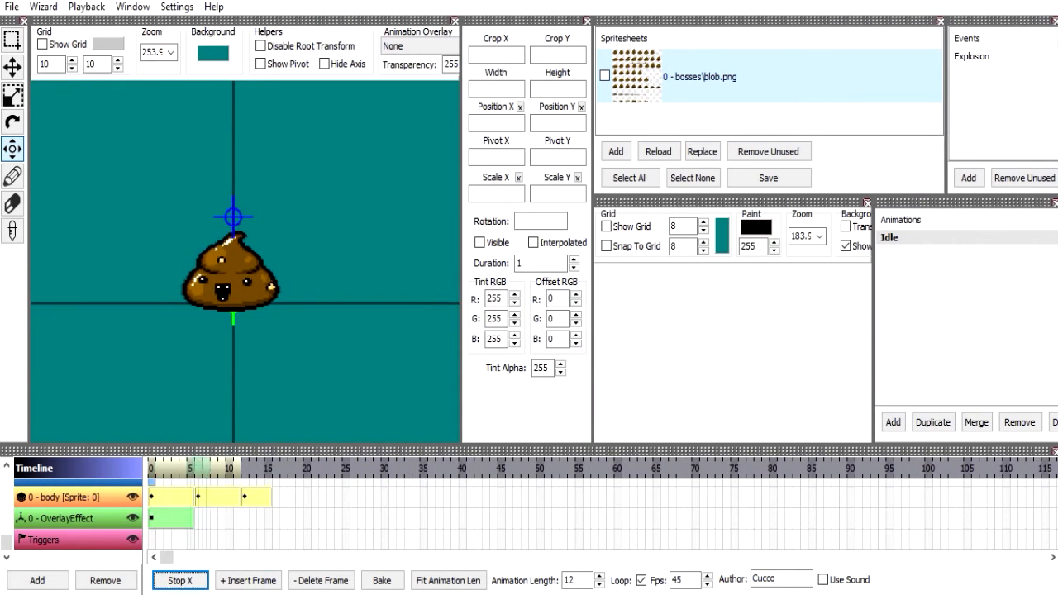
pyautogui.hotkey('alt', 'Tab')
pyautogui.moveTo(552, 31); pyautogui.dragTo(532, 3)
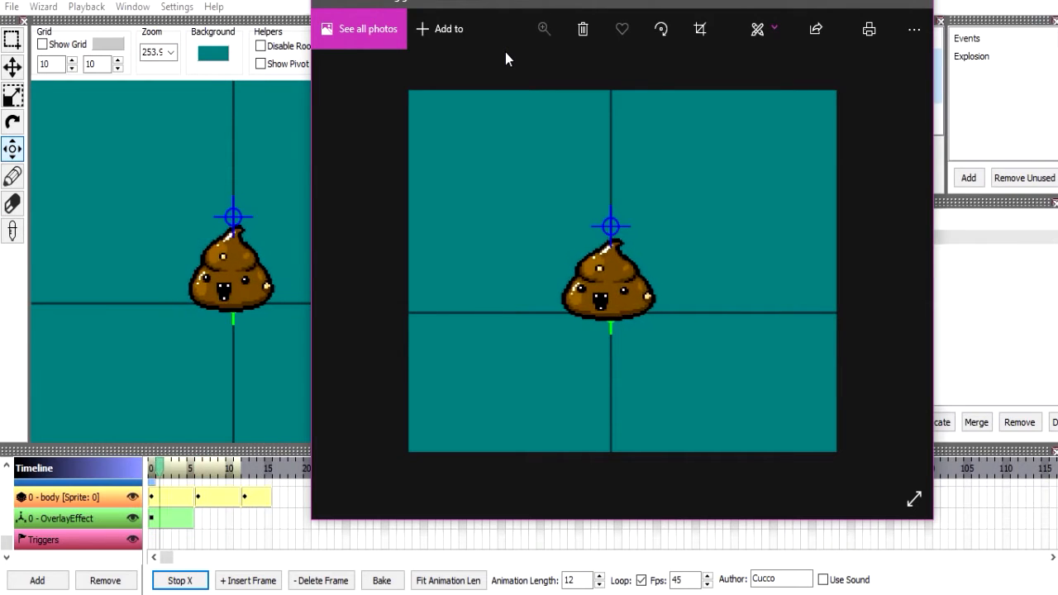
pyautogui.click(914, 3)
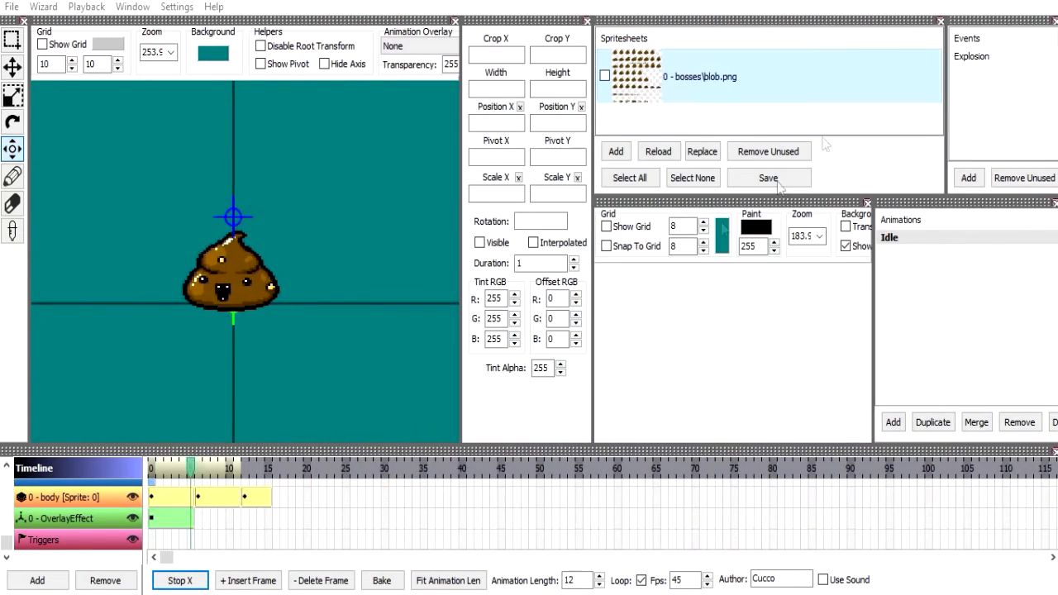
pyautogui.click(180, 580)
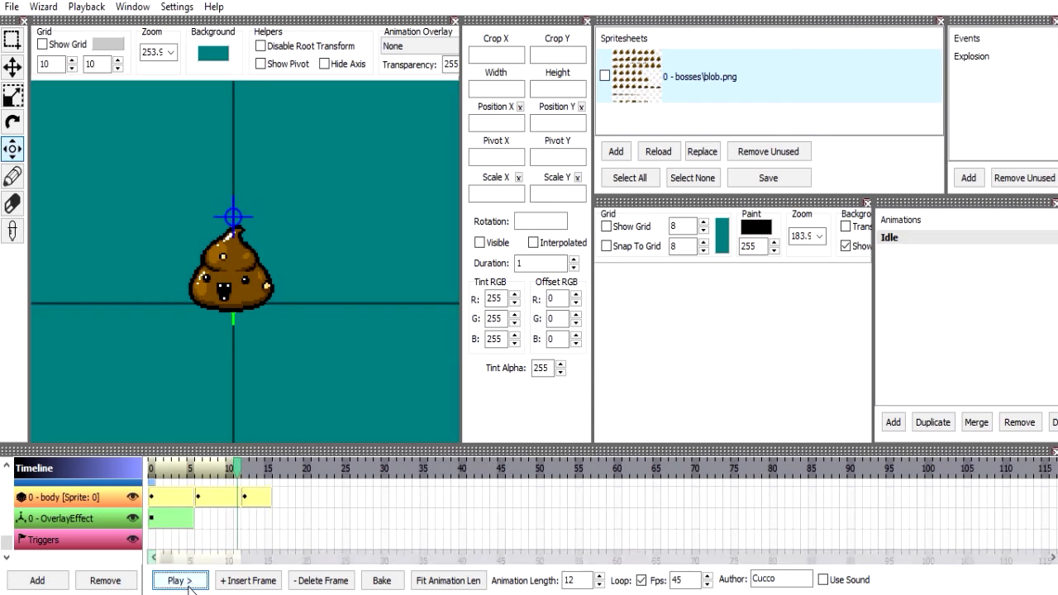
# Duplicate the Idle animation and name the copy Shoot.
pyautogui.click(934, 421)
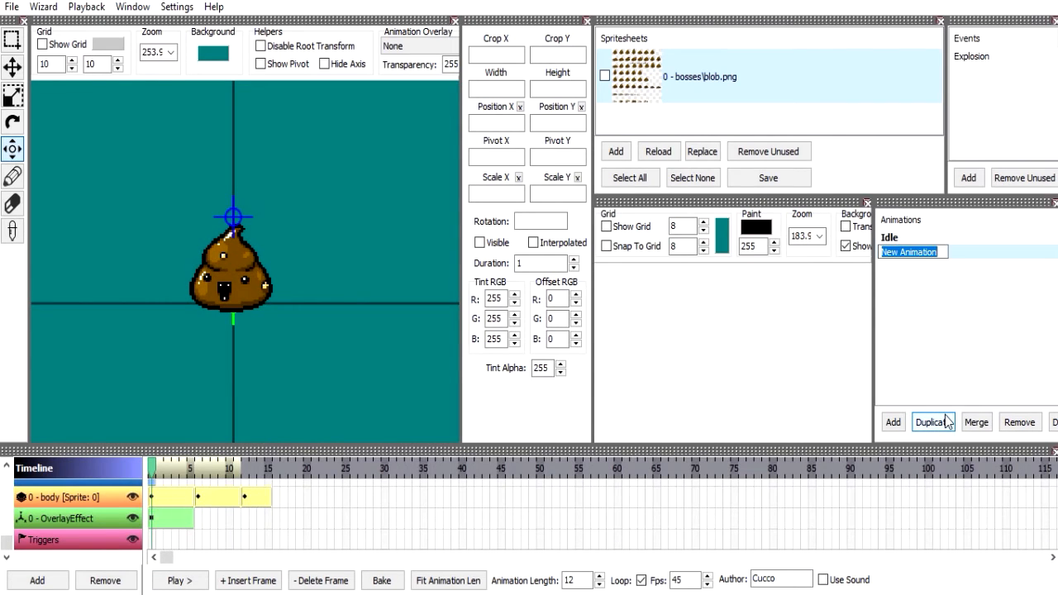
pyautogui.write('Wa')
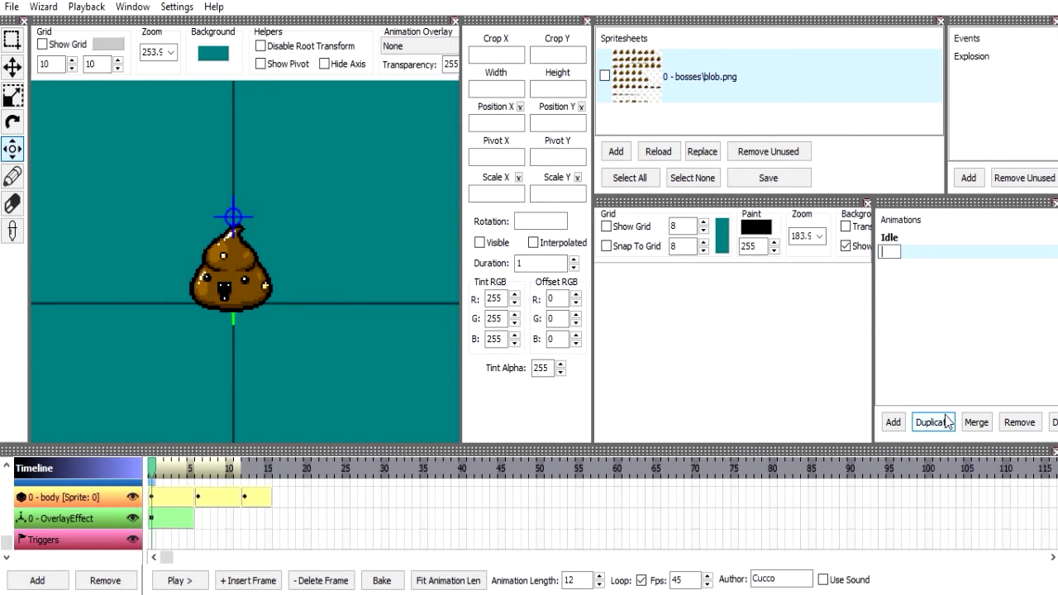
pyautogui.write('oot')
pyautogui.press('Return')
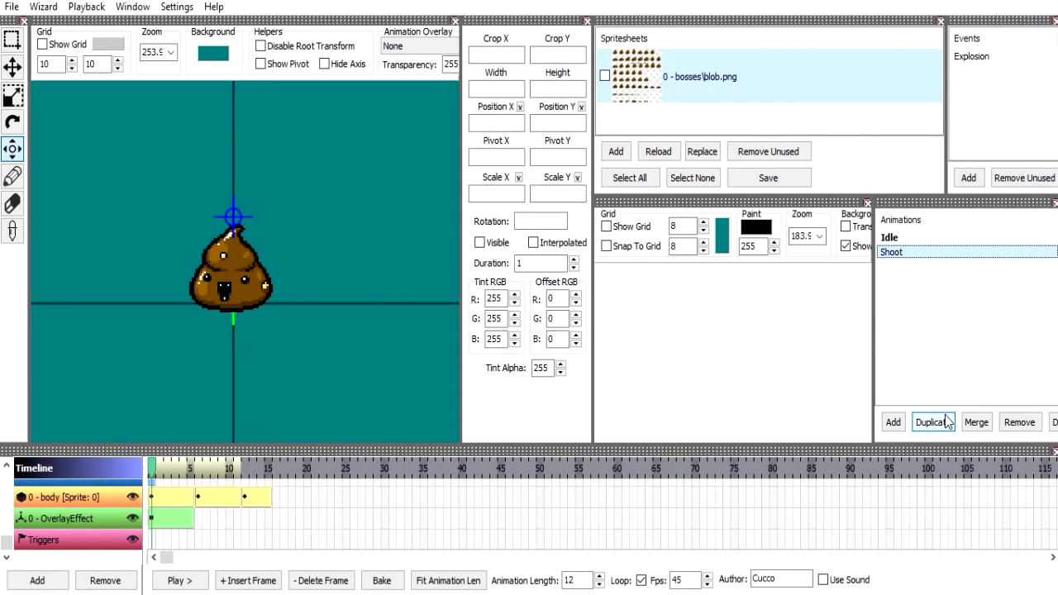
# Set the second body frame of Shoot to Scale X 90 and Scale Y 120 and scrub through the stretch.
pyautogui.click(181, 499)
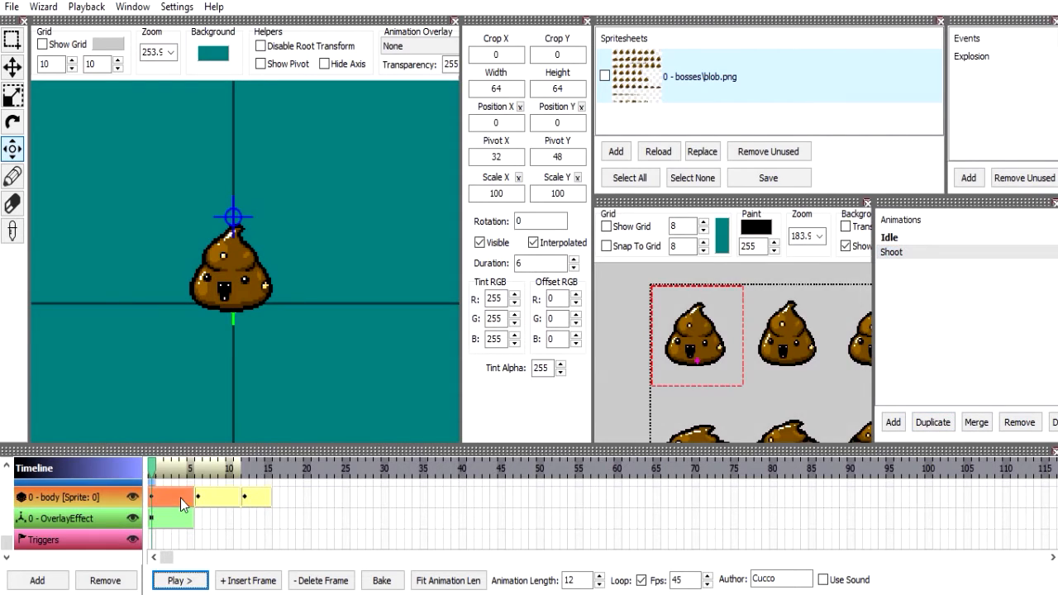
pyautogui.click(226, 500)
pyautogui.click(573, 195)
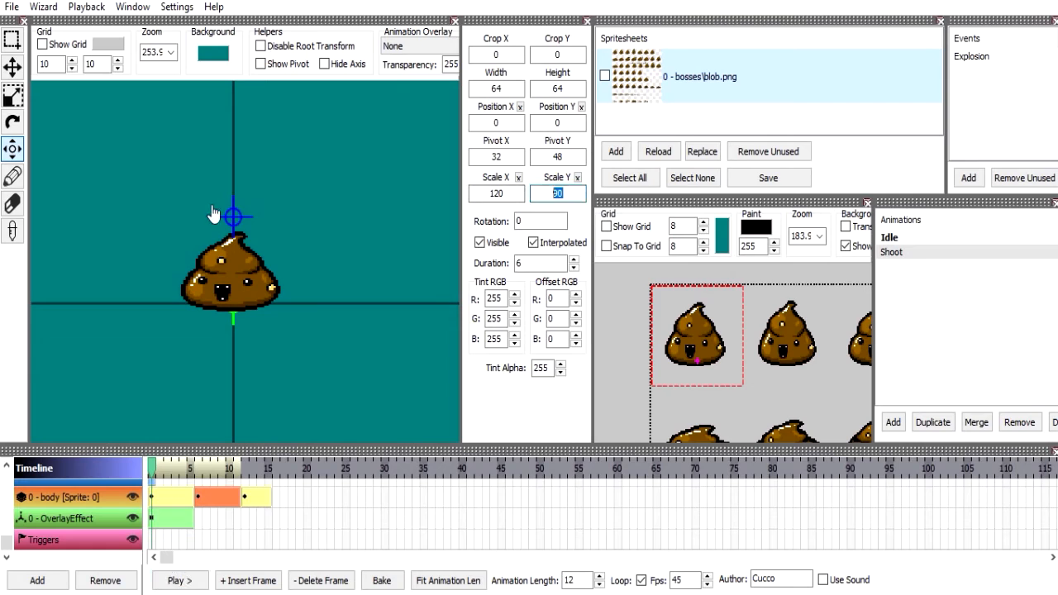
pyautogui.write('120')
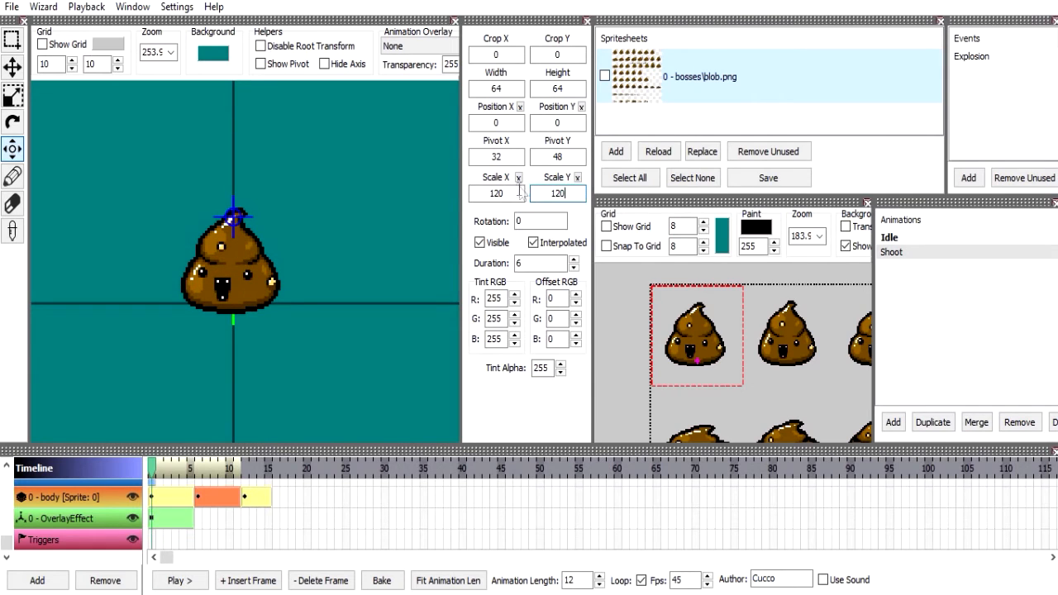
pyautogui.write('90')
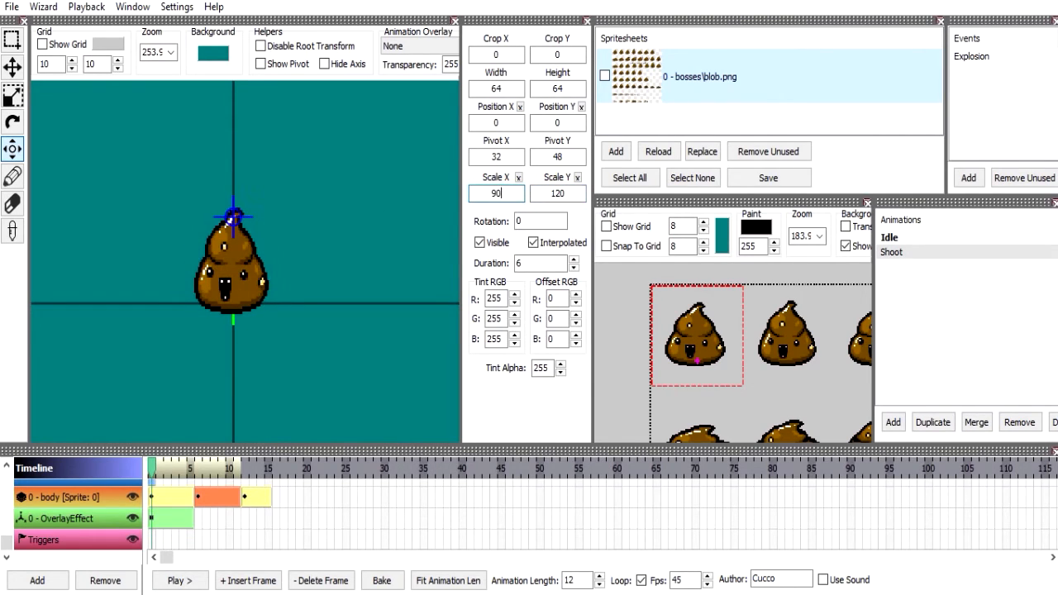
pyautogui.moveTo(153, 467); pyautogui.dragTo(222, 477)
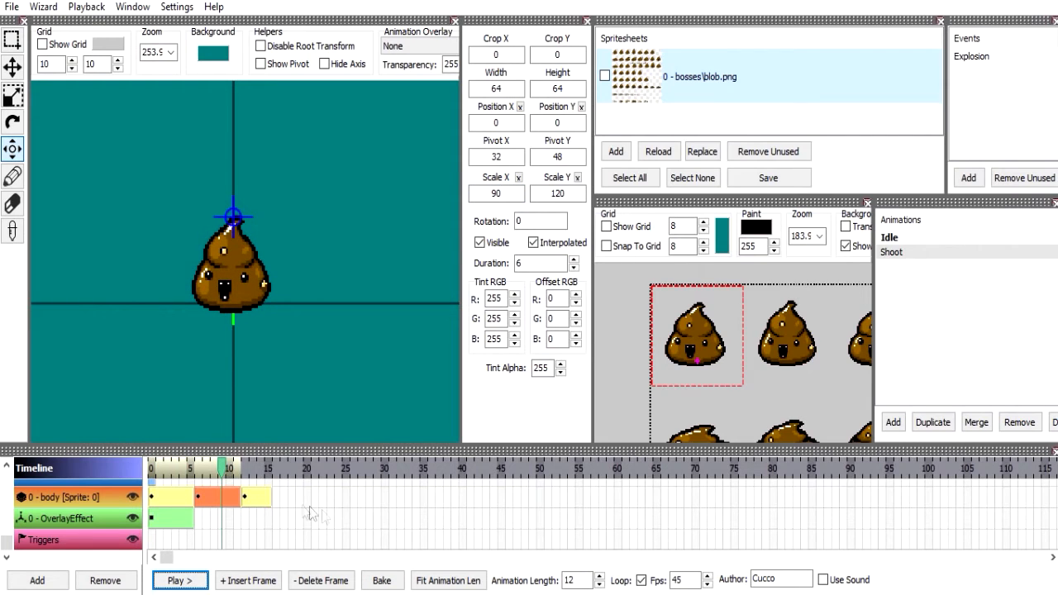
# Replace the third body frame with an inserted copy of the second and set its duration to 1.
pyautogui.click(258, 498)
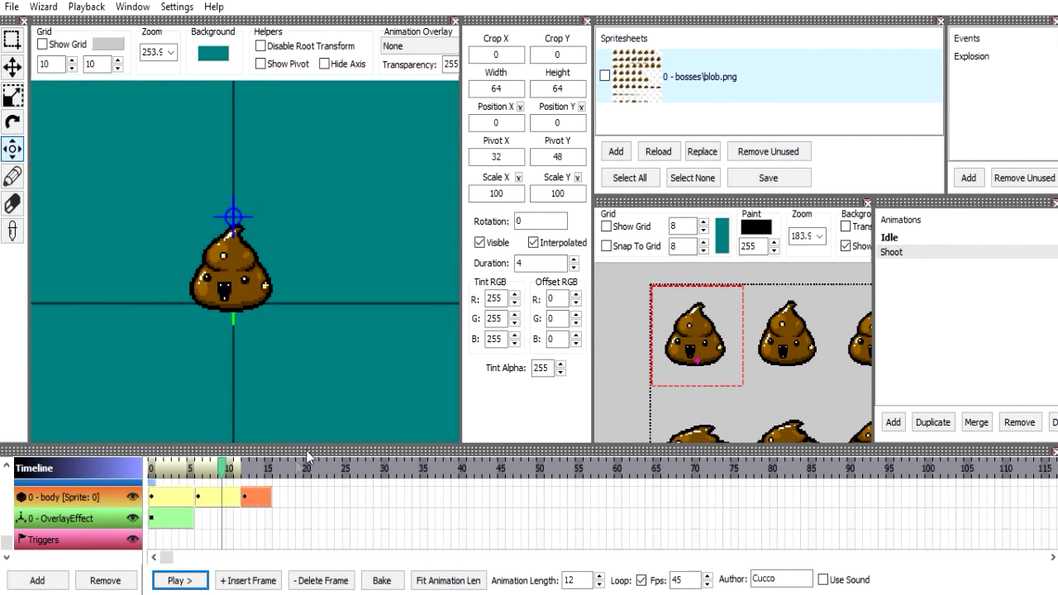
pyautogui.click(520, 262)
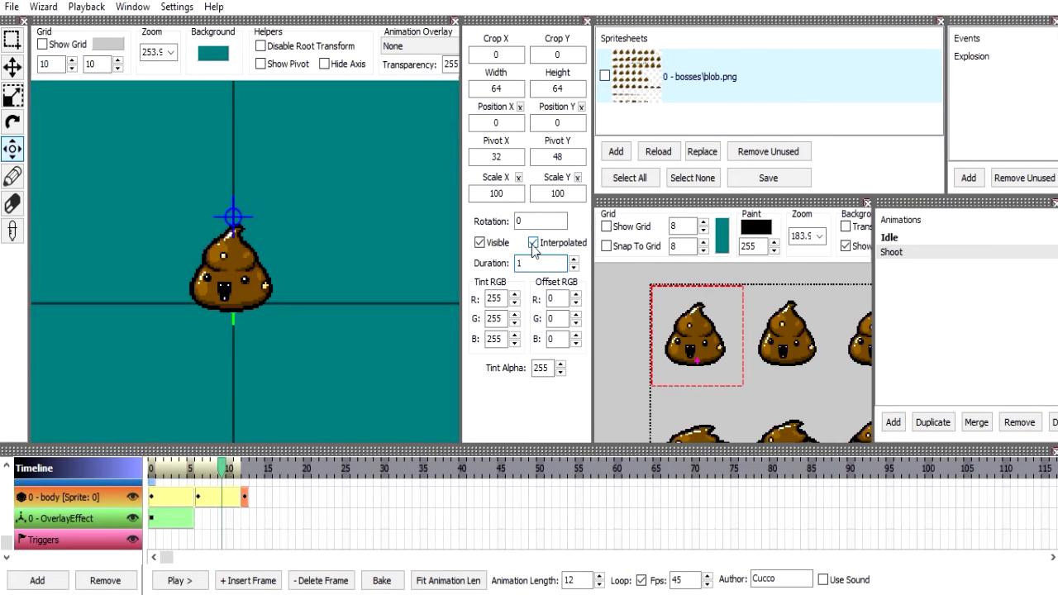
pyautogui.click(324, 580)
pyautogui.click(248, 580)
pyautogui.click(269, 497)
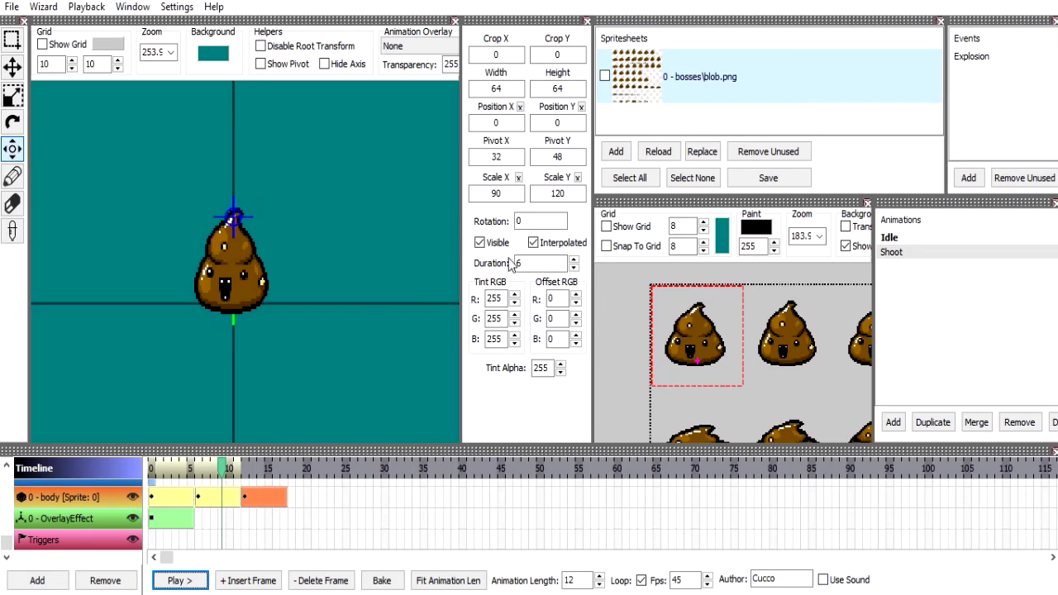
pyautogui.click(197, 581)
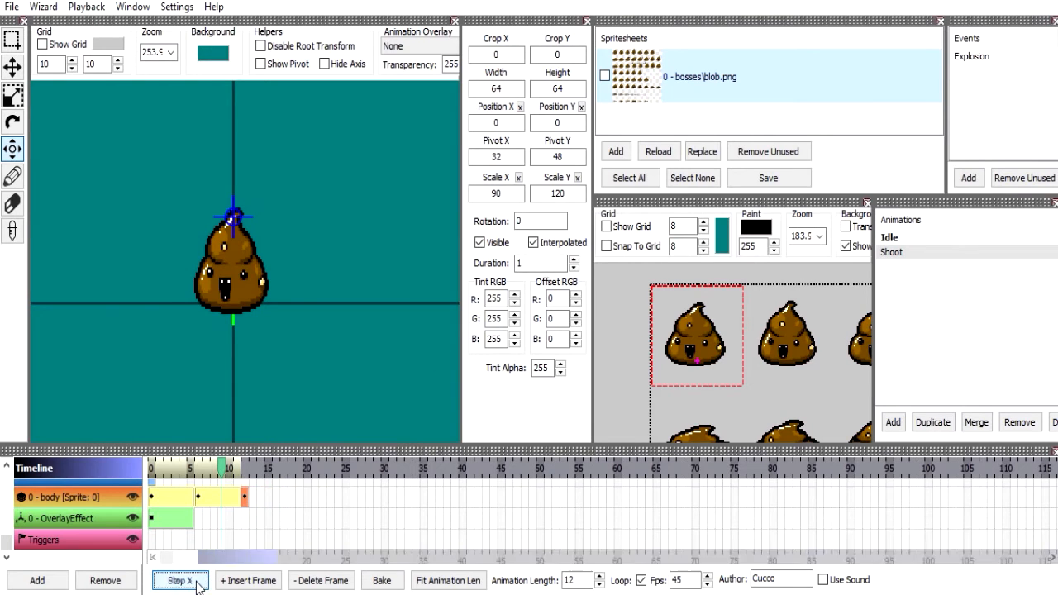
pyautogui.click(197, 580)
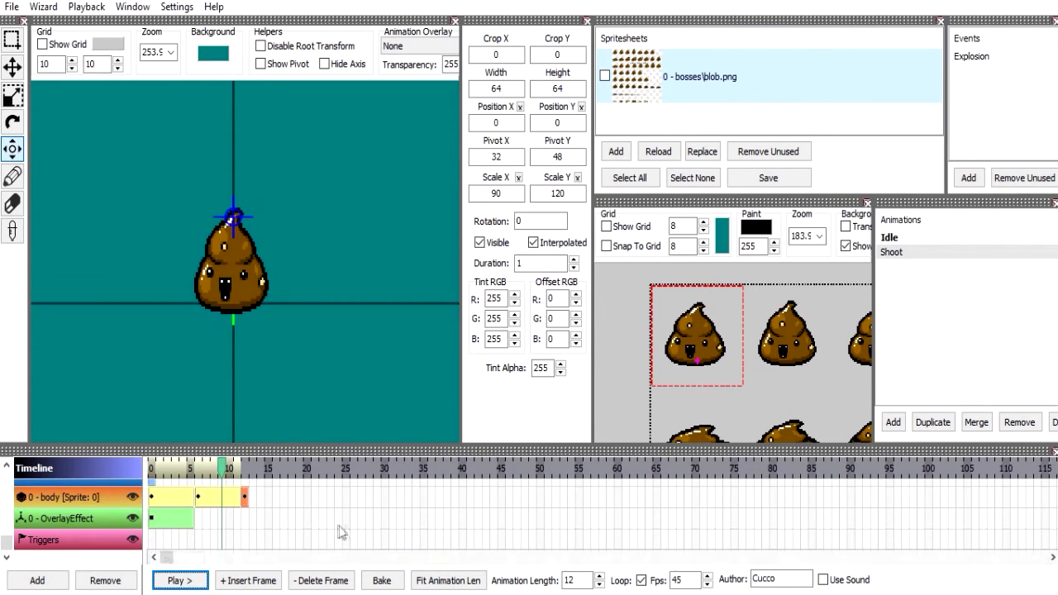
# Set the animation length to 21 and the third body frame to Scale X 80 and Scale Y 145.
pyautogui.doubleClick(571, 581)
pyautogui.write('19')
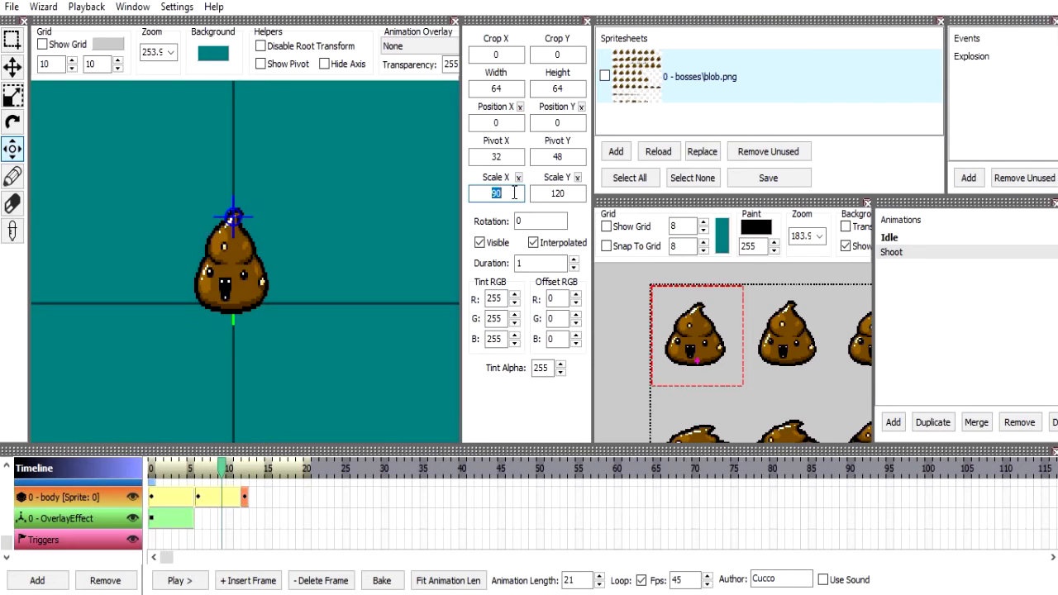
pyautogui.doubleClick(584, 196)
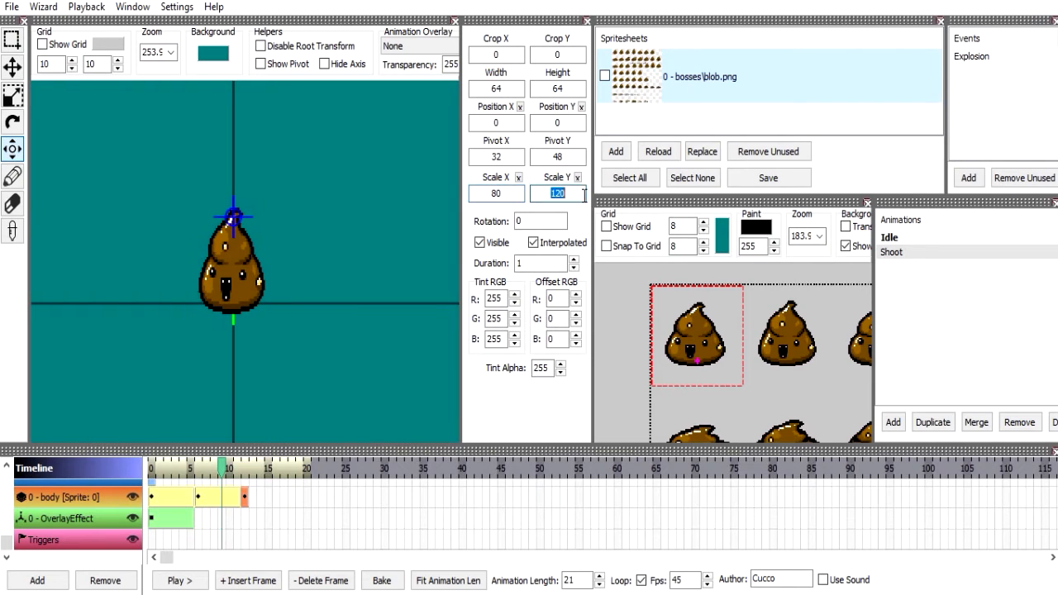
pyautogui.write('145')
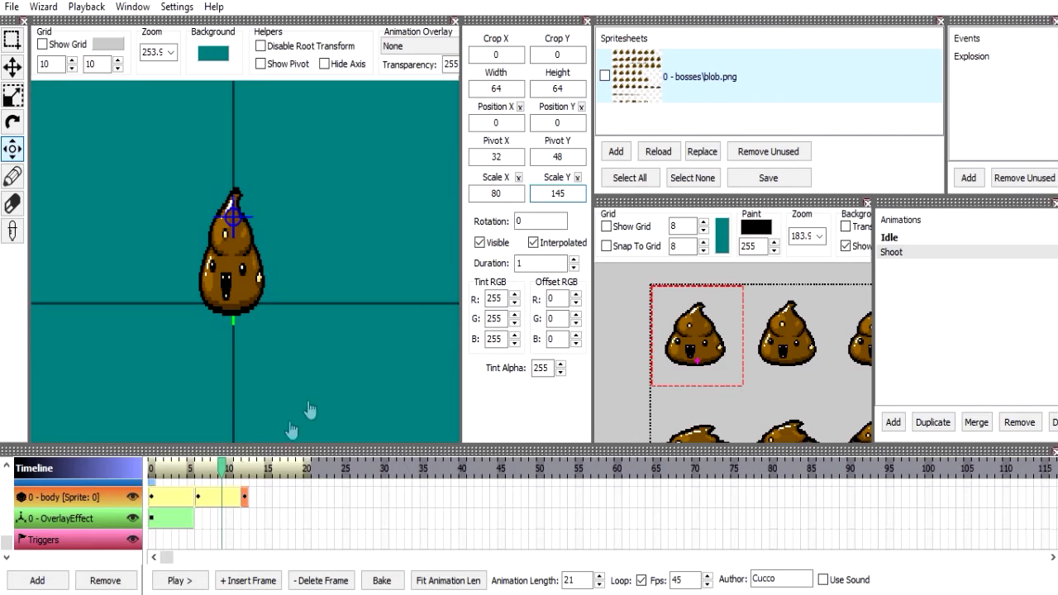
pyautogui.click(179, 580)
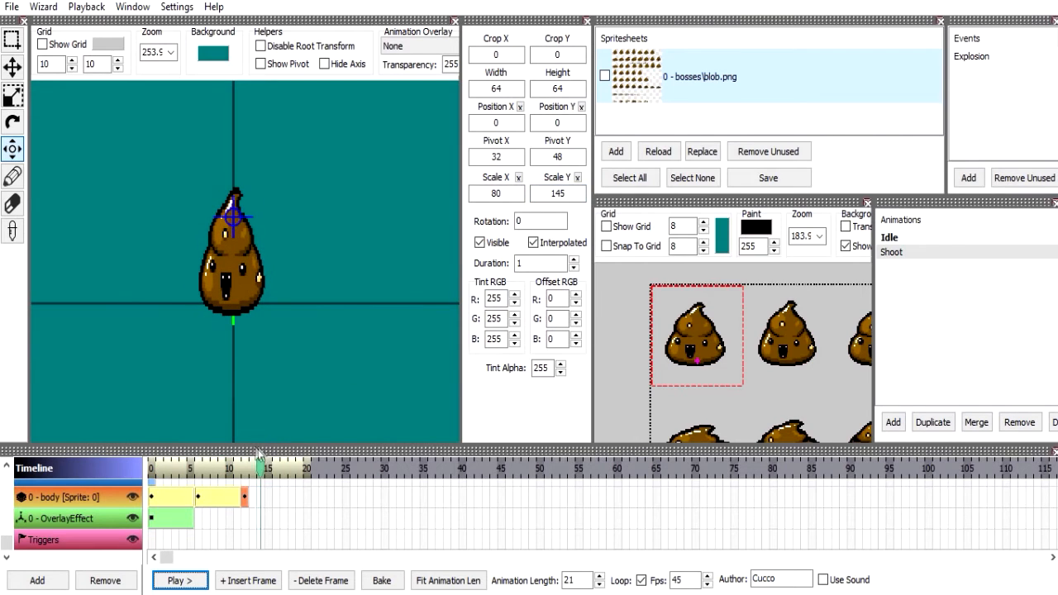
# Scrub the timeline across the third body frame and set its duration to 3.
pyautogui.moveTo(266, 452); pyautogui.dragTo(222, 460)
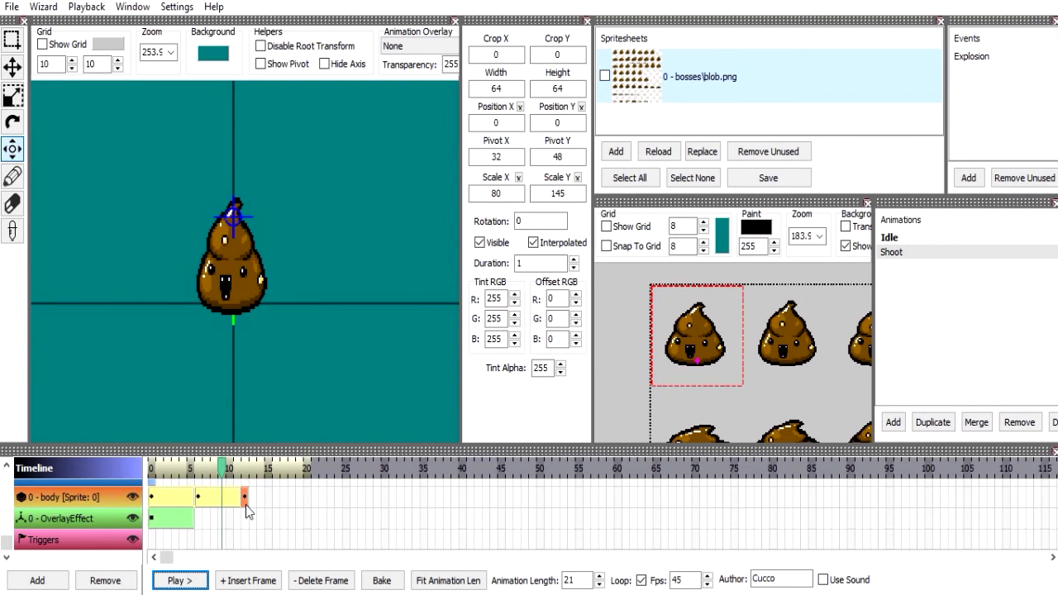
pyautogui.moveTo(239, 463); pyautogui.dragTo(254, 462)
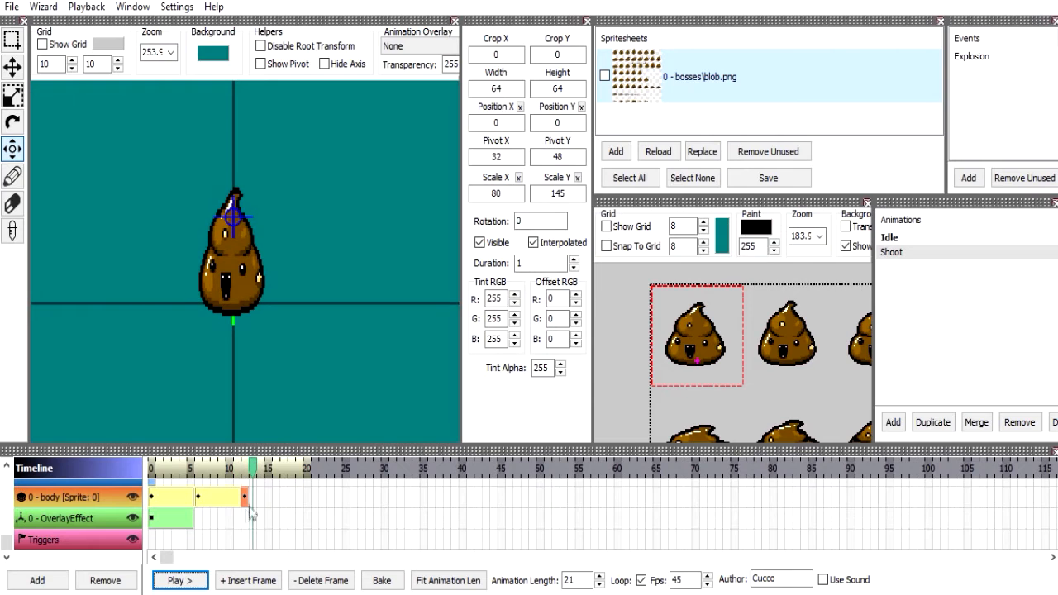
pyautogui.doubleClick(557, 267)
pyautogui.write('4')
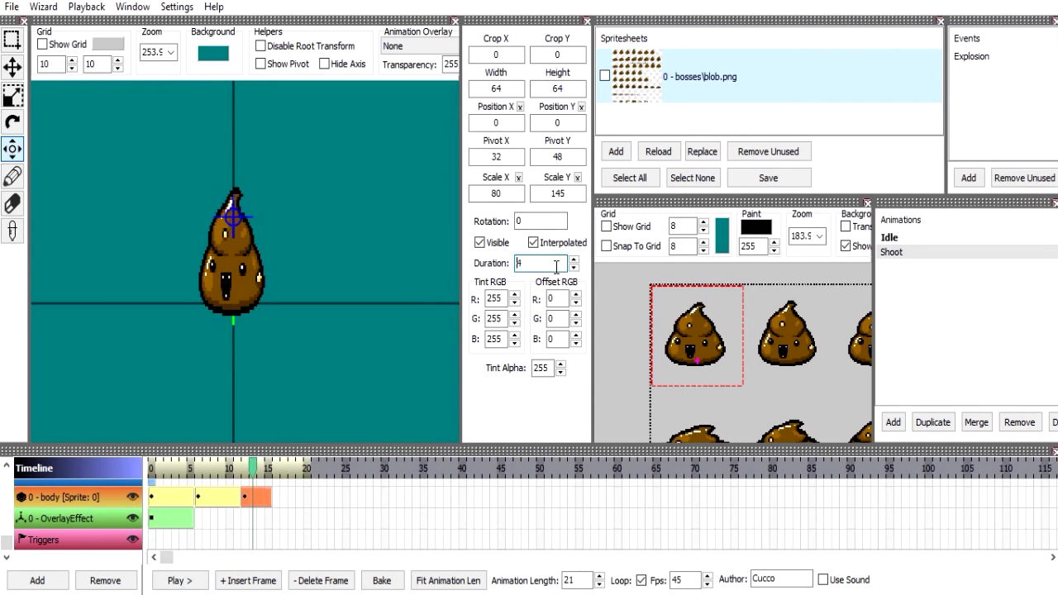
# Insert a fourth body frame with Scale X 110 and Scale Y 105 and play the animation.
pyautogui.click(248, 581)
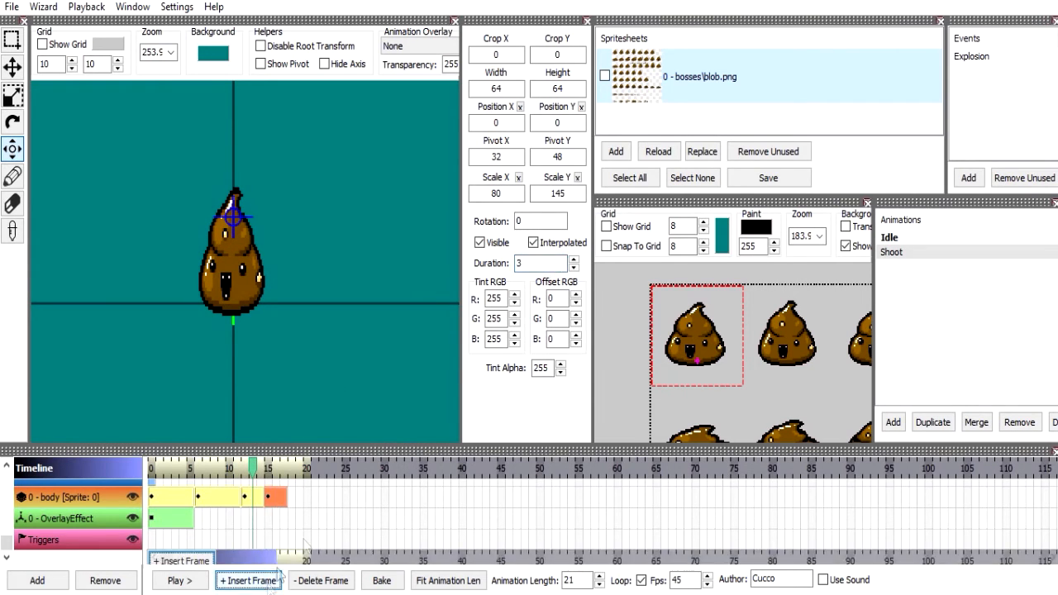
pyautogui.click(518, 193)
pyautogui.doubleClick(517, 193)
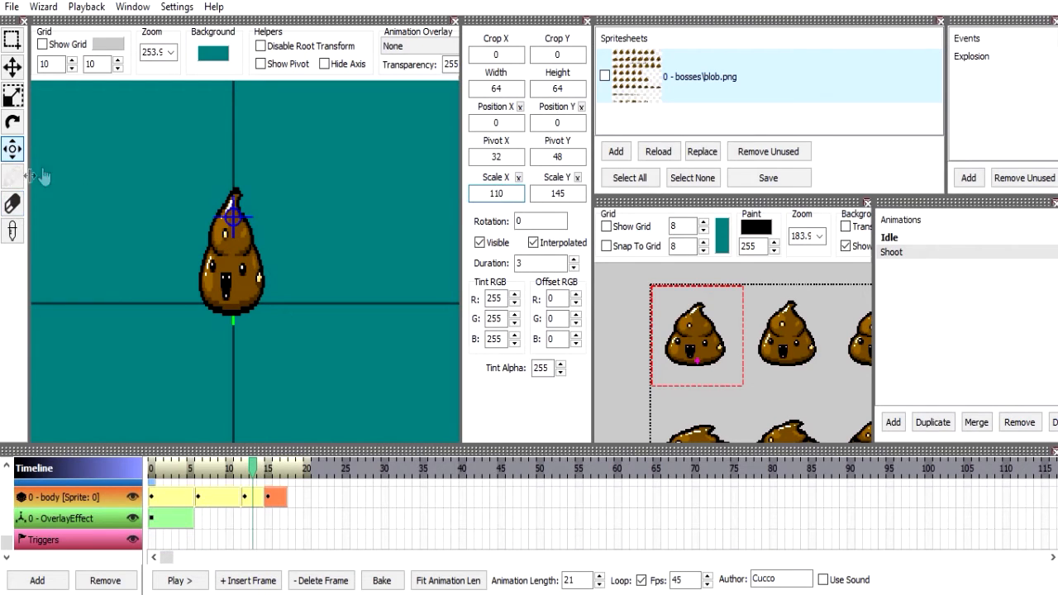
pyautogui.press('Tab')
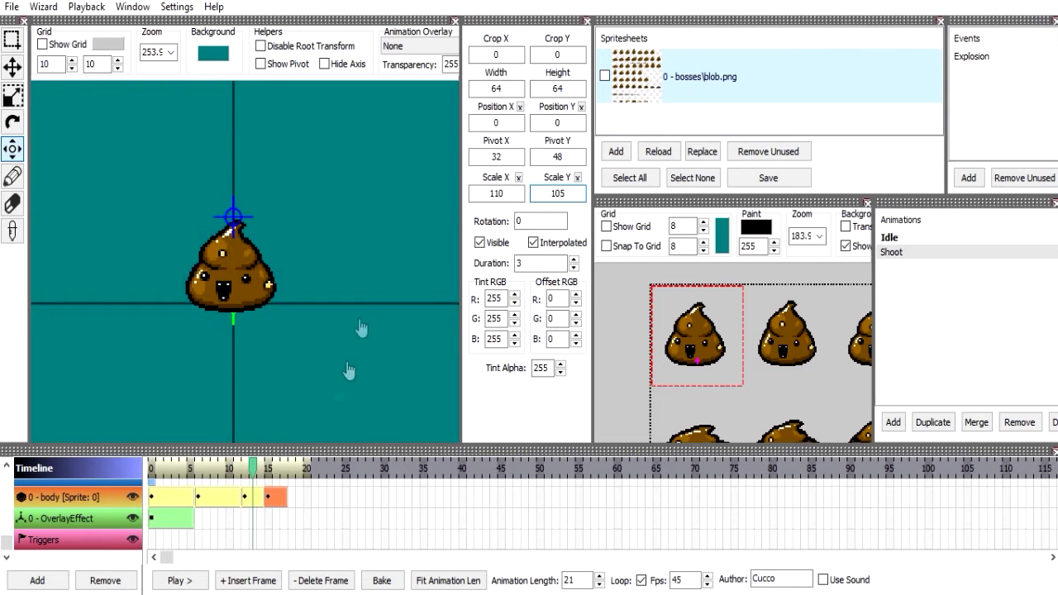
pyautogui.click(198, 582)
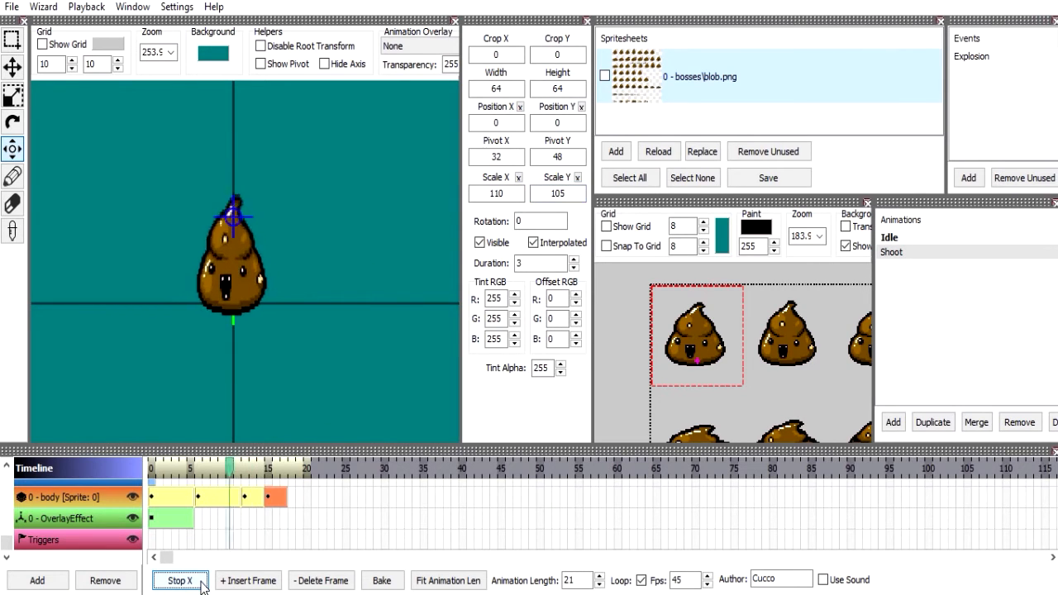
# Insert a fifth body frame with Scale X 125 and Scale Y 90, and stop the playback.
pyautogui.click(248, 580)
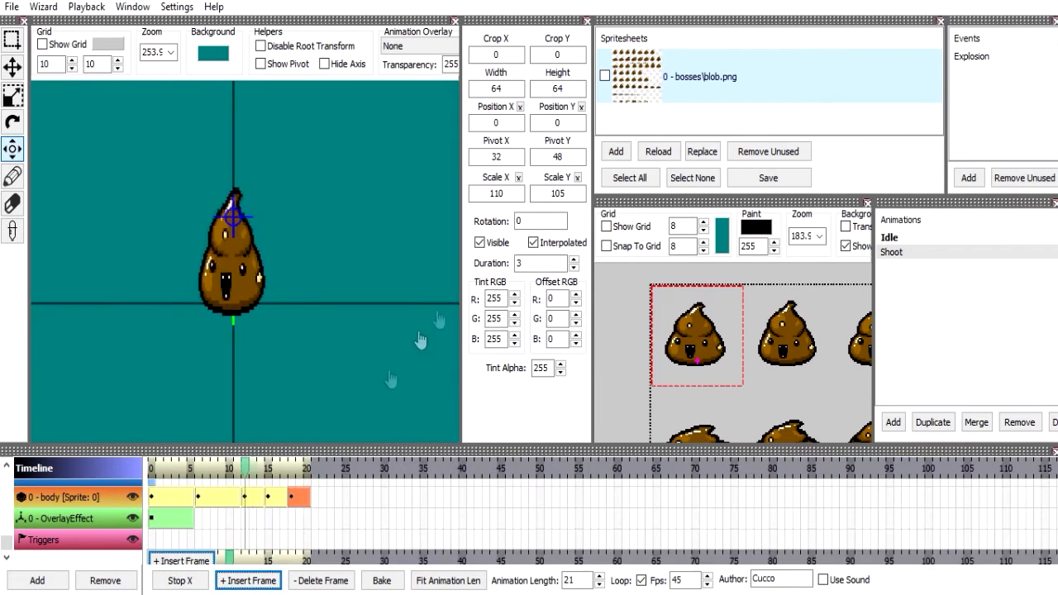
pyautogui.doubleClick(495, 194)
pyautogui.write('125')
pyautogui.doubleClick(570, 194)
pyautogui.write('90')
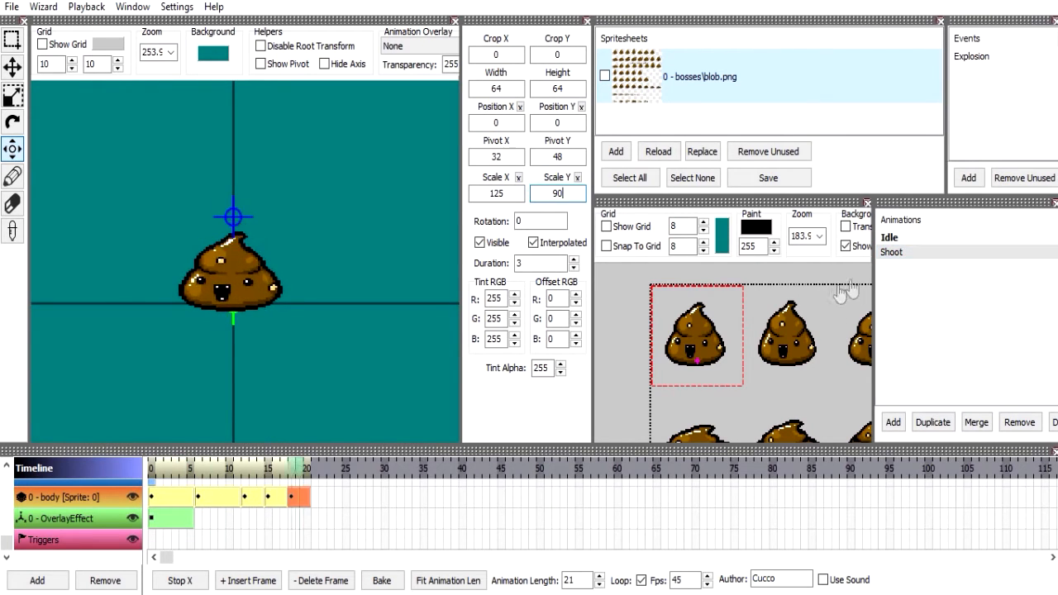
pyautogui.click(159, 588)
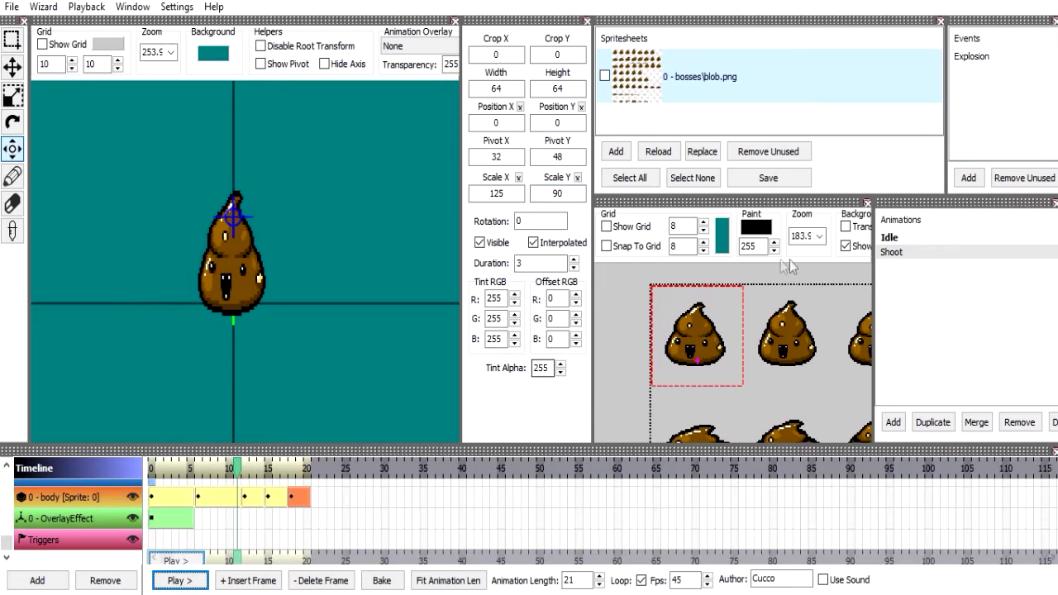
# Look over the spritesheet for a replacement sprite, move the playhead to the fourth body frame and select that frame.
pyautogui.scroll(-2, 785, 335)
pyautogui.scroll(-3, 777, 345)
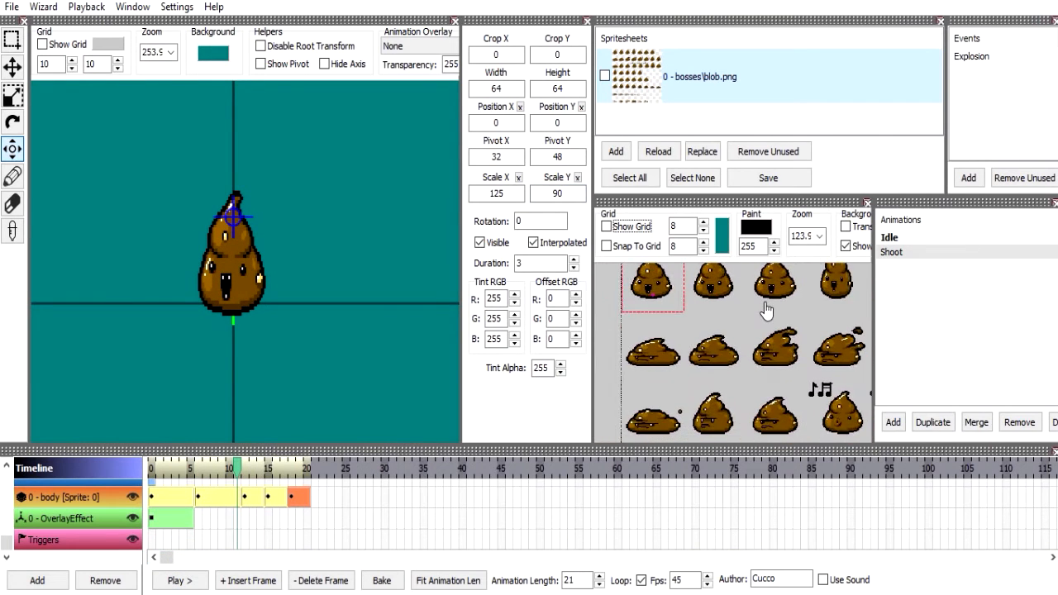
pyautogui.moveTo(816, 332); pyautogui.dragTo(774, 302)
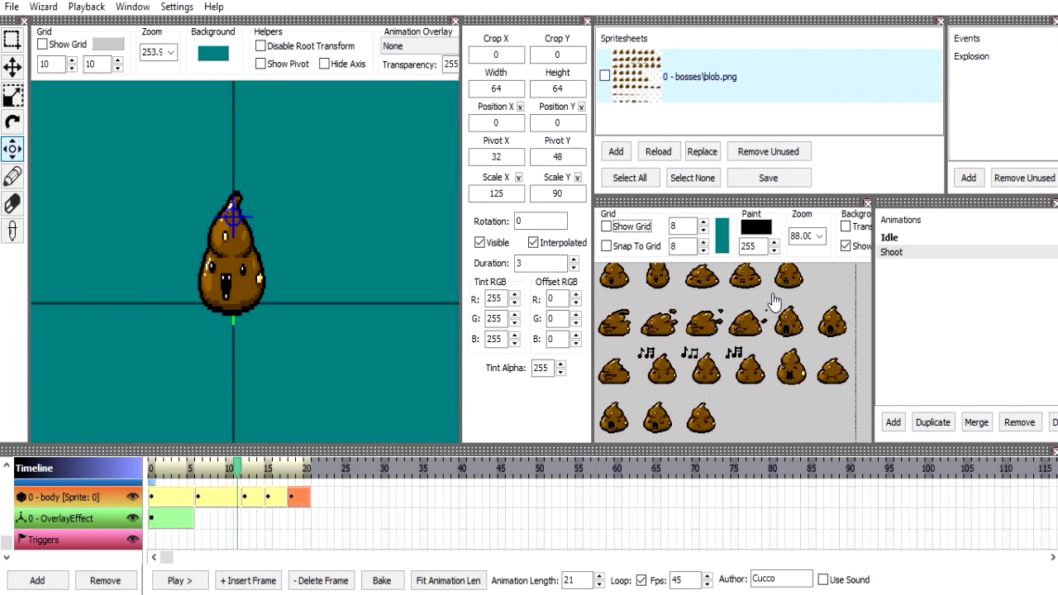
pyautogui.click(198, 497)
pyautogui.click(244, 496)
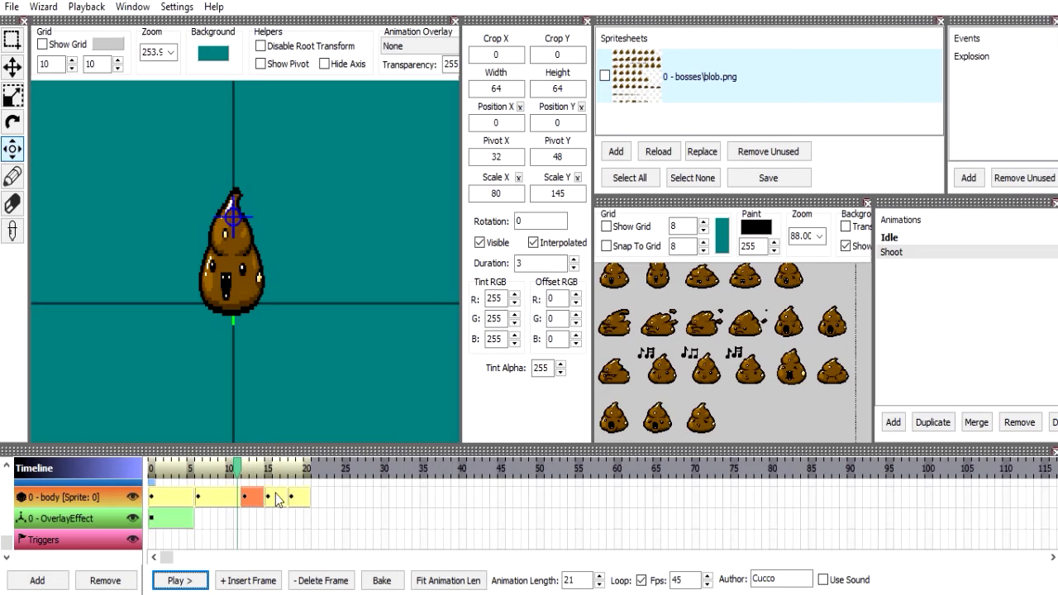
pyautogui.moveTo(255, 477); pyautogui.dragTo(267, 469)
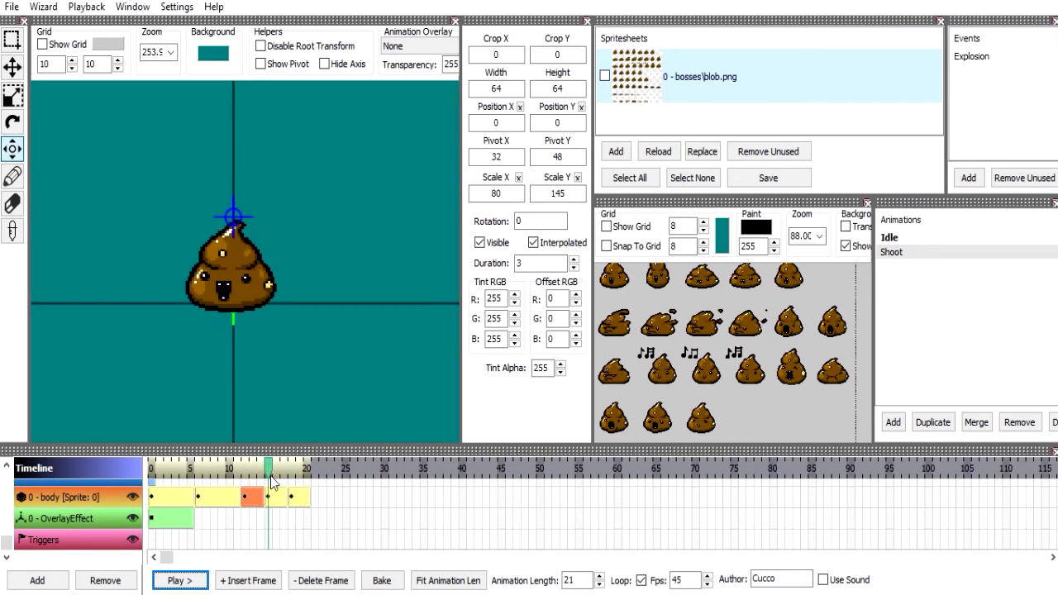
pyautogui.click(267, 497)
pyautogui.moveTo(762, 341); pyautogui.dragTo(827, 358)
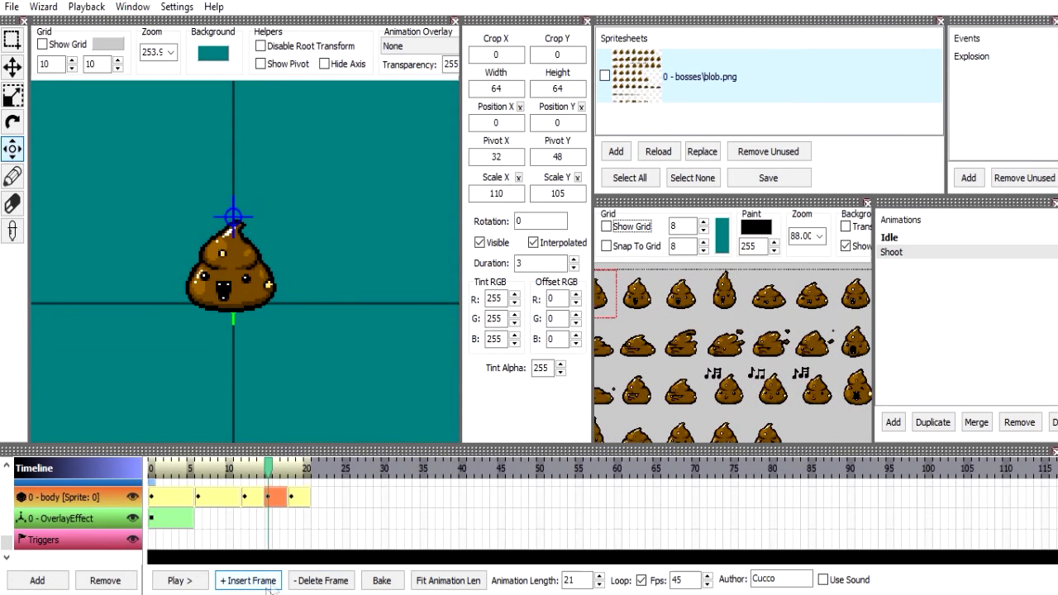
# Switch to Calculator and compute 64 × 7 for the horizontal crop offset.
pyautogui.click(215, 594)
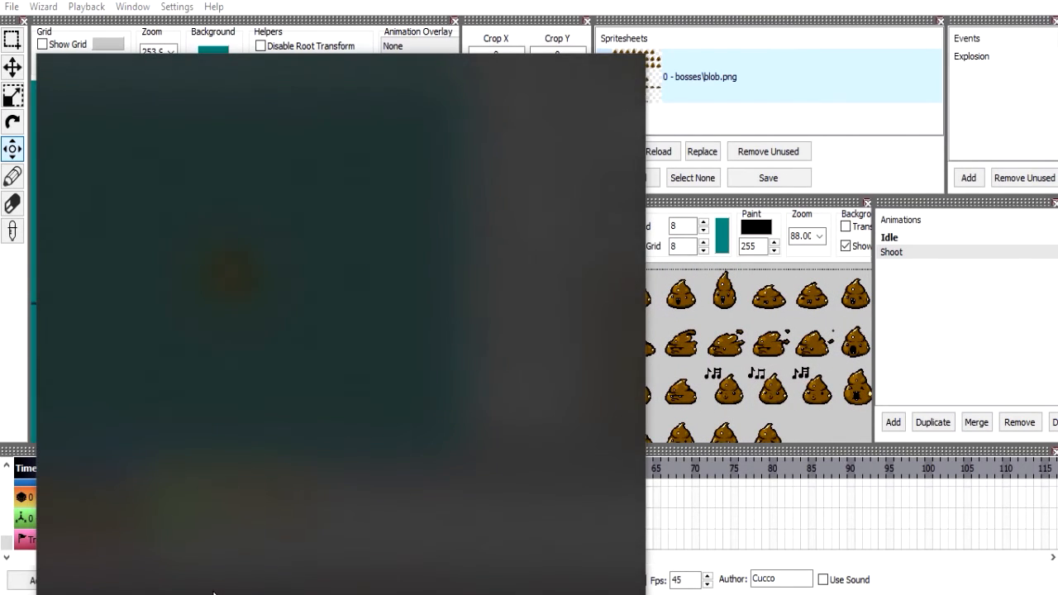
pyautogui.write('calcu')
pyautogui.press('Return')
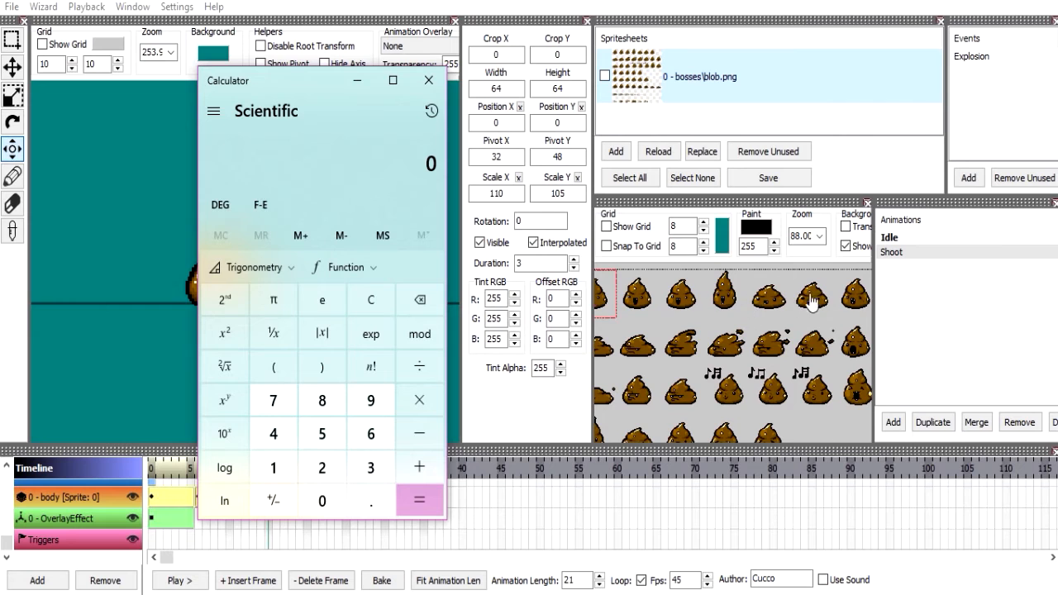
pyautogui.moveTo(822, 312); pyautogui.dragTo(814, 272)
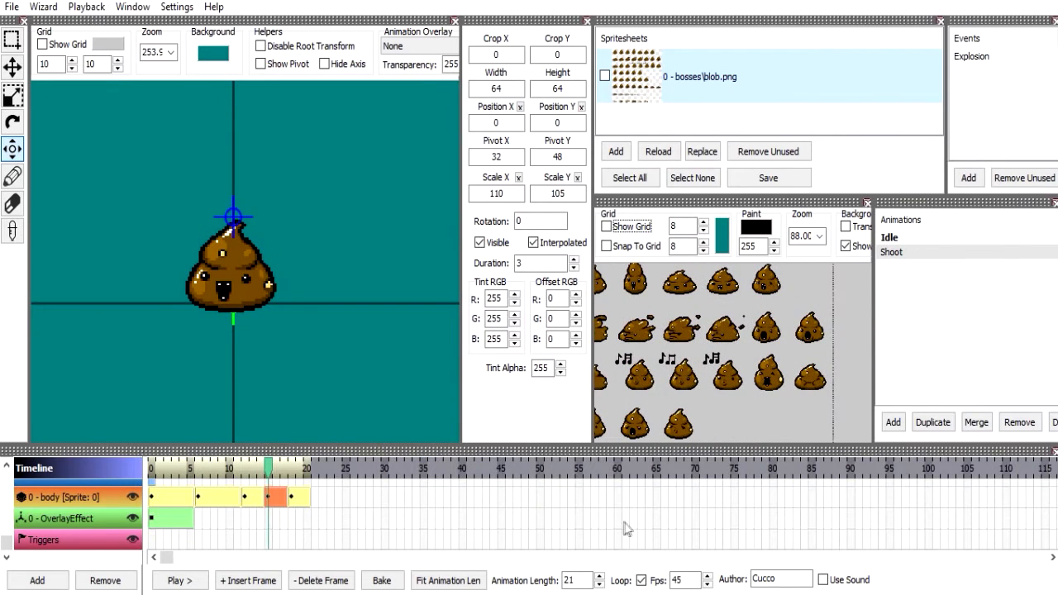
pyautogui.hotkey('alt', 'Tab')
pyautogui.write('64')
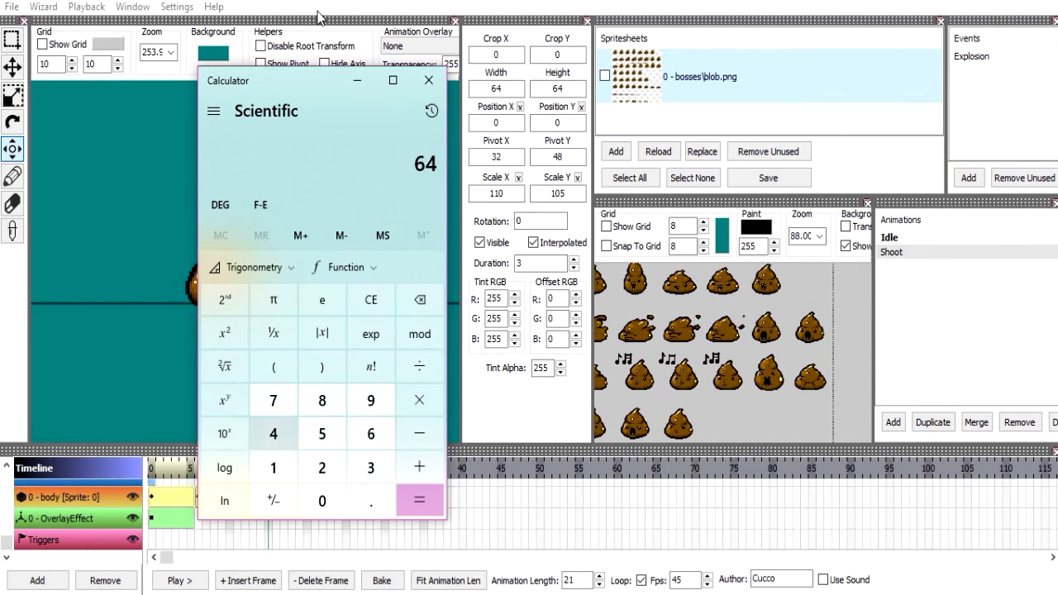
pyautogui.write('*7')
pyautogui.press('Return')
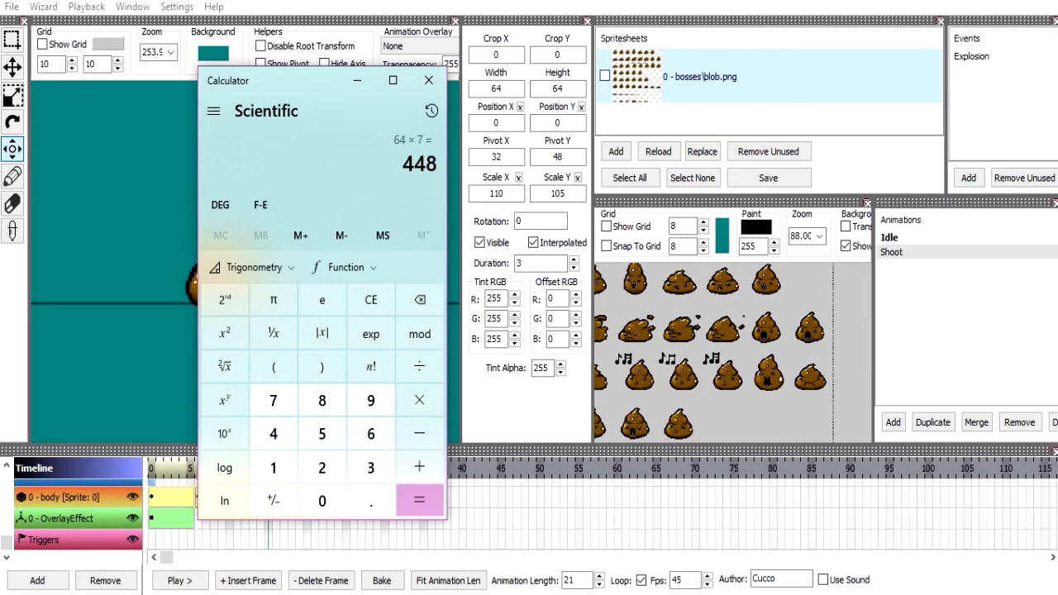
# Set Crop X 448 and Crop Y 128 on the fourth and fifth body frames and play the animation.
pyautogui.click(514, 54)
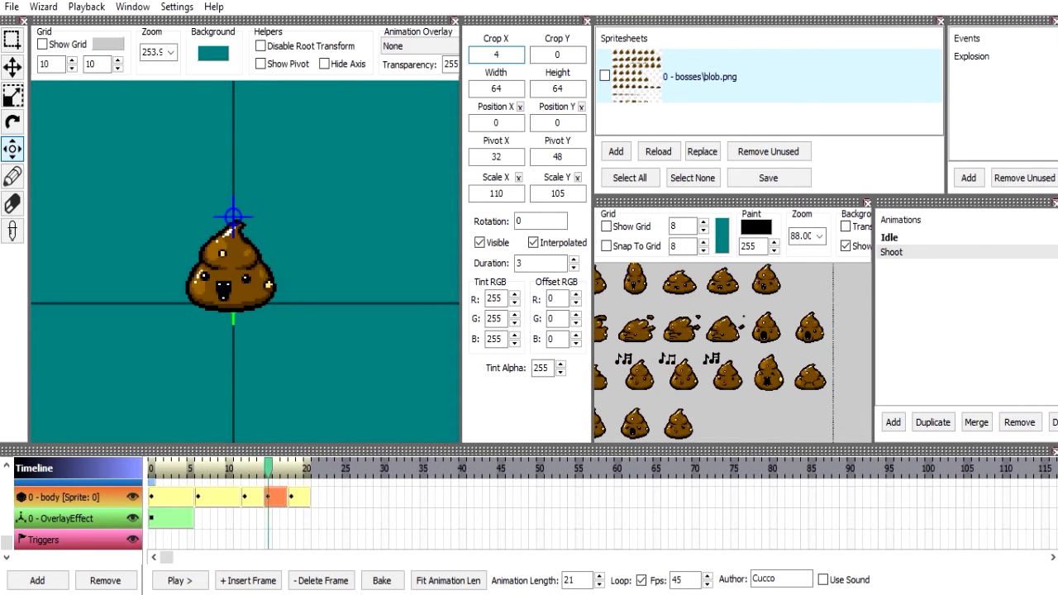
pyautogui.write('448')
pyautogui.press('Return')
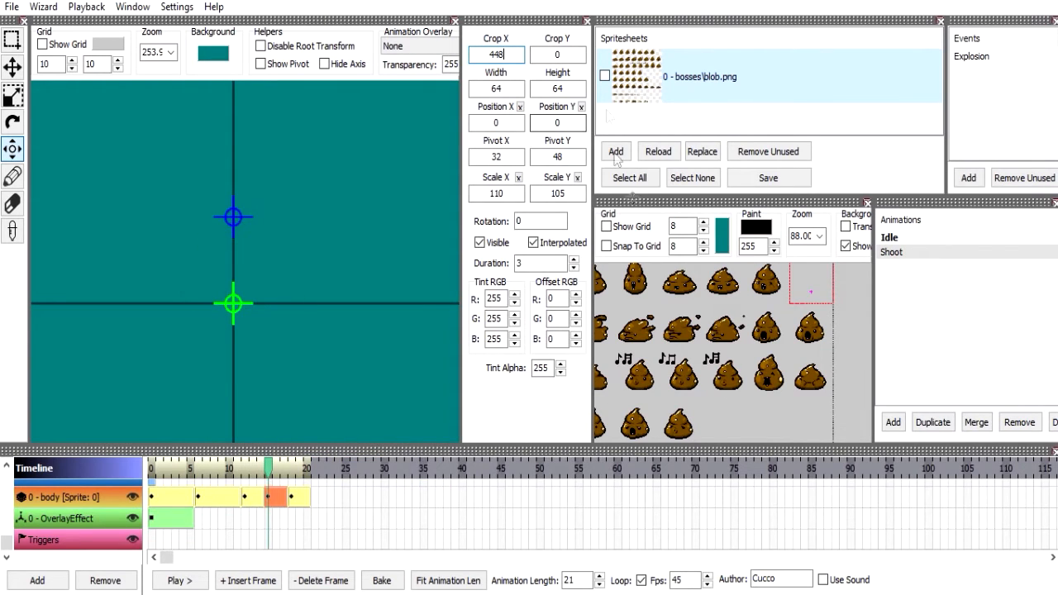
pyautogui.write('128')
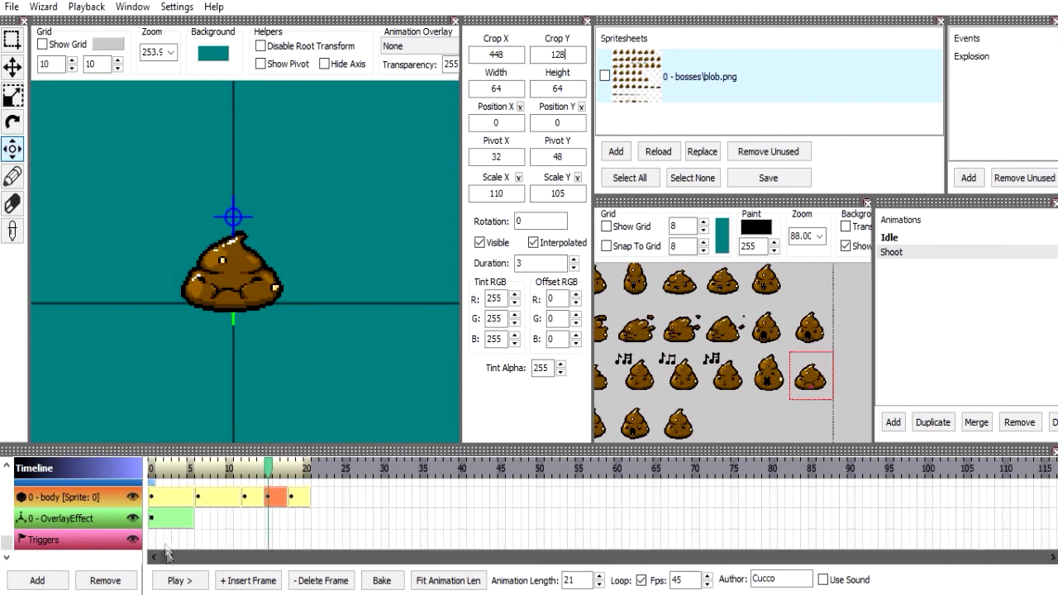
pyautogui.click(182, 581)
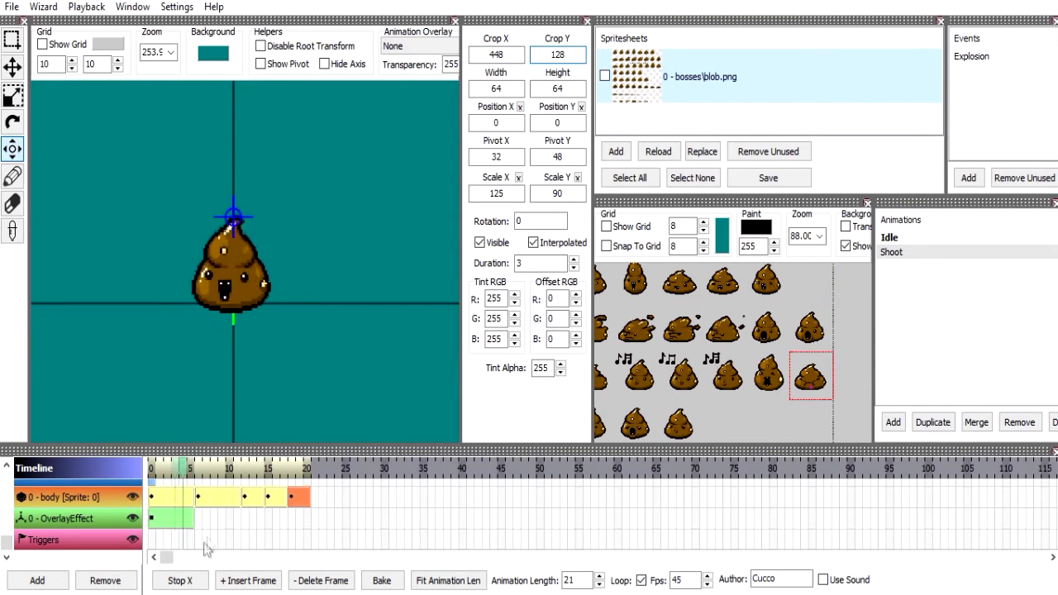
# Close Calculator and return to the animation editor to view more of the blob spritesheet.
pyautogui.hotkey('alt', 'Tab')
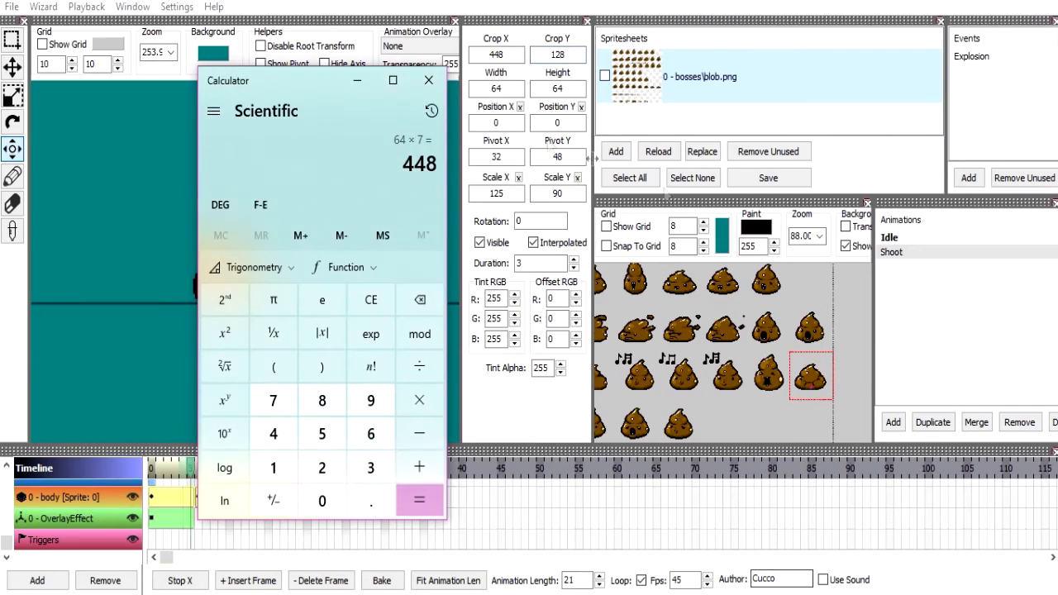
pyautogui.click(401, 80)
pyautogui.moveTo(861, 4); pyautogui.dragTo(566, 101)
pyautogui.click(584, 106)
pyautogui.scroll(-4, 749, 361)
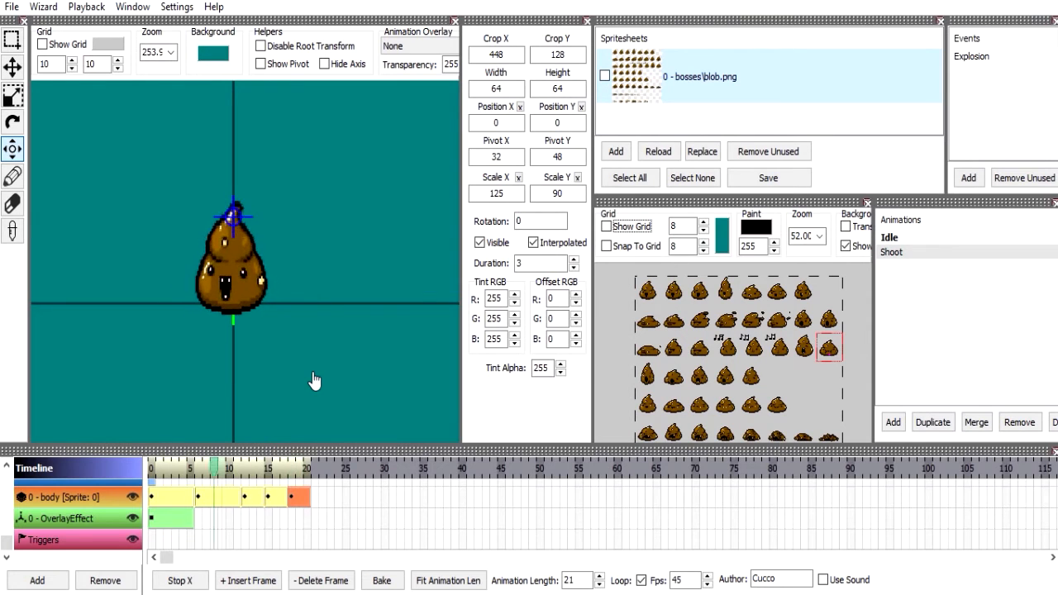
# Replace the OverlayEffect layer's frame with copies of all the body layer's frames.
pyautogui.click(161, 519)
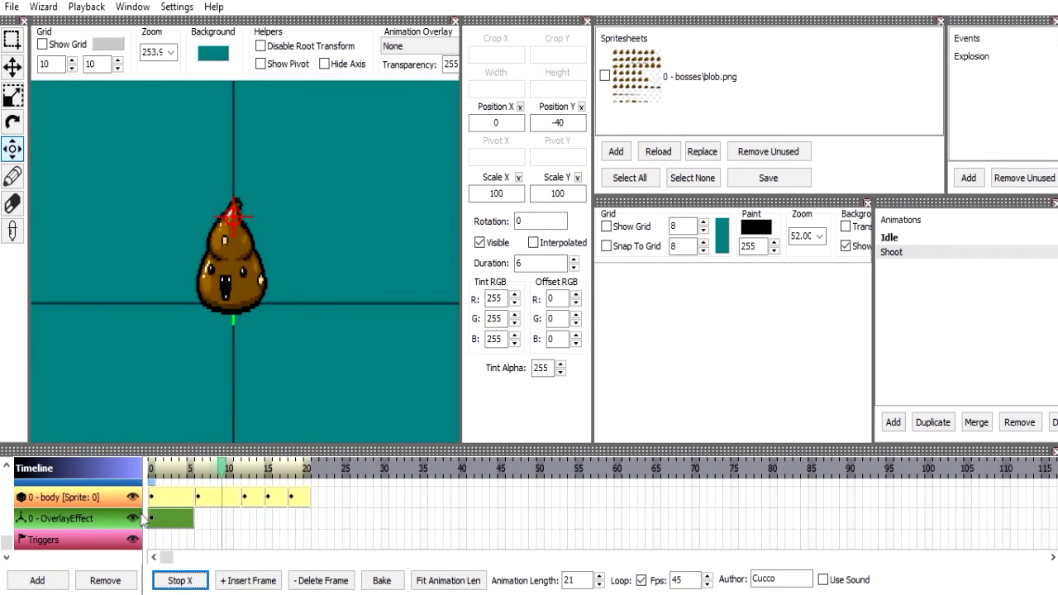
pyautogui.press('Delete')
pyautogui.click(104, 497)
pyautogui.hotkey('ctrl', 'c')
pyautogui.click(97, 516)
pyautogui.hotkey('ctrl', 'v')
pyautogui.click(175, 521)
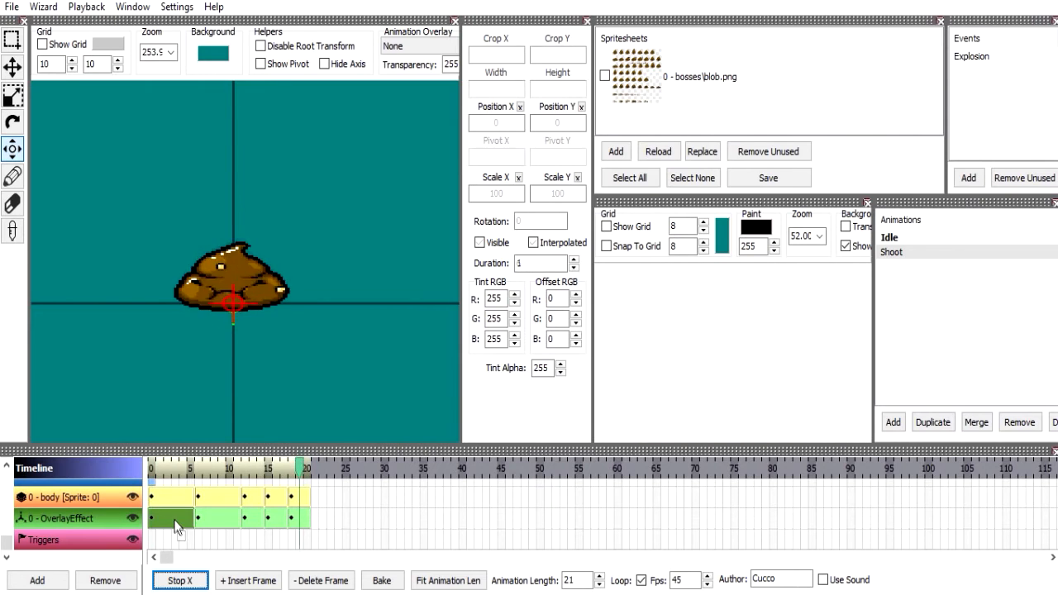
# Remove the copied frames from the OverlayEffect layer and restore its original single frame.
pyautogui.click(43, 6)
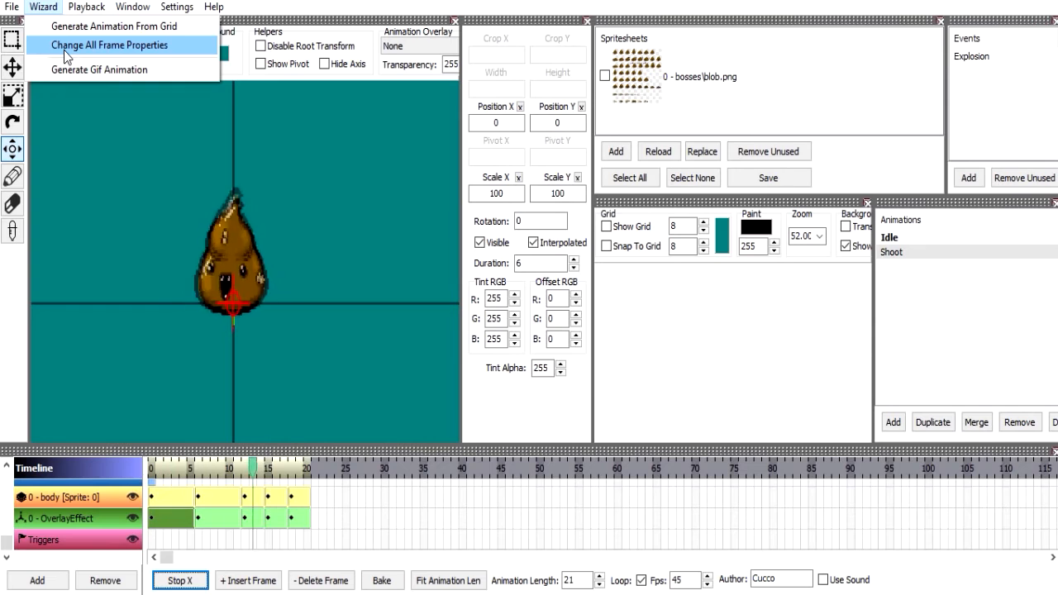
pyautogui.click(88, 515)
pyautogui.click(149, 516)
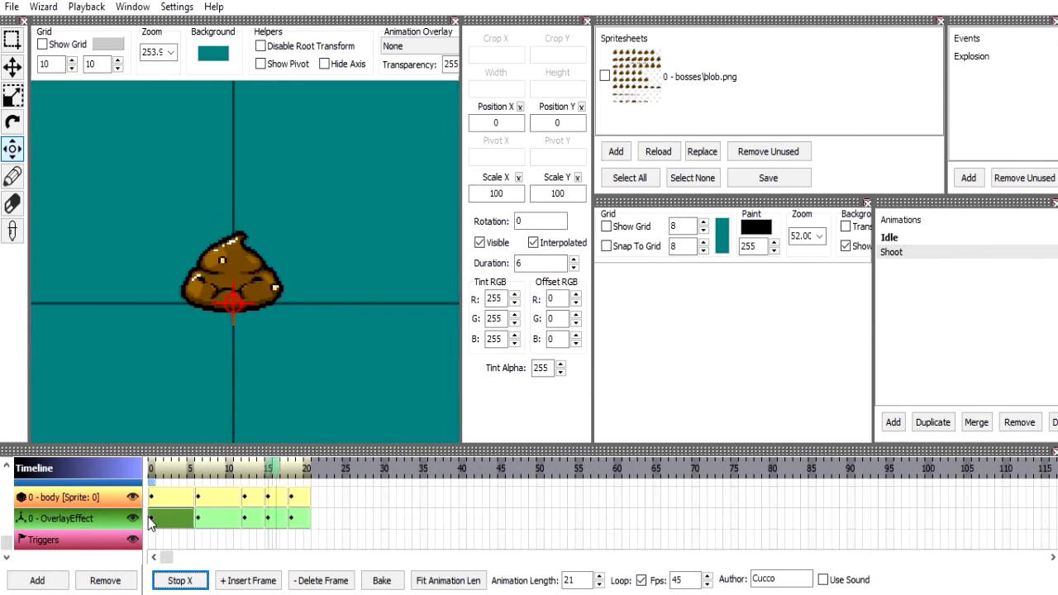
pyautogui.click(162, 499)
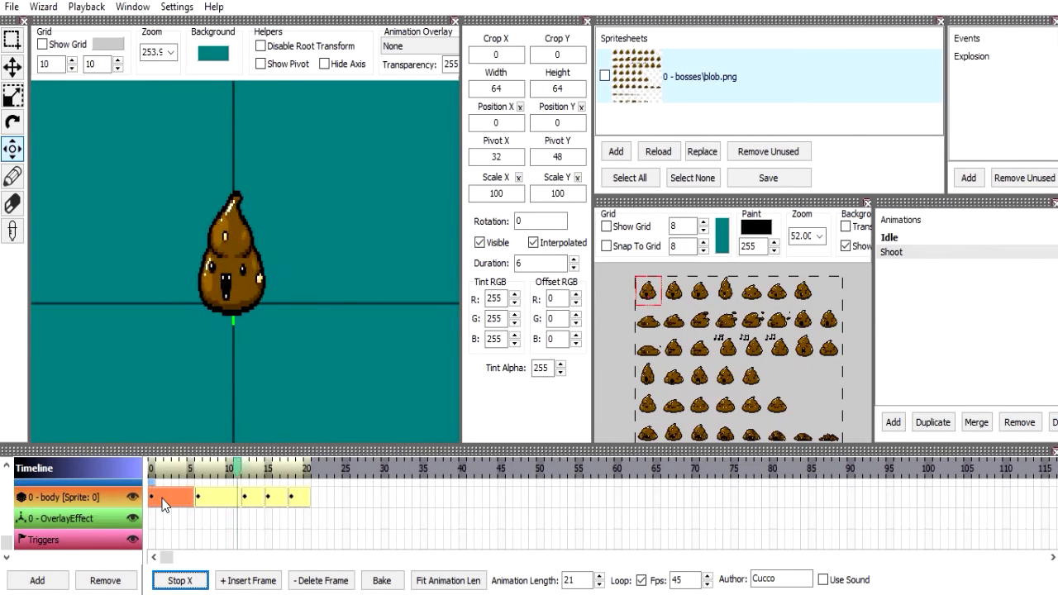
pyautogui.click(184, 516)
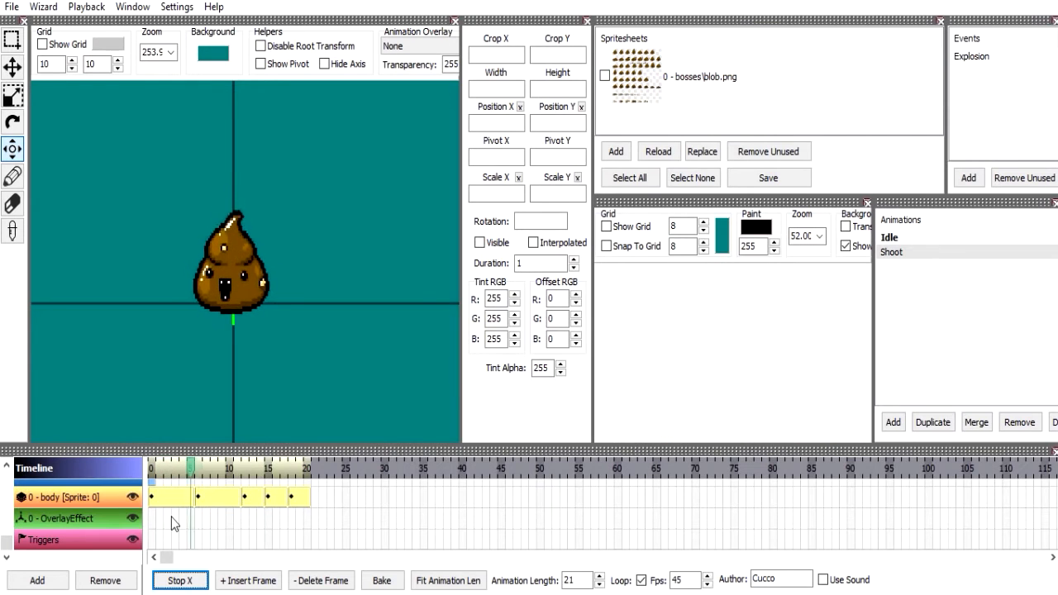
pyautogui.click(171, 517)
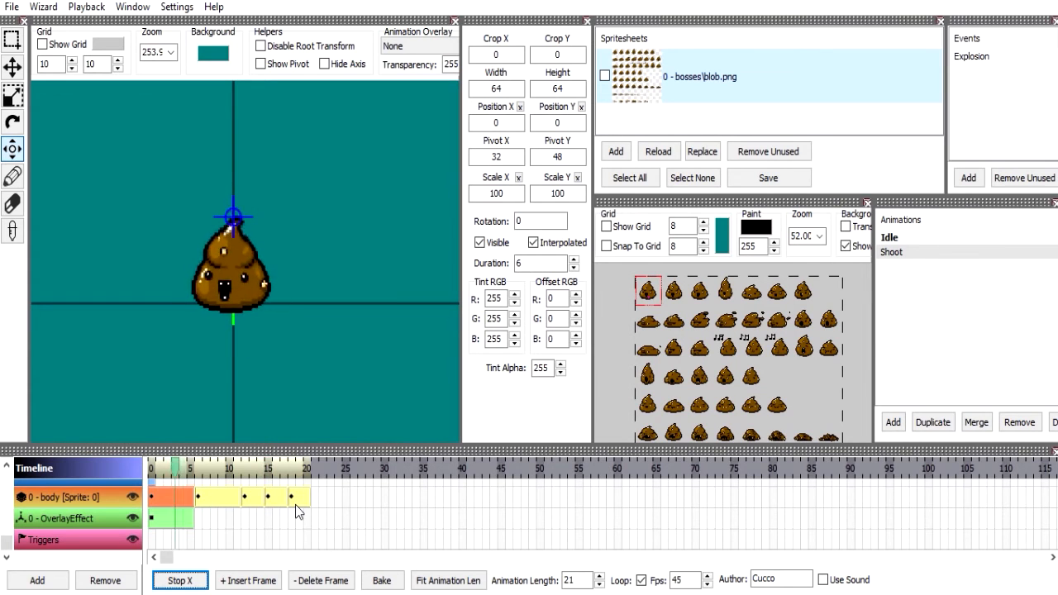
# Set the animation length to 27 and paste a copy of the first body frame after the fifth.
pyautogui.click(579, 582)
pyautogui.scroll(6, 579, 582)
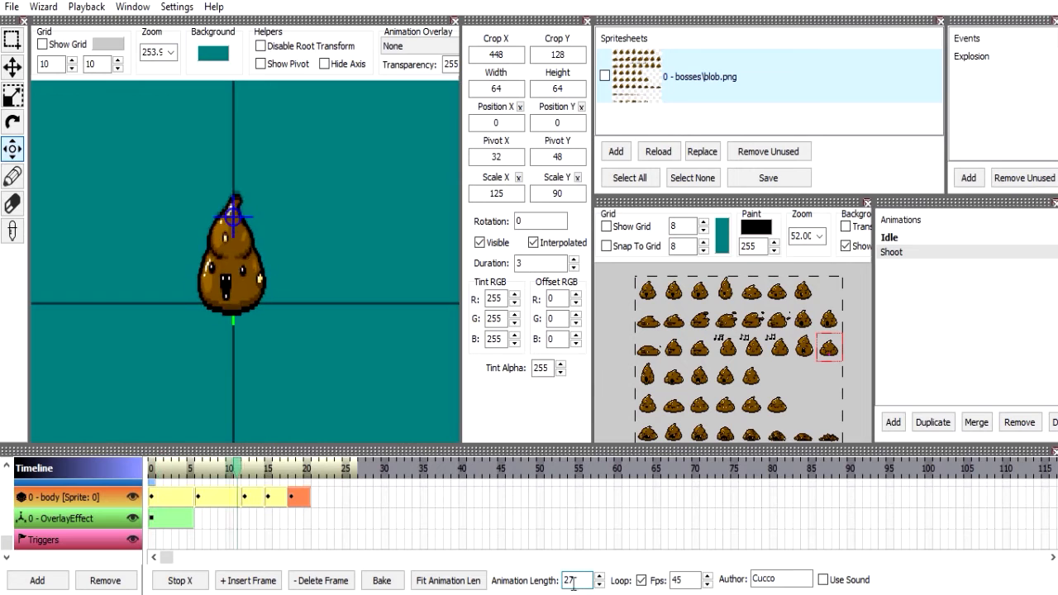
pyautogui.click(298, 504)
pyautogui.click(182, 500)
pyautogui.hotkey('ctrl', 'c')
pyautogui.click(314, 500)
pyautogui.hotkey('ctrl', 'v')
# Set the fifth body frame's duration to 9 and save the animation.
pyautogui.click(536, 263)
pyautogui.scroll(5, 536, 263)
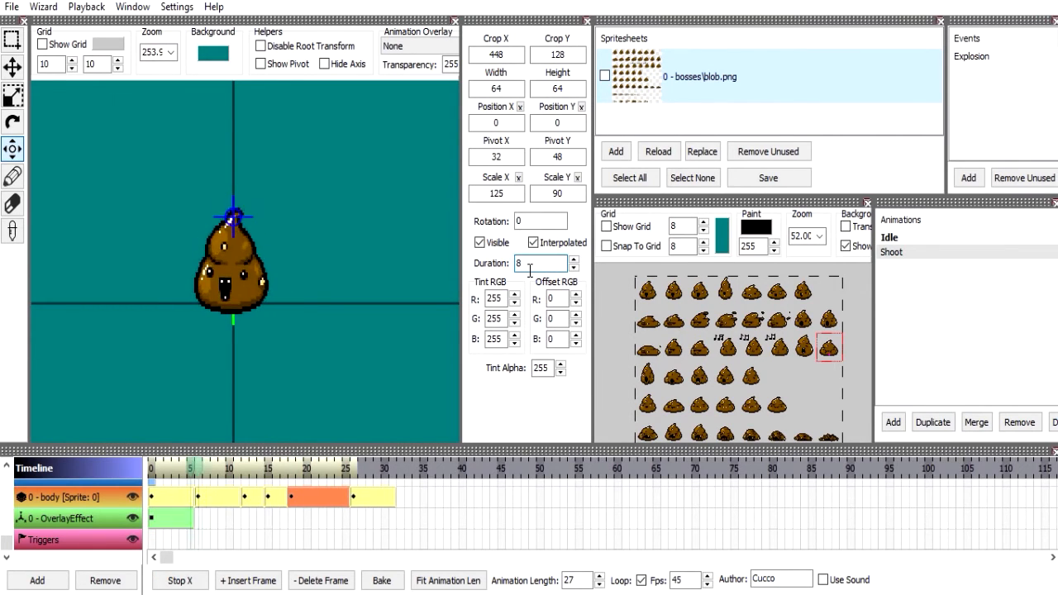
pyautogui.scroll(1, 530, 269)
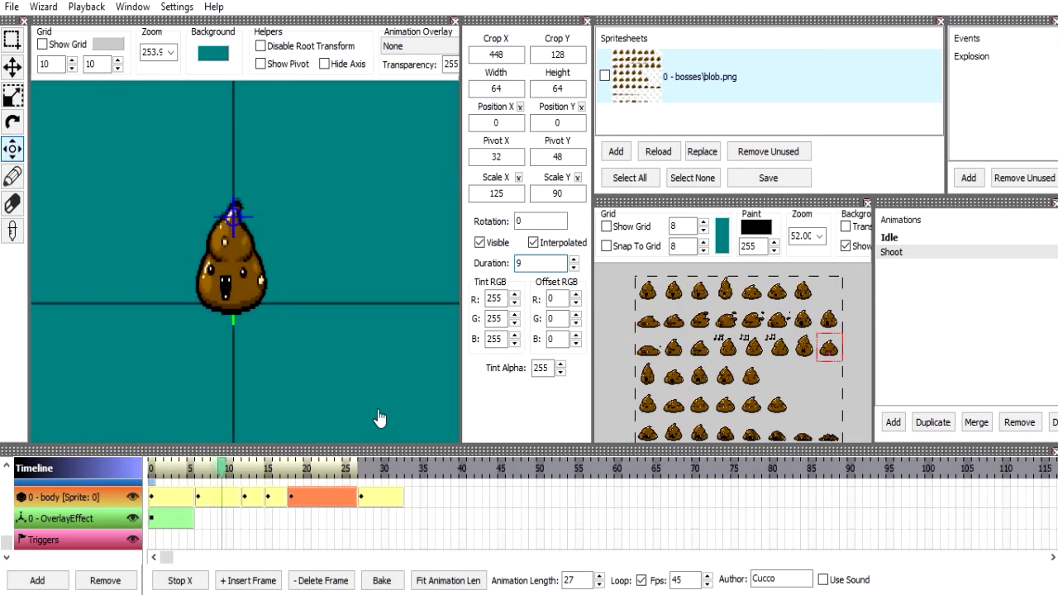
pyautogui.hotkey('ctrl', 's')
pyautogui.press('Return')
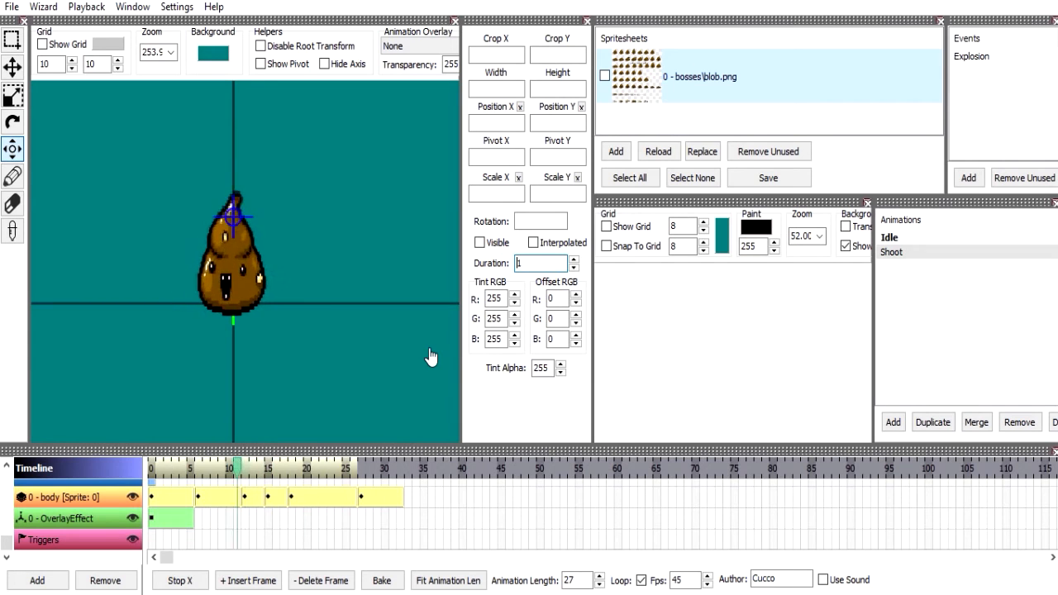
# Select the first body frame and examine the sprites around its crop area on the spritesheet.
pyautogui.click(171, 496)
pyautogui.scroll(5, 748, 331)
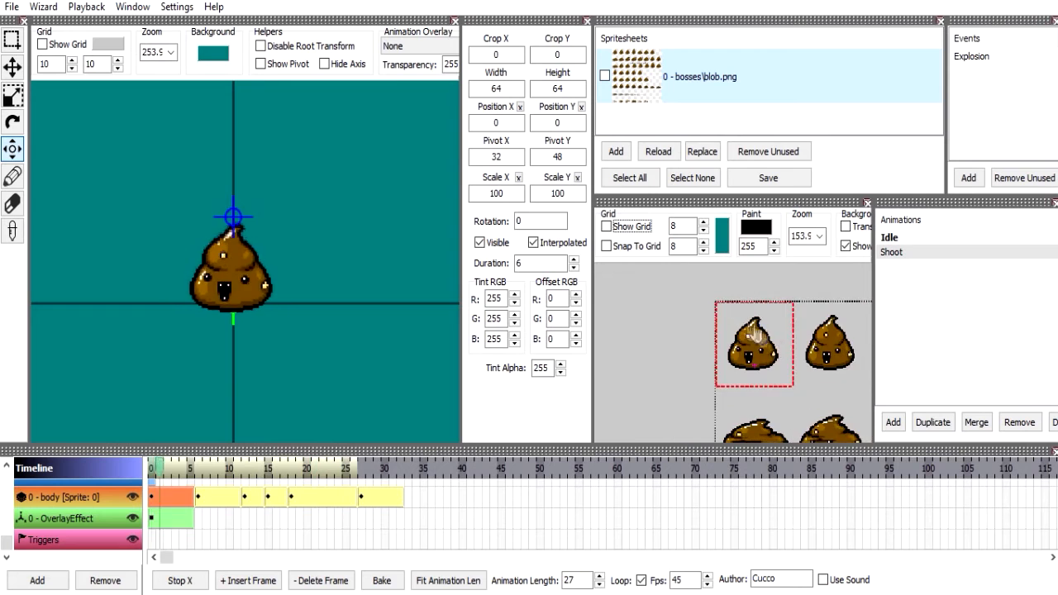
pyautogui.scroll(3, 752, 330)
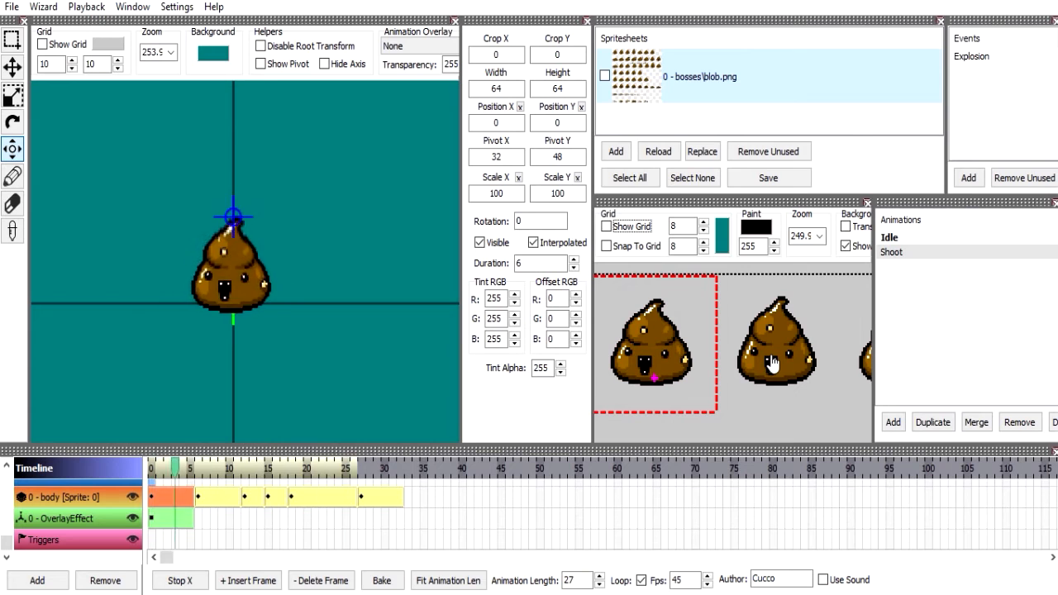
pyautogui.scroll(-2, 772, 364)
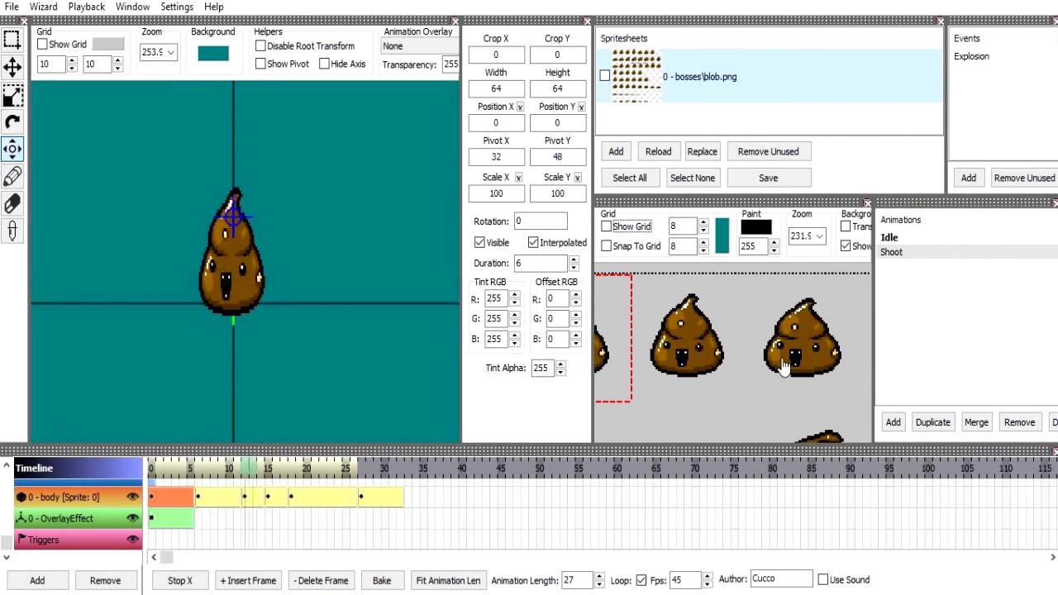
pyautogui.moveTo(678, 372); pyautogui.dragTo(743, 380)
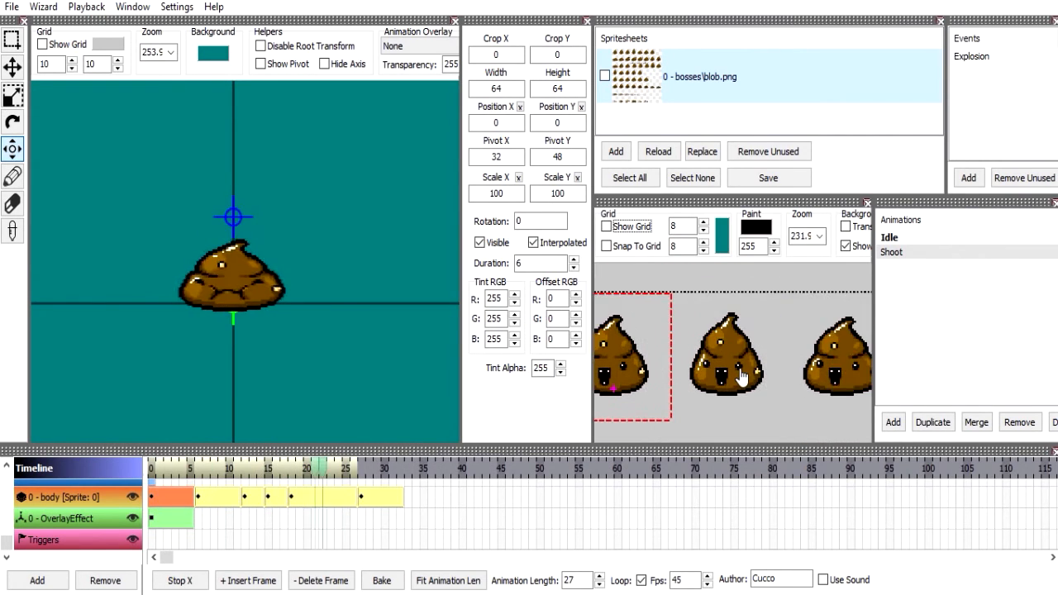
pyautogui.scroll(-10, 790, 368)
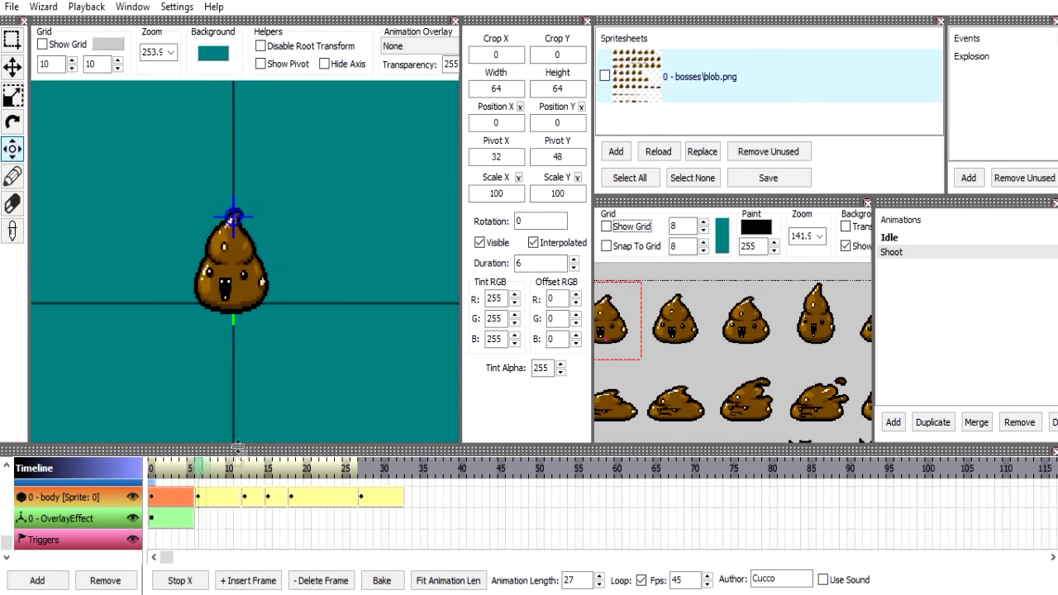
pyautogui.scroll(-4, 743, 359)
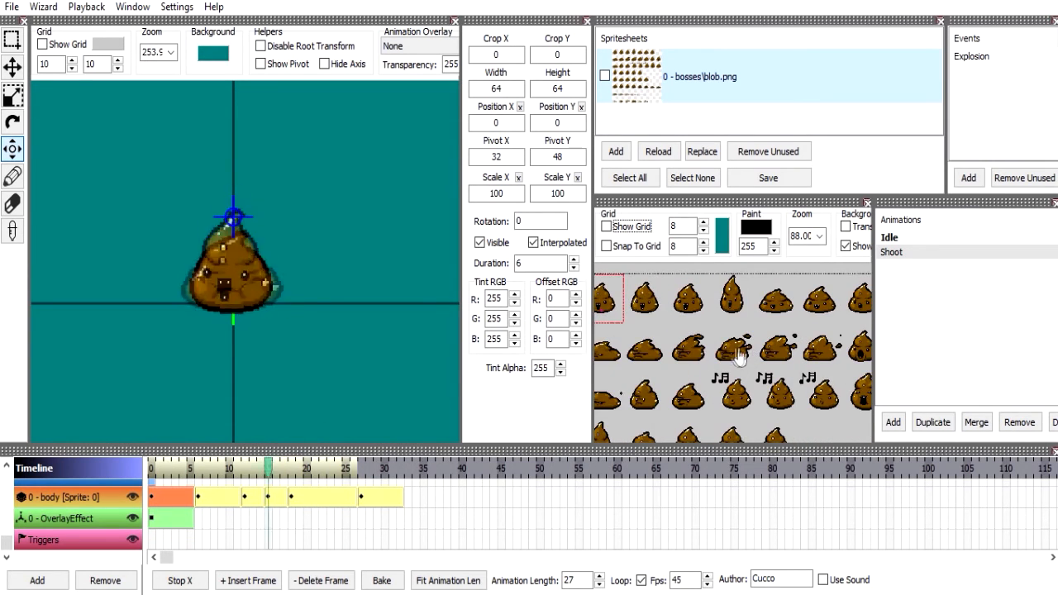
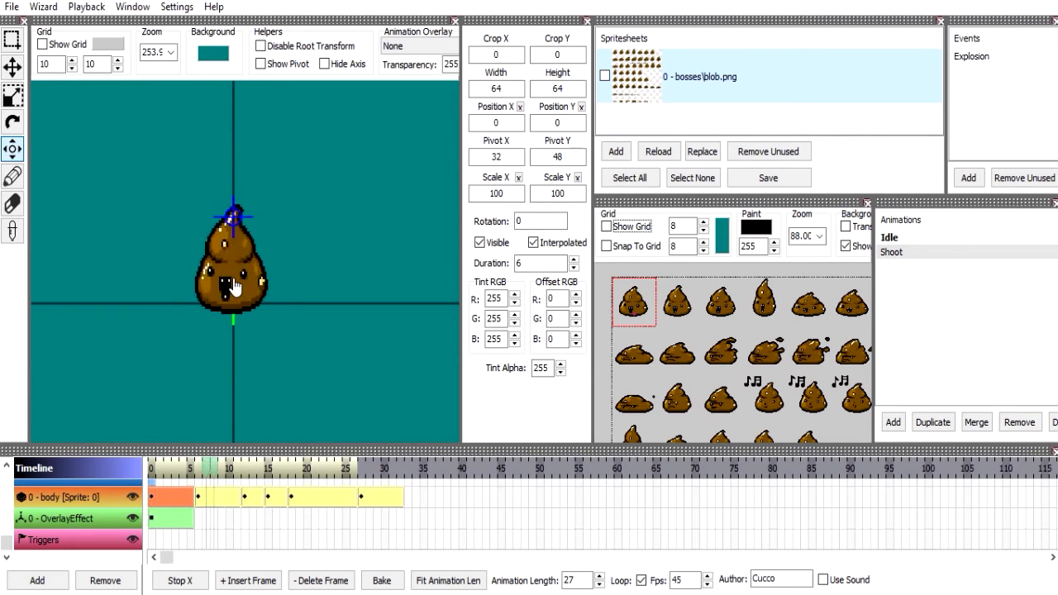
# Set the last body frame's duration to 1 and reselect the first body frame.
pyautogui.scroll(-3, 686, 364)
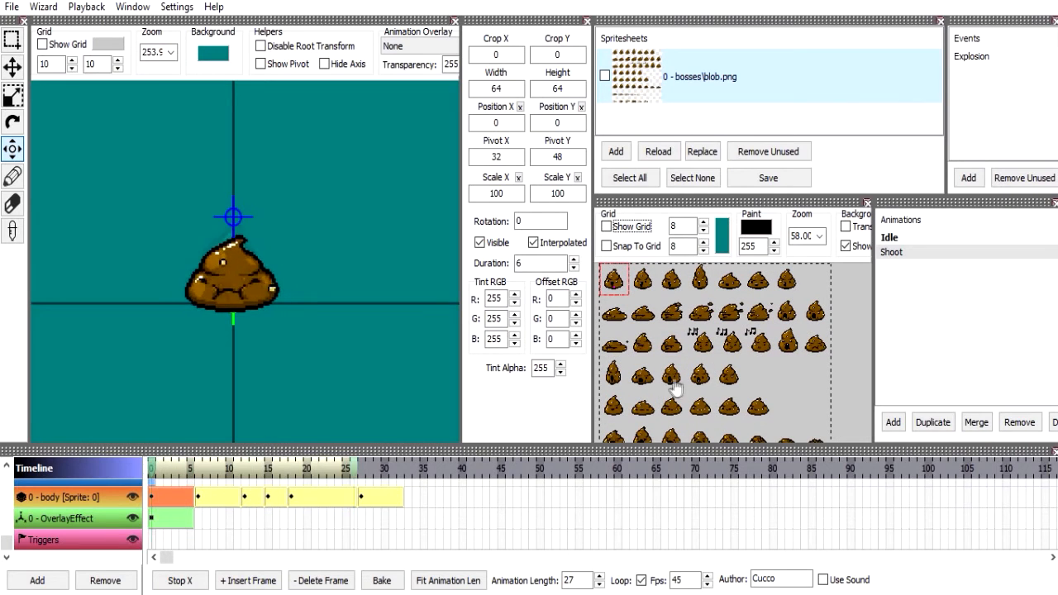
pyautogui.click(396, 496)
pyautogui.click(531, 261)
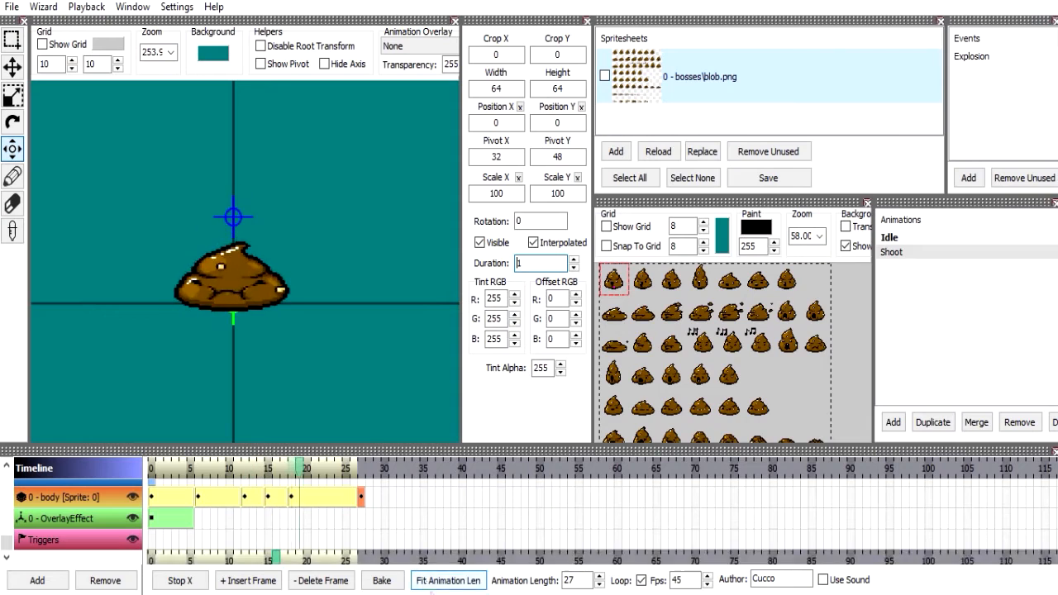
pyautogui.click(450, 515)
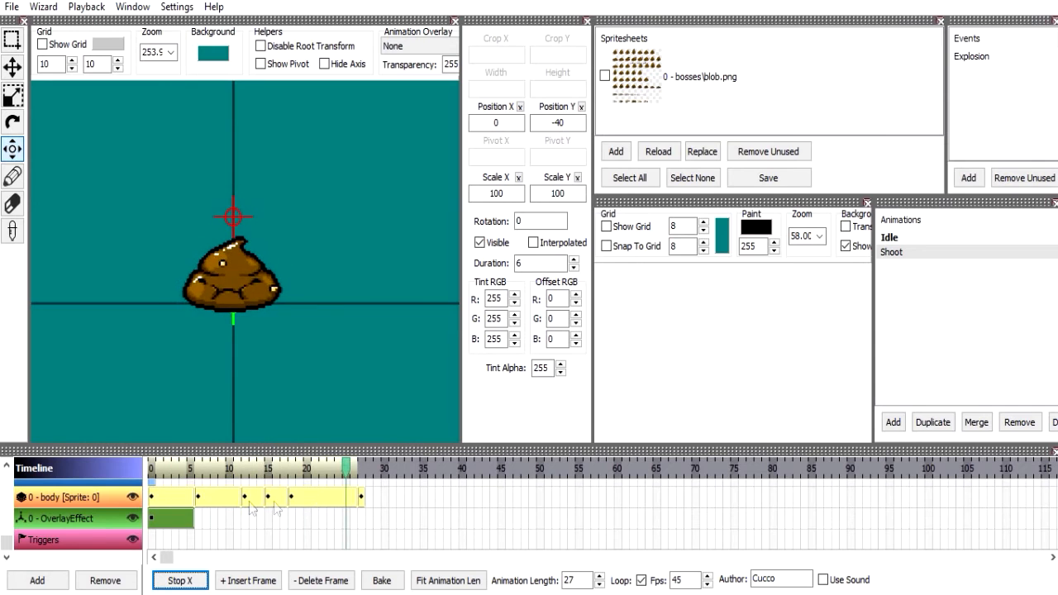
pyautogui.click(179, 501)
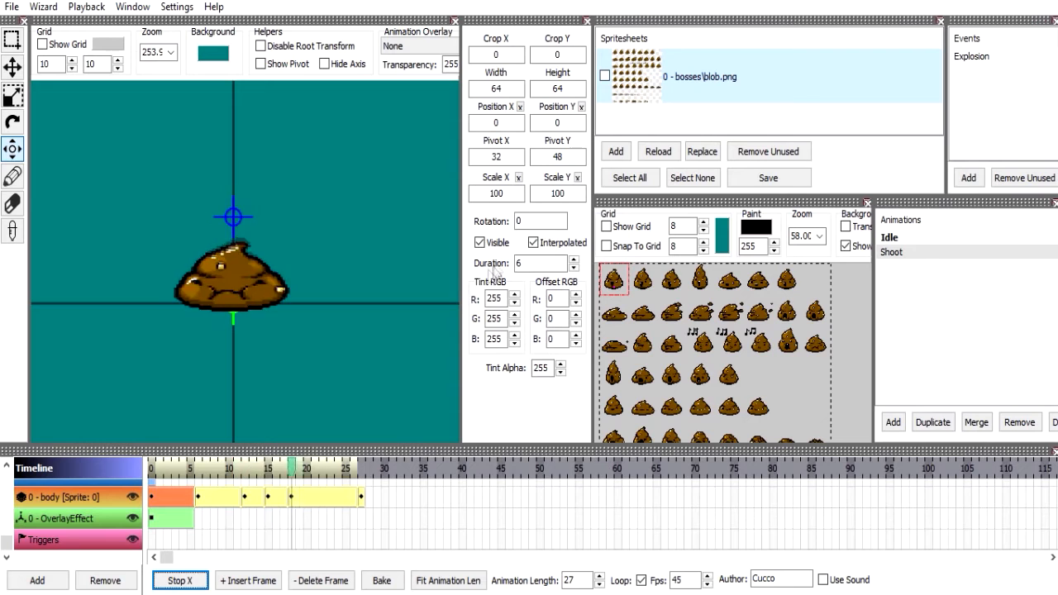
pyautogui.click(508, 196)
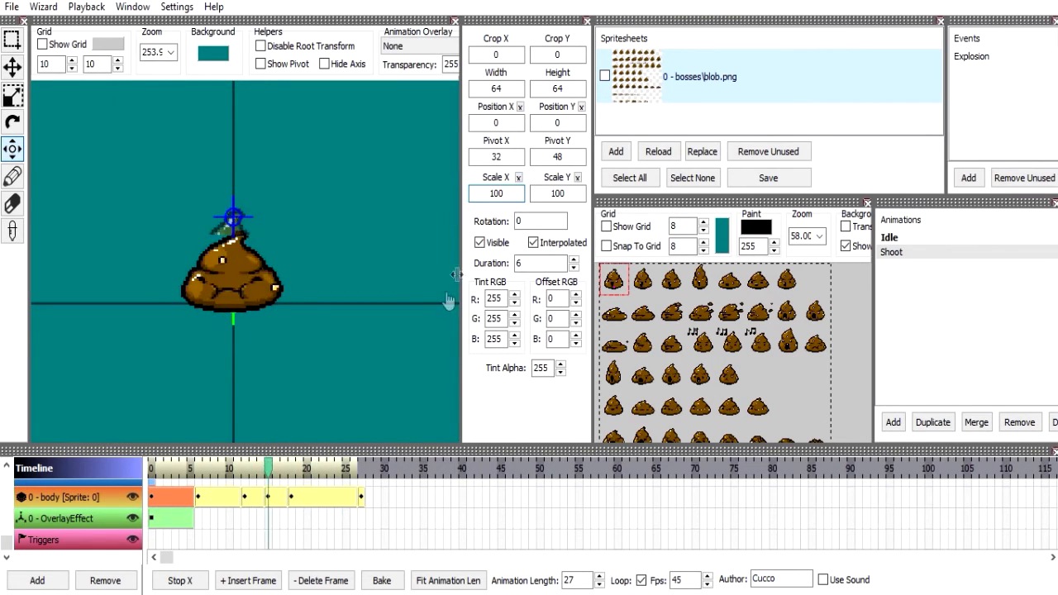
# Switch to File Explorer, open IsaacAnimationEditor in The Binding of Isaac Rebirth's tools folder, and copy Layout.dat.
pyautogui.moveTo(362, 594)
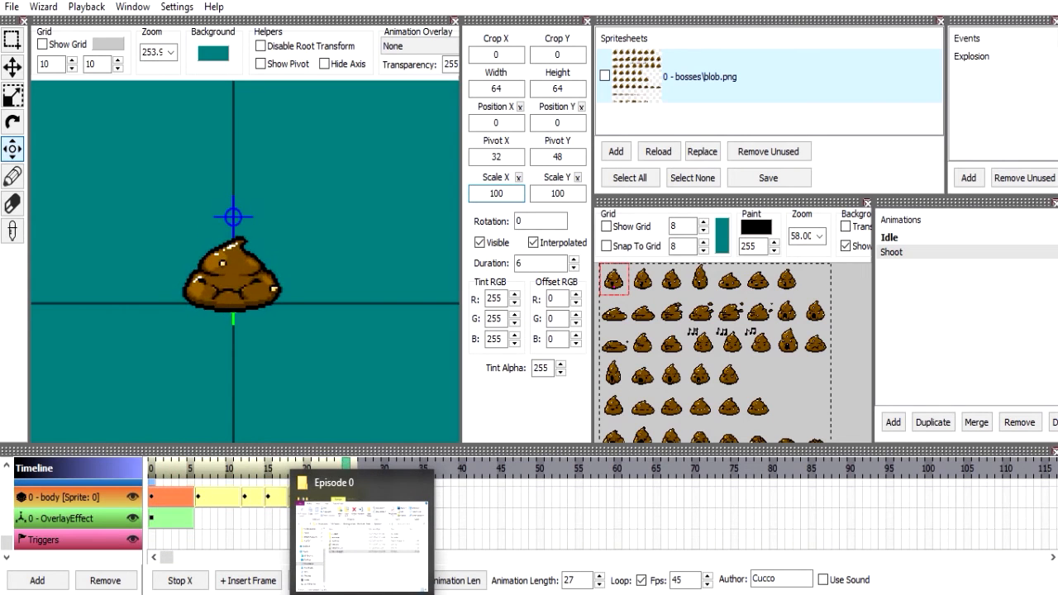
pyautogui.click(362, 594)
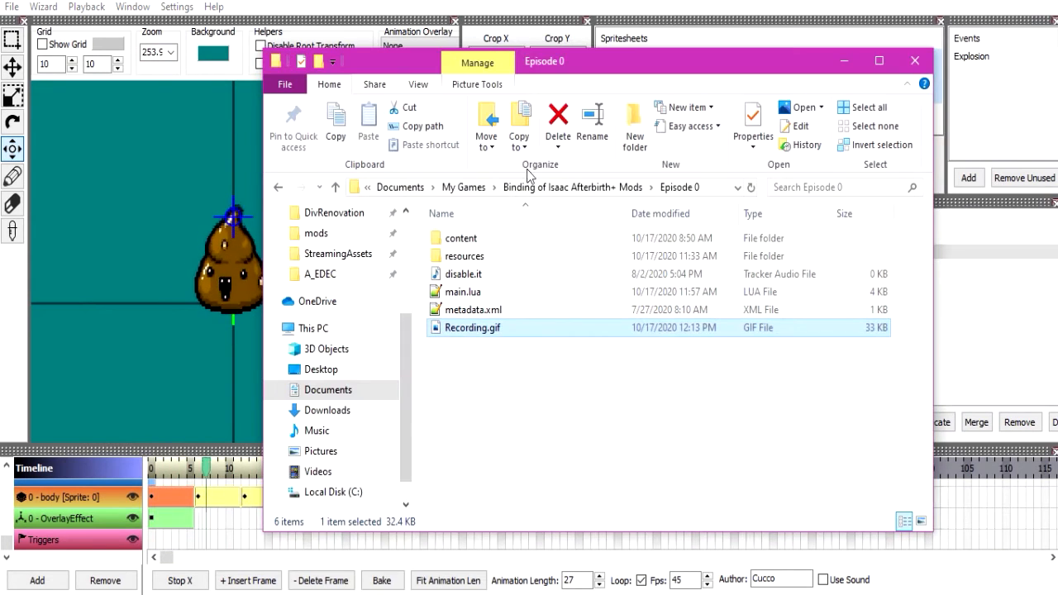
pyautogui.scroll(3, 338, 283)
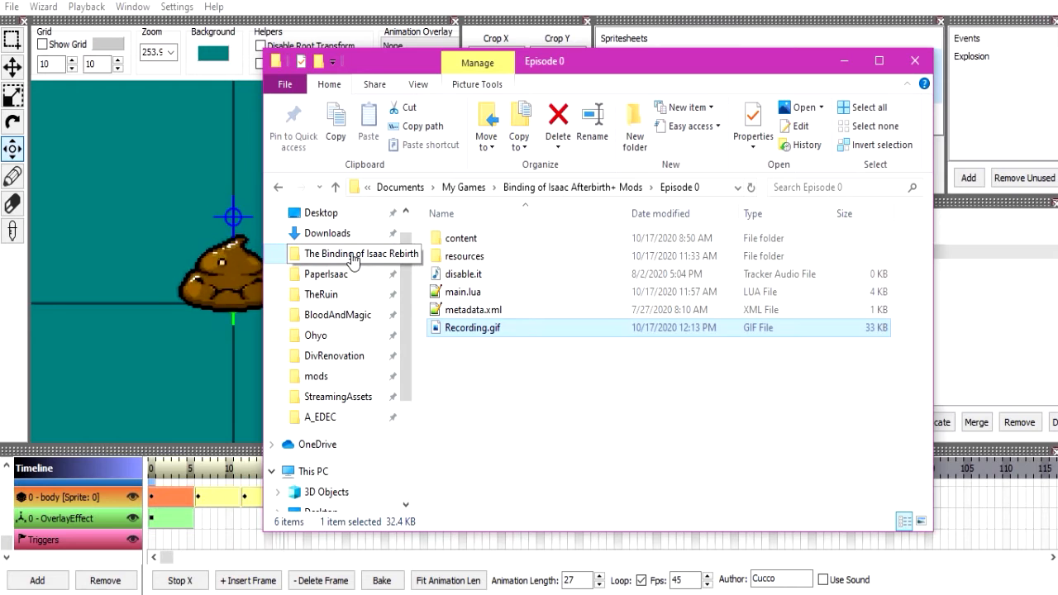
pyautogui.click(352, 259)
pyautogui.doubleClick(491, 294)
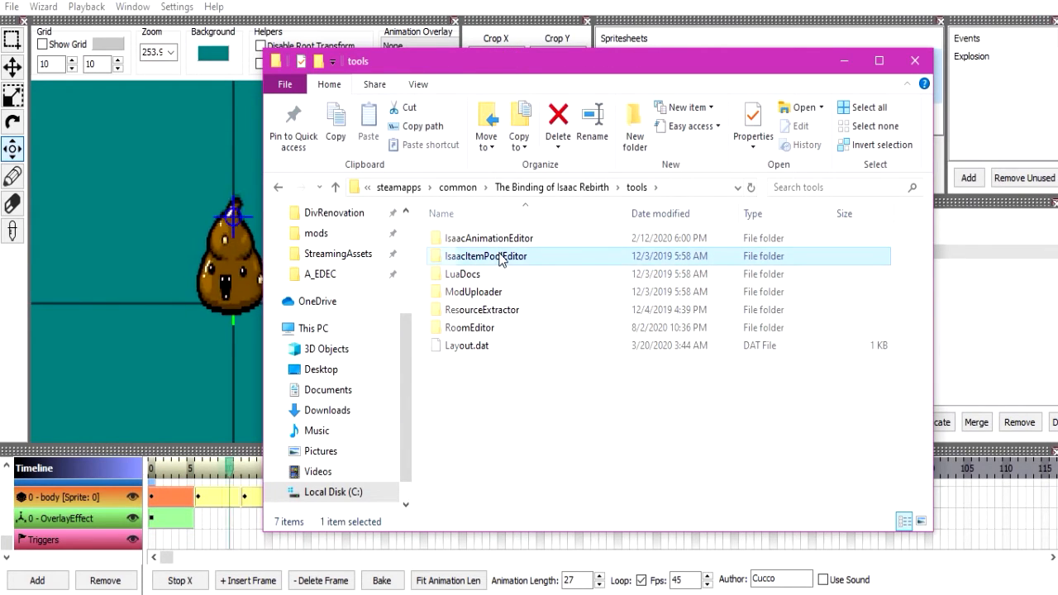
pyautogui.doubleClick(479, 257)
pyautogui.hotkey('alt', 'Left')
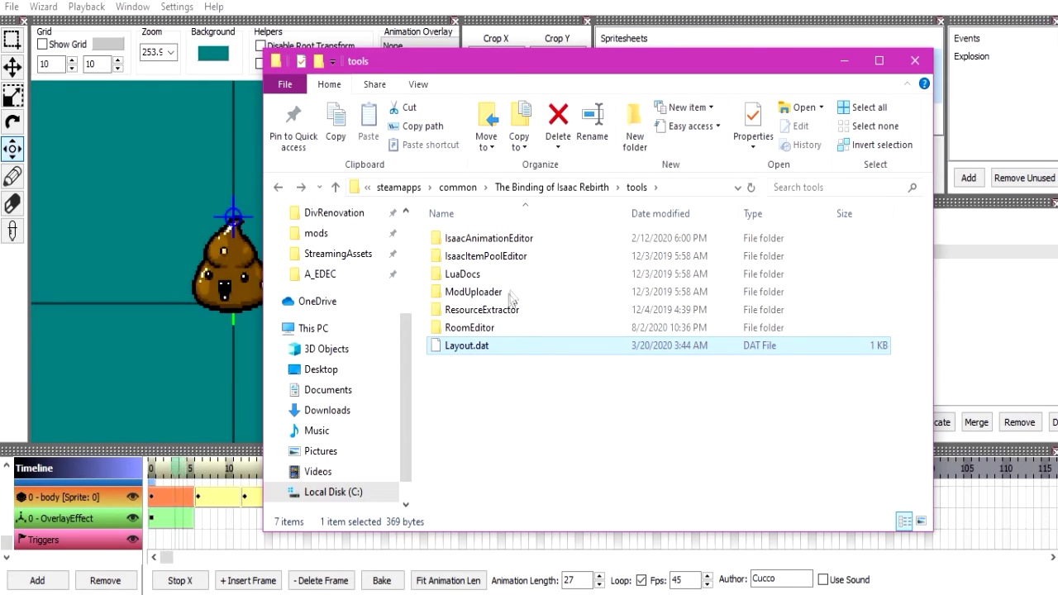
pyautogui.doubleClick(492, 238)
pyautogui.click(515, 275)
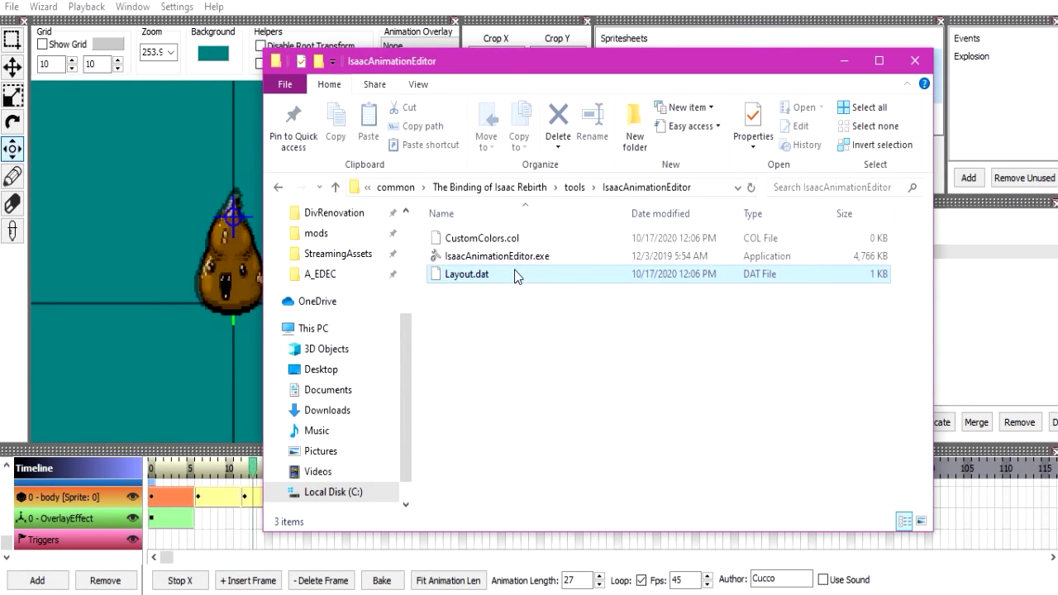
pyautogui.click(574, 186)
pyautogui.click(522, 346)
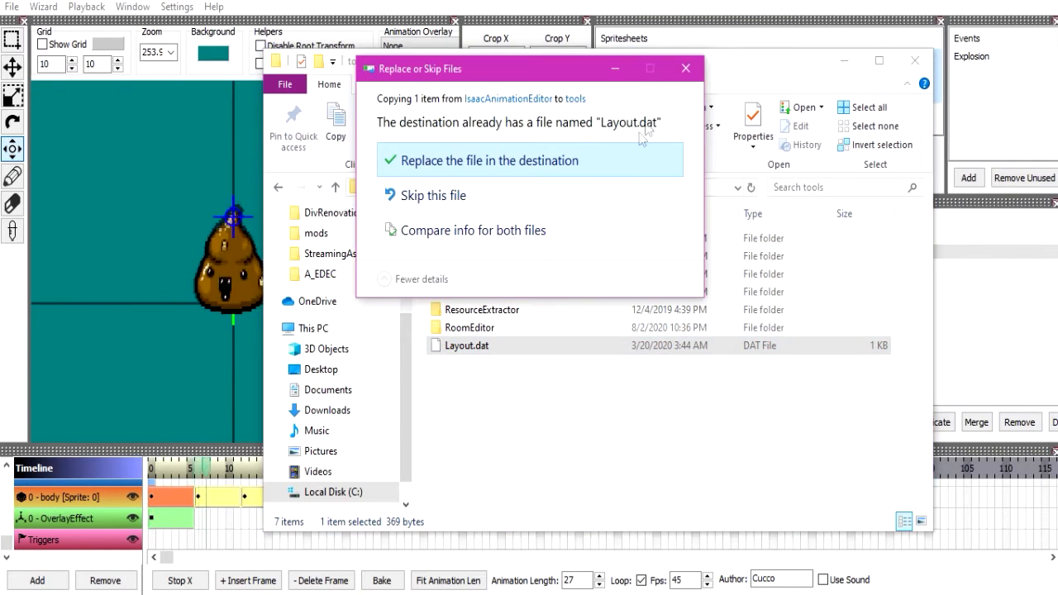
pyautogui.click(684, 78)
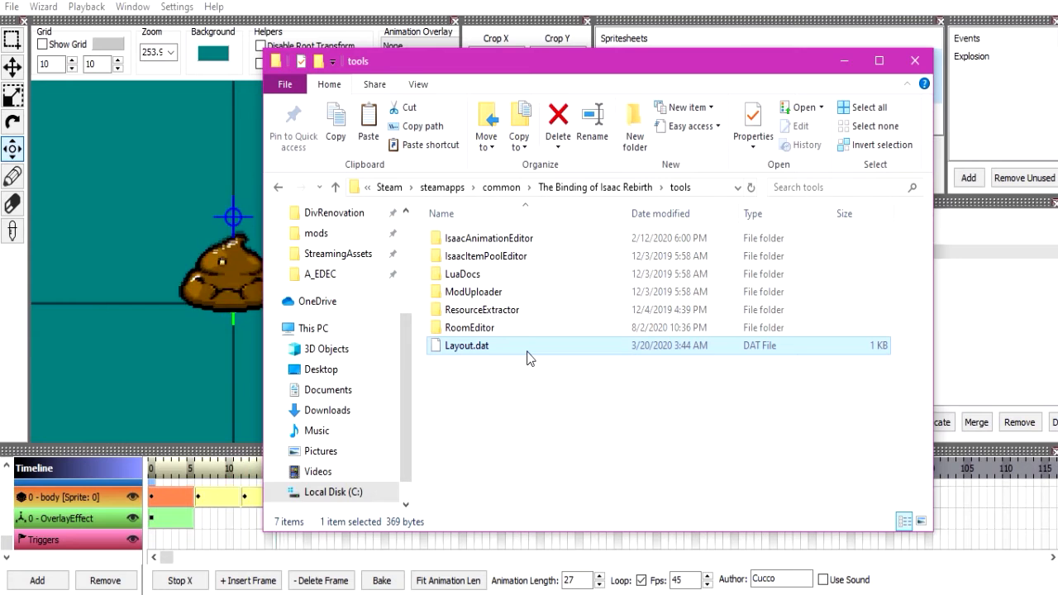
# Compare the Layout.dat files in the IsaacAnimationEditor folder and its parent tools folder.
pyautogui.doubleClick(524, 239)
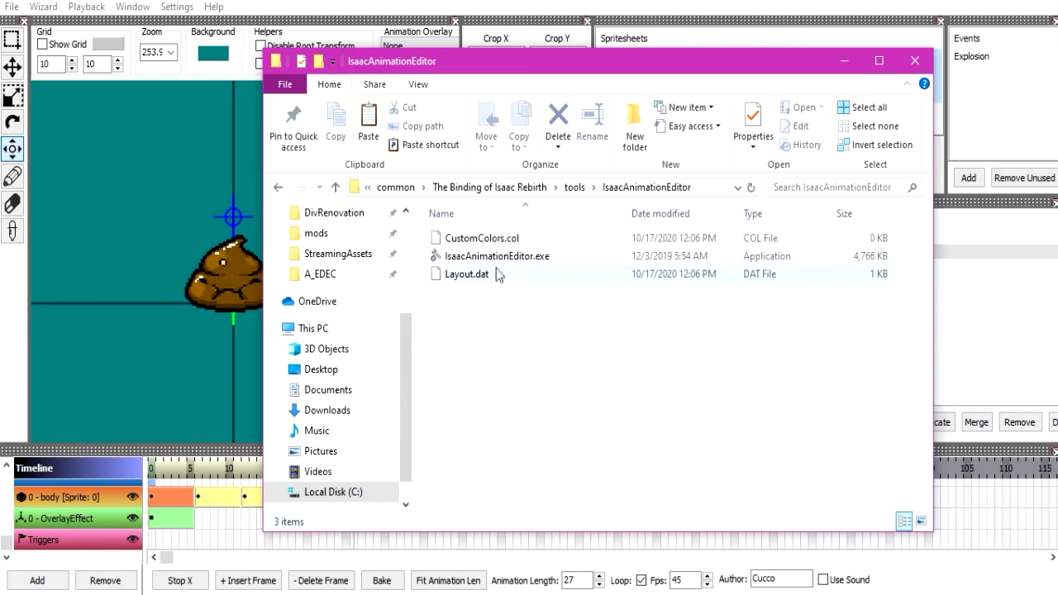
pyautogui.click(576, 188)
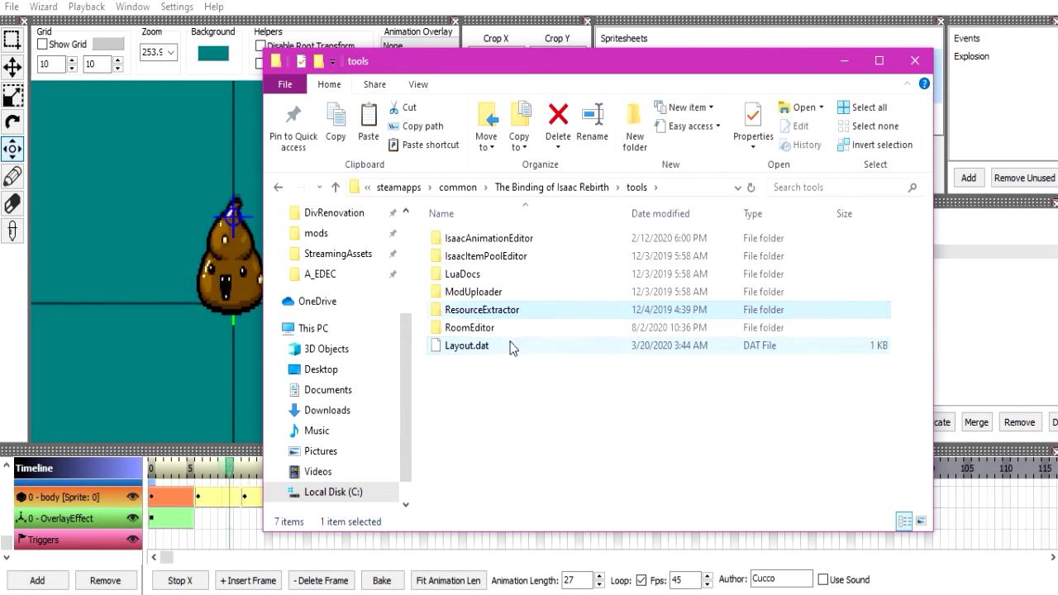
pyautogui.click(510, 343)
pyautogui.doubleClick(527, 238)
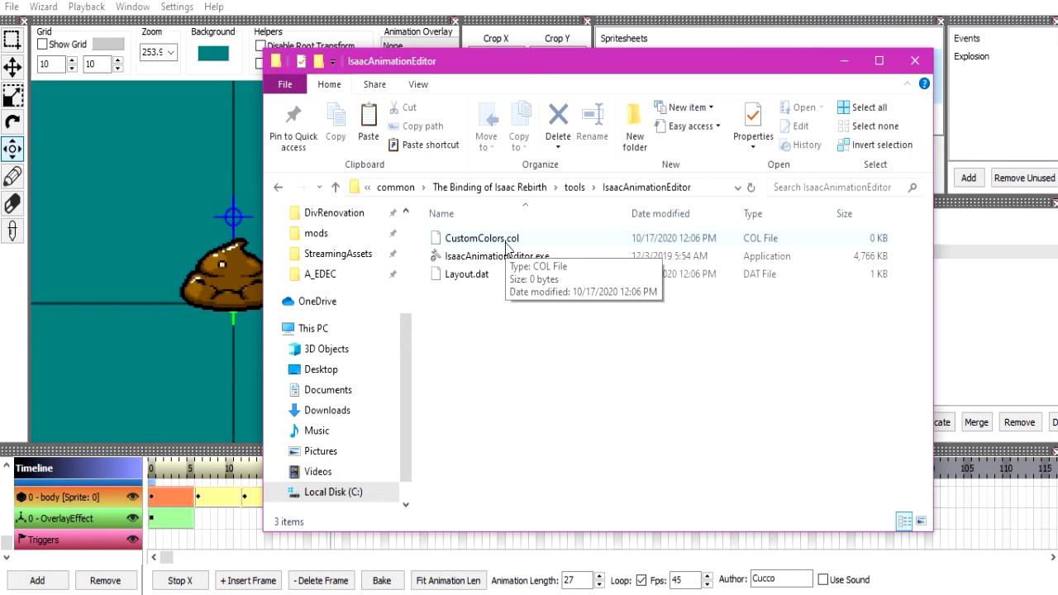
# Switch back to the animation editor and exit it without saving the changes.
pyautogui.hotkey('alt', 'Tab')
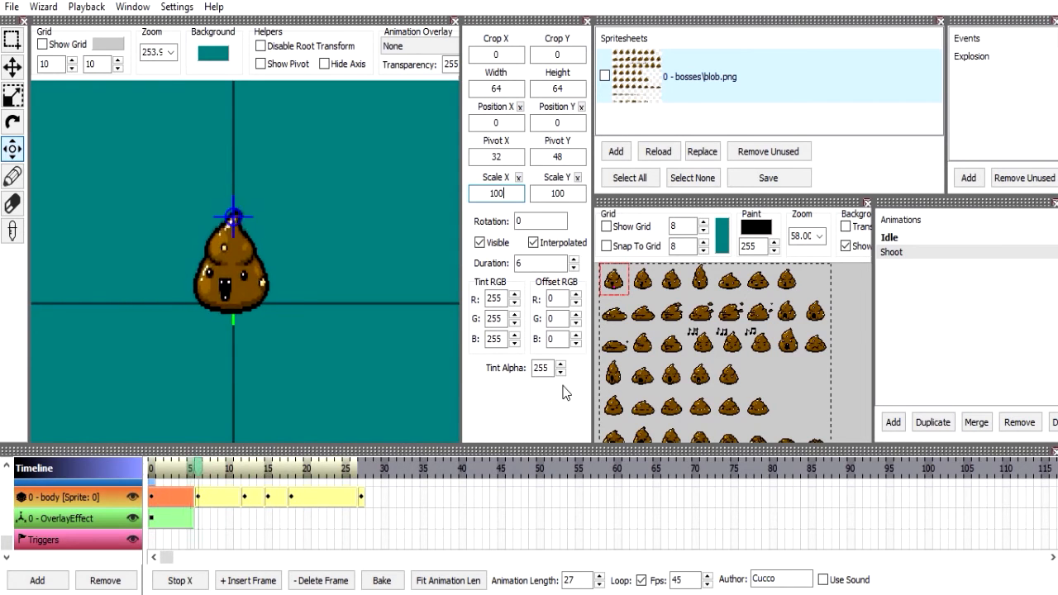
pyautogui.click(133, 7)
pyautogui.moveTo(162, 8)
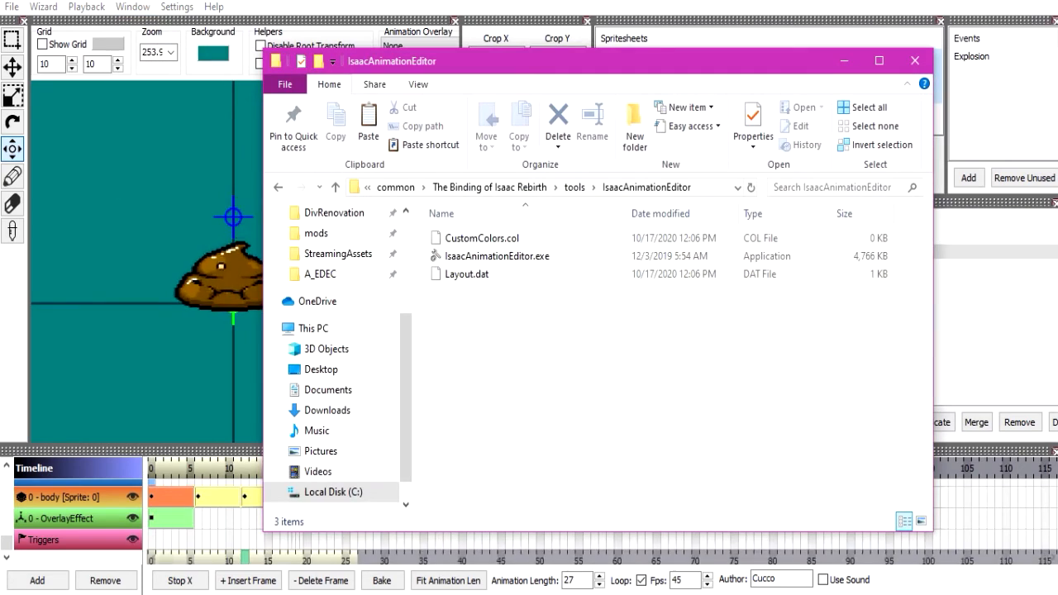
pyautogui.click(1051, 2)
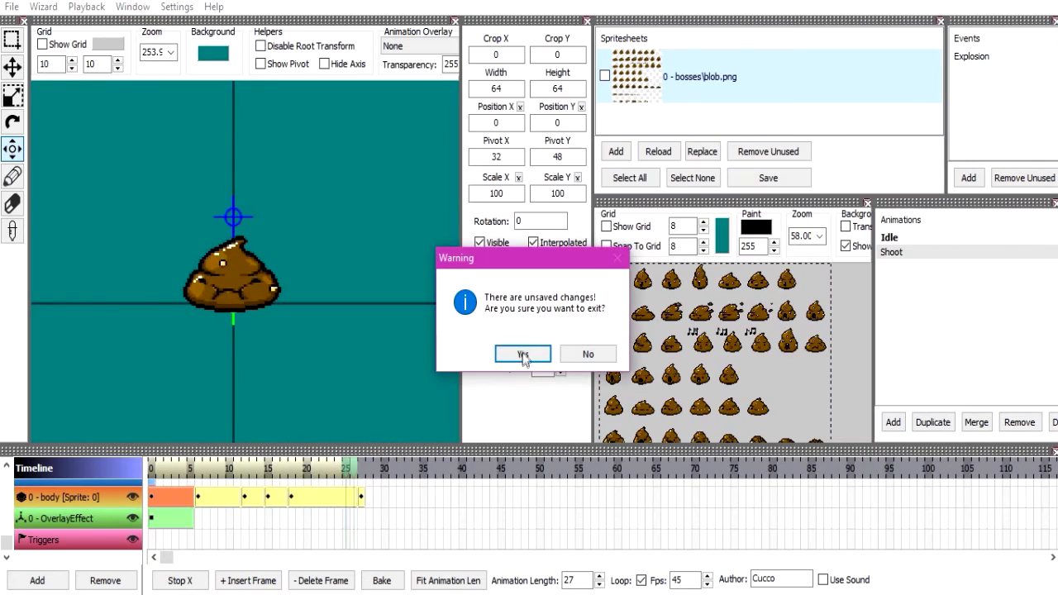
pyautogui.click(522, 354)
# Delete Layout.dat from the IsaacAnimationEditor folder.
pyautogui.click(546, 280)
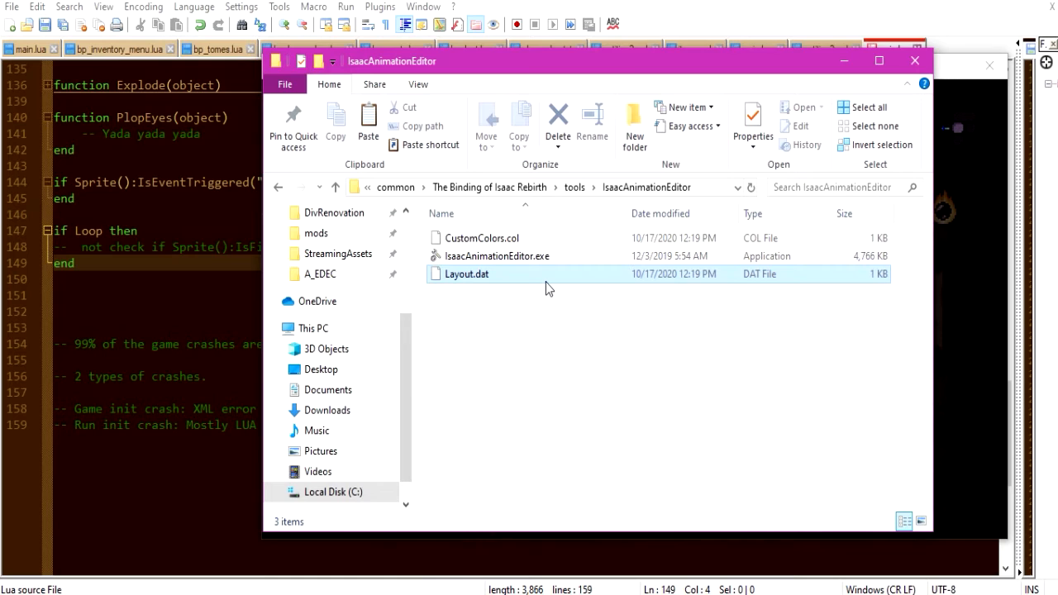
pyautogui.press('Delete')
pyautogui.press('Return')
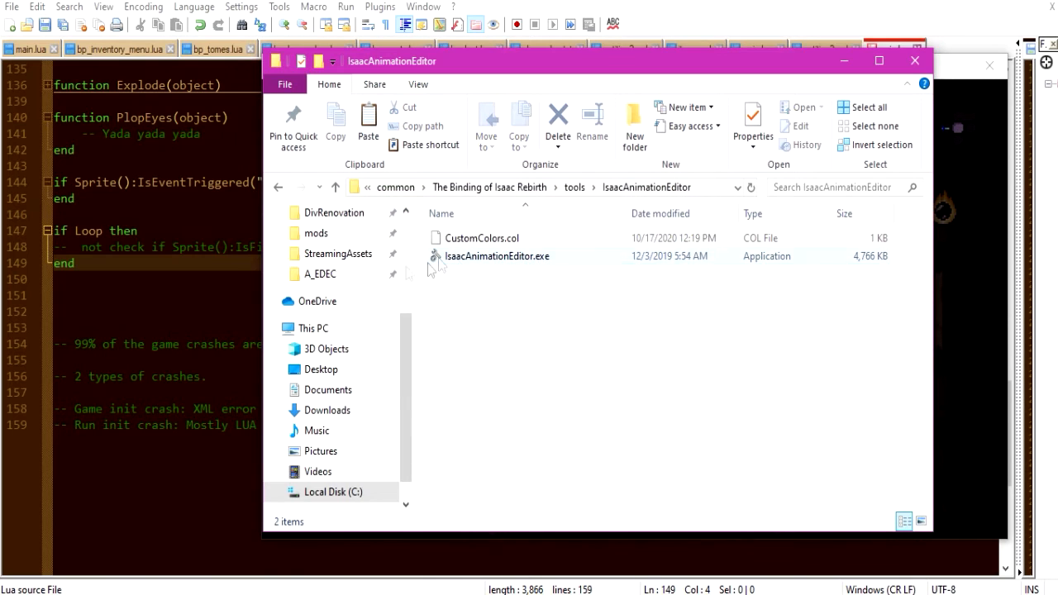
# Return through the previously visited folders to the Episode 0 mod's resources folder and open its gfx folder.
pyautogui.scroll(2, 338, 273)
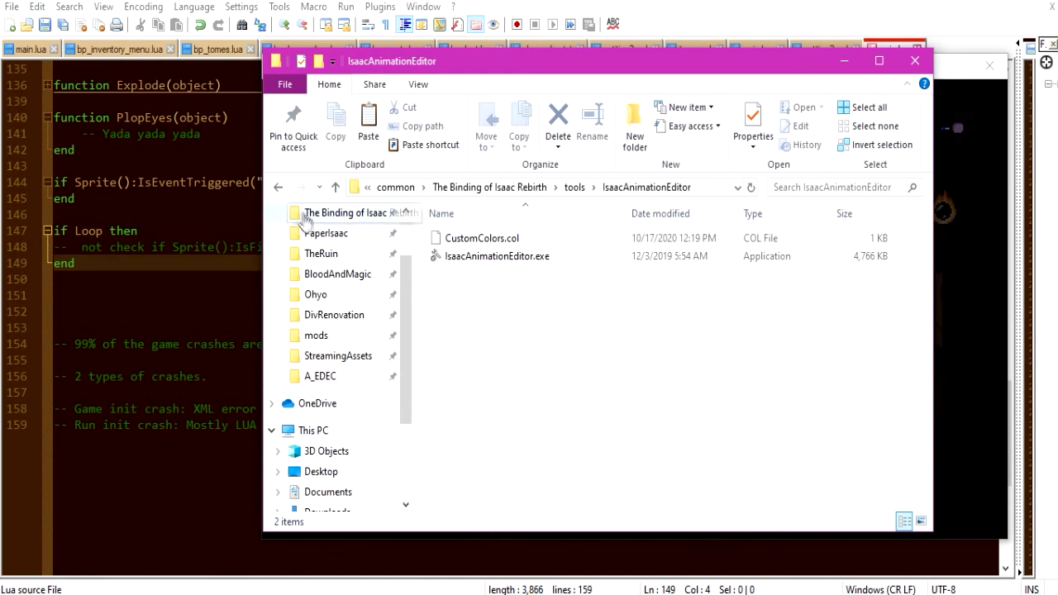
pyautogui.click(282, 188)
pyautogui.click(283, 188)
pyautogui.click(282, 189)
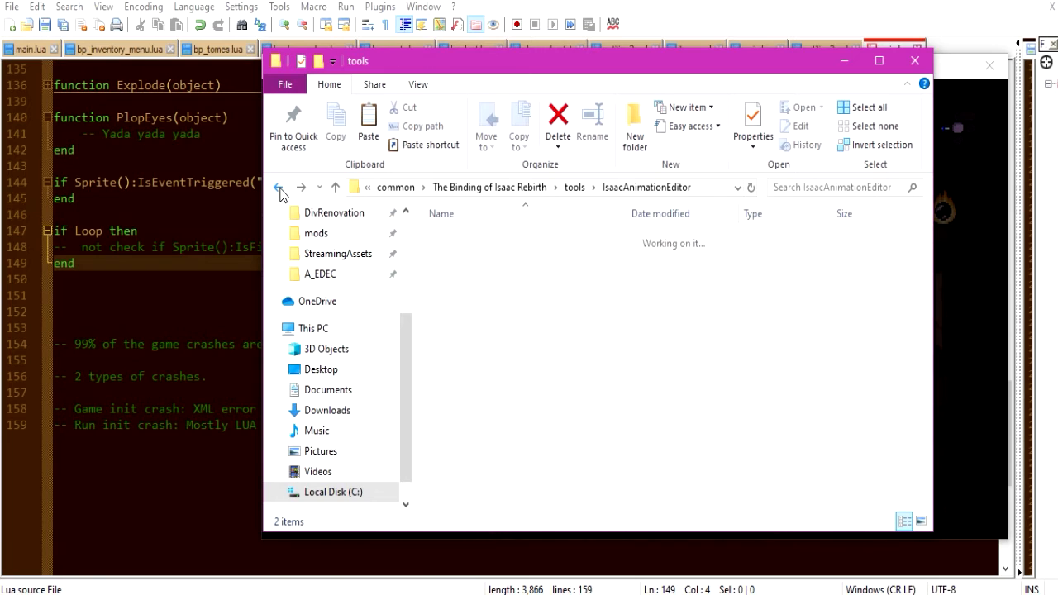
pyautogui.click(281, 191)
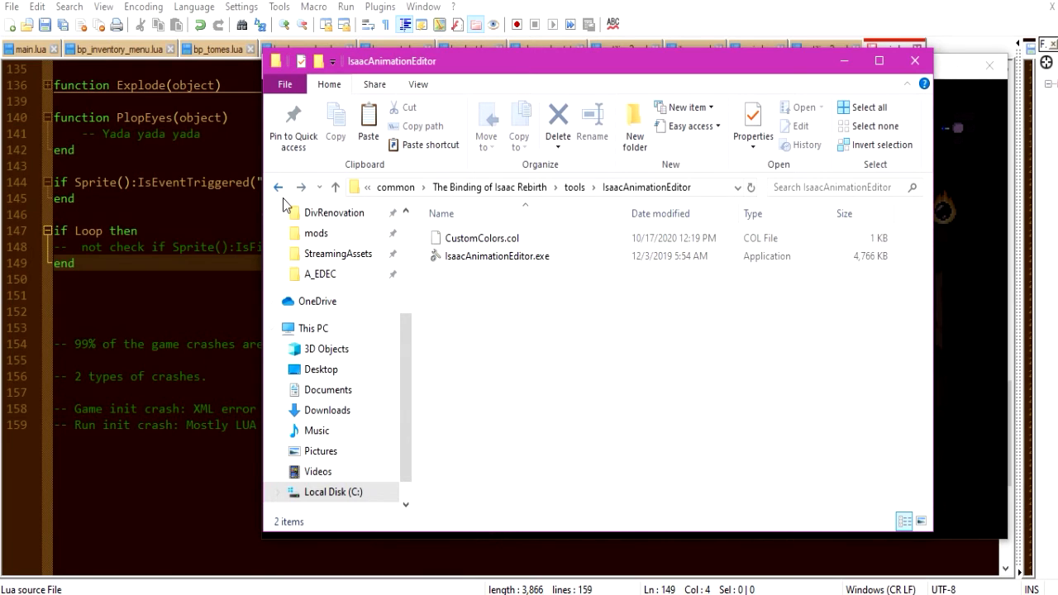
pyautogui.click(282, 192)
pyautogui.click(282, 192)
pyautogui.click(283, 195)
pyautogui.click(282, 195)
pyautogui.click(283, 195)
pyautogui.click(283, 198)
pyautogui.click(283, 199)
pyautogui.doubleClick(557, 239)
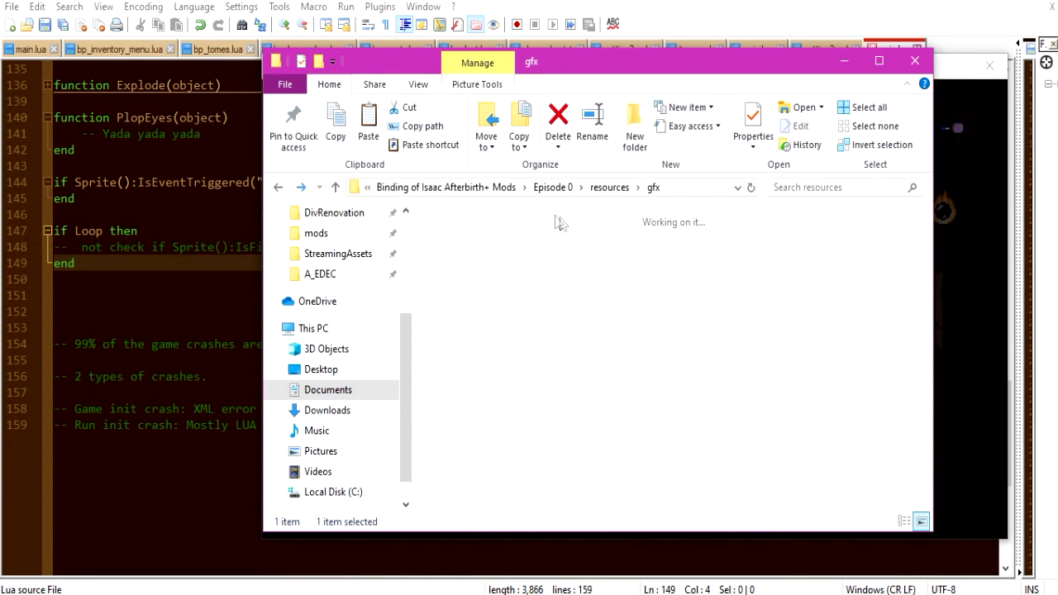
# Open blob.anm2 in the animation editor with the layout file removed, then close the editor.
pyautogui.click(585, 270)
pyautogui.doubleClick(585, 270)
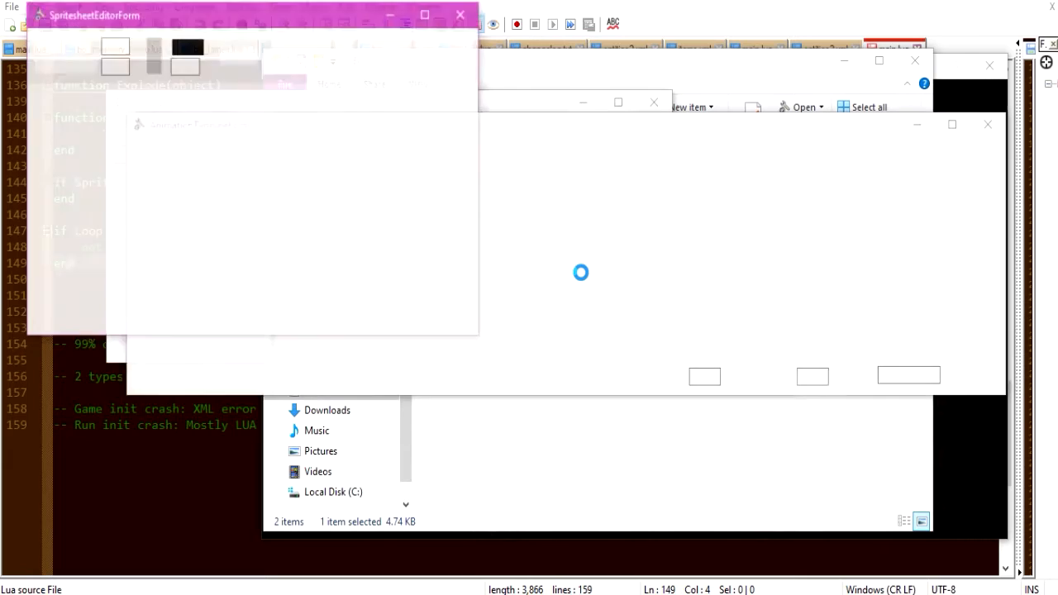
pyautogui.moveTo(550, 1); pyautogui.dragTo(538, 25)
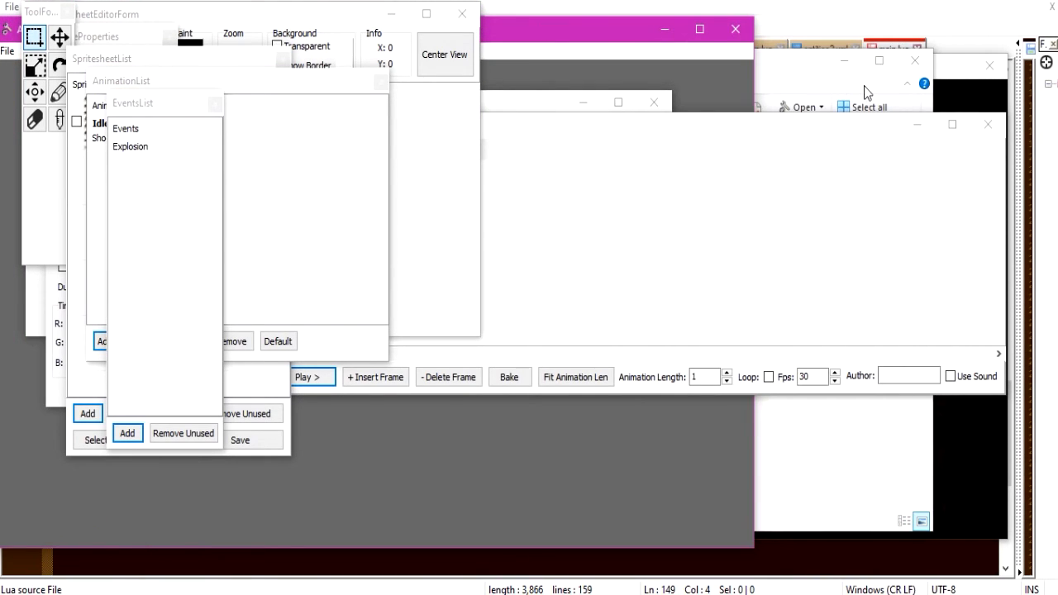
pyautogui.click(735, 29)
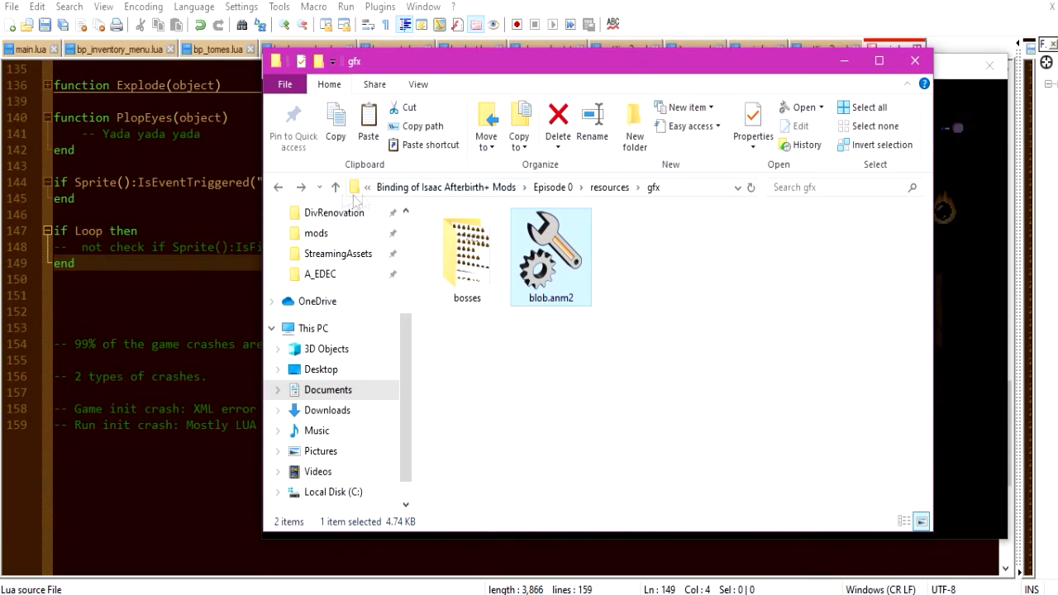
# Return to the IsaacAnimationEditor folder in tools and paste the copied Layout.dat there.
pyautogui.scroll(3, 366, 222)
pyautogui.click(304, 190)
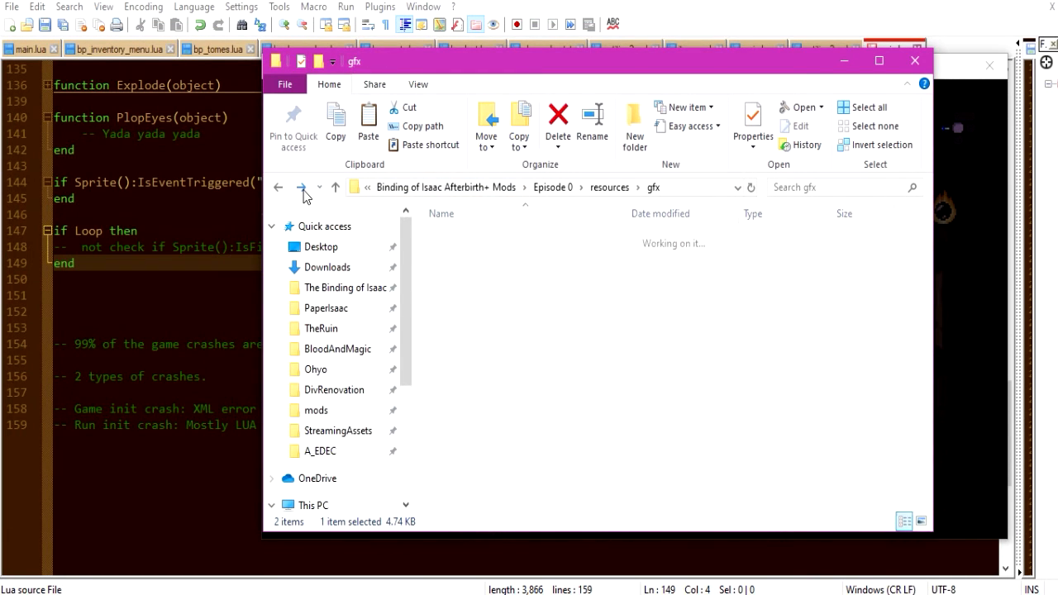
pyautogui.click(304, 190)
pyautogui.click(303, 189)
pyautogui.click(302, 188)
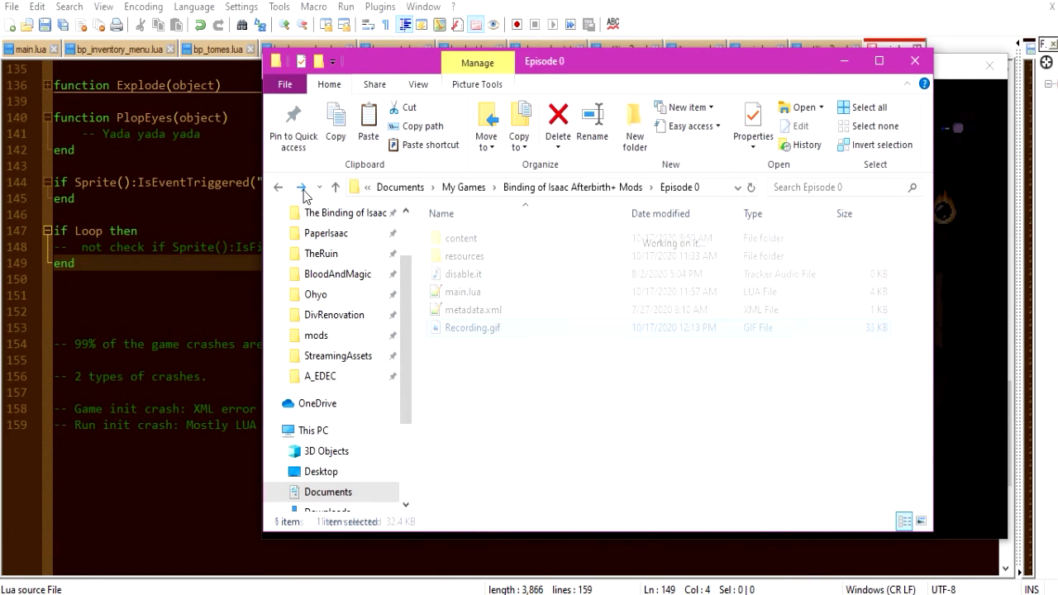
pyautogui.click(302, 189)
pyautogui.click(302, 188)
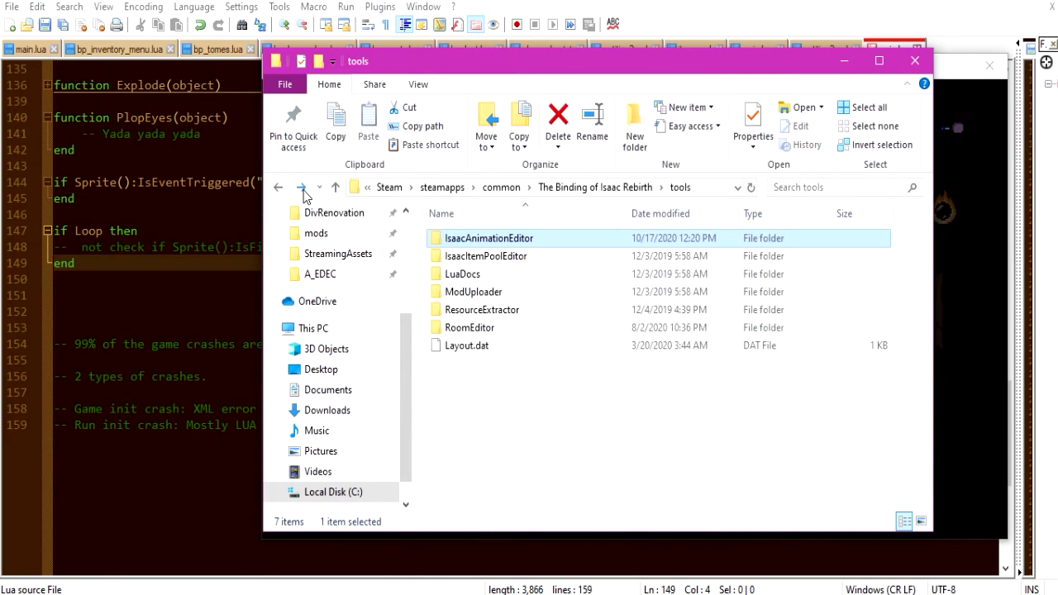
pyautogui.click(303, 188)
pyautogui.hotkey('ctrl', 'v')
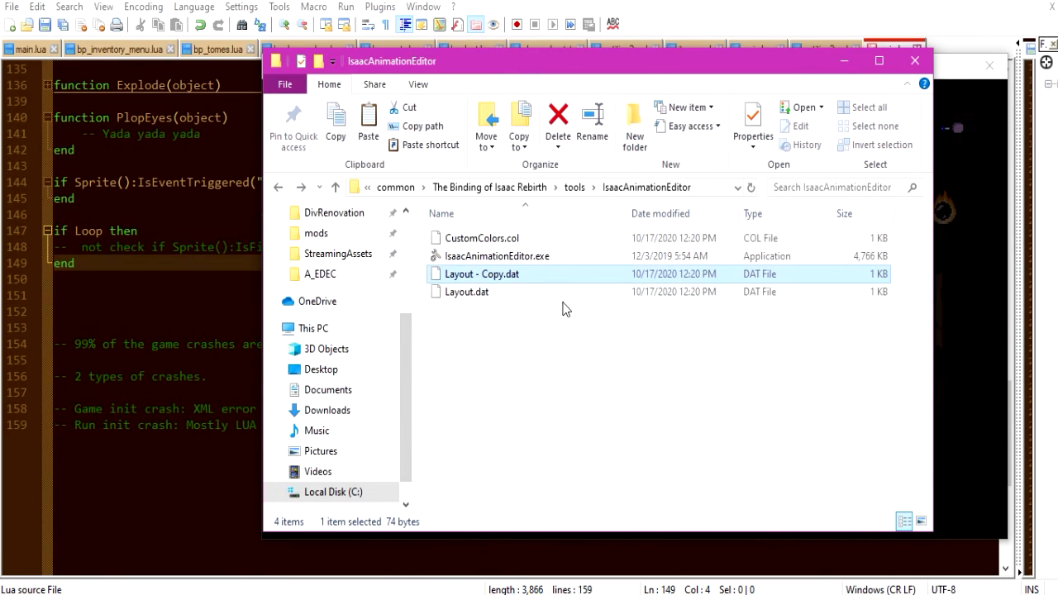
# Delete the Layout.dat file beside the pasted copy.
pyautogui.click(484, 292)
pyautogui.press('Delete')
pyautogui.press('Return')
# Rename Layout - Copy.dat as Layout.dat.
pyautogui.click(489, 281)
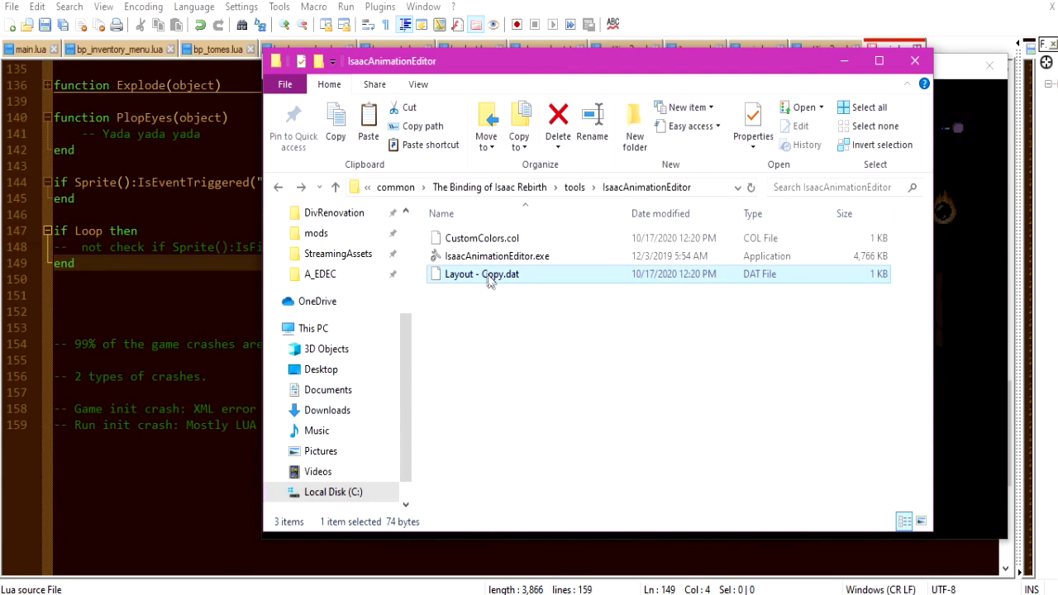
pyautogui.click(492, 280)
pyautogui.click(492, 275)
pyautogui.press('BackSpace')
pyautogui.press('BackSpace')
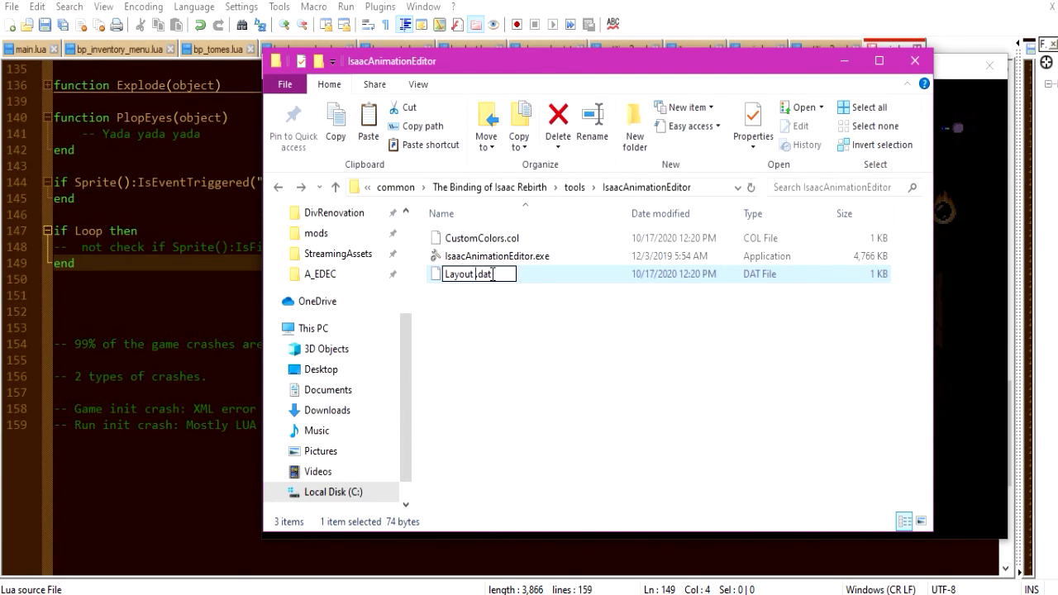
pyautogui.press('Return')
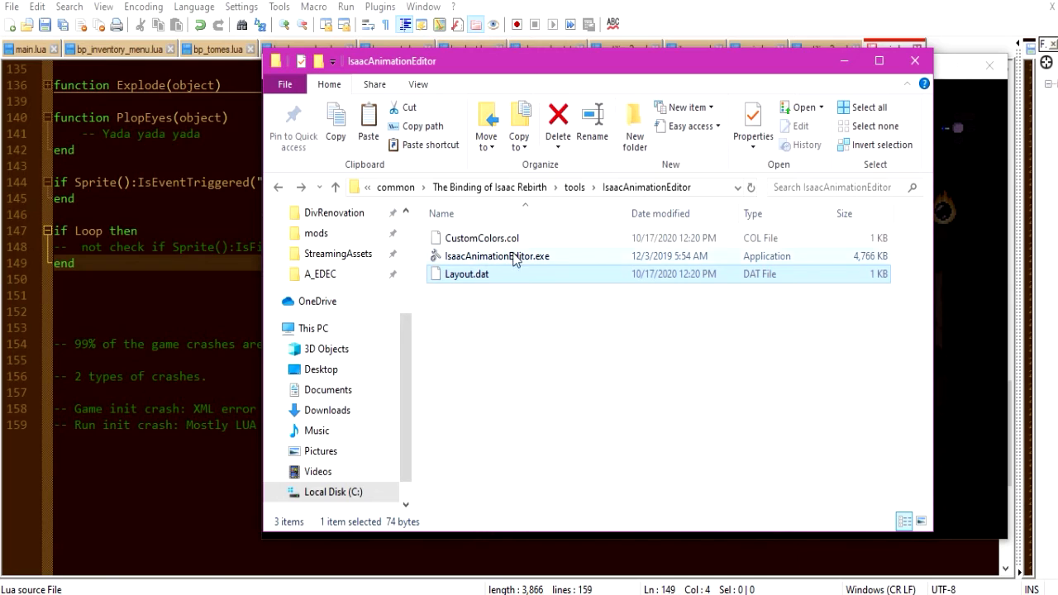
# Return to the Episode 0 gfx folder and open blob.anm2 to check the editor layout, closing the editor again.
pyautogui.click(278, 187)
pyautogui.click(278, 188)
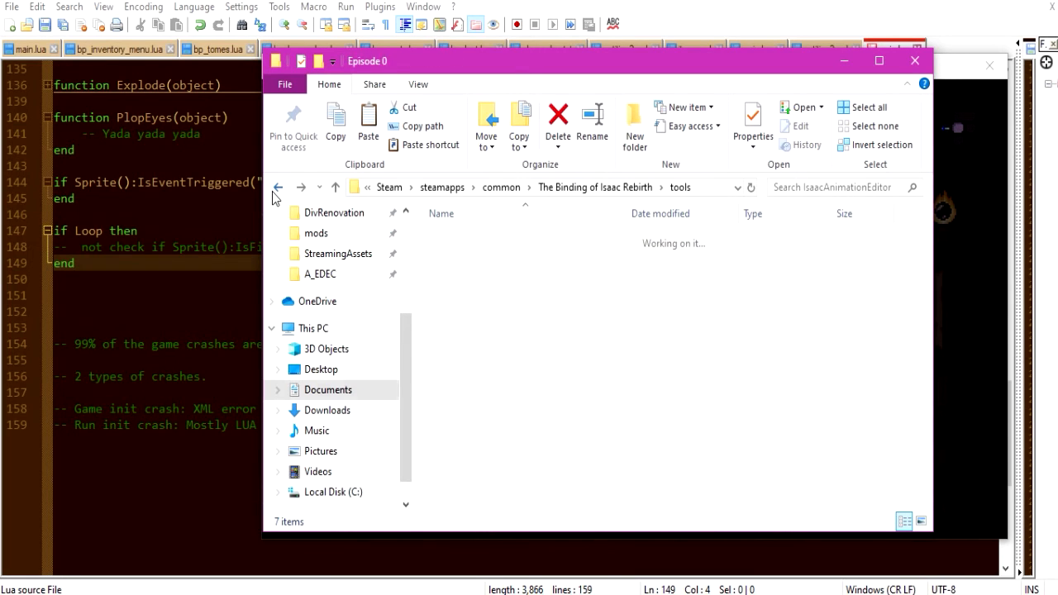
pyautogui.click(278, 188)
pyautogui.click(278, 190)
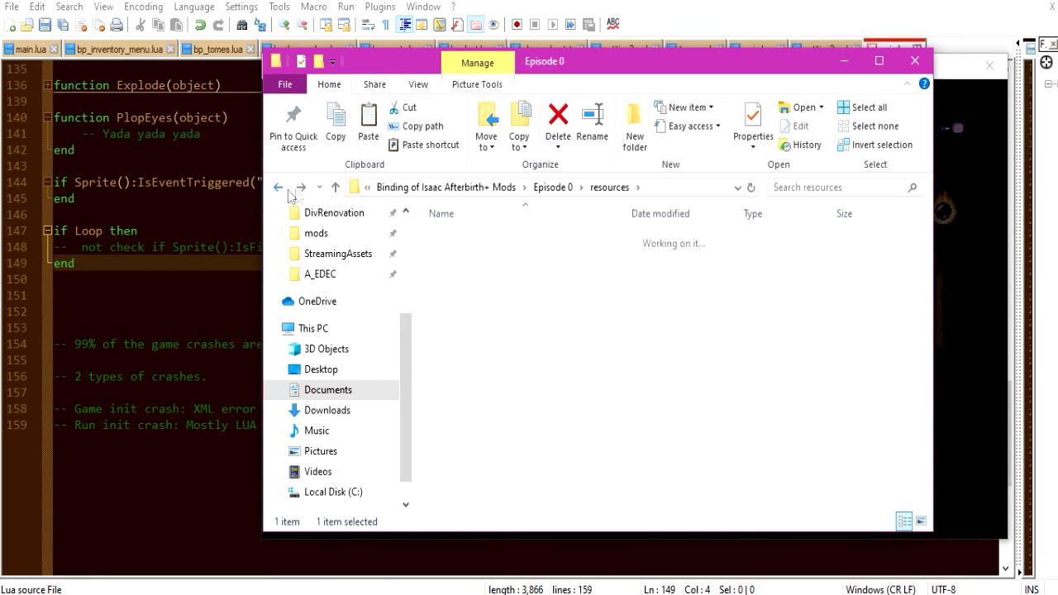
pyautogui.click(281, 191)
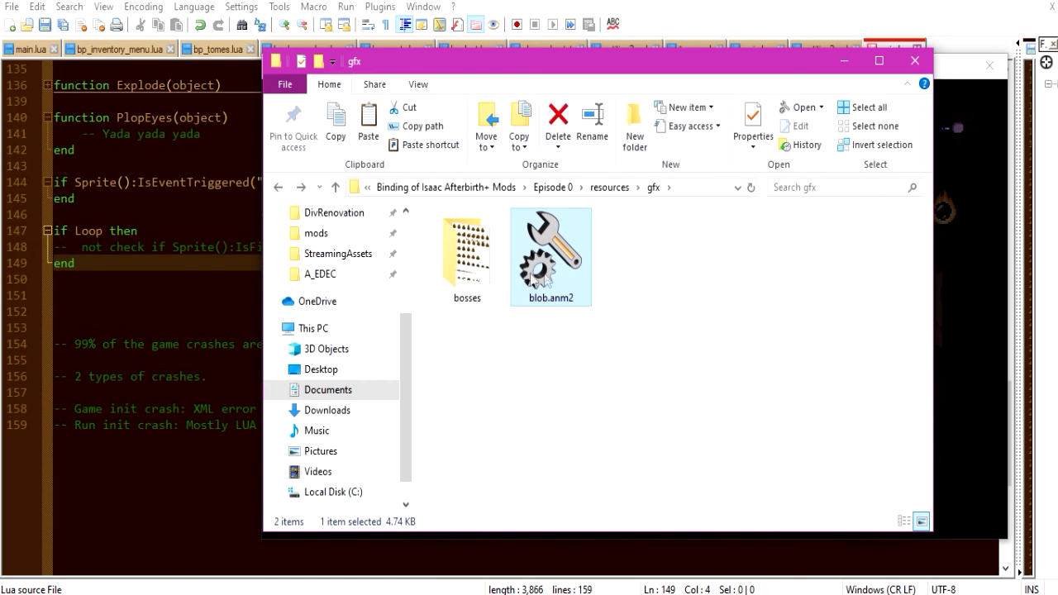
pyautogui.doubleClick(562, 281)
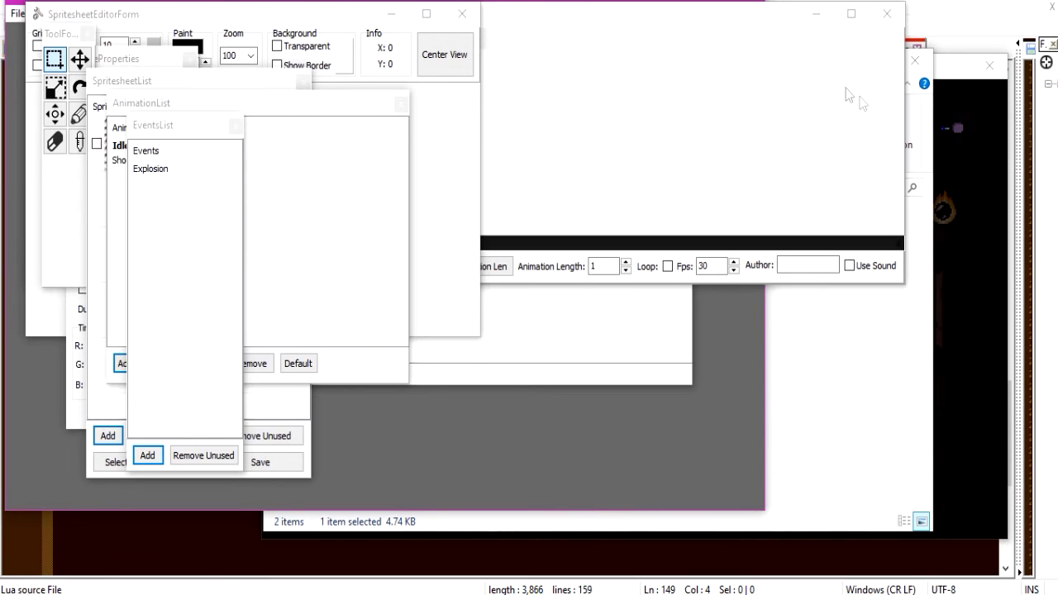
pyautogui.click(751, 2)
# Copy Layout.dat from the game's tools folder into IsaacAnimationEditor, replacing the existing file.
pyautogui.scroll(3, 337, 234)
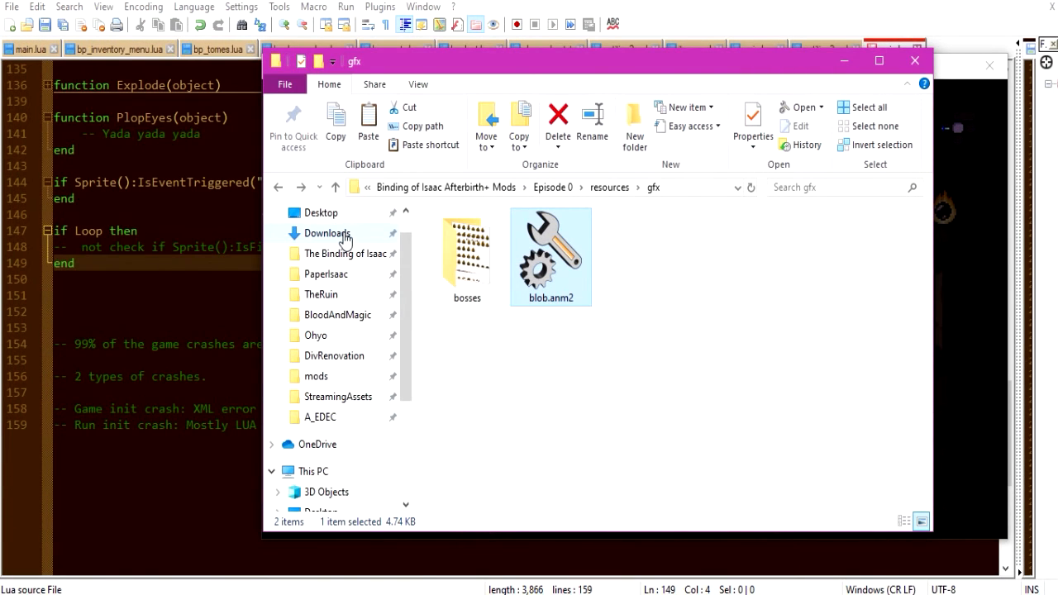
pyautogui.click(342, 253)
pyautogui.doubleClick(456, 294)
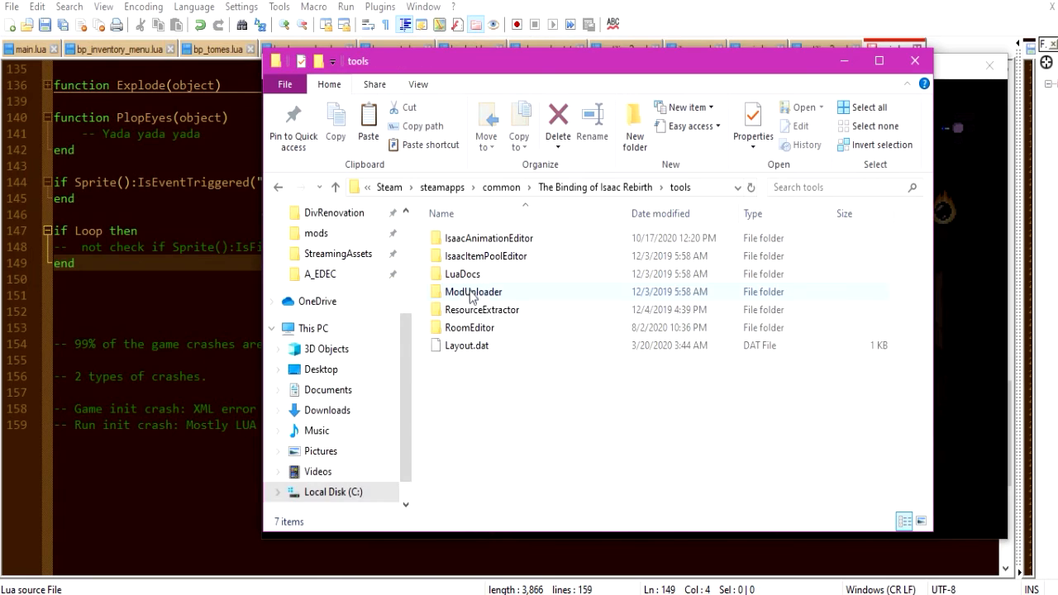
pyautogui.click(473, 347)
pyautogui.hotkey('ctrl', 'c')
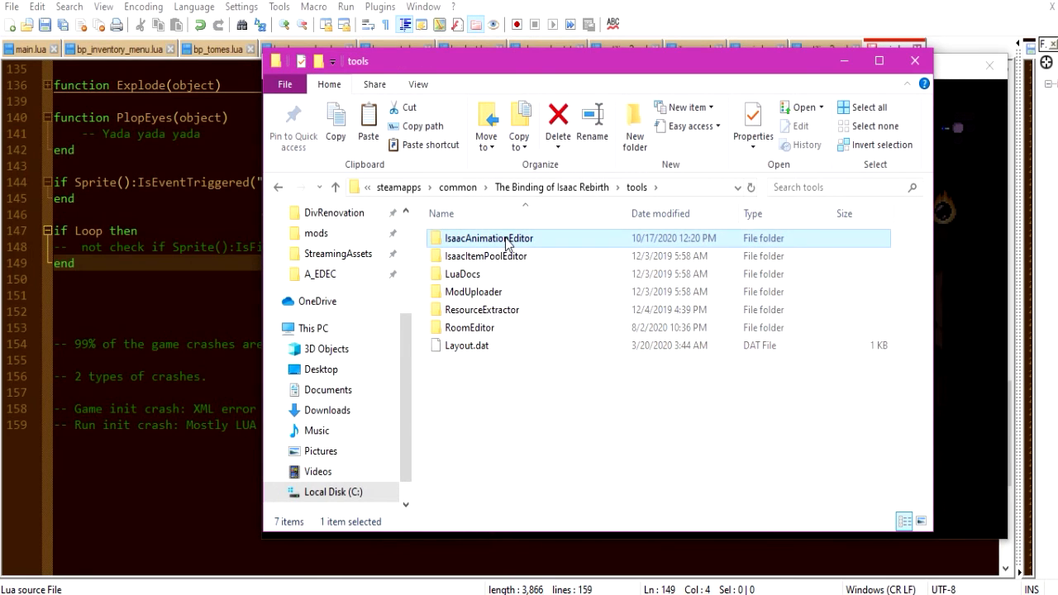
pyautogui.doubleClick(487, 240)
pyautogui.hotkey('ctrl', 'v')
pyautogui.click(579, 161)
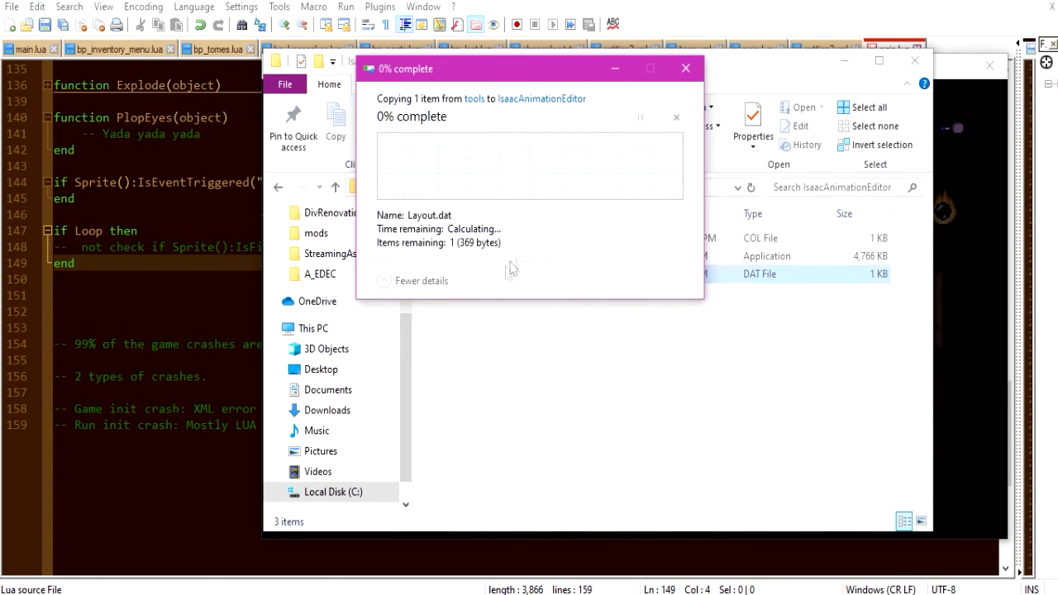
# Reopen blob.anm2 from the gfx folder in the animation editor and enlarge the Timeline pane.
pyautogui.doubleClick(281, 189)
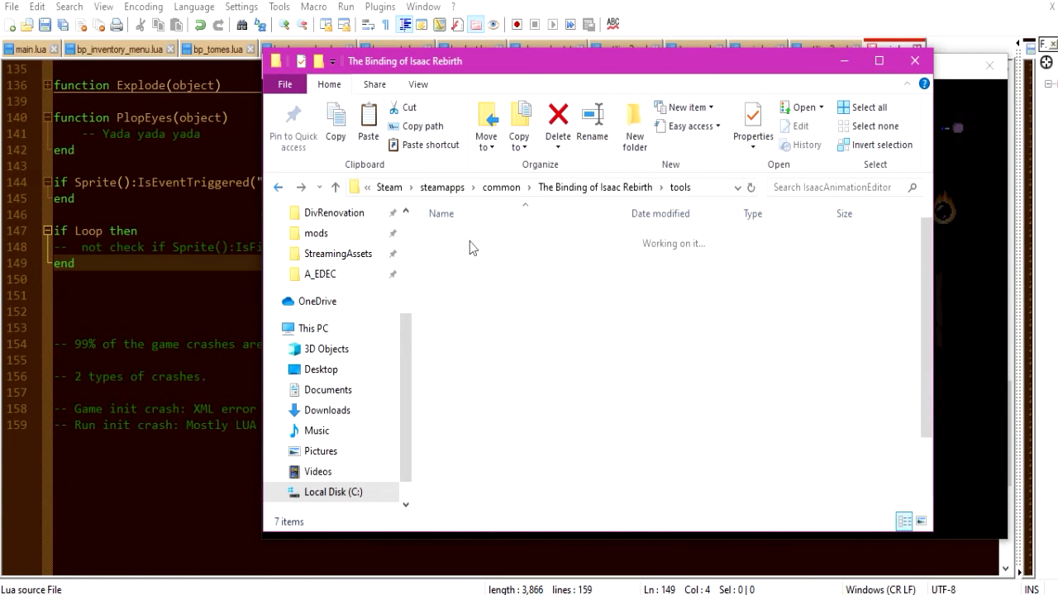
pyautogui.click(281, 188)
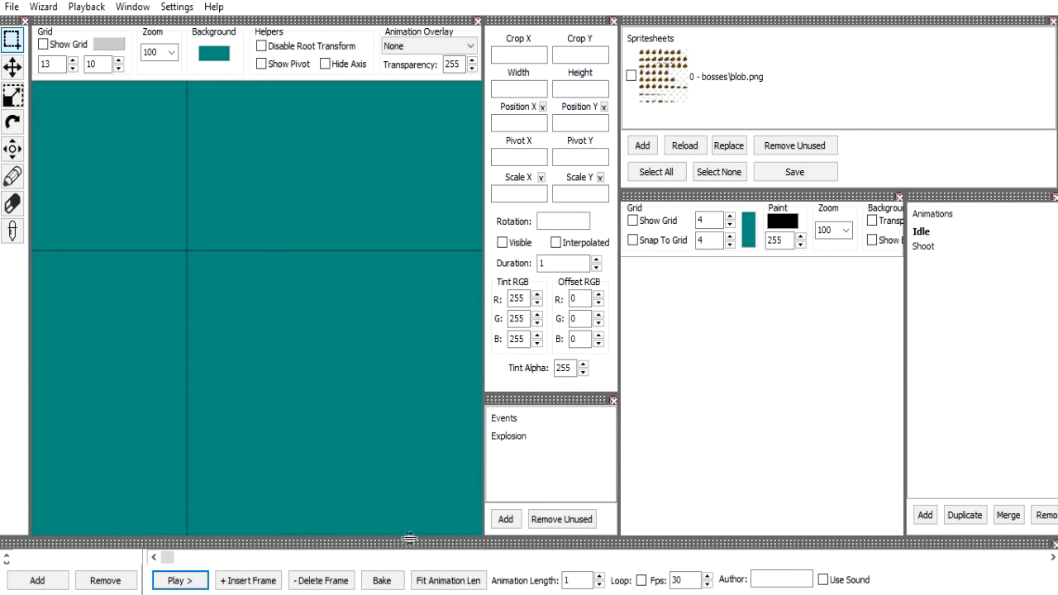
pyautogui.moveTo(424, 486); pyautogui.dragTo(422, 444)
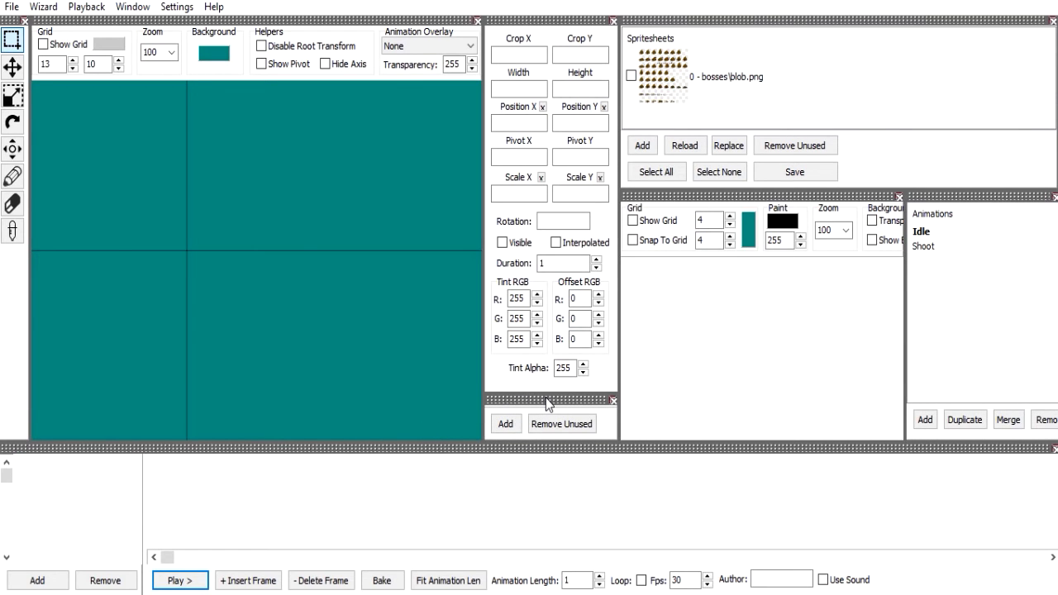
# Enable Allow Undock and move the Events list over to the Spritesheets list area.
pyautogui.click(133, 6)
pyautogui.click(173, 185)
pyautogui.moveTo(515, 402); pyautogui.dragTo(1020, 111)
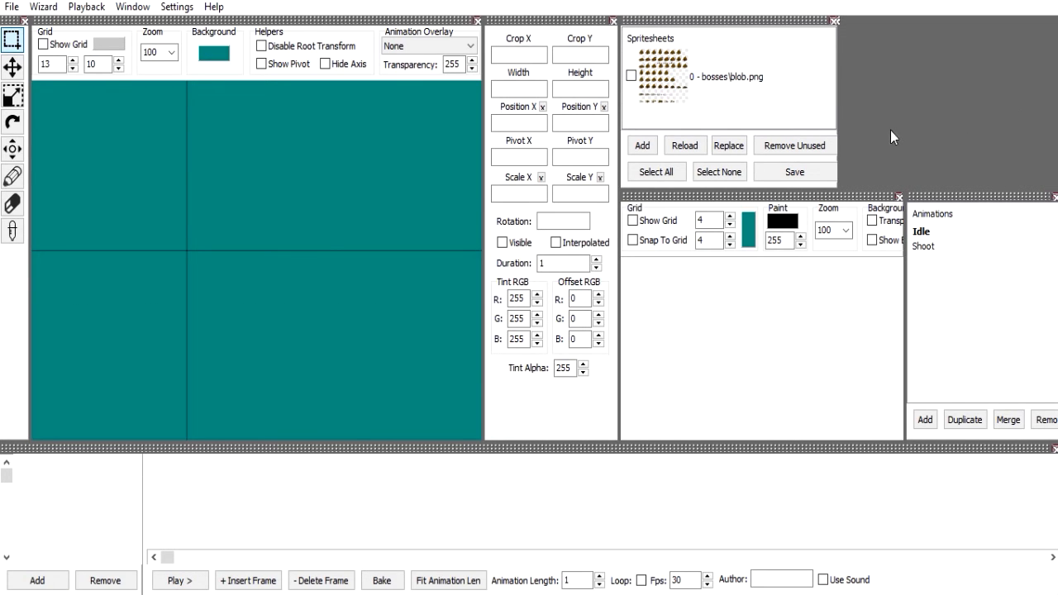
# Disable Allow Undock and resize the Events list, Frame Properties and Animation Preview panes.
pyautogui.click(133, 7)
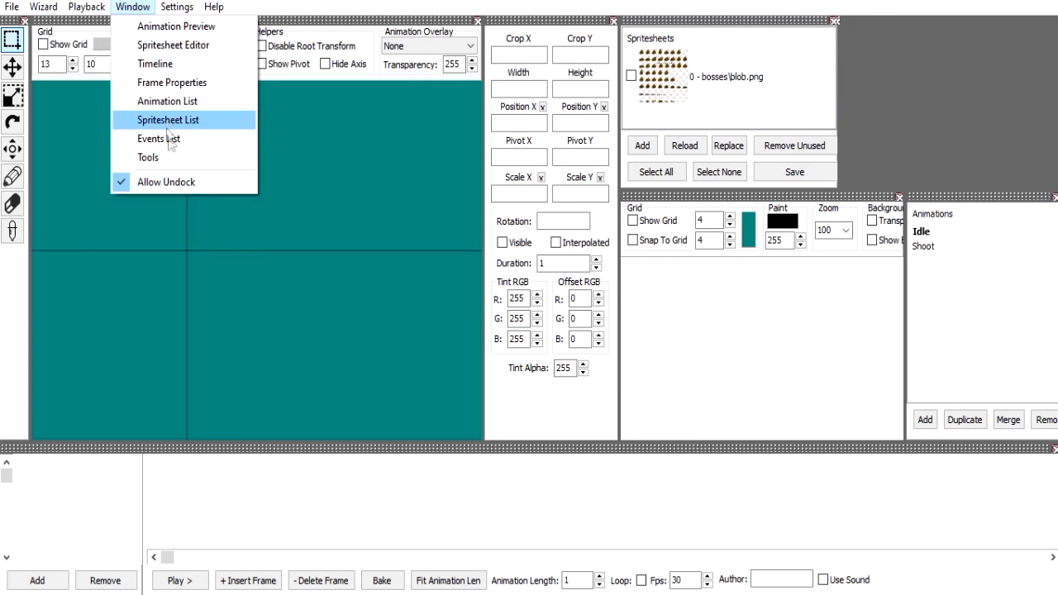
pyautogui.click(165, 181)
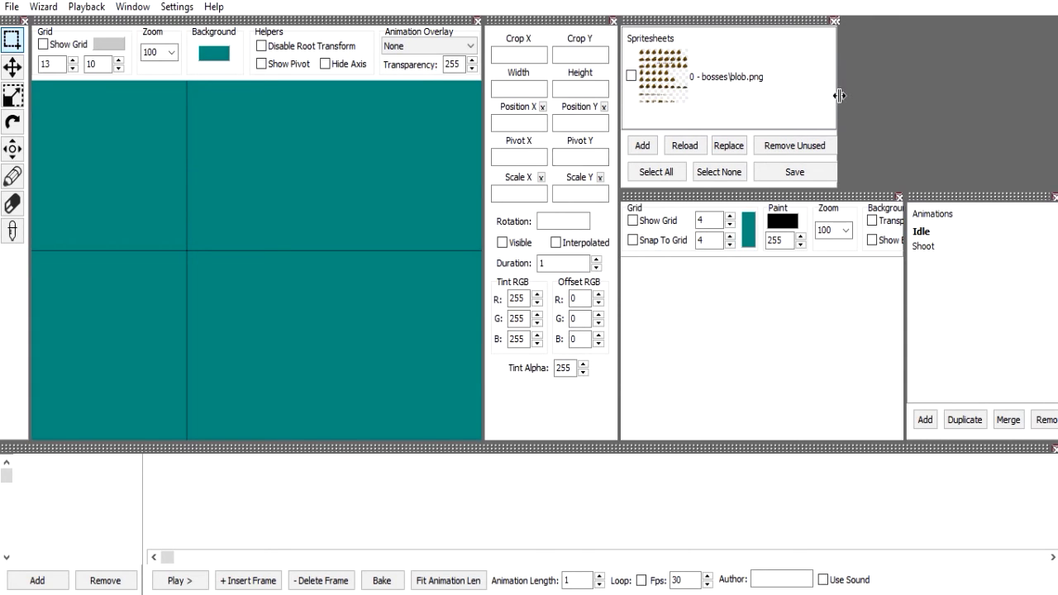
pyautogui.moveTo(839, 96); pyautogui.dragTo(869, 103)
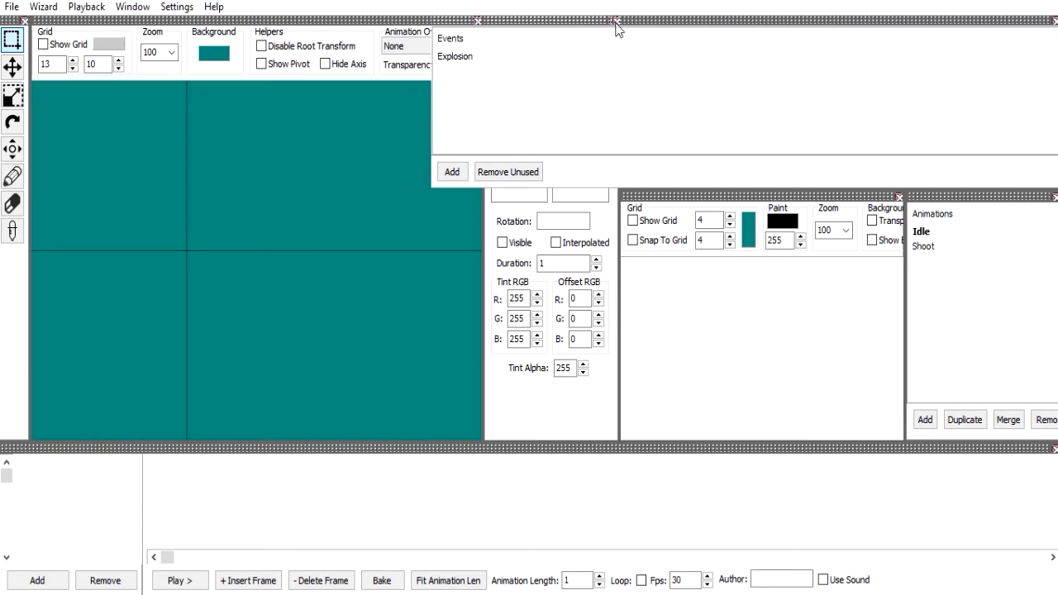
pyautogui.moveTo(620, 22)
pyautogui.mouseDown()
pyautogui.moveTo(727, 33)
pyautogui.moveTo(671, 58)
pyautogui.mouseUp()
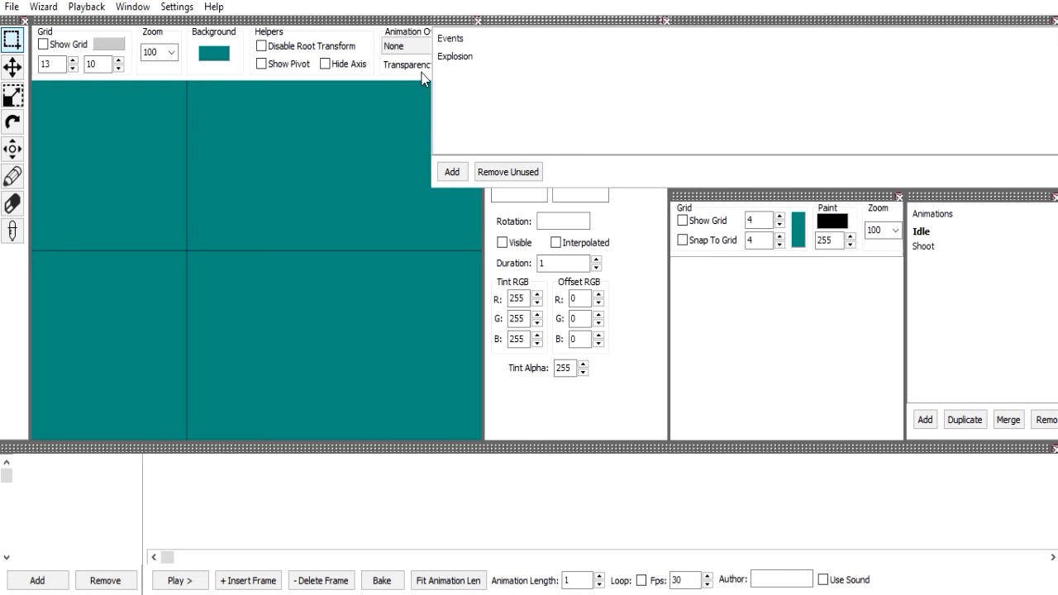
pyautogui.click(478, 21)
pyautogui.moveTo(484, 17); pyautogui.dragTo(552, 19)
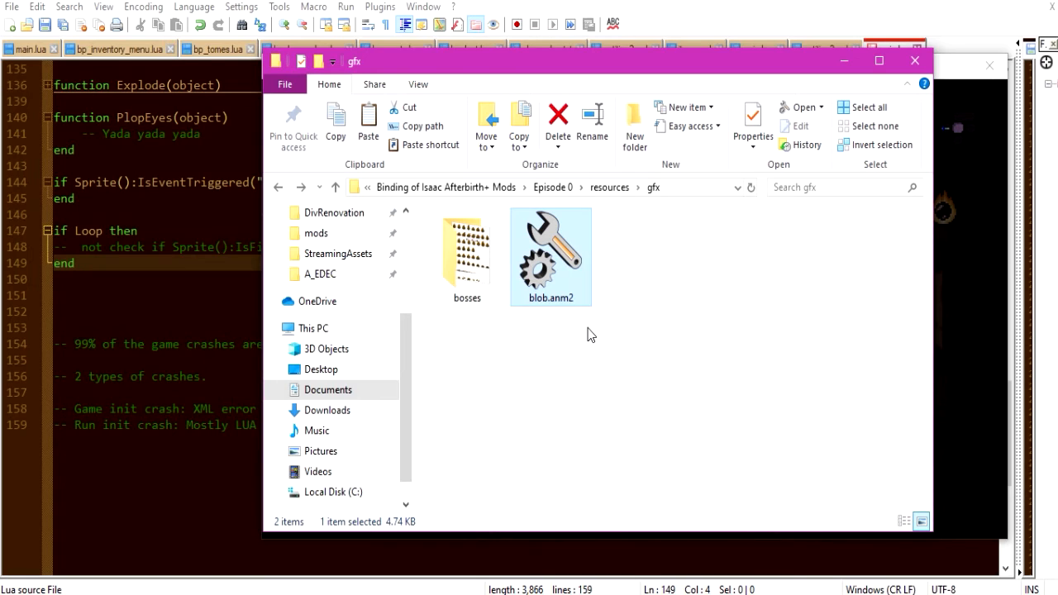
# Reopen blob.anm2 to check whether the altered pane layout was saved, and close the editor.
pyautogui.doubleClick(583, 279)
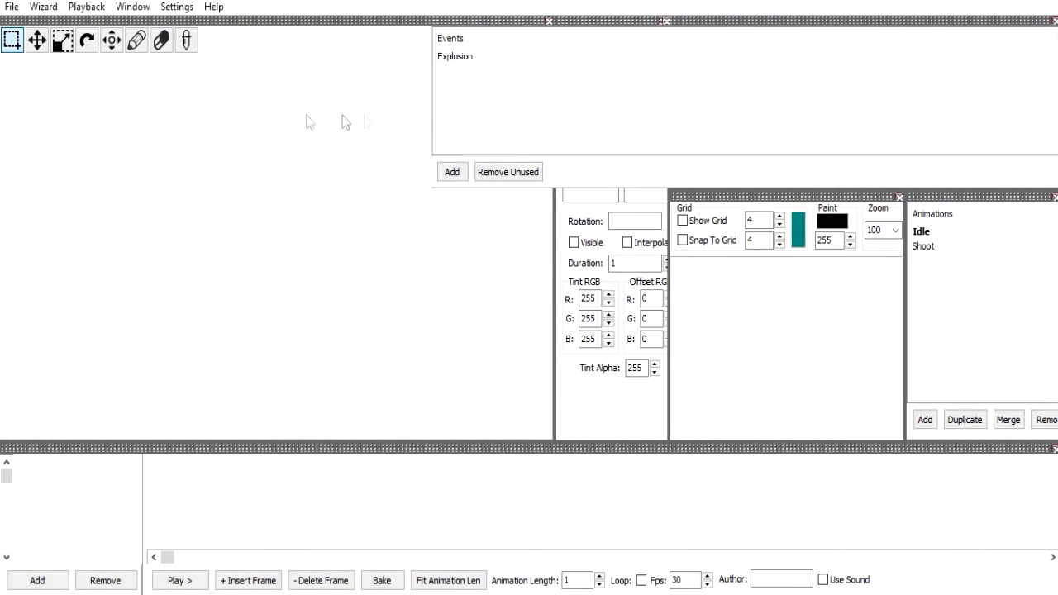
pyautogui.click(1044, 0)
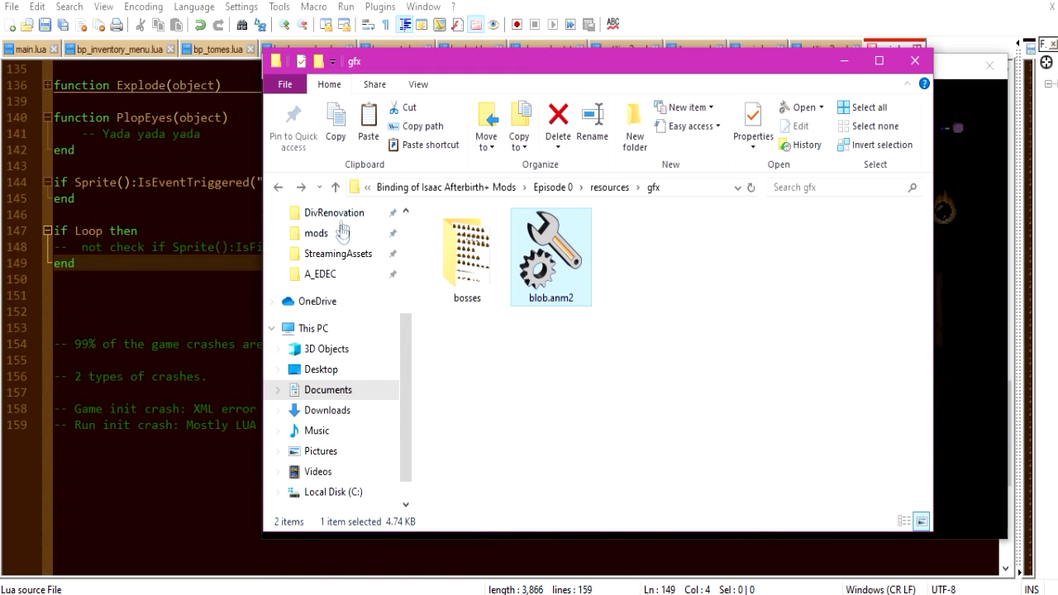
# Overwrite the altered Layout.dat in tools\IsaacAnimationEditor with the Layout.dat copied from the tools folder.
pyautogui.scroll(2, 338, 252)
pyautogui.click(343, 213)
pyautogui.click(515, 285)
pyautogui.doubleClick(514, 286)
pyautogui.doubleClick(488, 241)
pyautogui.hotkey('ctrl', 'v')
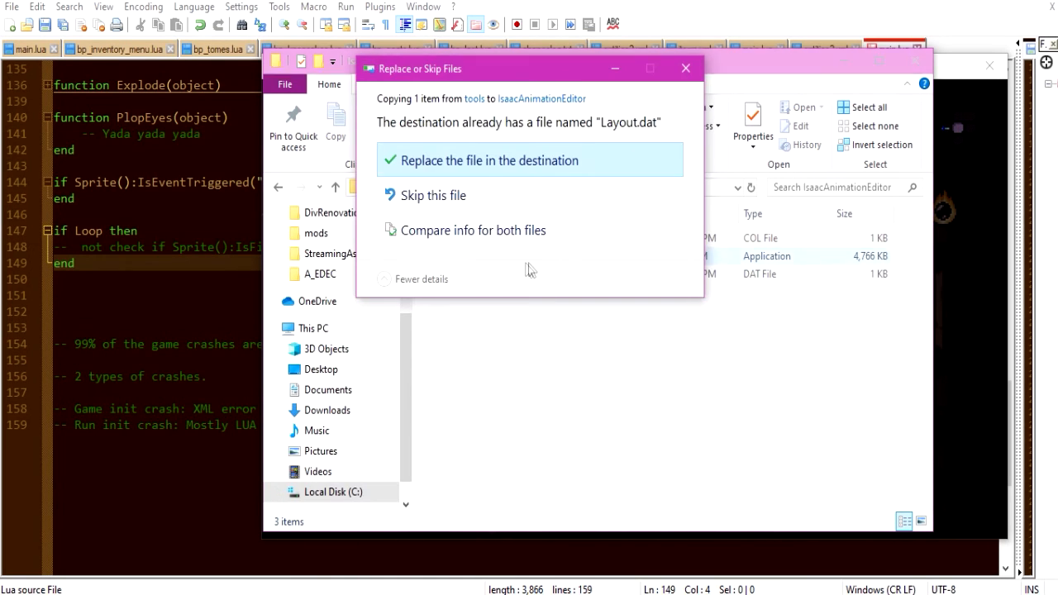
pyautogui.click(527, 177)
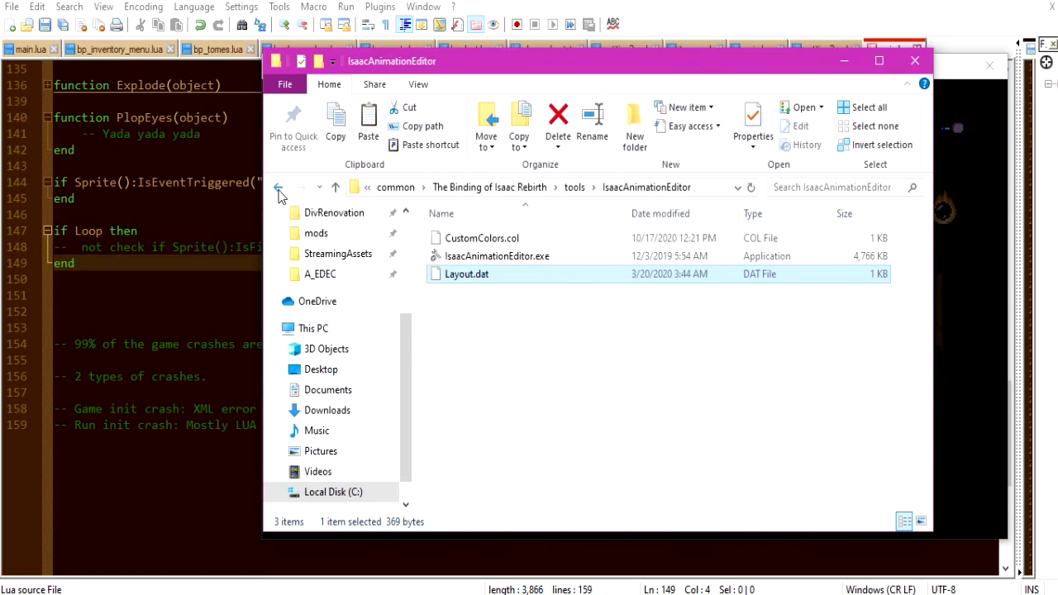
# Go back to the gfx folder and open blob.anm2 with the restored layout.
pyautogui.click(278, 188)
pyautogui.click(279, 188)
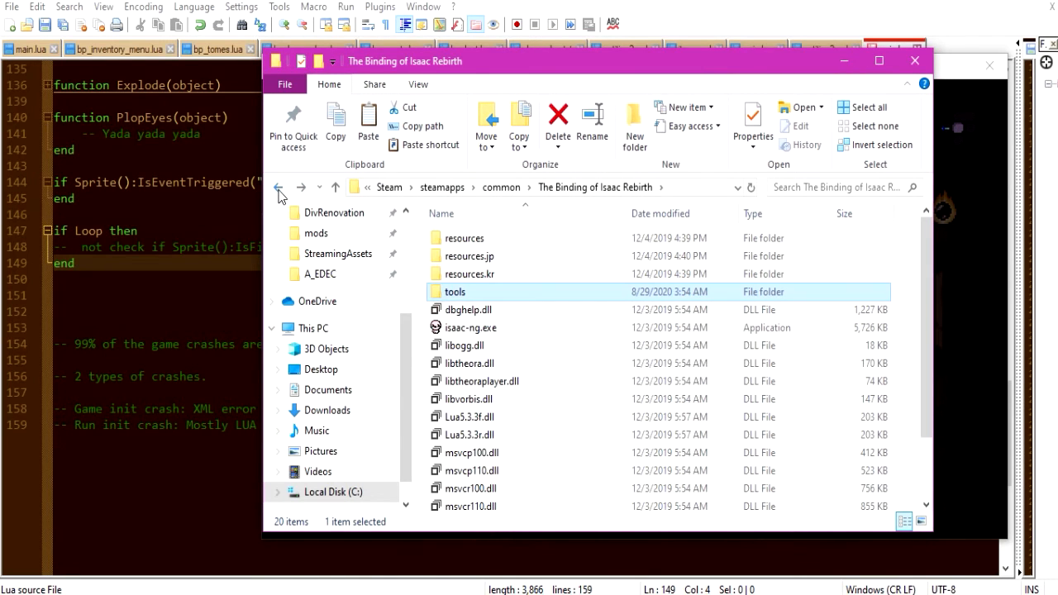
pyautogui.click(279, 189)
pyautogui.doubleClick(565, 268)
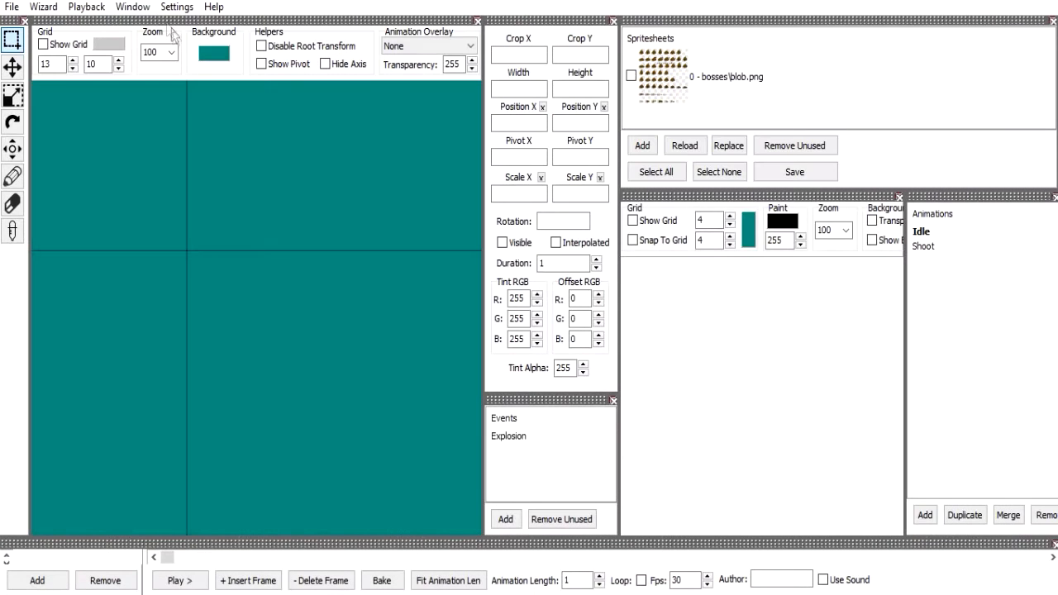
# Turn off the Always Loop playback option and make the Timeline pane taller.
pyautogui.click(139, 8)
pyautogui.moveTo(87, 8)
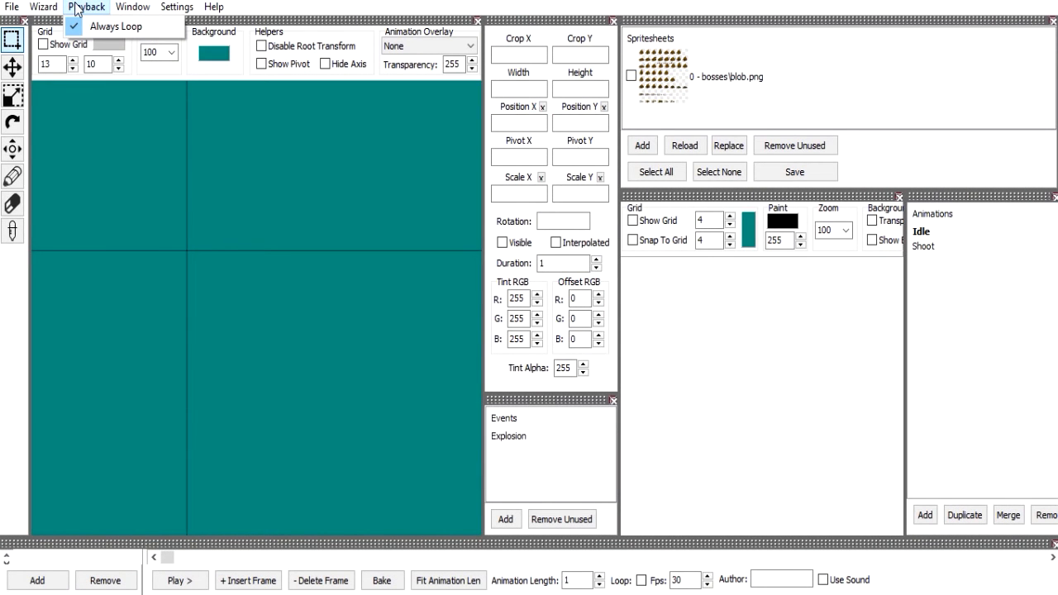
pyautogui.click(122, 28)
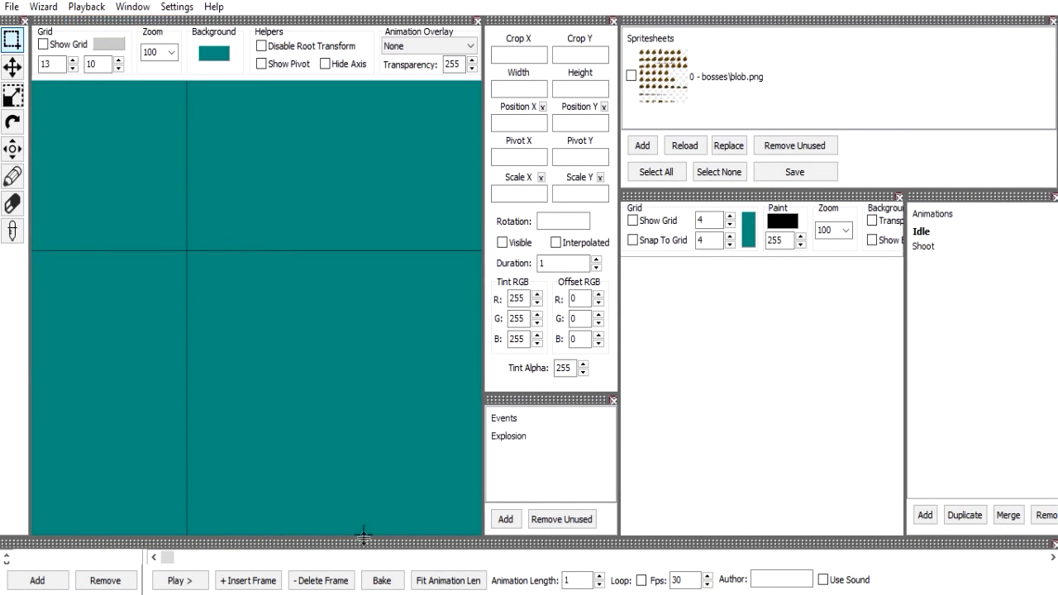
pyautogui.moveTo(350, 538); pyautogui.dragTo(372, 470)
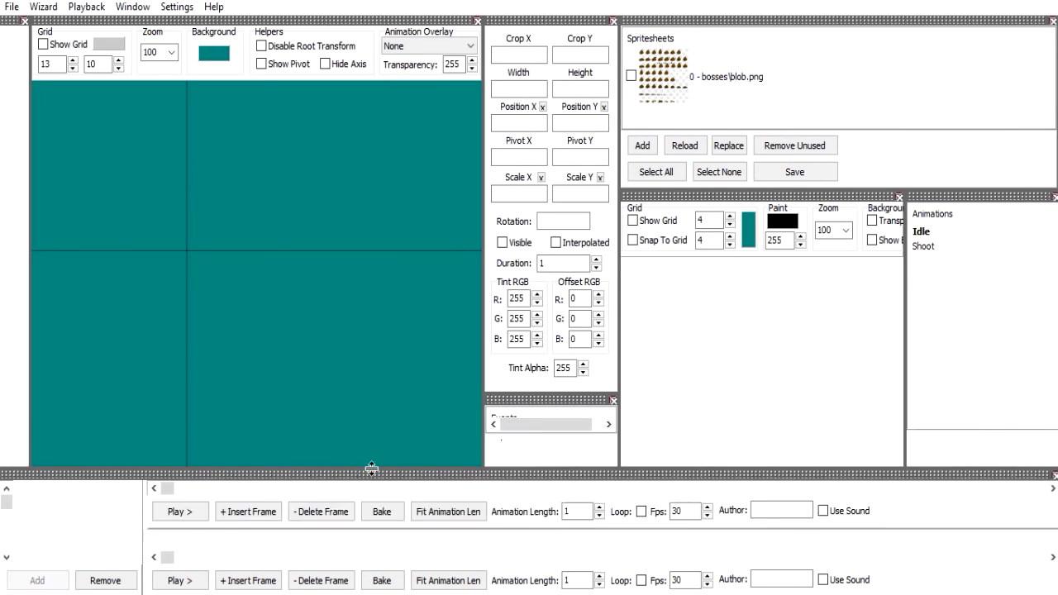
# Load the Idle animation, disable its Loop option and play it to test non-looping playback.
pyautogui.click(985, 232)
pyautogui.click(189, 581)
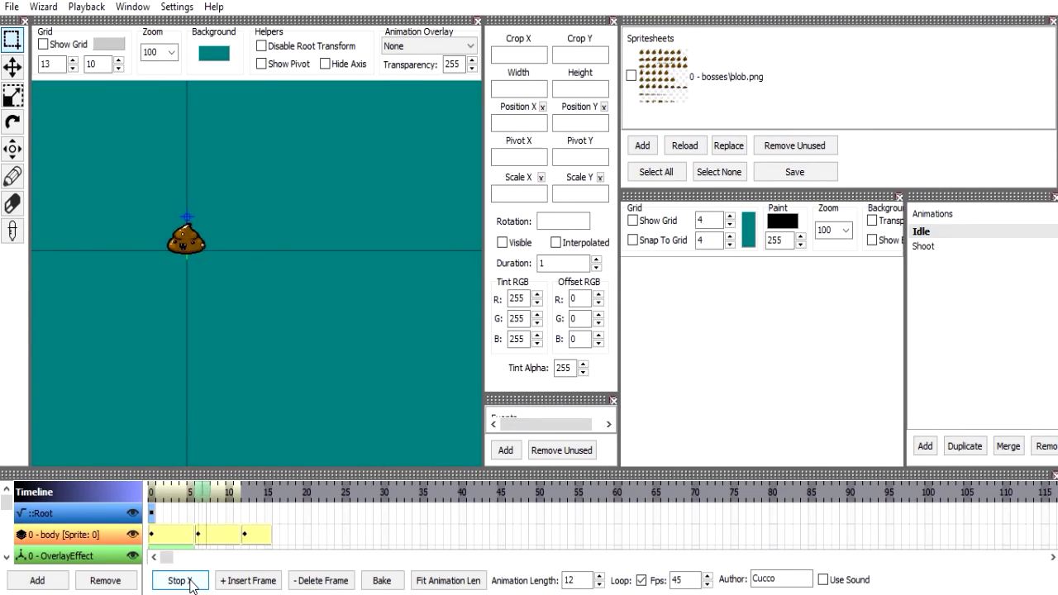
pyautogui.click(643, 581)
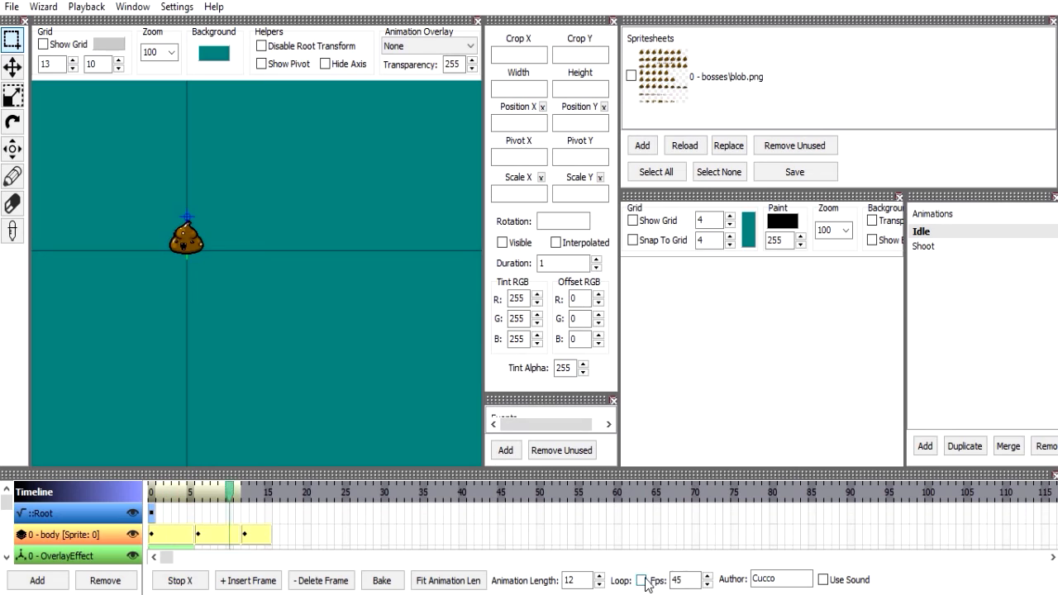
pyautogui.click(198, 584)
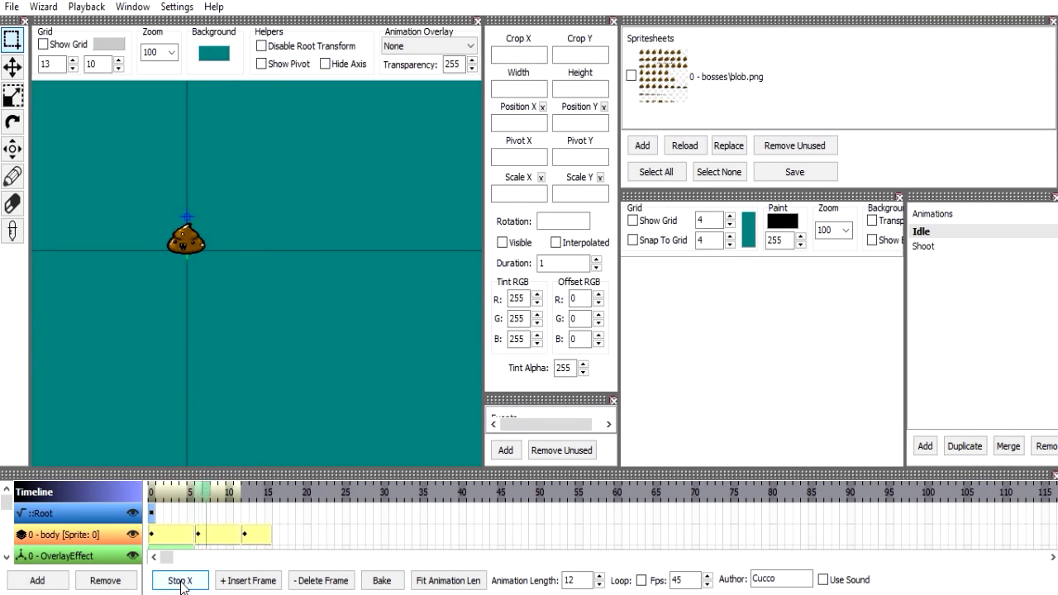
pyautogui.click(181, 584)
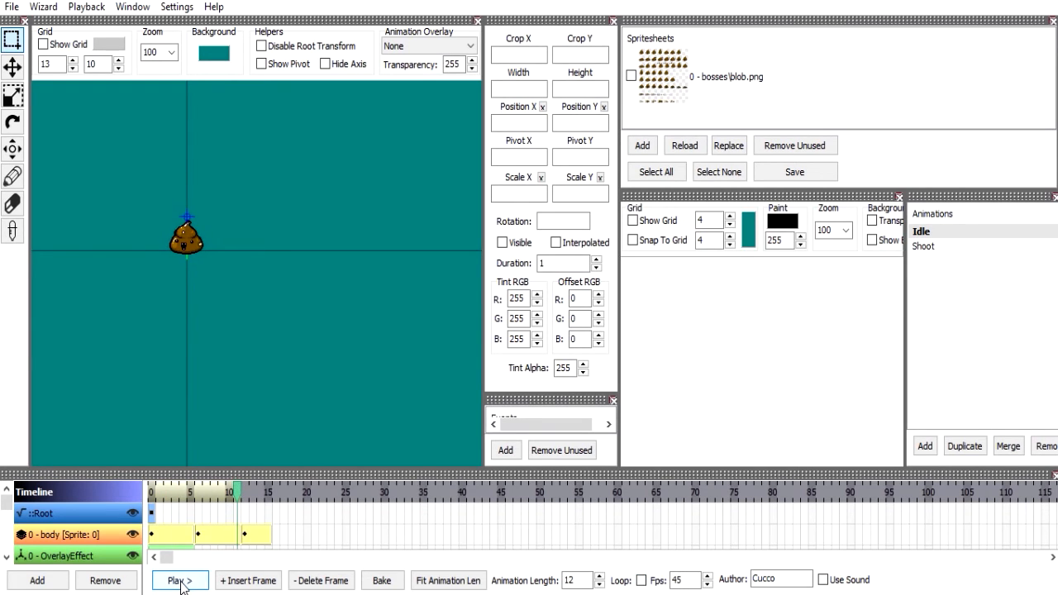
# Turn on Always Loop and preview the Idle animation, stopping playback at the end.
pyautogui.click(87, 7)
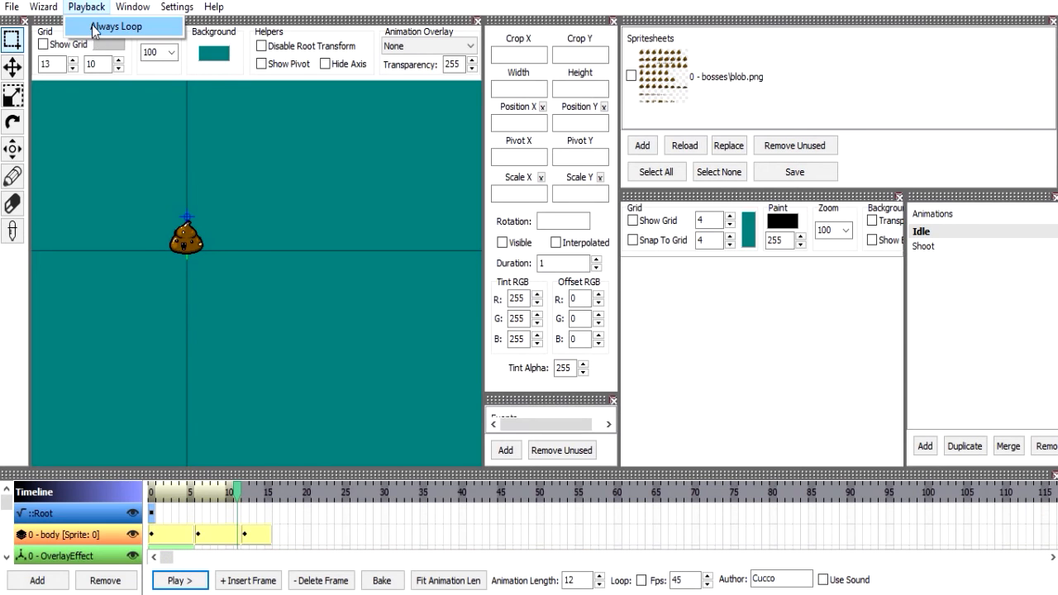
pyautogui.click(107, 26)
pyautogui.click(180, 581)
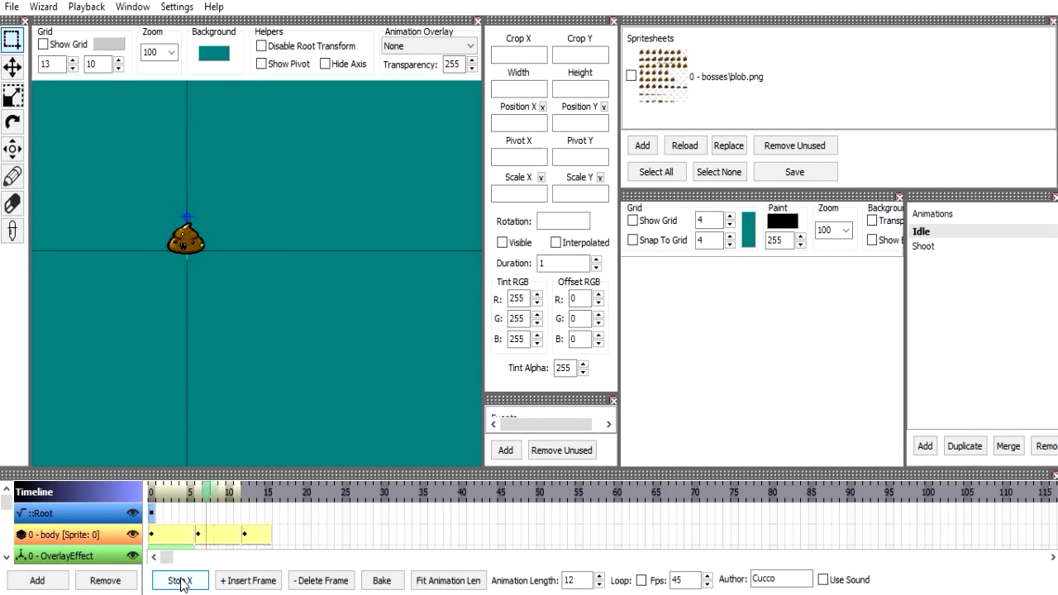
pyautogui.click(180, 582)
# Open the Generate Animation From Grid wizard to view its settings and close it without generating.
pyautogui.click(43, 8)
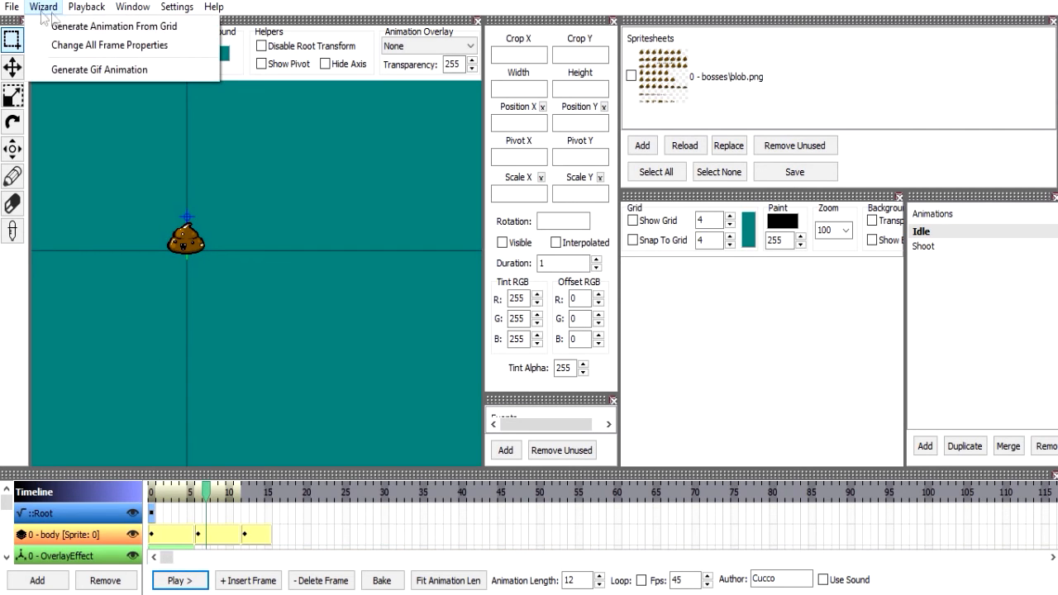
pyautogui.click(69, 30)
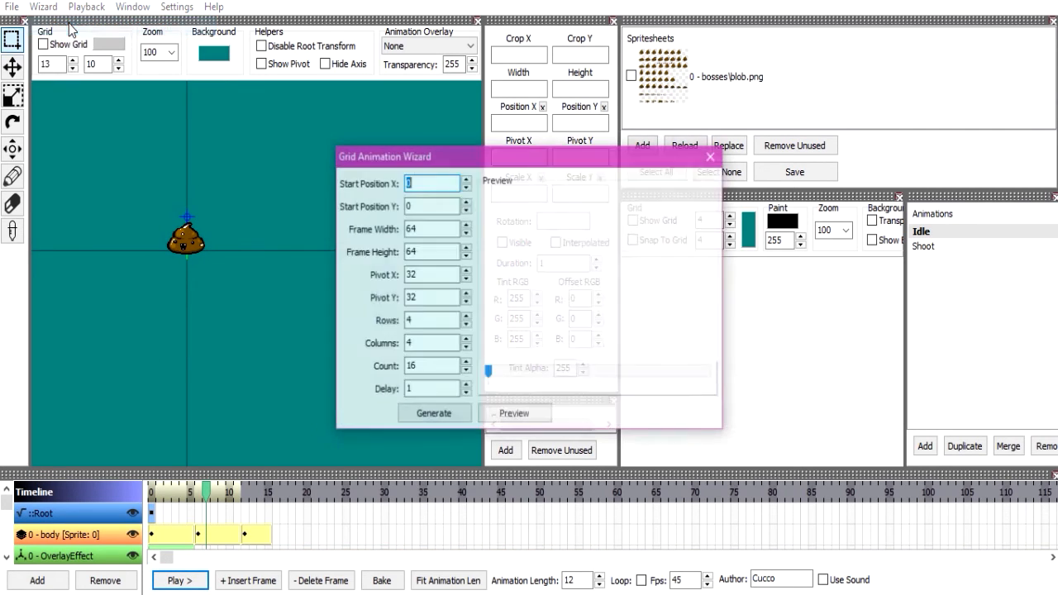
pyautogui.click(714, 157)
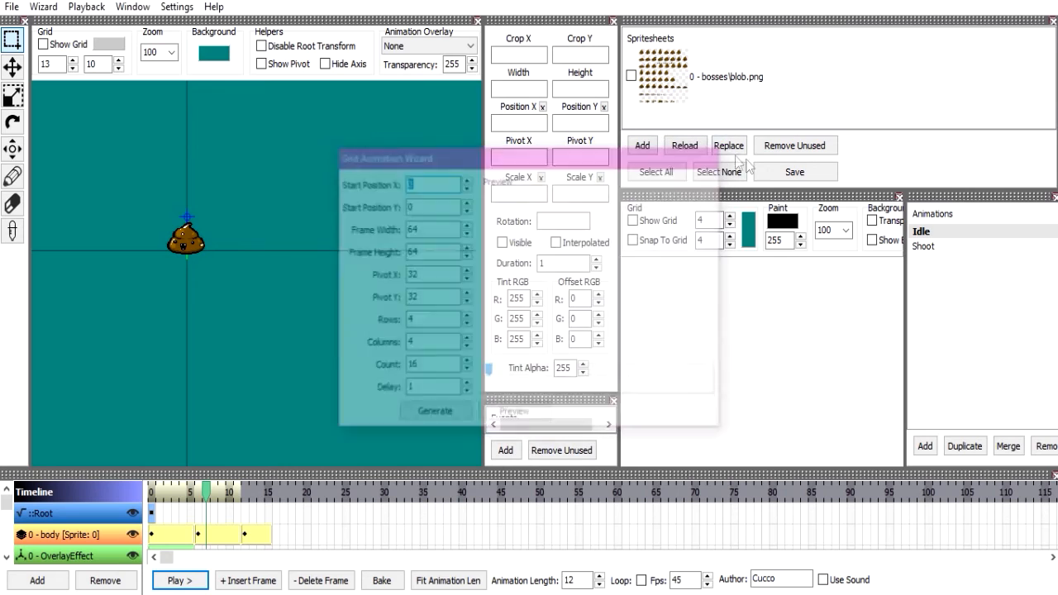
# Add a new animation named 1 to the animations list.
pyautogui.click(972, 247)
pyautogui.click(928, 447)
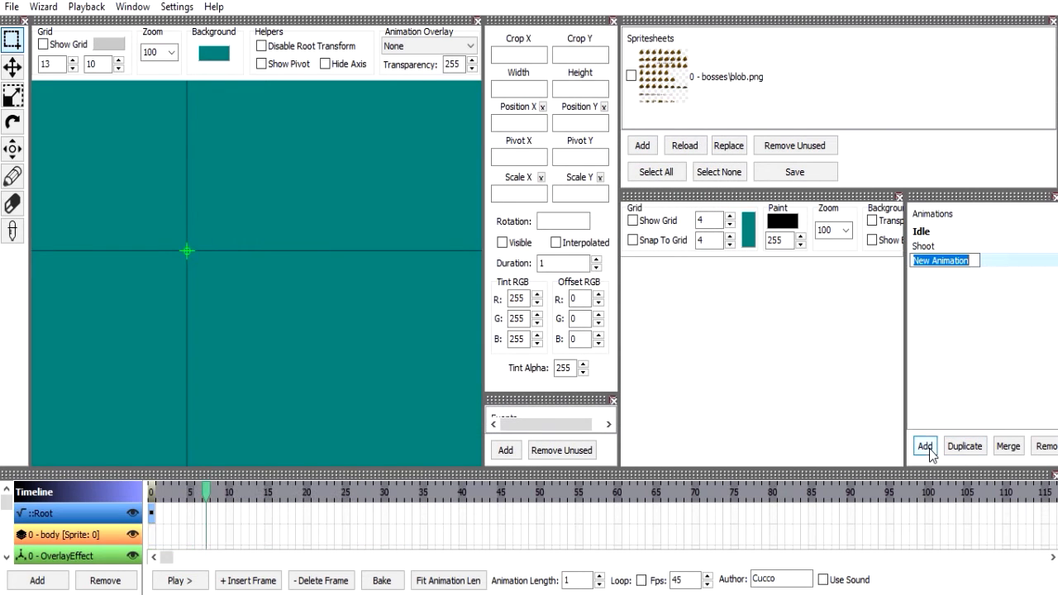
pyautogui.write('1')
pyautogui.press('Return')
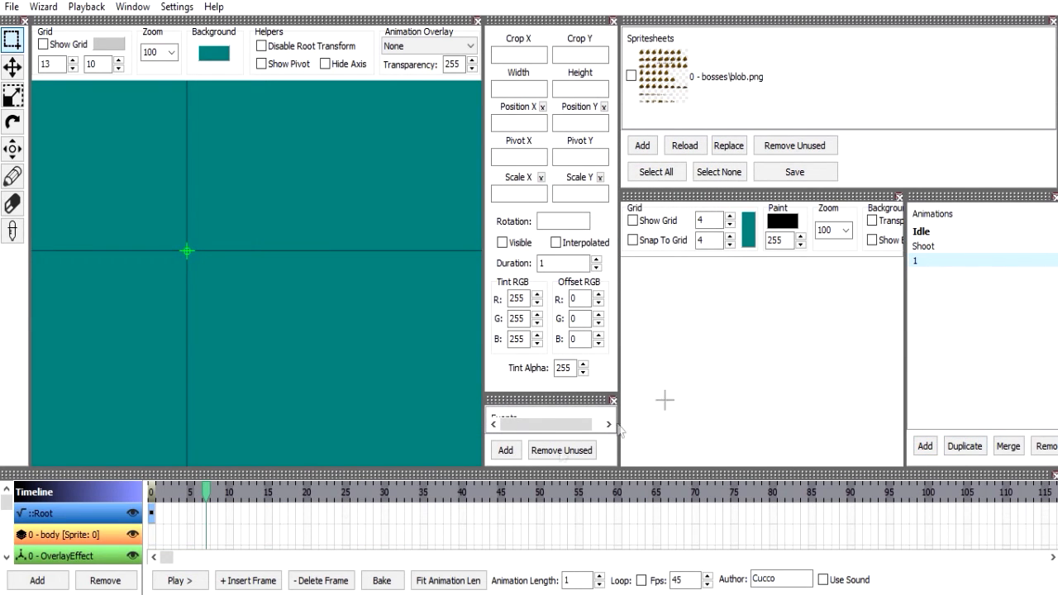
# Make the Timeline pane taller and select the body layer of animation 1.
pyautogui.click(362, 475)
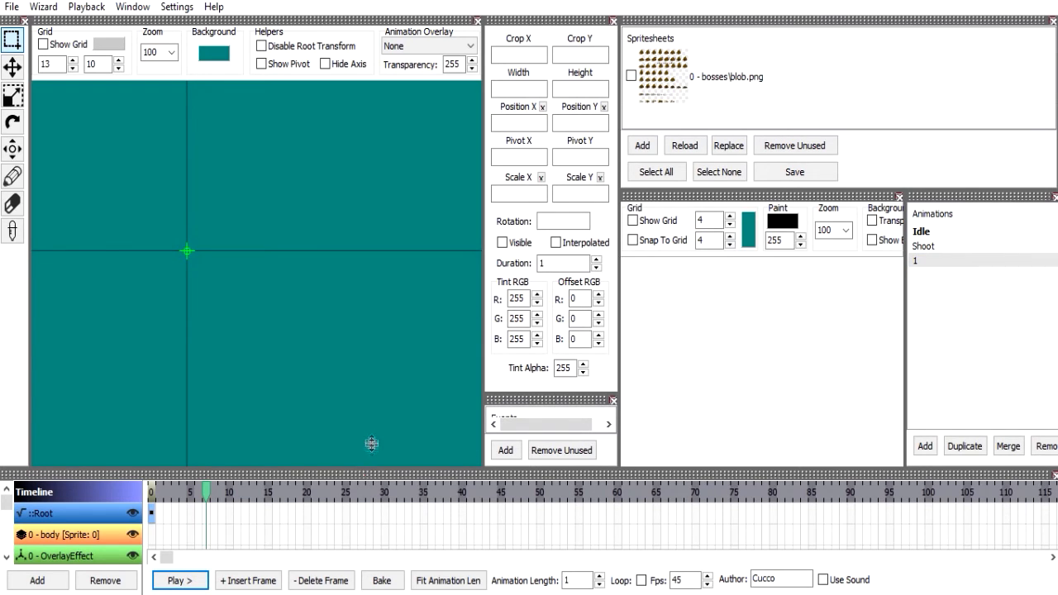
pyautogui.moveTo(371, 444); pyautogui.dragTo(369, 438)
pyautogui.click(161, 502)
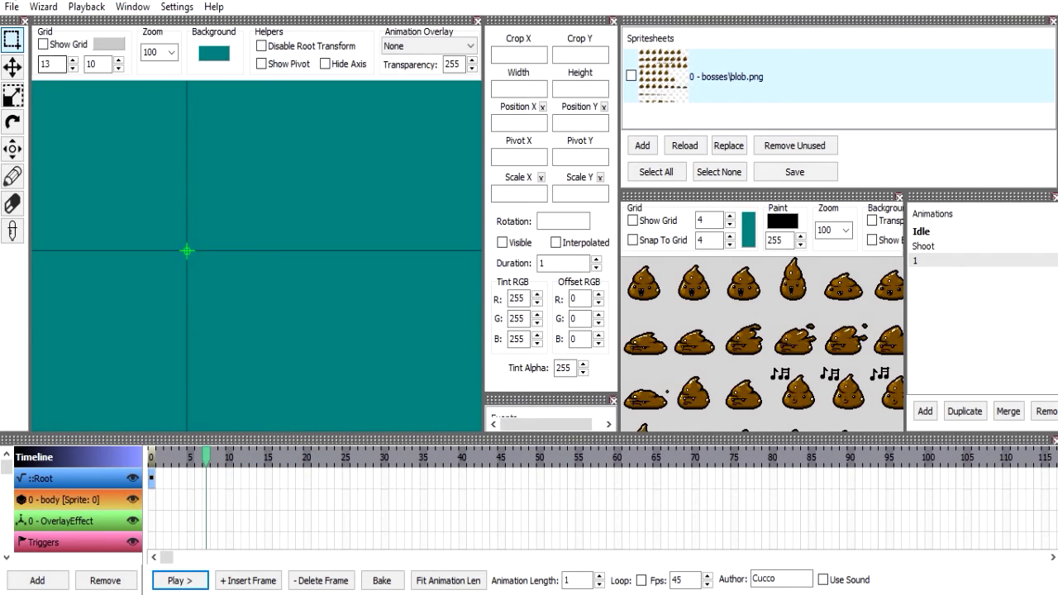
# Open the Generate Animation From Grid wizard, set Pivot X to 48 and move the dialog clear of the spritesheet.
pyautogui.click(44, 7)
pyautogui.click(91, 26)
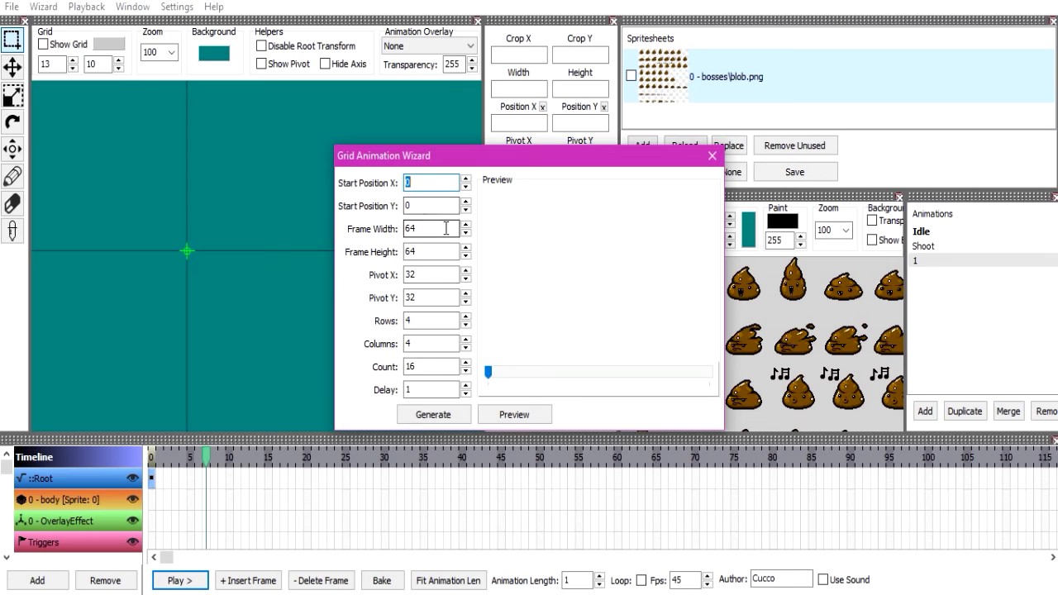
pyautogui.click(444, 274)
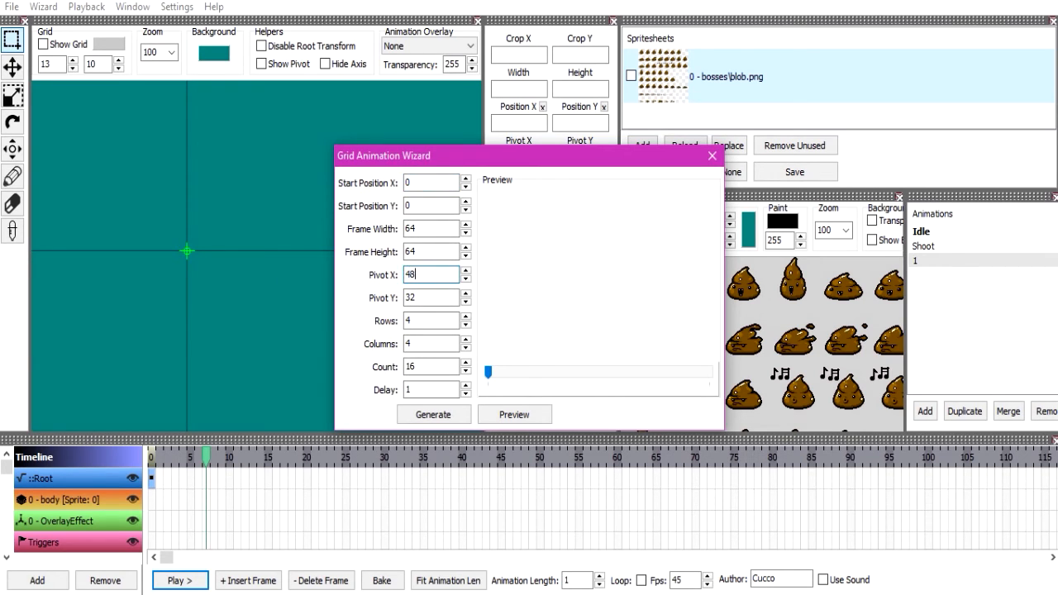
pyautogui.click(441, 322)
pyautogui.moveTo(541, 163); pyautogui.dragTo(304, 138)
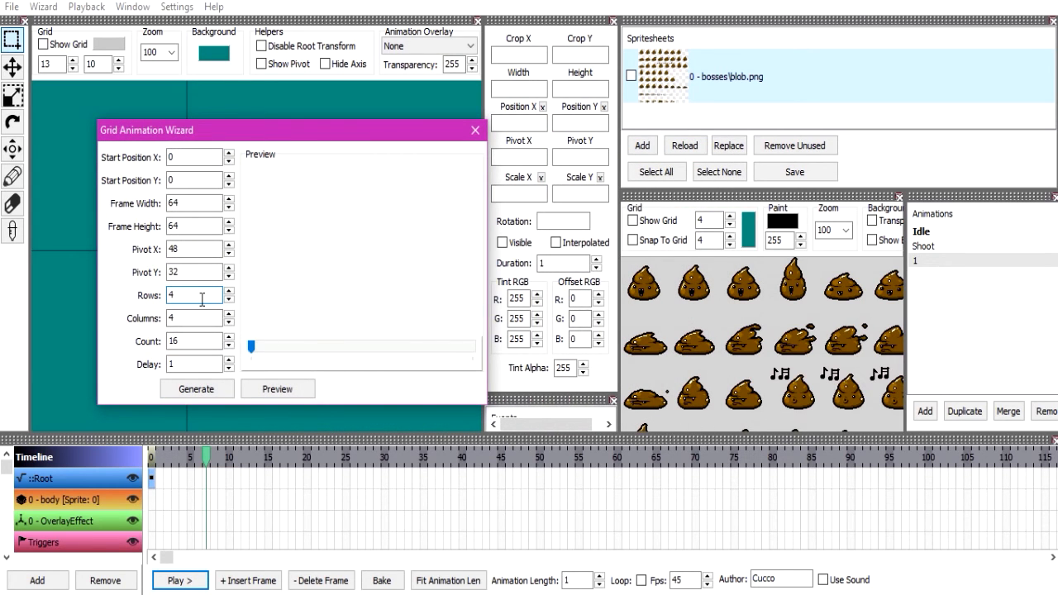
# Inspect the layout of the blob spritesheet and set the grid wizard to 8 rows and 8 columns.
pyautogui.click(744, 312)
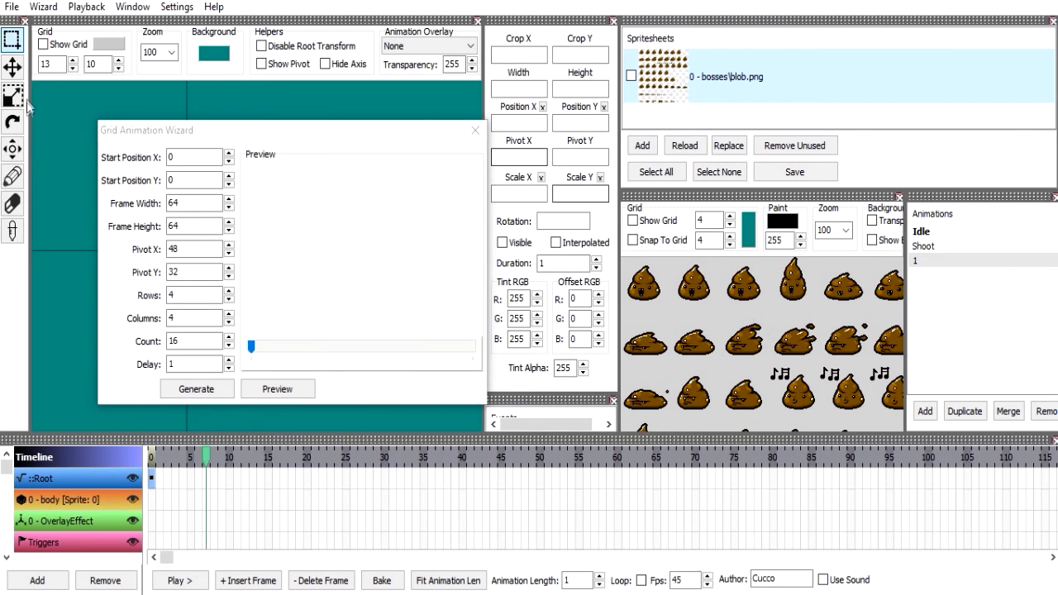
pyautogui.click(13, 150)
pyautogui.scroll(-4, 744, 347)
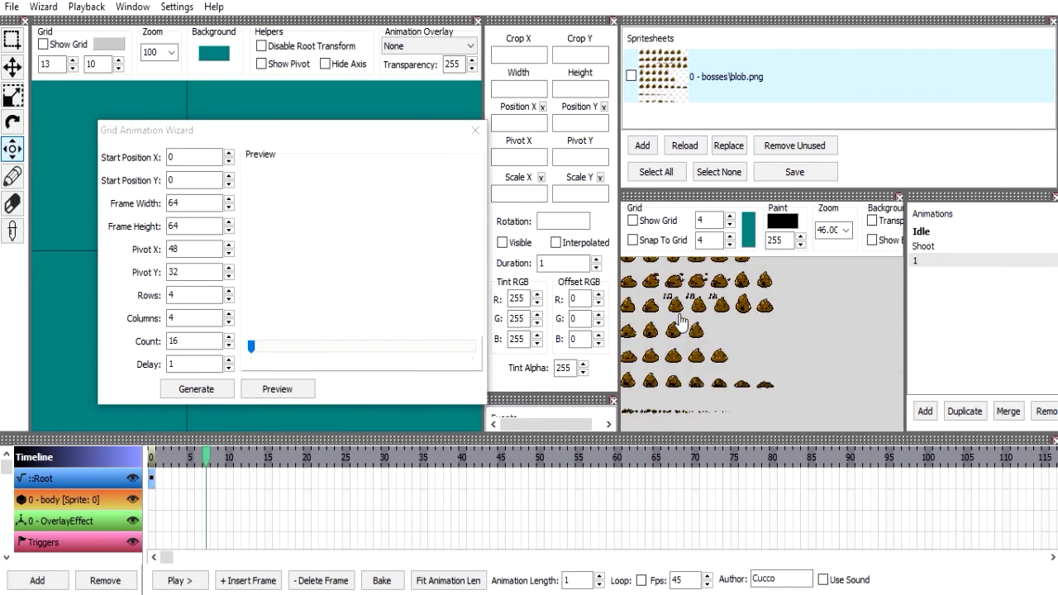
pyautogui.moveTo(747, 354); pyautogui.dragTo(731, 317)
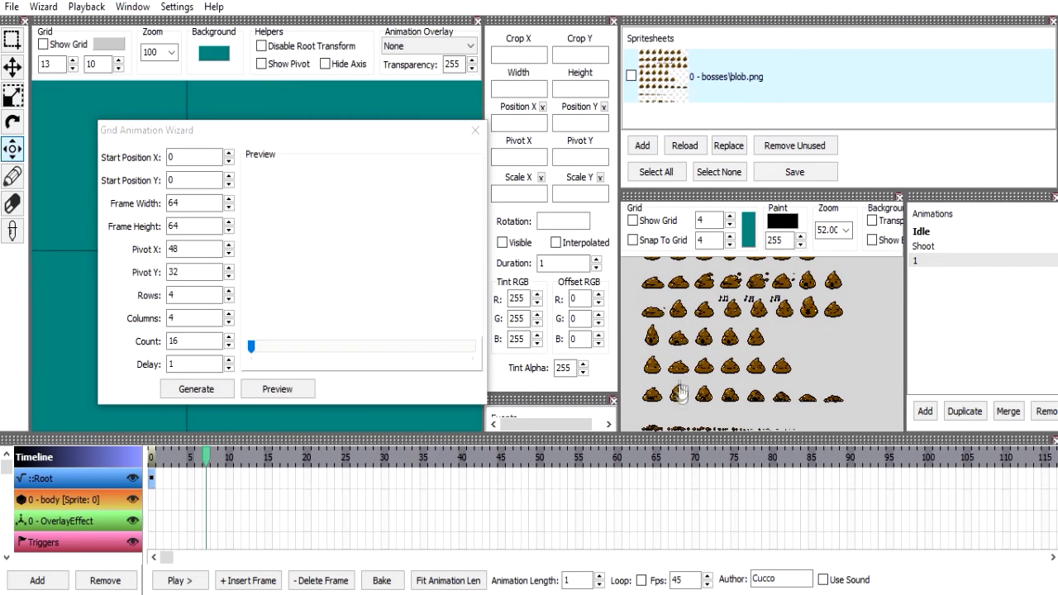
pyautogui.moveTo(683, 407); pyautogui.dragTo(683, 349)
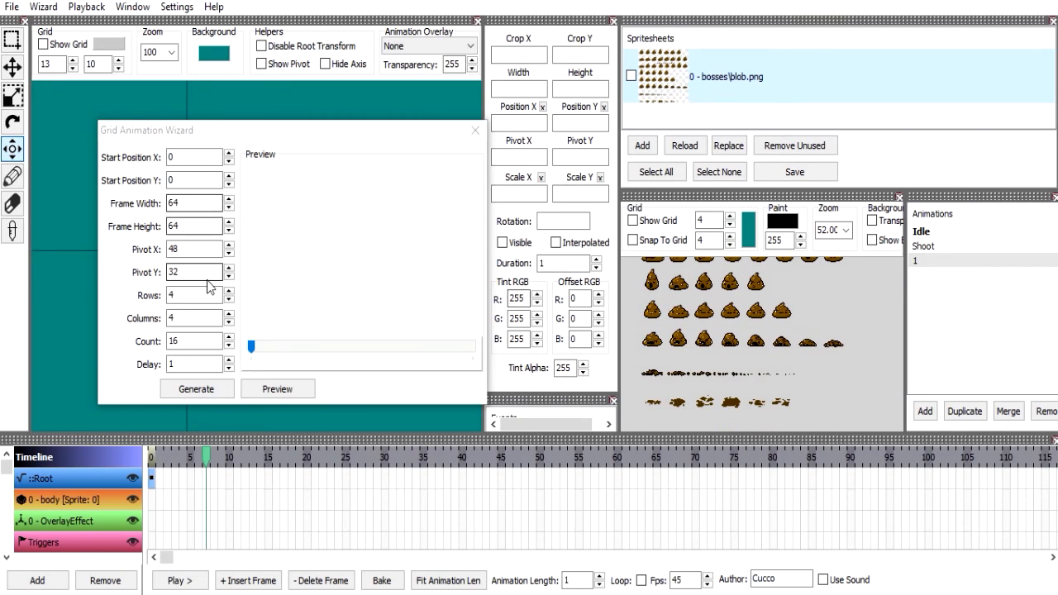
pyautogui.write('8')
pyautogui.moveTo(689, 308); pyautogui.dragTo(691, 347)
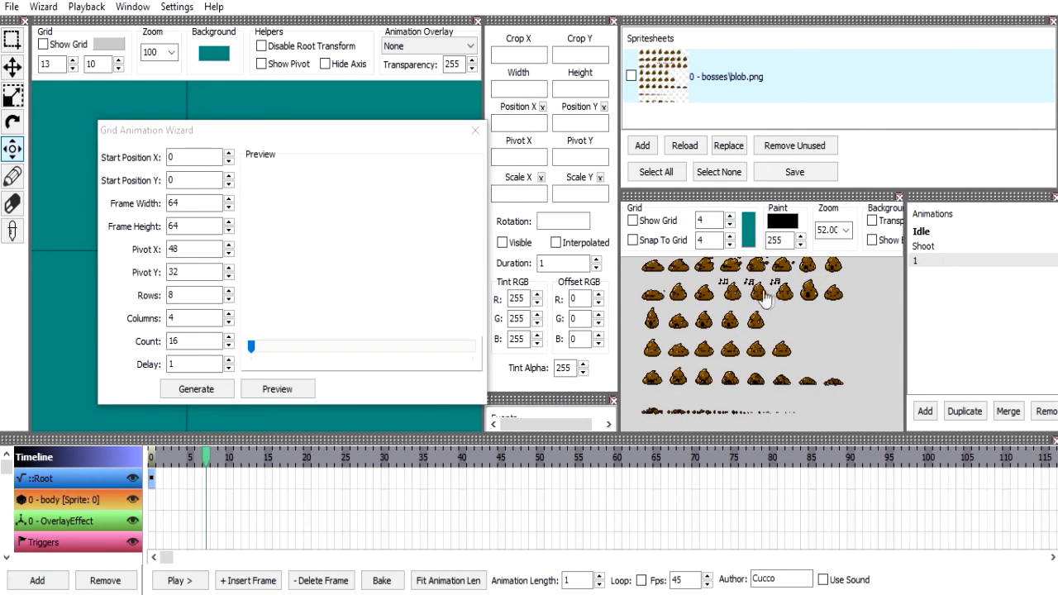
pyautogui.doubleClick(194, 317)
pyautogui.write('8')
pyautogui.moveTo(751, 289); pyautogui.dragTo(744, 341)
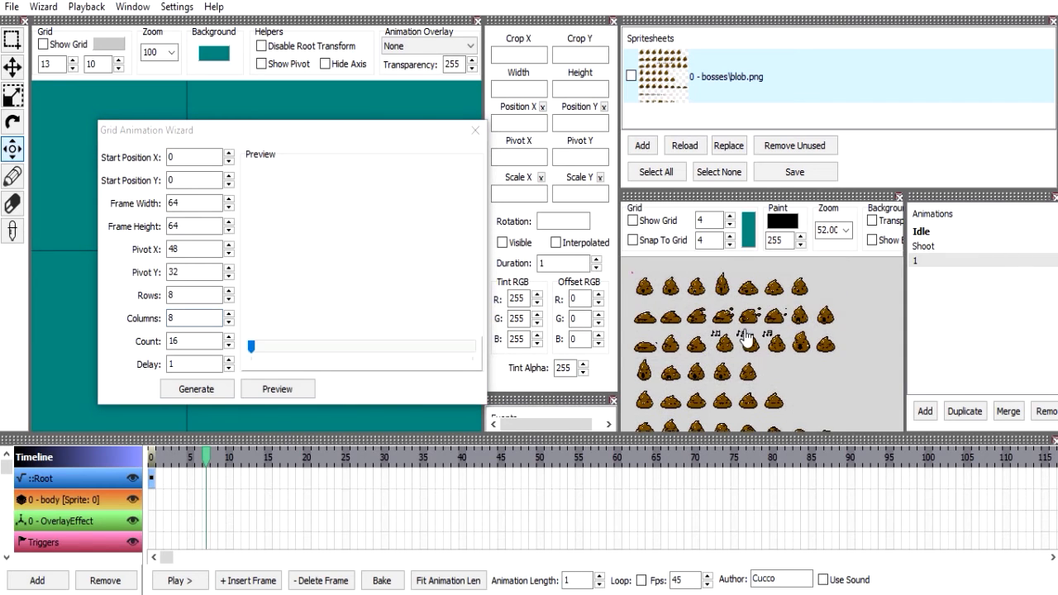
# Set the wizard's Count to 8 and Delay to 1, and try to scrub its preview.
pyautogui.click(200, 363)
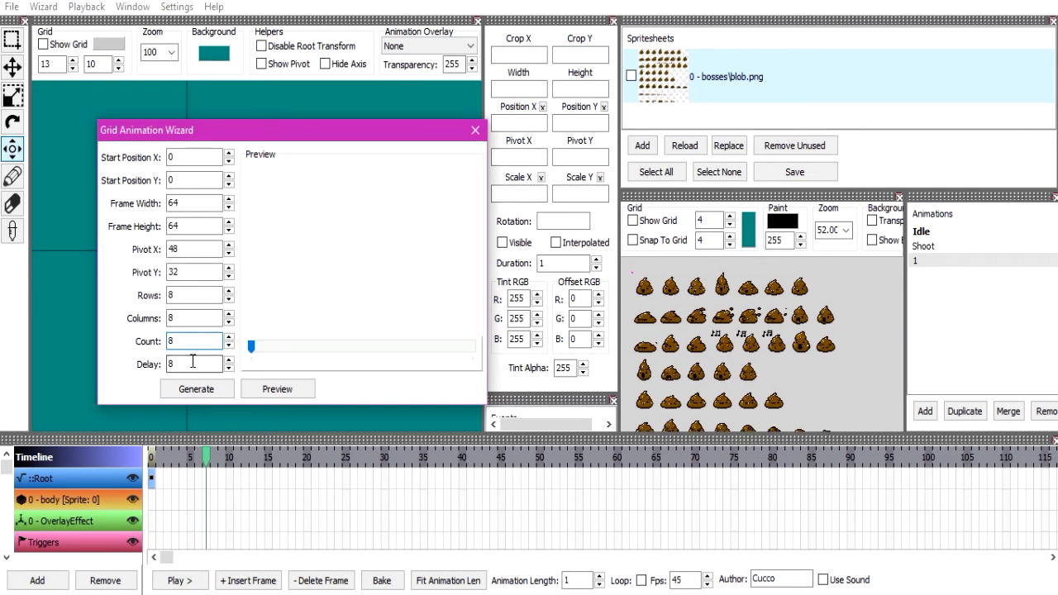
pyautogui.click(250, 357)
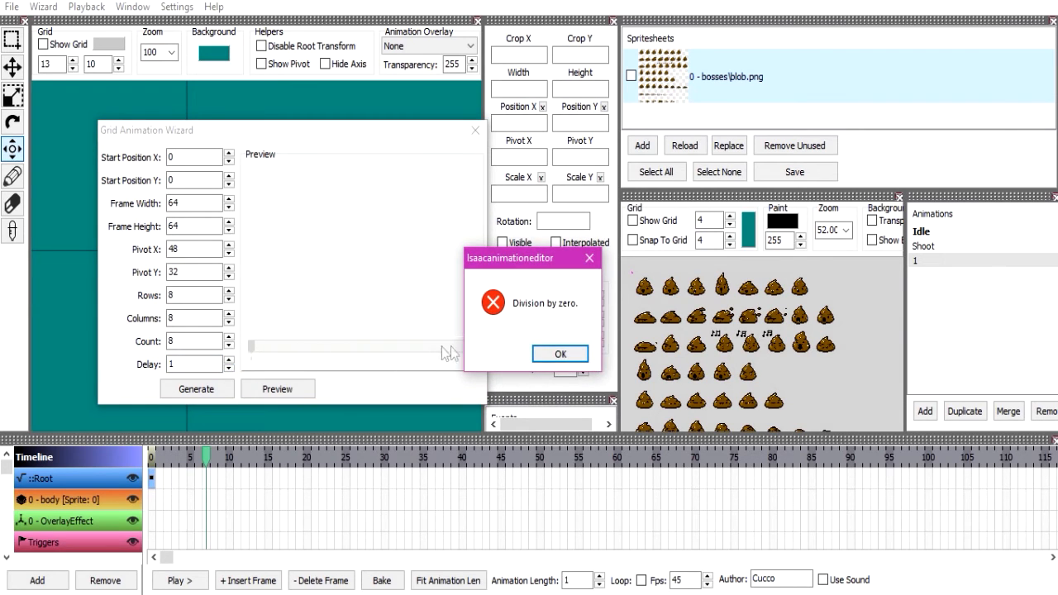
pyautogui.click(543, 349)
pyautogui.click(168, 355)
pyautogui.click(560, 354)
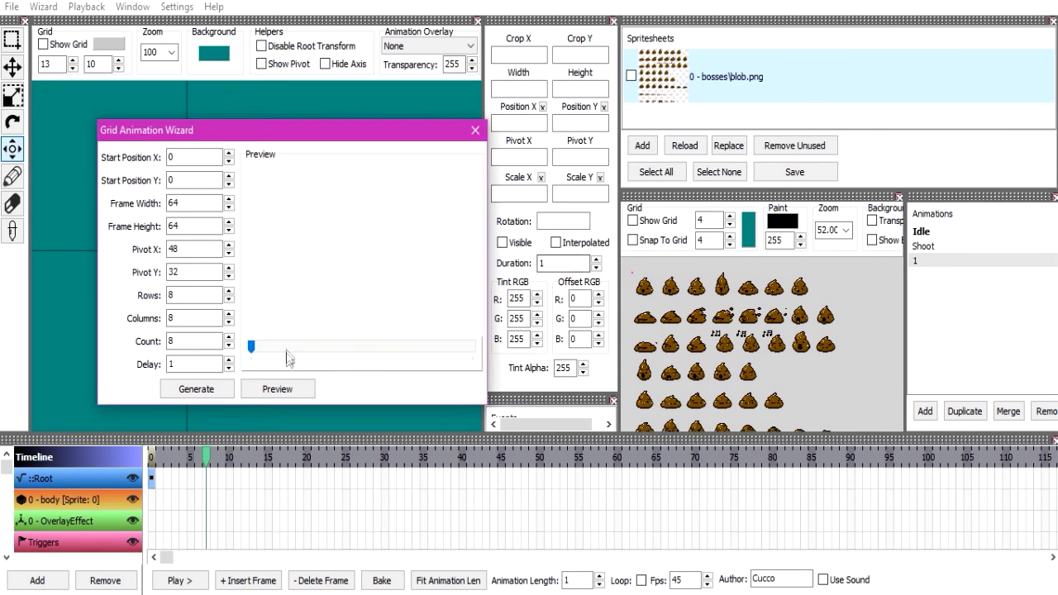
pyautogui.click(195, 363)
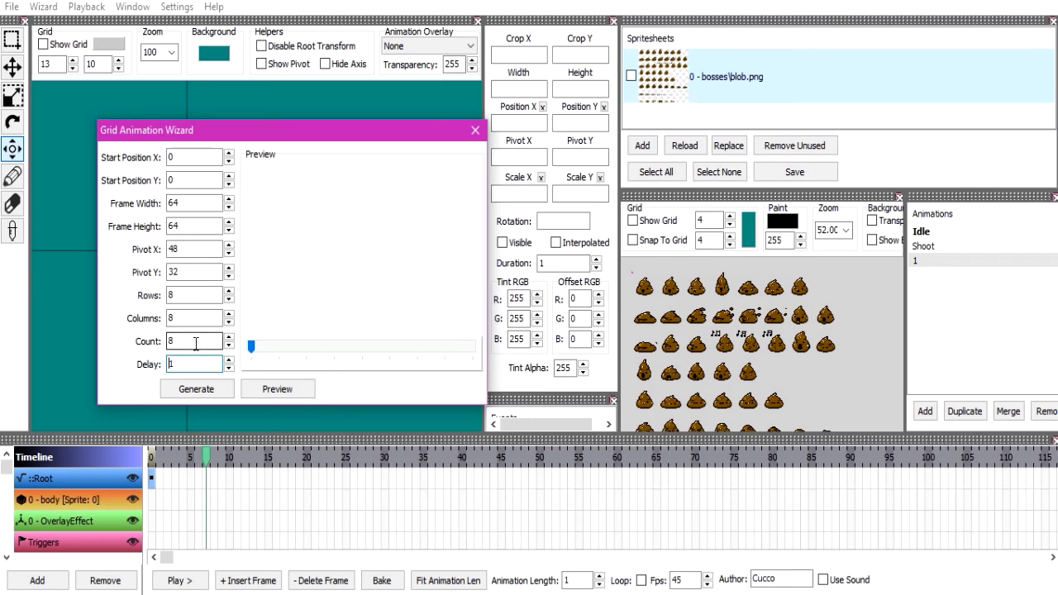
pyautogui.click(200, 205)
pyautogui.click(200, 289)
pyautogui.press('BackSpace')
pyautogui.write('7')
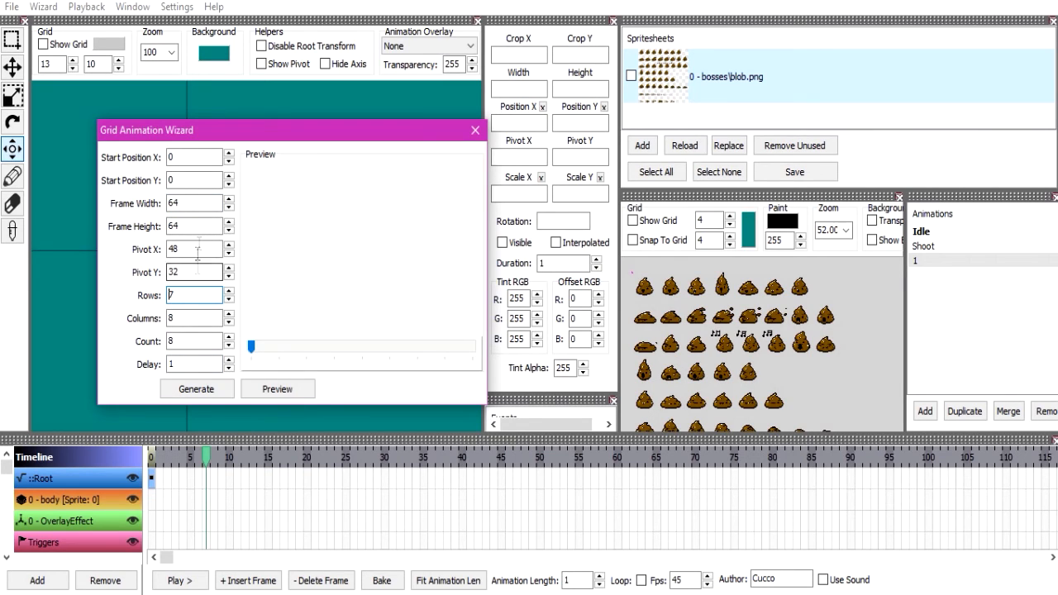
pyautogui.press('BackSpace')
pyautogui.write('8')
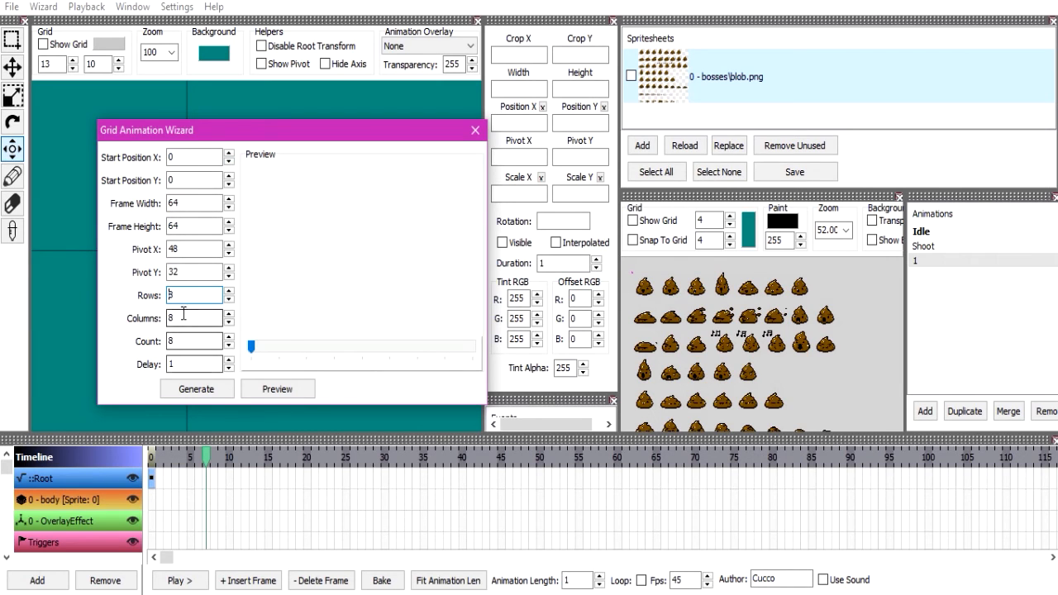
# Generate the 8-frame grid animation on the body layer and check its first frame beside the wizard.
pyautogui.click(187, 389)
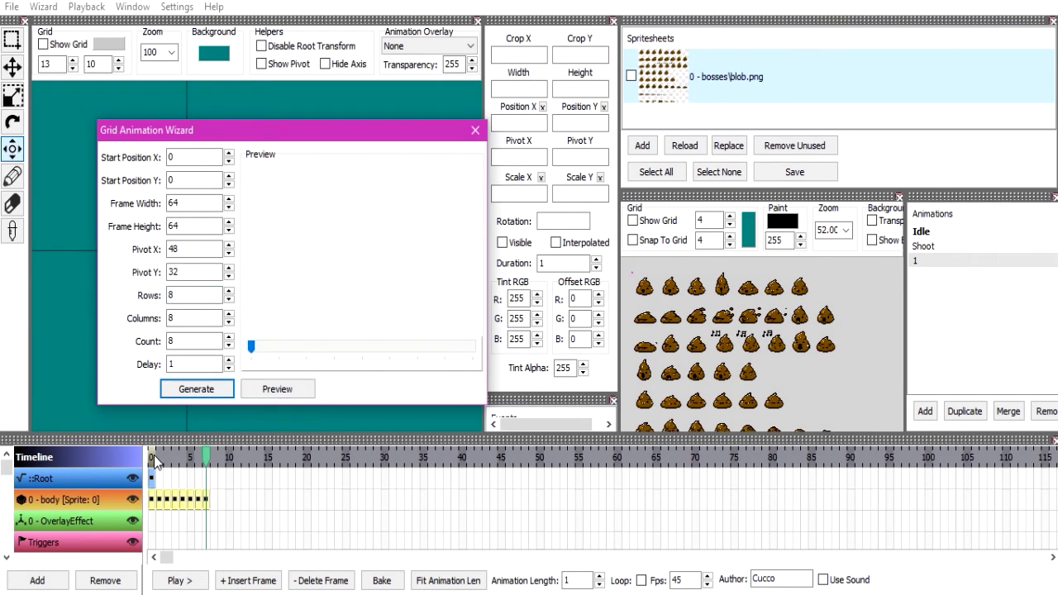
pyautogui.click(174, 580)
pyautogui.moveTo(316, 139); pyautogui.dragTo(499, 140)
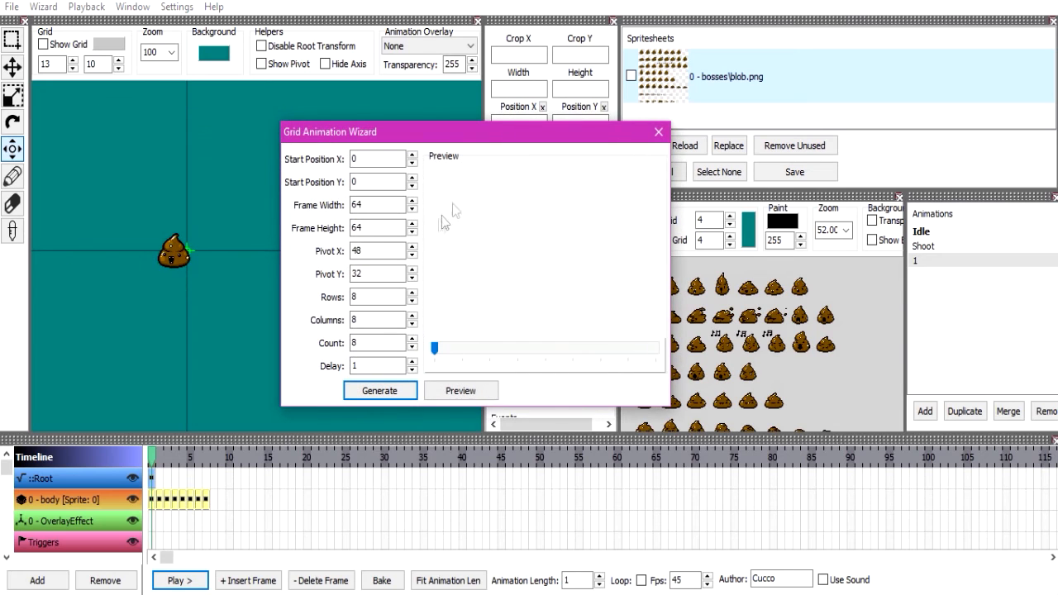
pyautogui.moveTo(389, 342); pyautogui.dragTo(337, 341)
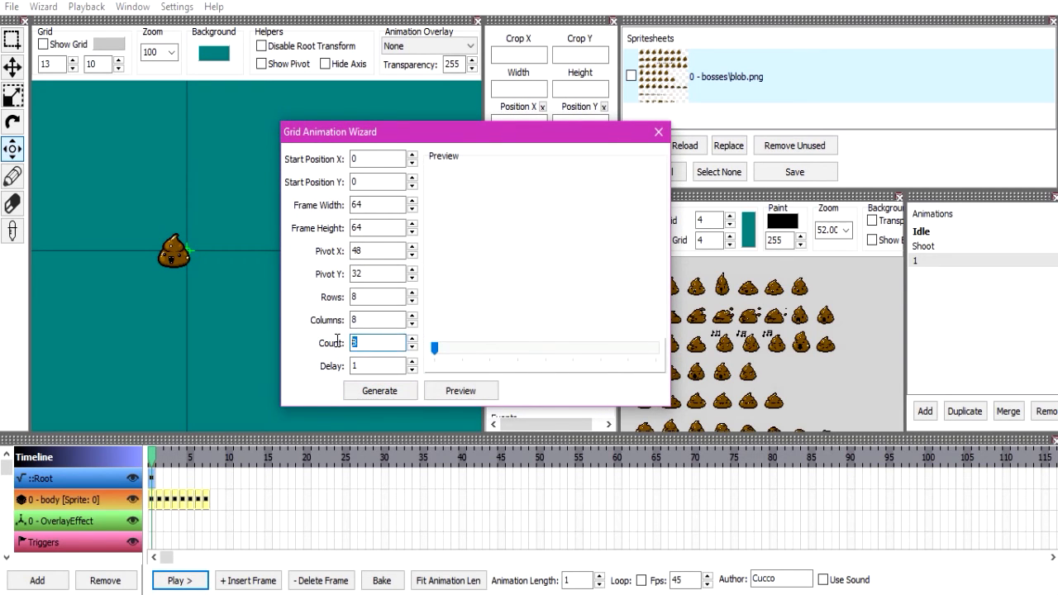
pyautogui.moveTo(155, 455)
pyautogui.mouseDown()
pyautogui.moveTo(202, 458)
pyautogui.moveTo(127, 460)
pyautogui.moveTo(181, 466)
pyautogui.moveTo(139, 464)
pyautogui.mouseUp()
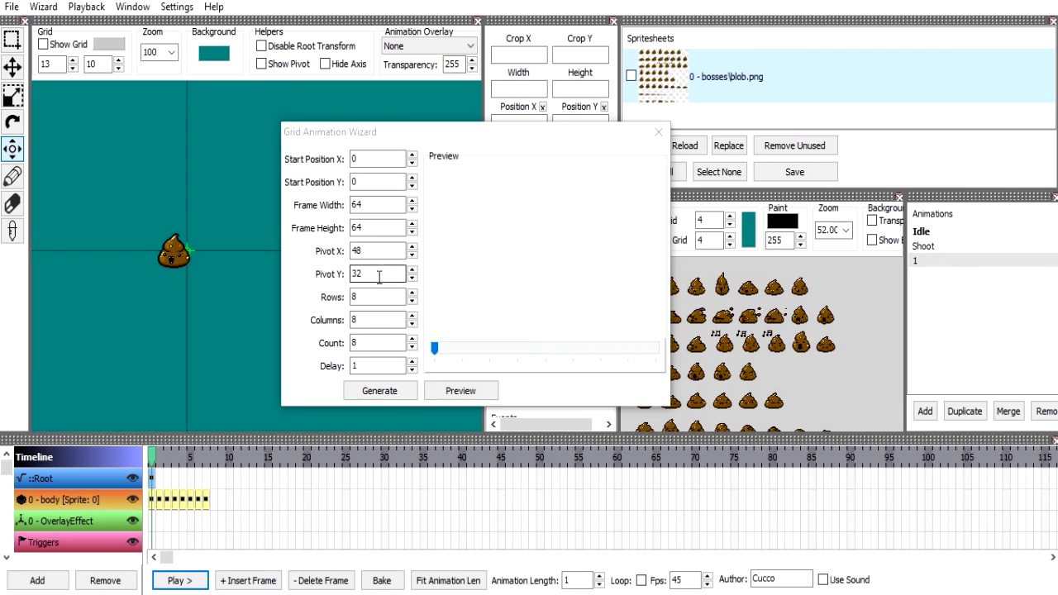
# Set the grid wizard's Pivot X to 32 and Pivot Y to 48.
pyautogui.doubleClick(376, 251)
pyautogui.write('32')
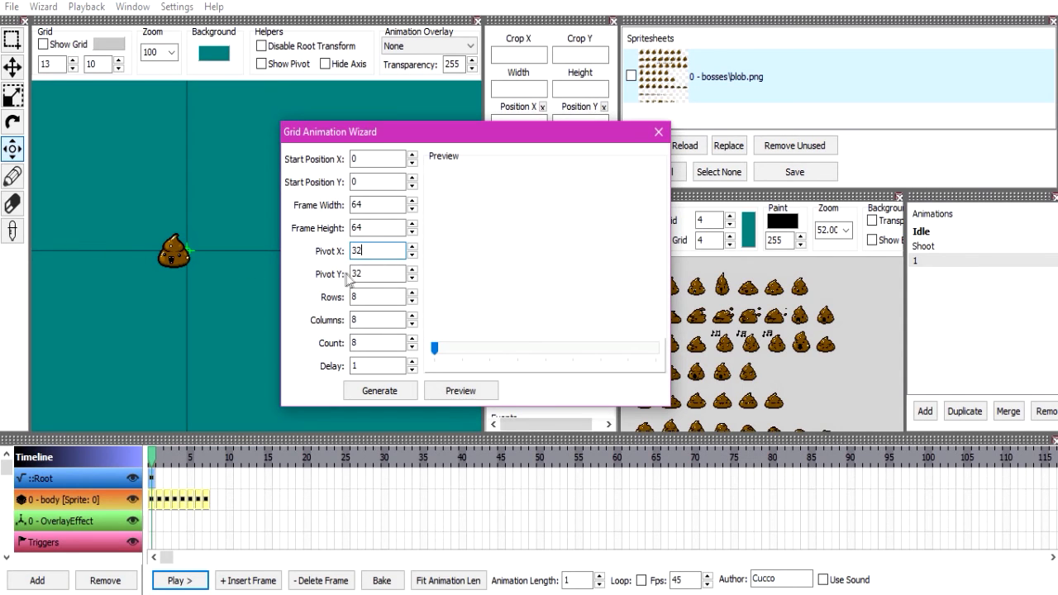
pyautogui.doubleClick(382, 273)
pyautogui.write('48')
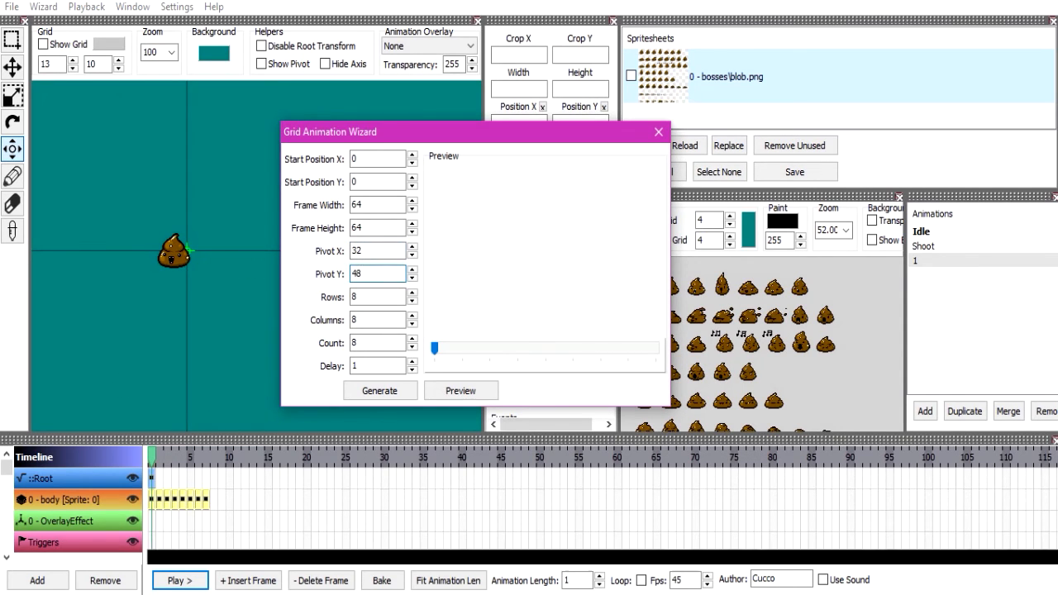
# Delete all the generated frames from the body layer.
pyautogui.click(152, 500)
pyautogui.press('Delete')
pyautogui.press('Delete')
pyautogui.press('Delete')
pyautogui.press('Delete')
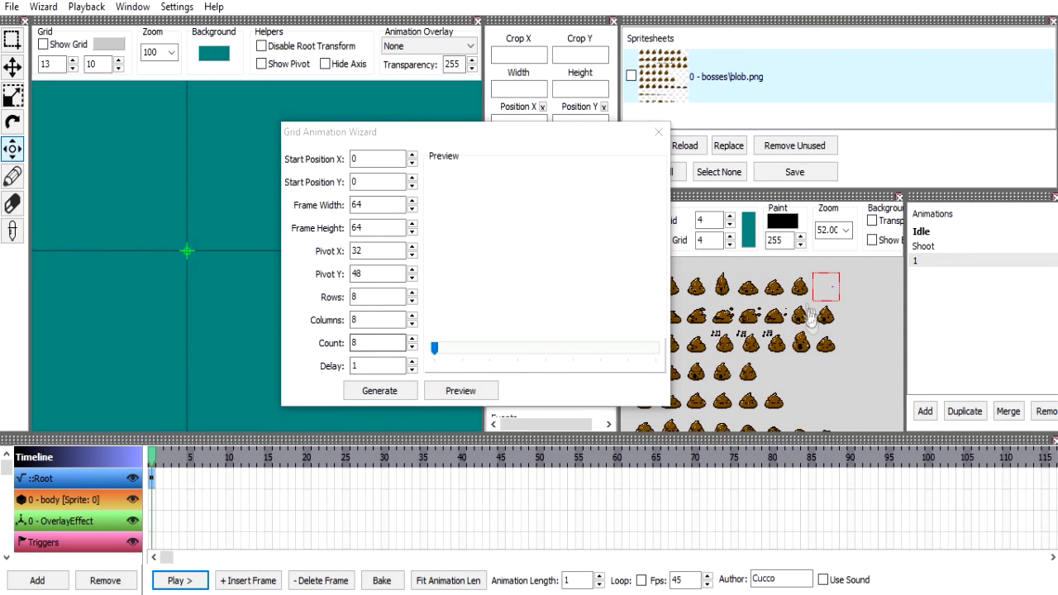
# Set the wizard's Count to 64, generate the grid animation on the body layer and close the wizard.
pyautogui.doubleClick(385, 342)
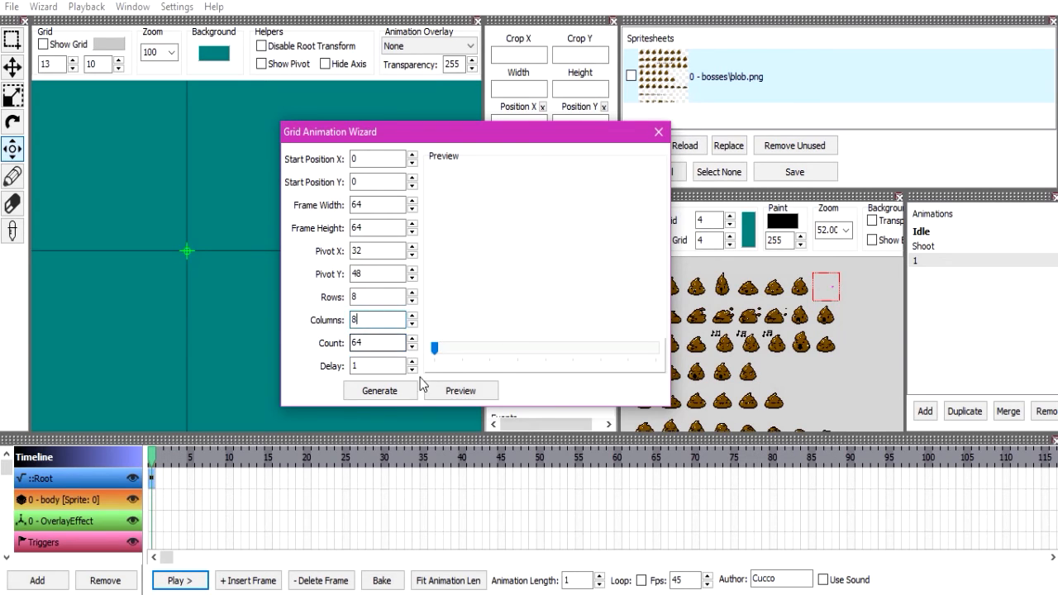
pyautogui.moveTo(434, 348); pyautogui.dragTo(616, 349)
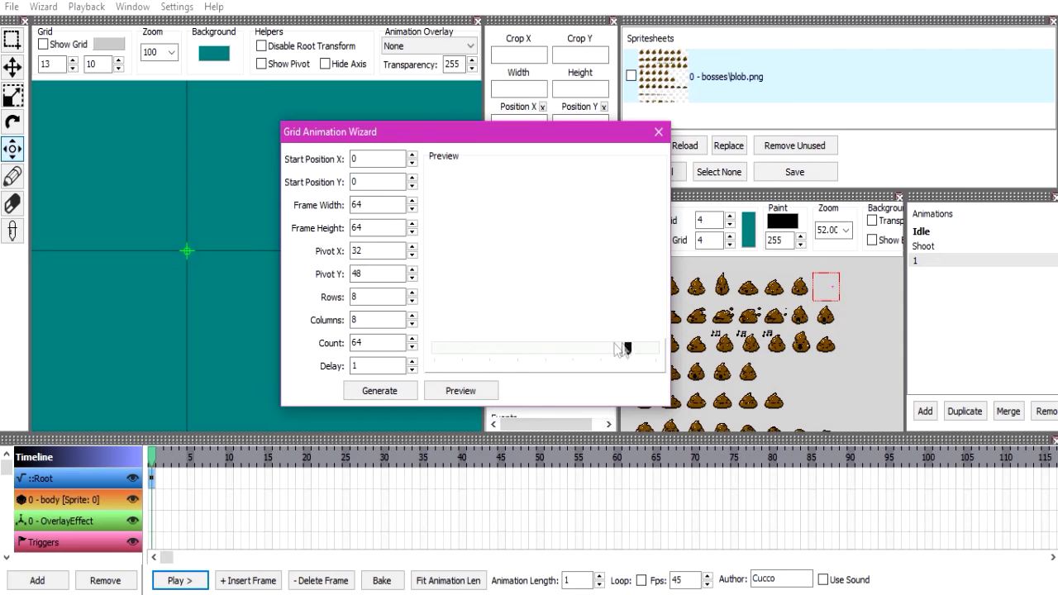
pyautogui.click(379, 390)
pyautogui.click(157, 456)
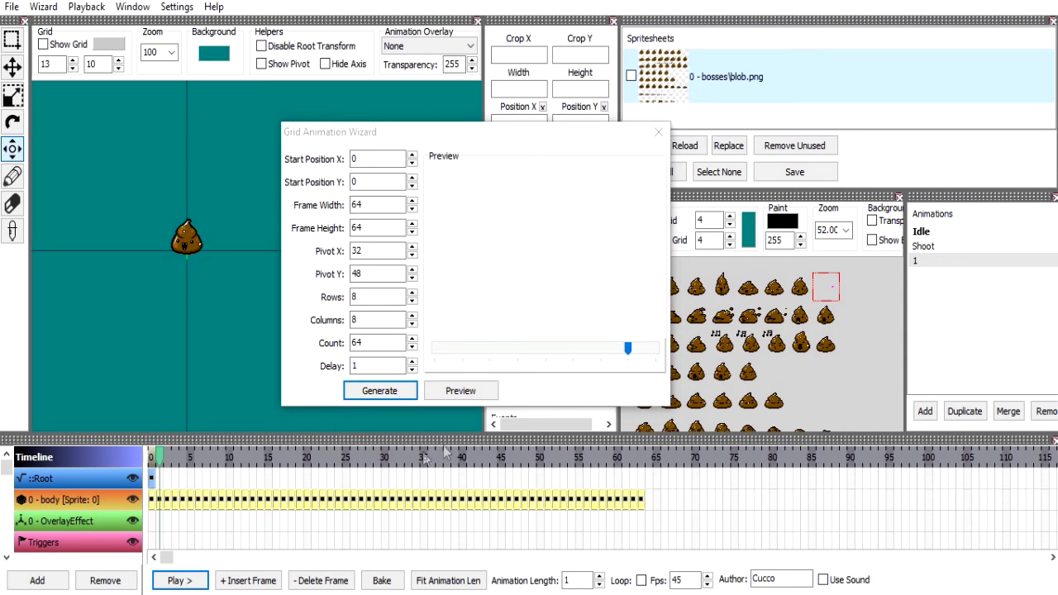
pyautogui.click(659, 132)
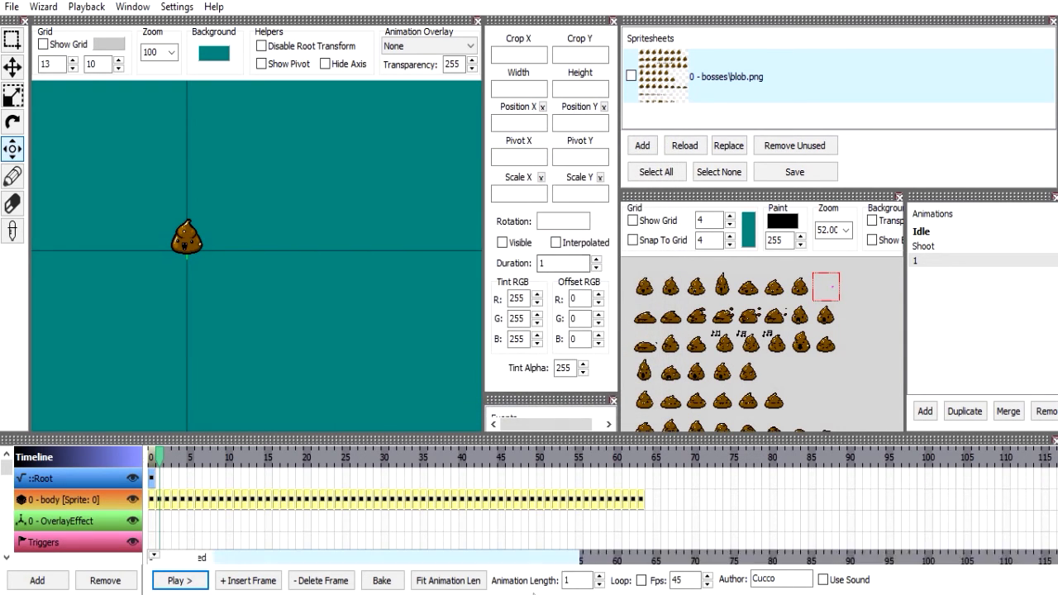
# Set the animation length to 64 and play the animation, comparing it with the rows of the spritesheet.
pyautogui.click(586, 579)
pyautogui.write('4')
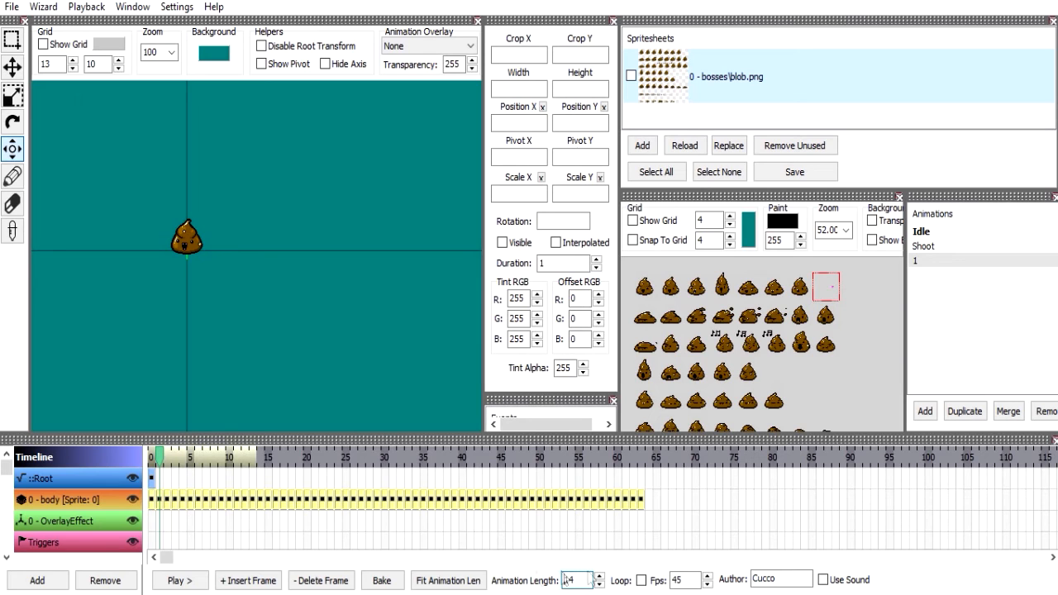
pyautogui.press('BackSpace')
pyautogui.press('BackSpace')
pyautogui.write('64')
pyautogui.click(178, 582)
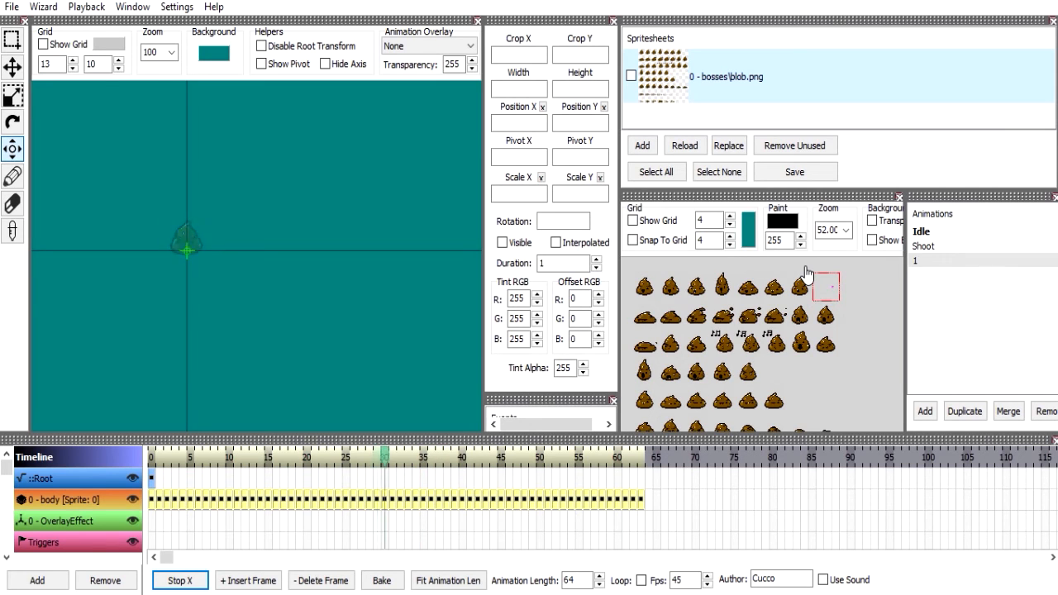
pyautogui.scroll(-5, 777, 298)
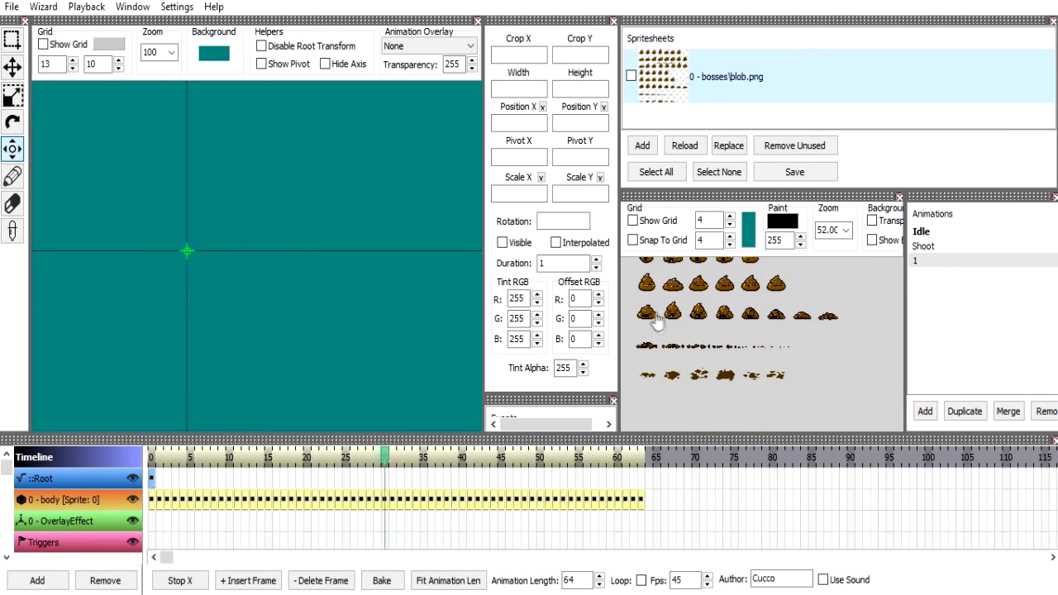
# Stop playback and undo the animation length change and the generated frames.
pyautogui.click(181, 584)
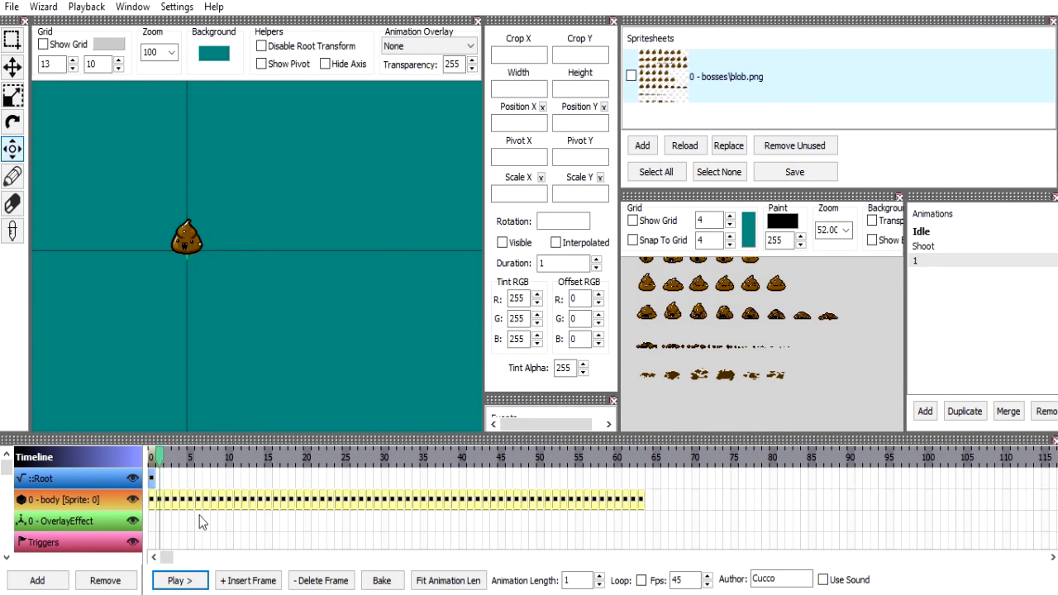
pyautogui.hotkey('ctrl', 'z')
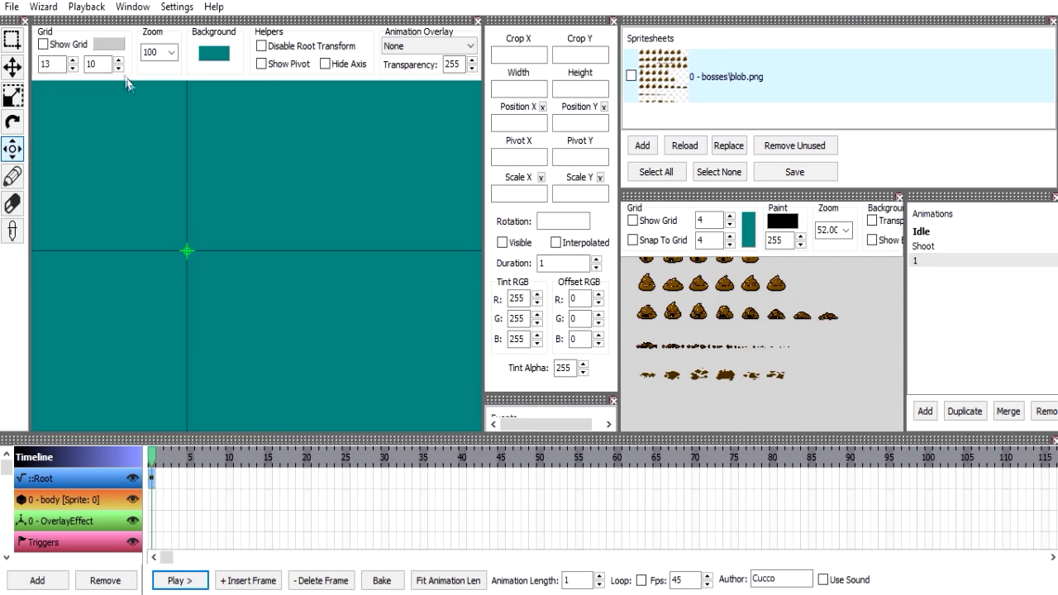
# Bring up the grid animation wizard again and move it aside to look over the rows of the spritesheet.
pyautogui.click(44, 7)
pyautogui.click(71, 21)
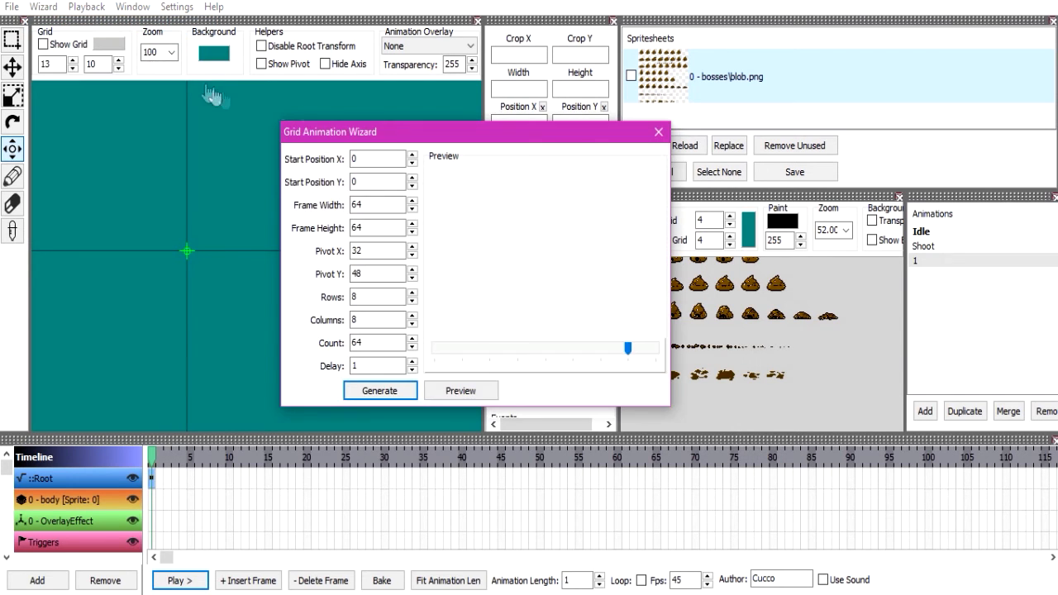
pyautogui.moveTo(356, 132); pyautogui.dragTo(173, 49)
pyautogui.click(684, 303)
pyautogui.moveTo(684, 295); pyautogui.dragTo(699, 399)
pyautogui.moveTo(684, 324); pyautogui.dragTo(664, 302)
# Bring up the Calculator, close it and set the wizard's Start Position X to 320.
pyautogui.press('super')
pyautogui.write('calc')
pyautogui.press('Return')
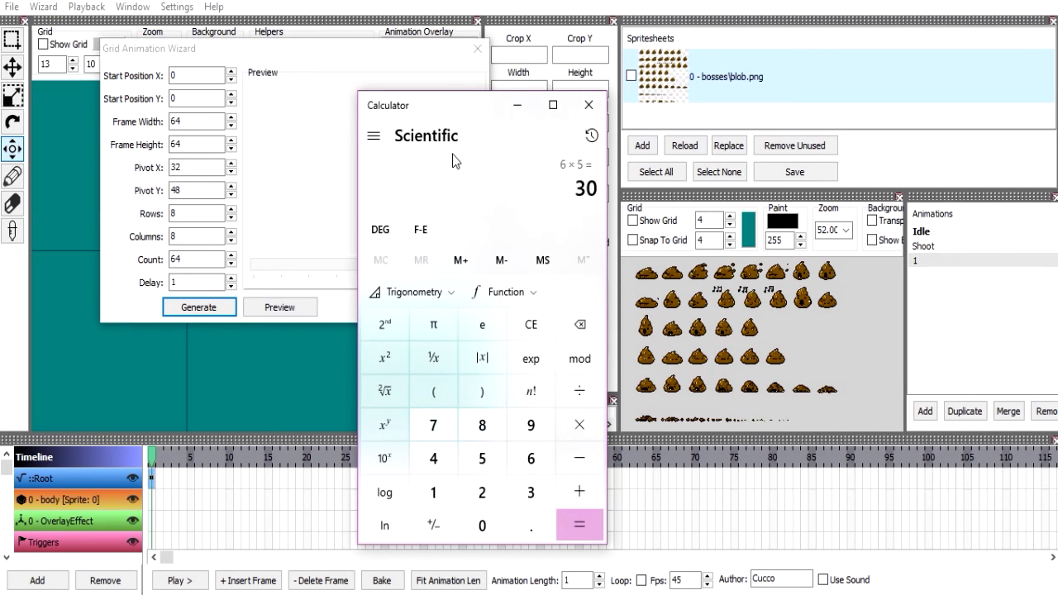
pyautogui.click(590, 105)
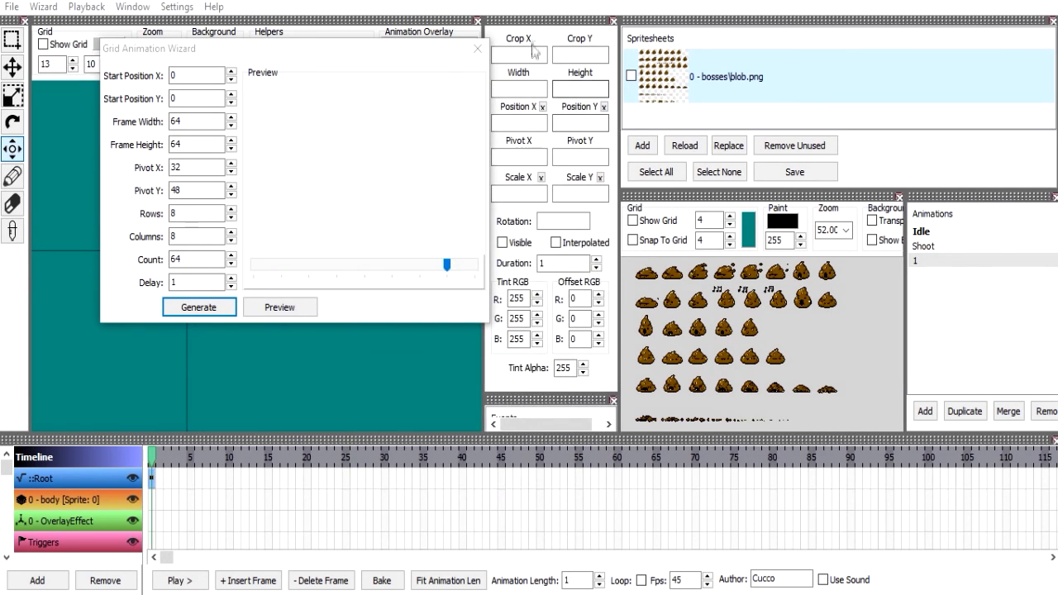
pyautogui.click(205, 76)
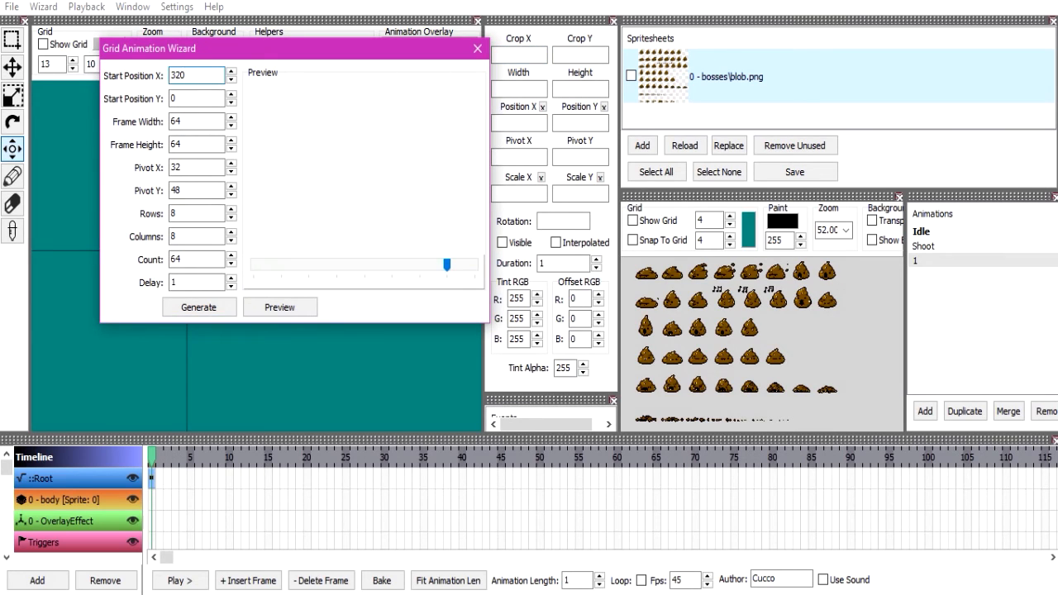
pyautogui.moveTo(662, 296); pyautogui.dragTo(669, 283)
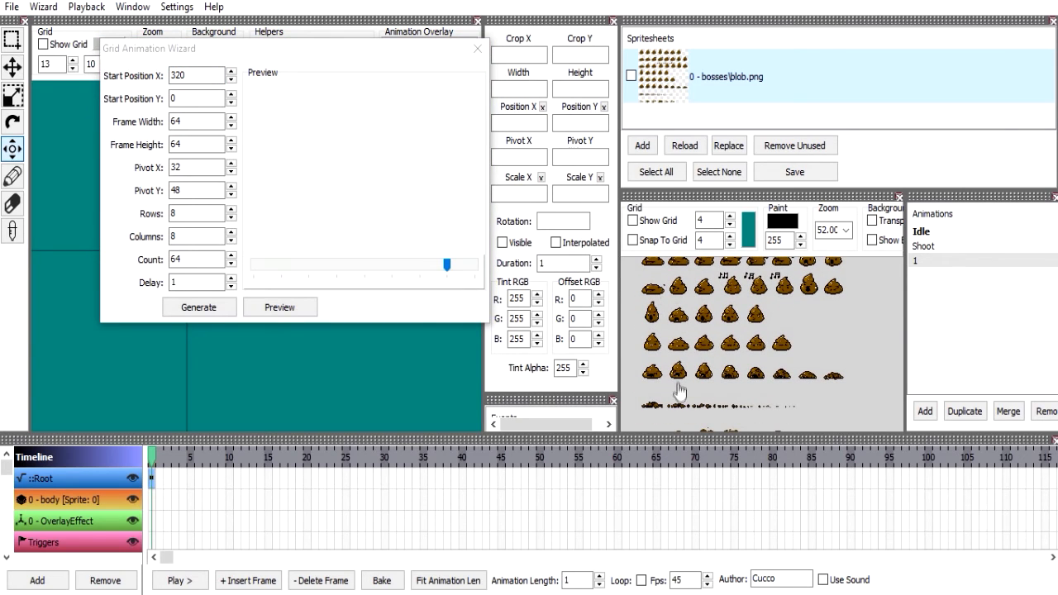
# Clear the wizard's Start Position X and use the Calculator to work out four times the 64-pixel frame size.
pyautogui.click(200, 77)
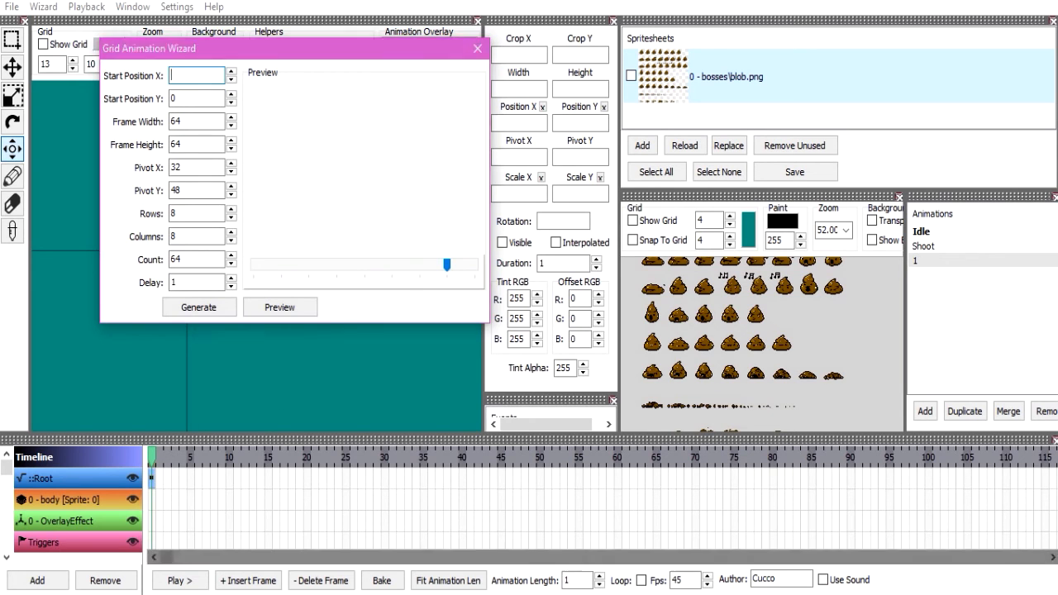
pyautogui.press('super')
pyautogui.write('cal')
pyautogui.press('Return')
pyautogui.write('4*4')
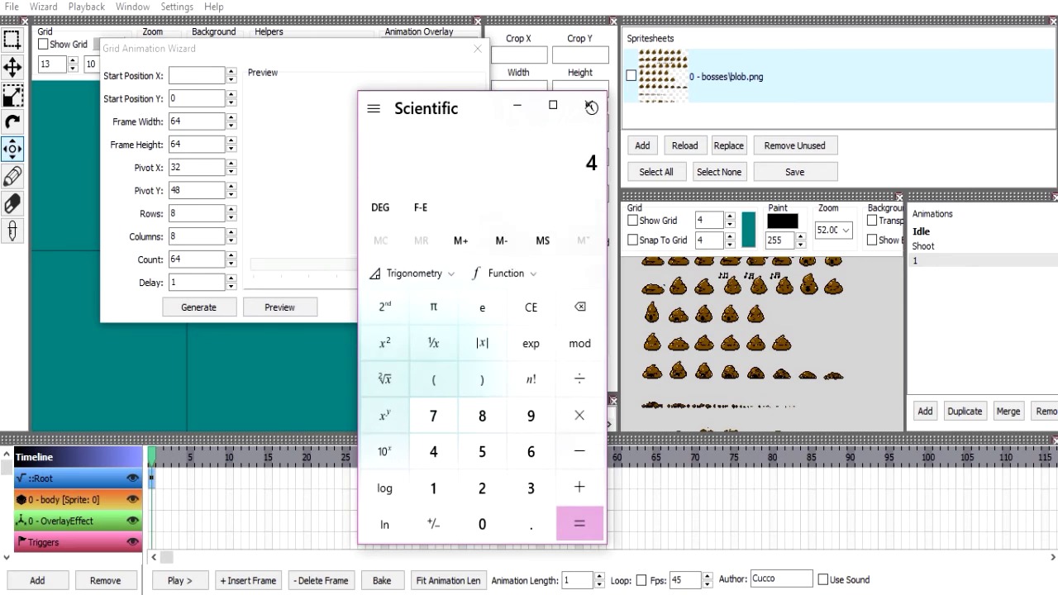
pyautogui.press('Return')
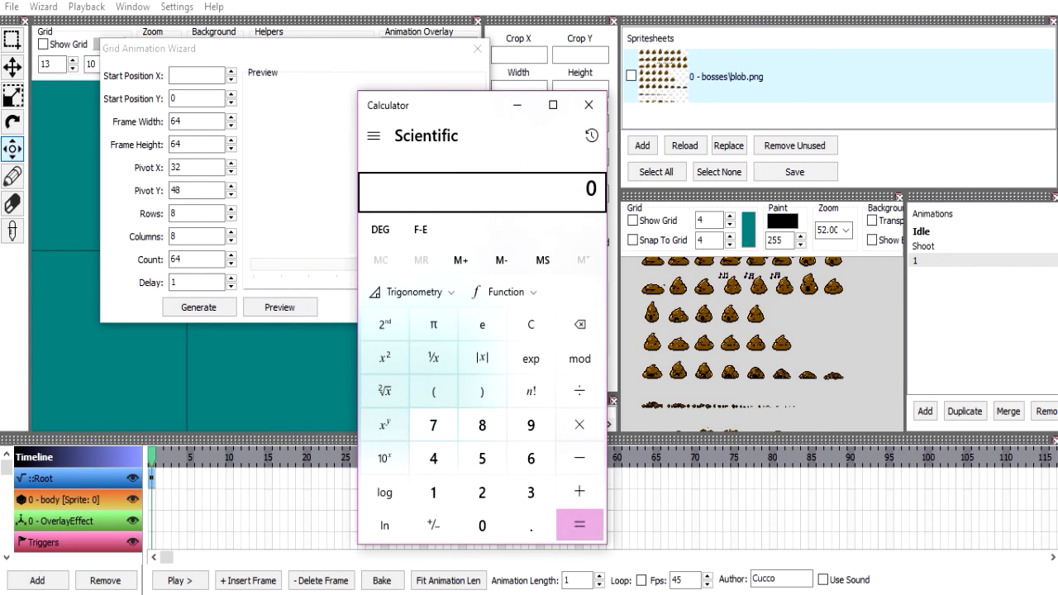
pyautogui.write('64')
pyautogui.press('BackSpace')
pyautogui.write('4')
pyautogui.press('Return')
pyautogui.press('Escape')
# Set the wizard's Start Position Y to 256 and Start Position X to 0.
pyautogui.click(194, 75)
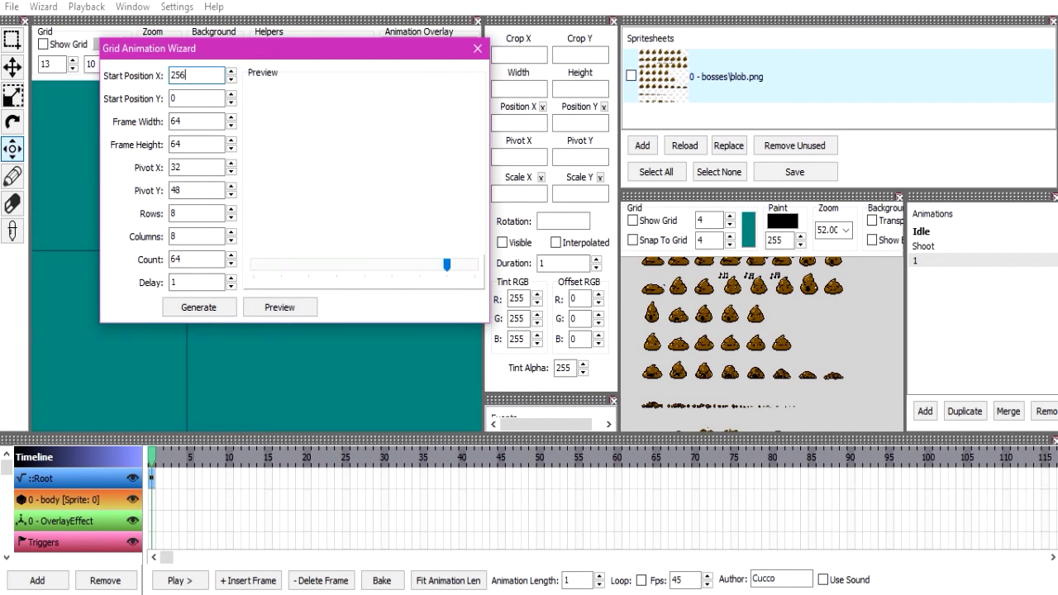
pyautogui.click(204, 104)
pyautogui.write('256')
pyautogui.click(194, 75)
pyautogui.write('0')
# Set the wizard's Count to 24 to cover the last three 8-column rows and generate the frames on the body layer.
pyautogui.click(205, 166)
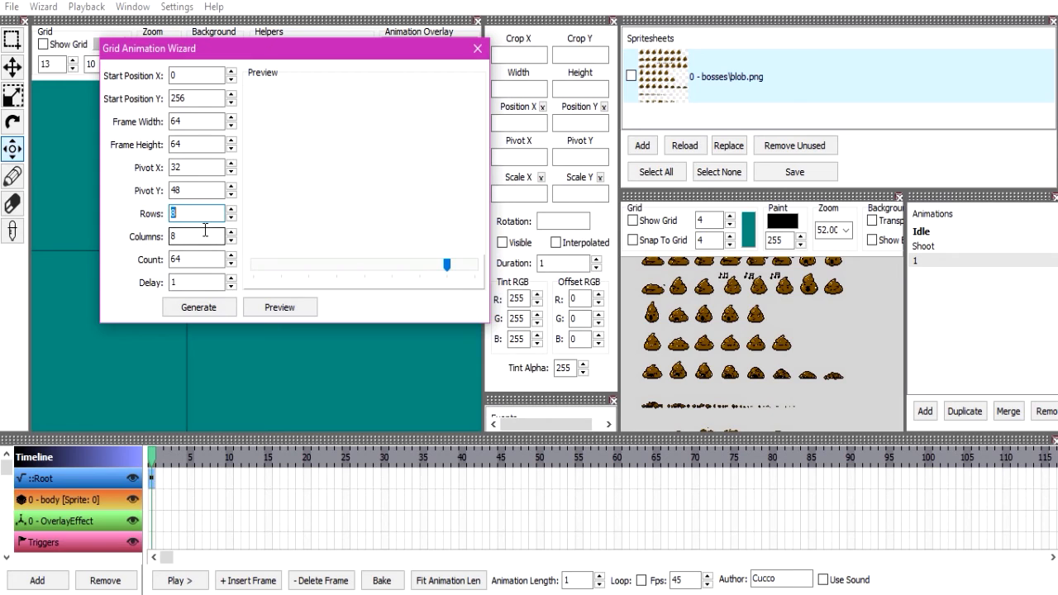
pyautogui.click(198, 260)
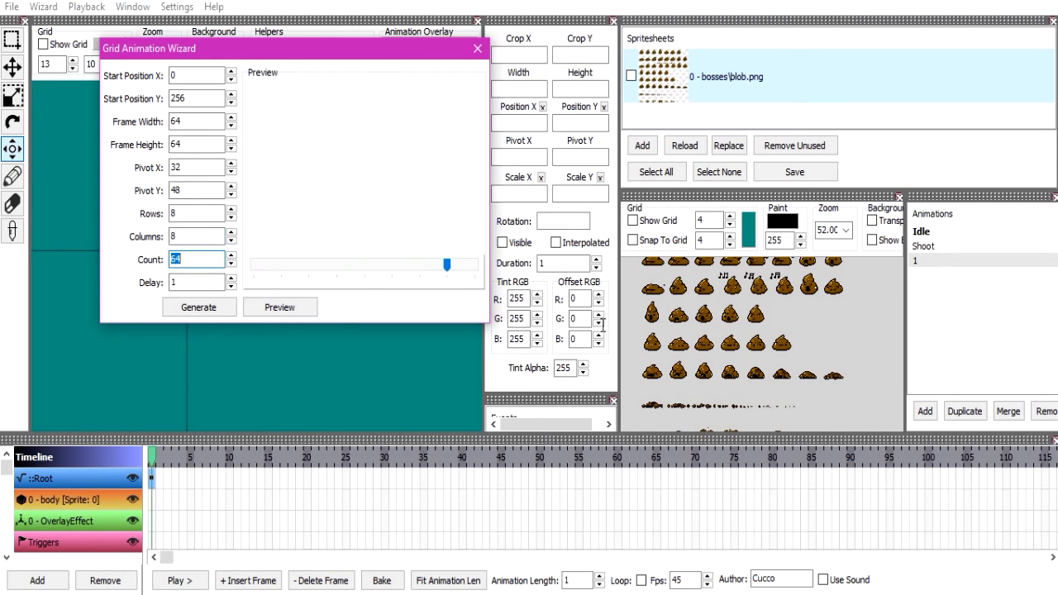
pyautogui.click(736, 370)
pyautogui.scroll(-2, 737, 355)
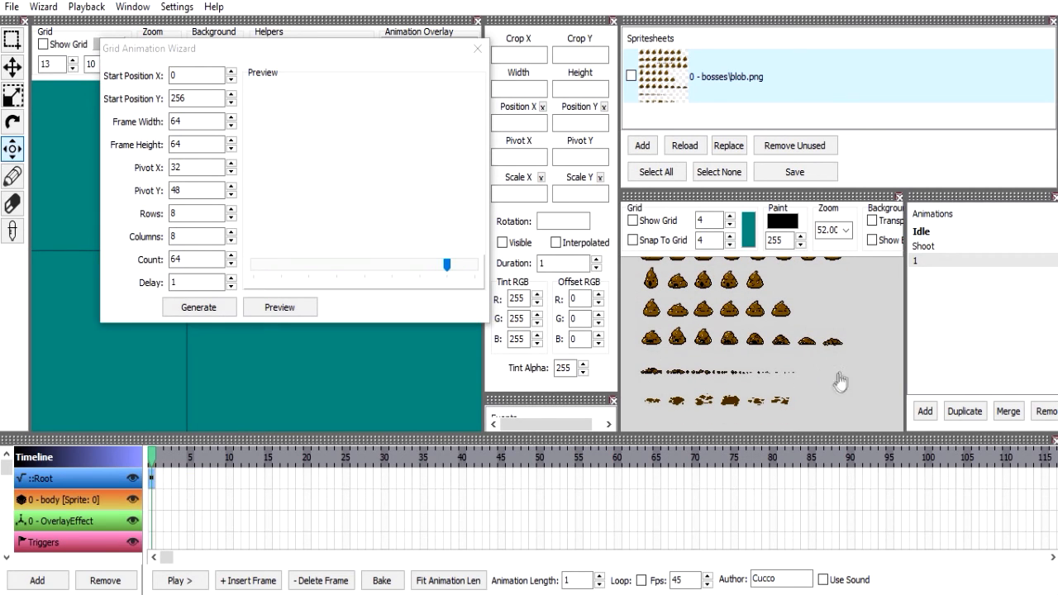
pyautogui.scroll(-1, 806, 396)
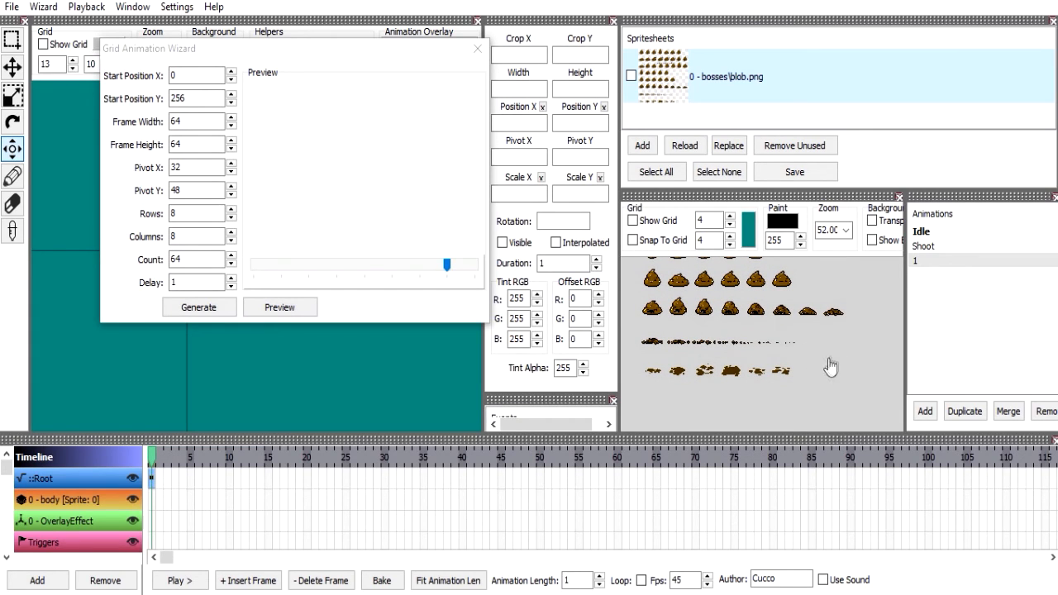
pyautogui.doubleClick(207, 258)
pyautogui.write('24')
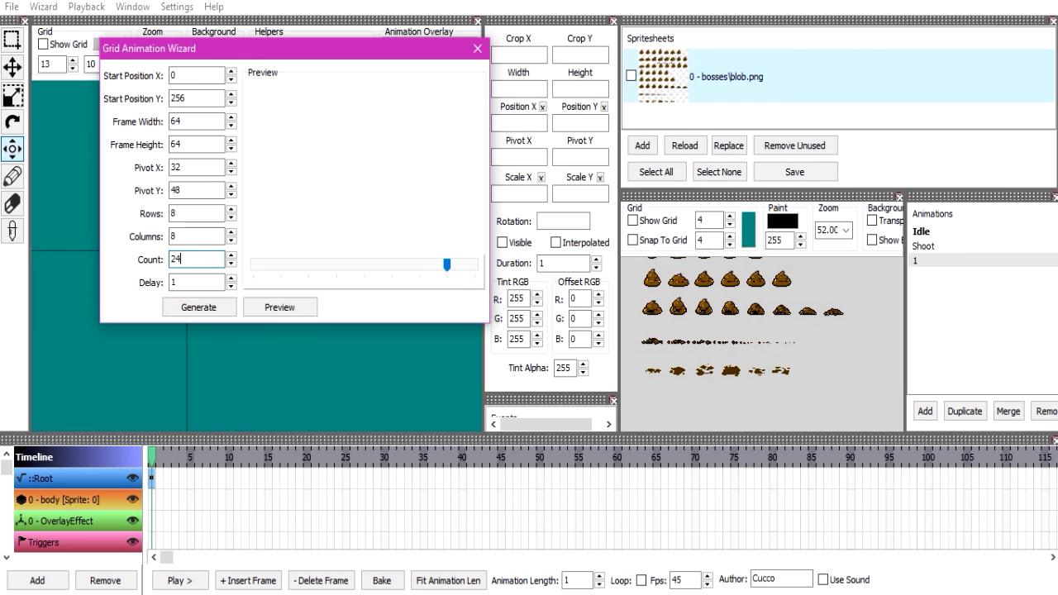
pyautogui.click(198, 307)
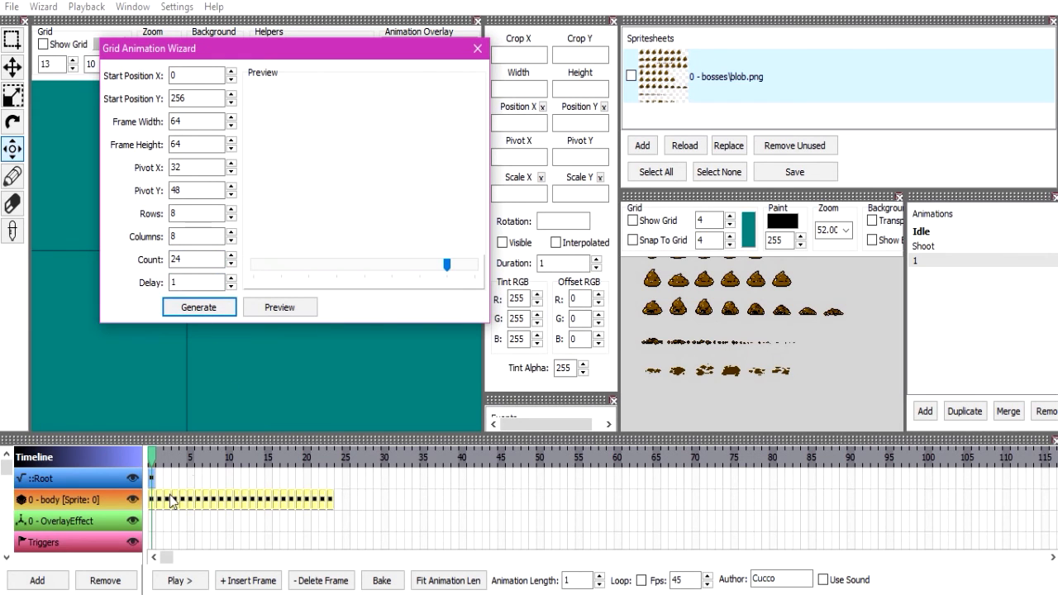
# Close the wizard, play the animation and fit its length to the generated frames.
pyautogui.click(477, 48)
pyautogui.click(176, 580)
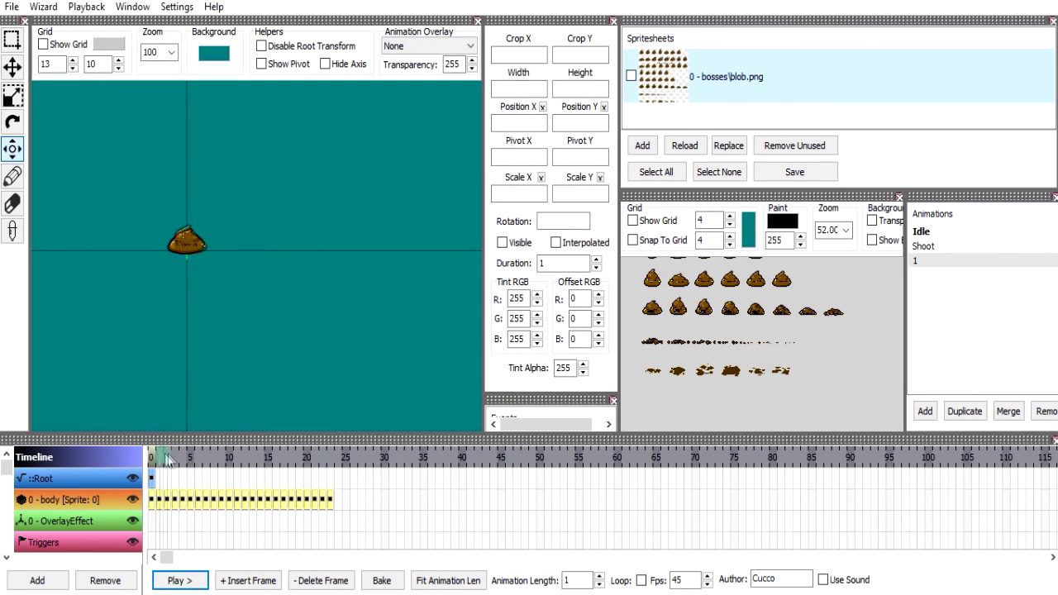
pyautogui.click(447, 580)
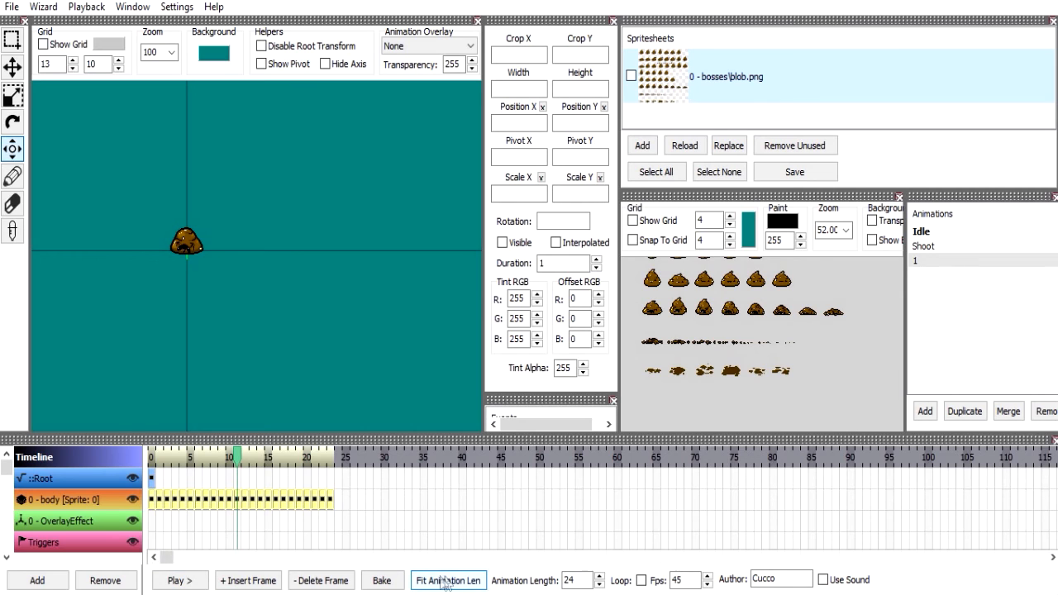
# Delete the two empty frames that follow the sixth frame on the body layer.
pyautogui.click(195, 498)
pyautogui.click(193, 498)
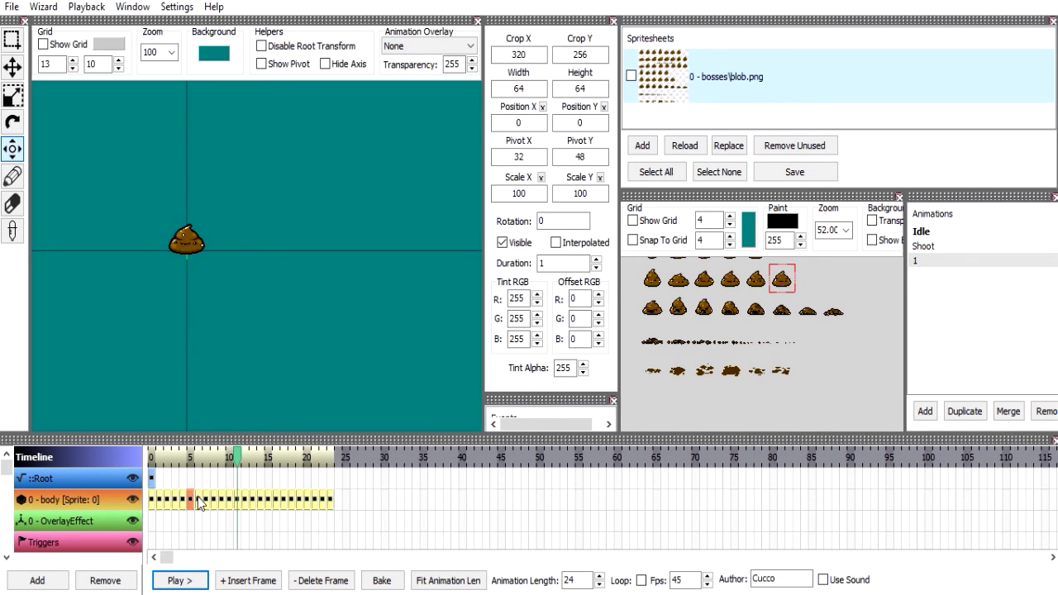
pyautogui.click(198, 498)
pyautogui.press('Delete')
pyautogui.press('Delete')
pyautogui.click(208, 498)
# Go through the remaining body layer frames one by one and compare their crops with the spritesheet.
pyautogui.click(230, 500)
pyautogui.click(238, 499)
pyautogui.click(245, 500)
pyautogui.click(251, 499)
pyautogui.click(260, 500)
pyautogui.click(267, 499)
pyautogui.click(282, 499)
pyautogui.click(276, 498)
pyautogui.click(282, 498)
pyautogui.click(291, 498)
pyautogui.click(300, 498)
pyautogui.click(306, 499)
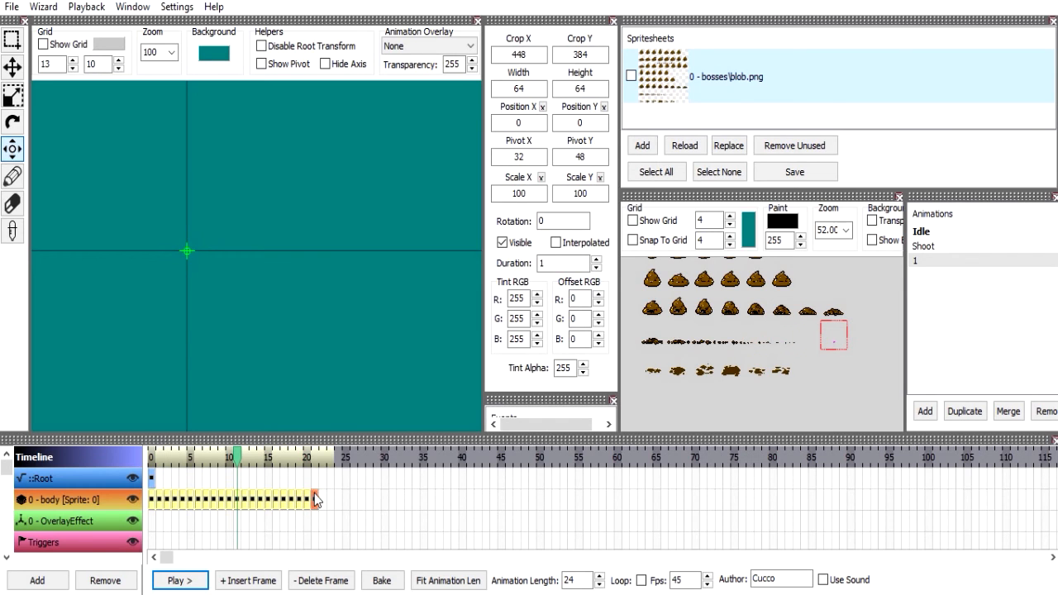
# Play the animation and save the project, overwriting the existing XML.
pyautogui.click(190, 581)
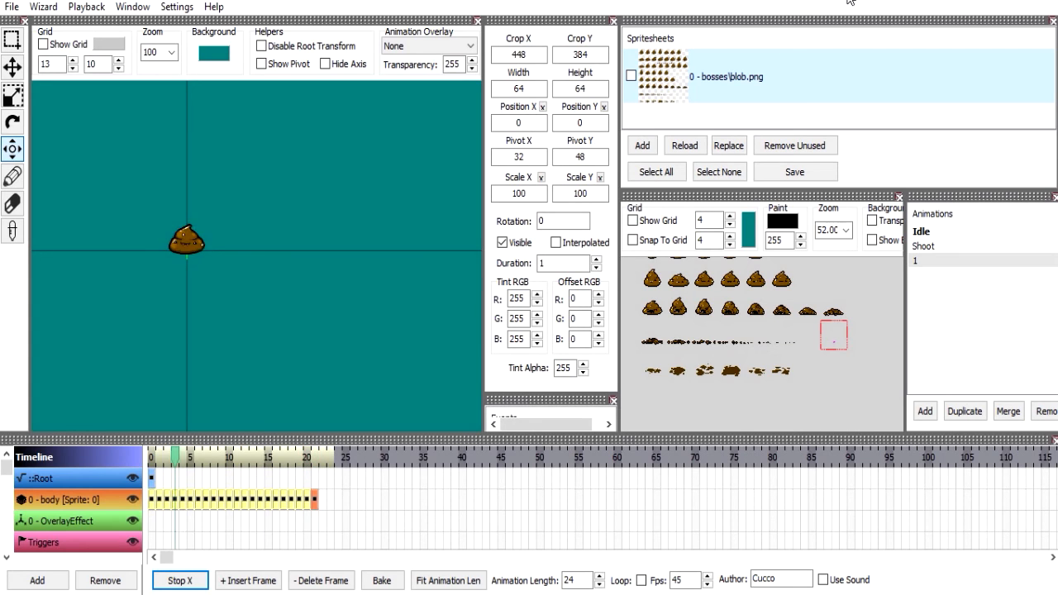
pyautogui.hotkey('ctrl', 's')
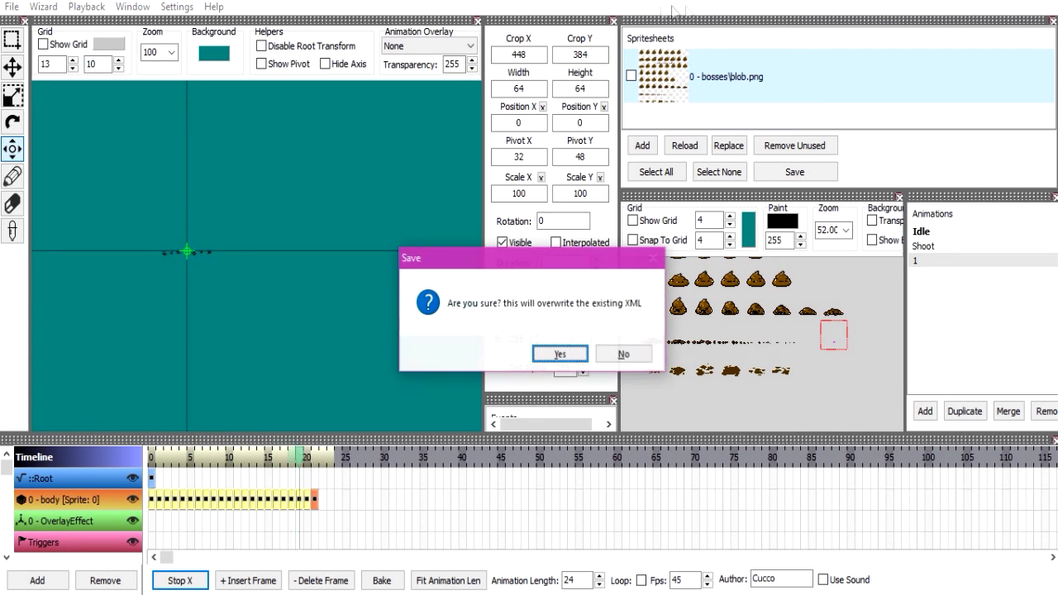
pyautogui.press('Return')
# Stop playback and select the first frame on the body layer.
pyautogui.click(43, 6)
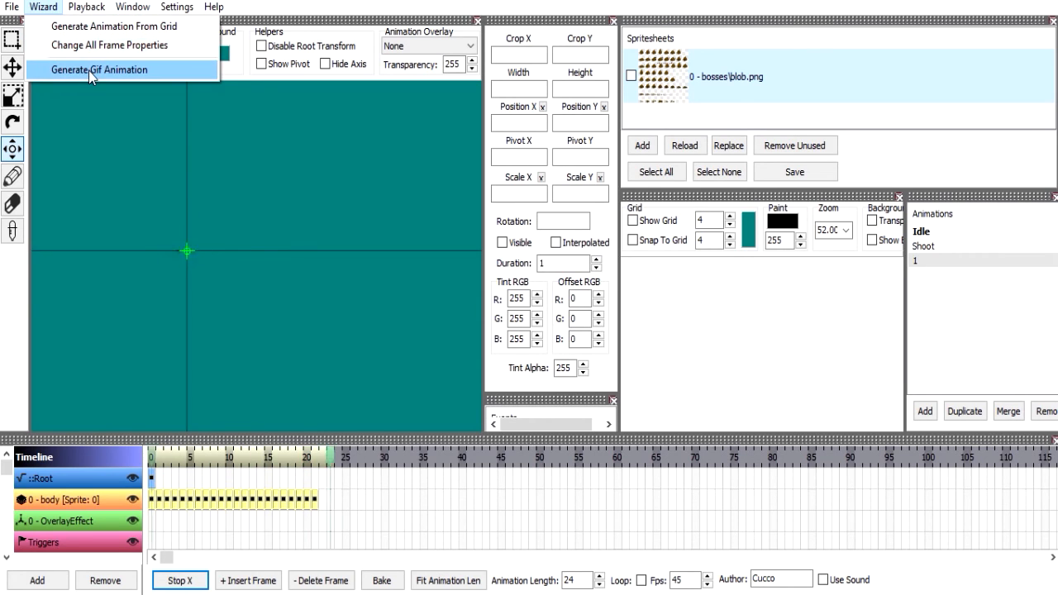
pyautogui.click(105, 47)
pyautogui.click(172, 578)
pyautogui.click(151, 501)
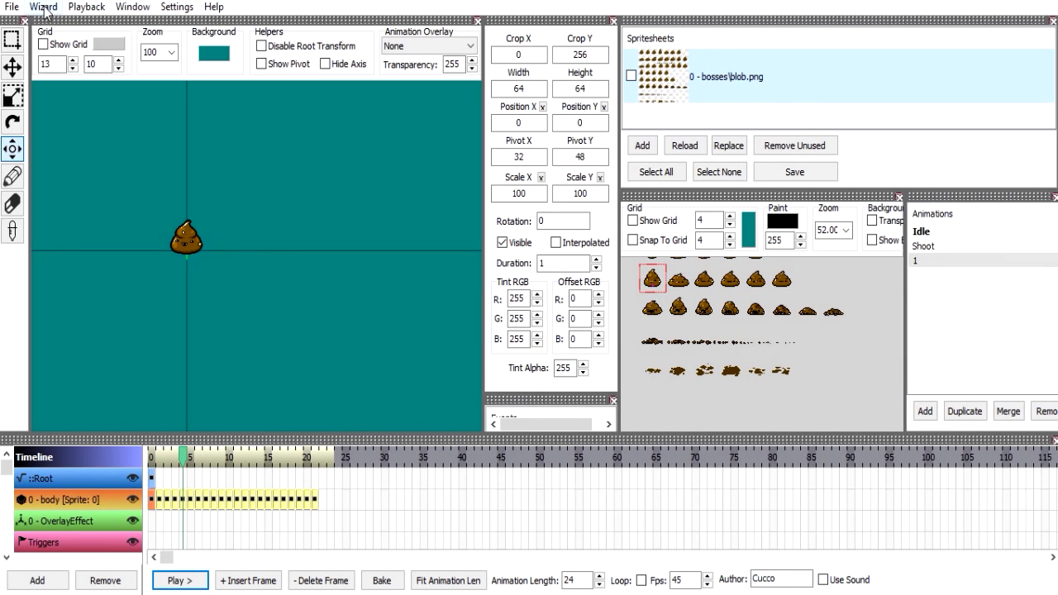
pyautogui.press('Left')
pyautogui.press('Left')
pyautogui.press('Left')
# Undo the frame deletions on the body layer.
pyautogui.hotkey('ctrl', 'z')
pyautogui.hotkey('ctrl', 'z')
pyautogui.hotkey('ctrl', 'z')
pyautogui.hotkey('ctrl', 'z')
pyautogui.hotkey('ctrl', 'z')
pyautogui.hotkey('ctrl', 'z')
pyautogui.hotkey('ctrl', 'z')
pyautogui.hotkey('ctrl', 'z')
pyautogui.hotkey('ctrl', 'z')
pyautogui.hotkey('ctrl', 'z')
pyautogui.hotkey('ctrl', 'z')
pyautogui.hotkey('ctrl', 'z')
pyautogui.hotkey('ctrl', 'z')
pyautogui.hotkey('ctrl', 'z')
pyautogui.hotkey('ctrl', 'z')
pyautogui.hotkey('ctrl', 'z')
pyautogui.hotkey('ctrl', 'z')
pyautogui.hotkey('ctrl', 'z')
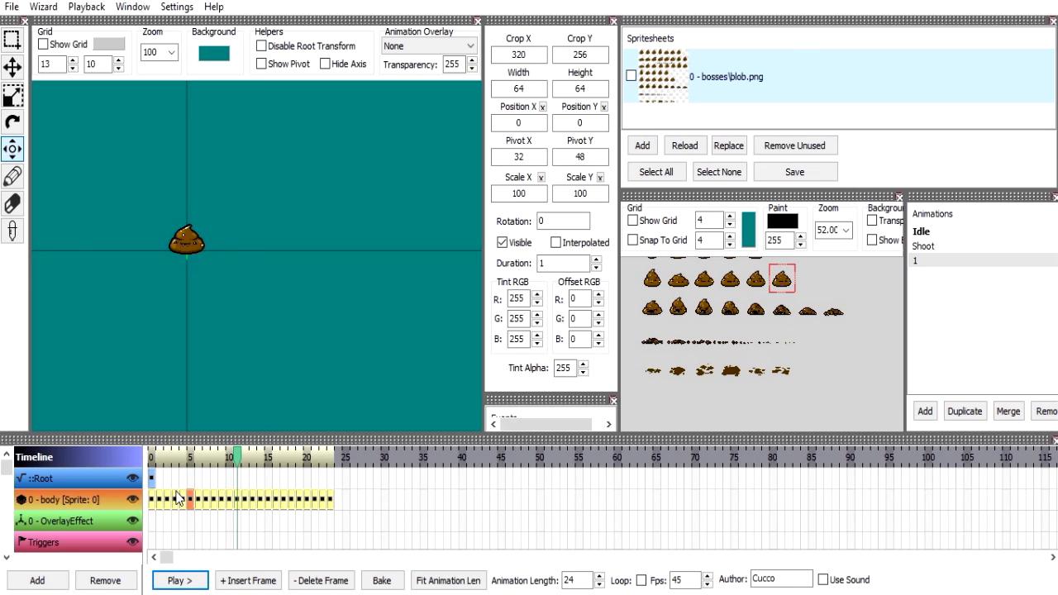
pyautogui.click(169, 501)
pyautogui.hotkey('ctrl', 'z')
# Clear the generated frames from the body layer.
pyautogui.click(161, 502)
pyautogui.click(154, 501)
pyautogui.press('Delete')
pyautogui.press('Delete')
pyautogui.press('Delete')
pyautogui.press('Delete')
pyautogui.press('Delete')
pyautogui.press('Delete')
pyautogui.press('Delete')
pyautogui.press('Delete')
pyautogui.press('Delete')
pyautogui.press('Delete')
pyautogui.press('Delete')
pyautogui.press('Delete')
pyautogui.press('Delete')
pyautogui.press('Delete')
pyautogui.press('Delete')
pyautogui.press('Delete')
pyautogui.press('Delete')
pyautogui.press('Delete')
pyautogui.press('Delete')
pyautogui.press('Delete')
pyautogui.press('Delete')
pyautogui.press('Delete')
pyautogui.press('Delete')
pyautogui.press('Delete')
pyautogui.click(50, 6)
pyautogui.click(55, 27)
pyautogui.click(211, 308)
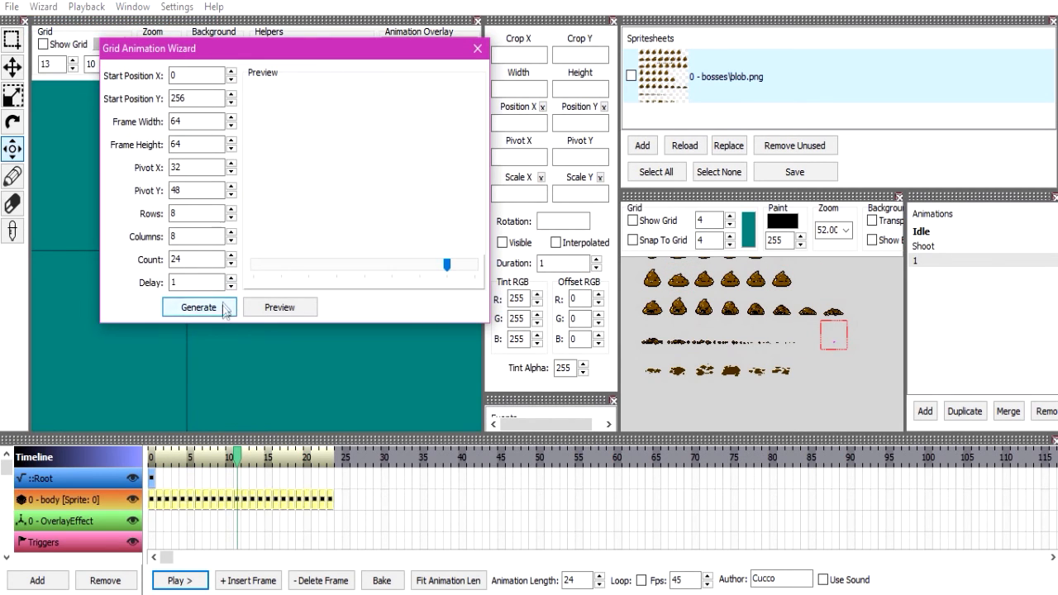
pyautogui.click(475, 51)
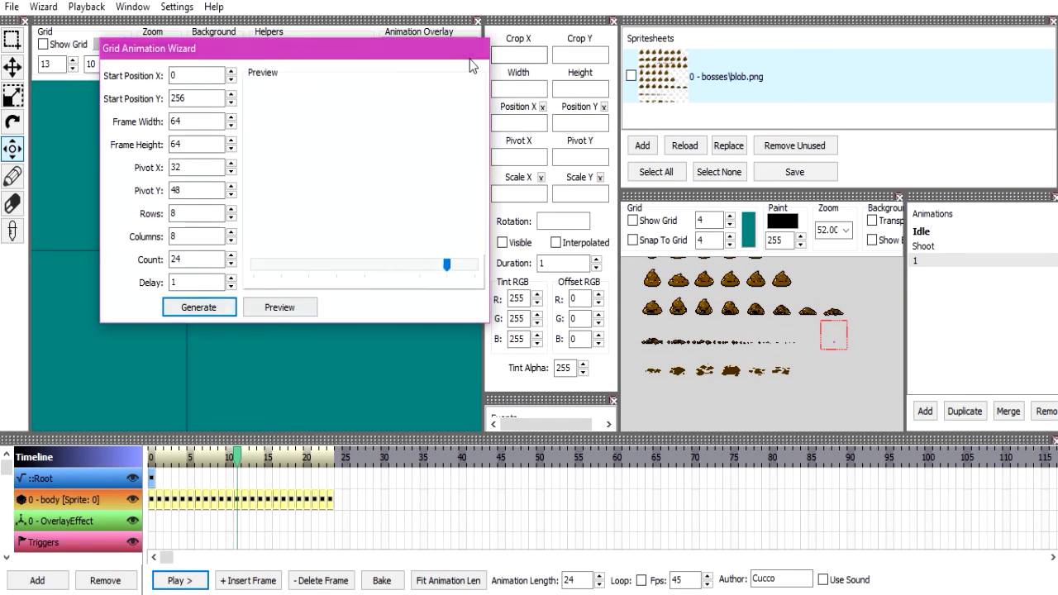
pyautogui.hotkey('ctrl', 'z')
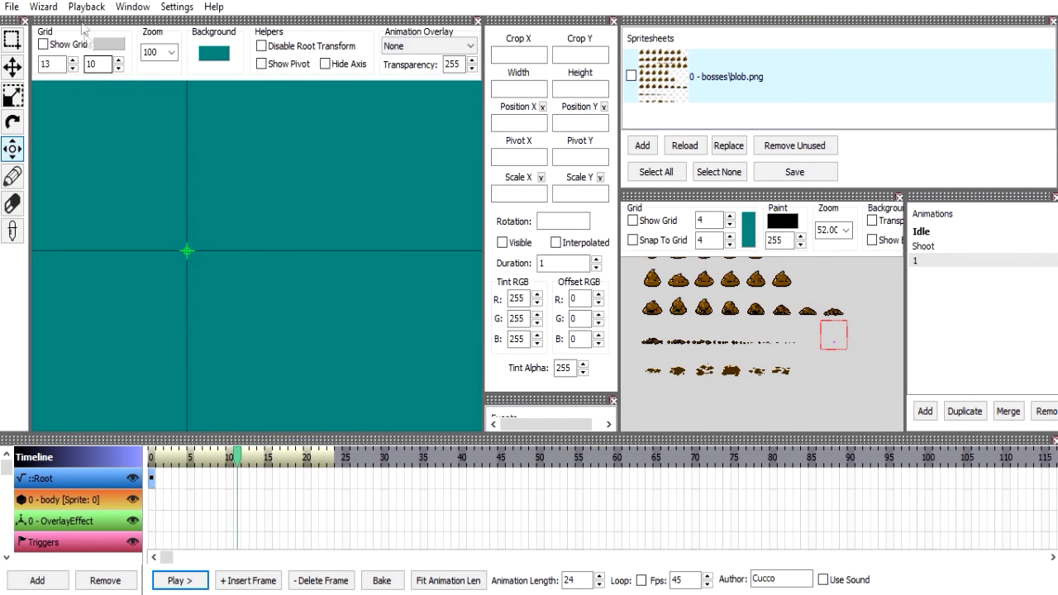
# Set the grid animation wizard's Pivot Y to 32, generate the body layer frames and close the wizard.
pyautogui.click(43, 7)
pyautogui.click(56, 30)
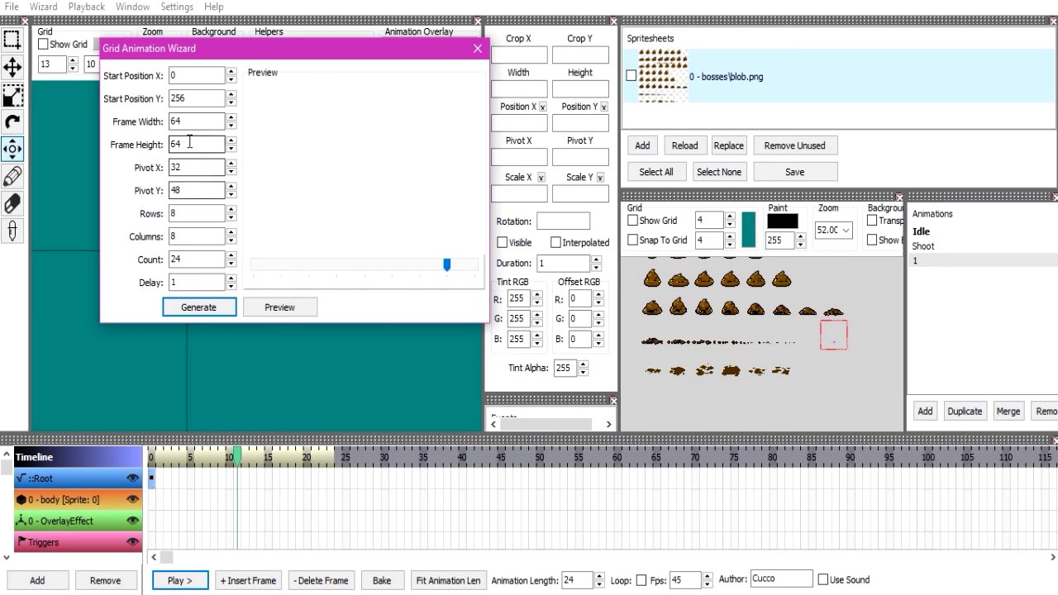
pyautogui.click(194, 189)
pyautogui.press('BackSpace')
pyautogui.press('BackSpace')
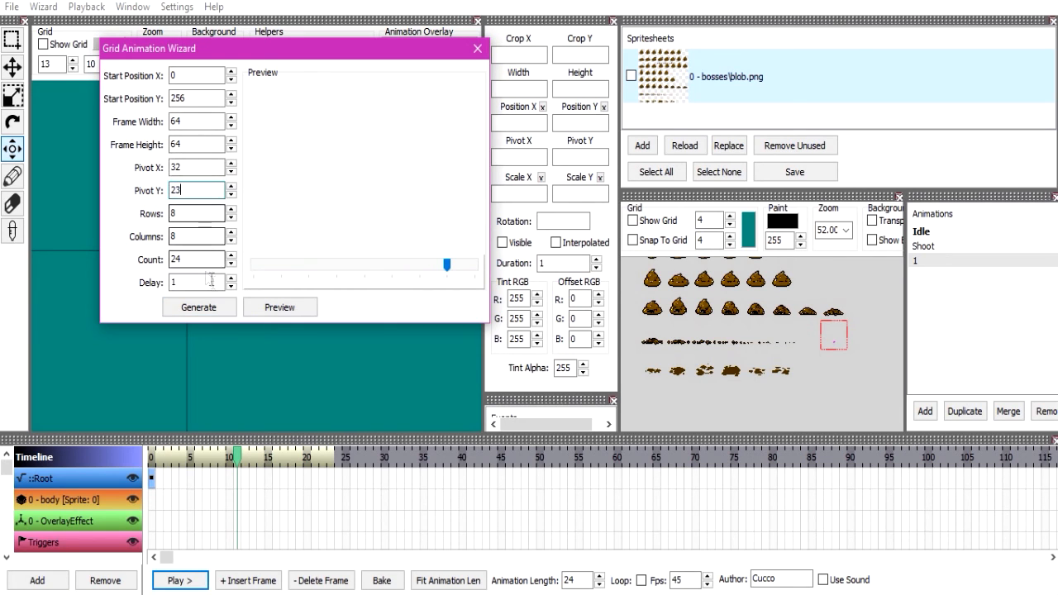
pyautogui.write('32')
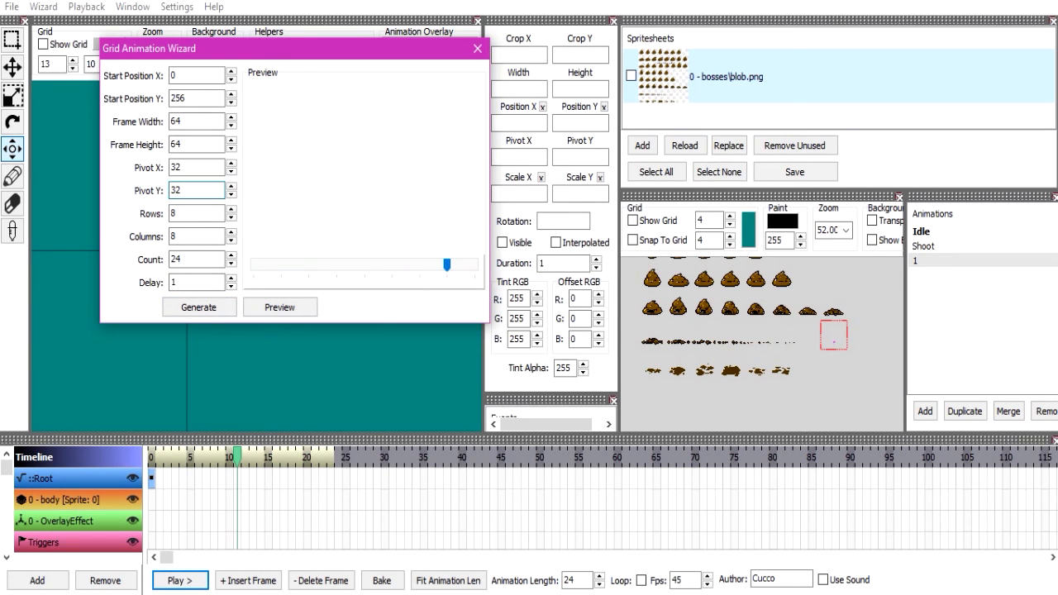
pyautogui.click(205, 310)
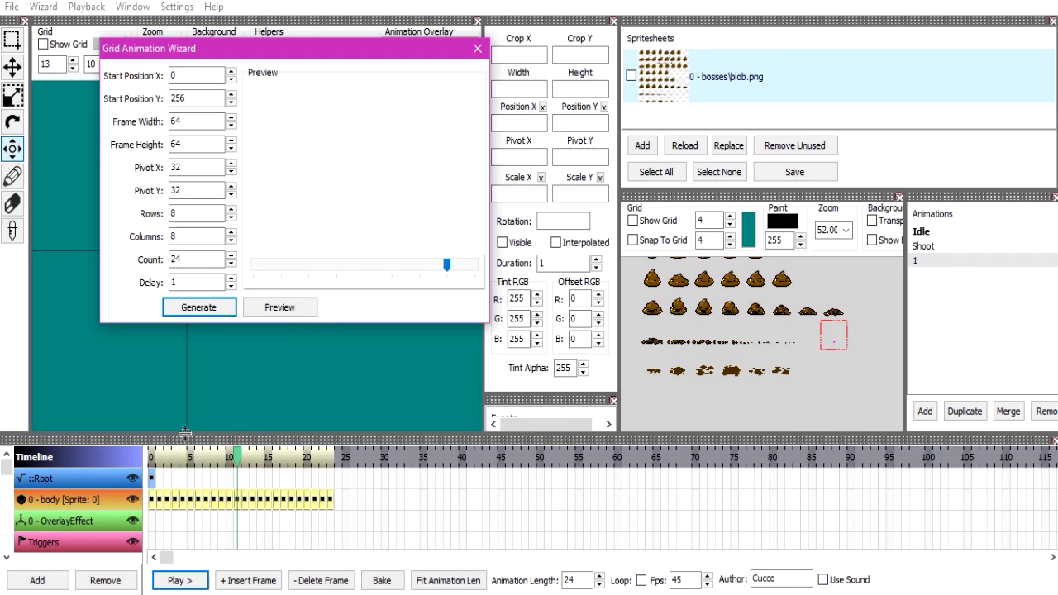
pyautogui.click(478, 50)
# Check the generated frames and delete the empty ones that follow the sixth frame on the body layer.
pyautogui.moveTo(187, 457); pyautogui.dragTo(165, 467)
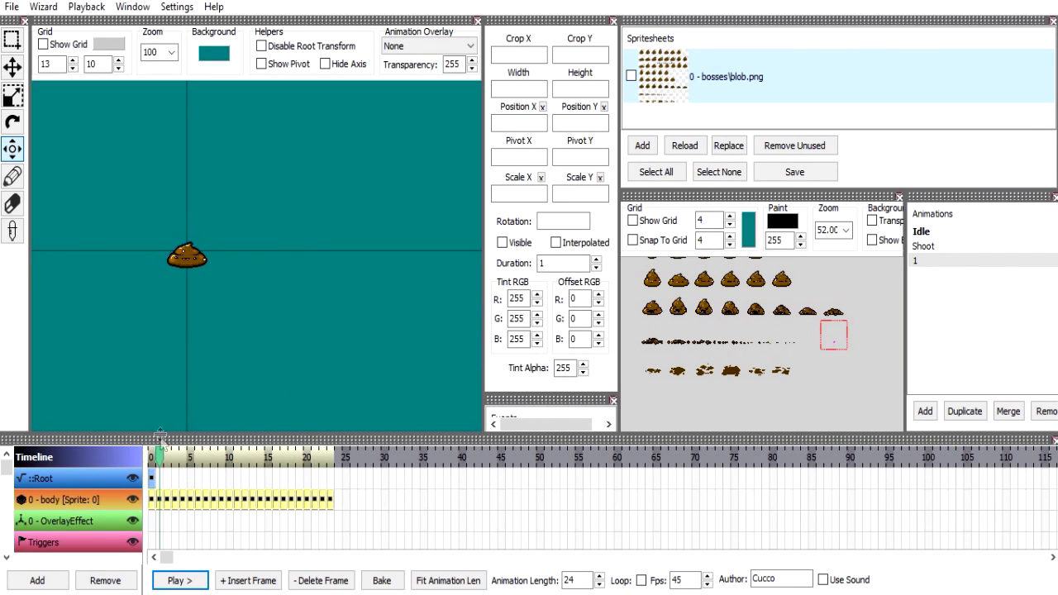
pyautogui.click(217, 500)
pyautogui.click(205, 500)
pyautogui.click(191, 500)
pyautogui.click(205, 500)
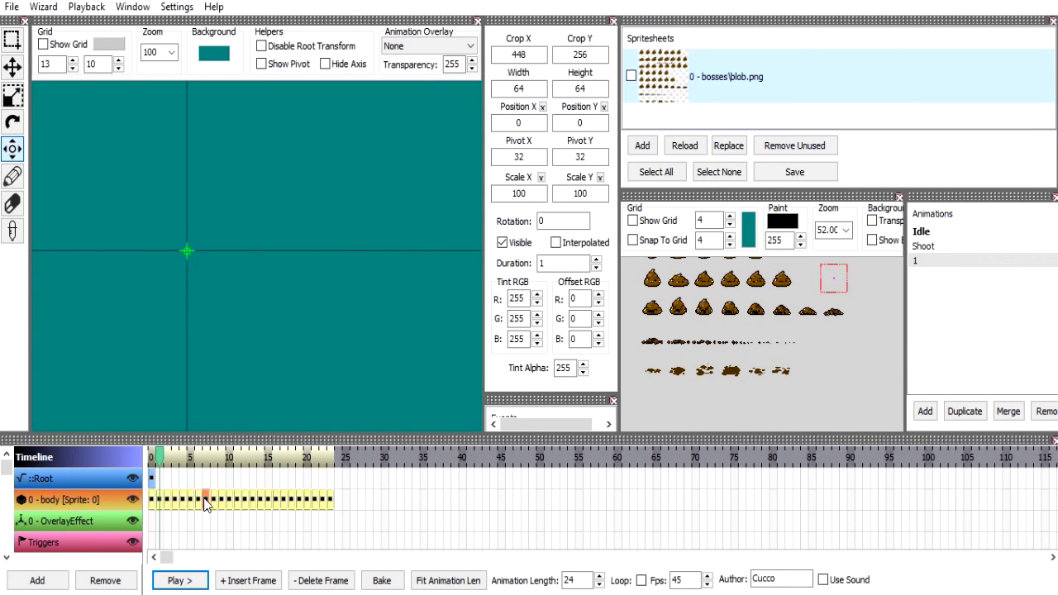
pyautogui.press('Delete')
pyautogui.press('Delete')
pyautogui.click(200, 500)
pyautogui.press('Delete')
# Delete the remaining empty frames on the body layer and select a frame near the end of its sequence.
pyautogui.click(241, 500)
pyautogui.click(252, 500)
pyautogui.click(291, 500)
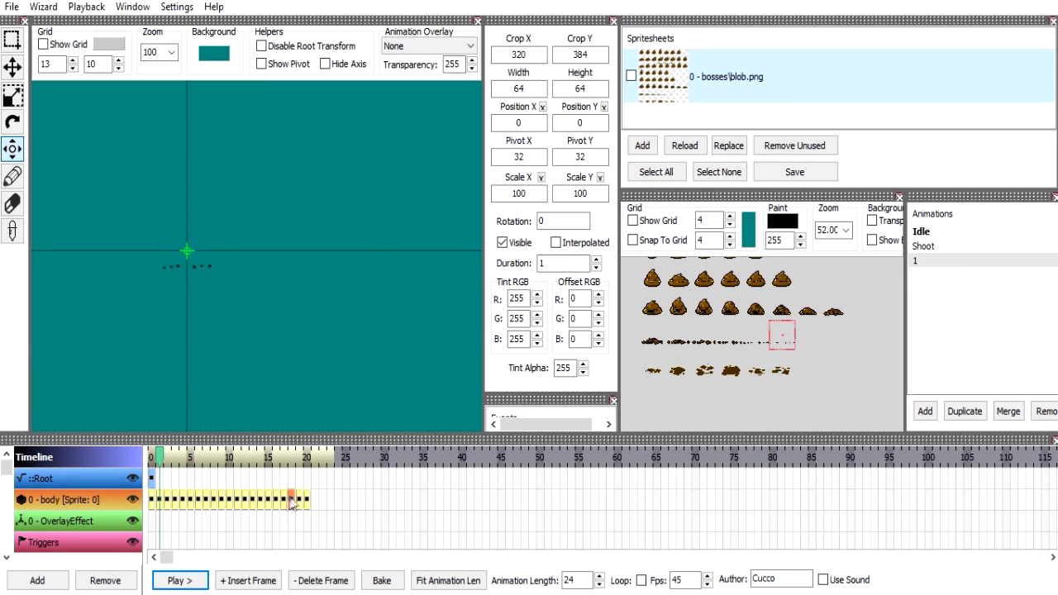
# Set Pivot Y to 48 for all frames of the body layer with the frame property wizard.
pyautogui.click(44, 7)
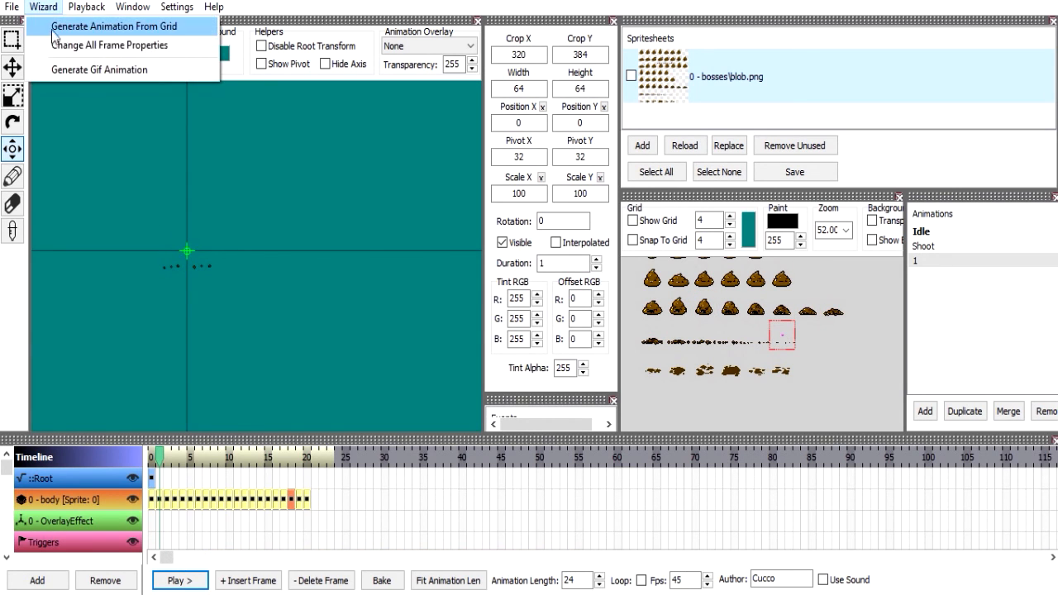
pyautogui.click(107, 41)
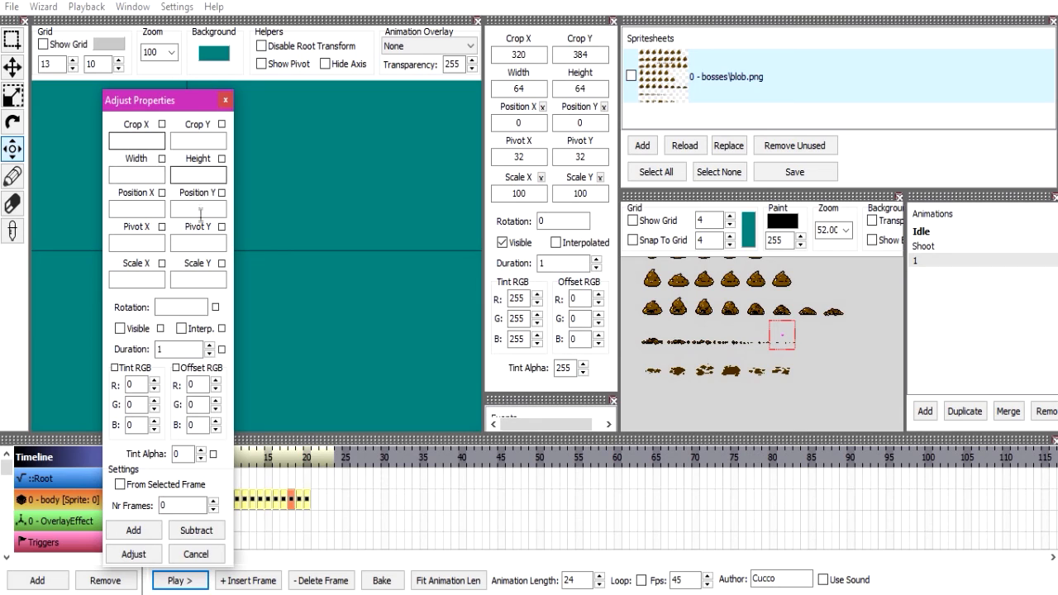
pyautogui.click(202, 241)
pyautogui.write('48')
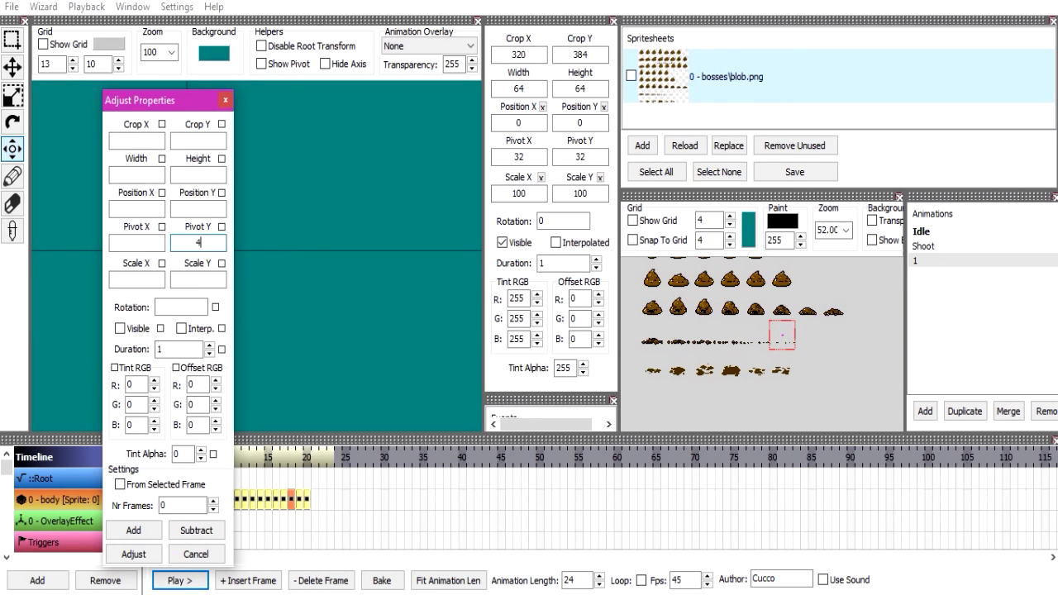
pyautogui.click(222, 227)
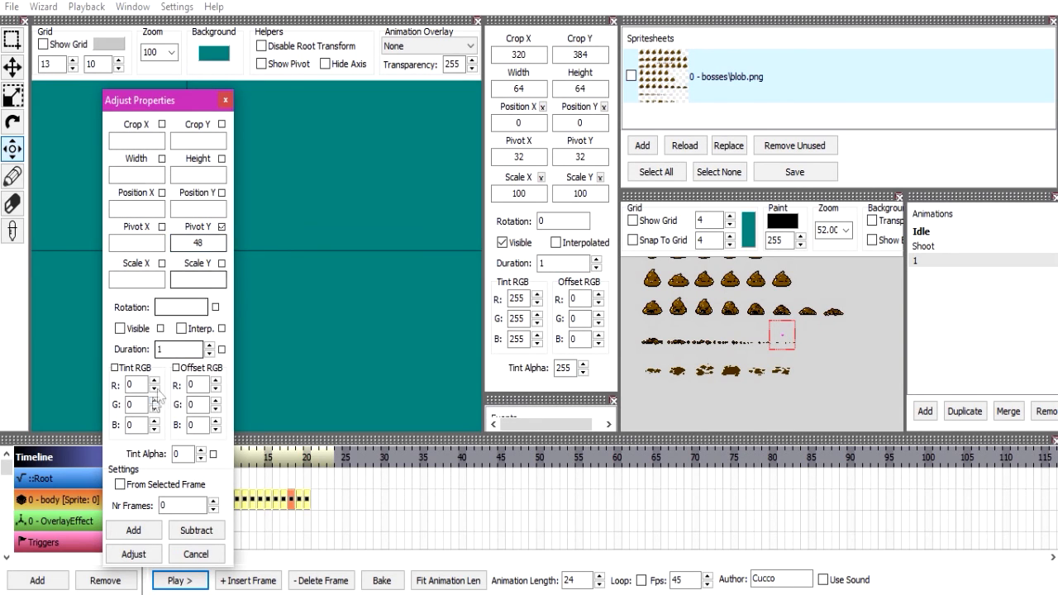
pyautogui.click(134, 554)
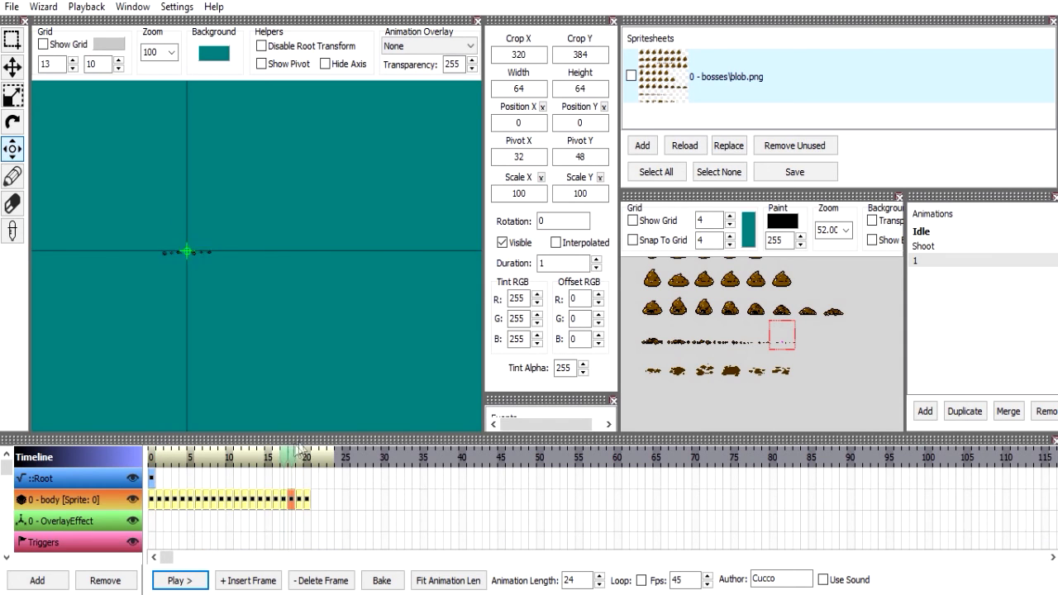
# Enter 21412 as Crop X in the frame property wizard, exclude Crop X from the adjustment and close the wizard without applying.
pyautogui.click(43, 7)
pyautogui.click(93, 46)
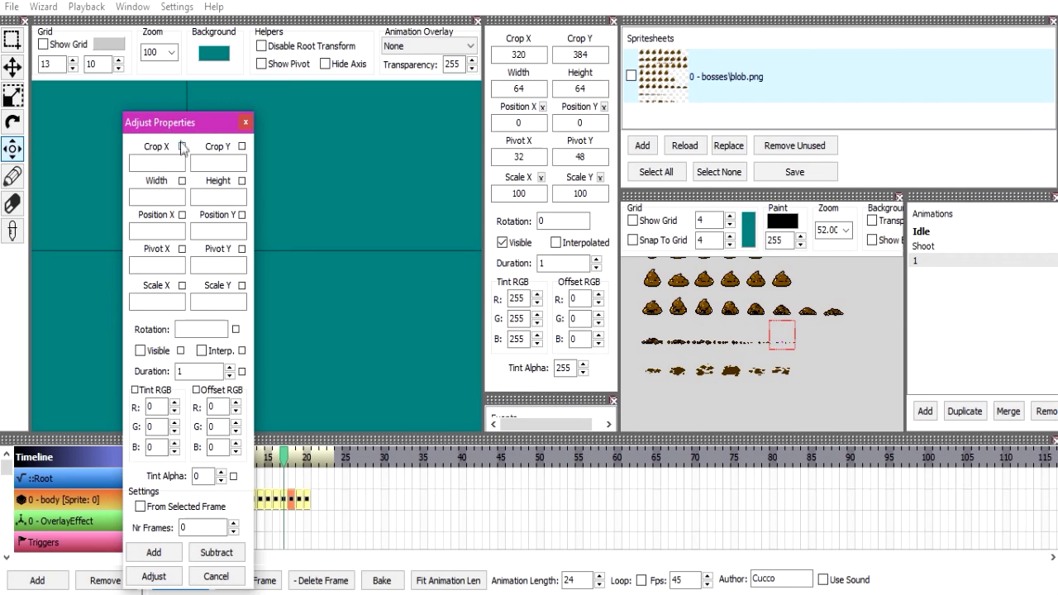
pyautogui.click(182, 147)
pyautogui.click(184, 163)
pyautogui.write('21412')
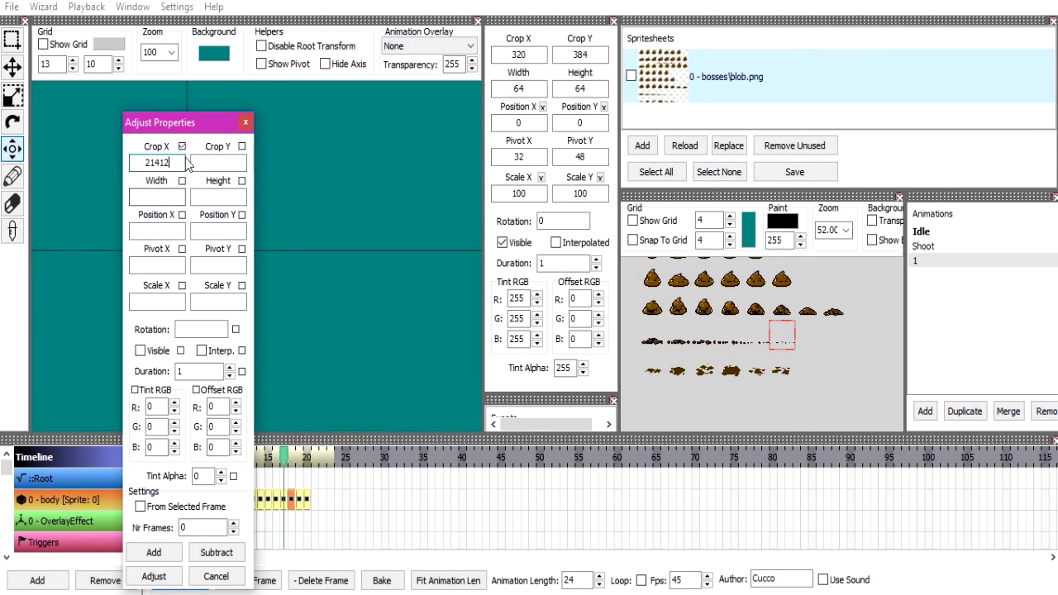
pyautogui.moveTo(201, 124); pyautogui.dragTo(223, 71)
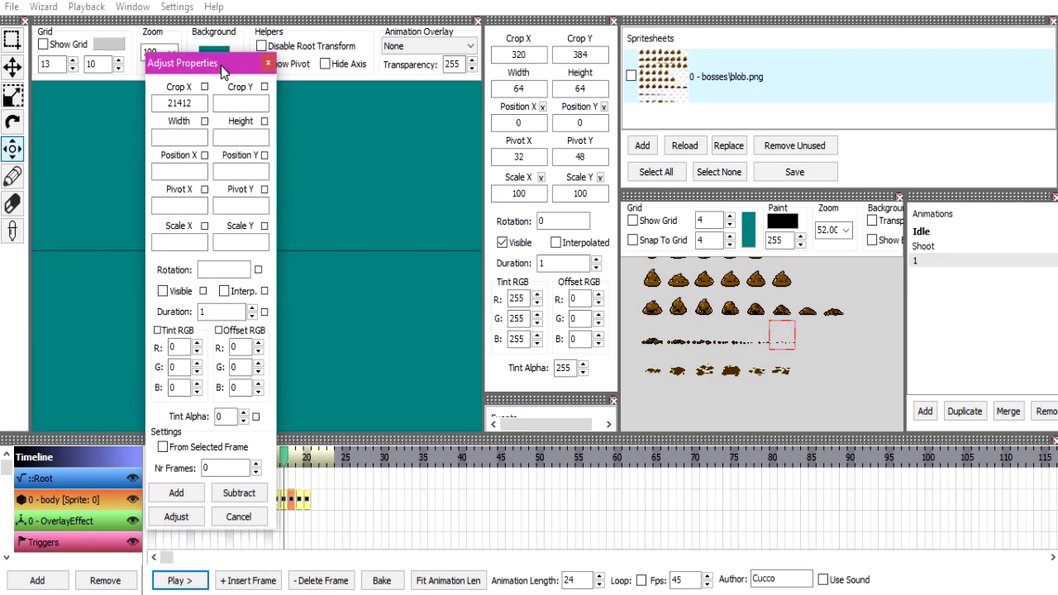
pyautogui.click(269, 62)
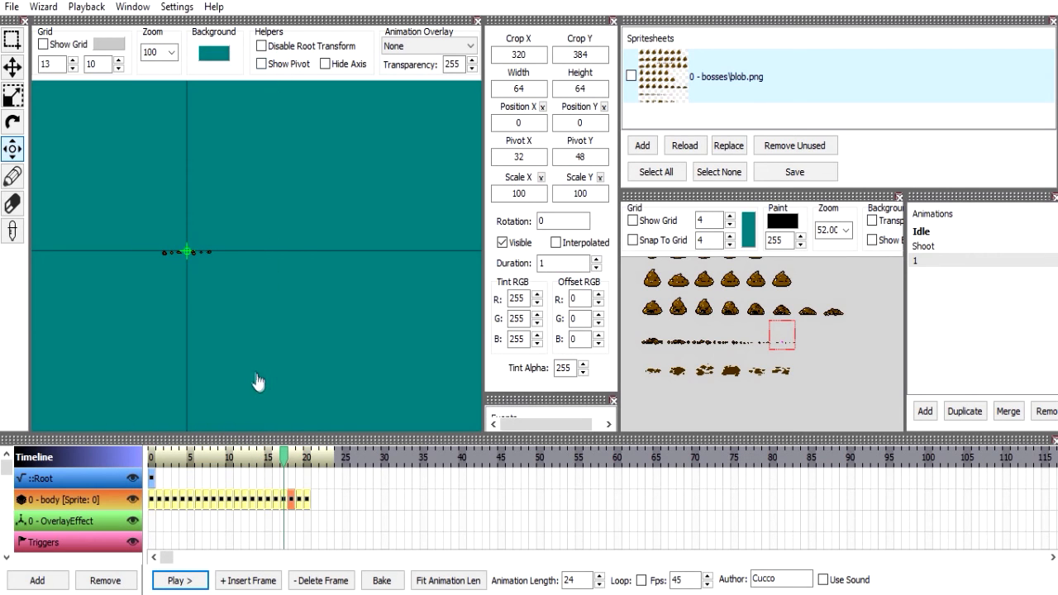
# Limit a frame property adjustment to 13 frames starting from the selected frame, and cancel it without applying.
pyautogui.click(43, 6)
pyautogui.click(70, 50)
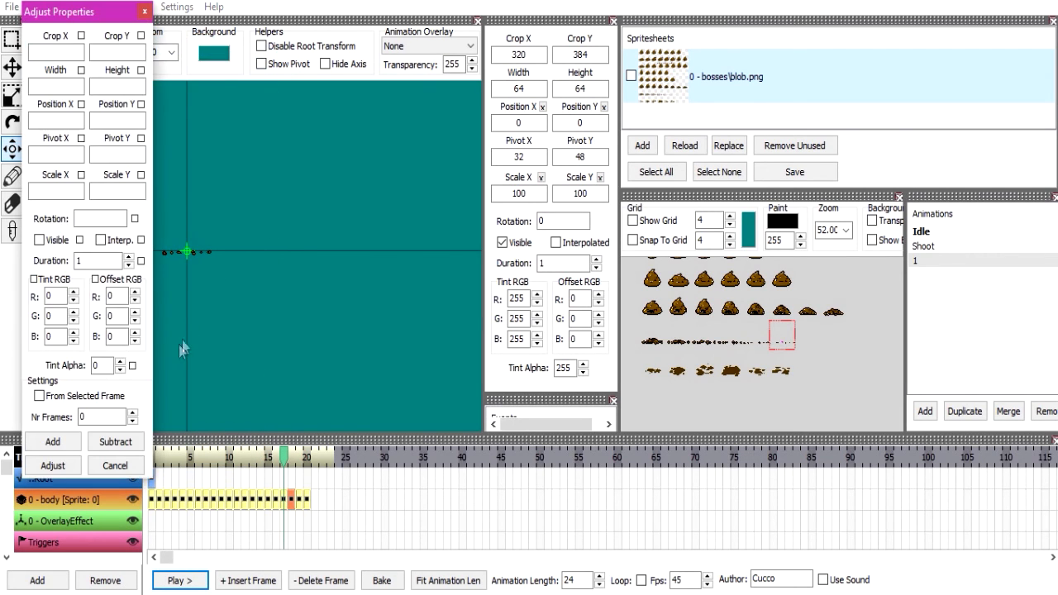
pyautogui.click(40, 396)
pyautogui.scroll(13, 98, 415)
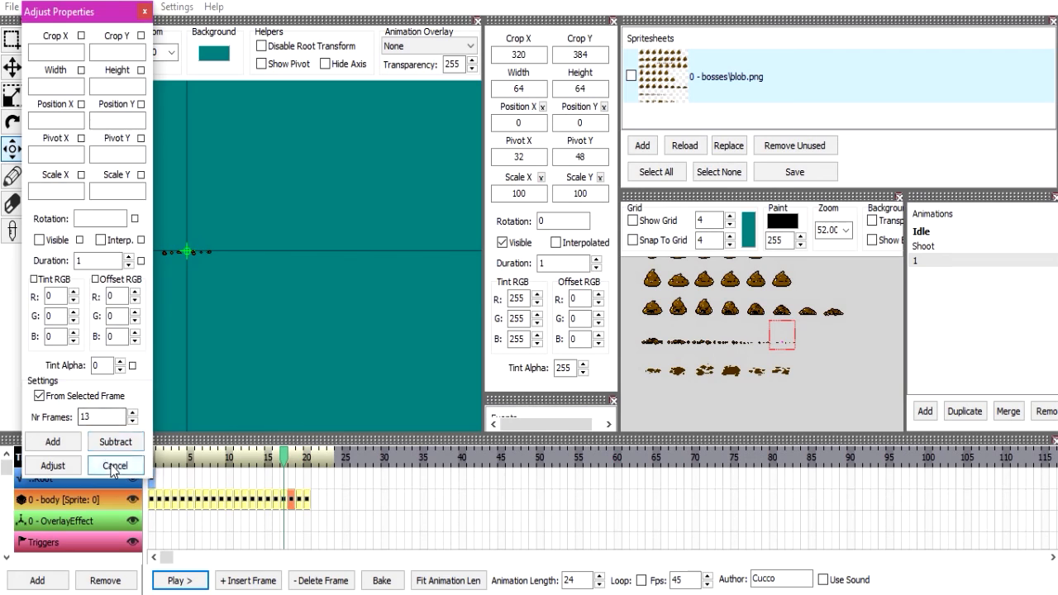
pyautogui.click(113, 468)
# Exit the animation editor and discard the unsaved changes.
pyautogui.click(11, 6)
pyautogui.moveTo(29, 7)
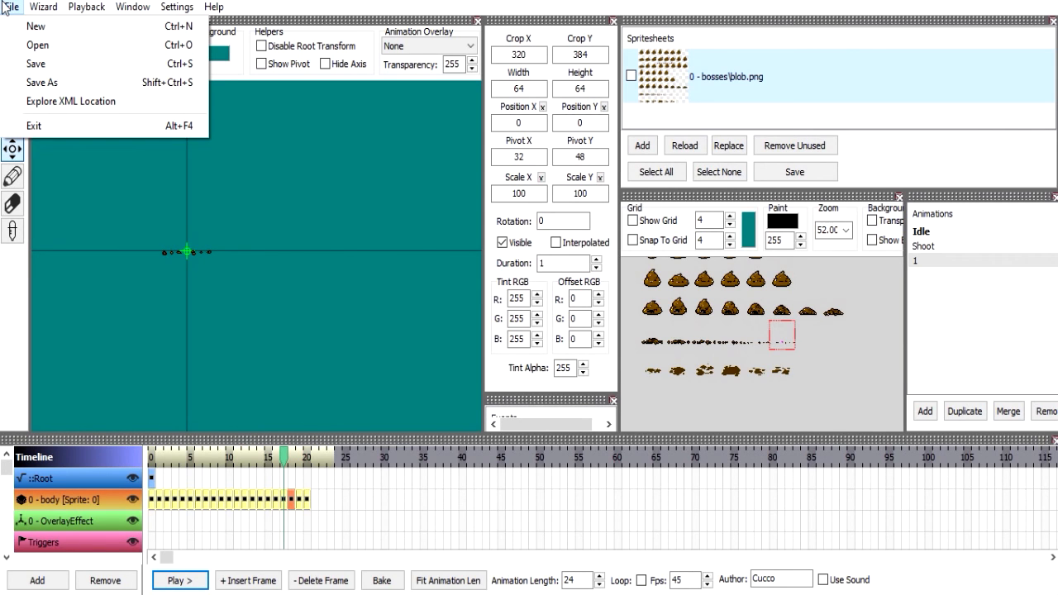
pyautogui.click(34, 126)
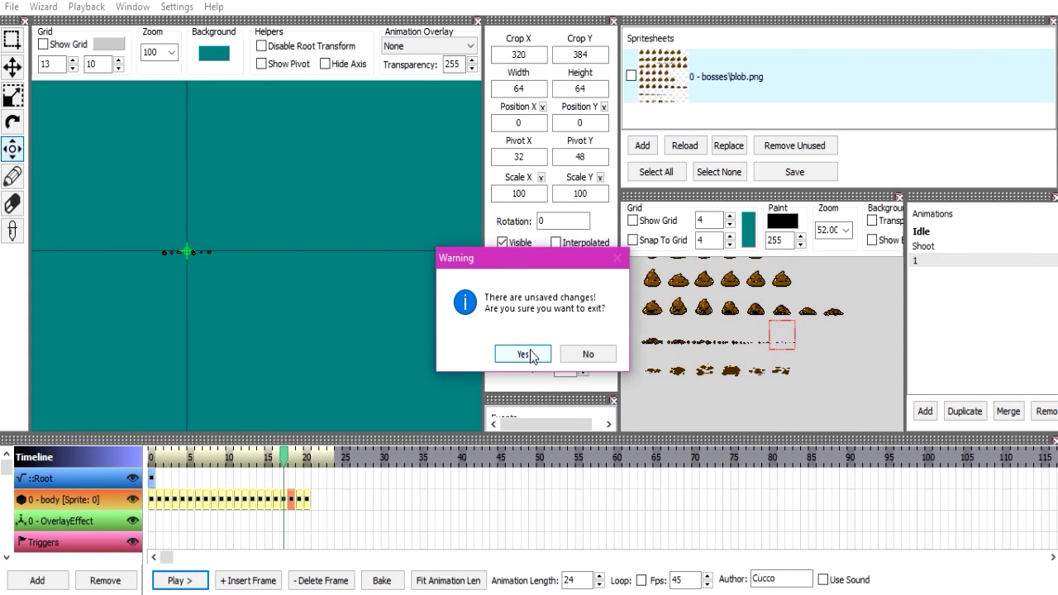
pyautogui.click(533, 354)
# Open blob.anm2 from the gfx folder in Notepad++ and set its syntax language to XML.
pyautogui.click(589, 105)
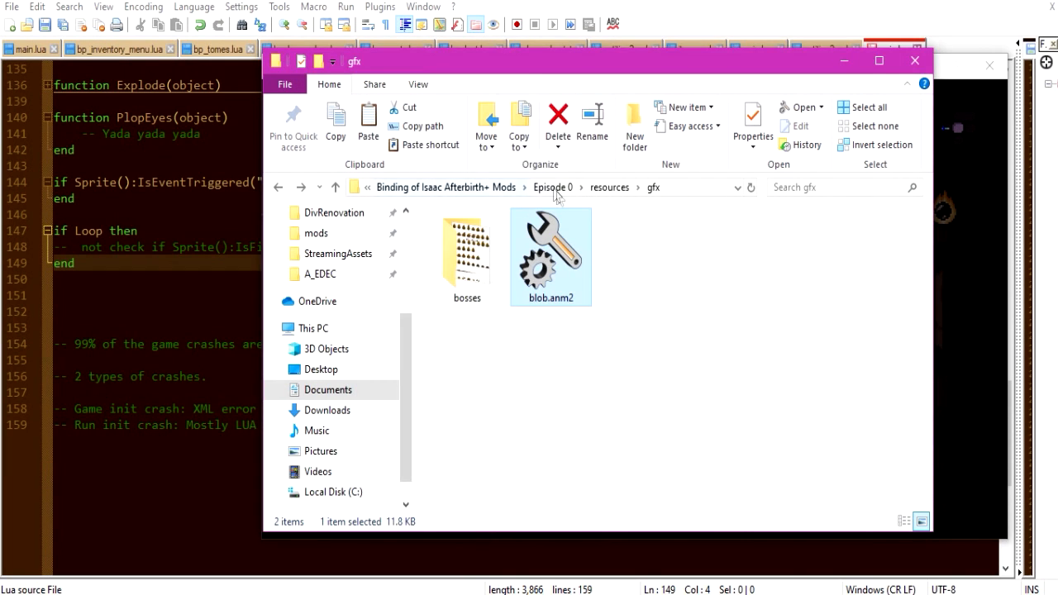
pyautogui.rightClick(567, 210)
pyautogui.click(613, 293)
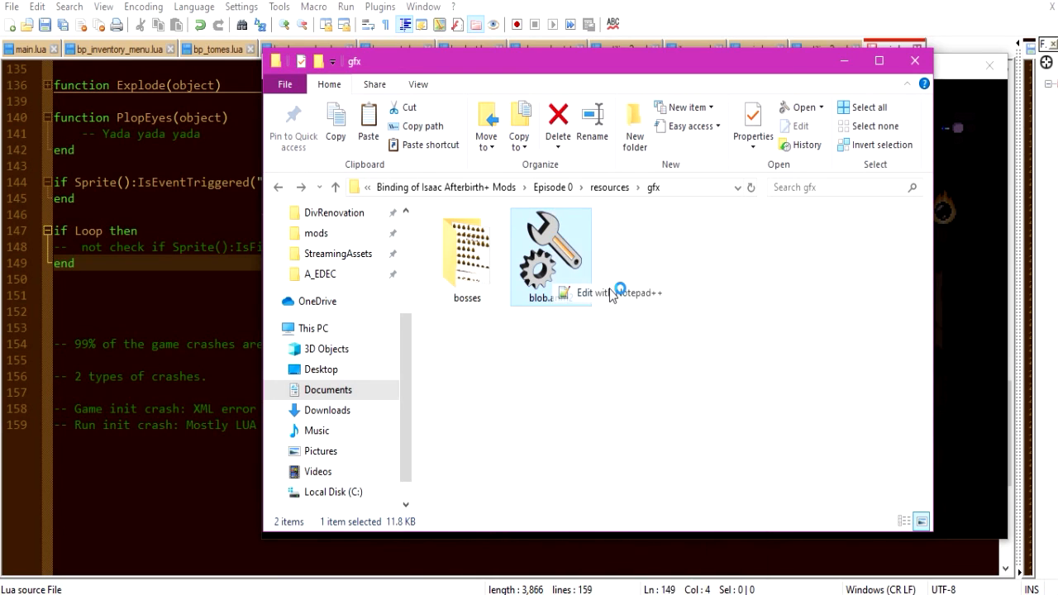
pyautogui.click(400, 181)
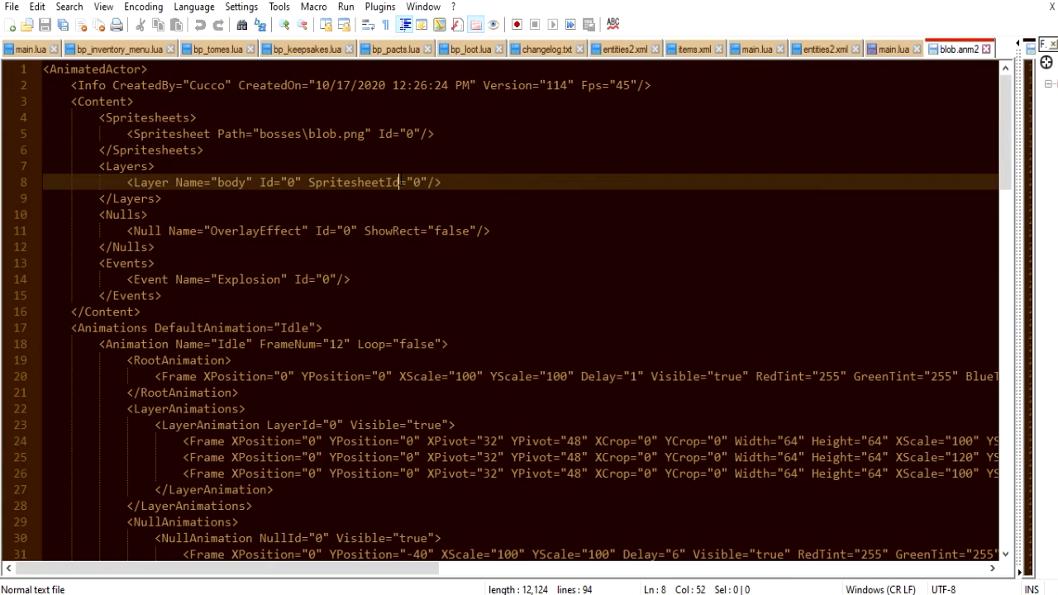
pyautogui.click(195, 7)
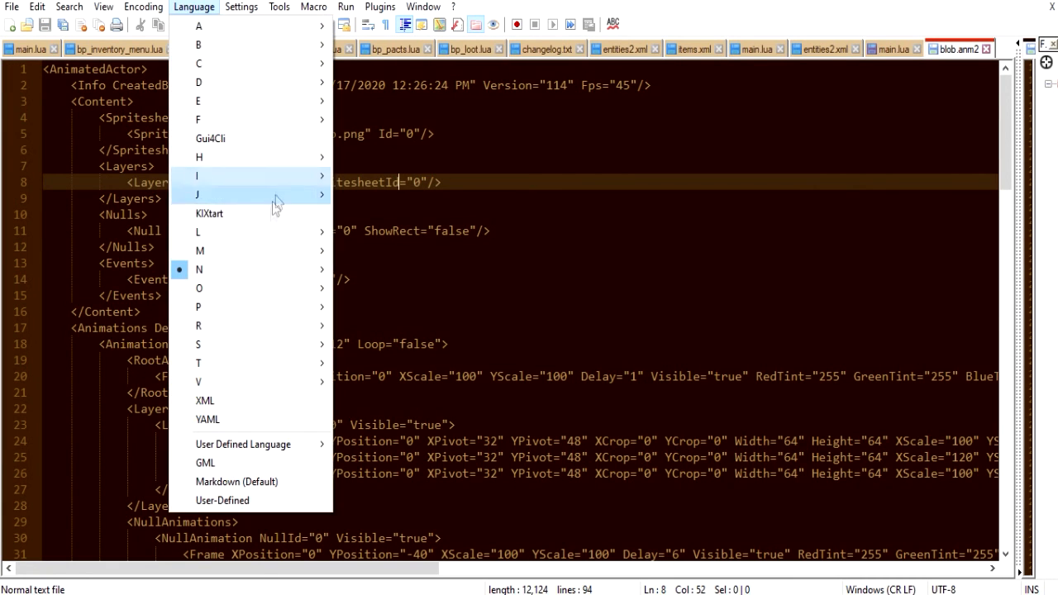
pyautogui.click(265, 401)
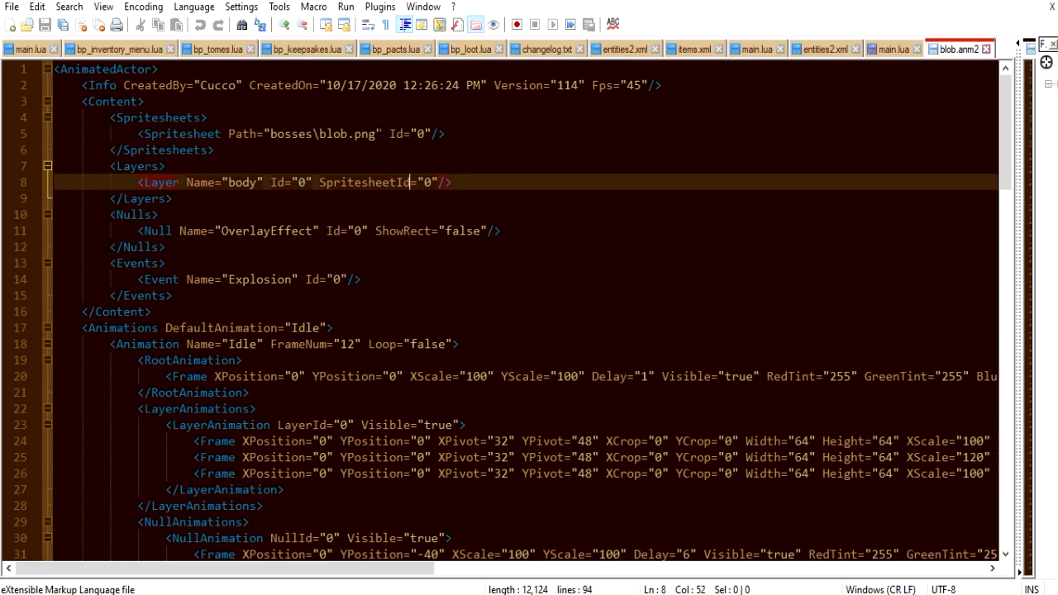
# Examine the XML of blob.anm2, including its spritesheet, layer, null, event and animation frame entries and their attributes.
pyautogui.scroll(-3, 405, 182)
pyautogui.hscroll(8, 525, 310)
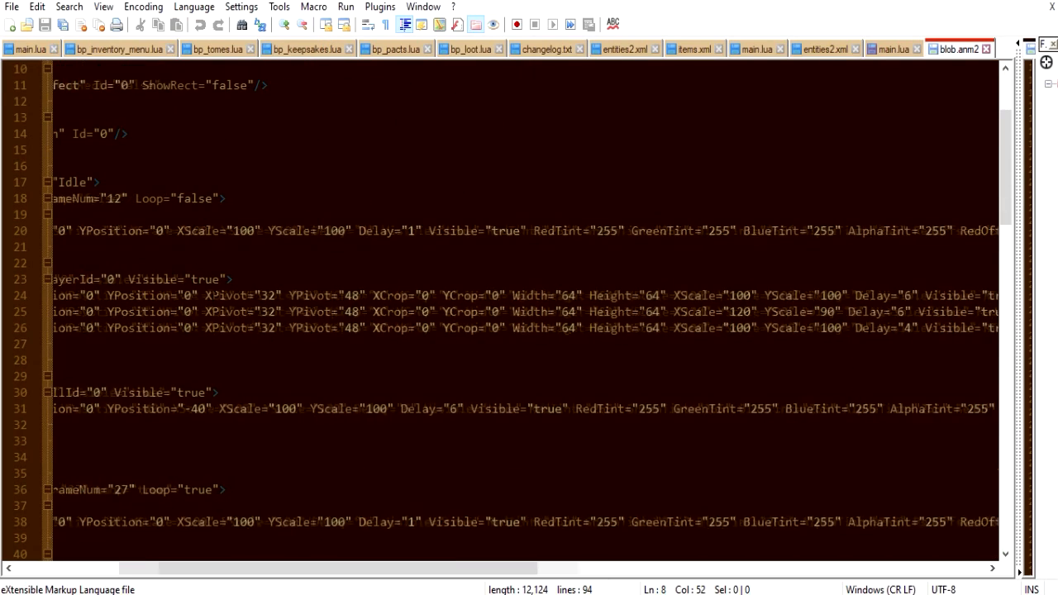
pyautogui.hscroll(6, 526, 309)
pyautogui.hscroll(-7, 525, 310)
pyautogui.hscroll(-10, 526, 310)
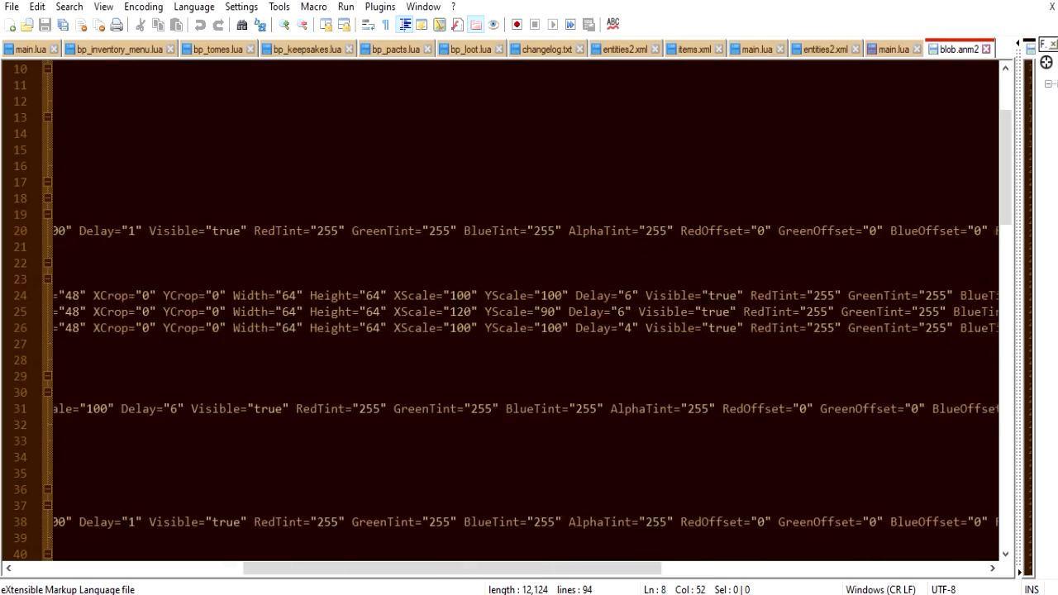
pyautogui.hscroll(-2, 530, 311)
pyautogui.scroll(3, 531, 311)
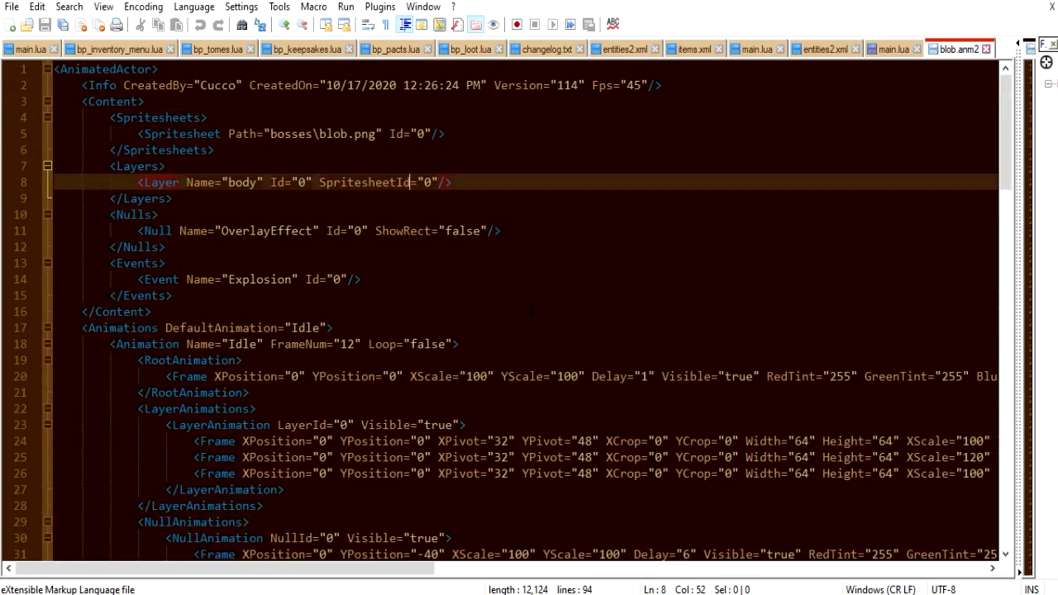
pyautogui.scroll(-6, 531, 311)
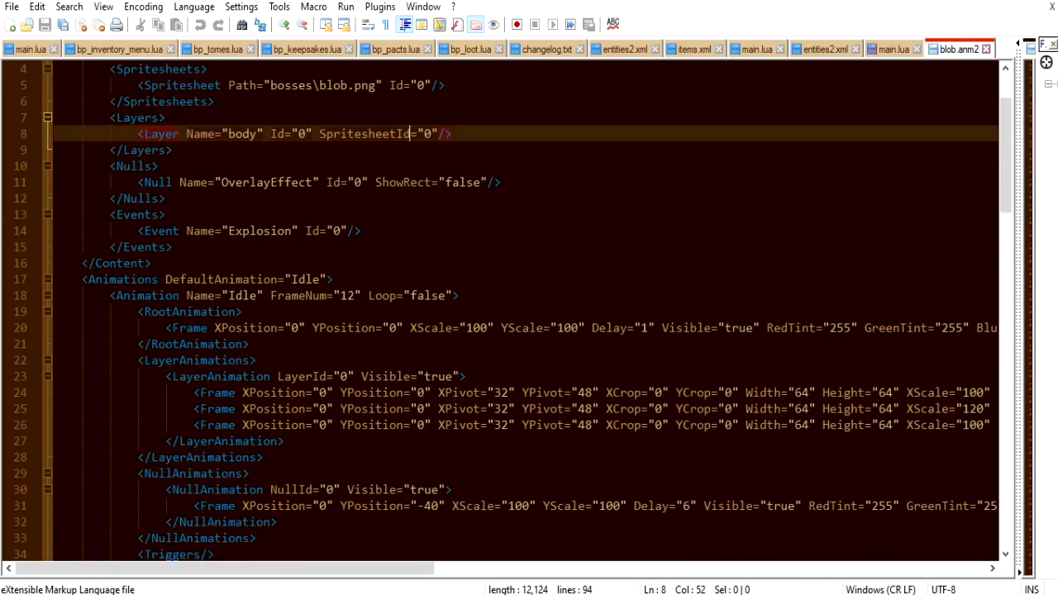
# Set up a replacement of 48 with 64, starting from the YPivot value of the Idle animation's first layer frame.
pyautogui.click(452, 150)
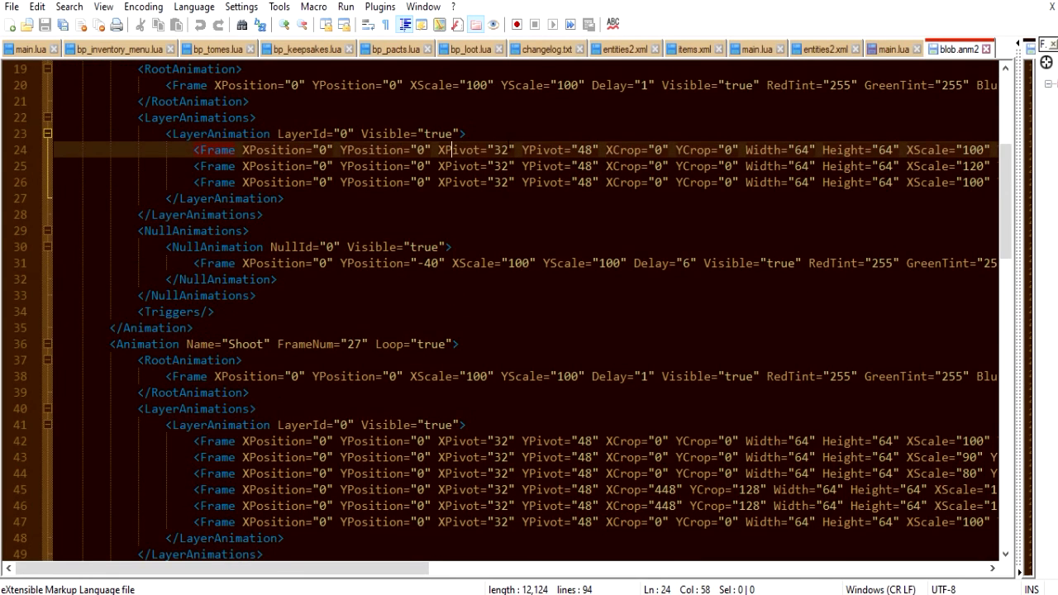
pyautogui.doubleClick(584, 149)
pyautogui.hotkey('ctrl', 'f')
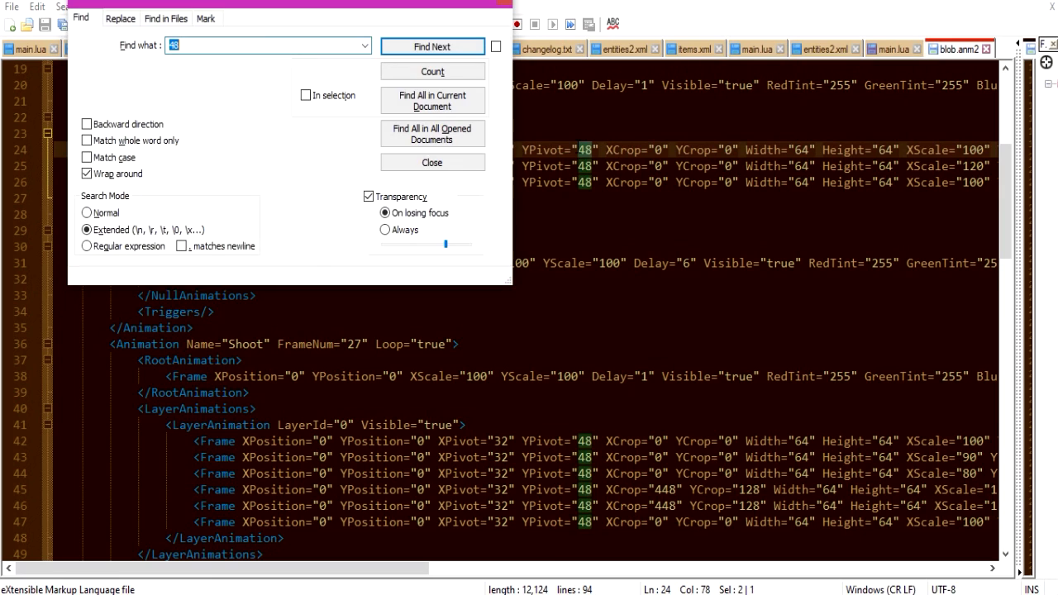
pyautogui.click(120, 18)
pyautogui.write('48')
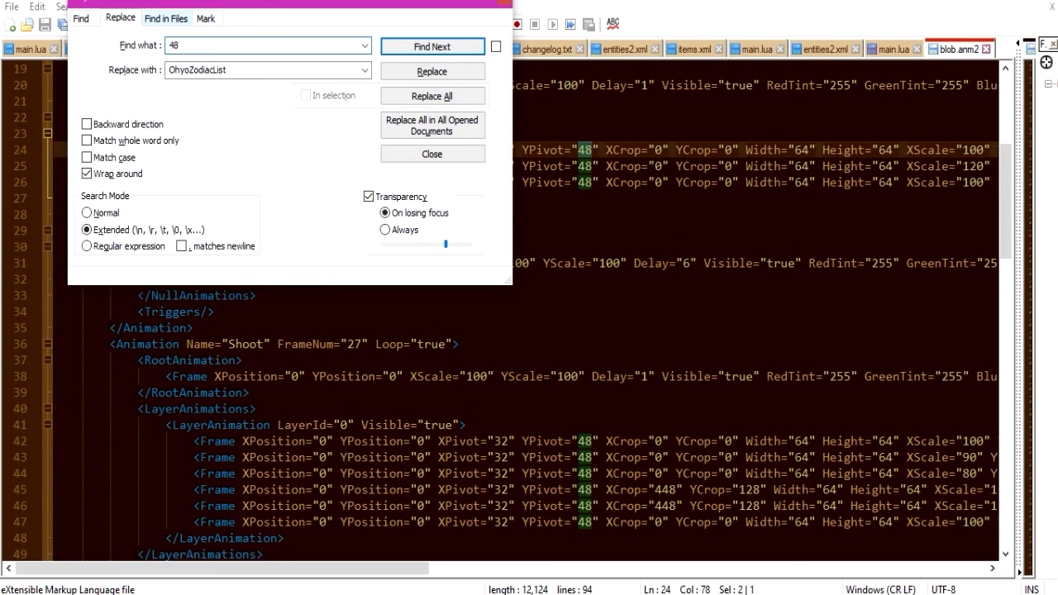
pyautogui.doubleClick(264, 70)
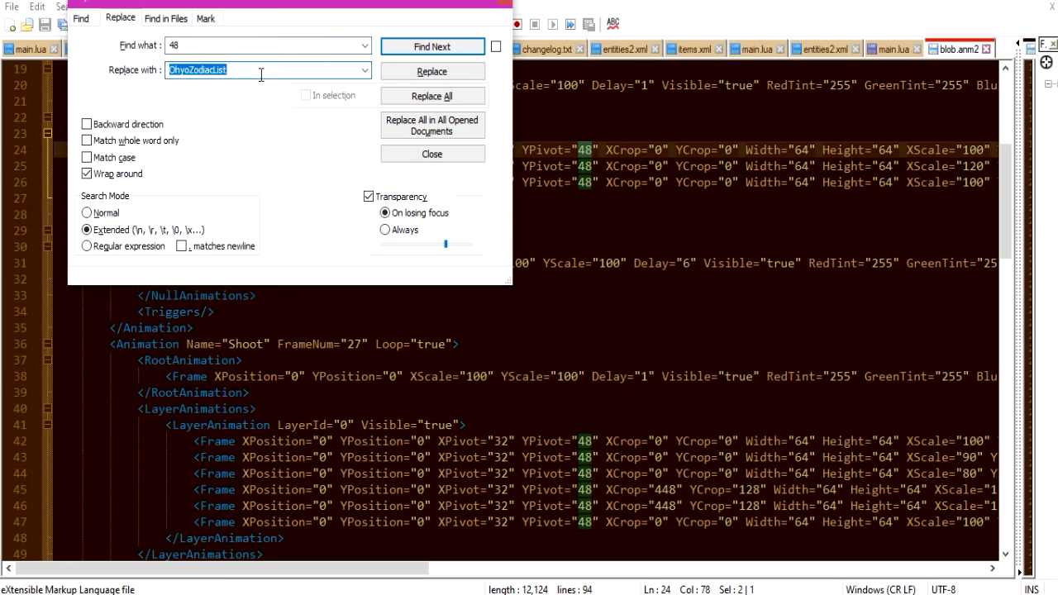
pyautogui.write('64')
# Replace successive occurrences of 48 with 64 in blob.anm2 without restricting the search to whole words.
pyautogui.click(439, 47)
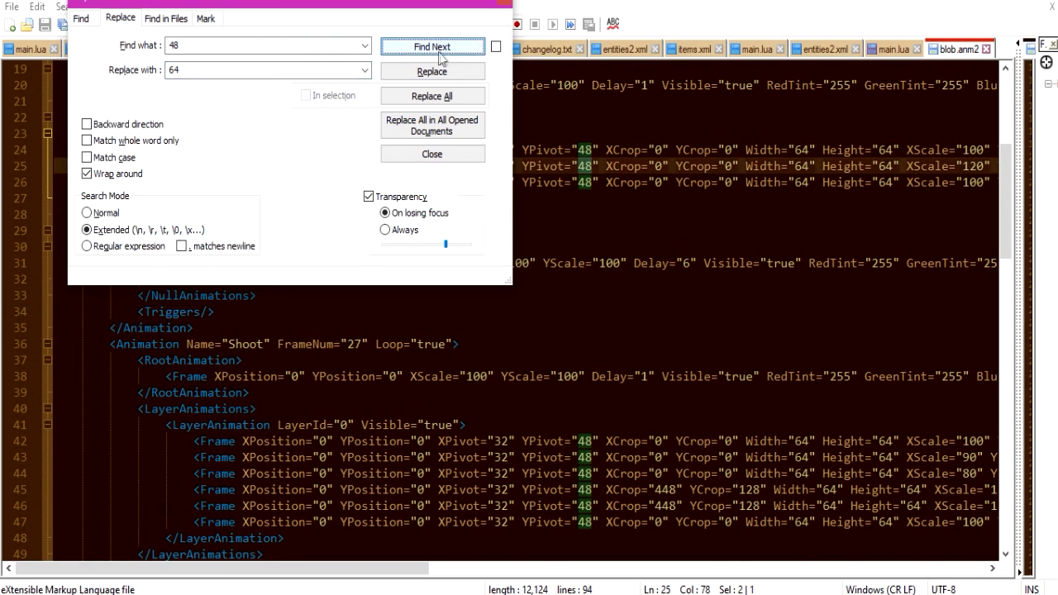
pyautogui.click(444, 73)
pyautogui.click(444, 73)
pyautogui.click(443, 73)
pyautogui.click(444, 73)
pyautogui.click(444, 72)
pyautogui.click(444, 73)
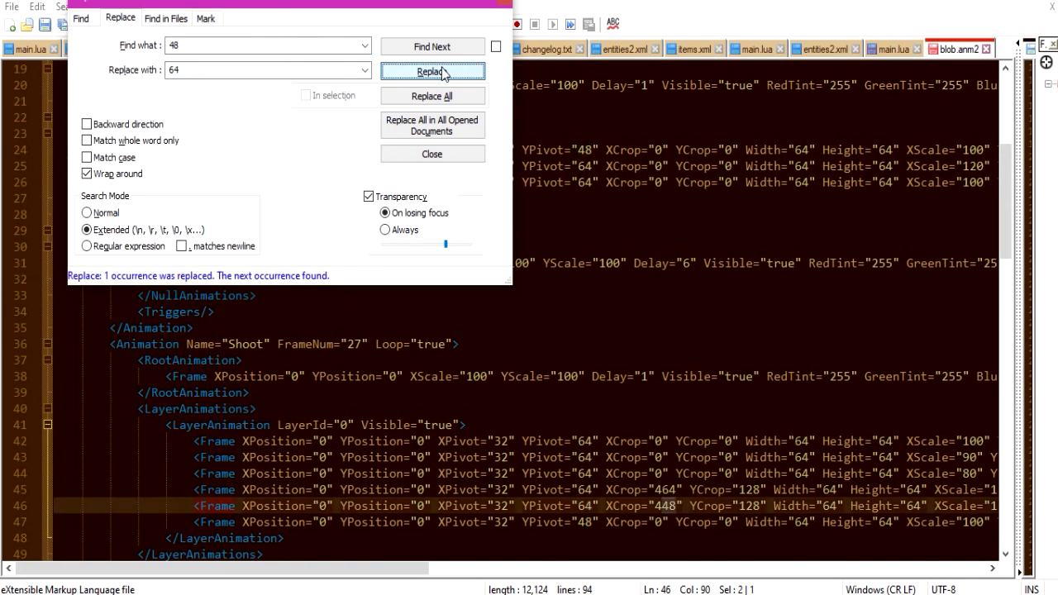
pyautogui.click(444, 73)
pyautogui.click(444, 73)
pyautogui.click(444, 72)
pyautogui.click(444, 73)
pyautogui.click(443, 73)
pyautogui.click(444, 73)
pyautogui.click(444, 72)
pyautogui.click(444, 73)
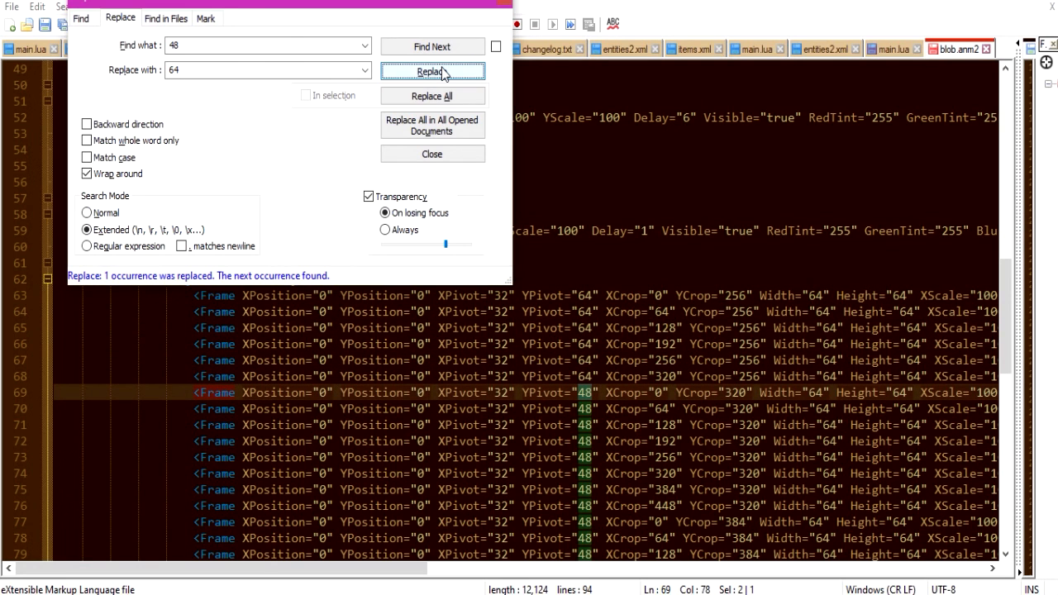
# Undo the replacements of 48 with 64 in blob.anm2.
pyautogui.click(702, 181)
pyautogui.hotkey('ctrl', 'z')
pyautogui.hotkey('ctrl', 'z')
pyautogui.hotkey('ctrl', 'z')
pyautogui.hotkey('ctrl', 'z')
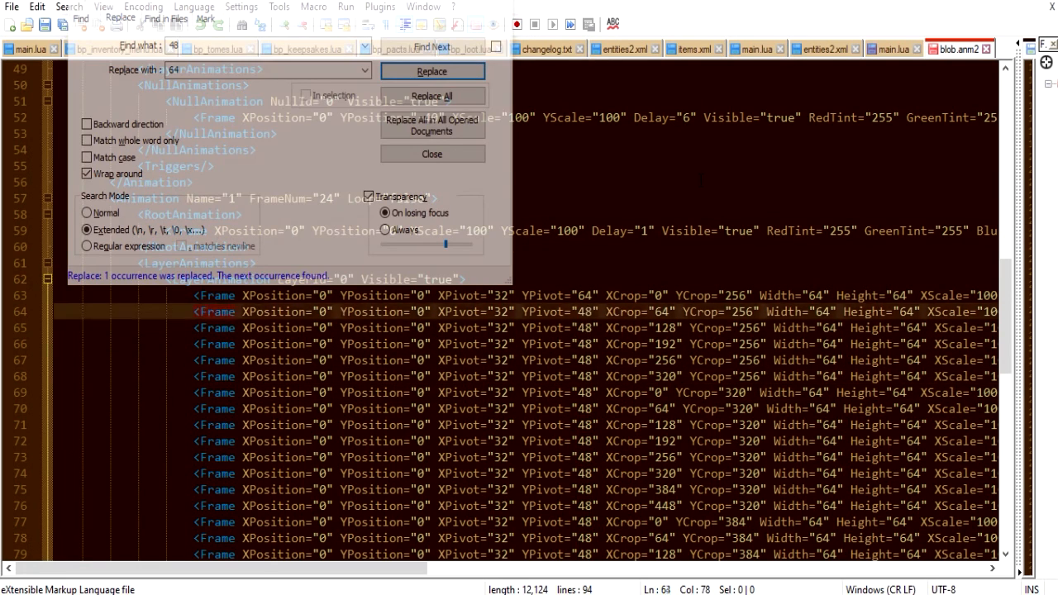
pyautogui.hotkey('ctrl', 'z')
pyautogui.hotkey('ctrl', 'z')
pyautogui.hotkey('ctrl', 'z')
pyautogui.hotkey('ctrl', 'z')
pyautogui.hotkey('ctrl', 'z')
pyautogui.hotkey('ctrl', 'z')
pyautogui.hotkey('ctrl', 'z')
pyautogui.hotkey('ctrl', 'z')
pyautogui.hotkey('ctrl', 'z')
pyautogui.hotkey('ctrl', 'z')
# Restrict the search to whole words, replace every 48 with 64 throughout blob.anm2 and close the replace dialog.
pyautogui.click(108, 142)
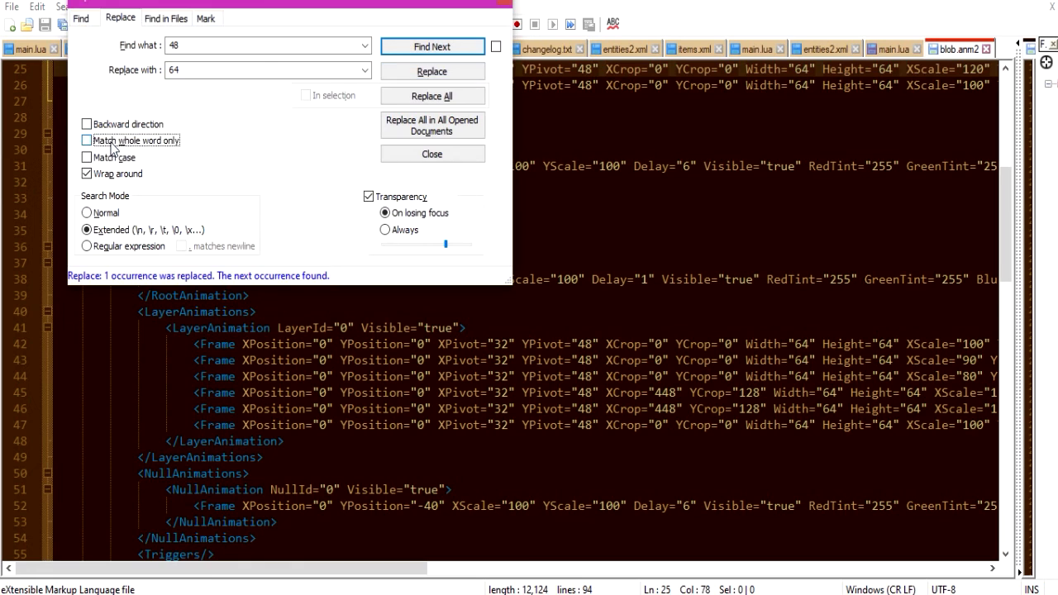
pyautogui.click(392, 46)
pyautogui.click(413, 73)
pyautogui.click(413, 73)
pyautogui.click(413, 73)
pyautogui.click(413, 73)
pyautogui.click(413, 73)
pyautogui.click(413, 73)
pyautogui.click(413, 73)
pyautogui.click(414, 73)
pyautogui.click(413, 72)
pyautogui.click(413, 73)
pyautogui.click(414, 73)
pyautogui.click(413, 72)
pyautogui.click(414, 73)
pyautogui.click(413, 73)
pyautogui.click(414, 73)
pyautogui.click(413, 73)
pyautogui.click(415, 73)
pyautogui.click(415, 73)
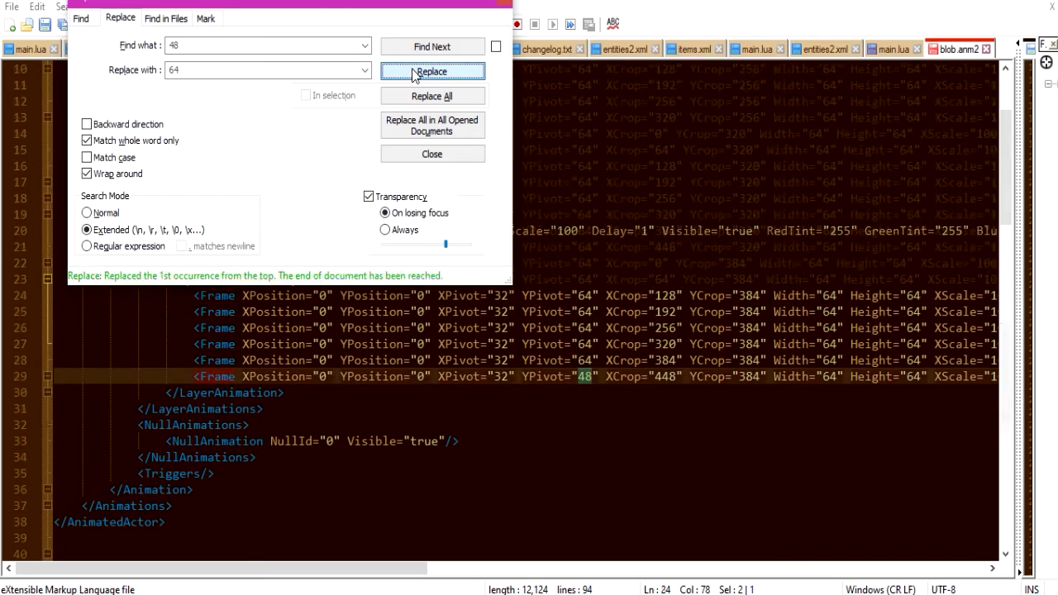
pyautogui.click(415, 73)
pyautogui.click(415, 73)
pyautogui.press('Escape')
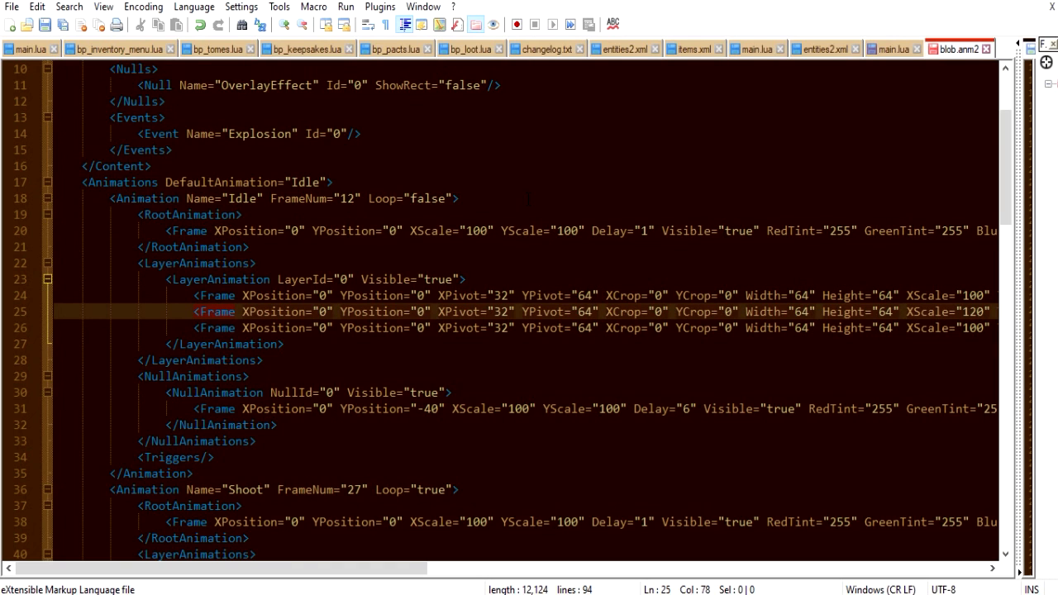
# Go back to the start of blob.anm2 and switch to the main.lua script with the crash notes.
pyautogui.scroll(3, 528, 198)
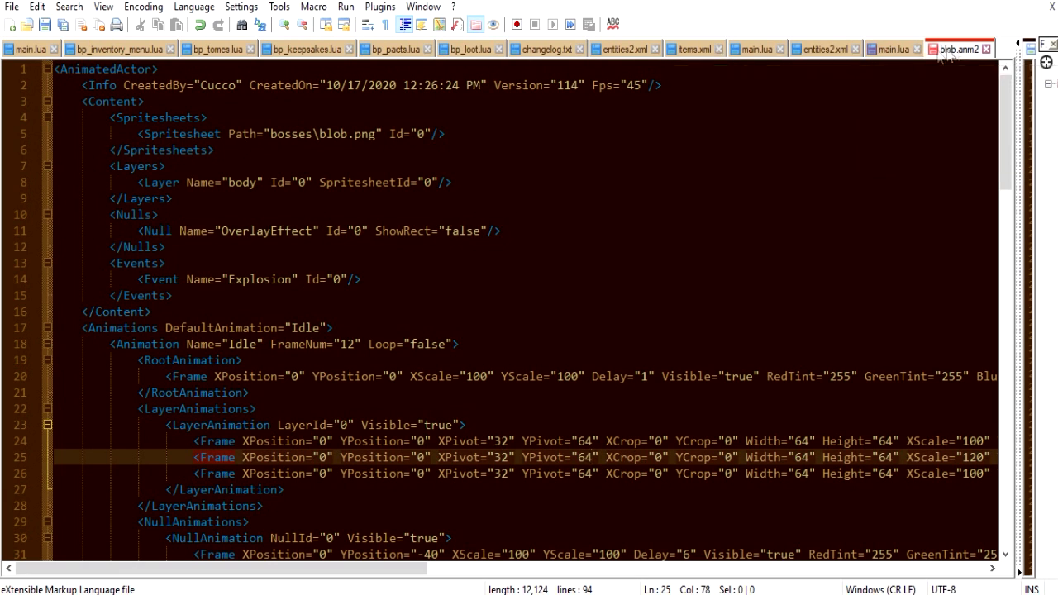
pyautogui.click(884, 49)
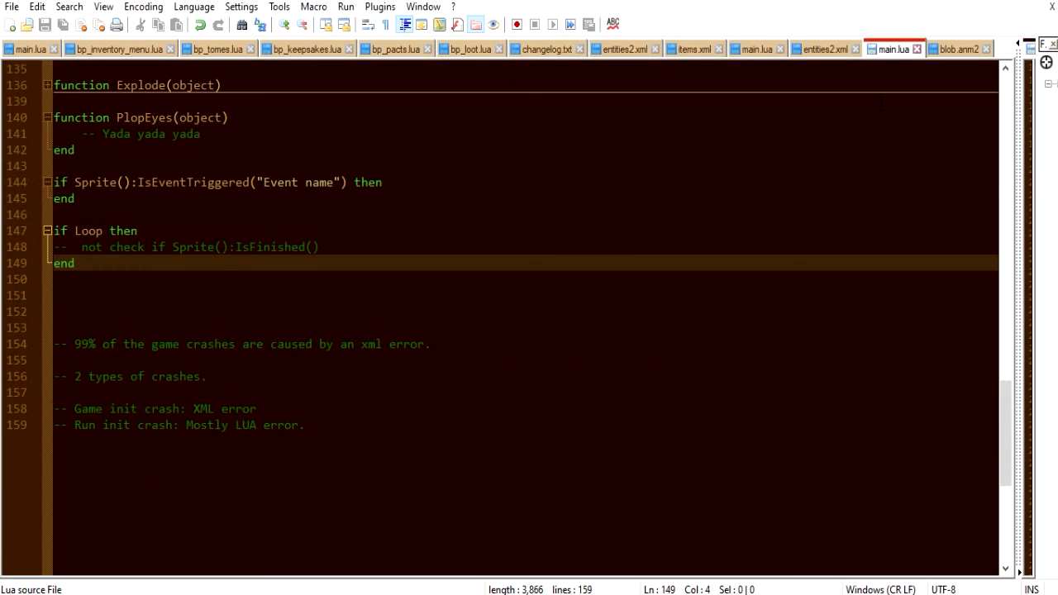